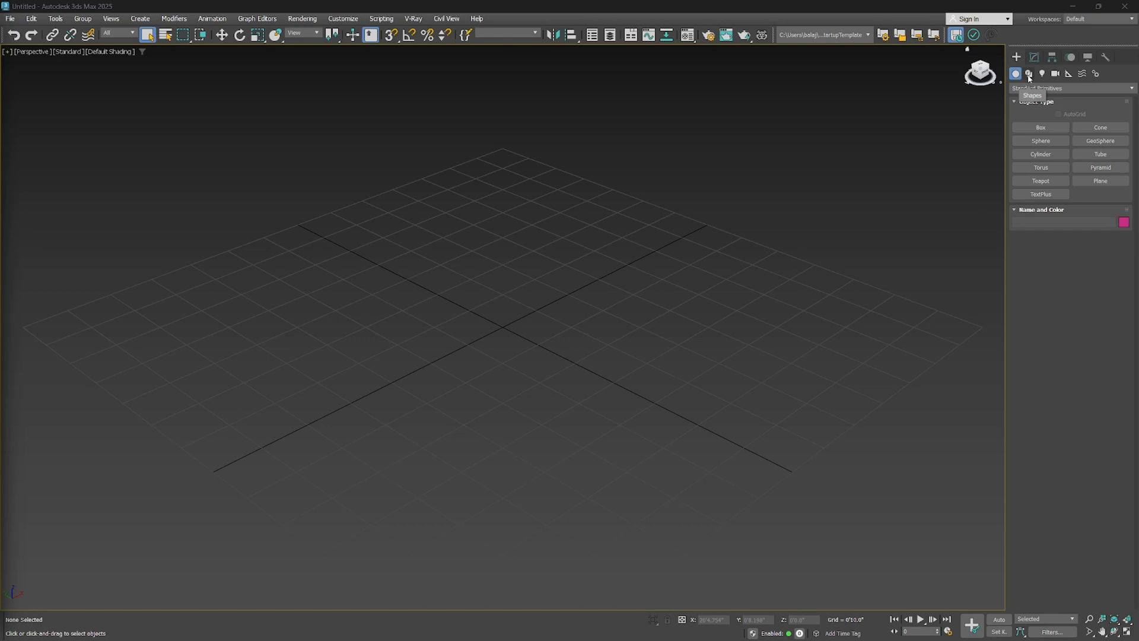
Show all four viewports and draw a circle of about 4'9" radius near the origin in the Front view.
{"action": "left_click", "coordinate": [1029, 76]}
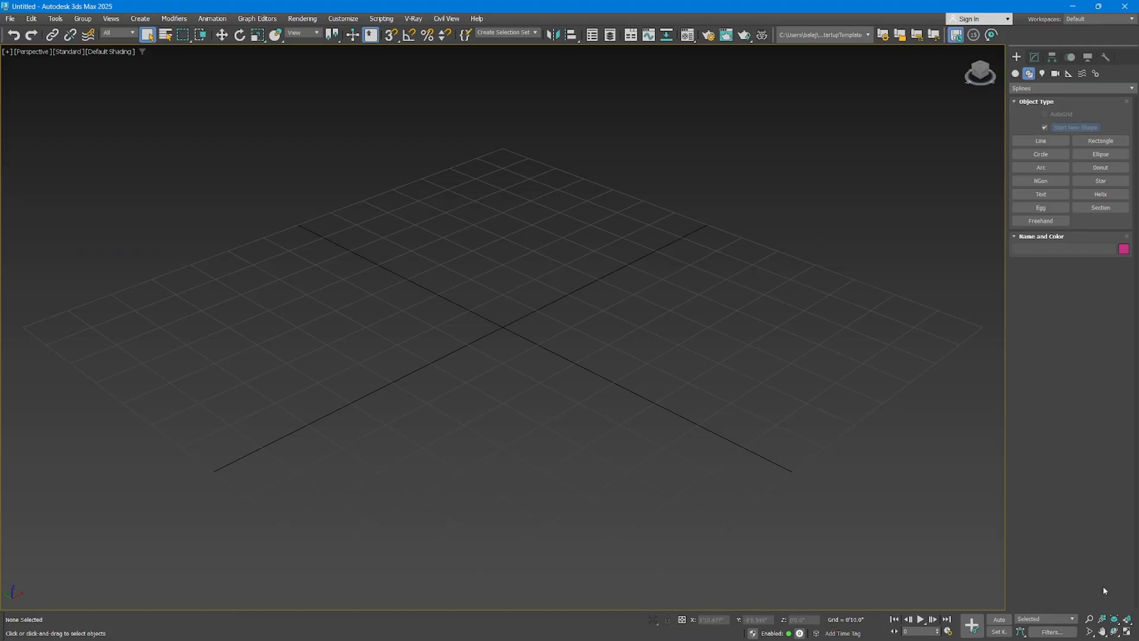
{"action": "left_click", "coordinate": [1126, 632]}
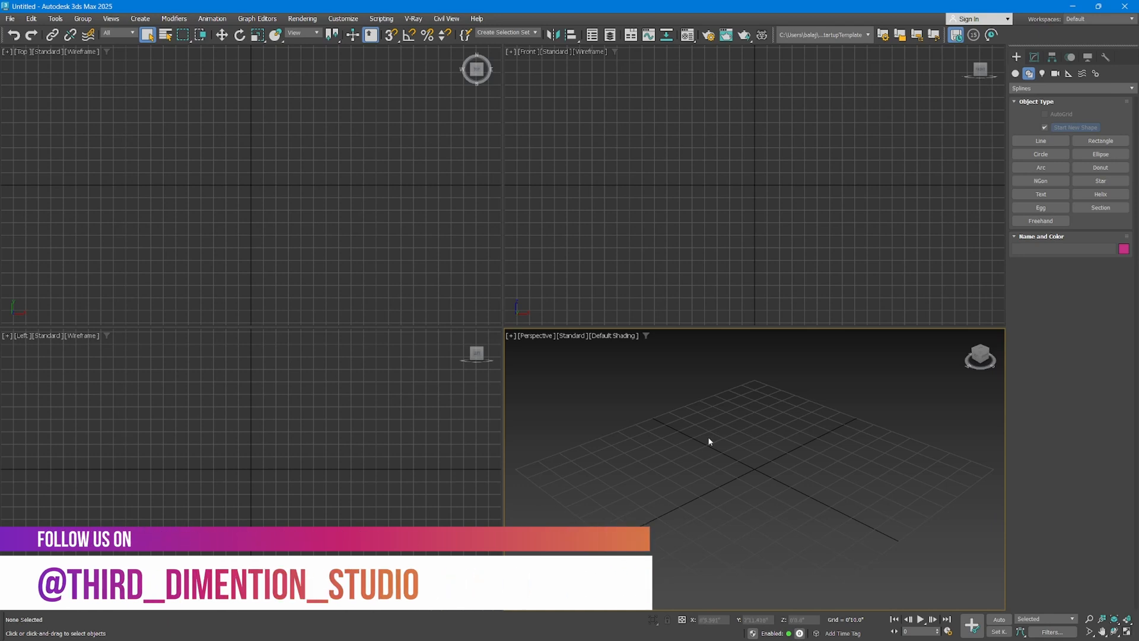
{"action": "key", "text": "alt+w"}
{"action": "key", "text": "alt+w"}
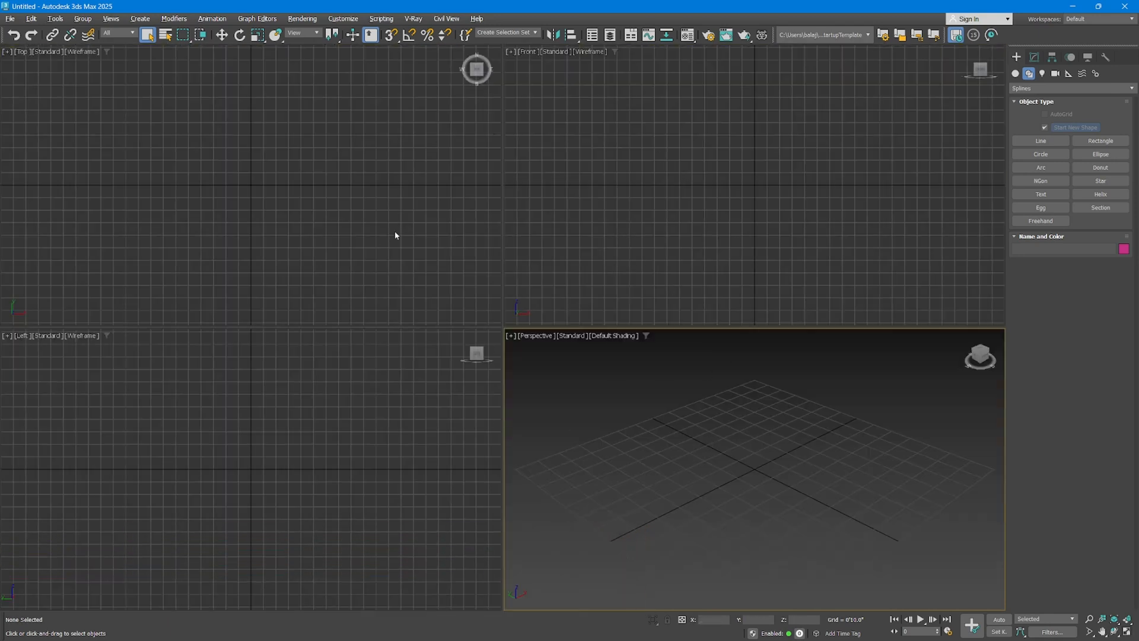
{"action": "left_click", "coordinate": [1042, 154]}
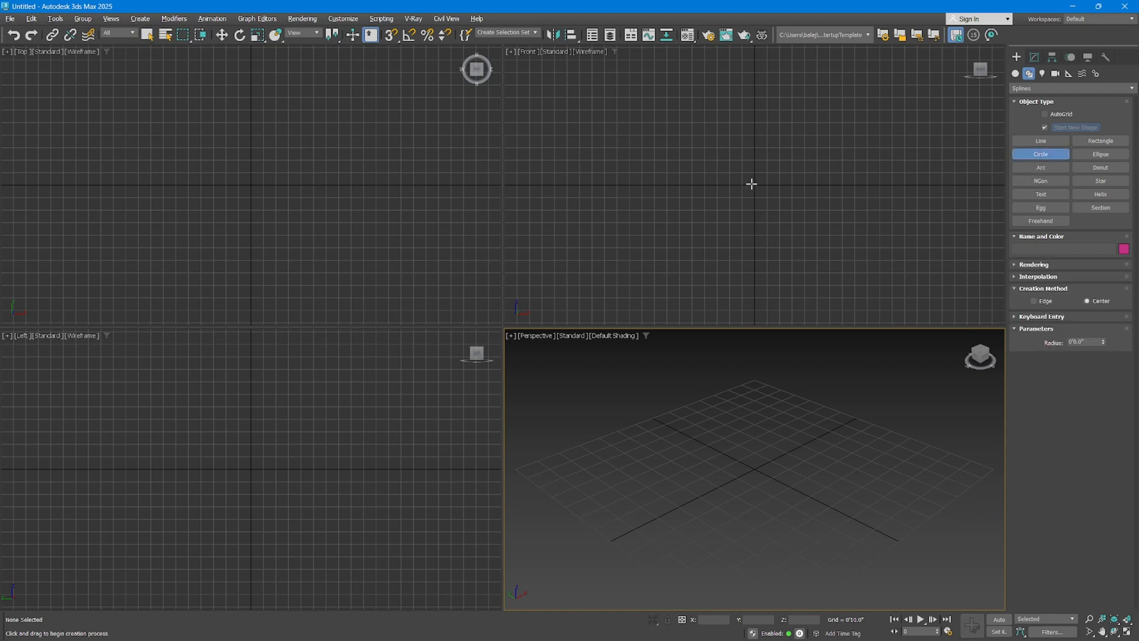
{"action": "left_click_drag", "start_coordinate": [752, 189], "coordinate": [796, 132]}
{"action": "scroll", "coordinate": [747, 423], "scroll_direction": "down", "scroll_amount": 5}
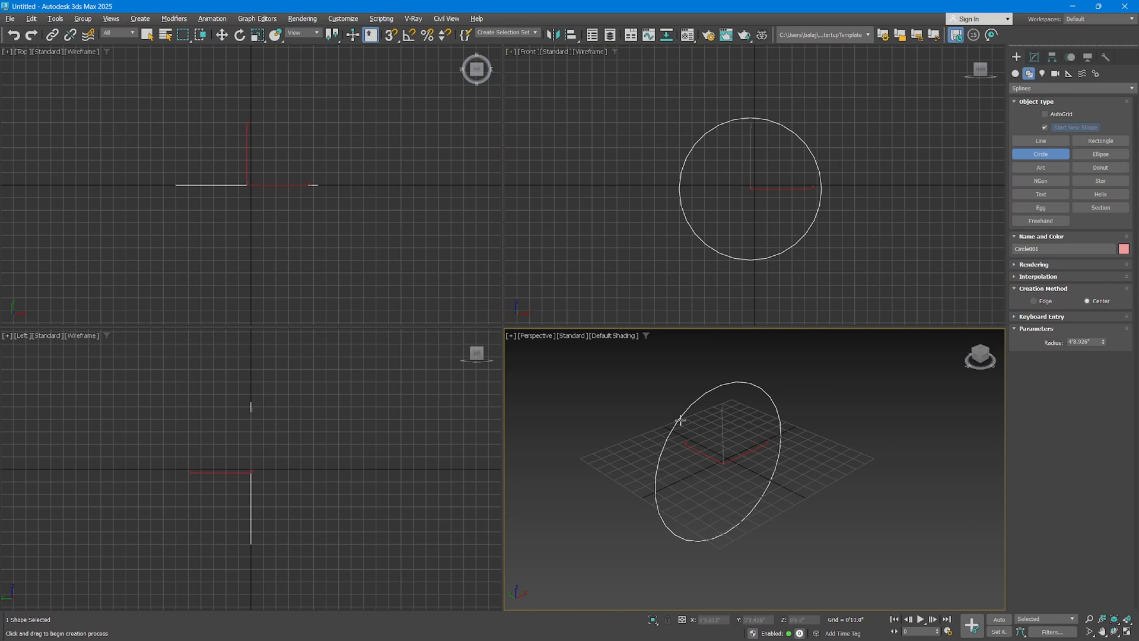
Draw circles with radii of about 4'4", 3'4" and 2'9" in the Left, Top and Perspective views respectively.
{"action": "middle_click_drag", "start_coordinate": [337, 426], "coordinate": [222, 448]}
{"action": "left_click_drag", "start_coordinate": [276, 452], "coordinate": [332, 419]}
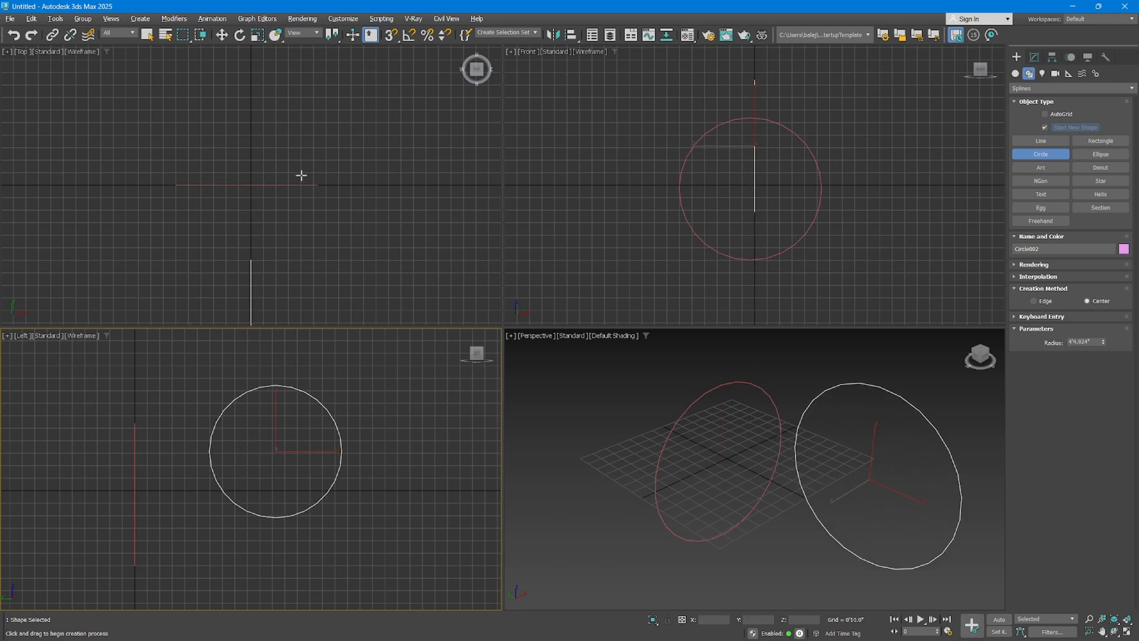
{"action": "middle_click_drag", "start_coordinate": [359, 133], "coordinate": [320, 188]}
{"action": "left_click_drag", "start_coordinate": [321, 189], "coordinate": [362, 163]}
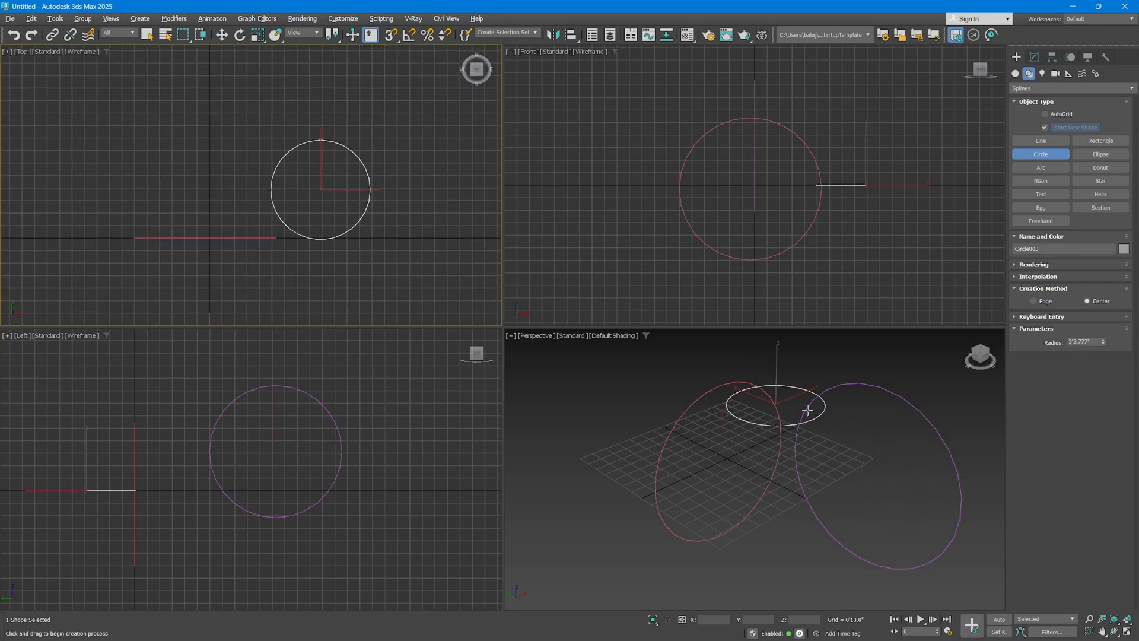
{"action": "left_click_drag", "start_coordinate": [569, 524], "coordinate": [621, 502]}
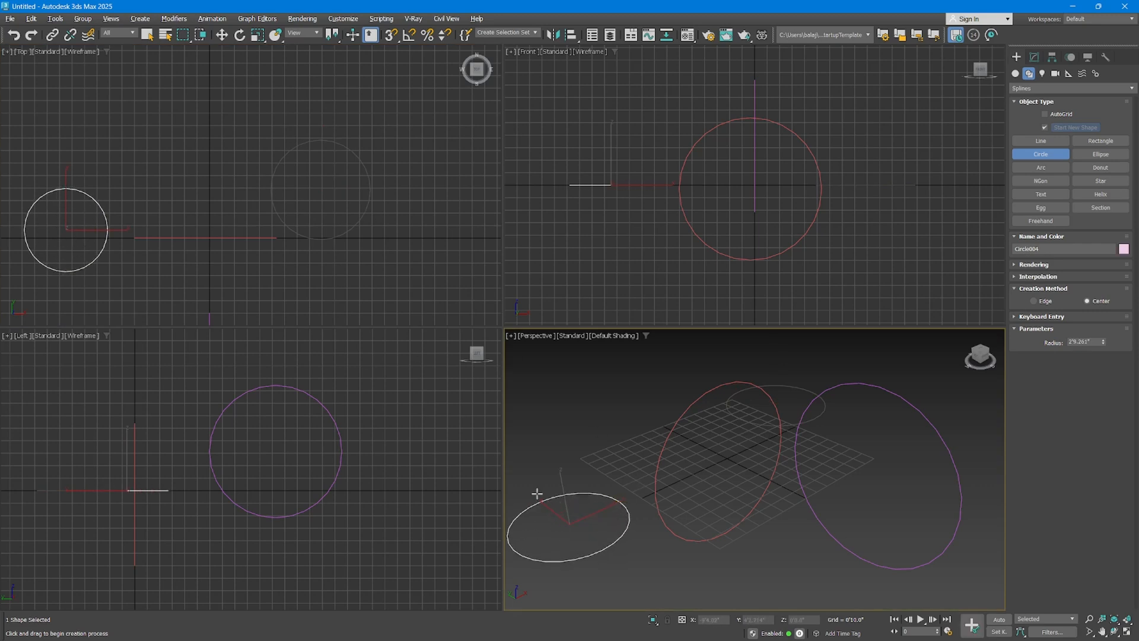
{"action": "scroll", "coordinate": [615, 384], "scroll_direction": "down", "scroll_amount": 3}
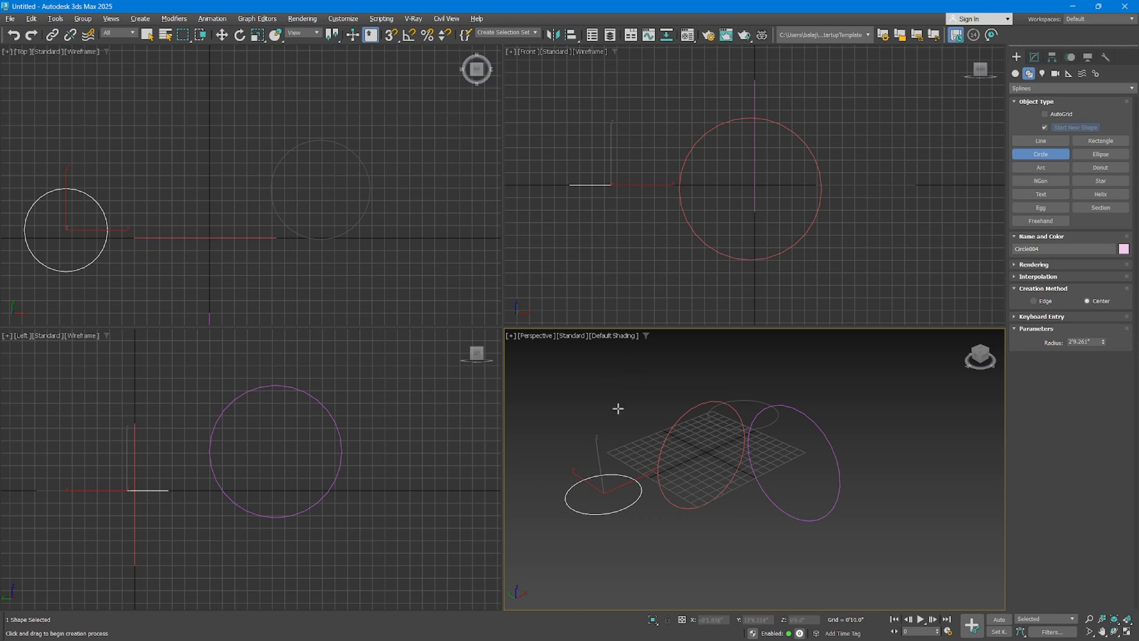
{"action": "key", "text": "alt+w"}
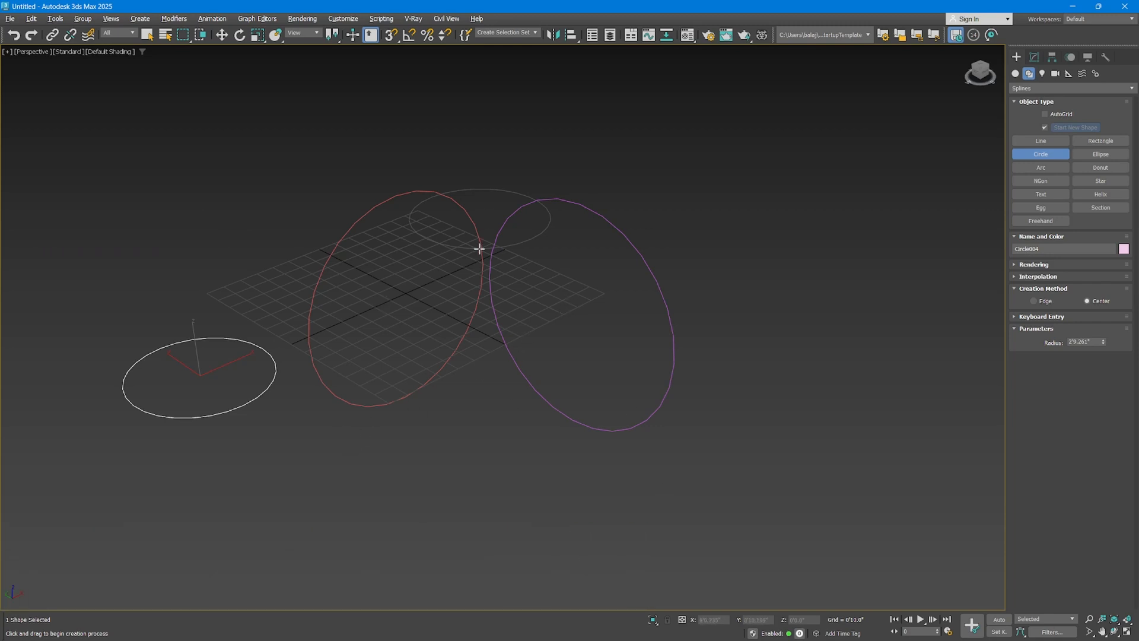
{"action": "right_click", "coordinate": [592, 285]}
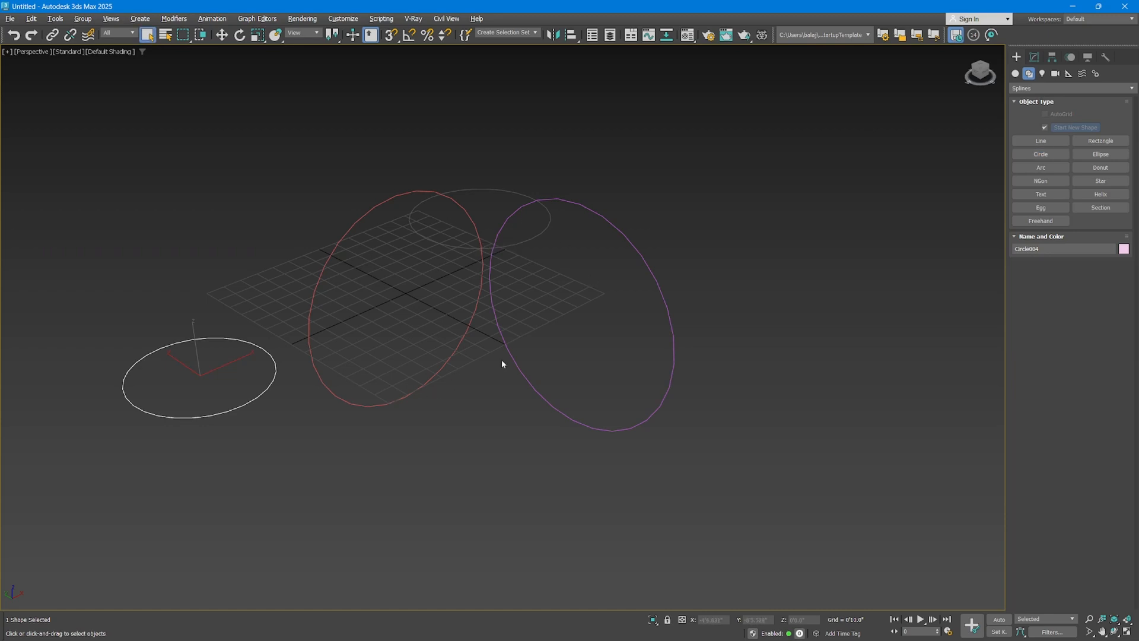
Reset the scene, discarding the four practice circles.
{"action": "left_click", "coordinate": [10, 18]}
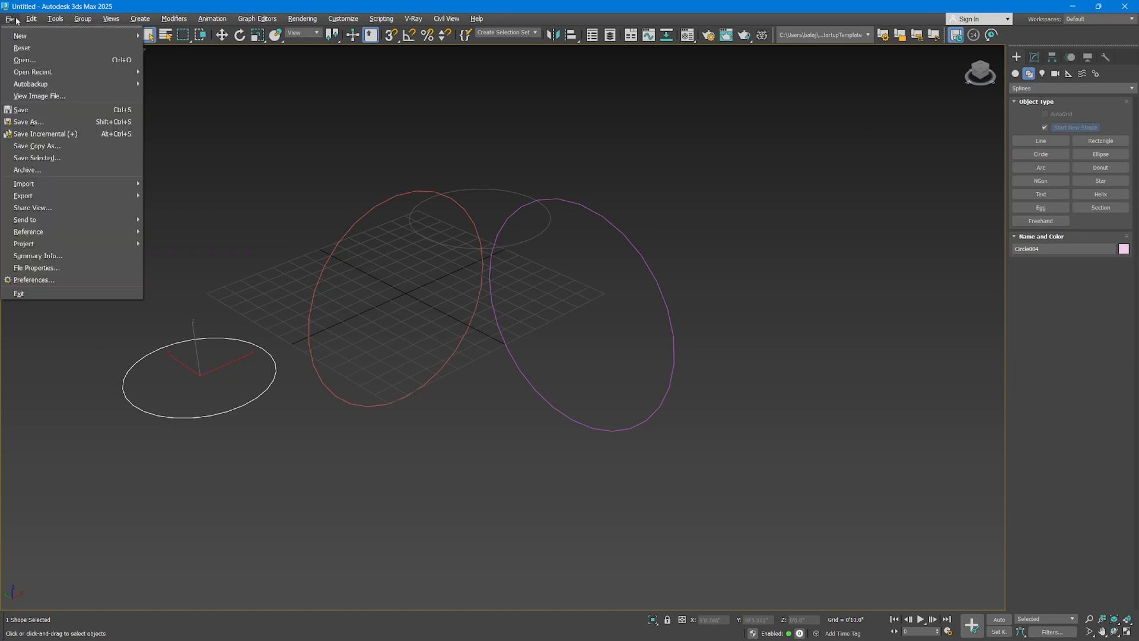
{"action": "left_click", "coordinate": [22, 48]}
{"action": "left_click", "coordinate": [575, 344]}
{"action": "left_click", "coordinate": [550, 346]}
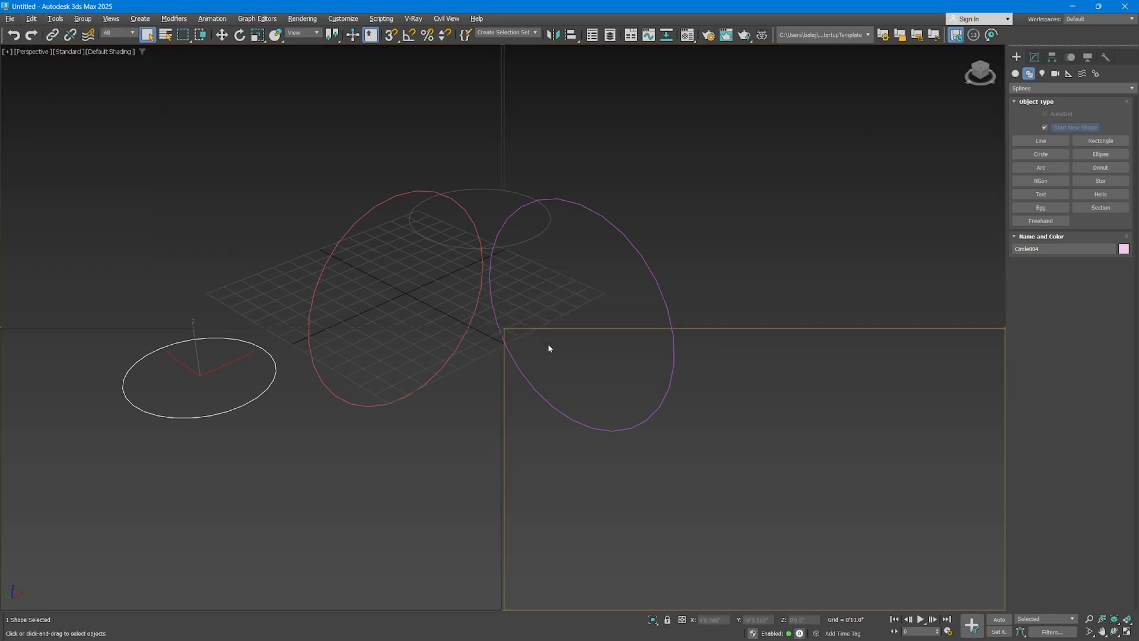
Draw a circle of about 4'7.5" radius centered on the grid origin in the Perspective view.
{"action": "left_click", "coordinate": [1029, 73]}
{"action": "left_click", "coordinate": [1043, 154]}
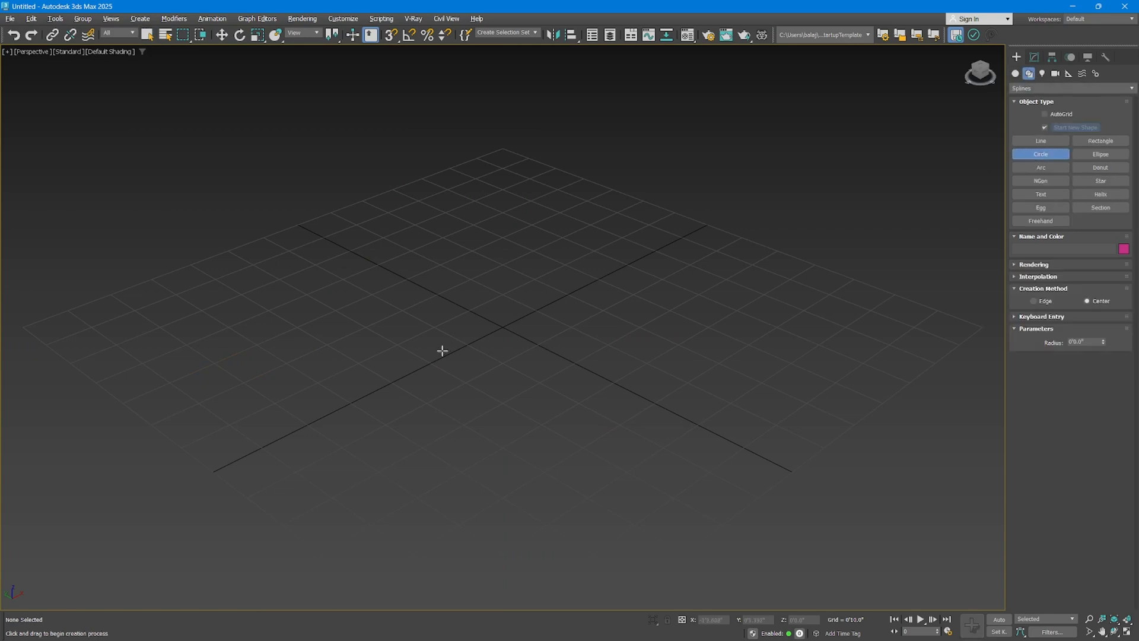
{"action": "left_click_drag", "start_coordinate": [502, 327], "coordinate": [683, 249]}
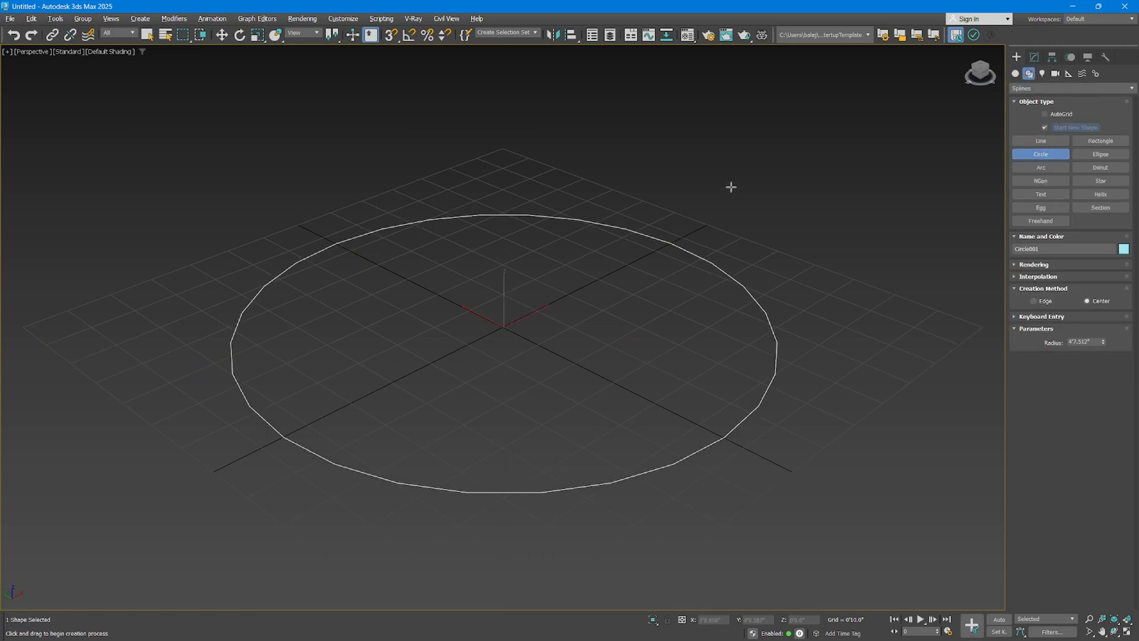
{"action": "right_click", "coordinate": [643, 182]}
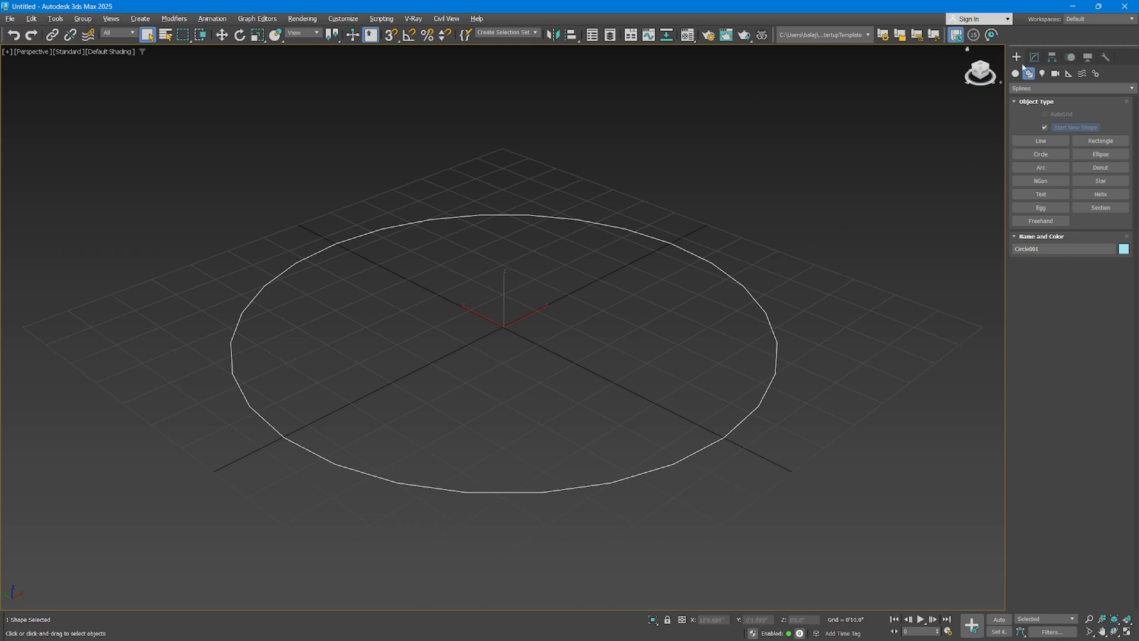
Set the circle's radius to 5'0" in its parameters.
{"action": "left_click", "coordinate": [1035, 57]}
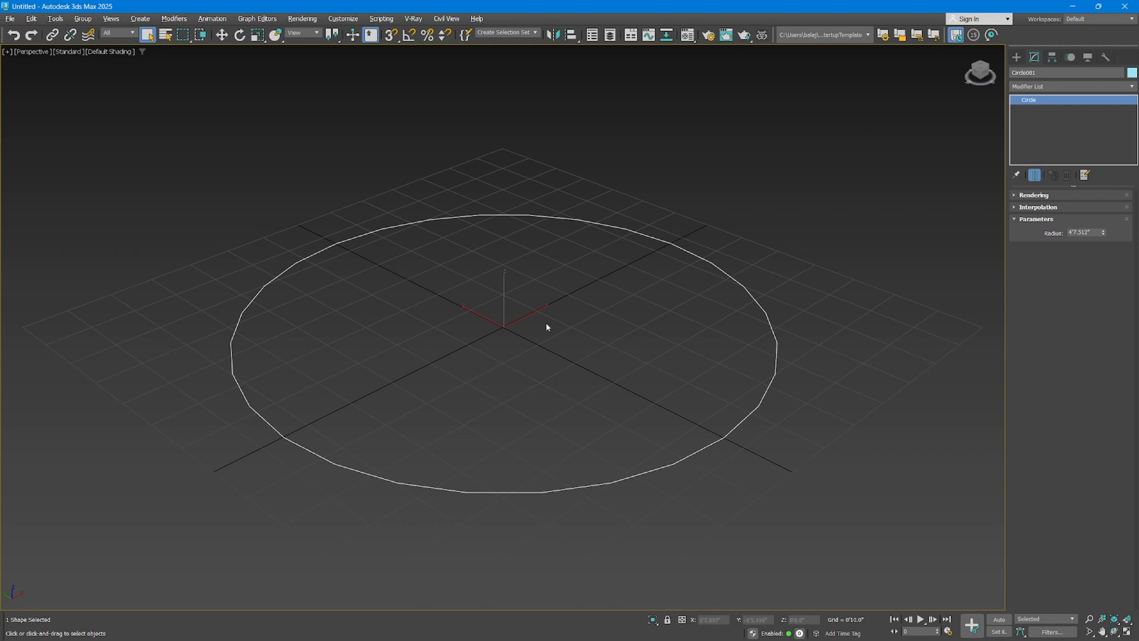
{"action": "left_click_drag", "start_coordinate": [1094, 234], "coordinate": [978, 234]}
{"action": "mouse_move", "coordinate": [1105, 237]}
{"action": "left_mouse_down"}
{"action": "mouse_move", "coordinate": [1107, 220]}
{"action": "mouse_move", "coordinate": [1106, 245]}
{"action": "mouse_move", "coordinate": [1104, 231]}
{"action": "left_mouse_up"}
{"action": "double_click", "coordinate": [1097, 233]}
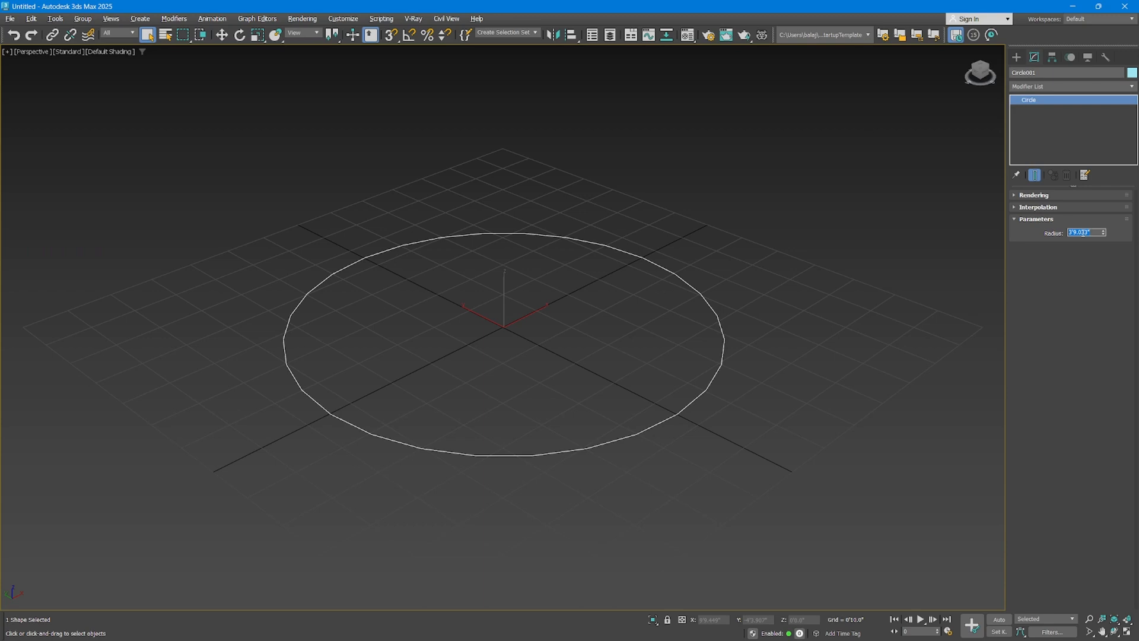
{"action": "type", "text": "5'"}
{"action": "key", "text": "Return"}
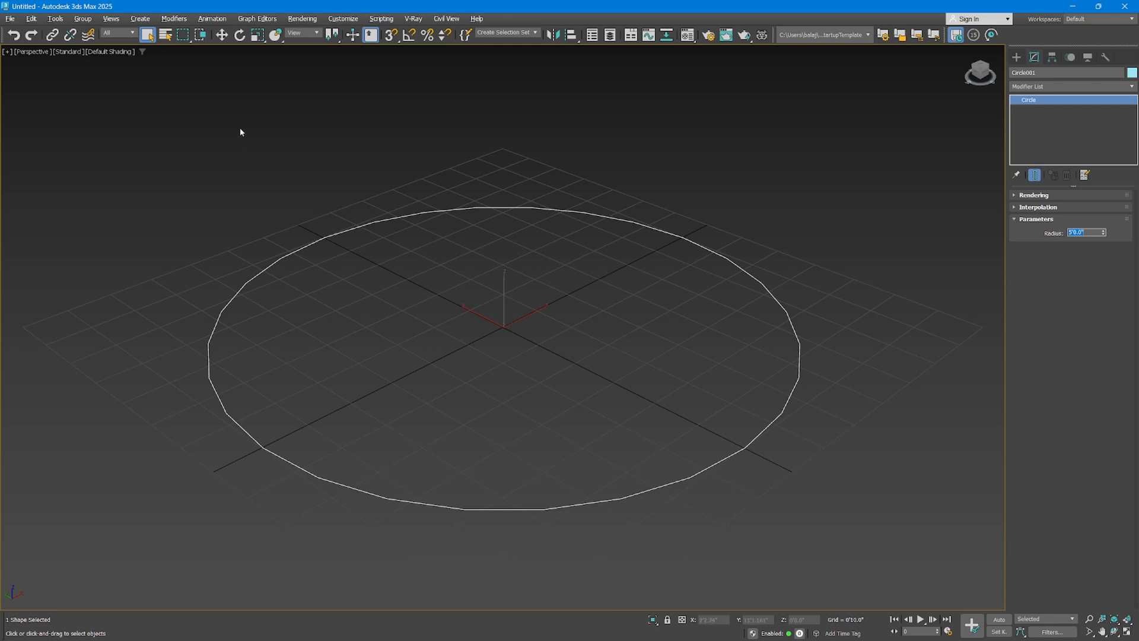
Try scaling the circle uniformly to about 259% and undo the scaling.
{"action": "left_click", "coordinate": [256, 37]}
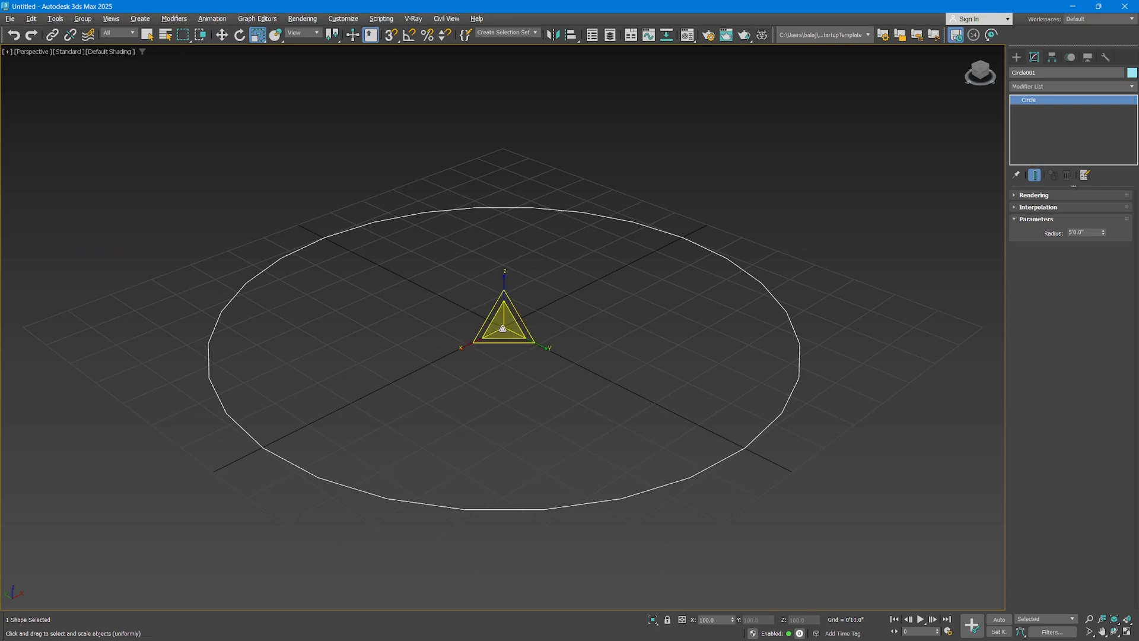
{"action": "left_click_drag", "start_coordinate": [498, 329], "coordinate": [603, 259]}
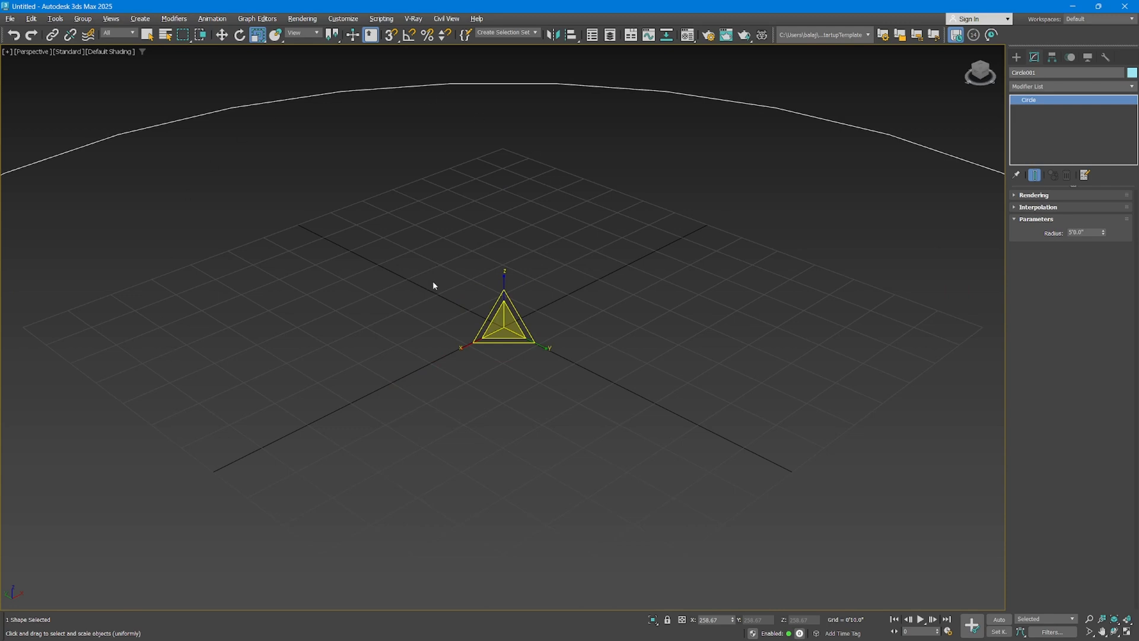
{"action": "key", "text": "ctrl+z"}
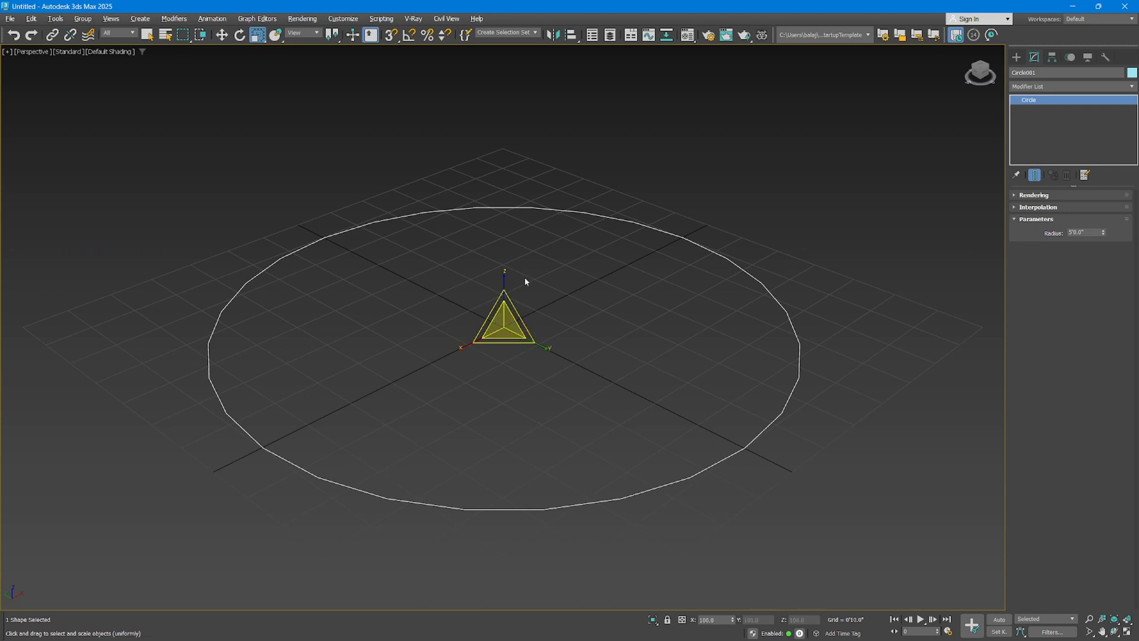
Apply the Extrude modifier to the circle.
{"action": "left_click", "coordinate": [1093, 232]}
{"action": "scroll", "coordinate": [582, 325], "scroll_direction": "down", "scroll_amount": 3}
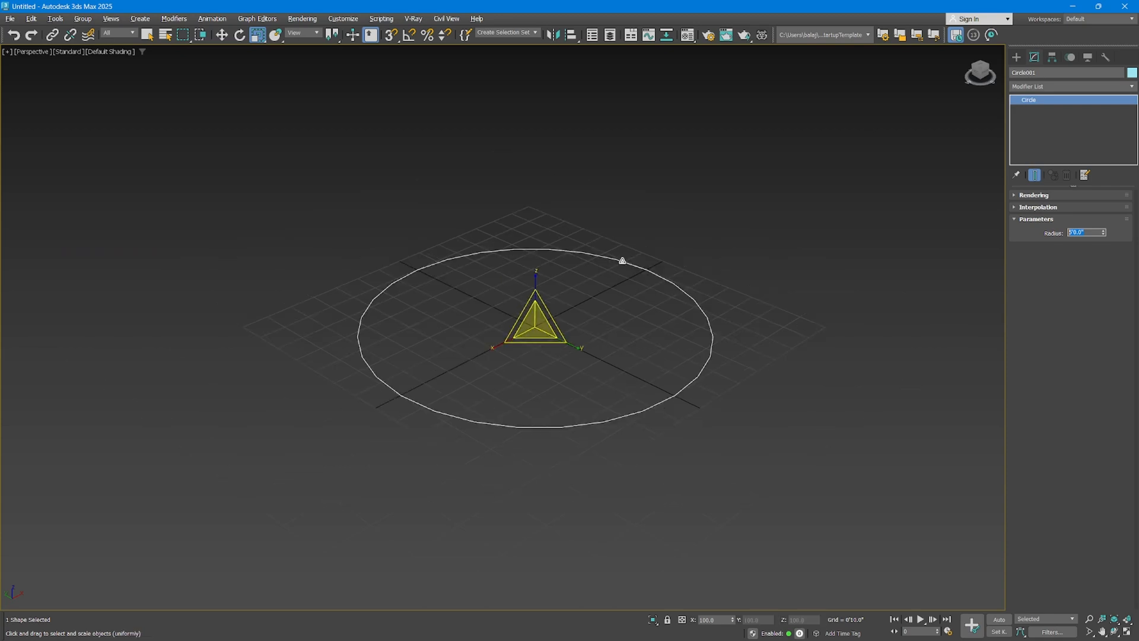
{"action": "middle_click_drag", "start_coordinate": [621, 257], "coordinate": [449, 405]}
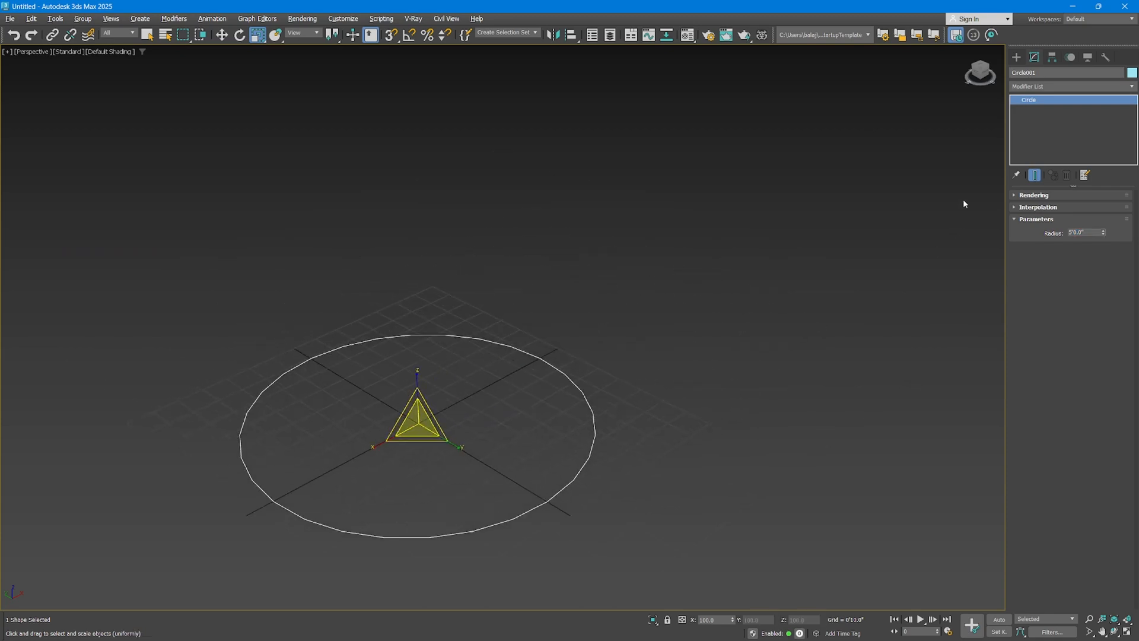
{"action": "left_click", "coordinate": [147, 35]}
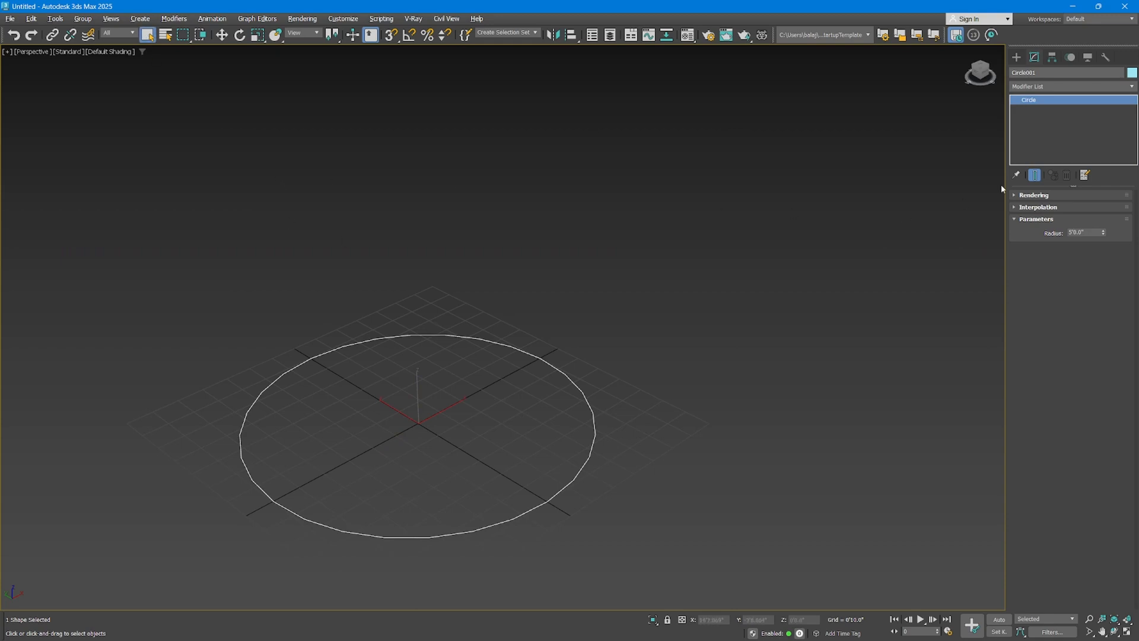
{"action": "left_click", "coordinate": [1049, 86]}
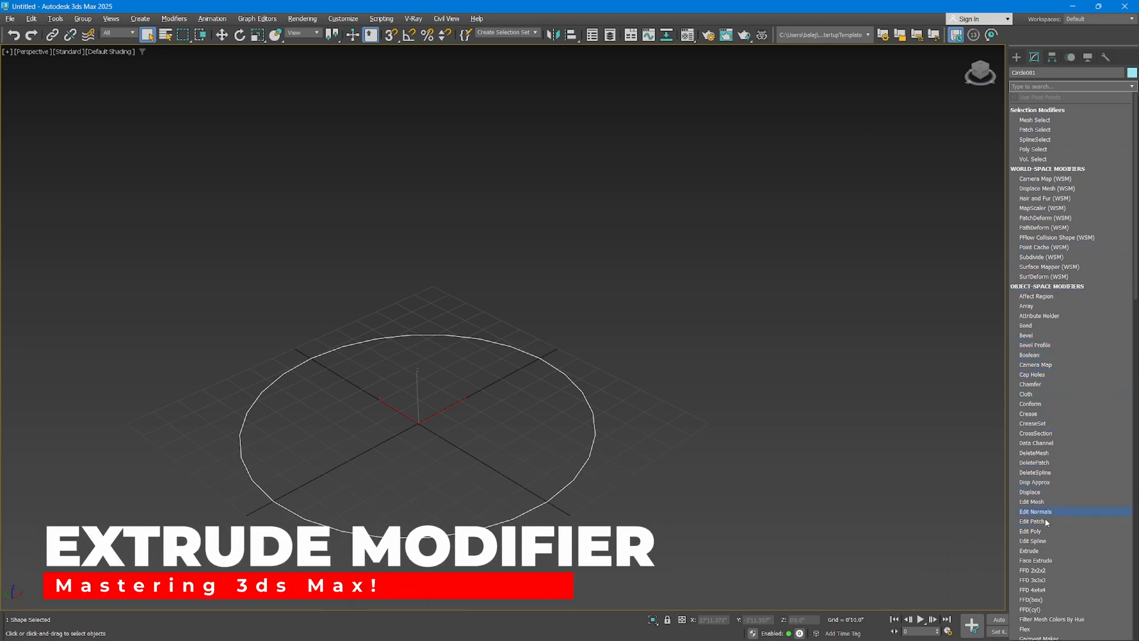
{"action": "left_click", "coordinate": [1032, 550]}
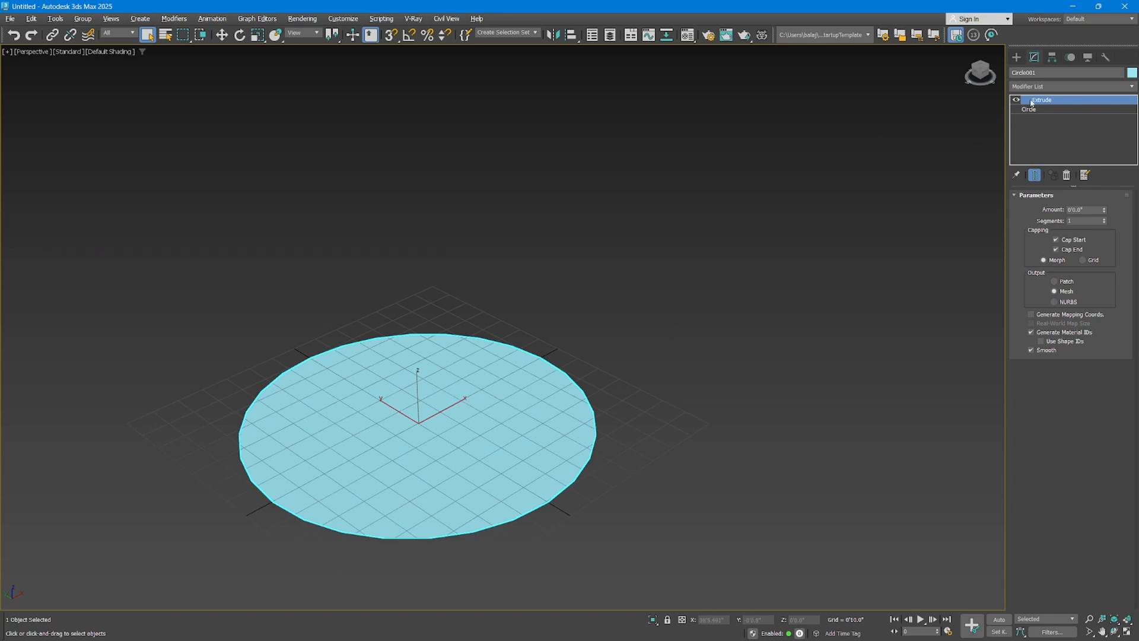
Set the Extrude amount of the circle to 1'0".
{"action": "middle_click_drag", "start_coordinate": [723, 321], "coordinate": [738, 321]}
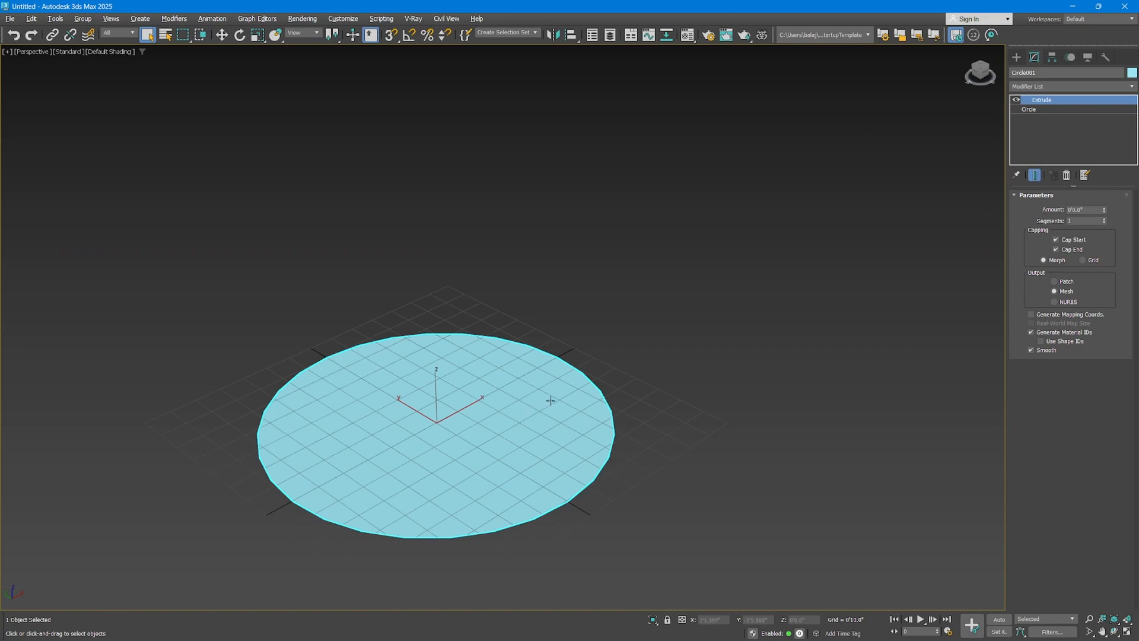
{"action": "middle_click_drag", "start_coordinate": [551, 398], "coordinate": [603, 407], "text": "alt"}
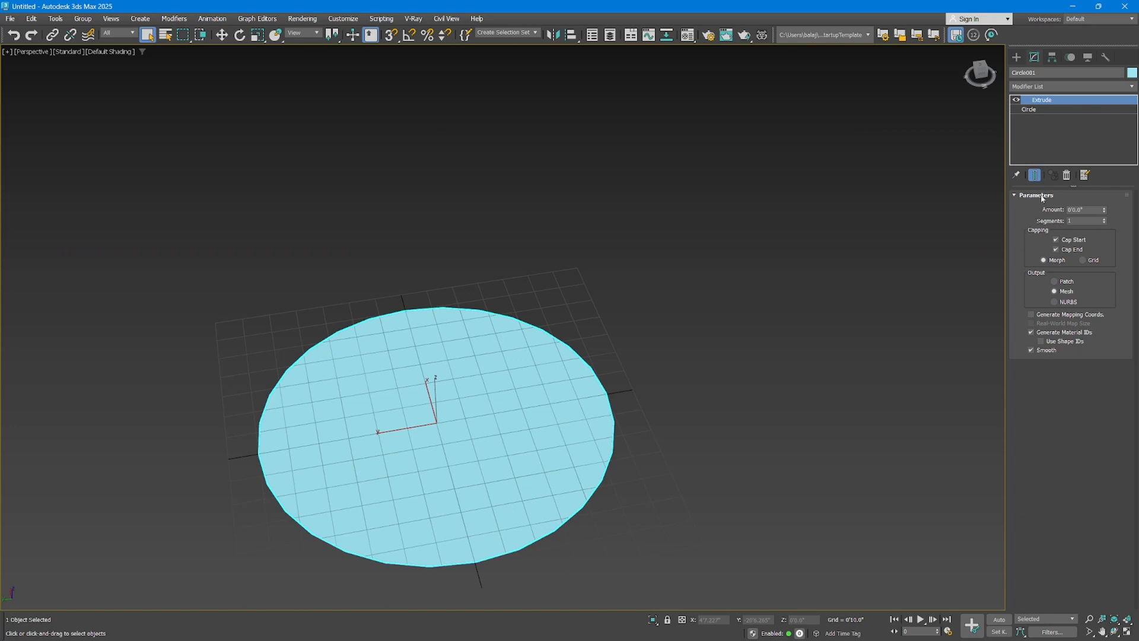
{"action": "double_click", "coordinate": [1097, 209]}
{"action": "type", "text": "1"}
{"action": "key", "text": "Return"}
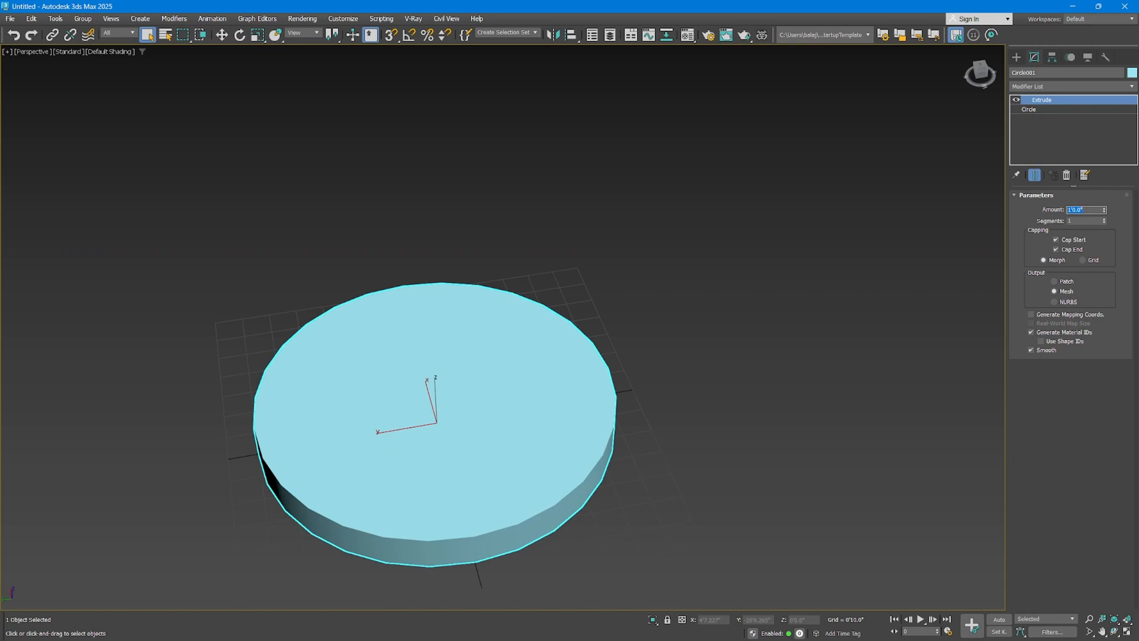
{"action": "middle_click_drag", "start_coordinate": [544, 331], "coordinate": [568, 341], "text": "alt"}
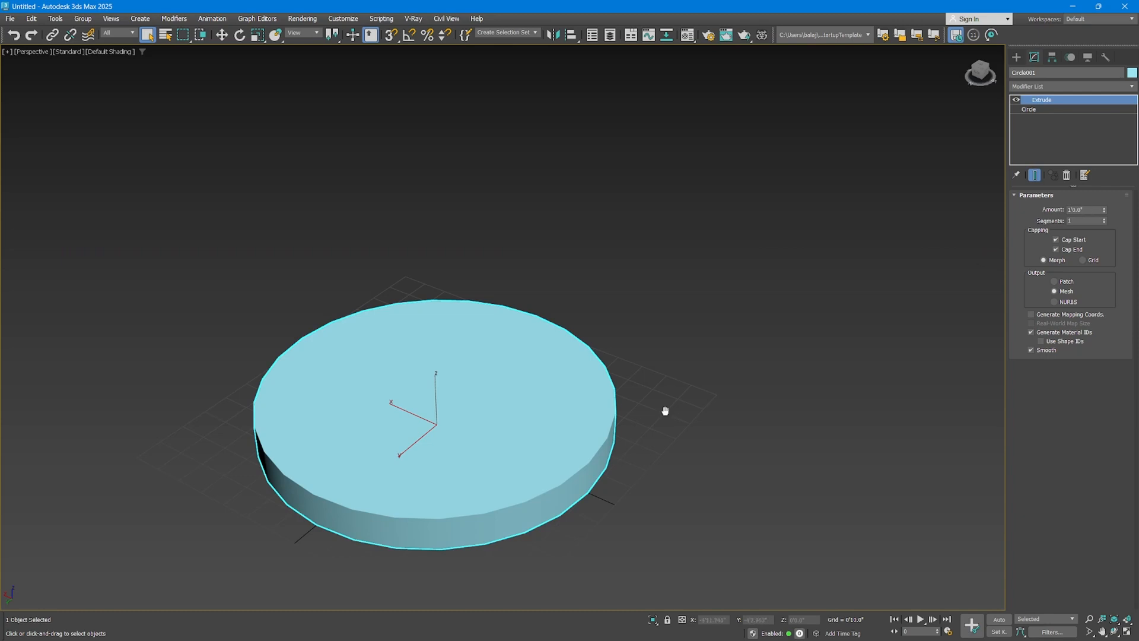
{"action": "middle_click_drag", "start_coordinate": [664, 407], "coordinate": [696, 366]}
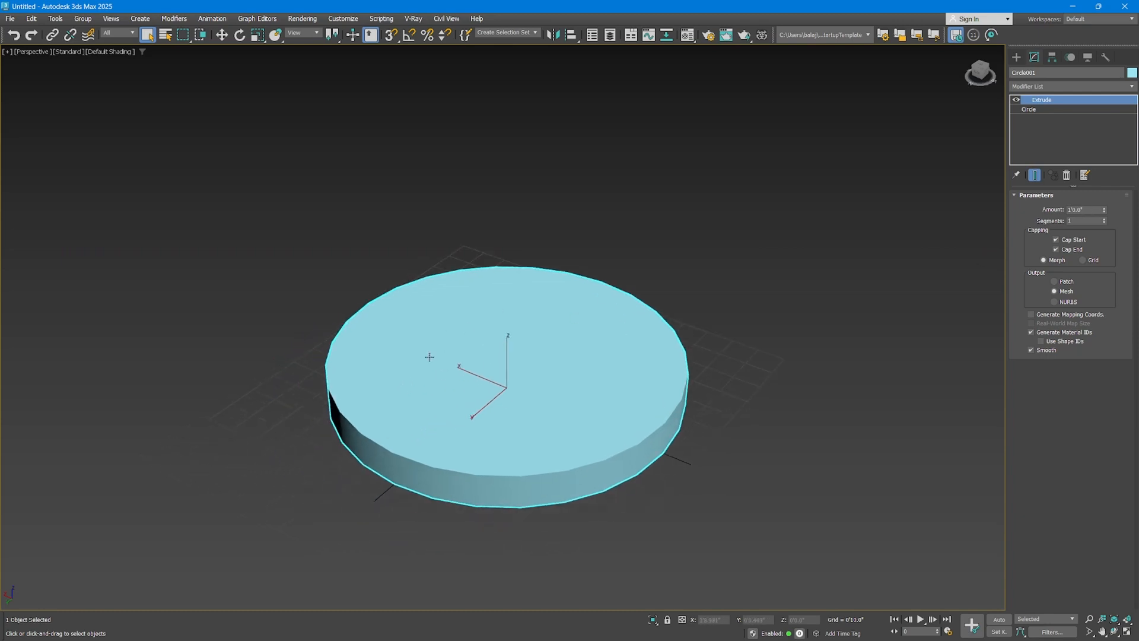
Display edged faces on the extruded disc and raise its Extrude amount to about 5'7".
{"action": "key", "text": "F4"}
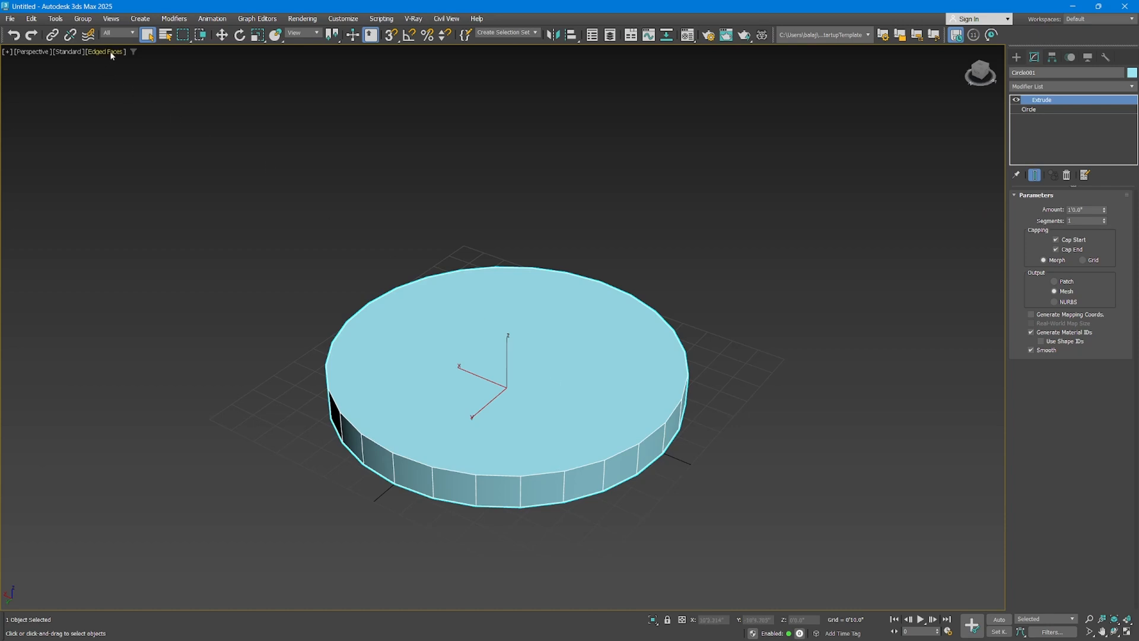
{"action": "middle_click_drag", "start_coordinate": [487, 415], "coordinate": [470, 486], "text": "alt"}
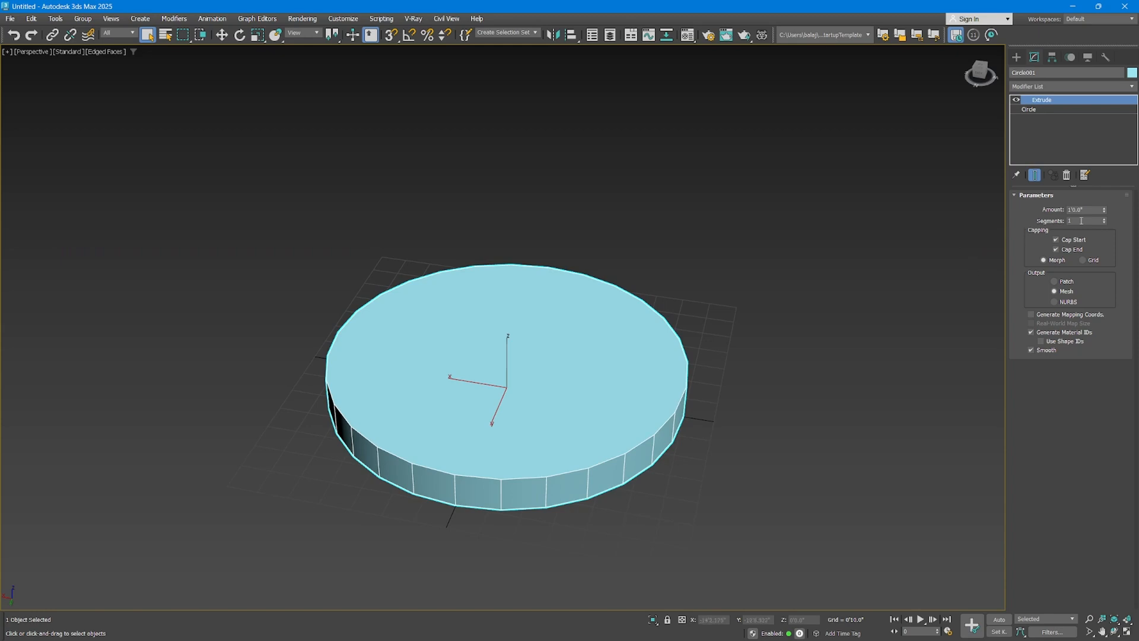
{"action": "left_click_drag", "start_coordinate": [1105, 215], "coordinate": [941, 219]}
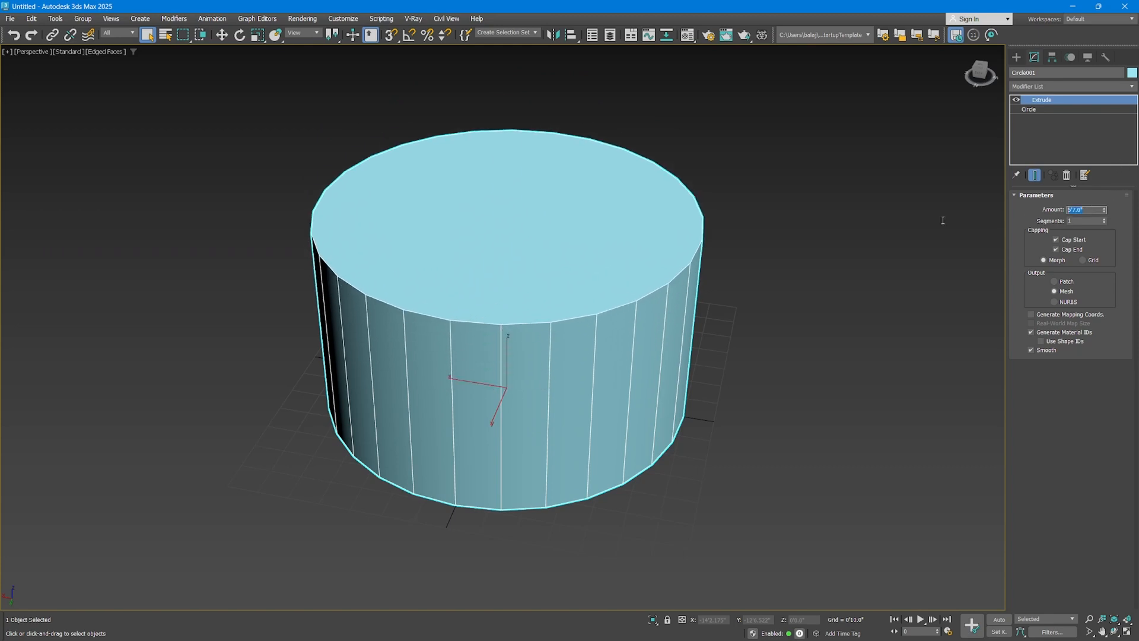
Set the cylinder's Extrude amount to 6'0".
{"action": "type", "text": "6"}
{"action": "key", "text": "Return"}
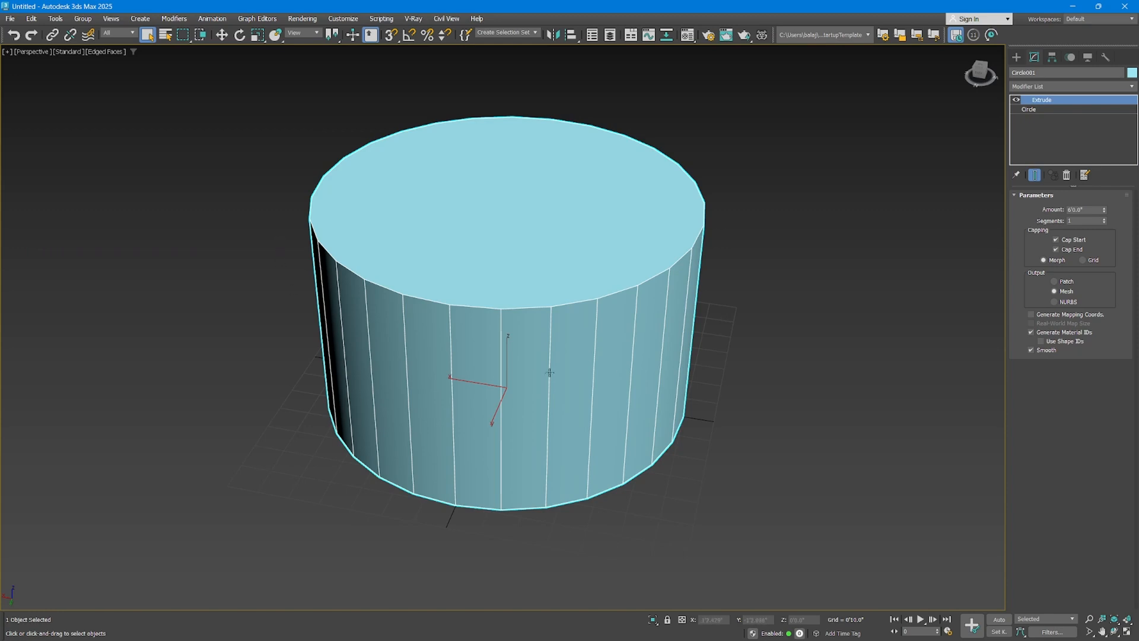
Try raising the Extrude segments to 4 on the cylinder, and set them back to 1.
{"action": "left_click", "coordinate": [1105, 221]}
{"action": "left_click", "coordinate": [1105, 221]}
{"action": "left_click", "coordinate": [1105, 221]}
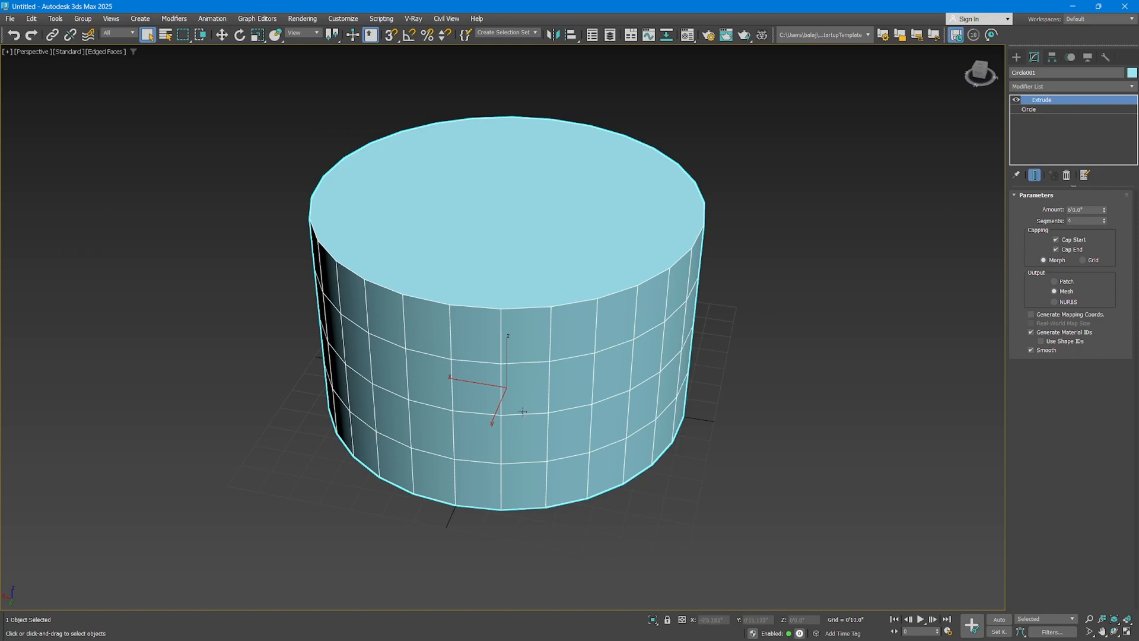
{"action": "key", "text": "F4"}
{"action": "key", "text": "F4"}
{"action": "left_click_drag", "start_coordinate": [1105, 222], "coordinate": [1105, 231]}
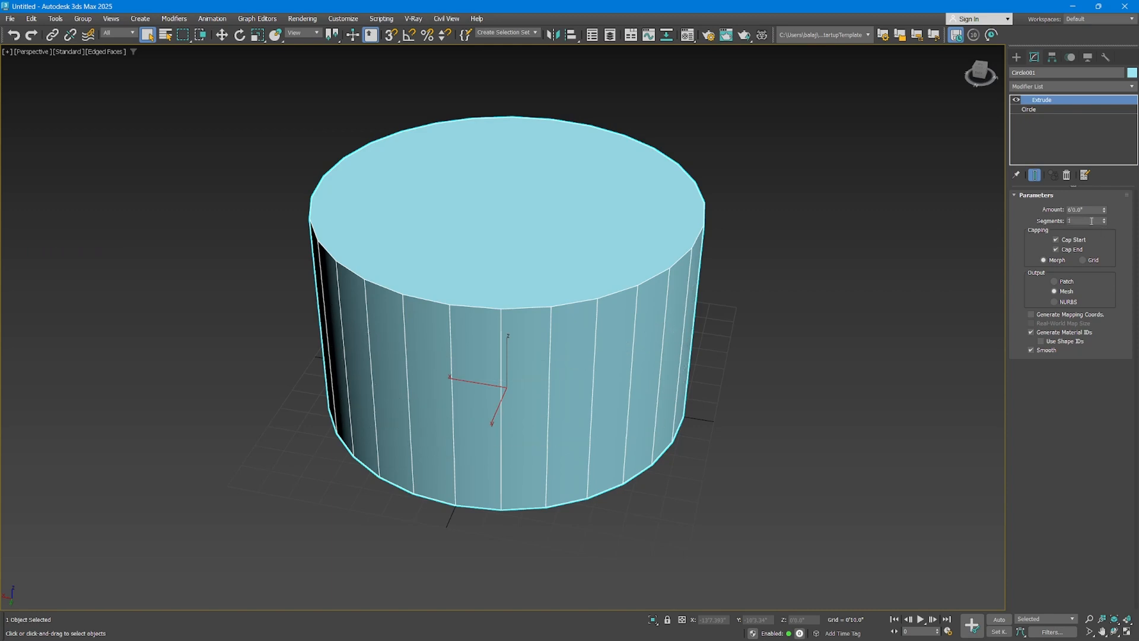
{"action": "left_click", "coordinate": [1092, 221]}
Try the extruded cylinder without Cap Start and Cap End, and restore both caps.
{"action": "left_click", "coordinate": [1071, 241]}
{"action": "mouse_move", "coordinate": [696, 376]}
{"action": "middle_mouse_down", "text": "alt"}
{"action": "mouse_move", "coordinate": [696, 306]}
{"action": "mouse_move", "coordinate": [699, 373]}
{"action": "middle_mouse_up", "text": "alt"}
{"action": "left_click", "coordinate": [1056, 250]}
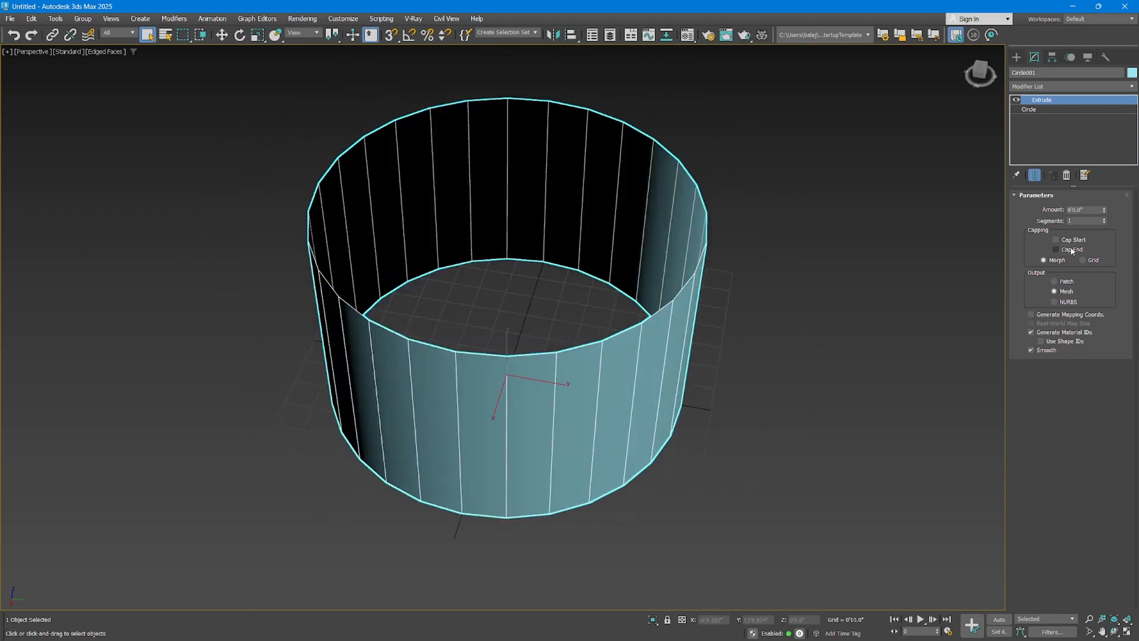
{"action": "middle_click_drag", "start_coordinate": [772, 272], "coordinate": [803, 257], "text": "alt"}
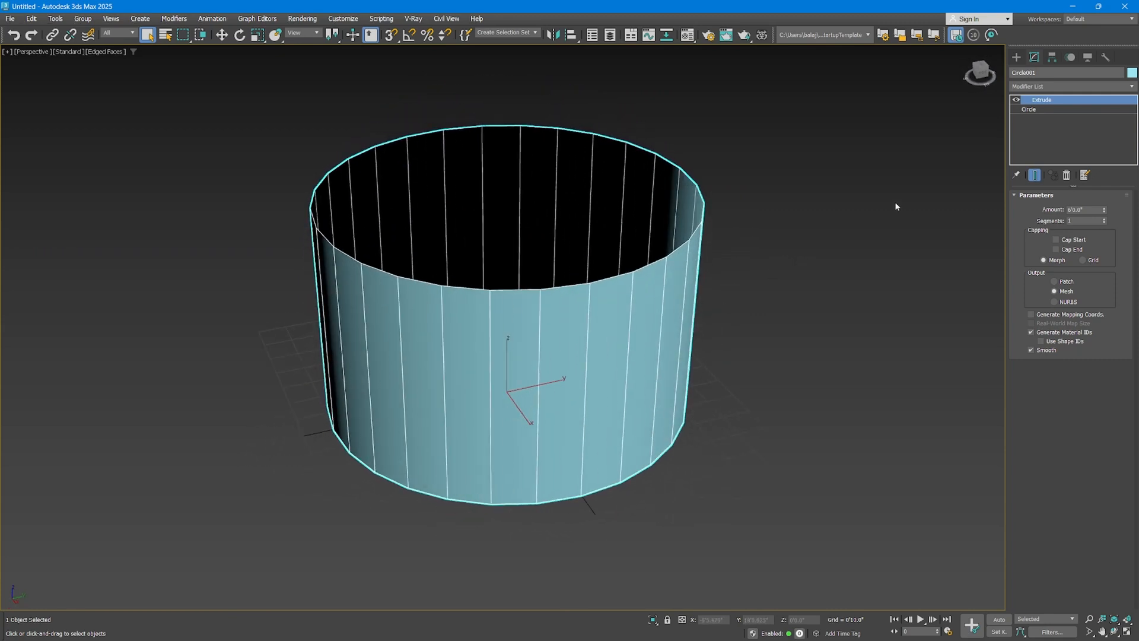
{"action": "left_click", "coordinate": [1056, 250]}
{"action": "left_click", "coordinate": [1056, 240]}
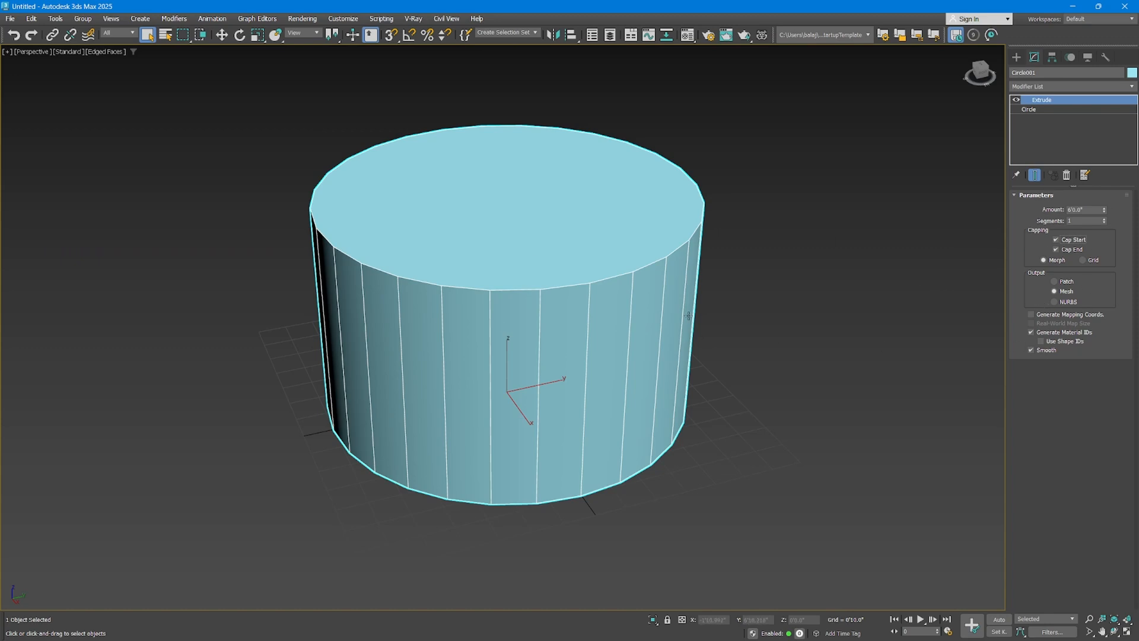
Turn off Cap End and Cap Start on the Extrude modifier to leave an open tube.
{"action": "left_click", "coordinate": [1072, 251]}
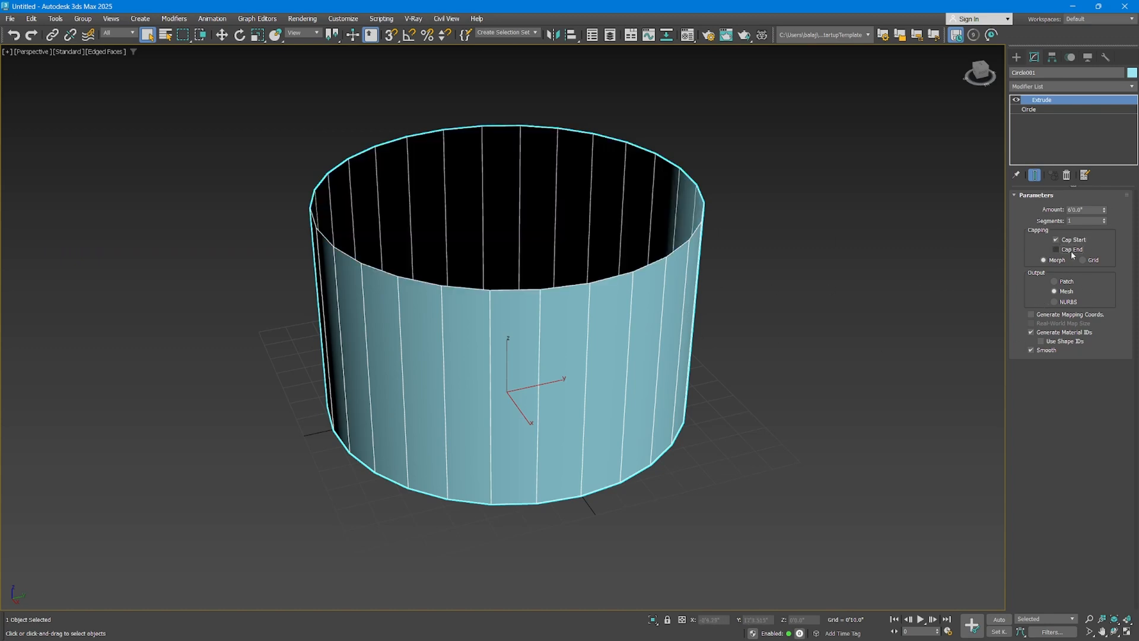
{"action": "left_click", "coordinate": [1069, 241]}
{"action": "middle_click_drag", "start_coordinate": [794, 231], "coordinate": [753, 219], "text": "alt"}
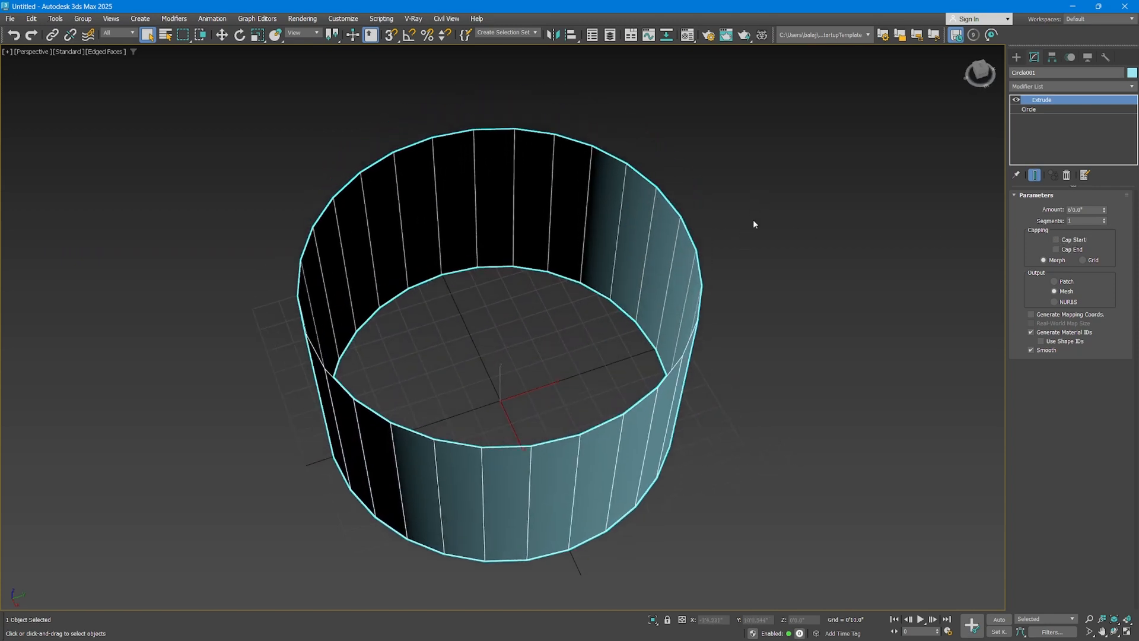
Apply the Shell modifier to the open tube.
{"action": "left_click", "coordinate": [1059, 87]}
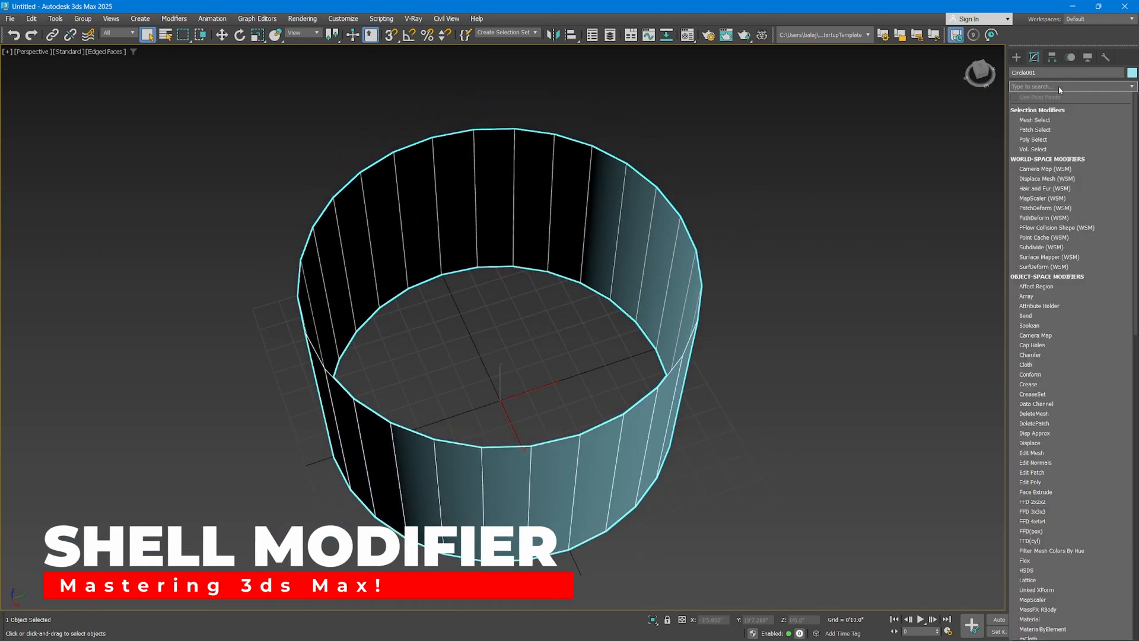
{"action": "type", "text": "s"}
{"action": "left_click", "coordinate": [1044, 109]}
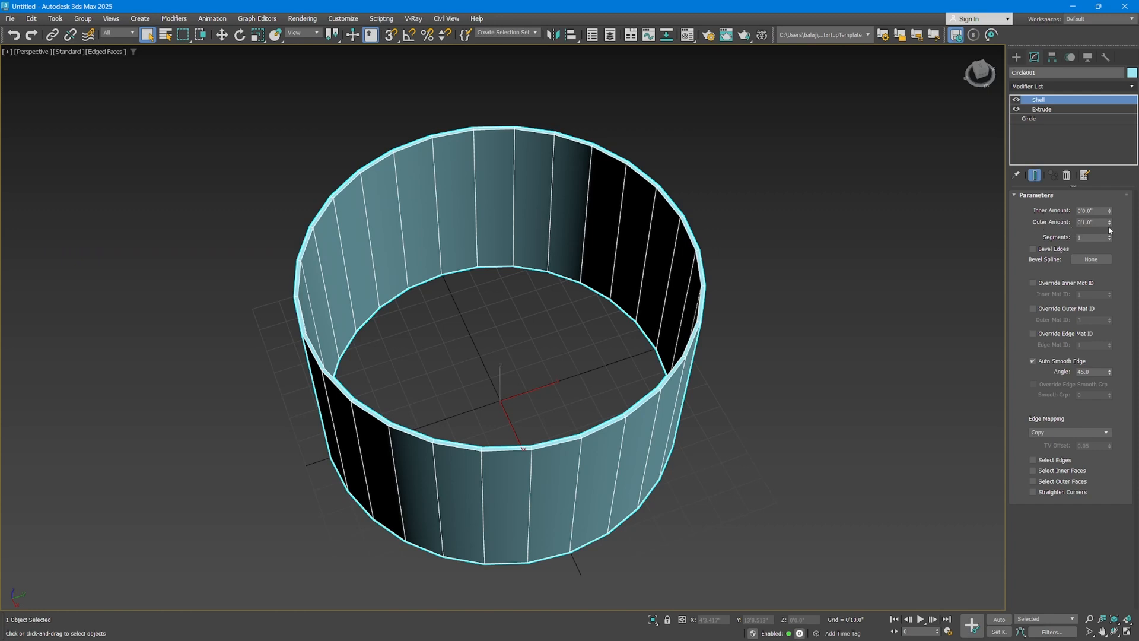
Try a thicker outer wall with the Shell modifier, and set its Outer Amount to 0.
{"action": "left_click_drag", "start_coordinate": [1109, 223], "coordinate": [418, 233]}
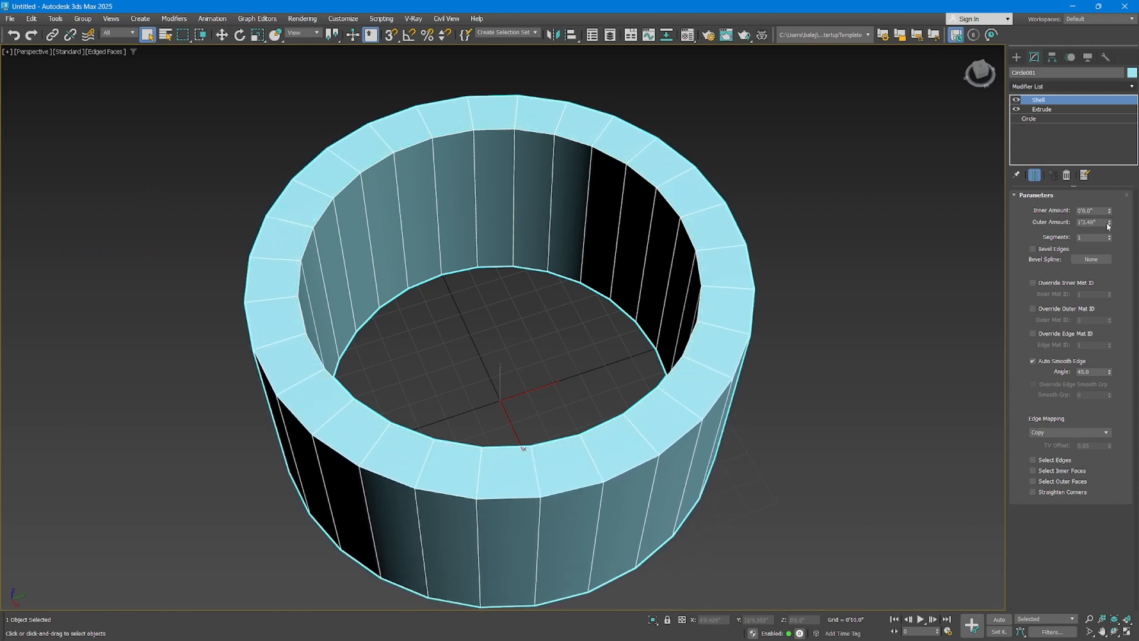
{"action": "double_click", "coordinate": [1088, 222]}
{"action": "type", "text": "0"}
{"action": "key", "text": "Return"}
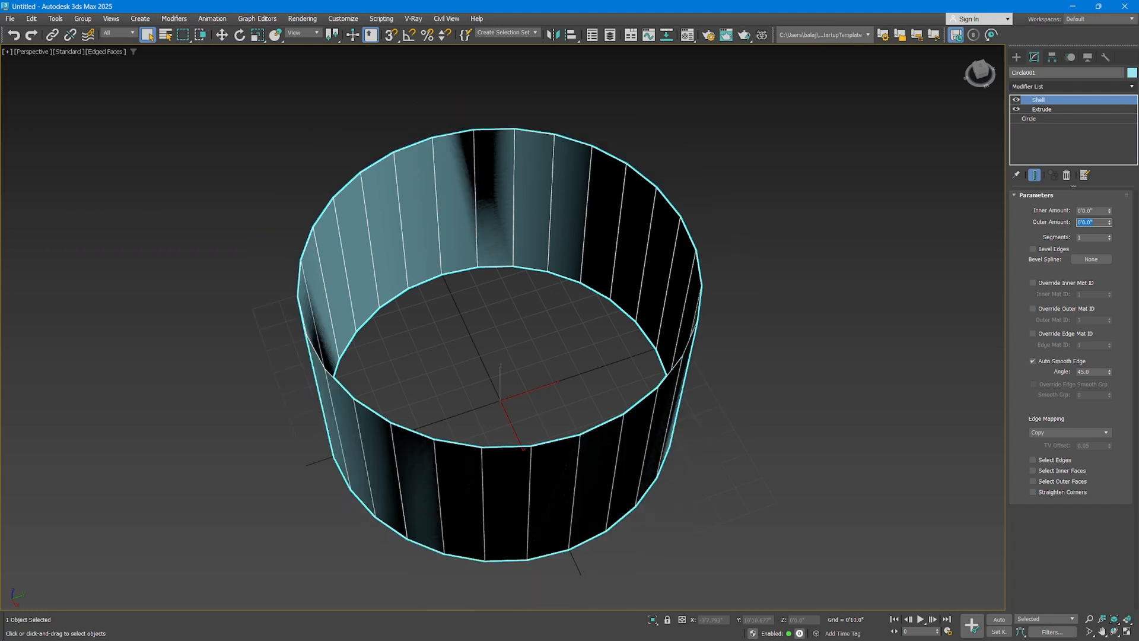
Raise the Shell's Inner Amount to about 0'9" and enable Straighten Corners.
{"action": "left_click_drag", "start_coordinate": [1110, 211], "coordinate": [25, 442]}
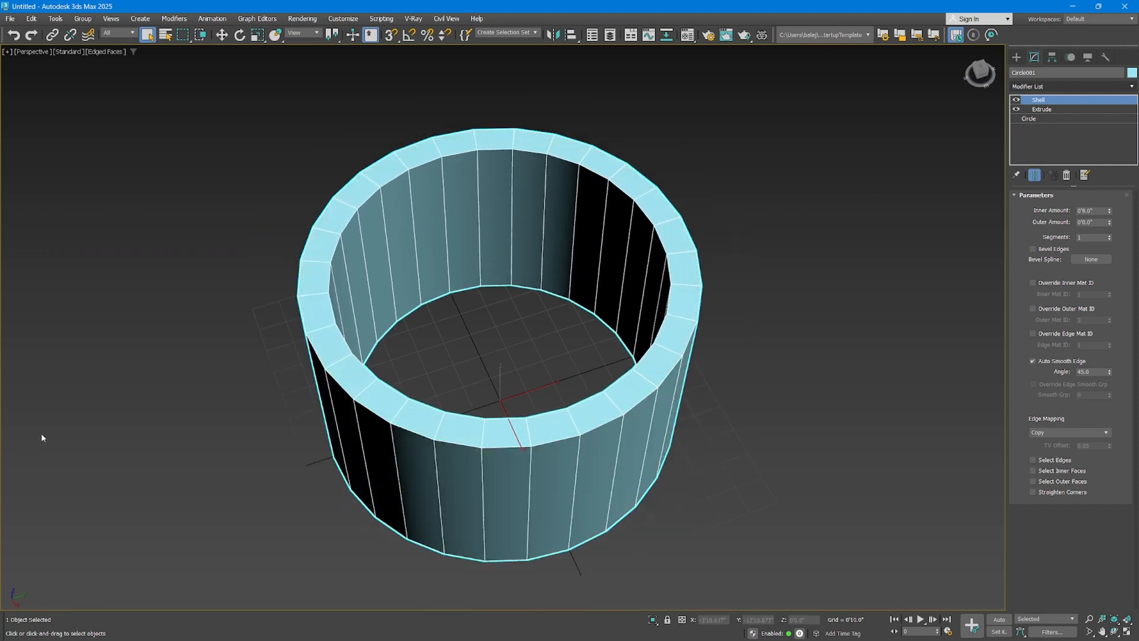
{"action": "middle_click_drag", "start_coordinate": [440, 432], "coordinate": [458, 393], "text": "alt"}
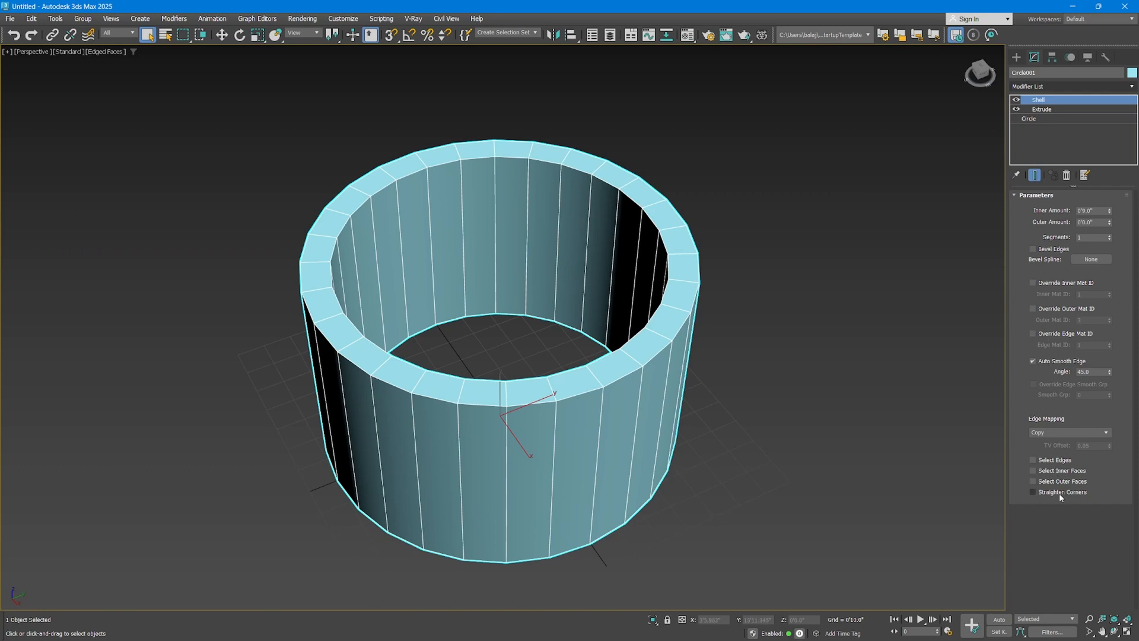
{"action": "left_click", "coordinate": [1078, 495]}
Turn off the effect of the Shell and Extrude modifiers so that only the base circle shows.
{"action": "left_click", "coordinate": [1041, 110]}
{"action": "left_click", "coordinate": [1050, 101]}
{"action": "left_click", "coordinate": [1015, 101]}
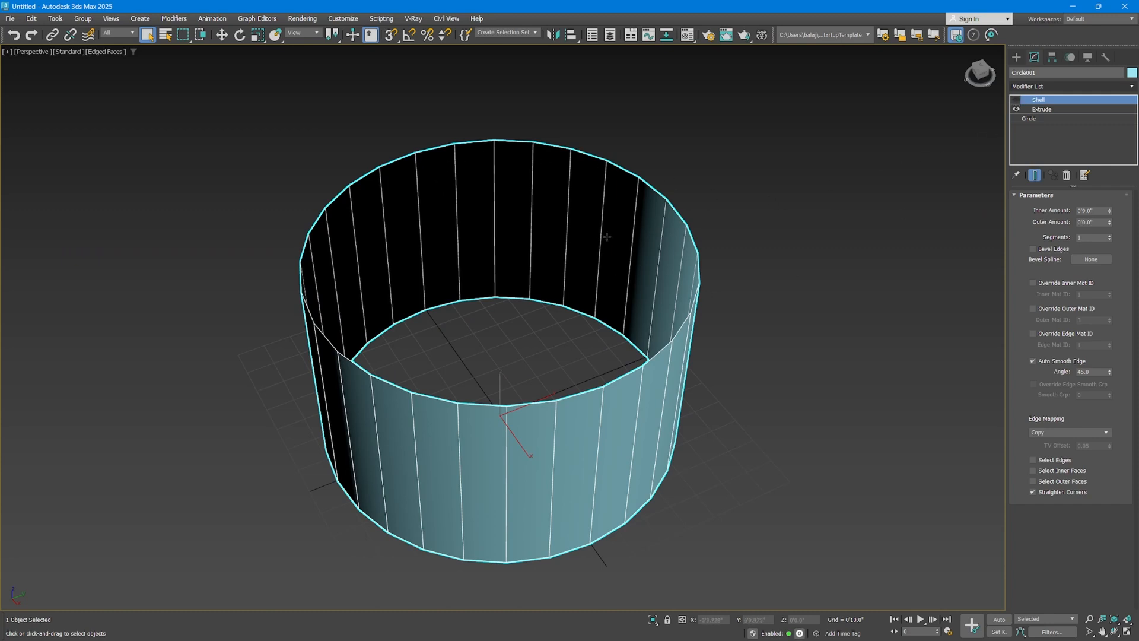
{"action": "left_click", "coordinate": [1017, 109]}
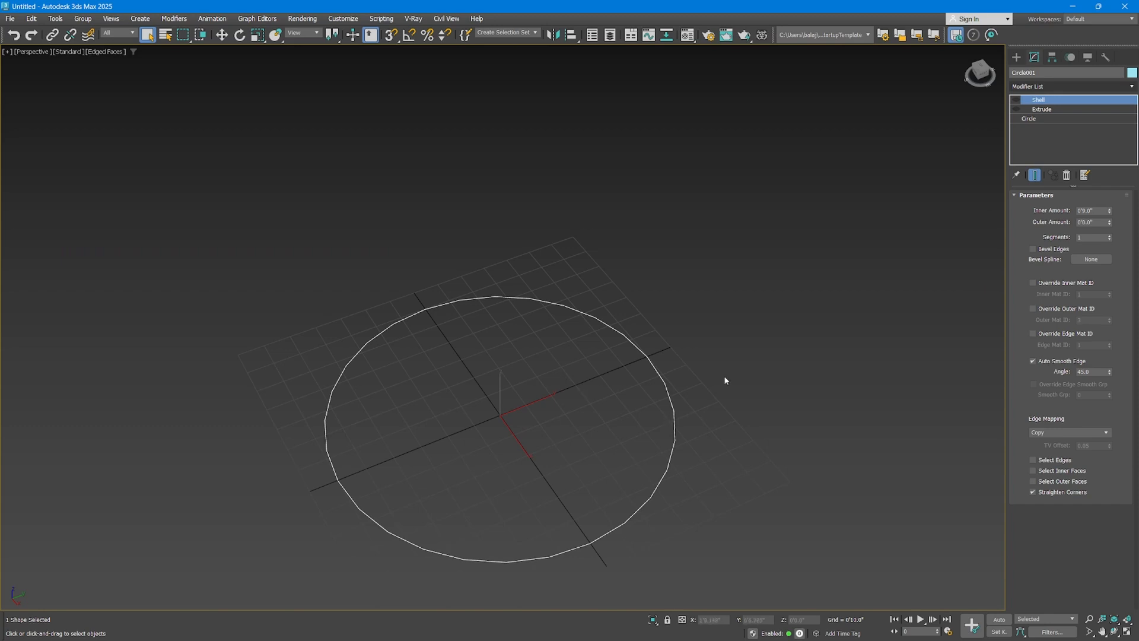
Set the base circle's radius to 10'0" and turn the Extrude and Shell modifiers back on.
{"action": "left_click", "coordinate": [1031, 119]}
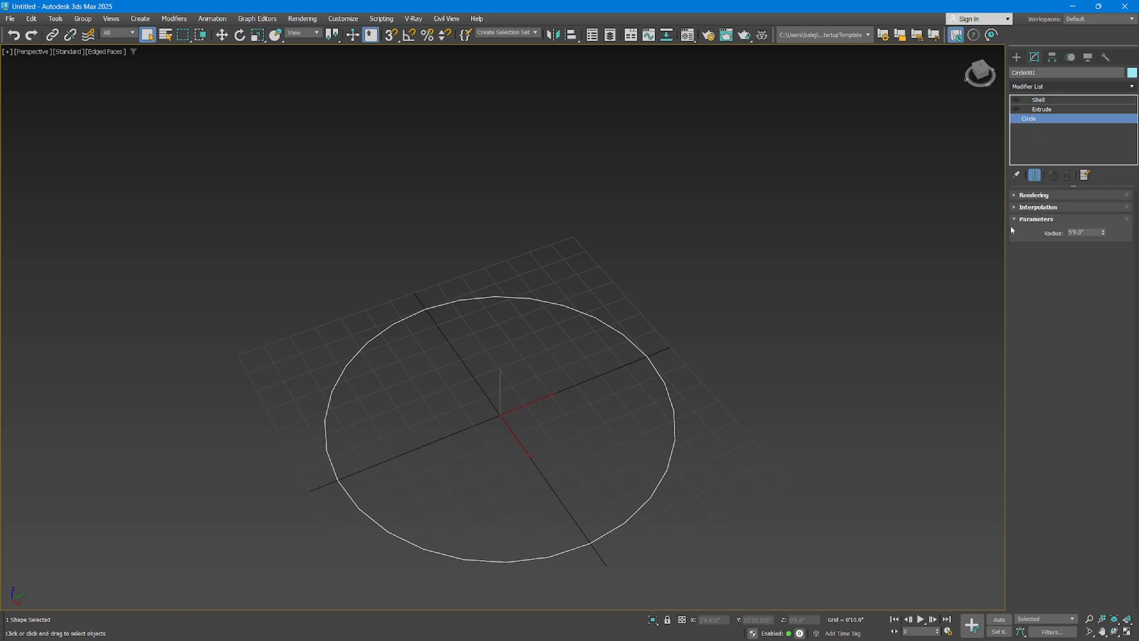
{"action": "double_click", "coordinate": [1092, 233]}
{"action": "type", "text": "10"}
{"action": "key", "text": "Return"}
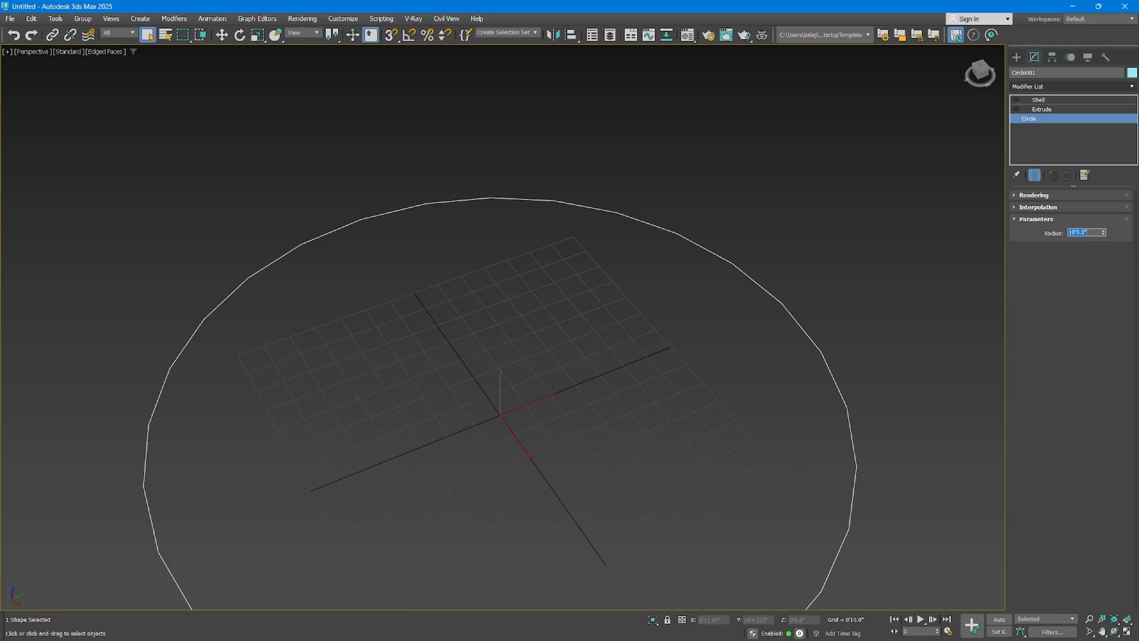
{"action": "left_click", "coordinate": [1017, 109]}
{"action": "left_click", "coordinate": [1017, 100]}
{"action": "scroll", "coordinate": [594, 240], "scroll_direction": "down", "scroll_amount": 4}
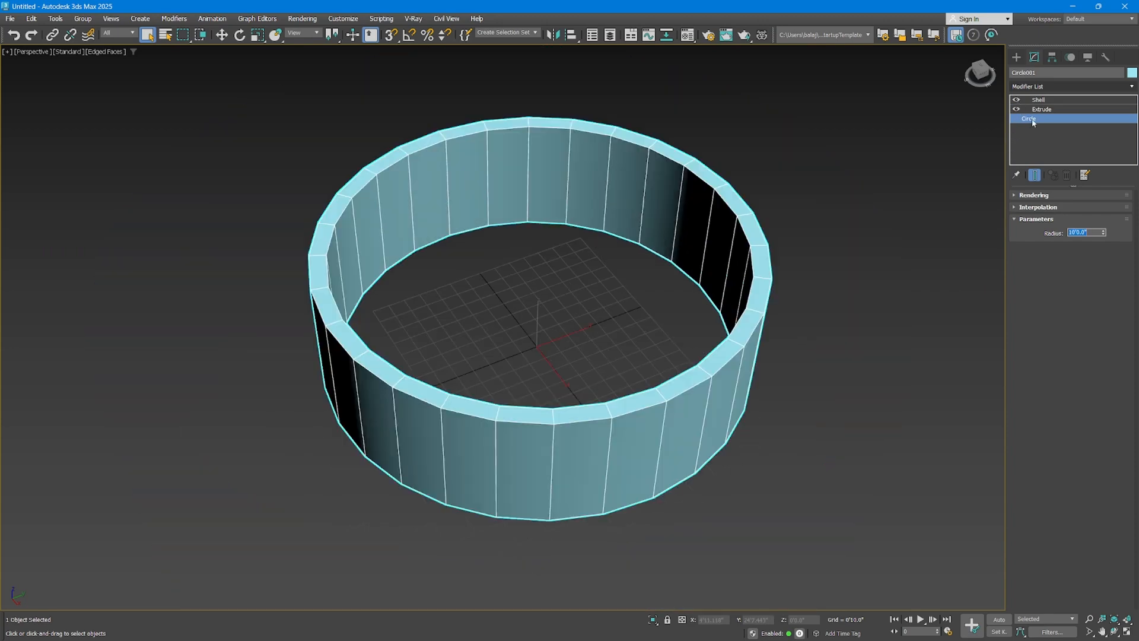
Set the base circle's radius to 2'0".
{"action": "type", "text": "2"}
{"action": "key", "text": "Return"}
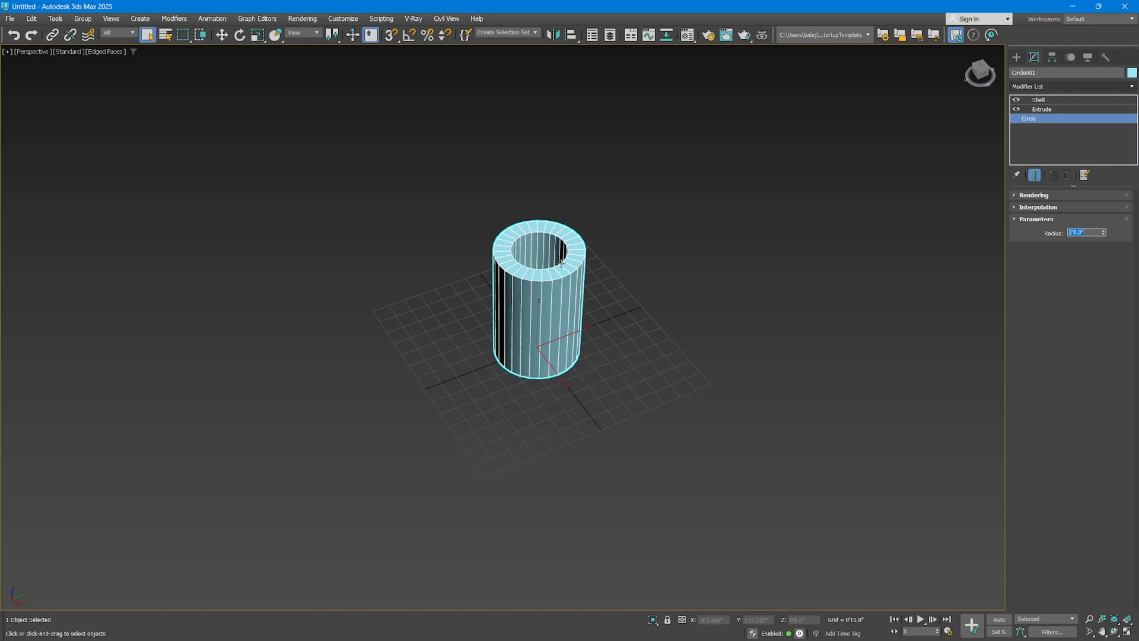
{"action": "scroll", "coordinate": [561, 262], "scroll_direction": "up", "scroll_amount": 2}
Reduce the tube's Extrude amount to 4'0", and further to 2'0".
{"action": "left_click", "coordinate": [1044, 110]}
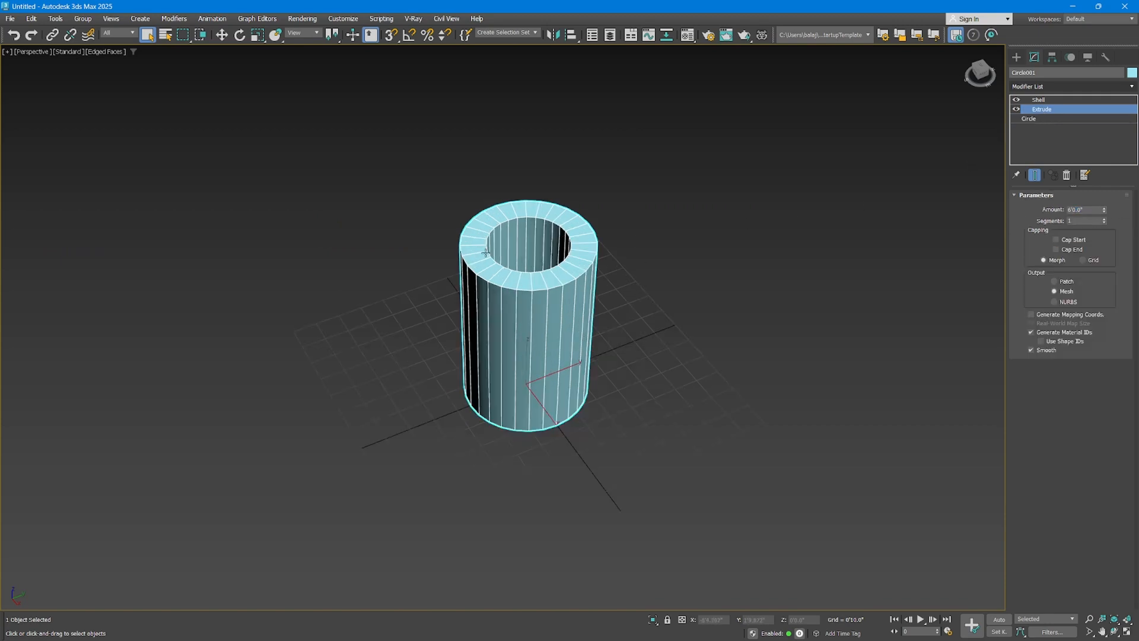
{"action": "double_click", "coordinate": [1090, 210]}
{"action": "type", "text": "4"}
{"action": "key", "text": "Return"}
{"action": "type", "text": "2"}
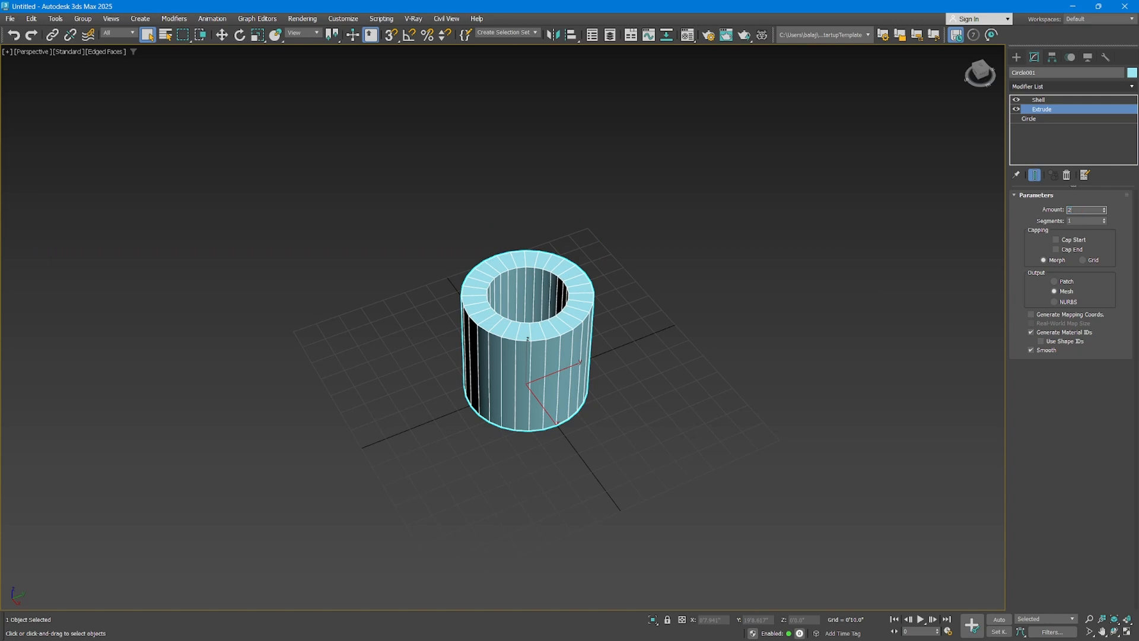
{"action": "key", "text": "Return"}
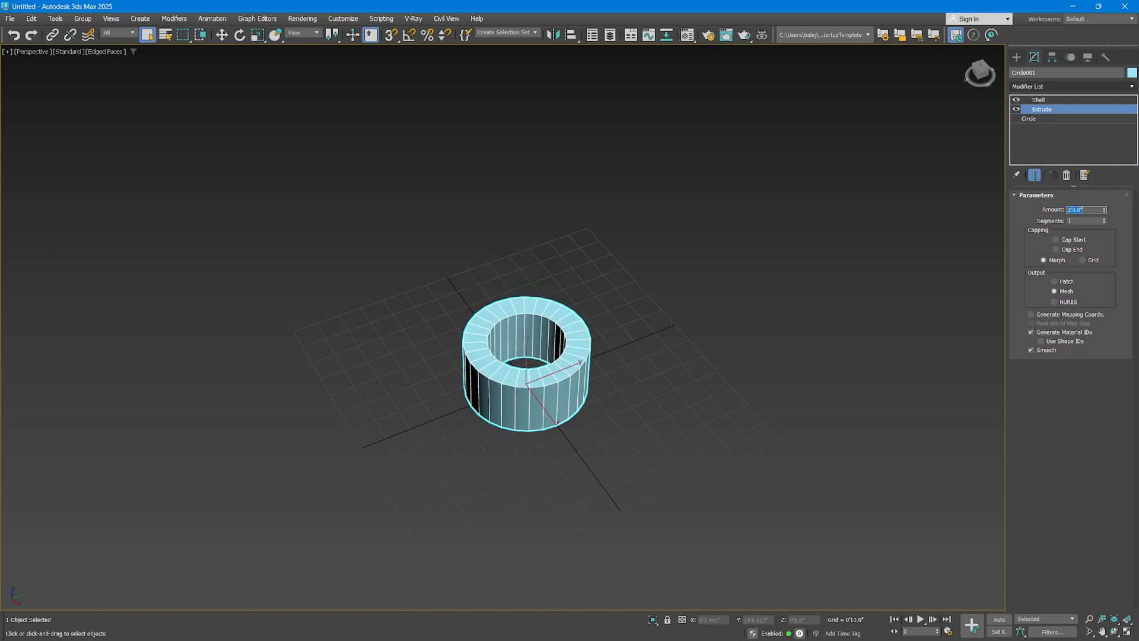
Set the Shell's Inner Amount to 0'2.4" on the short tube.
{"action": "left_click", "coordinate": [1046, 100]}
{"action": "double_click", "coordinate": [1092, 211]}
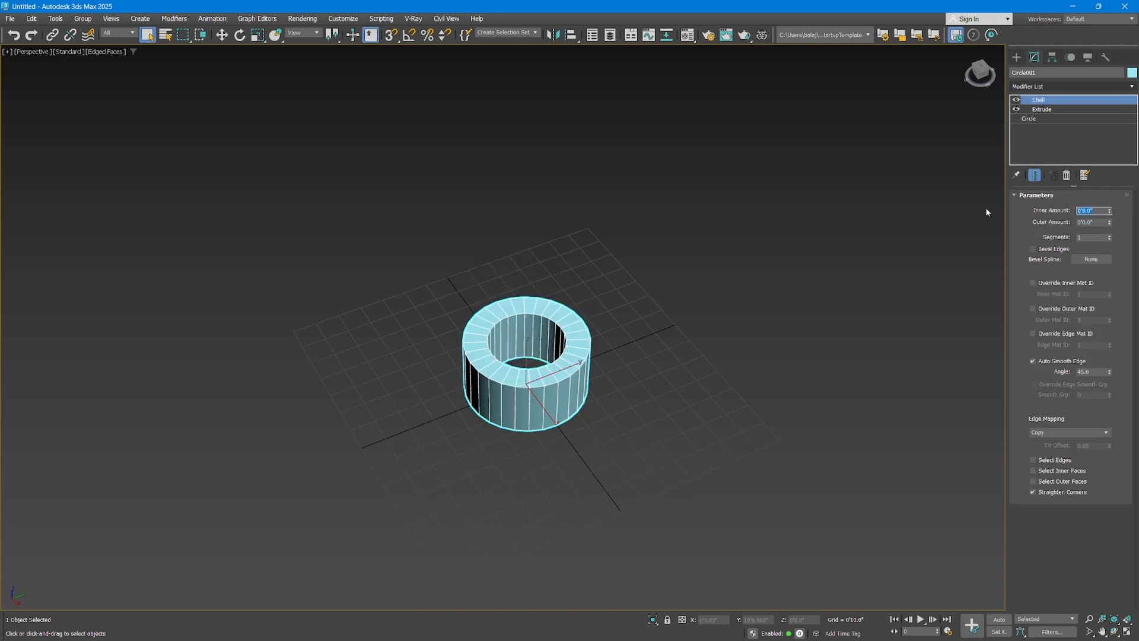
{"action": "type", "text": "2.4"}
{"action": "key", "text": "Return"}
{"action": "scroll", "coordinate": [517, 334], "scroll_direction": "up", "scroll_amount": 5}
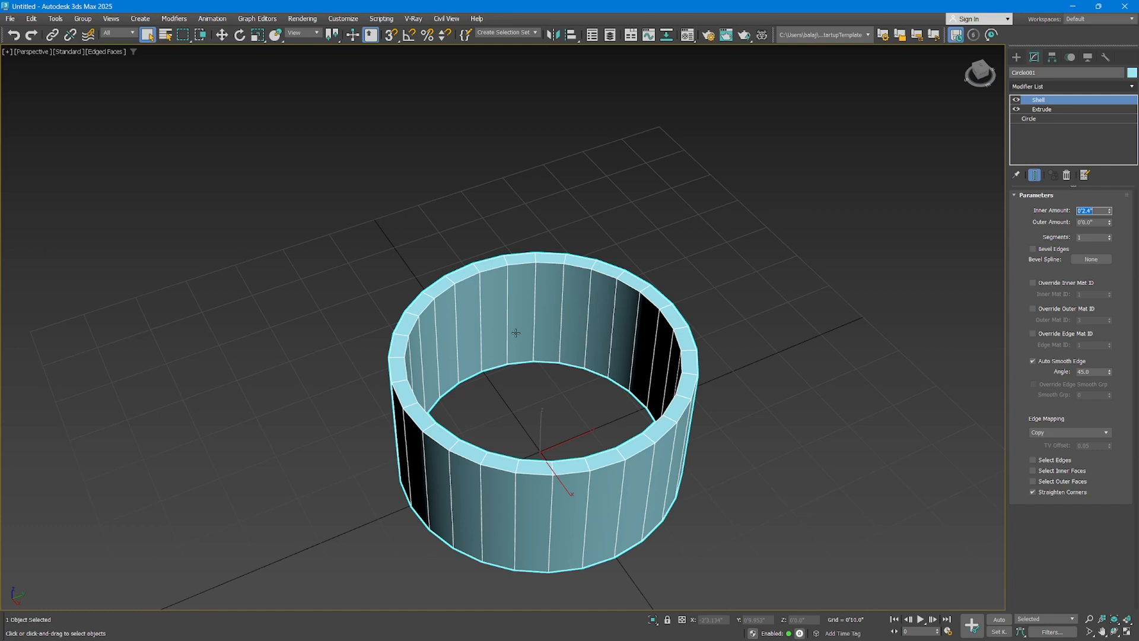
{"action": "left_click", "coordinate": [516, 332]}
Delete both the Shell and Extrude modifiers from the circle.
{"action": "left_click", "coordinate": [1055, 111], "text": "ctrl"}
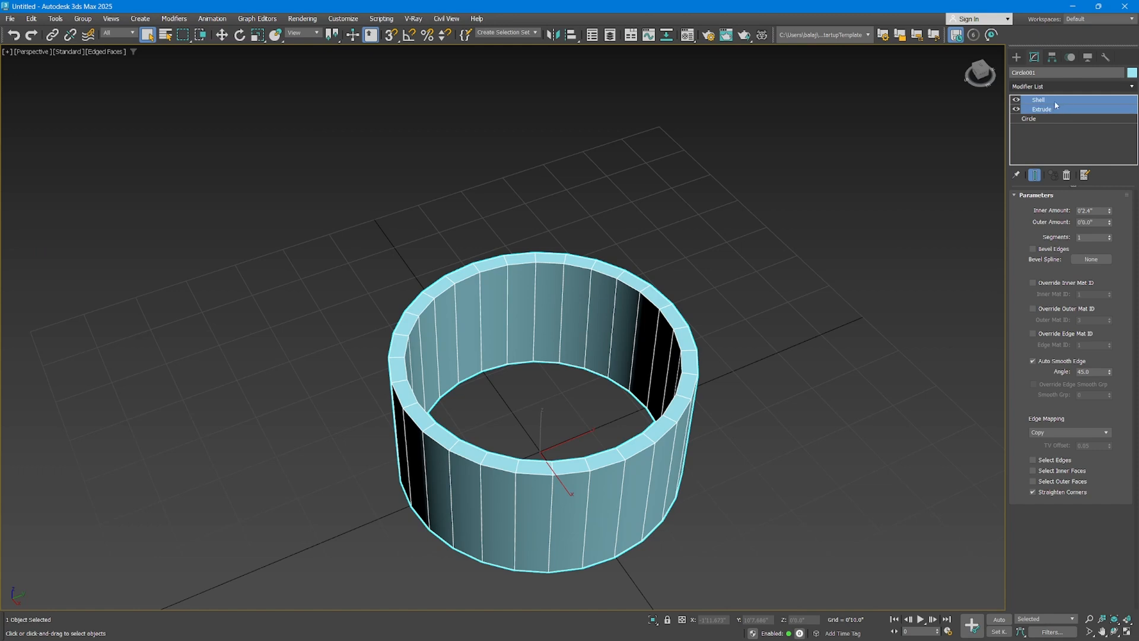
{"action": "right_click", "coordinate": [1055, 104]}
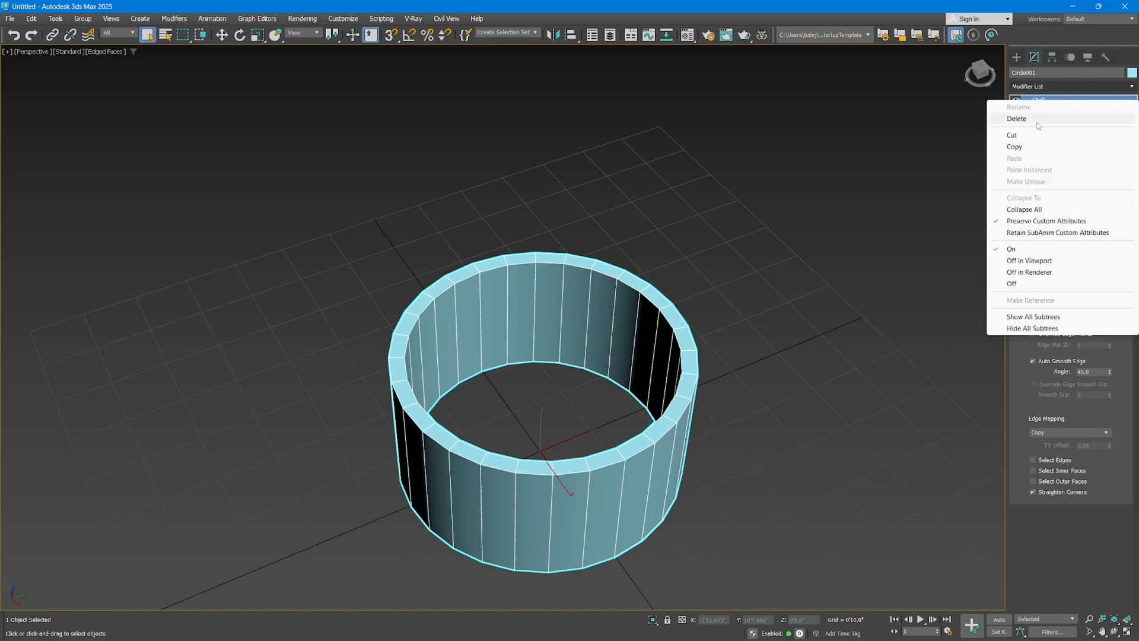
{"action": "left_click", "coordinate": [1017, 119]}
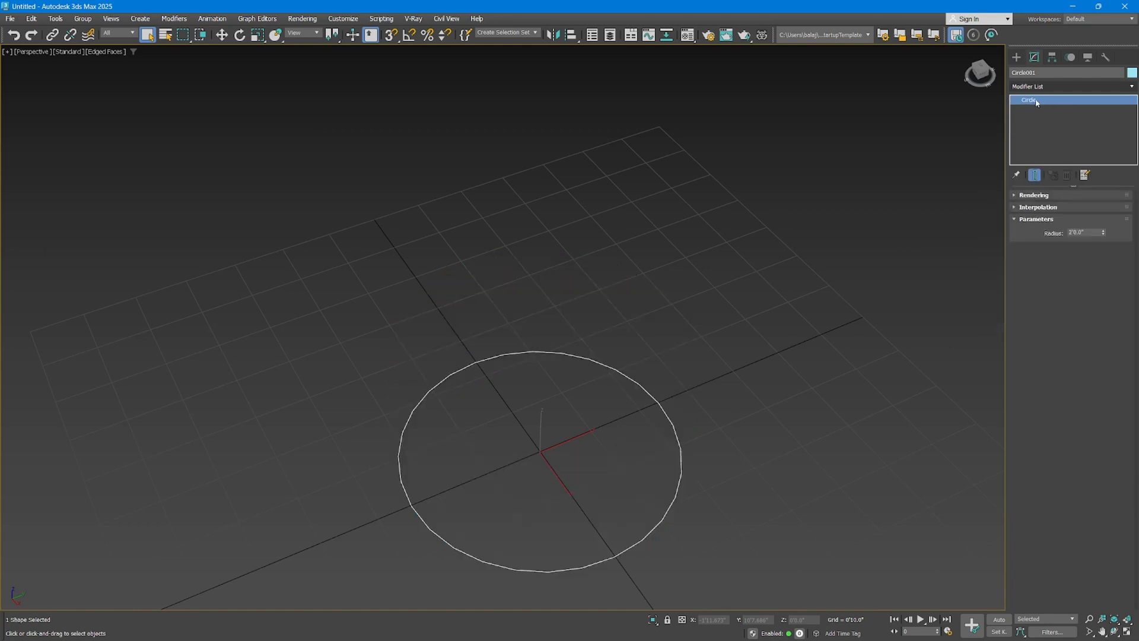
Convert the circle to an Editable Spline.
{"action": "middle_click_drag", "start_coordinate": [574, 393], "coordinate": [513, 357]}
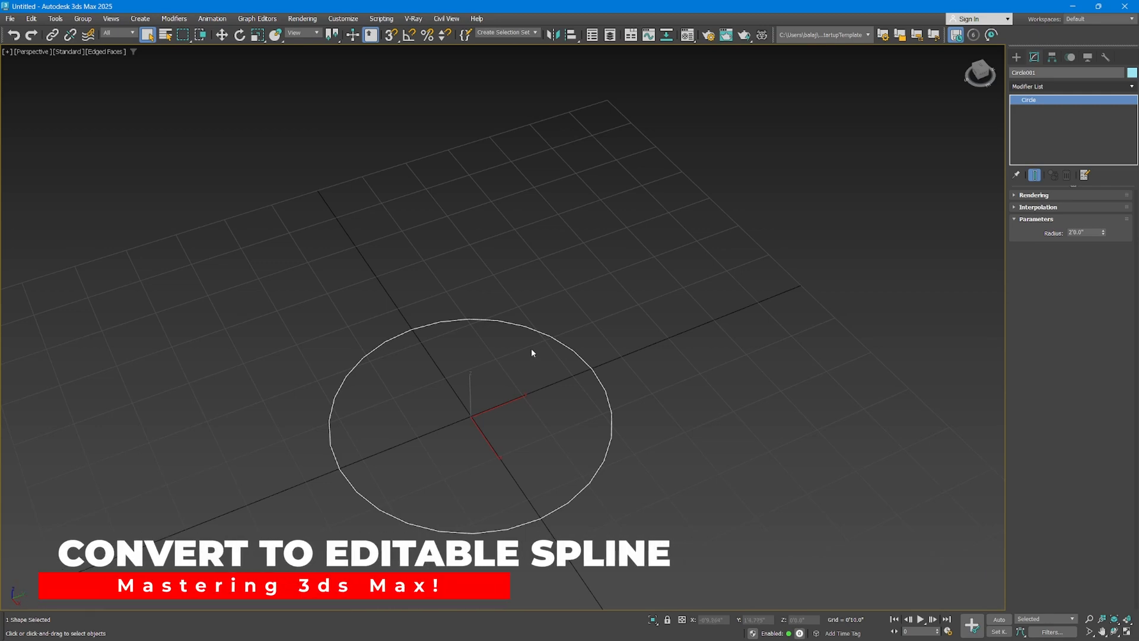
{"action": "right_click", "coordinate": [532, 351]}
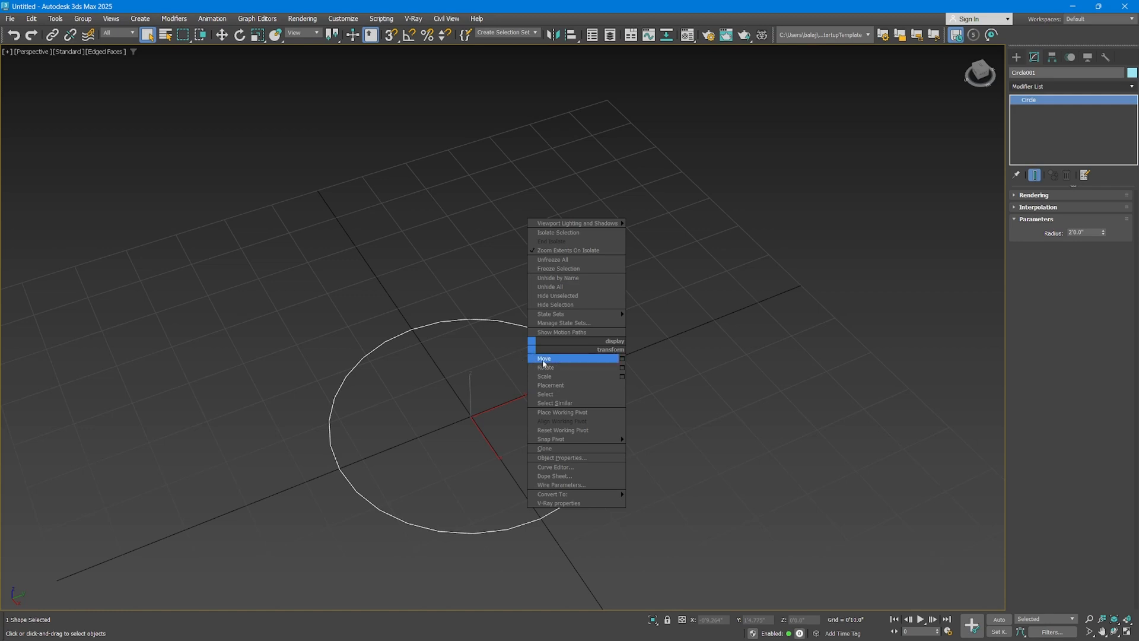
{"action": "mouse_move", "coordinate": [564, 220]}
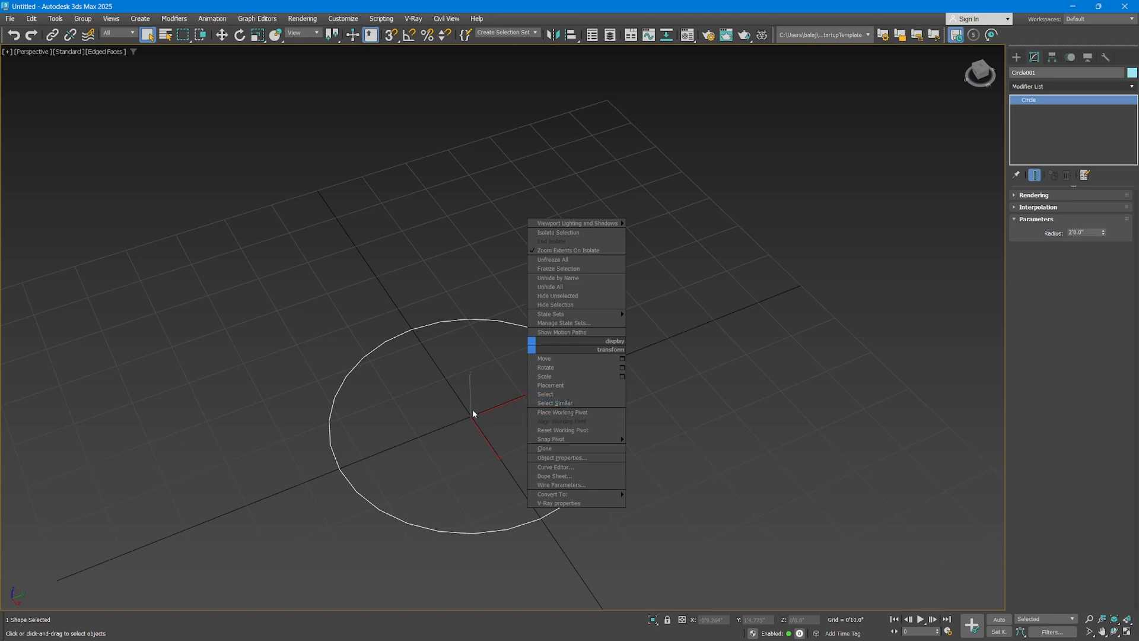
{"action": "mouse_move", "coordinate": [566, 496]}
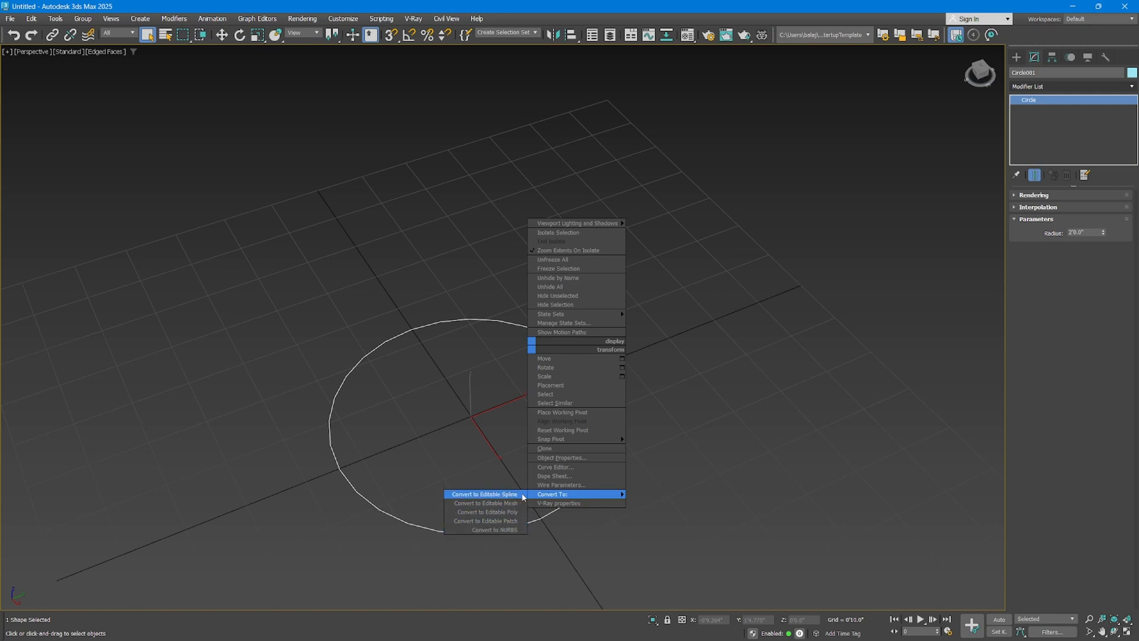
{"action": "left_click", "coordinate": [484, 494]}
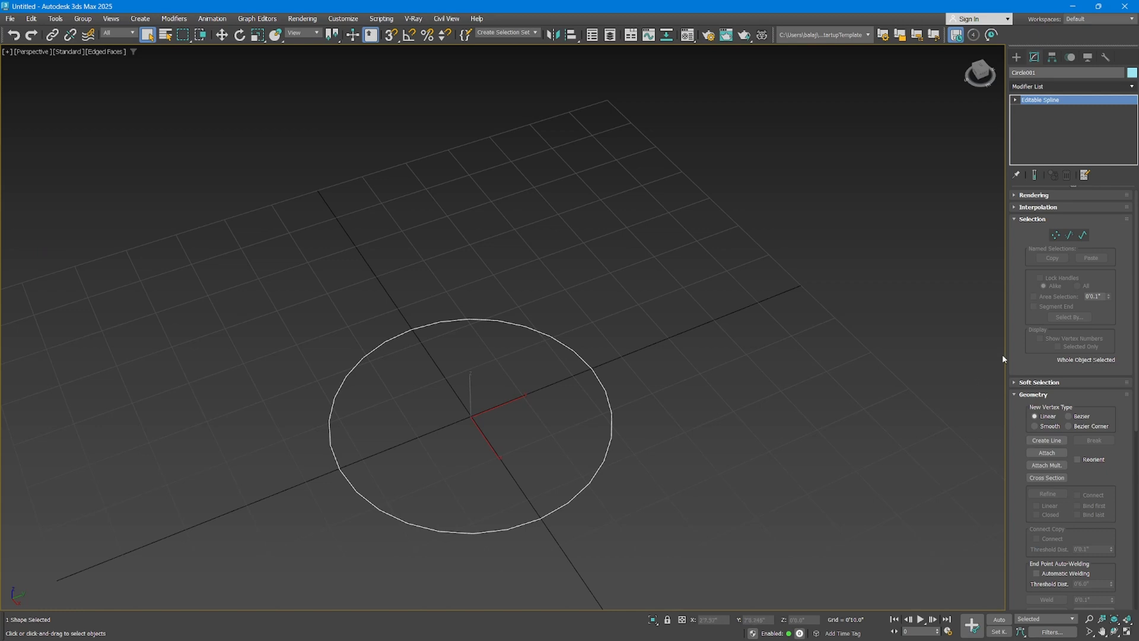
Widen the command panel to show the spline's Geometry settings in another column, and look through the Soft Selection options.
{"action": "left_click_drag", "start_coordinate": [1006, 348], "coordinate": [788, 356]}
{"action": "left_click", "coordinate": [821, 383]}
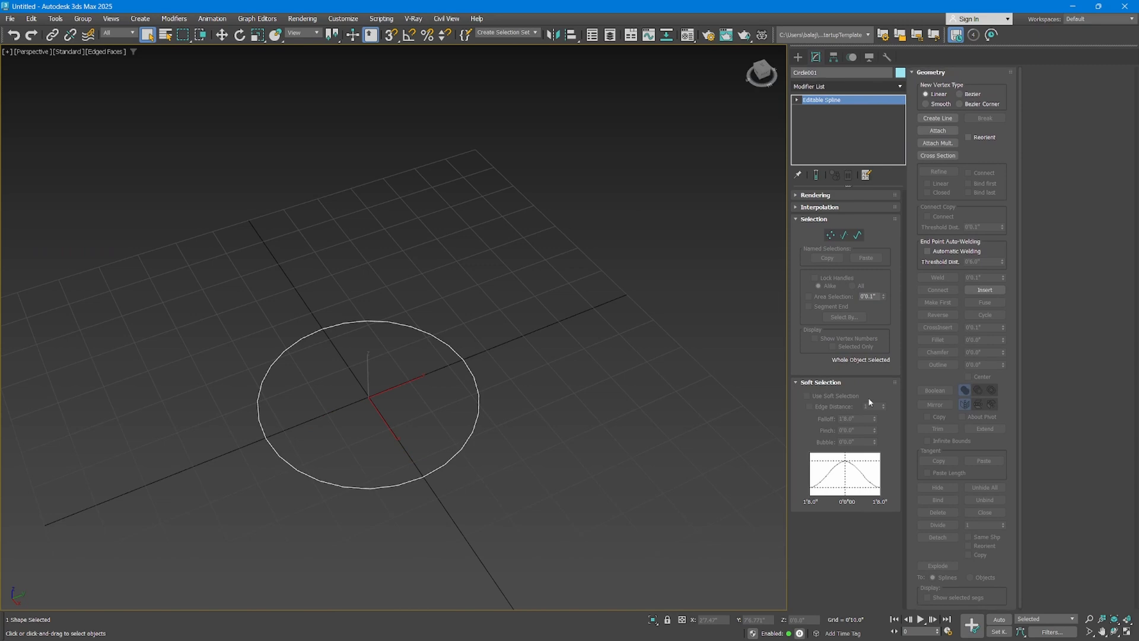
{"action": "left_click", "coordinate": [804, 383]}
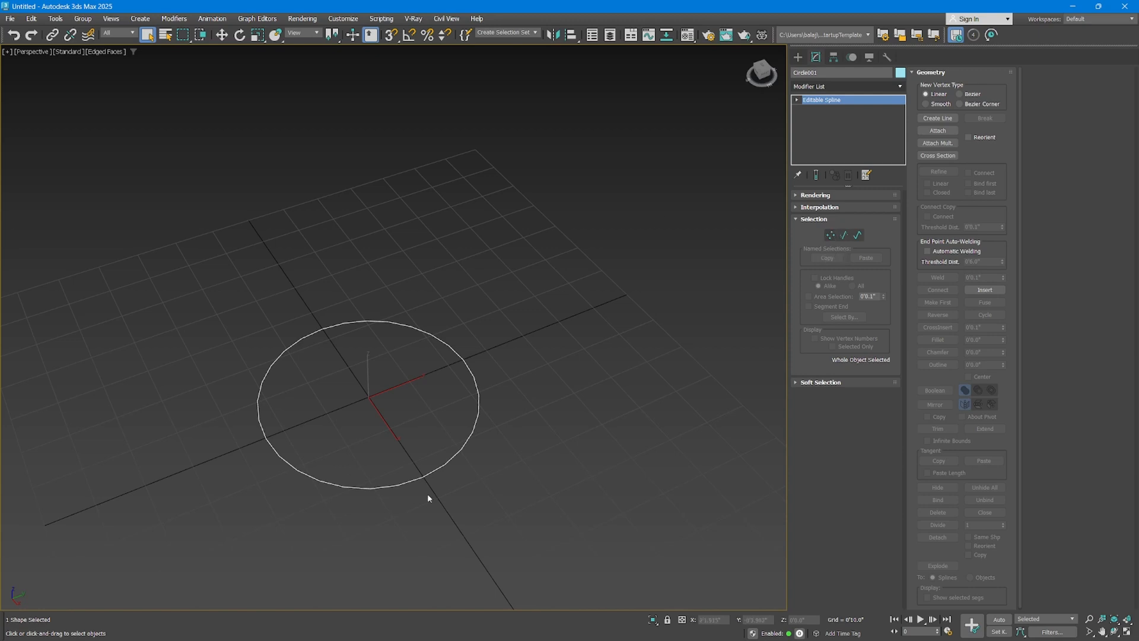
Narrow the command panel to two columns and, at Vertex level, select the circle's vertex on the positive X axis with Move active.
{"action": "left_click_drag", "start_coordinate": [788, 291], "coordinate": [913, 292]}
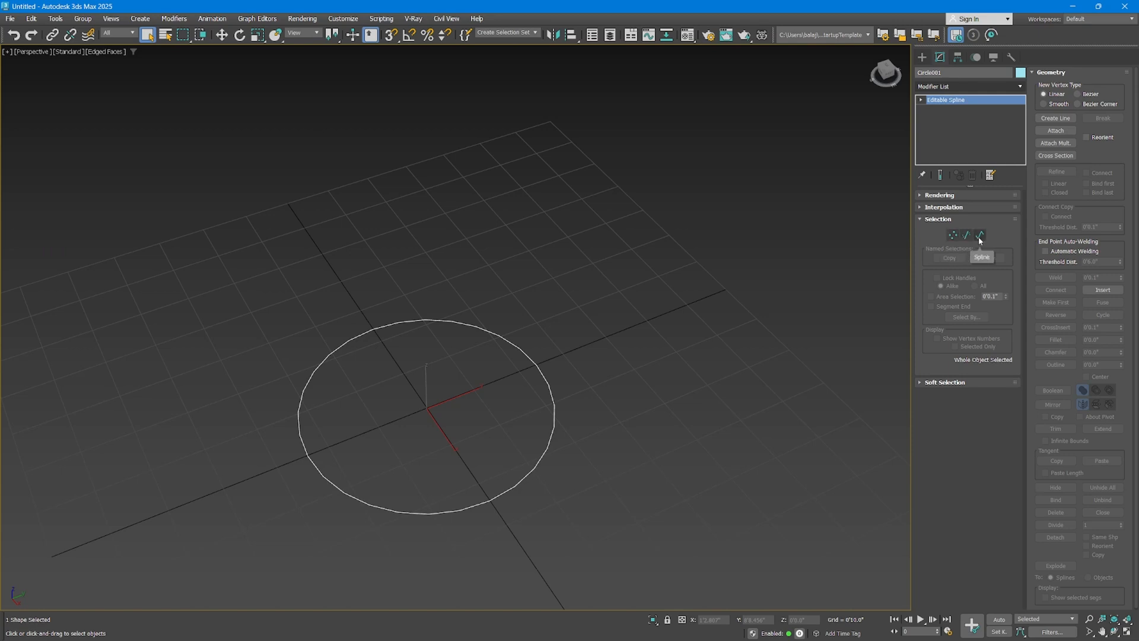
{"action": "left_click", "coordinate": [956, 237]}
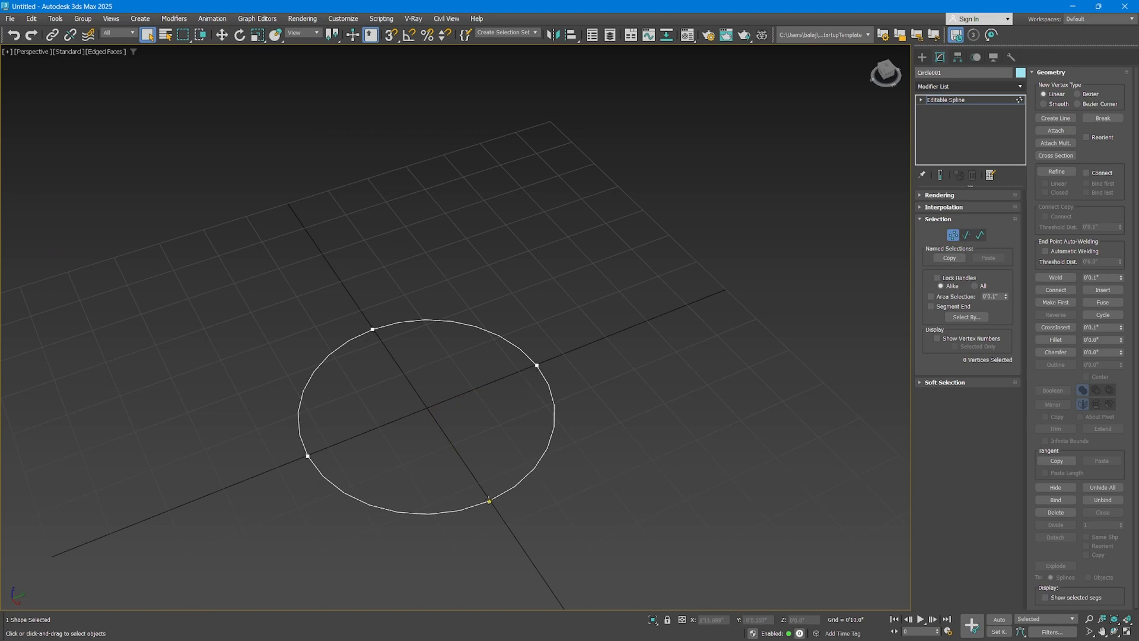
{"action": "left_click_drag", "start_coordinate": [506, 520], "coordinate": [505, 521]}
{"action": "key", "text": "w"}
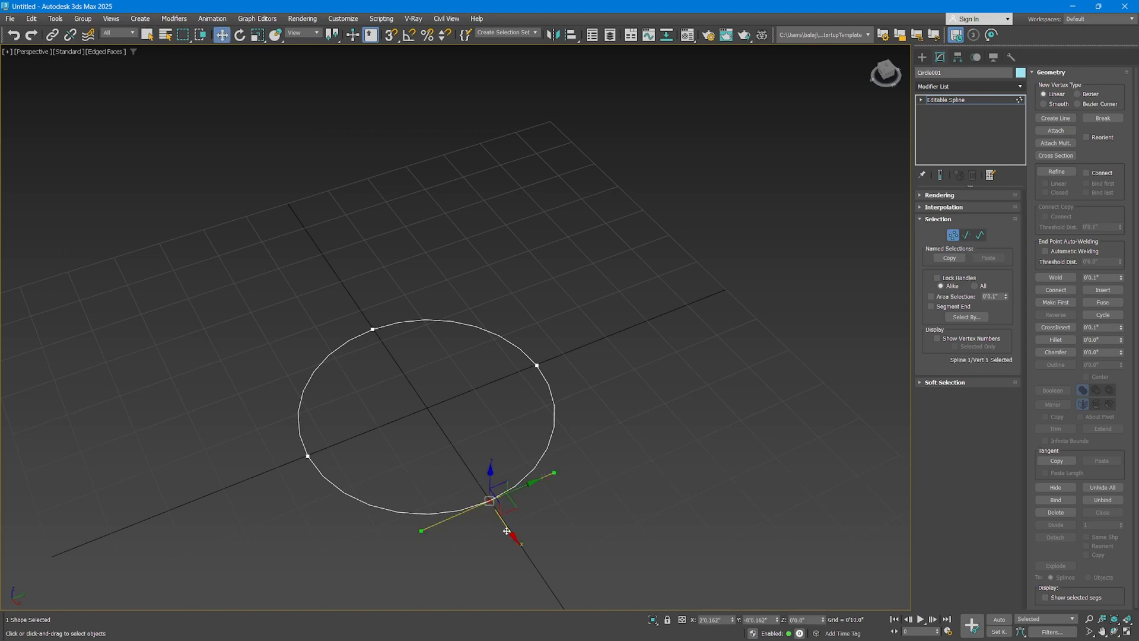
{"action": "mouse_move", "coordinate": [506, 531]}
{"action": "left_mouse_down"}
{"action": "mouse_move", "coordinate": [452, 424]}
{"action": "mouse_move", "coordinate": [528, 544]}
{"action": "mouse_move", "coordinate": [511, 525]}
{"action": "left_mouse_up"}
Show all four viewports, enlarge the circle in the Top view, and select its leftmost vertex.
{"action": "key", "text": "alt+w"}
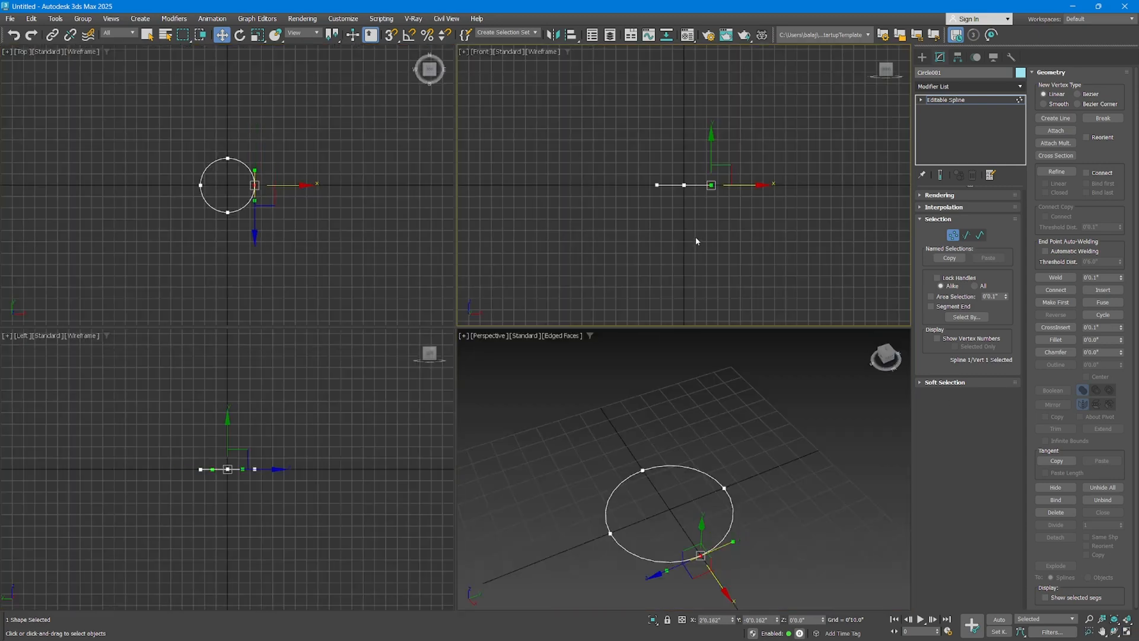
{"action": "scroll", "coordinate": [247, 176], "scroll_direction": "up", "scroll_amount": 6}
{"action": "middle_click_drag", "start_coordinate": [247, 175], "coordinate": [300, 144]}
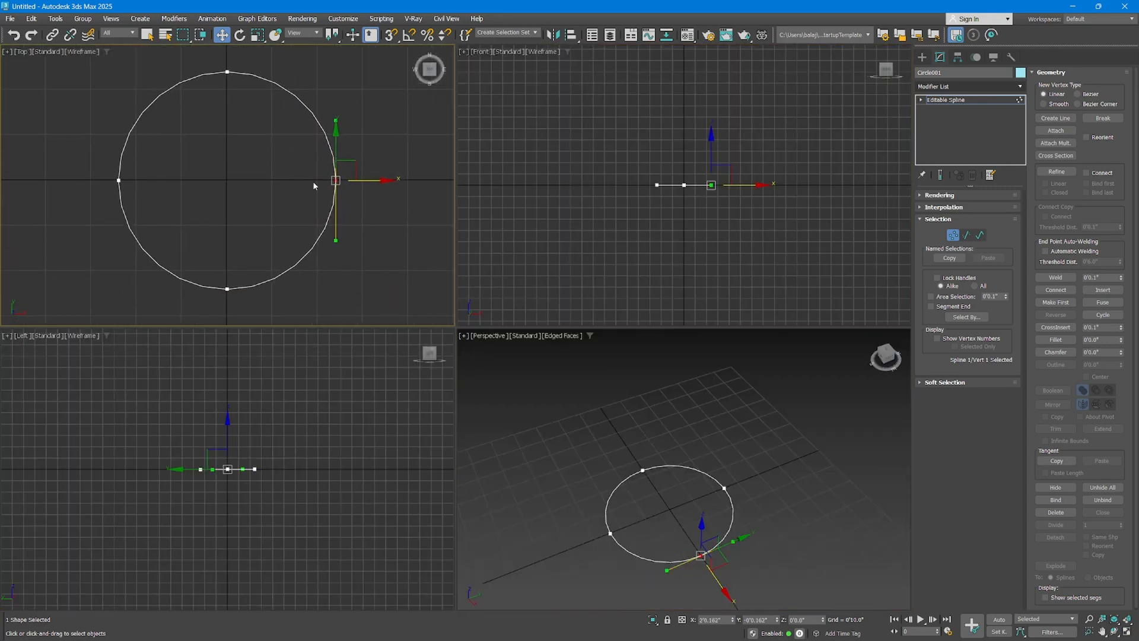
{"action": "mouse_move", "coordinate": [368, 182]}
{"action": "left_mouse_down"}
{"action": "mouse_move", "coordinate": [286, 183]}
{"action": "mouse_move", "coordinate": [374, 187]}
{"action": "left_mouse_up"}
{"action": "left_click_drag", "start_coordinate": [97, 171], "coordinate": [172, 181]}
{"action": "left_click_drag", "start_coordinate": [119, 148], "coordinate": [141, 200]}
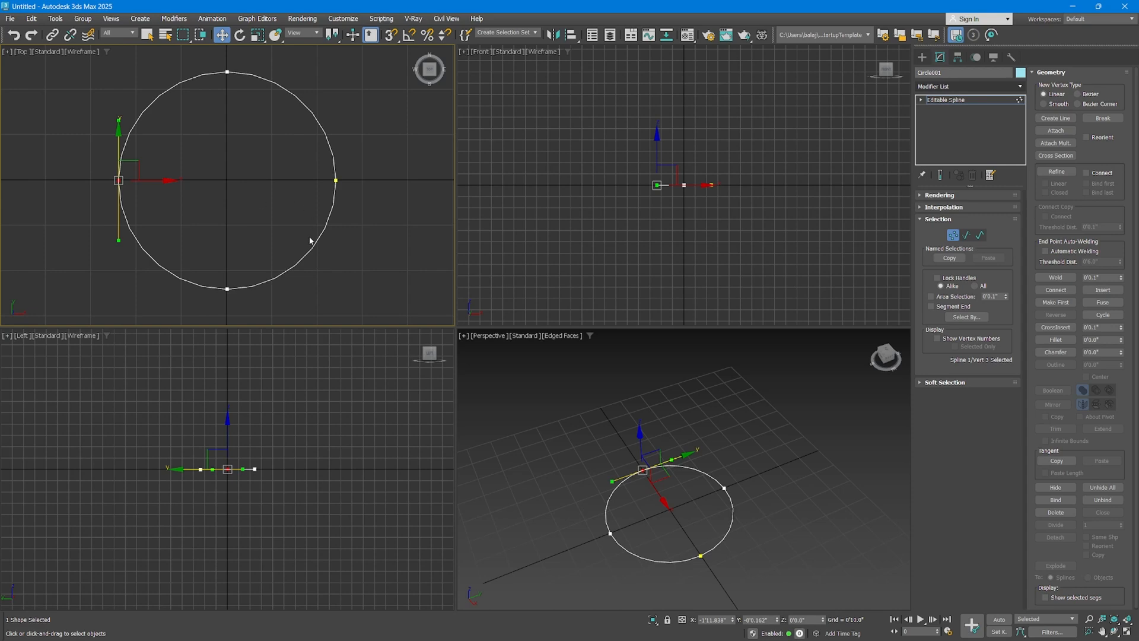
Switch to Segment level and select the circle's lower-right quarter segment, followed by its upper-left quarter segment.
{"action": "left_click", "coordinate": [967, 235]}
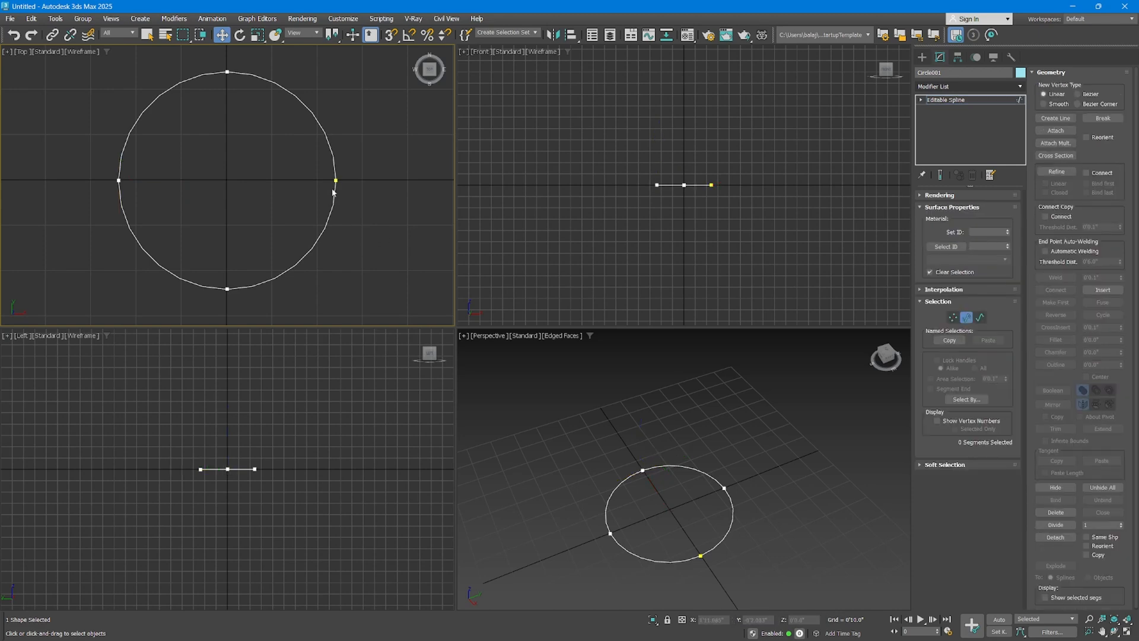
{"action": "left_click", "coordinate": [293, 264]}
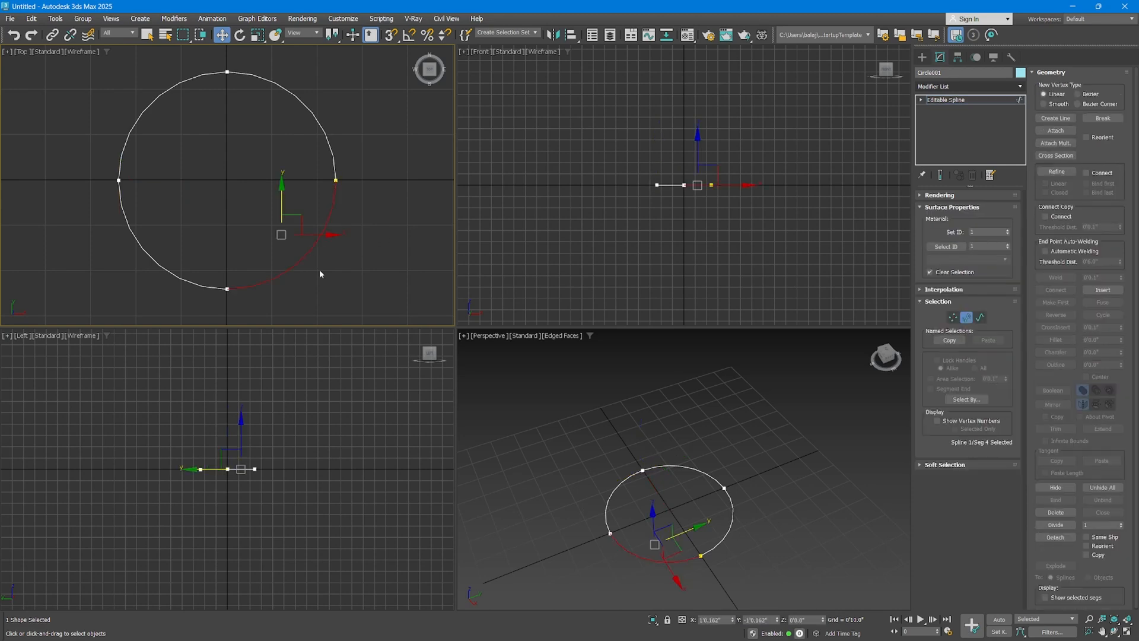
{"action": "left_click", "coordinate": [145, 110]}
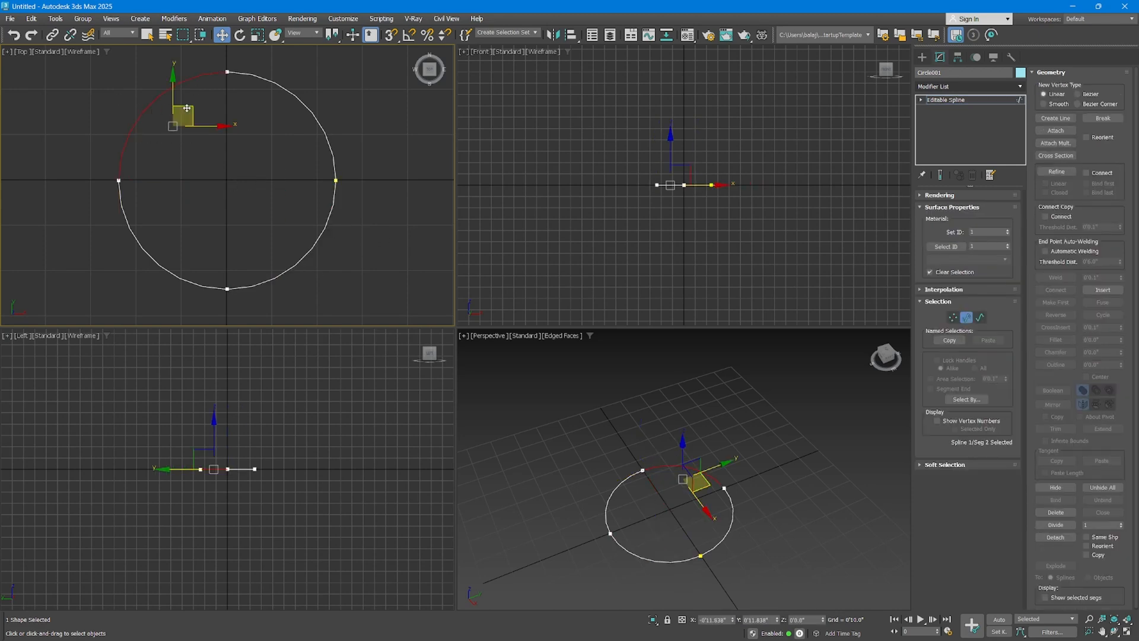
Try to move and scale the upper-left quarter segment, undoing each change.
{"action": "left_click_drag", "start_coordinate": [187, 113], "coordinate": [211, 134]}
{"action": "key", "text": "ctrl+z"}
{"action": "key", "text": "r"}
{"action": "key", "text": "ctrl+z"}
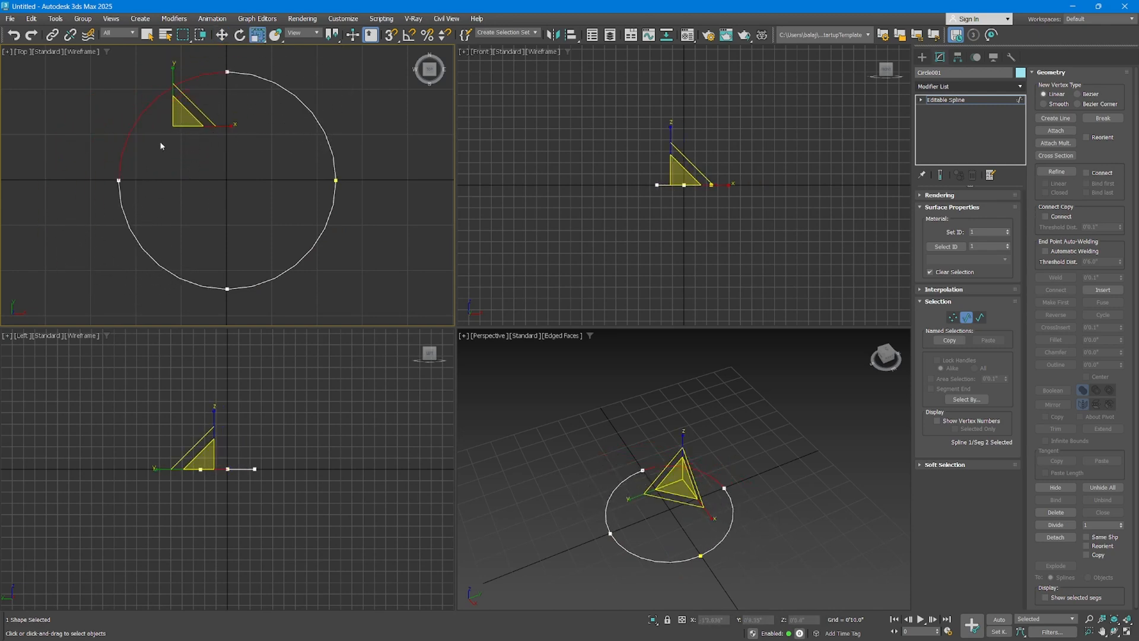
Select the whole circle at Spline level and maximize the Perspective viewport.
{"action": "left_click", "coordinate": [980, 317]}
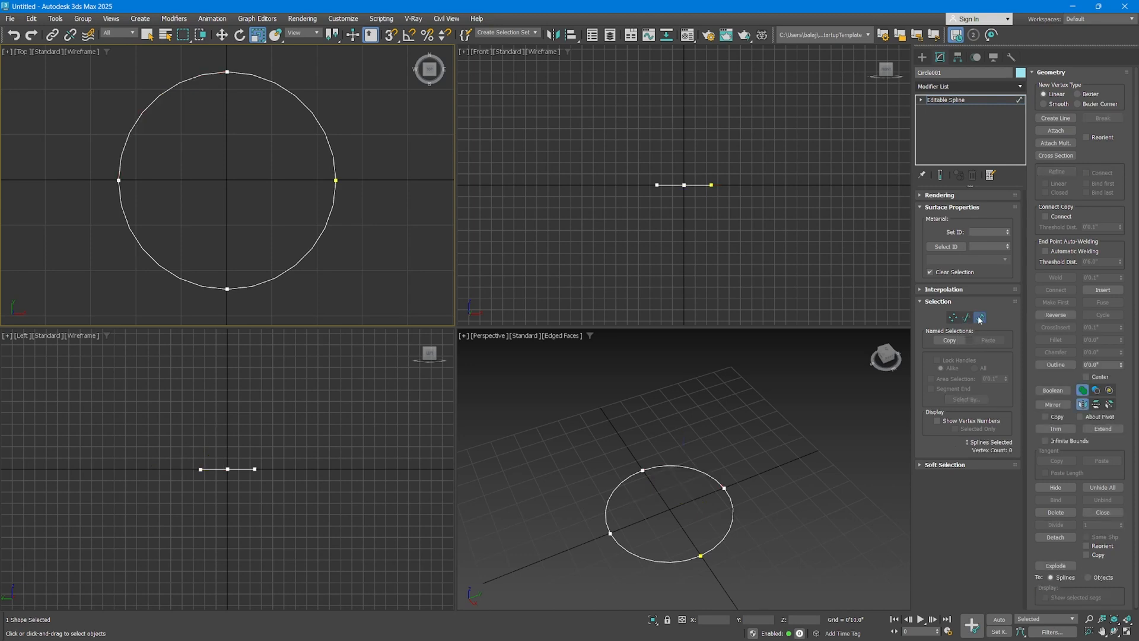
{"action": "left_click", "coordinate": [330, 219]}
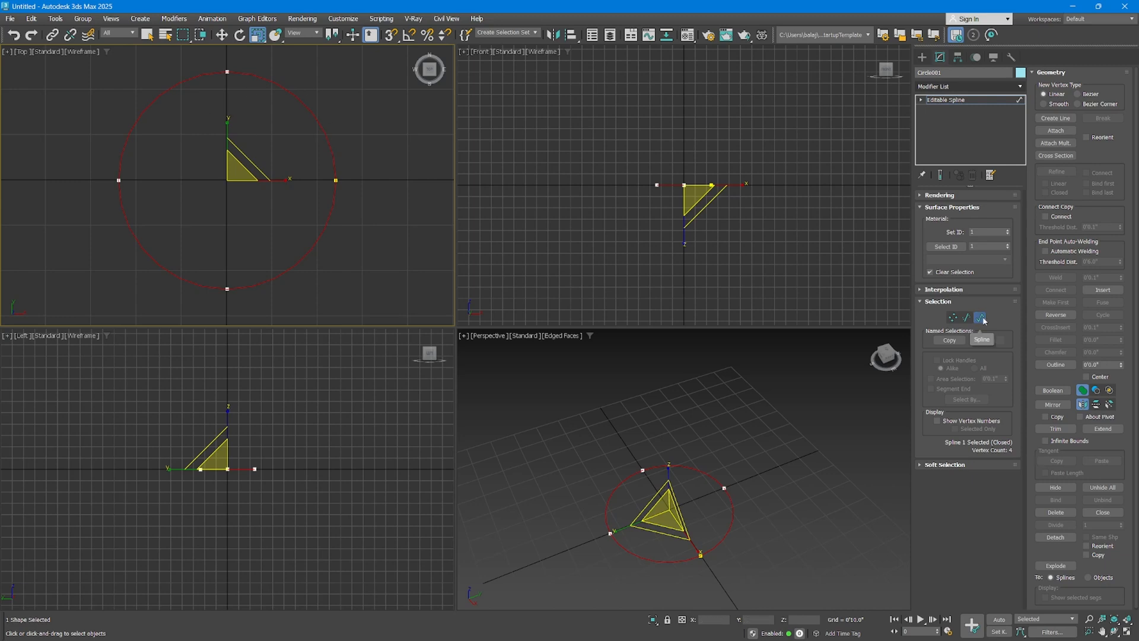
{"action": "right_click", "coordinate": [622, 409]}
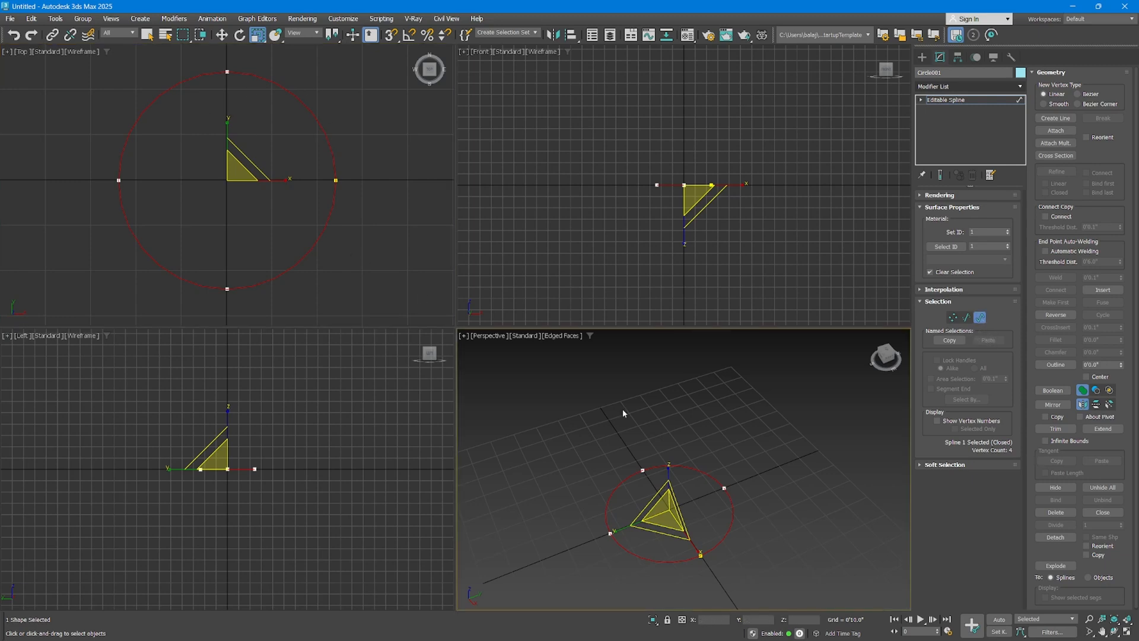
{"action": "key", "text": "alt+w"}
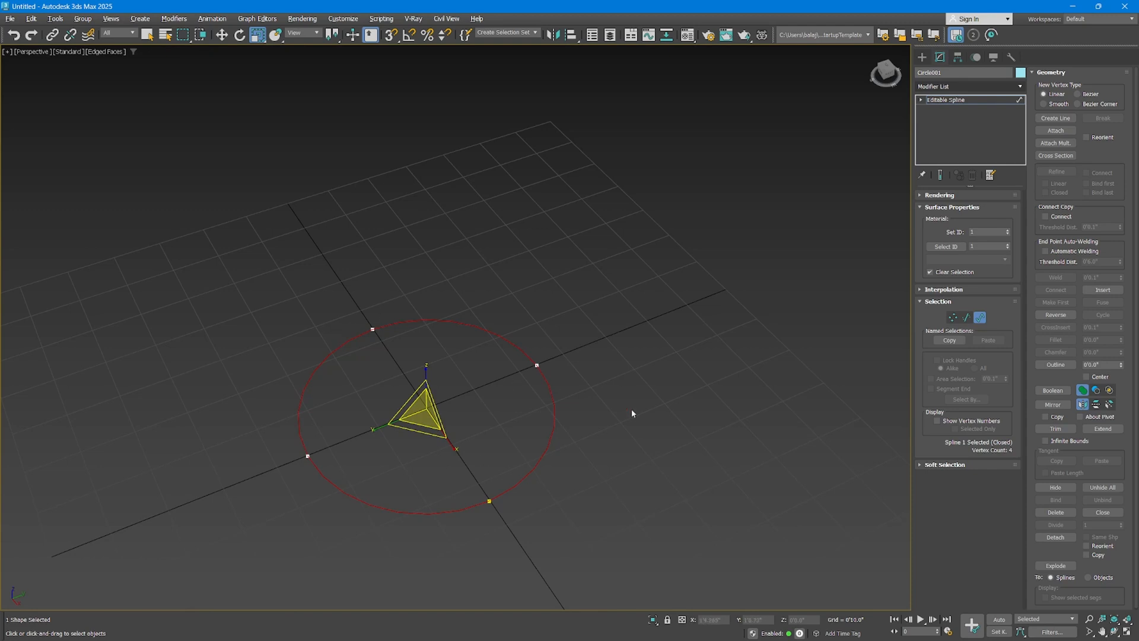
Return to Vertex level and maximize the Top viewport with the circle's leftmost vertex selected.
{"action": "left_click", "coordinate": [953, 317]}
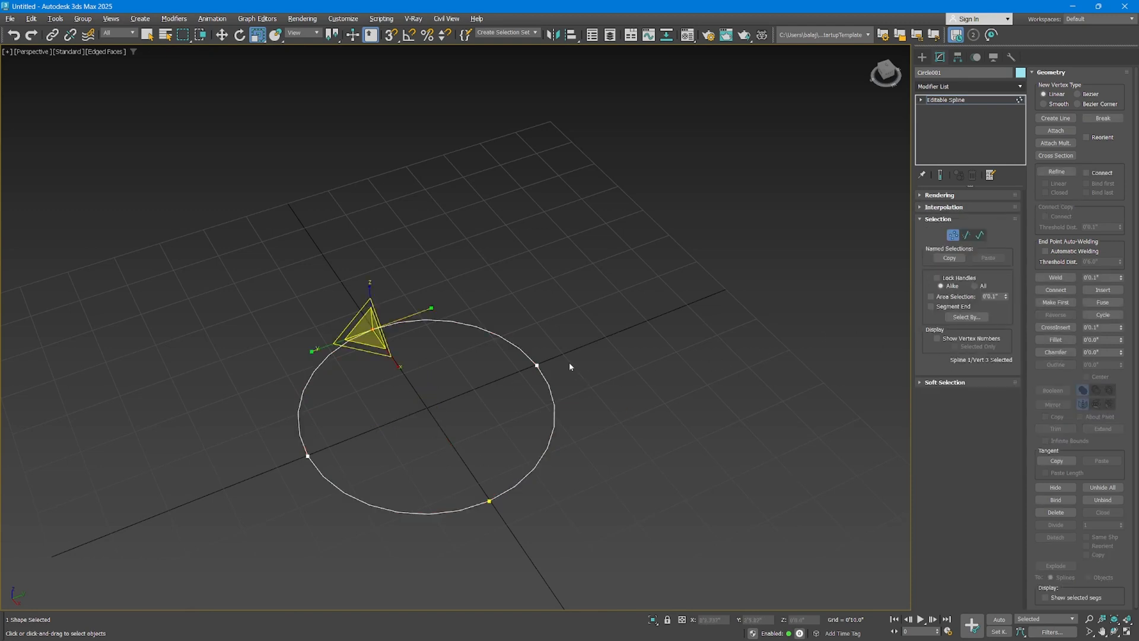
{"action": "key", "text": "alt+w"}
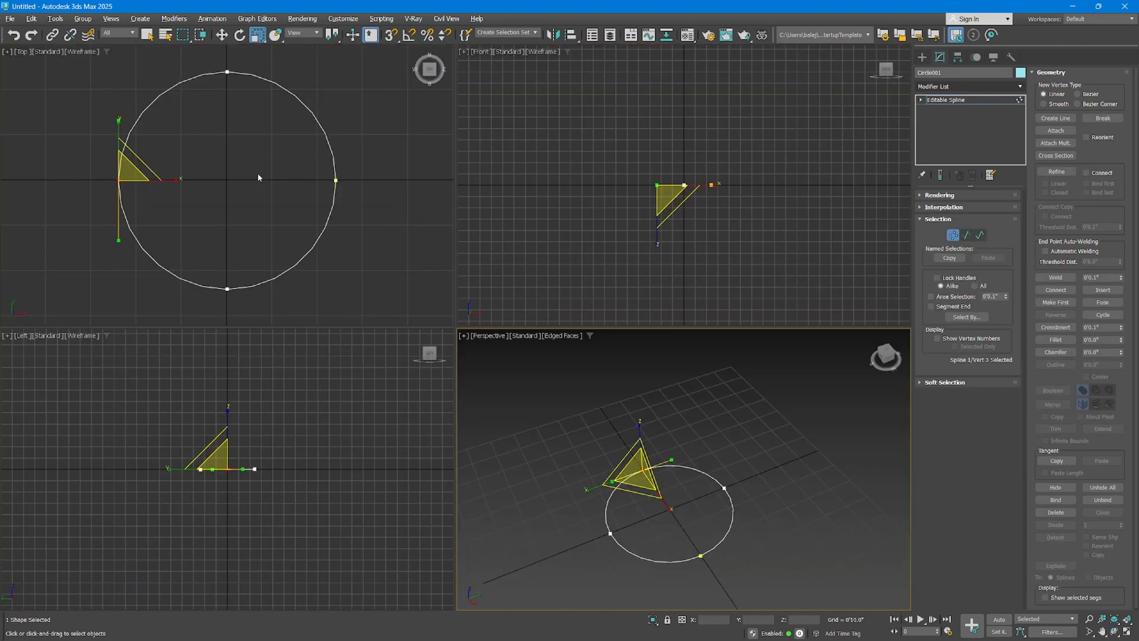
{"action": "middle_click", "coordinate": [258, 172]}
{"action": "key", "text": "alt+w"}
{"action": "left_click_drag", "start_coordinate": [699, 292], "coordinate": [652, 337]}
{"action": "middle_click_drag", "start_coordinate": [753, 354], "coordinate": [711, 353]}
{"action": "left_click_drag", "start_coordinate": [263, 283], "coordinate": [140, 373]}
{"action": "middle_click_drag", "start_coordinate": [140, 375], "coordinate": [426, 397]}
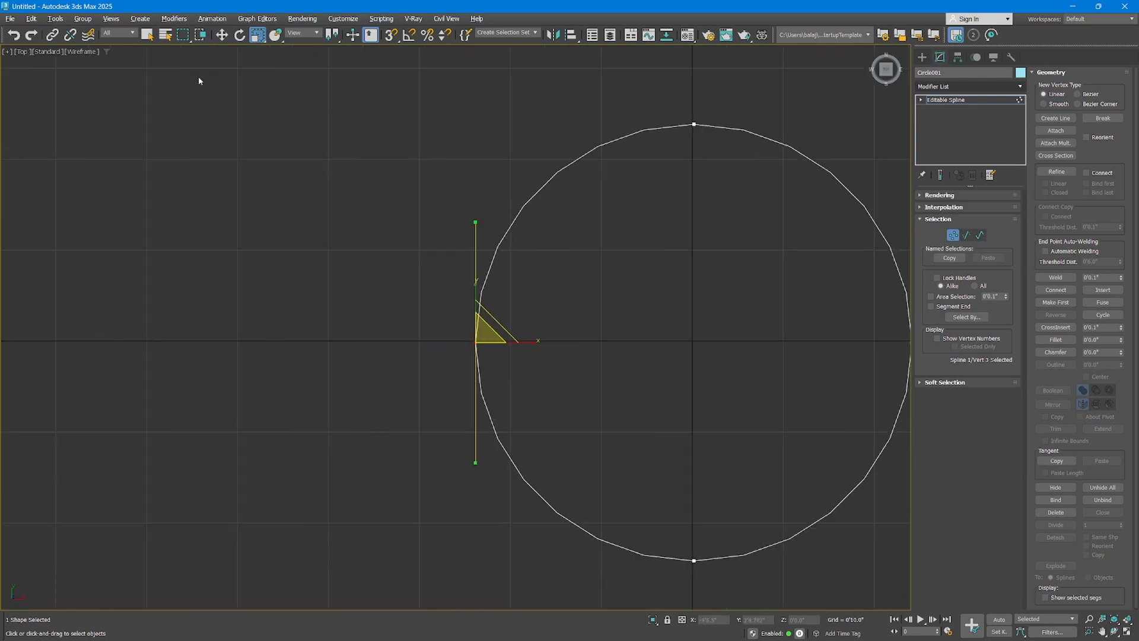
Move the upper Bezier handles of the left and right vertices outward to make the circle's upper half bulge.
{"action": "left_click", "coordinate": [220, 37]}
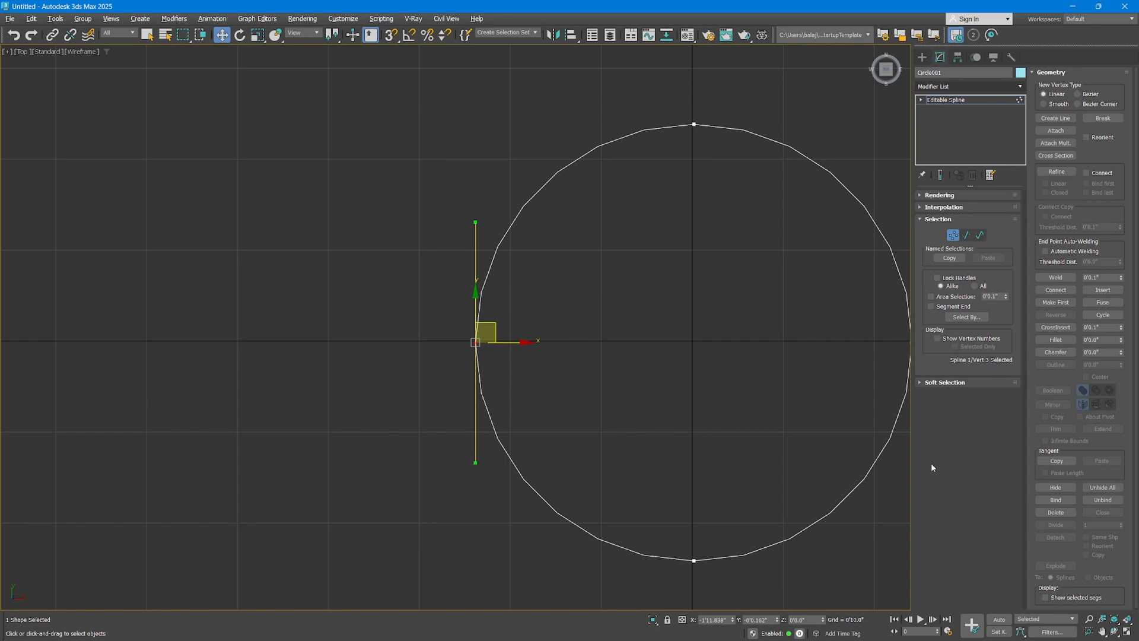
{"action": "scroll", "coordinate": [287, 422], "scroll_direction": "up", "scroll_amount": 2}
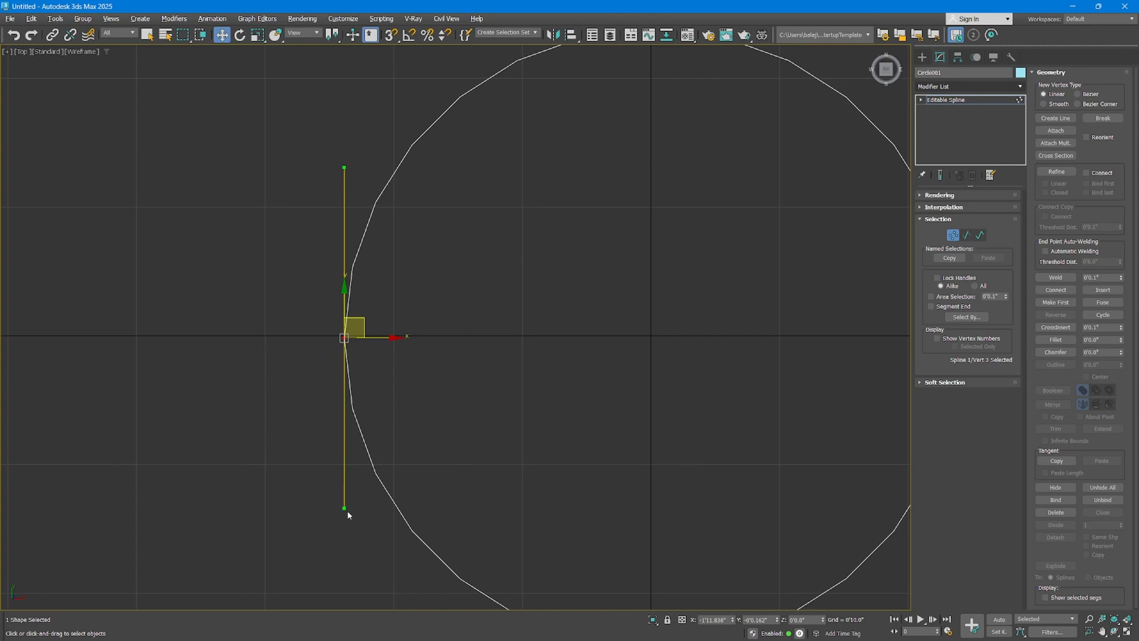
{"action": "middle_click_drag", "start_coordinate": [355, 447], "coordinate": [336, 381]}
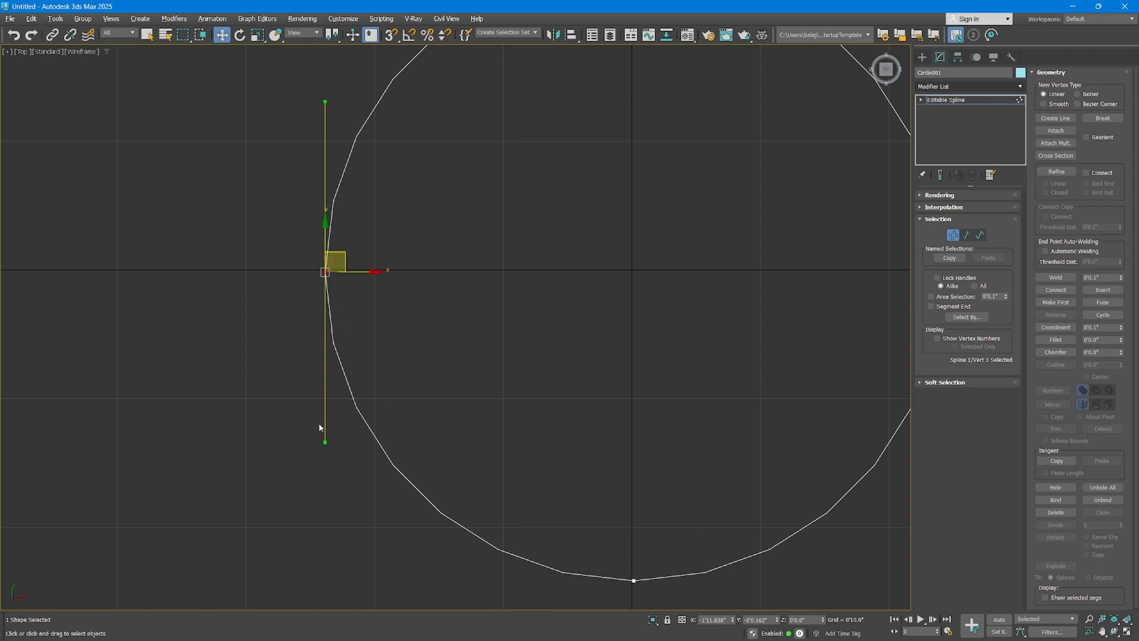
{"action": "scroll", "coordinate": [279, 373], "scroll_direction": "down", "scroll_amount": 3}
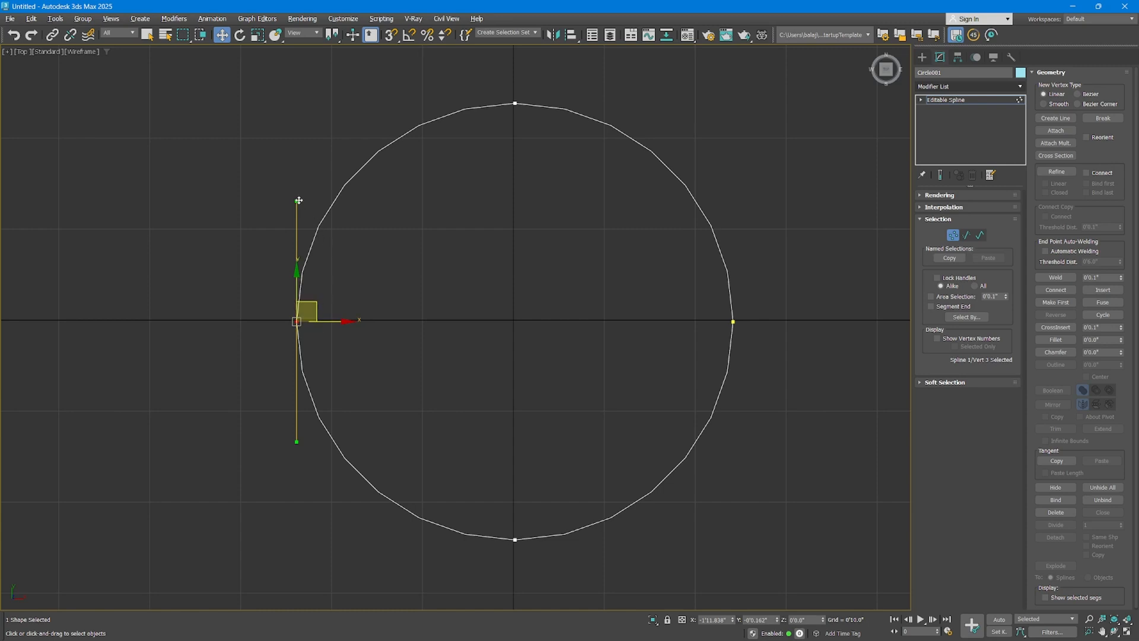
{"action": "left_click_drag", "start_coordinate": [296, 199], "coordinate": [248, 209]}
{"action": "left_click_drag", "start_coordinate": [763, 293], "coordinate": [731, 359]}
{"action": "left_click", "coordinate": [750, 205]}
{"action": "left_click_drag", "start_coordinate": [735, 202], "coordinate": [788, 188]}
Move the bottom vertex up to about Y -0'11.6" and scale its Bezier handles shorter.
{"action": "left_click", "coordinate": [515, 540]}
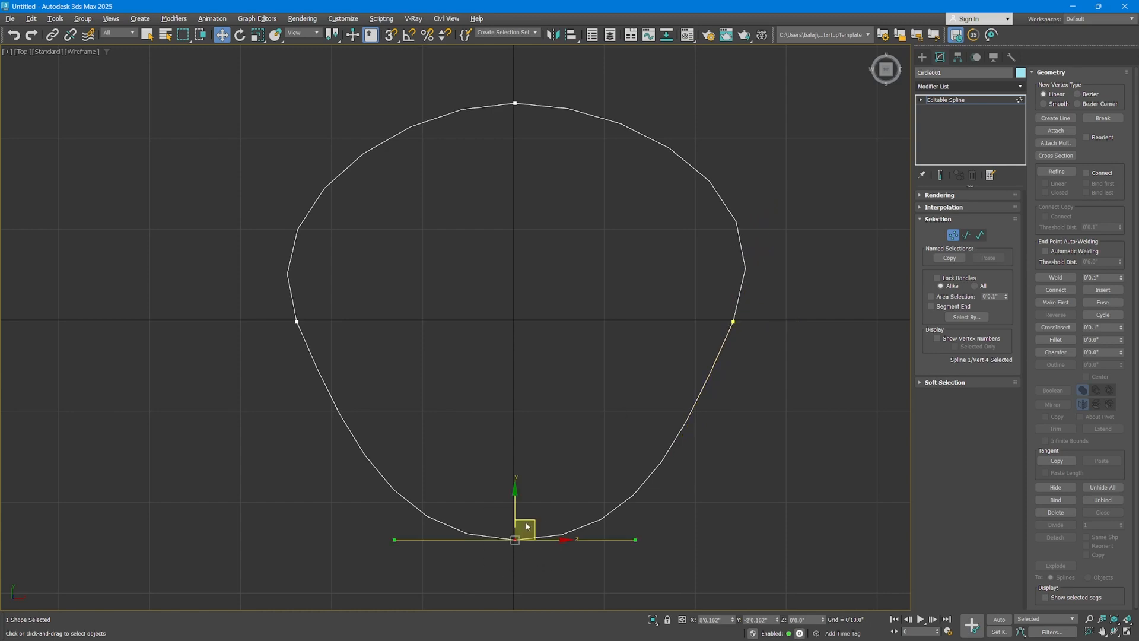
{"action": "left_click_drag", "start_coordinate": [526, 525], "coordinate": [529, 411]}
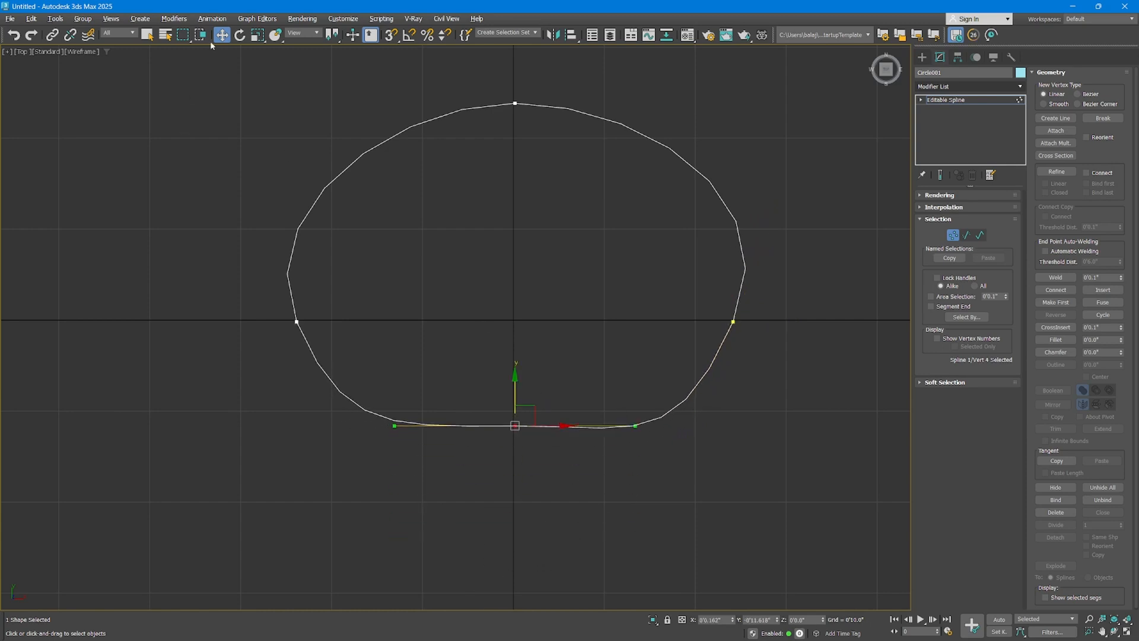
{"action": "left_click", "coordinate": [257, 34]}
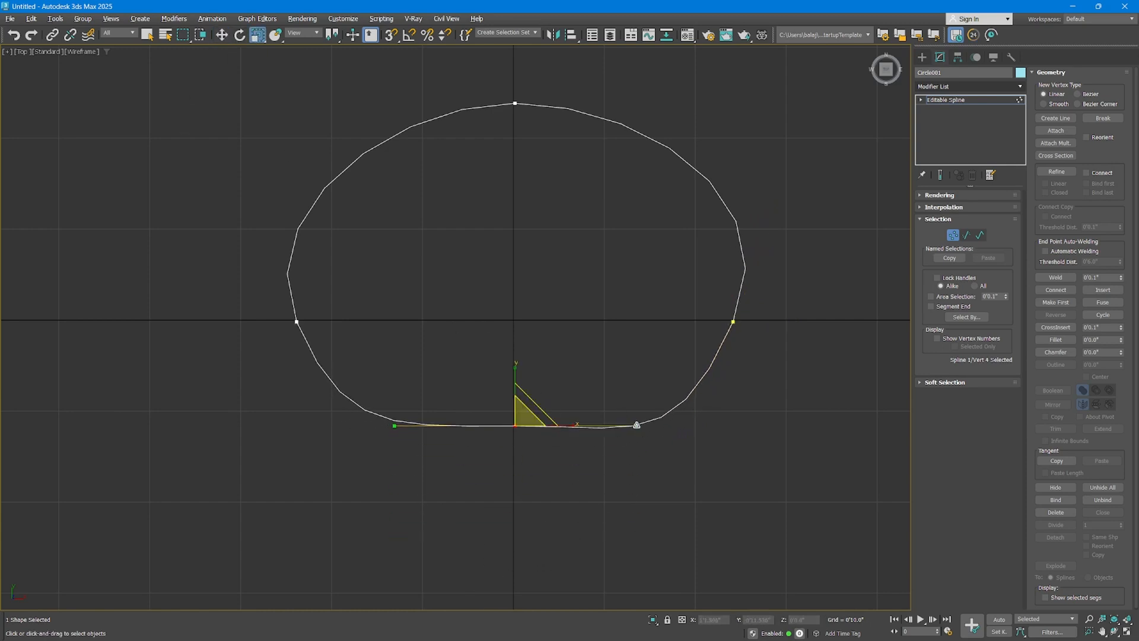
{"action": "left_click_drag", "start_coordinate": [636, 426], "coordinate": [643, 425]}
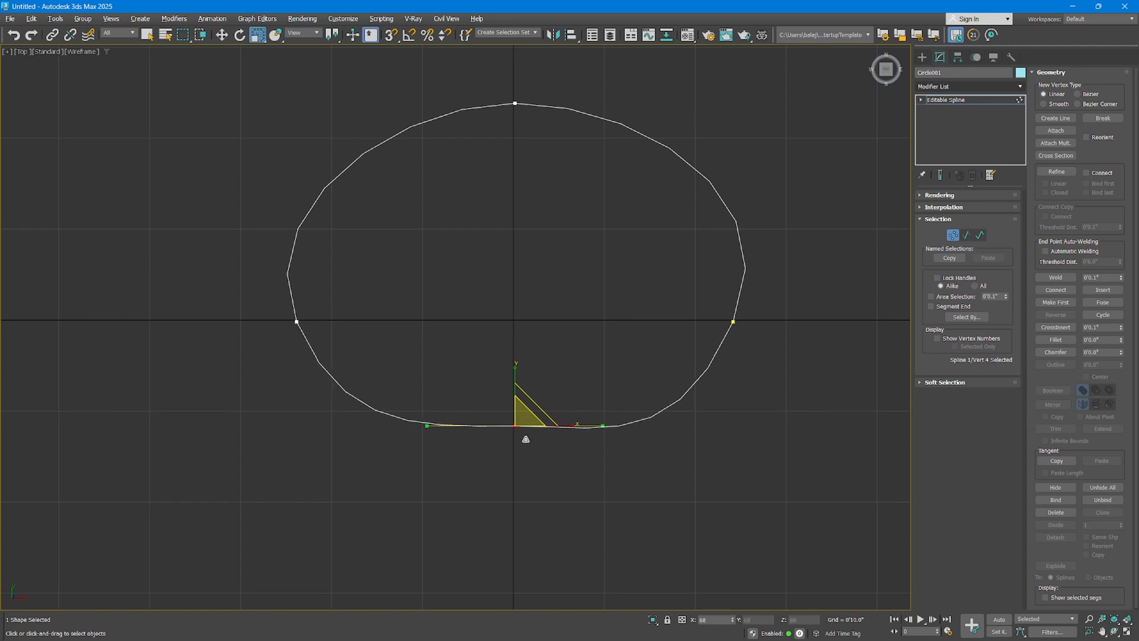
{"action": "mouse_move", "coordinate": [544, 418]}
{"action": "left_mouse_down"}
{"action": "mouse_move", "coordinate": [541, 455]}
{"action": "mouse_move", "coordinate": [557, 332]}
{"action": "mouse_move", "coordinate": [559, 435]}
{"action": "left_mouse_up"}
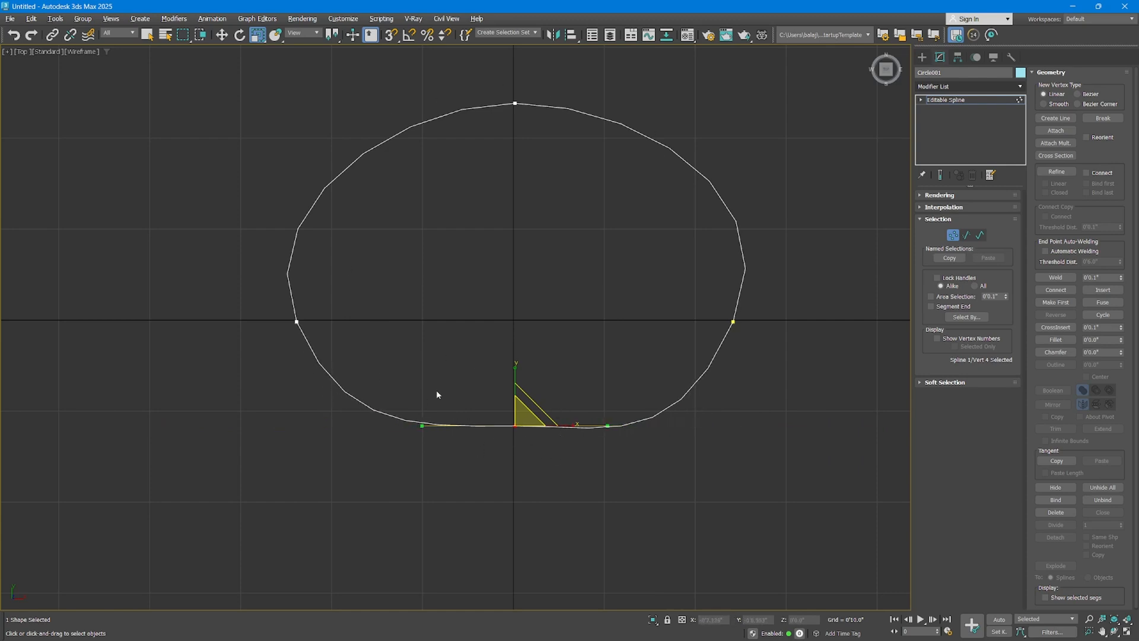
Convert the shape's left vertex to a Corner vertex.
{"action": "left_click_drag", "start_coordinate": [248, 360], "coordinate": [249, 356]}
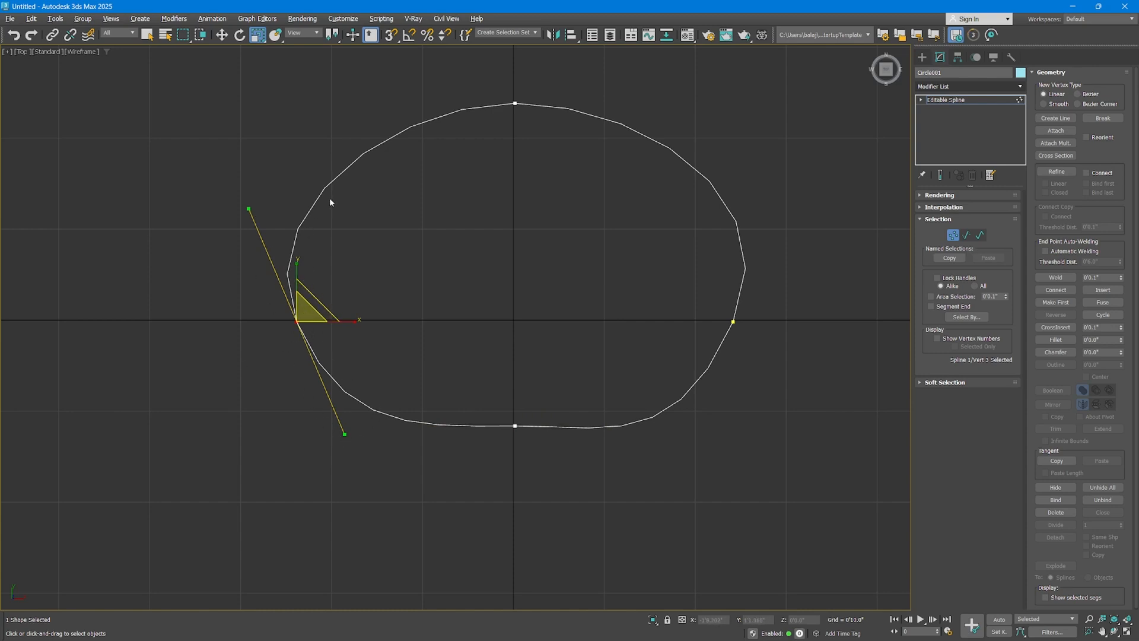
{"action": "key", "text": "w"}
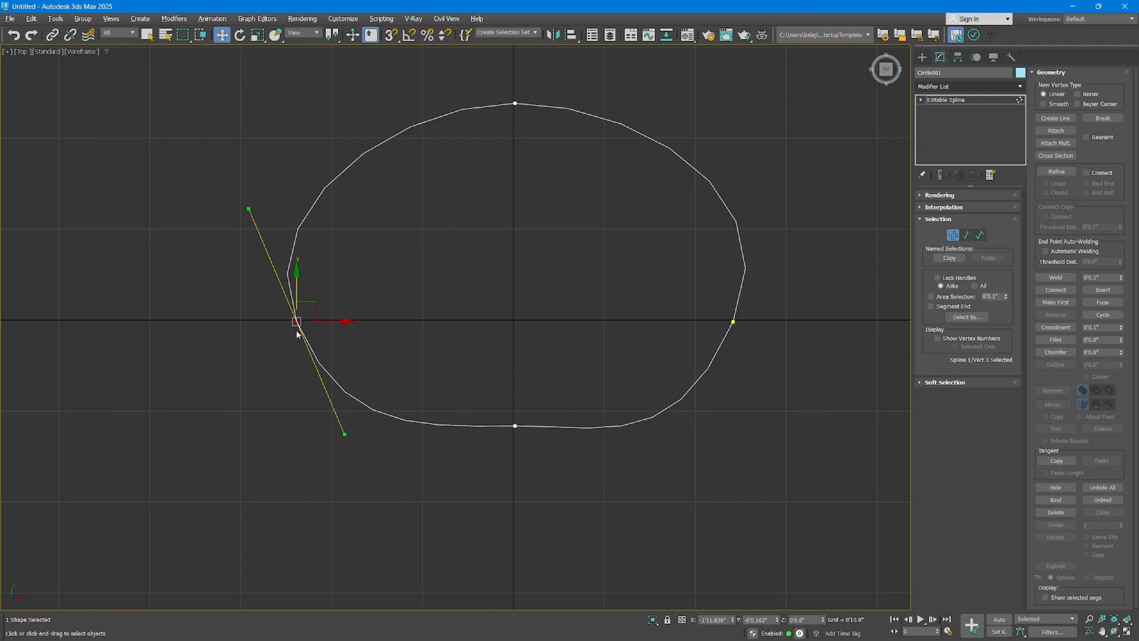
{"action": "right_click", "coordinate": [255, 329]}
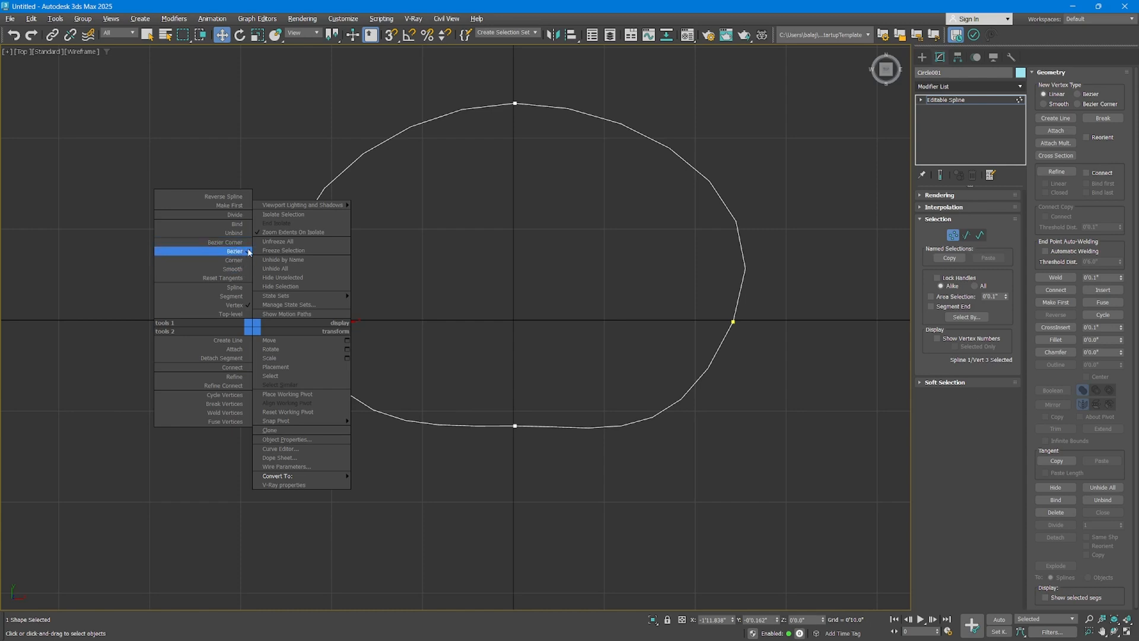
{"action": "left_click", "coordinate": [246, 254]}
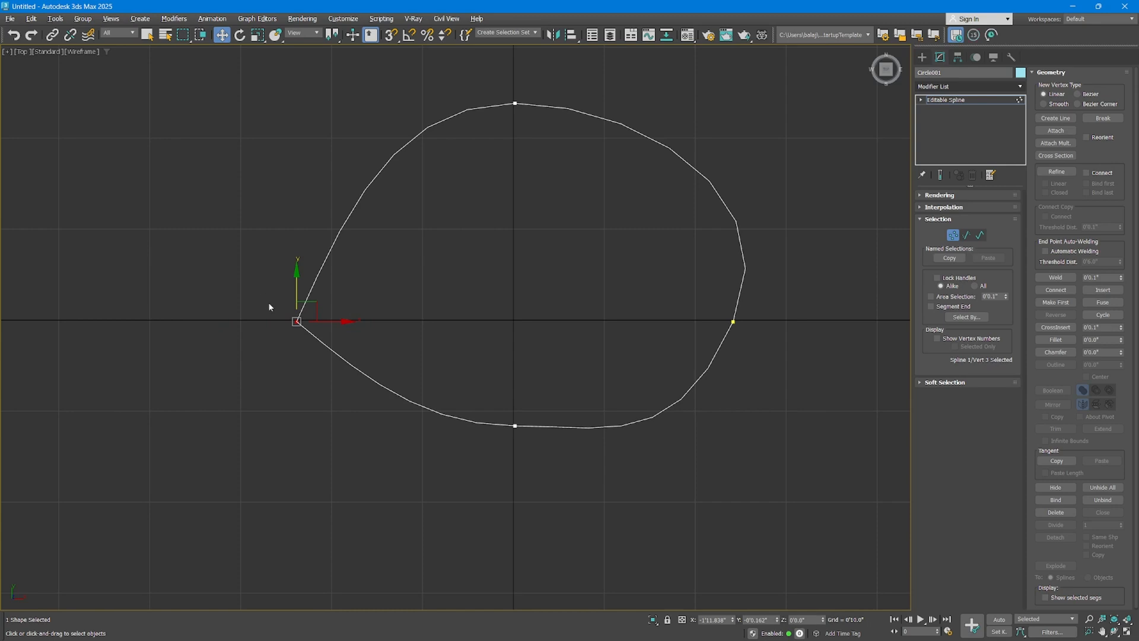
Move the left corner vertex outward by about 1'10" and up about 0'2.7" to form a teardrop point.
{"action": "left_click", "coordinate": [734, 321]}
{"action": "left_click", "coordinate": [296, 321]}
{"action": "left_click_drag", "start_coordinate": [314, 311], "coordinate": [117, 279]}
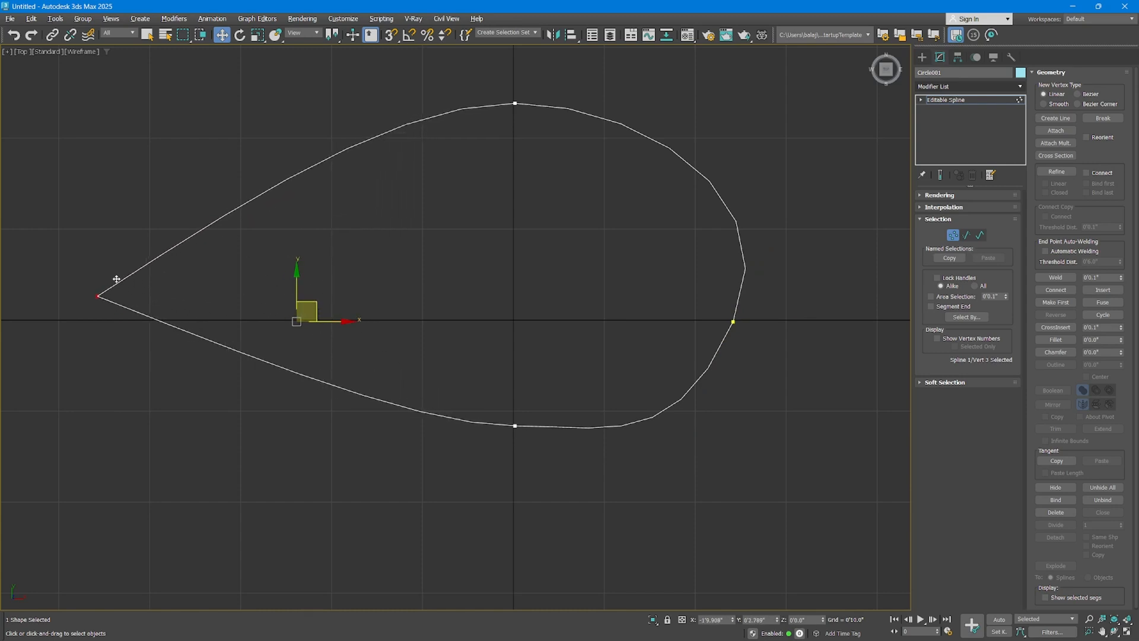
Nudge the bottom vertex of the teardrop slightly to the right.
{"action": "left_click", "coordinate": [529, 407]}
{"action": "left_click", "coordinate": [515, 425]}
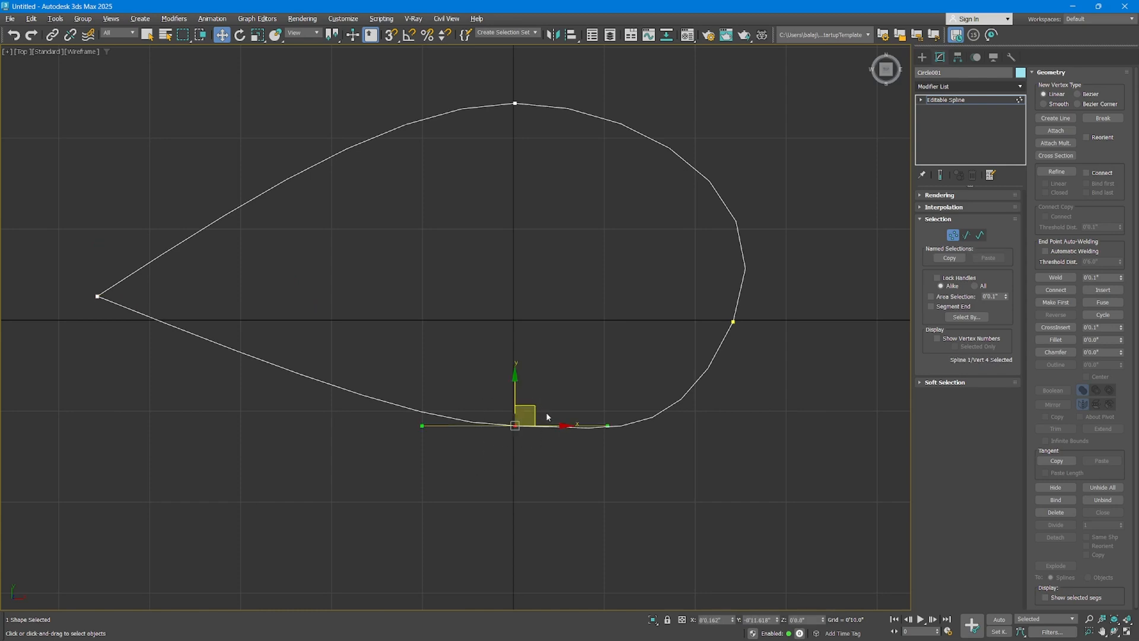
{"action": "left_click", "coordinate": [257, 34]}
{"action": "left_click_drag", "start_coordinate": [608, 426], "coordinate": [561, 425]}
{"action": "key", "text": "w"}
Move the right vertex to about X 2'0.8", Y 0'4.1" and swing its upper Bezier handle inward to nearly vertical.
{"action": "left_click", "coordinate": [733, 322]}
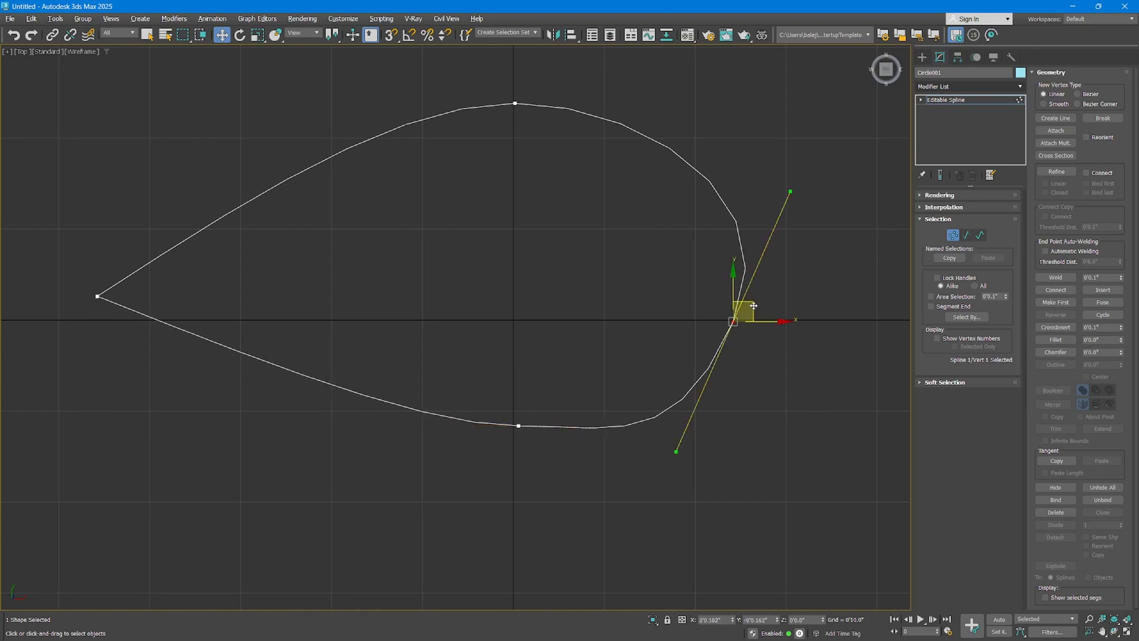
{"action": "left_click_drag", "start_coordinate": [744, 309], "coordinate": [760, 267]}
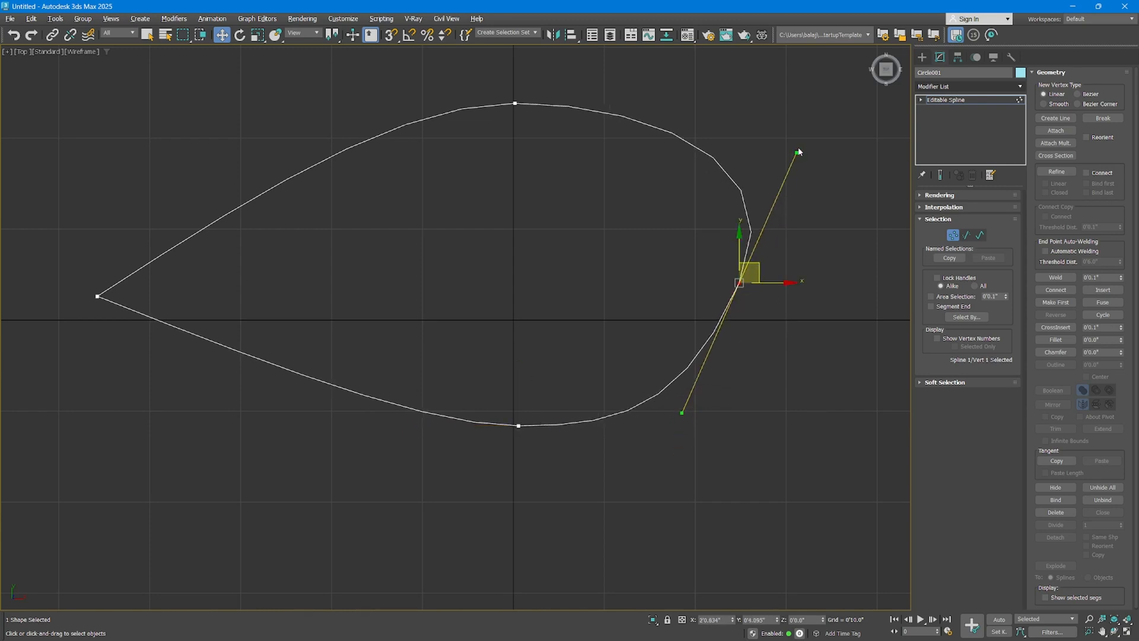
{"action": "left_click_drag", "start_coordinate": [797, 153], "coordinate": [748, 157]}
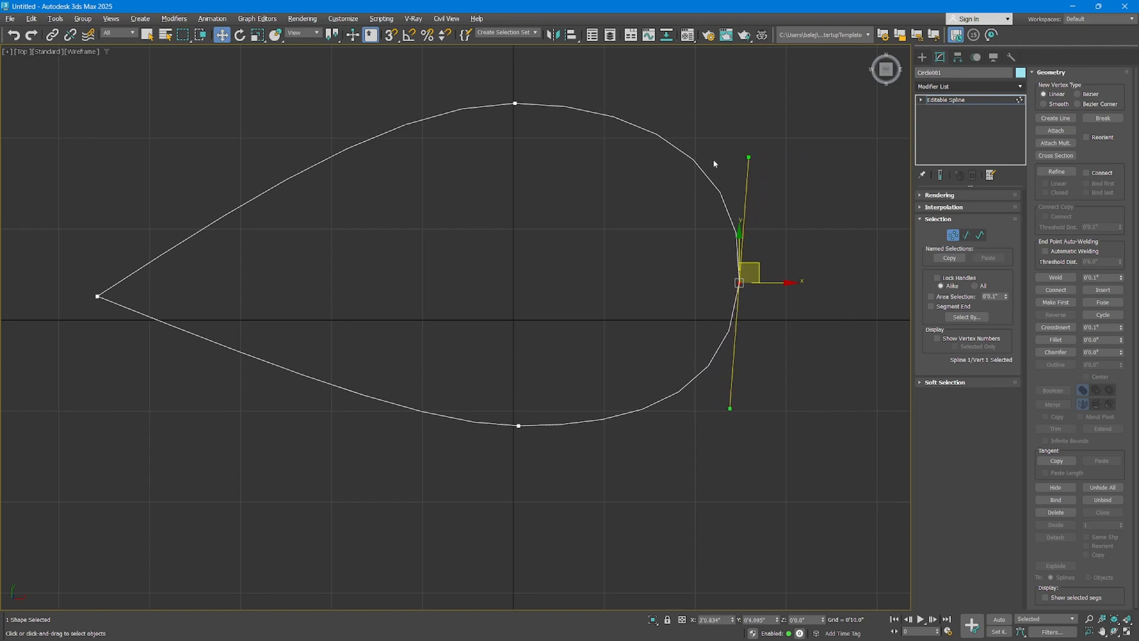
Move the teardrop's left corner vertex slightly upward to even out the point between the upper and lower curves.
{"action": "left_click_drag", "start_coordinate": [131, 330], "coordinate": [130, 326]}
{"action": "left_click_drag", "start_coordinate": [99, 254], "coordinate": [127, 213]}
{"action": "scroll", "coordinate": [232, 279], "scroll_direction": "down", "scroll_amount": 1}
Clone the whole teardrop as a single Copy placed about 6'3" to the right of the original.
{"action": "left_click", "coordinate": [966, 101]}
{"action": "middle_click_drag", "start_coordinate": [524, 278], "coordinate": [424, 351]}
{"action": "scroll", "coordinate": [415, 339], "scroll_direction": "down", "scroll_amount": 1}
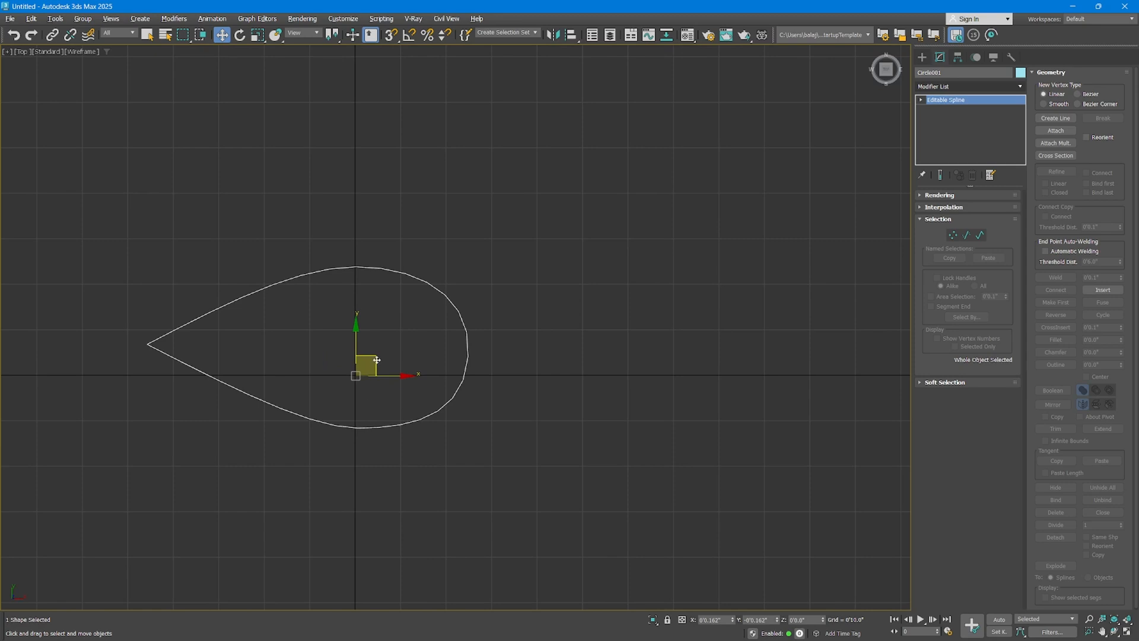
{"action": "mouse_move", "coordinate": [376, 359]}
{"action": "left_mouse_down", "text": "shift"}
{"action": "mouse_move", "coordinate": [555, 327]}
{"action": "mouse_move", "coordinate": [736, 327]}
{"action": "mouse_move", "coordinate": [717, 359]}
{"action": "left_mouse_up", "text": "shift"}
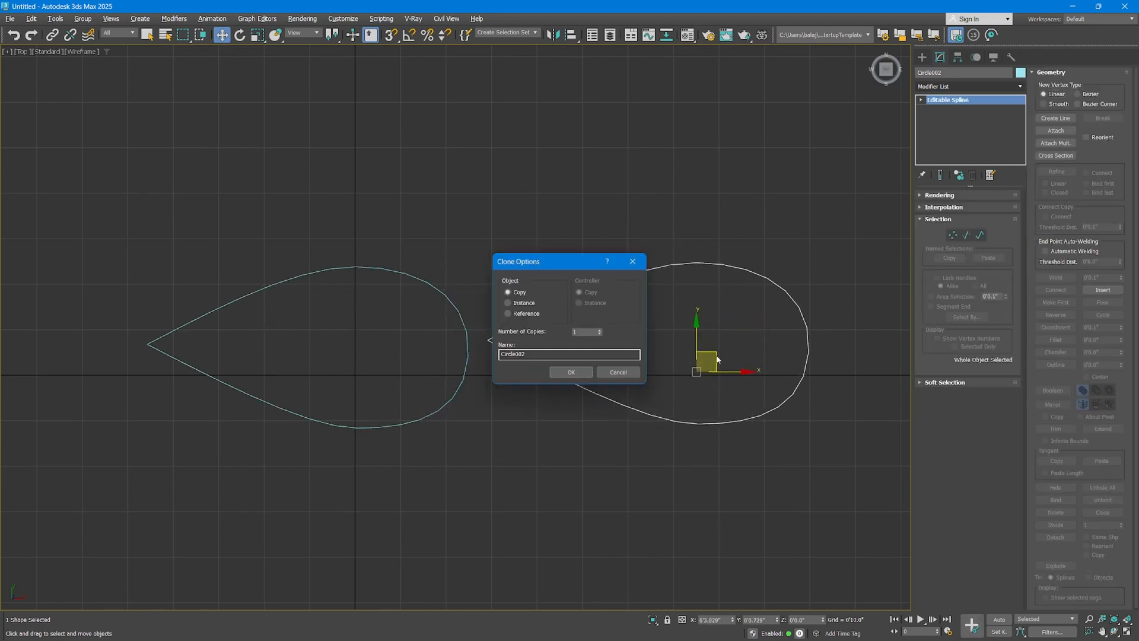
{"action": "left_click", "coordinate": [571, 372]}
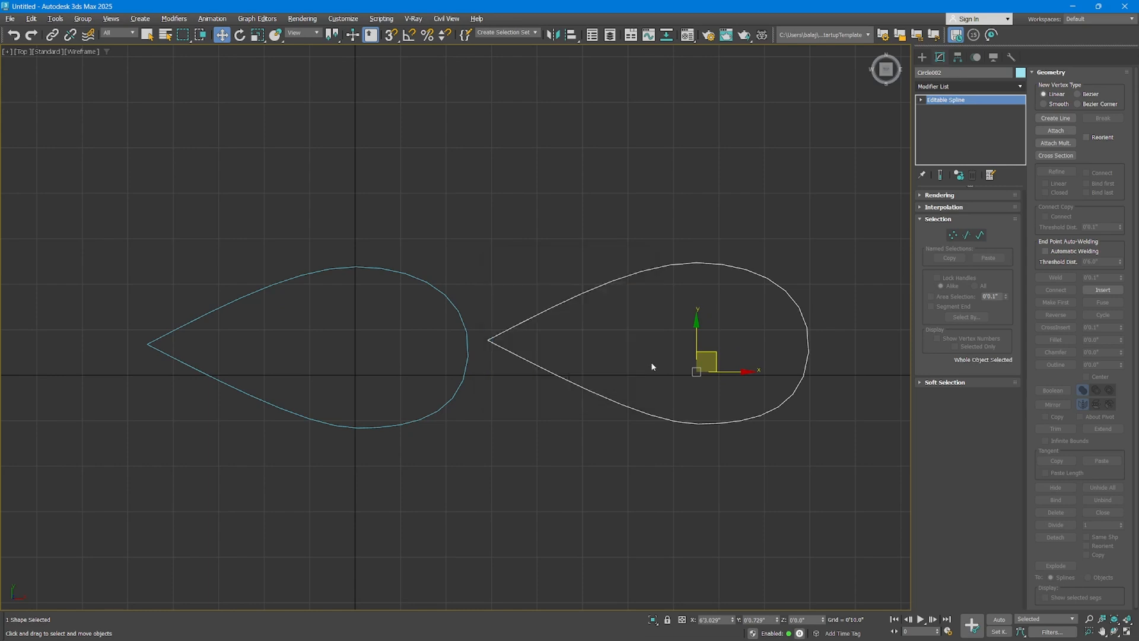
Rotate the copied teardrop 90 degrees clockwise so its tip points up, and place it above and right of the original.
{"action": "left_click", "coordinate": [239, 35]}
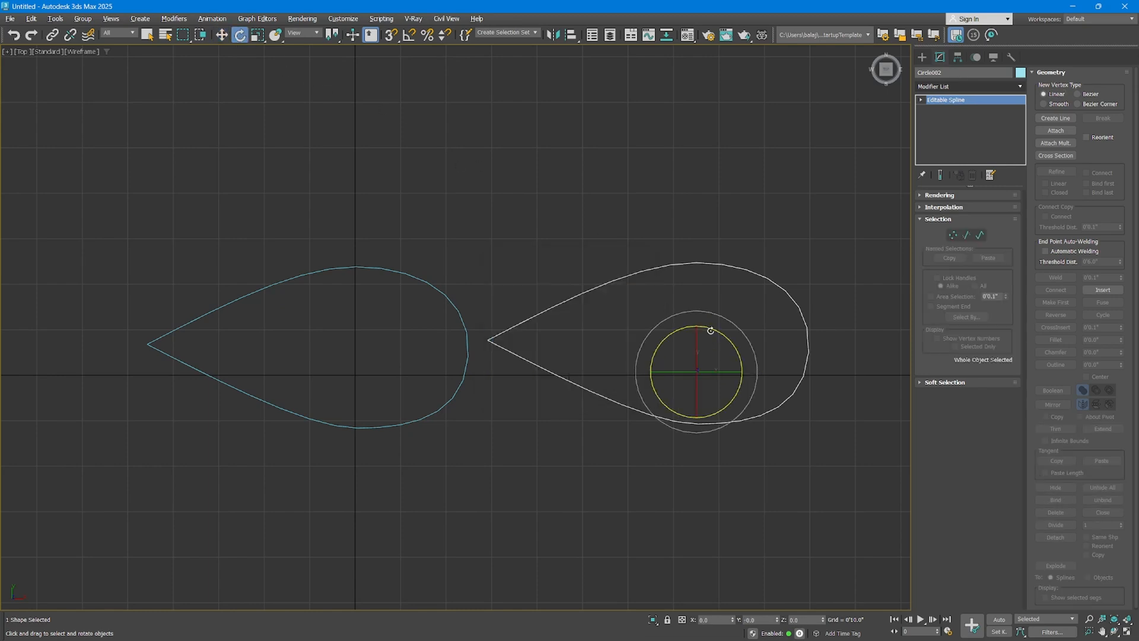
{"action": "left_click_drag", "start_coordinate": [693, 328], "coordinate": [788, 357]}
{"action": "key", "text": "w"}
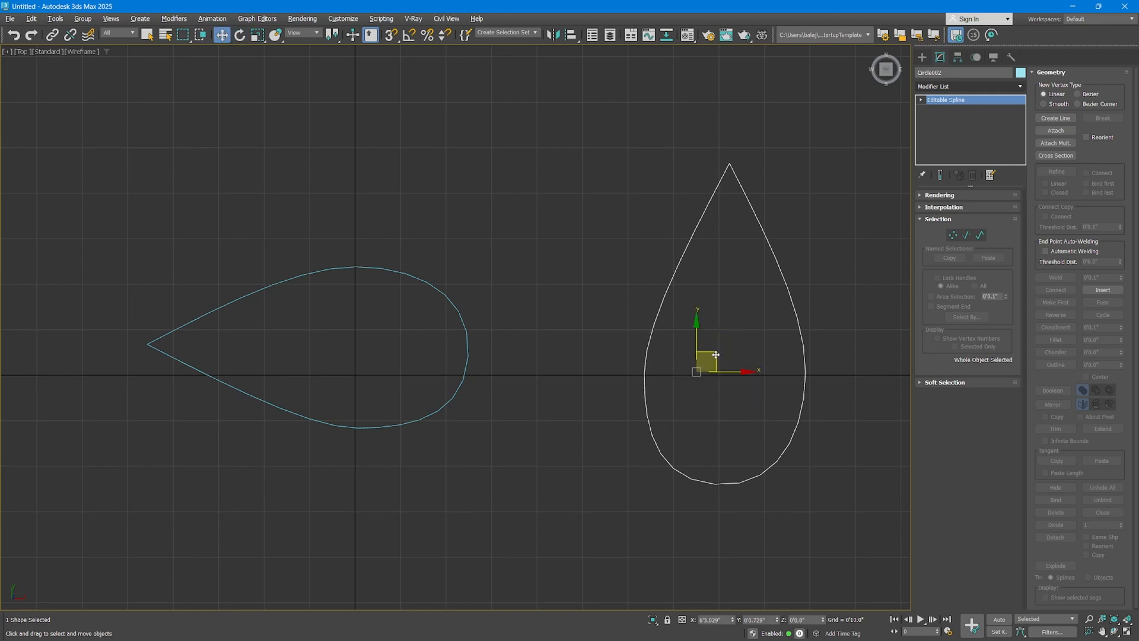
{"action": "left_click_drag", "start_coordinate": [716, 355], "coordinate": [543, 189]}
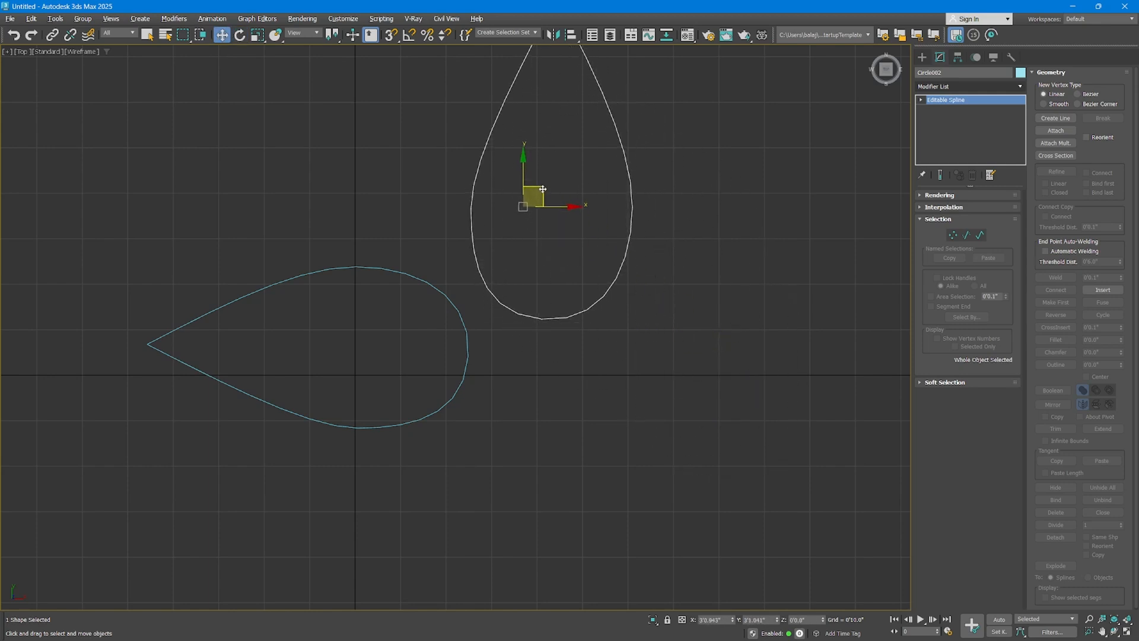
Copy both teardrops together, rotate the copies 180 degrees, and position them opposite the originals to form a four-petal flower.
{"action": "scroll", "coordinate": [541, 415], "scroll_direction": "down", "scroll_amount": 3}
{"action": "left_click", "coordinate": [480, 323], "text": "ctrl"}
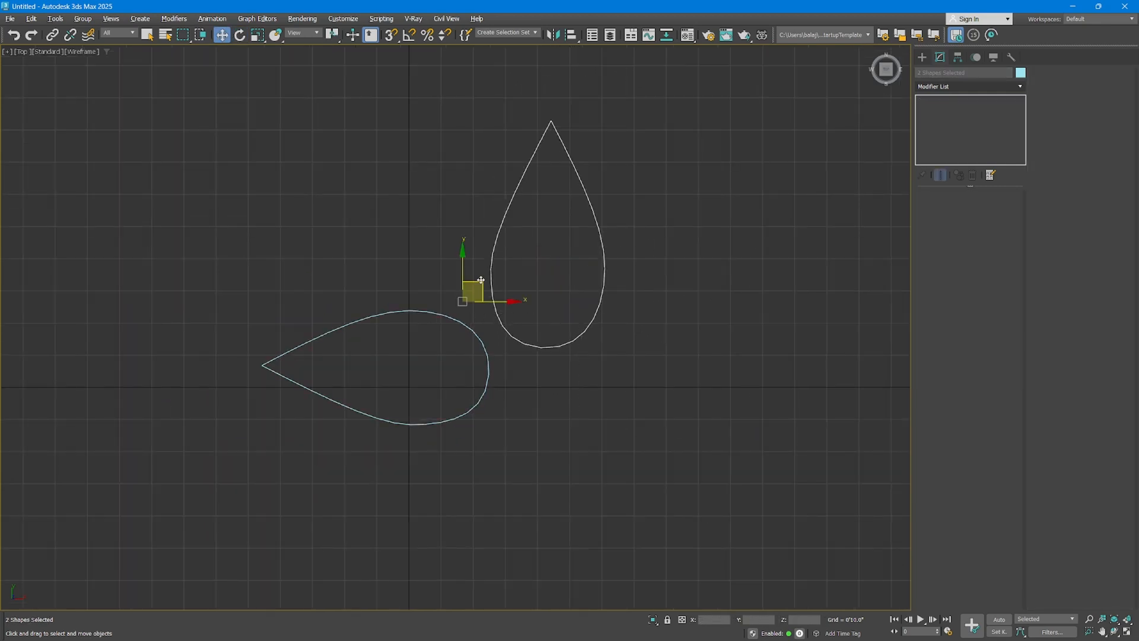
{"action": "mouse_move", "coordinate": [478, 277]}
{"action": "left_mouse_down", "text": "shift"}
{"action": "mouse_move", "coordinate": [566, 333]}
{"action": "mouse_move", "coordinate": [575, 311]}
{"action": "mouse_move", "coordinate": [730, 348]}
{"action": "mouse_move", "coordinate": [716, 347]}
{"action": "left_mouse_up", "text": "shift"}
{"action": "left_click", "coordinate": [570, 372]}
{"action": "key", "text": "e"}
{"action": "key", "text": "w"}
{"action": "left_click_drag", "start_coordinate": [572, 340], "coordinate": [644, 445]}
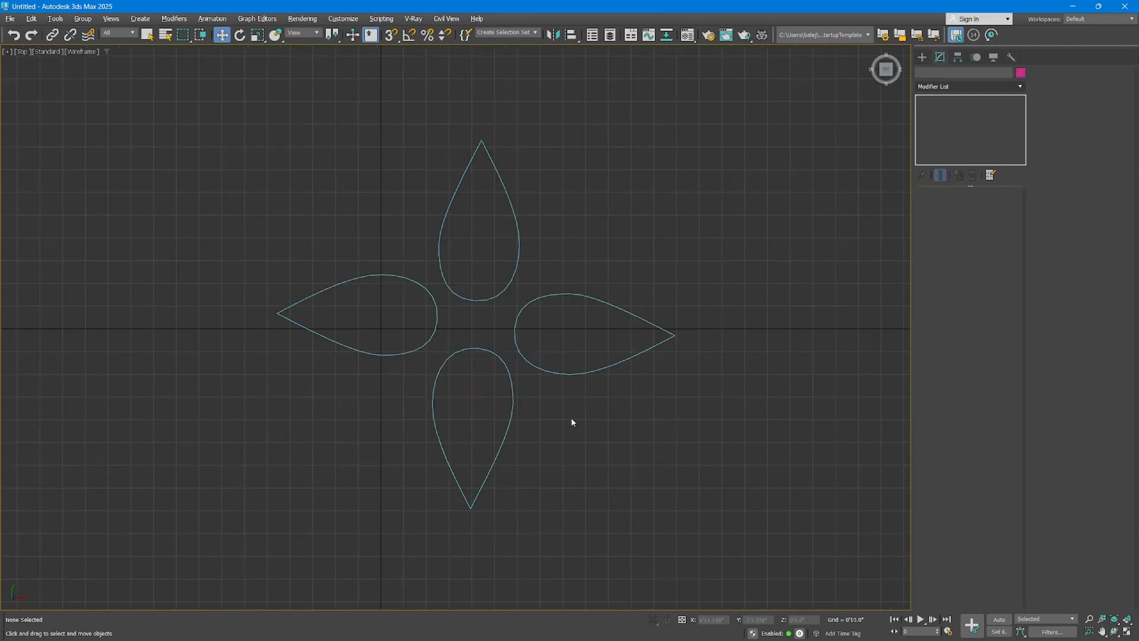
{"action": "left_click_drag", "start_coordinate": [590, 415], "coordinate": [410, 272]}
{"action": "middle_click_drag", "start_coordinate": [425, 254], "coordinate": [445, 287]}
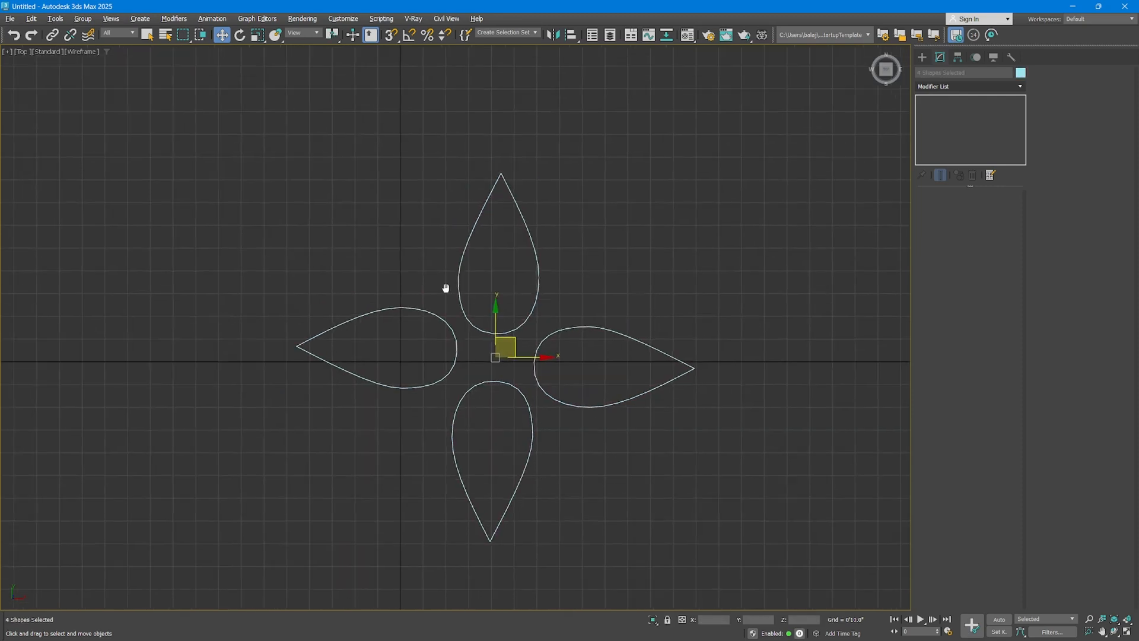
{"action": "left_click", "coordinate": [619, 255]}
Attach the upper and right petals to the left petal's Editable Spline.
{"action": "scroll", "coordinate": [460, 357], "scroll_direction": "up", "scroll_amount": 3}
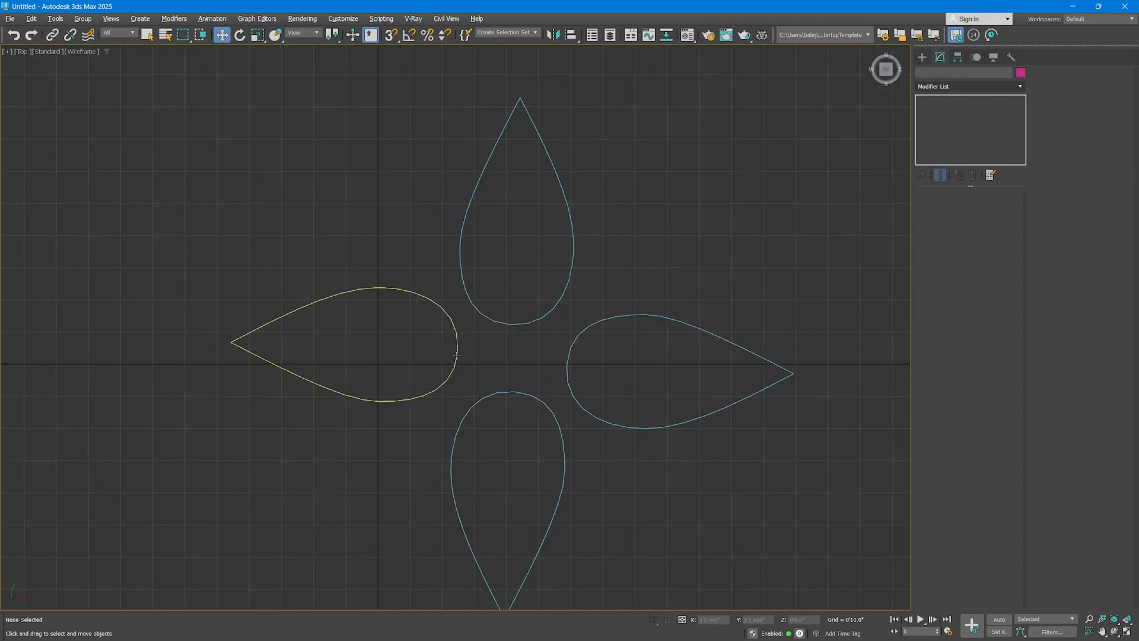
{"action": "left_click", "coordinate": [445, 356]}
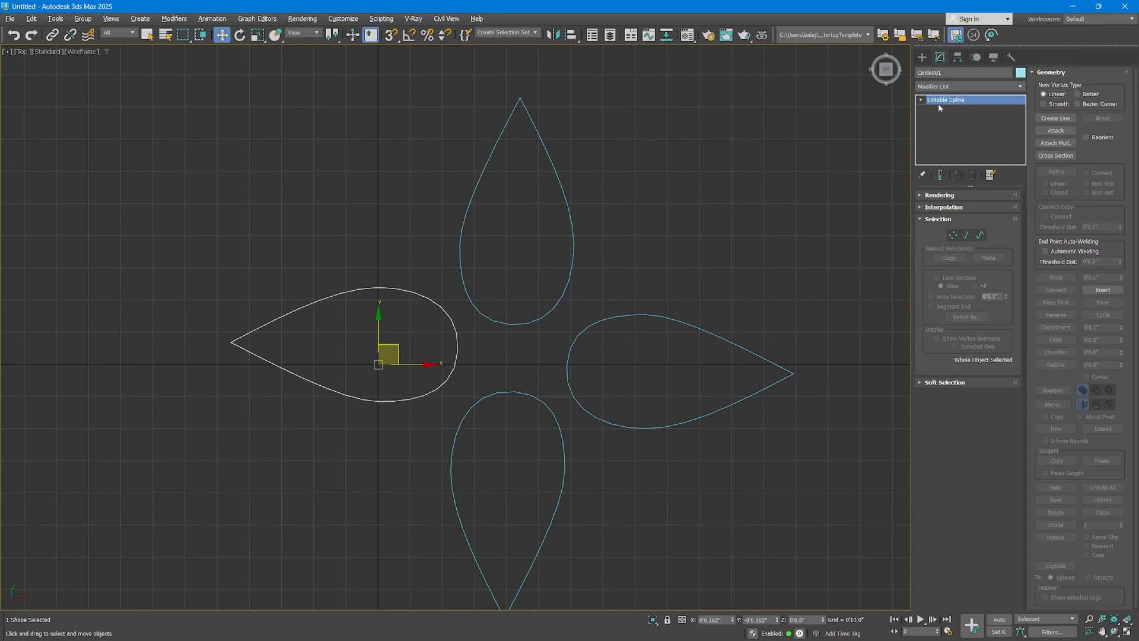
{"action": "left_click", "coordinate": [1058, 132]}
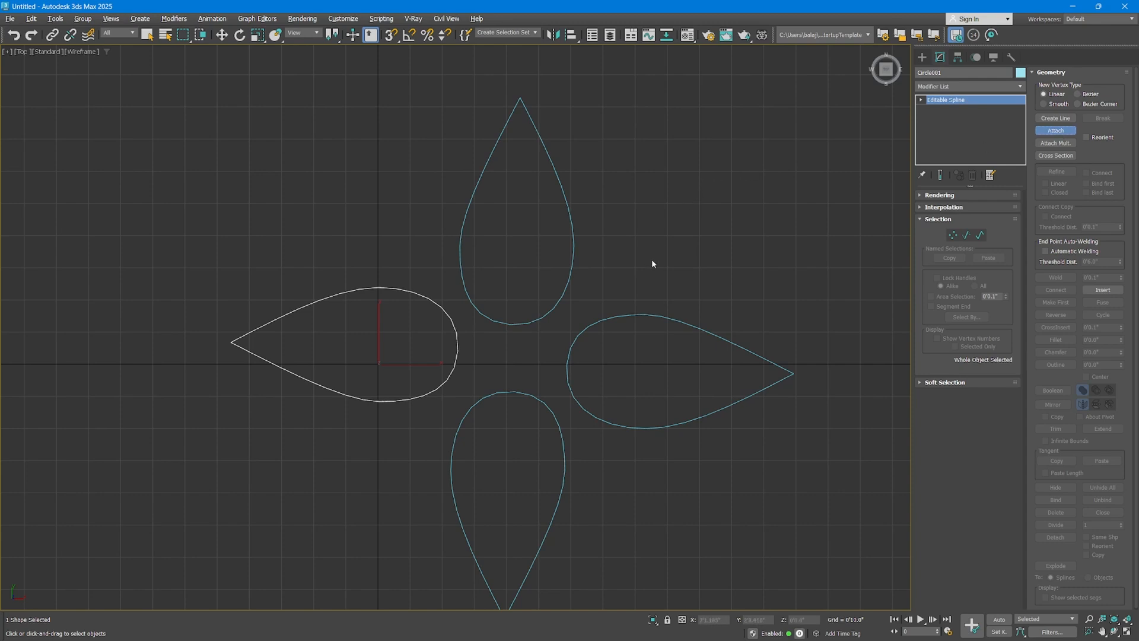
{"action": "left_click", "coordinate": [464, 291]}
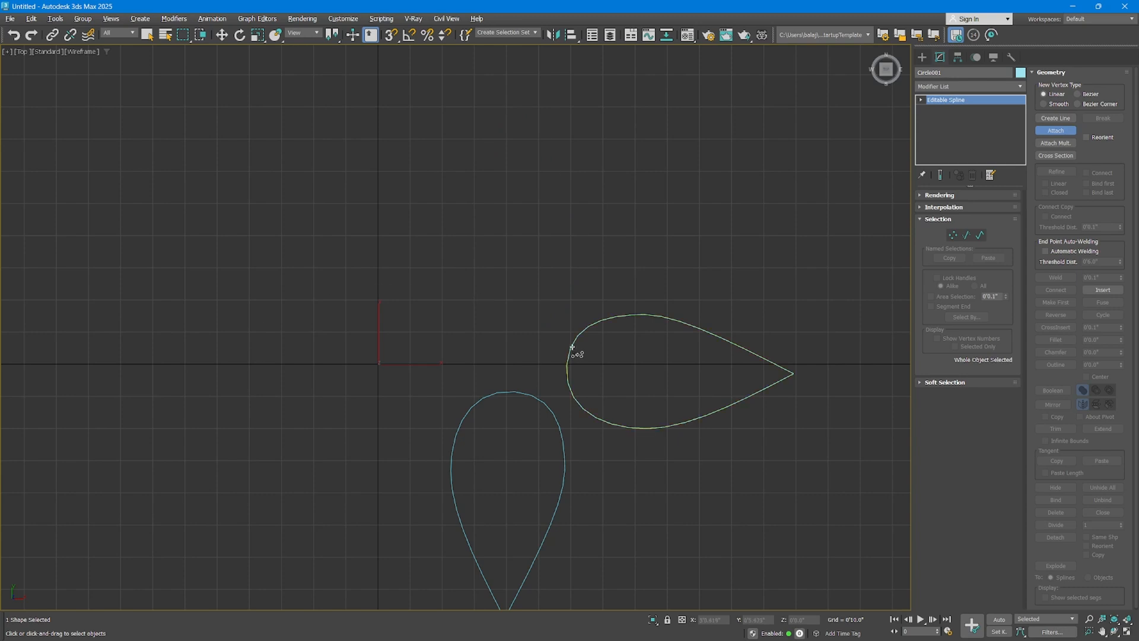
{"action": "key", "text": "w"}
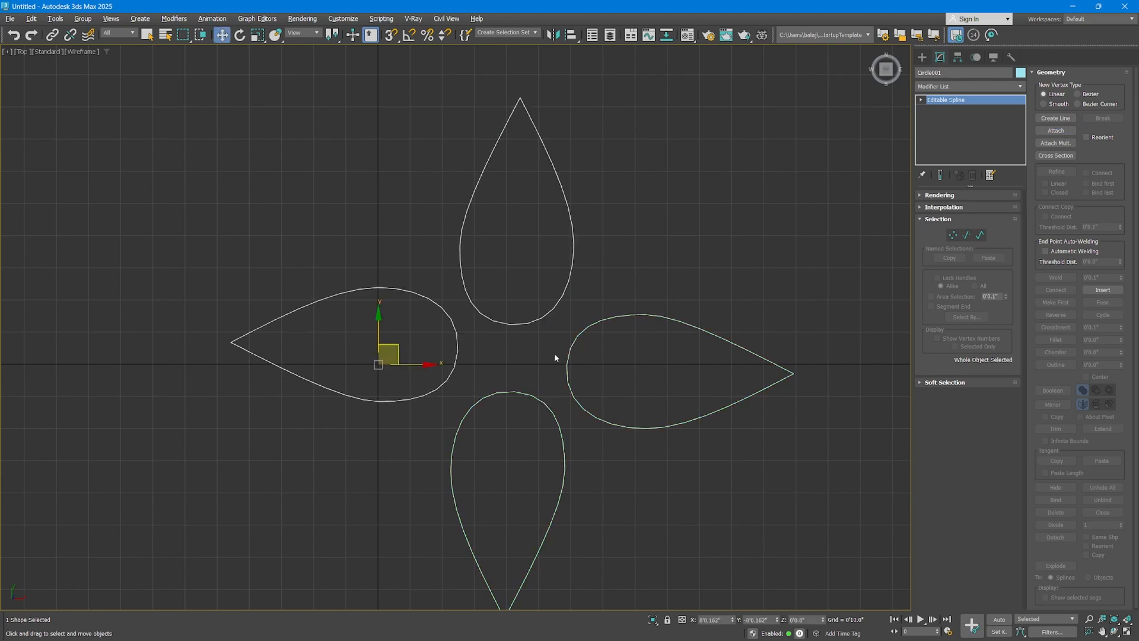
Apply an Extrude modifier with an amount of 2'0" to the attached petals.
{"action": "middle_click_drag", "start_coordinate": [555, 356], "coordinate": [468, 310]}
{"action": "scroll", "coordinate": [468, 310], "scroll_direction": "down", "scroll_amount": 2}
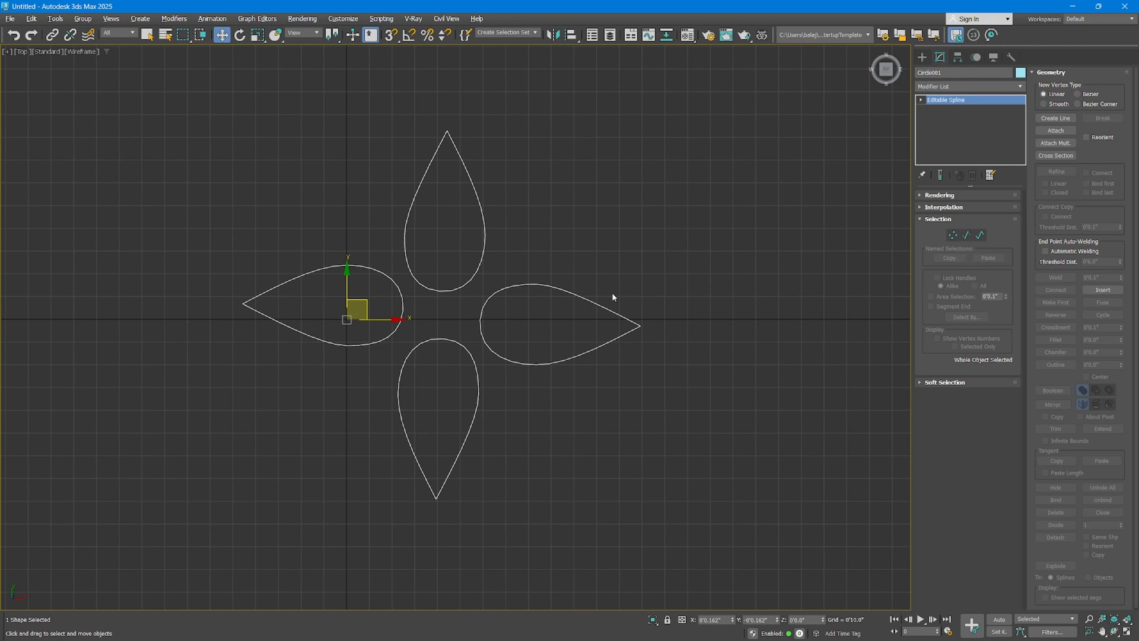
{"action": "left_click", "coordinate": [965, 87]}
{"action": "type", "text": "e"}
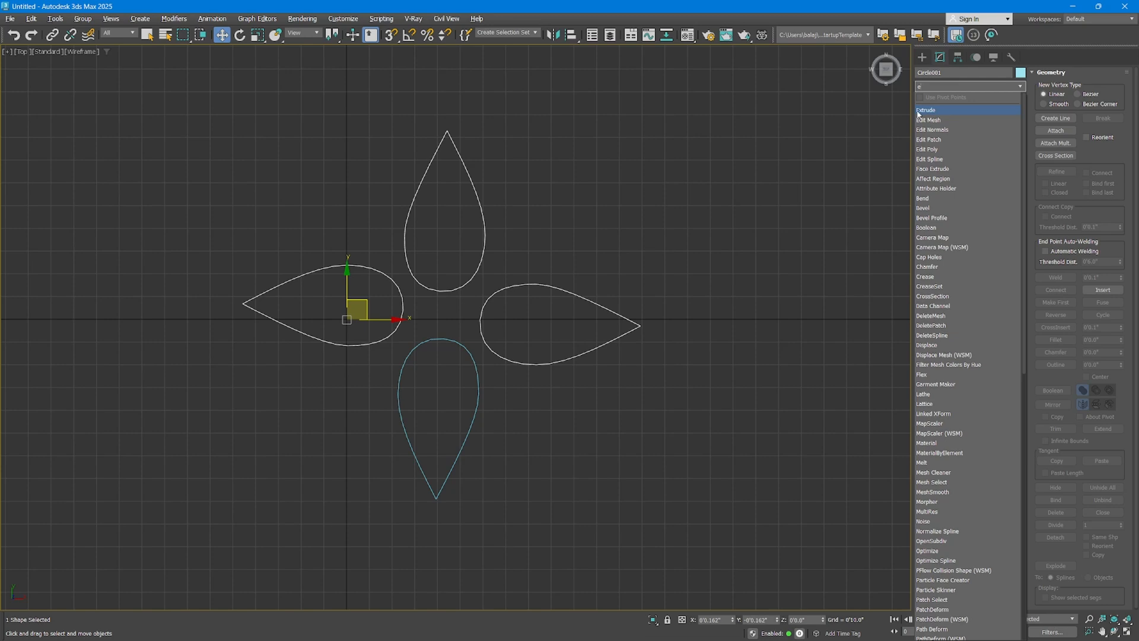
{"action": "left_click", "coordinate": [926, 113]}
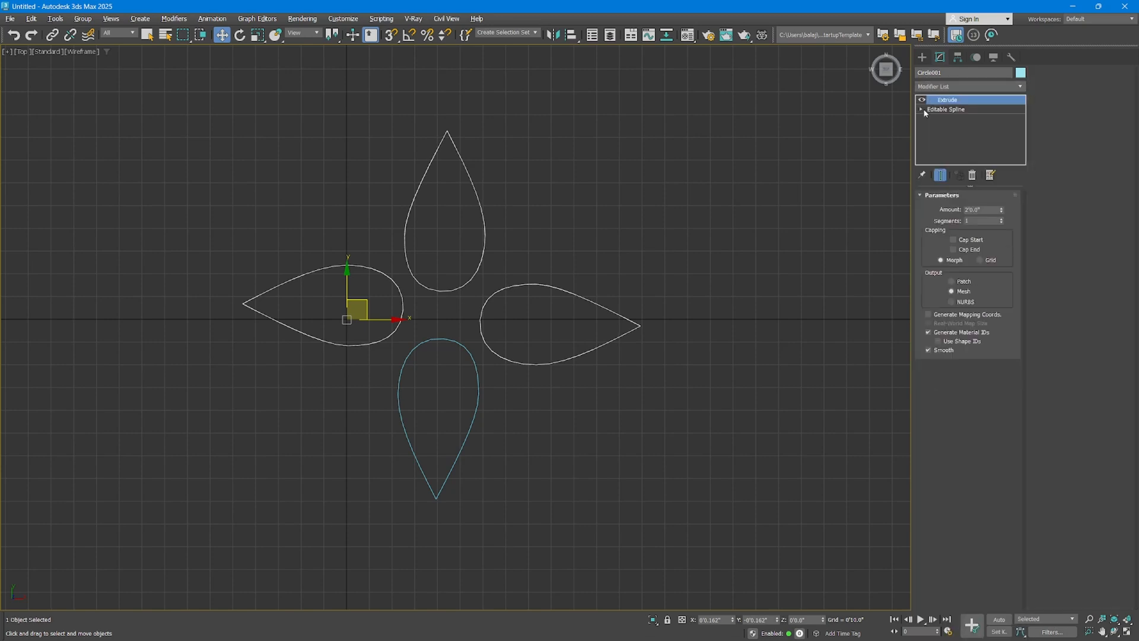
{"action": "double_click", "coordinate": [989, 211]}
Maximize the Perspective view and enable both Cap Start and Cap End on the petals' Extrude modifier.
{"action": "middle_click", "coordinate": [683, 419]}
{"action": "key", "text": "alt+w"}
{"action": "left_click", "coordinate": [646, 421]}
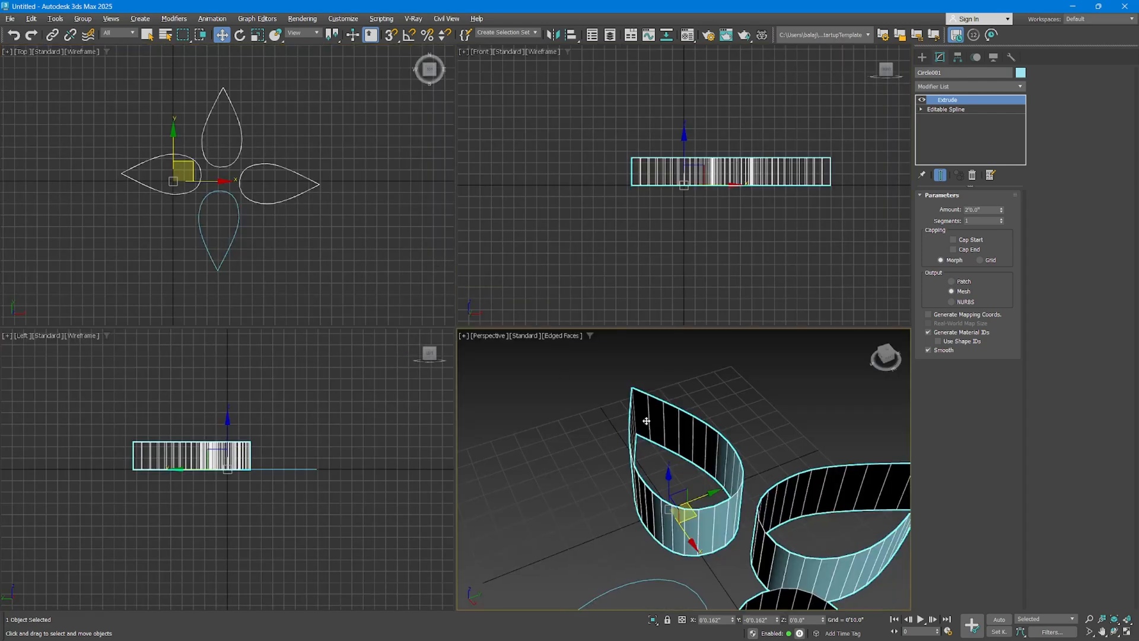
{"action": "key", "text": "alt+w"}
{"action": "scroll", "coordinate": [593, 368], "scroll_direction": "down", "scroll_amount": 3}
{"action": "scroll", "coordinate": [534, 315], "scroll_direction": "up", "scroll_amount": 2}
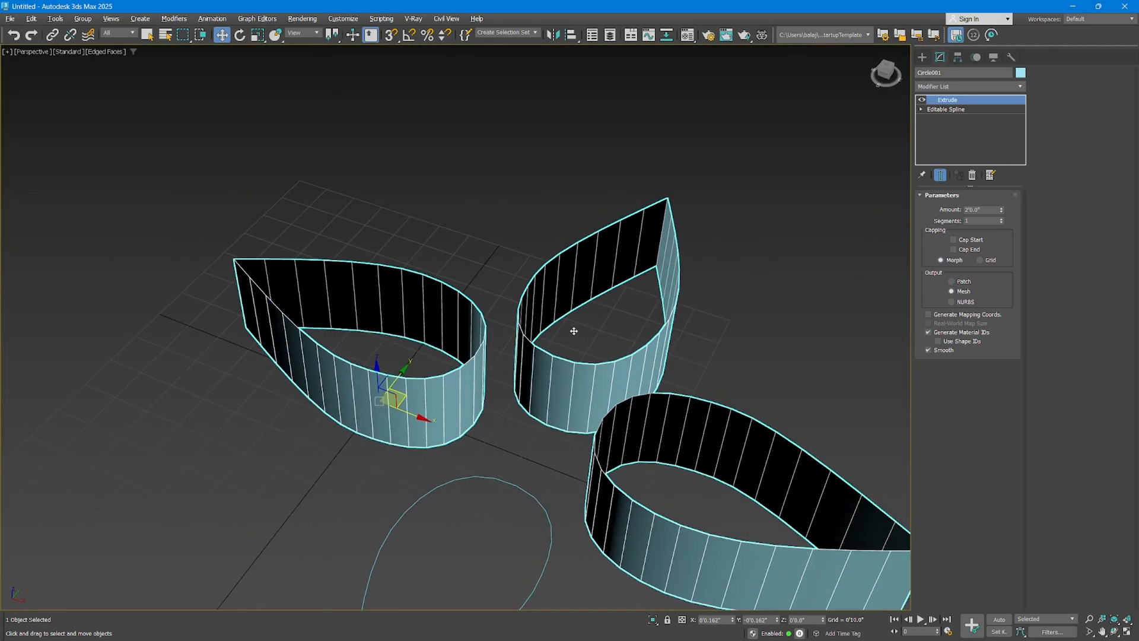
{"action": "scroll", "coordinate": [534, 297], "scroll_direction": "down", "scroll_amount": 2}
{"action": "middle_click_drag", "start_coordinate": [503, 257], "coordinate": [437, 200]}
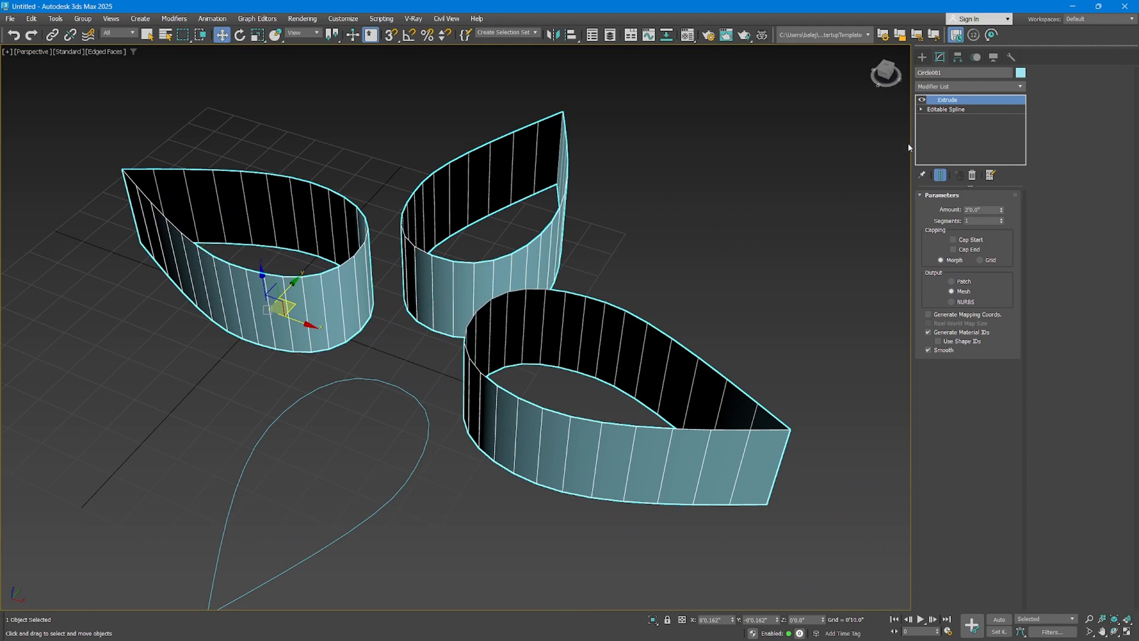
{"action": "left_click", "coordinate": [979, 238]}
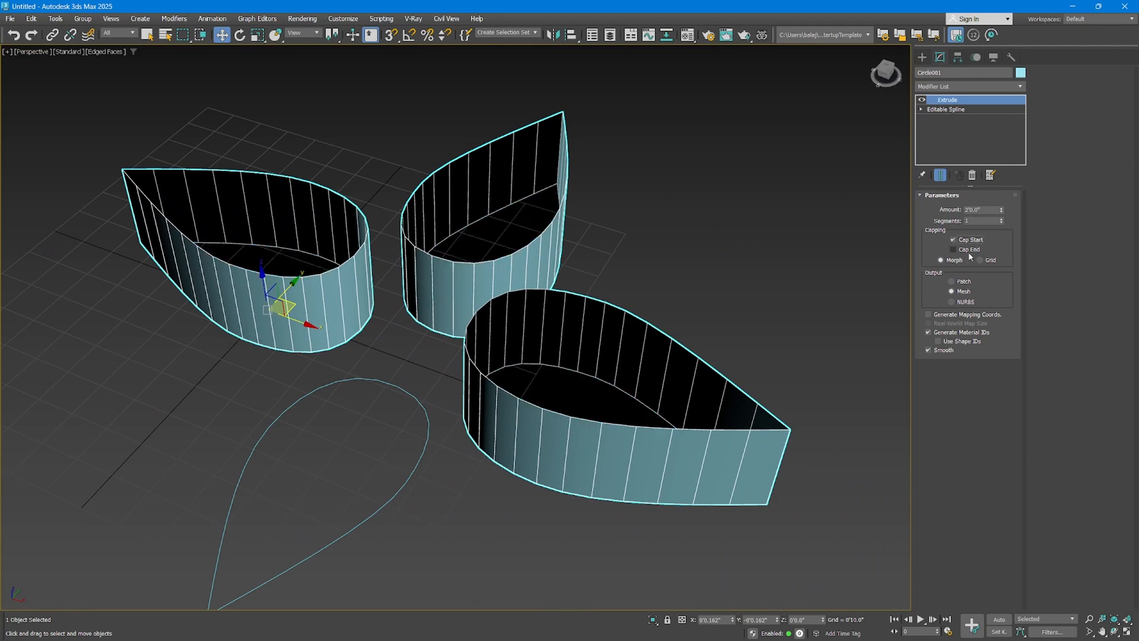
{"action": "left_click", "coordinate": [968, 249]}
{"action": "scroll", "coordinate": [578, 247], "scroll_direction": "down", "scroll_amount": 2}
{"action": "middle_click_drag", "start_coordinate": [578, 248], "coordinate": [555, 344], "text": "alt"}
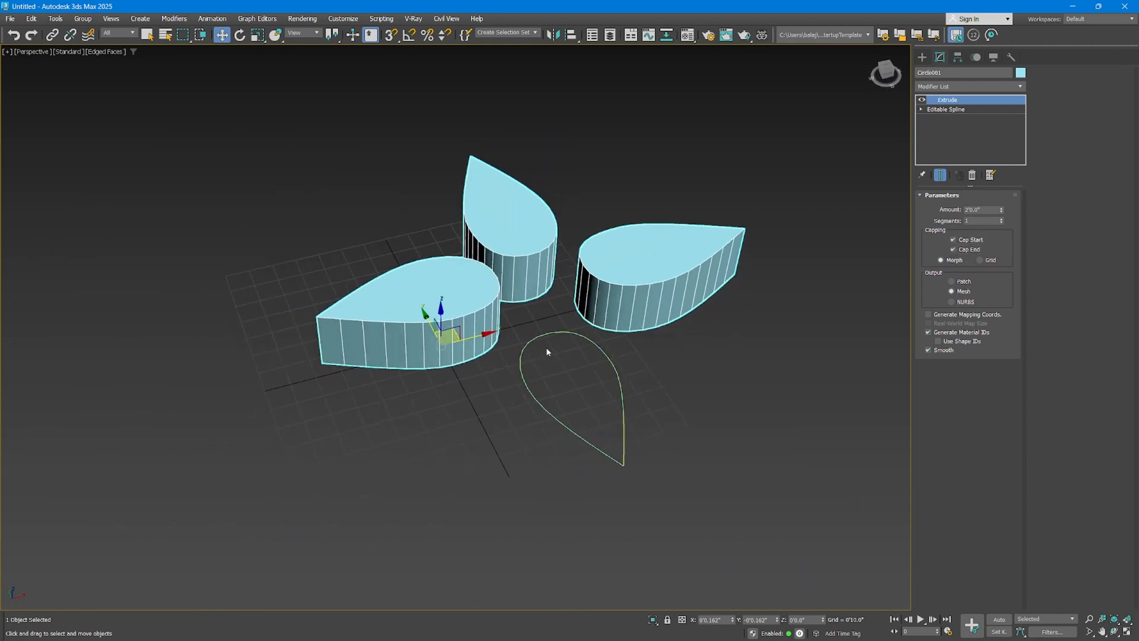
Select the flat petal and the extruded petals in turn to compare their modifier stacks.
{"action": "left_click", "coordinate": [540, 330]}
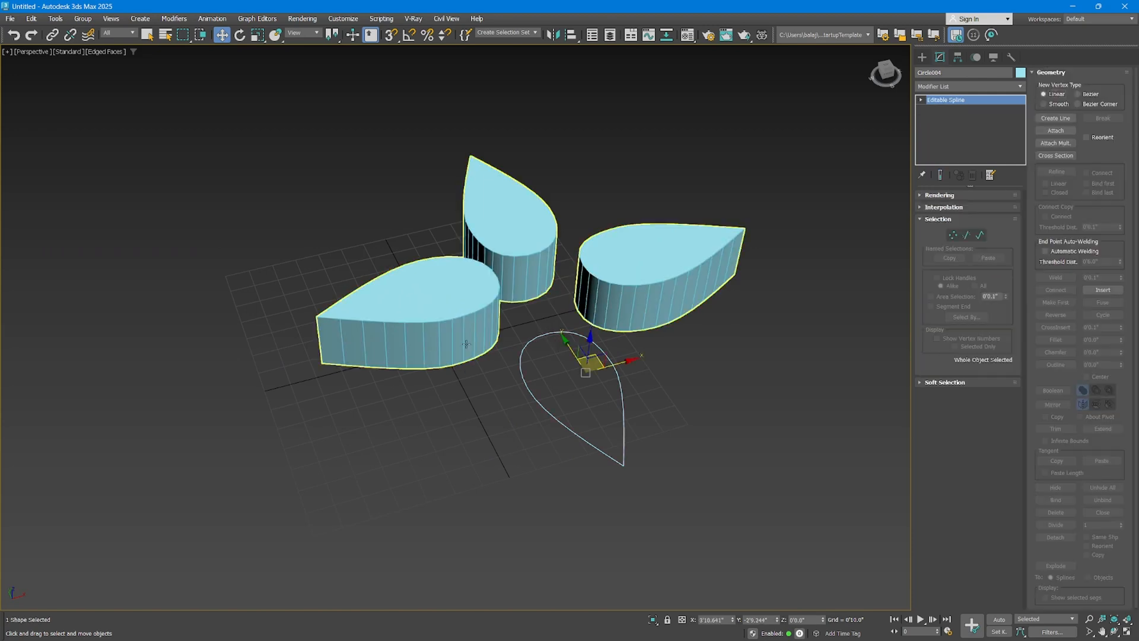
{"action": "left_click", "coordinate": [492, 270]}
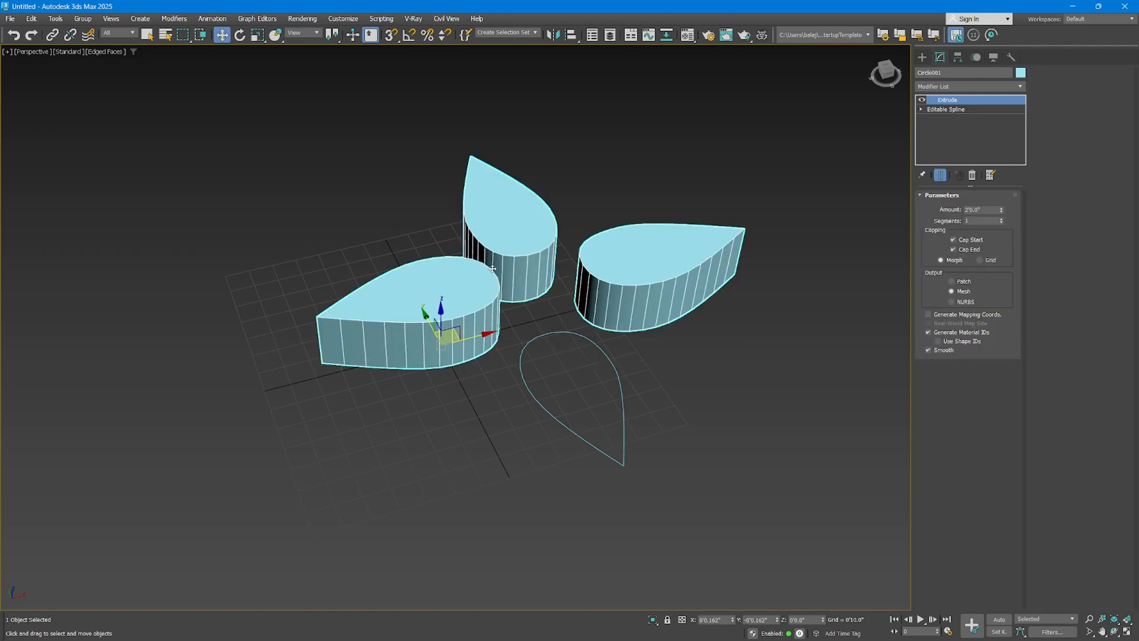
{"action": "left_click", "coordinate": [546, 331]}
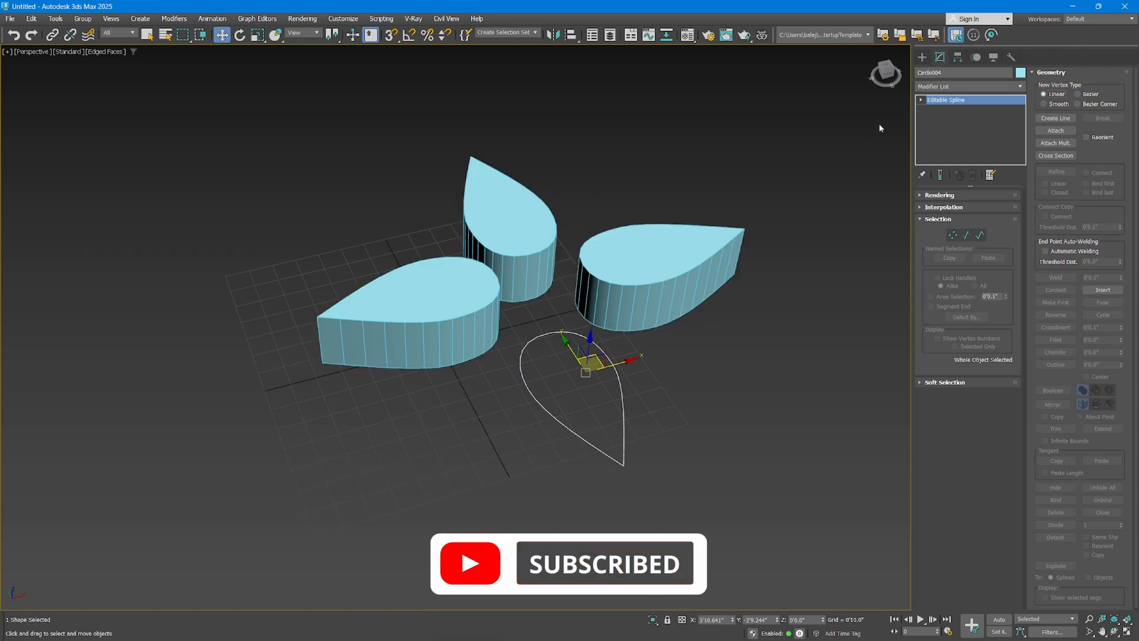
Attach the remaining flat petal at the Editable Spline level beneath Extrude, and show the end result of the modifier stack.
{"action": "left_click", "coordinate": [489, 324]}
{"action": "left_click", "coordinate": [949, 109]}
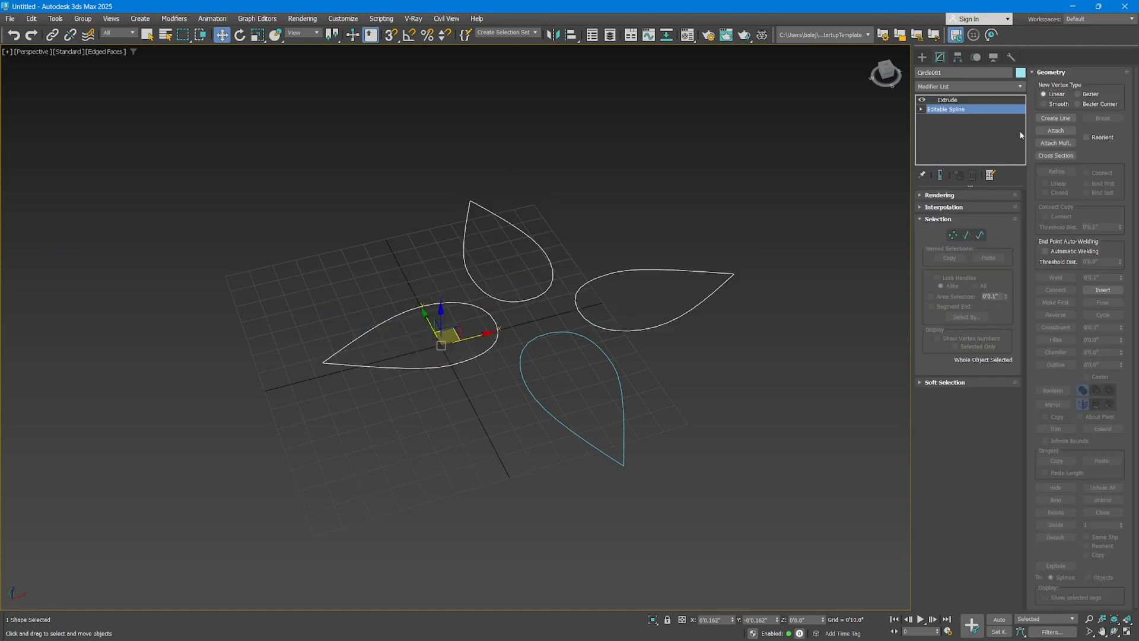
{"action": "left_click", "coordinate": [1049, 130]}
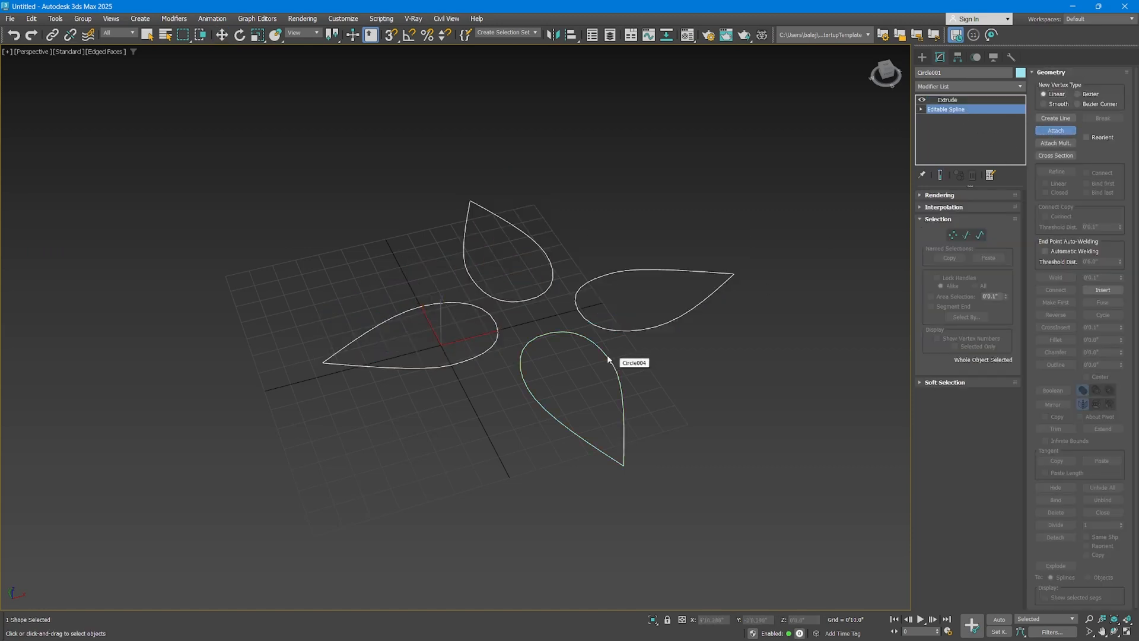
{"action": "left_click", "coordinate": [941, 176]}
{"action": "left_click", "coordinate": [941, 175]}
{"action": "left_click", "coordinate": [941, 175]}
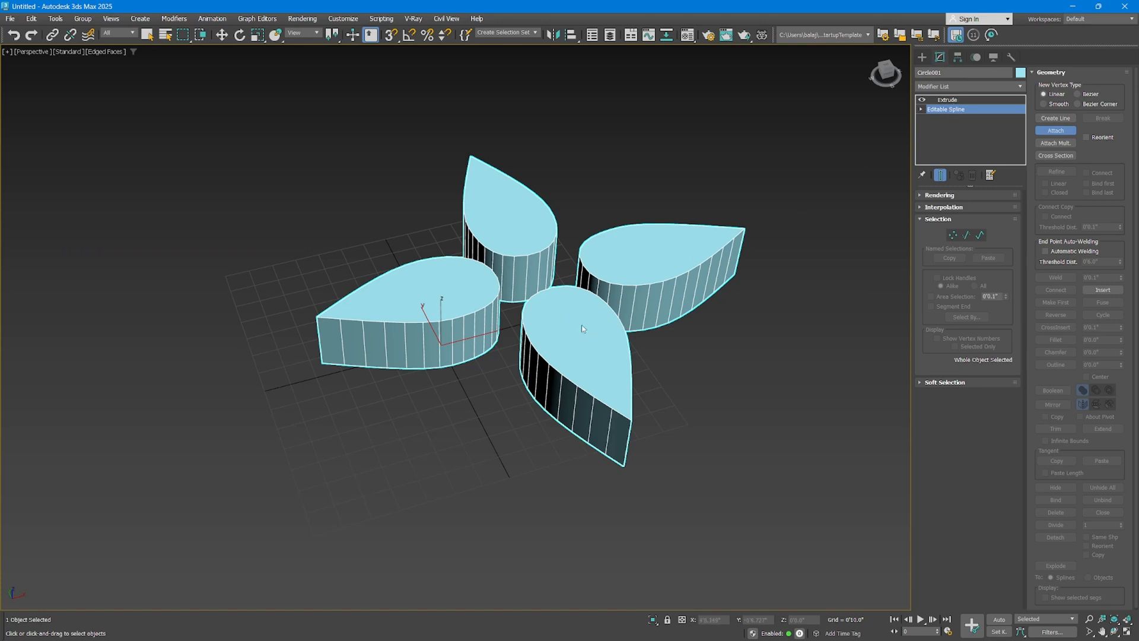
{"action": "key", "text": "w"}
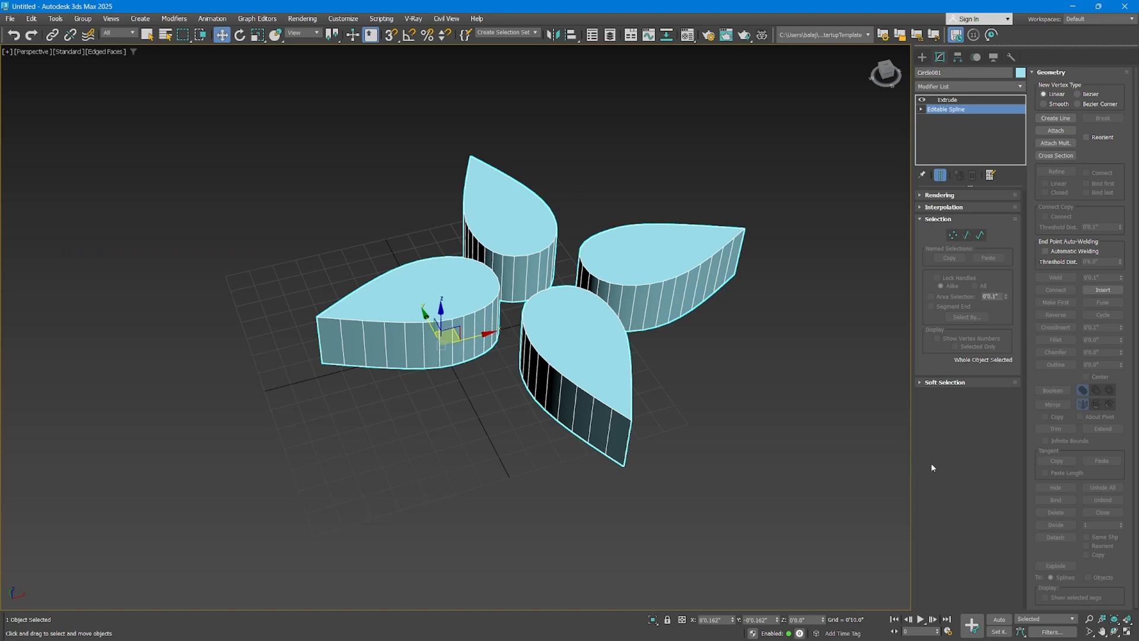
Clear the flower model and start over with an empty scene.
{"action": "left_click", "coordinate": [10, 18]}
{"action": "left_click", "coordinate": [18, 48]}
{"action": "left_click", "coordinate": [536, 344]}
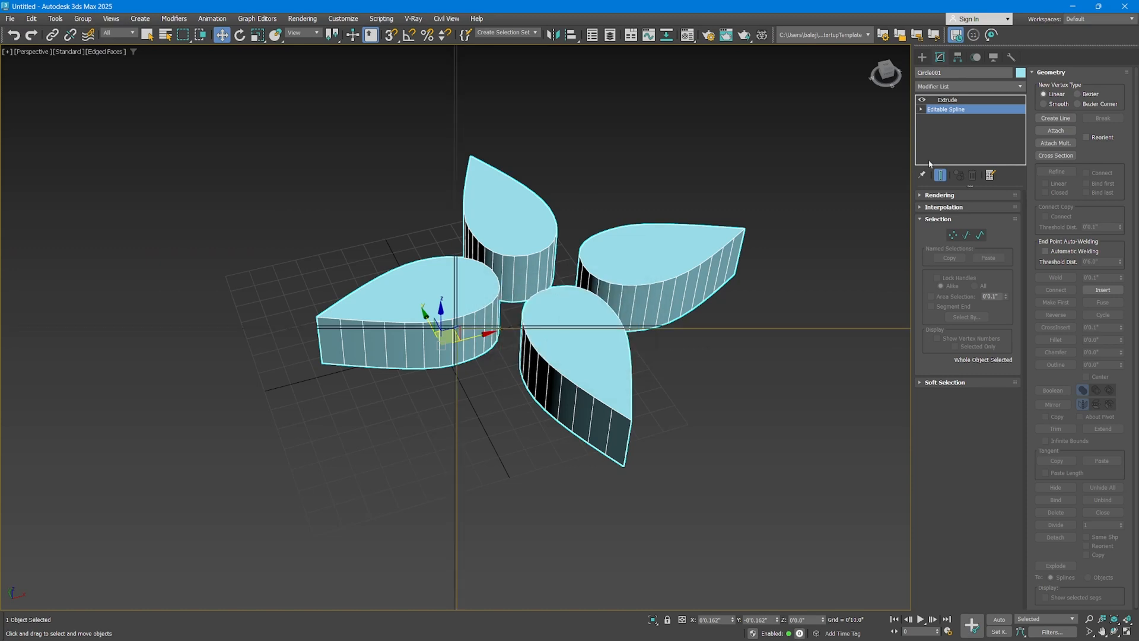
Draw a rectangle spline about 8'11" long and 9'5" wide across the centre of the Perspective grid.
{"action": "left_click", "coordinate": [934, 73]}
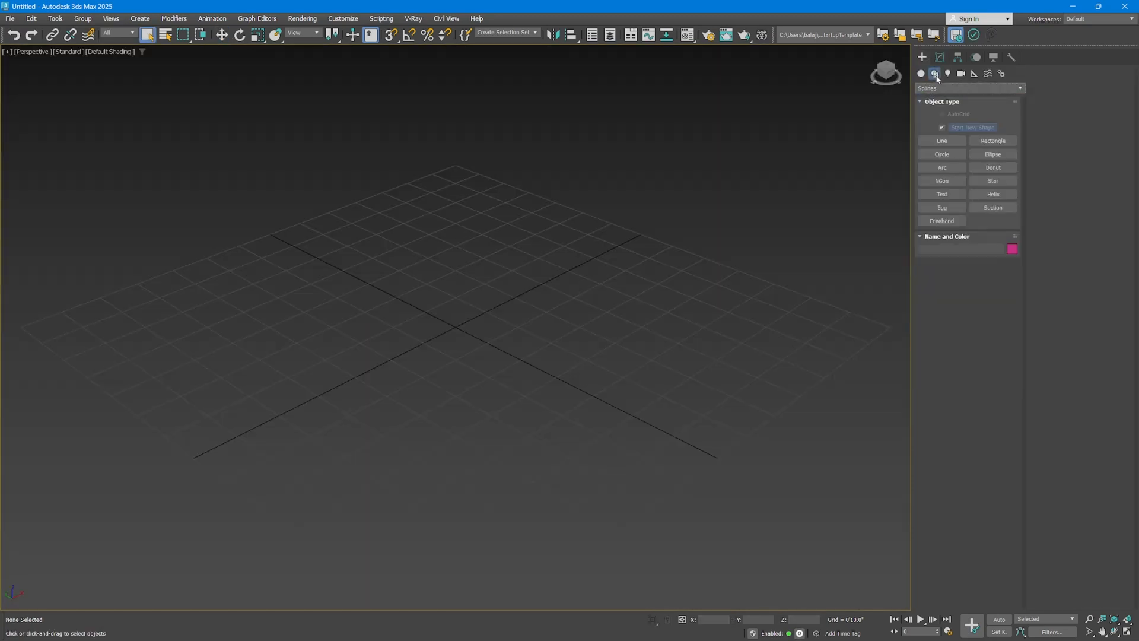
{"action": "left_click", "coordinate": [990, 141]}
{"action": "left_click_drag", "start_coordinate": [459, 198], "coordinate": [432, 574]}
{"action": "right_click", "coordinate": [477, 419]}
{"action": "scroll", "coordinate": [481, 412], "scroll_direction": "down", "scroll_amount": 5}
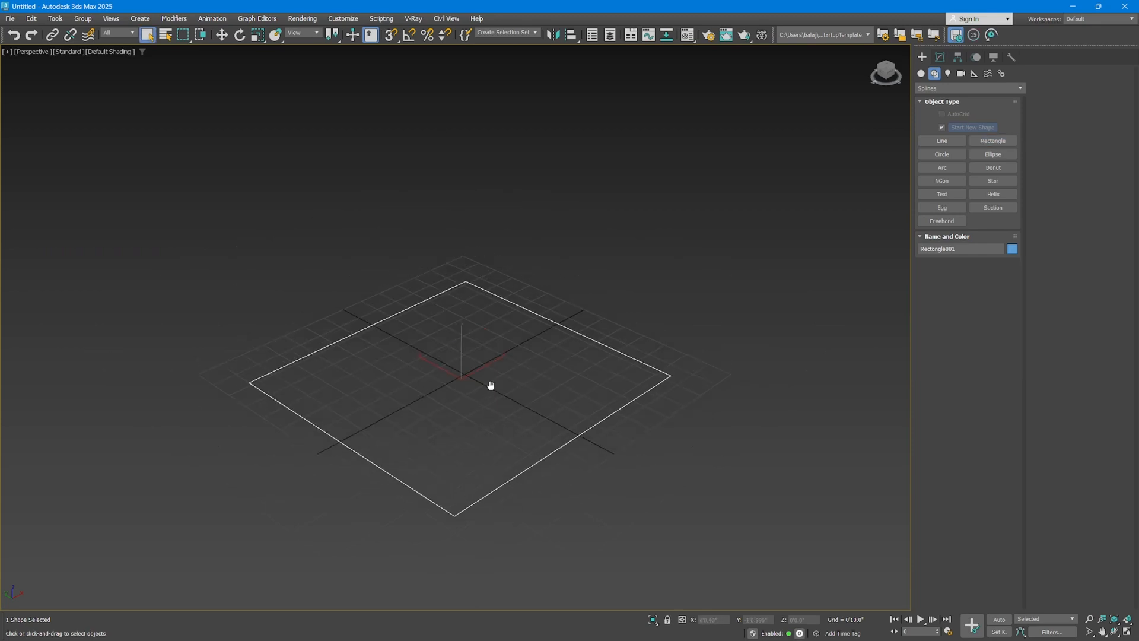
{"action": "scroll", "coordinate": [491, 384], "scroll_direction": "up", "scroll_amount": 5}
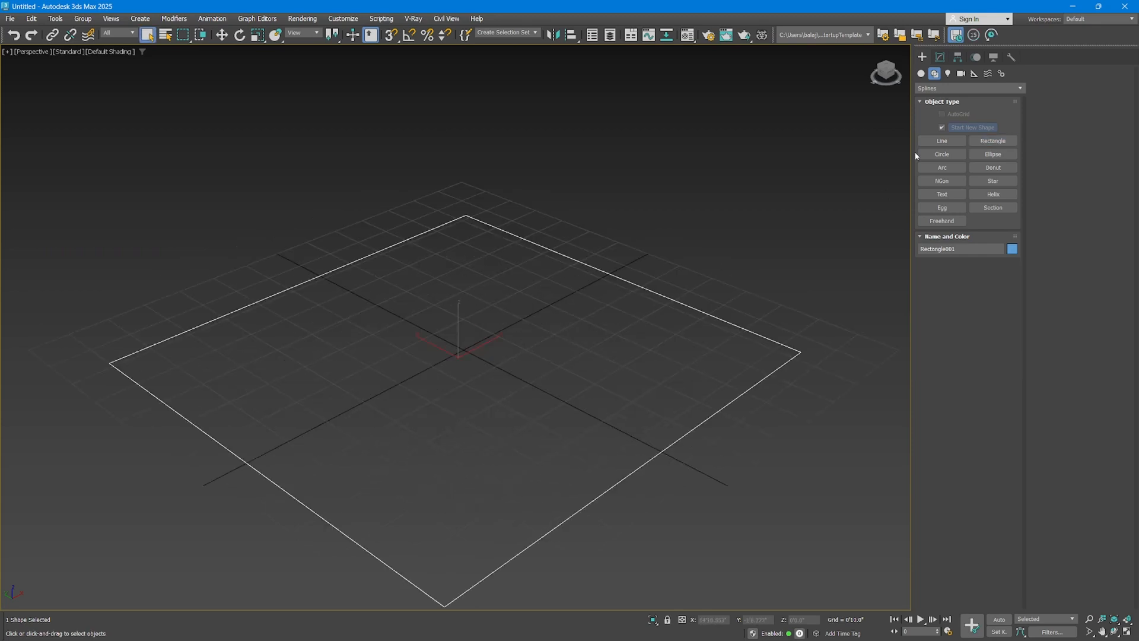
Convert the rectangle on the Perspective grid to an Editable Spline.
{"action": "left_click", "coordinate": [940, 57]}
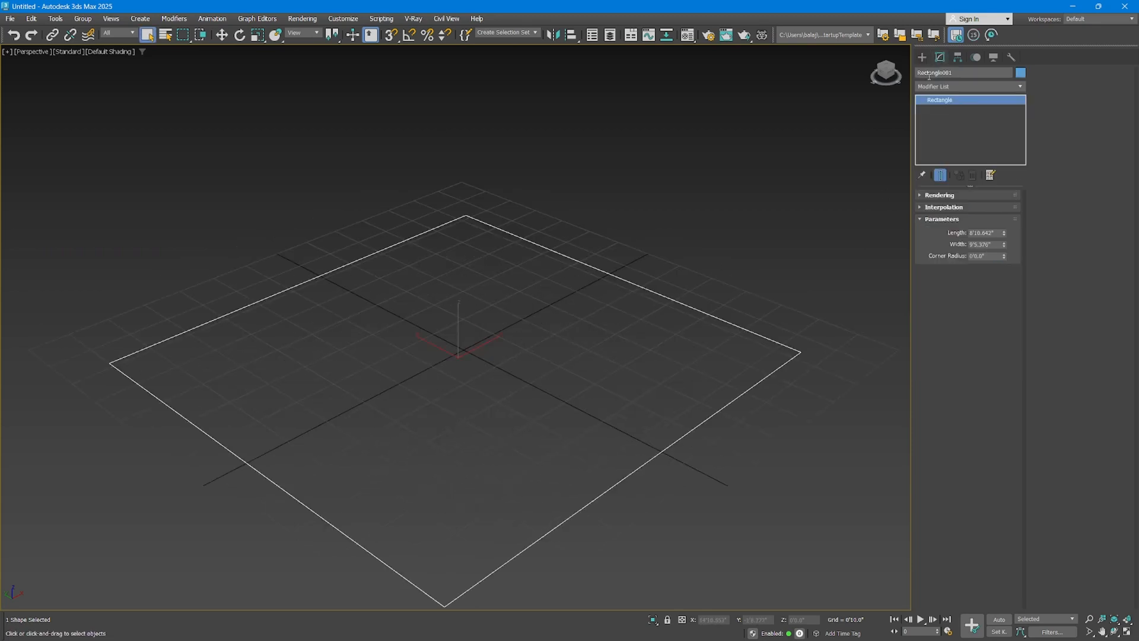
{"action": "right_click", "coordinate": [418, 248]}
{"action": "mouse_move", "coordinate": [472, 390]}
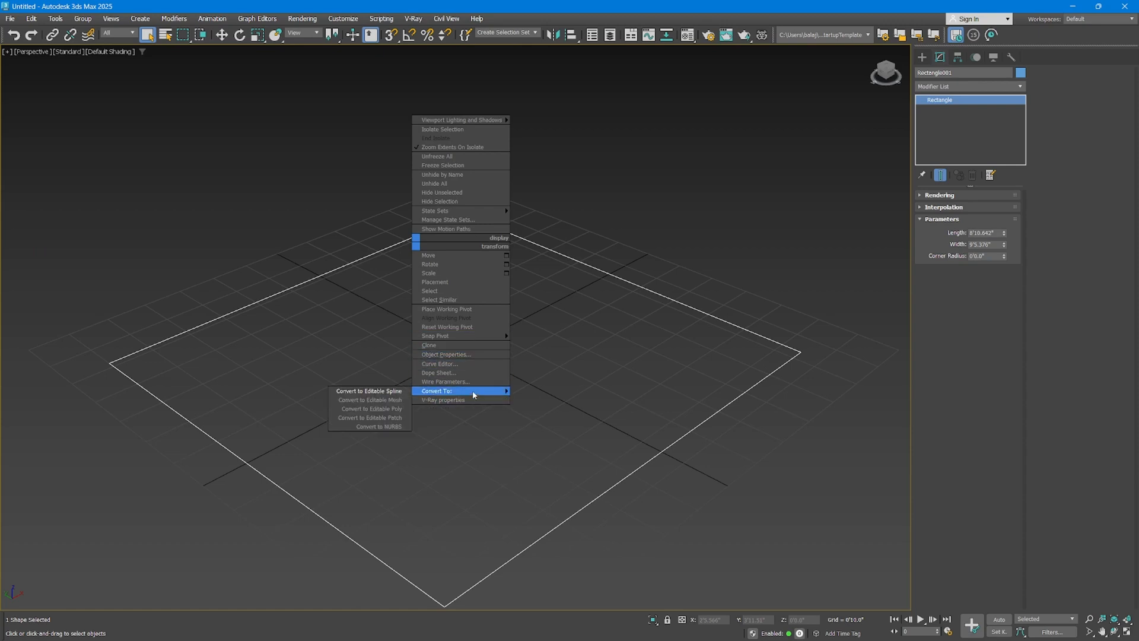
{"action": "left_click", "coordinate": [343, 392]}
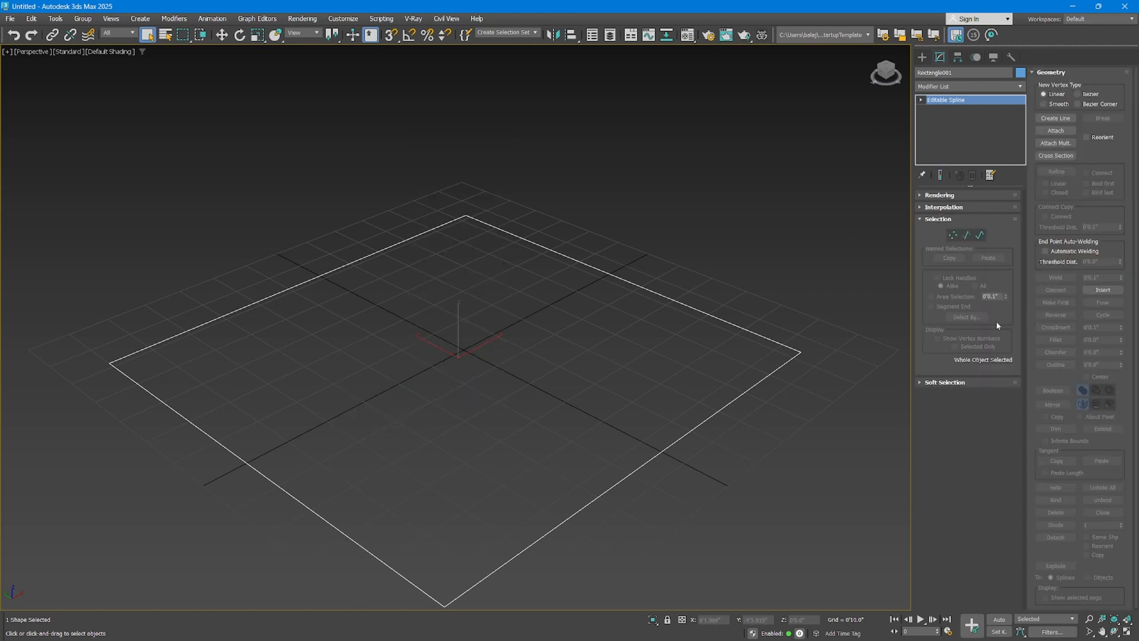
Go through the Vertex and Segment sub-object levels and select the whole rectangle at Spline level.
{"action": "left_click", "coordinate": [953, 235]}
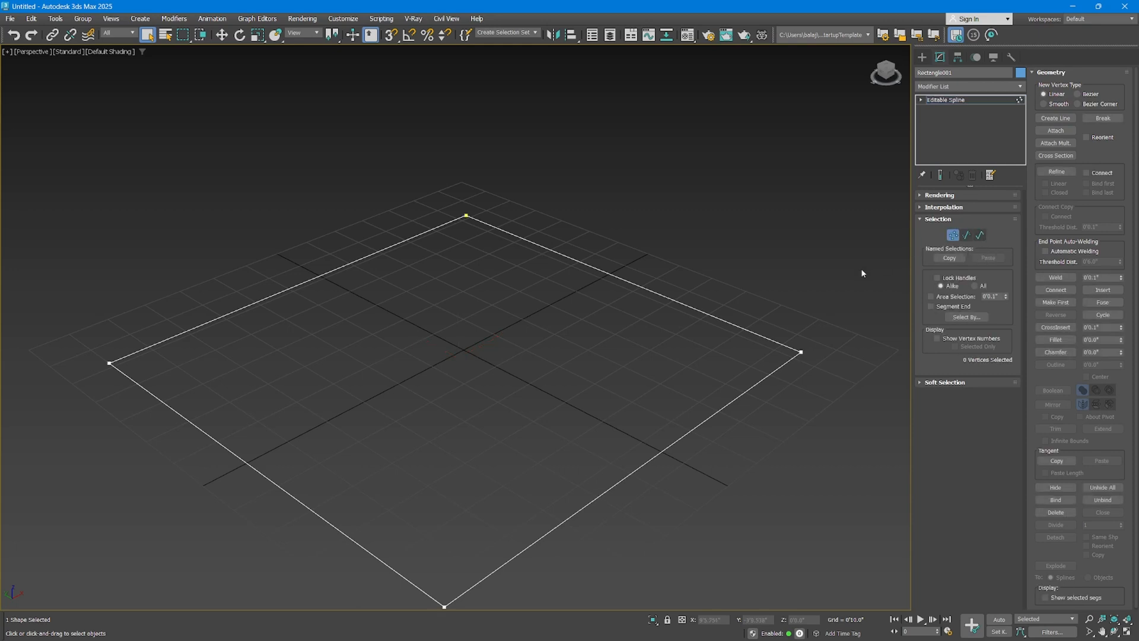
{"action": "key", "text": "2"}
{"action": "left_click", "coordinate": [748, 330]}
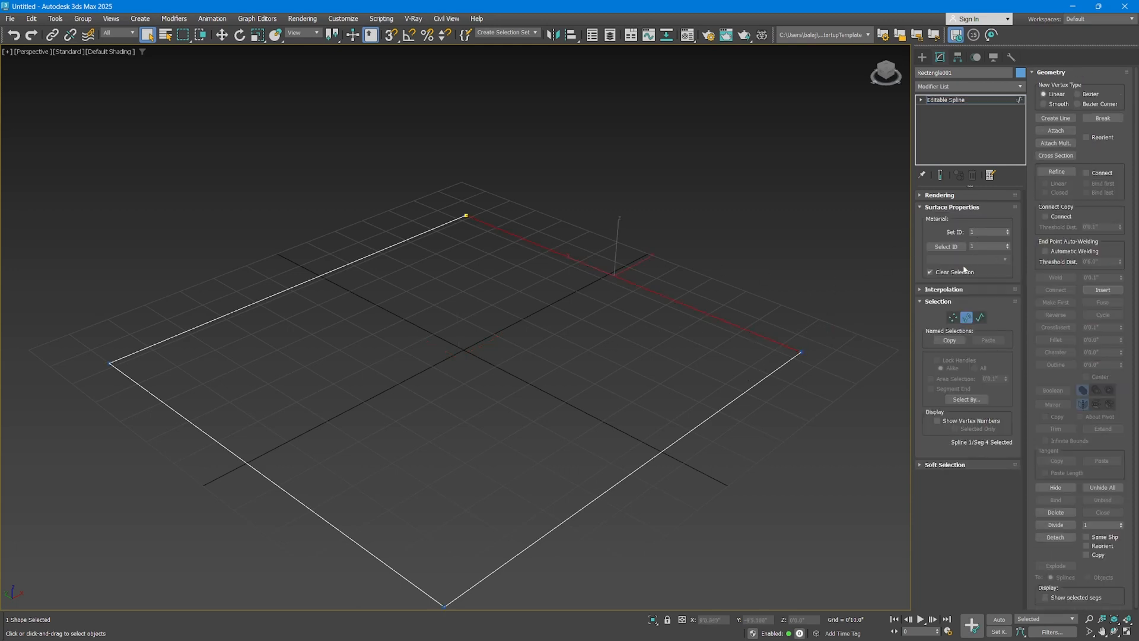
{"action": "left_click", "coordinate": [977, 320]}
{"action": "left_click", "coordinate": [756, 334]}
{"action": "middle_click_drag", "start_coordinate": [699, 235], "coordinate": [675, 193]}
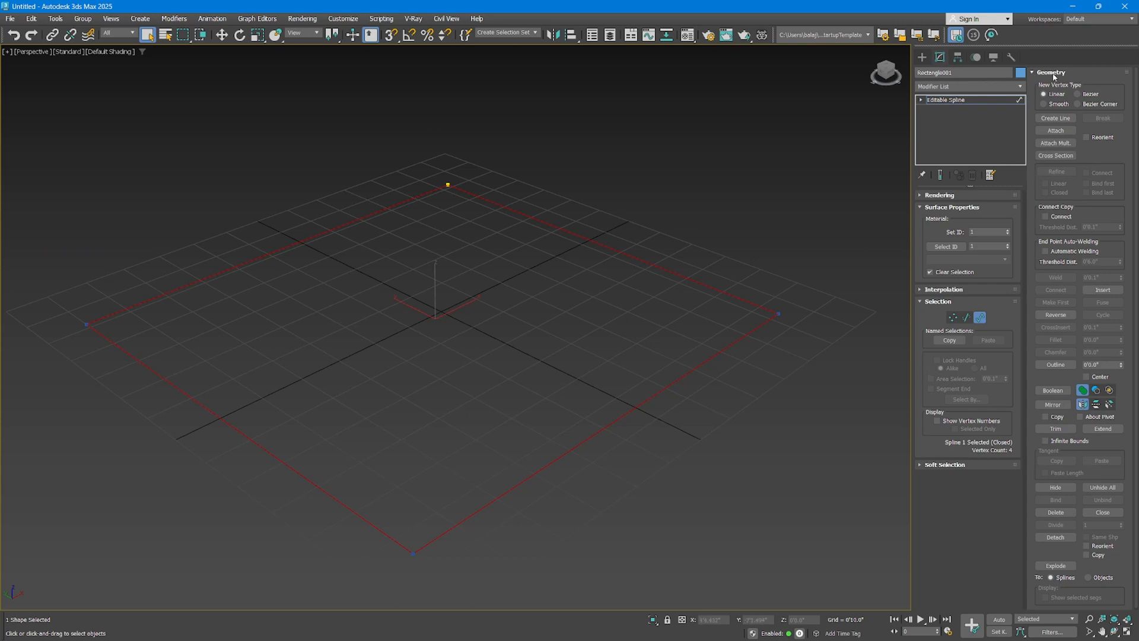
Outline the selected spline outward by entering an outline value of -5 inches.
{"action": "left_click", "coordinate": [1051, 366]}
{"action": "left_click", "coordinate": [1052, 367]}
{"action": "mouse_move", "coordinate": [1121, 366]}
{"action": "left_mouse_down"}
{"action": "mouse_move", "coordinate": [1122, 356]}
{"action": "mouse_move", "coordinate": [1116, 368]}
{"action": "left_mouse_up"}
{"action": "key", "text": "ctrl+z"}
{"action": "left_click", "coordinate": [1102, 365]}
{"action": "type", "text": "-5"}
{"action": "key", "text": "Return"}
Leave the Spline sub-object level and apply an Extrude modifier to the double rectangle outline.
{"action": "left_click", "coordinate": [962, 101]}
{"action": "middle_click_drag", "start_coordinate": [696, 218], "coordinate": [647, 259]}
{"action": "scroll", "coordinate": [647, 260], "scroll_direction": "down", "scroll_amount": 3}
{"action": "left_click", "coordinate": [994, 86]}
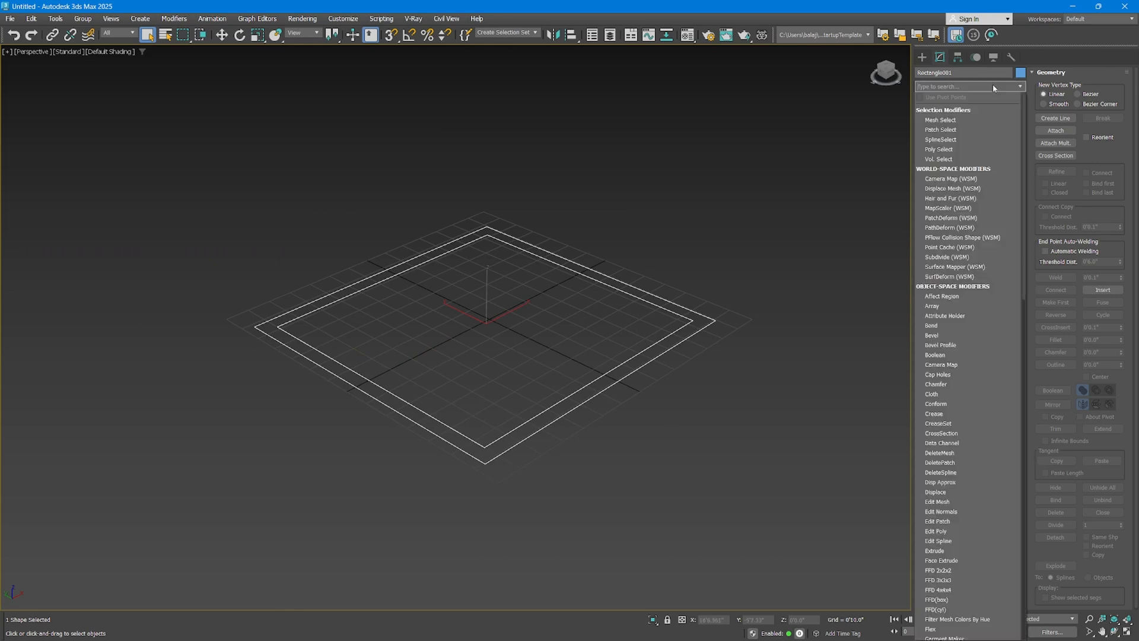
{"action": "type", "text": "e"}
{"action": "left_click", "coordinate": [930, 112]}
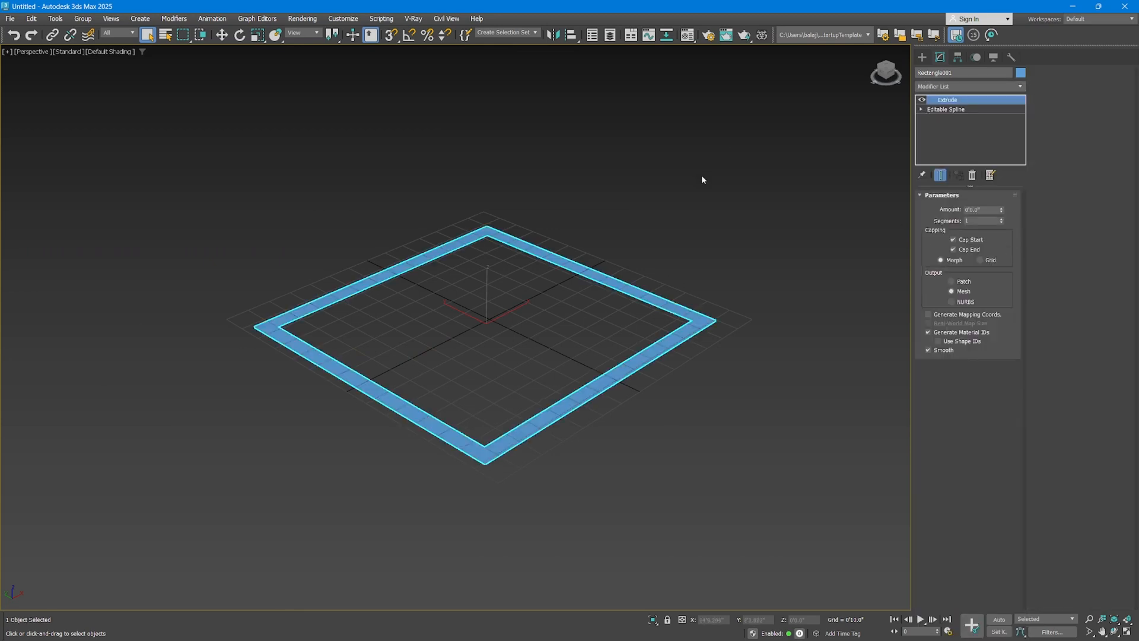
Set the Extrude amount to 10'0" and inspect the resulting four walls from above.
{"action": "left_click_drag", "start_coordinate": [991, 211], "coordinate": [739, 226]}
{"action": "type", "text": "10"}
{"action": "key", "text": "Return"}
{"action": "scroll", "coordinate": [538, 229], "scroll_direction": "down", "scroll_amount": 2}
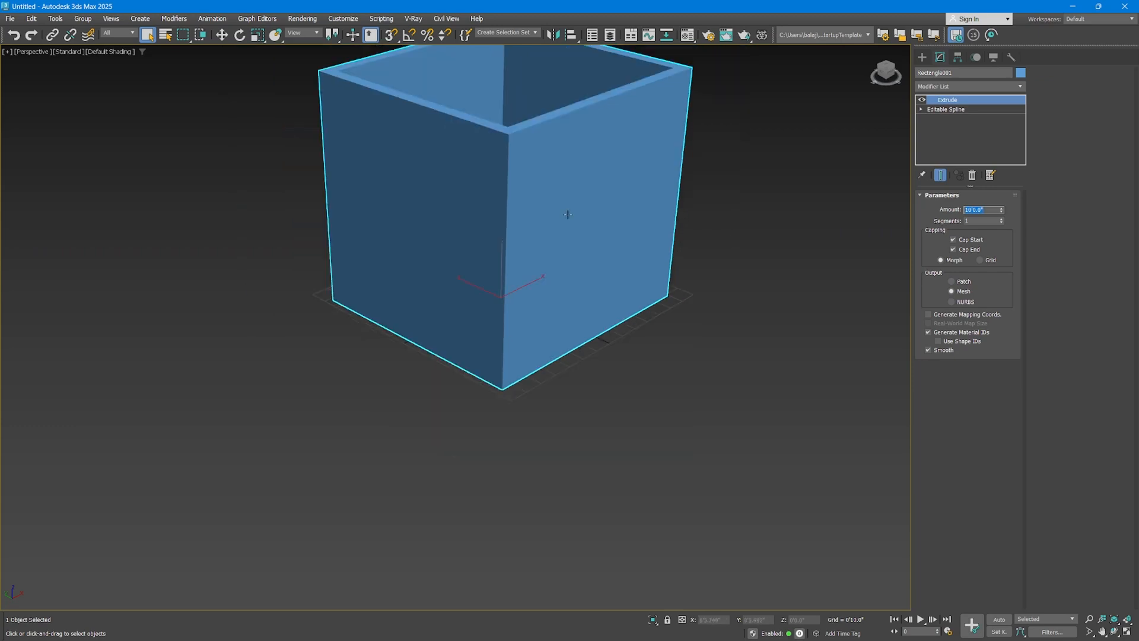
{"action": "middle_click_drag", "start_coordinate": [567, 213], "coordinate": [526, 357]}
{"action": "left_click", "coordinate": [678, 272]}
{"action": "middle_click_drag", "start_coordinate": [677, 272], "coordinate": [590, 305], "text": "alt"}
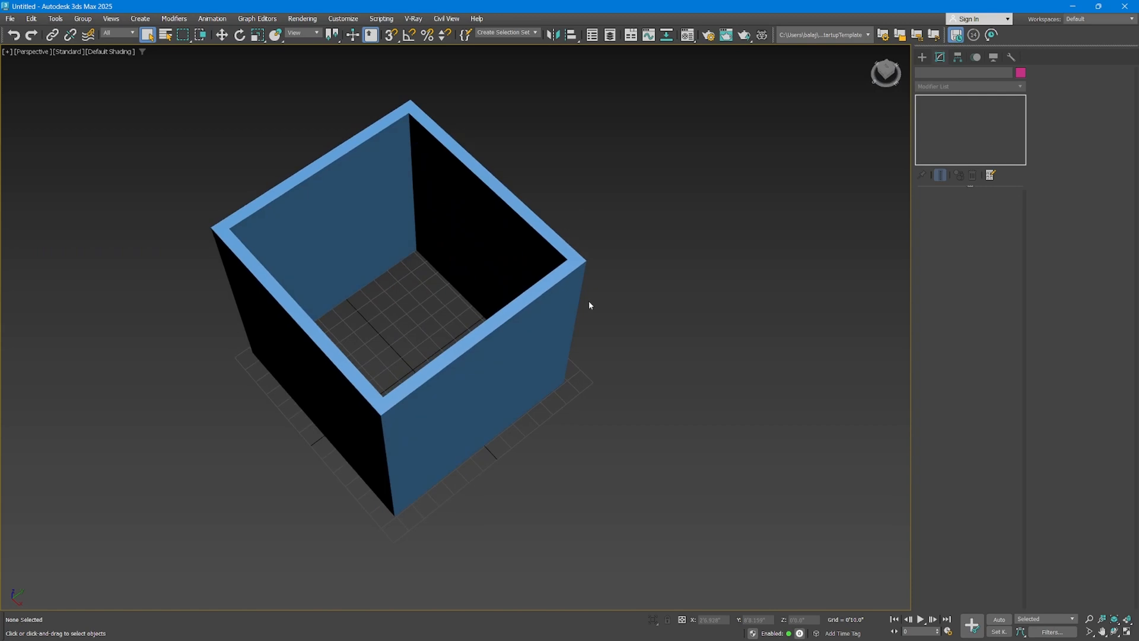
{"action": "left_click", "coordinate": [565, 344]}
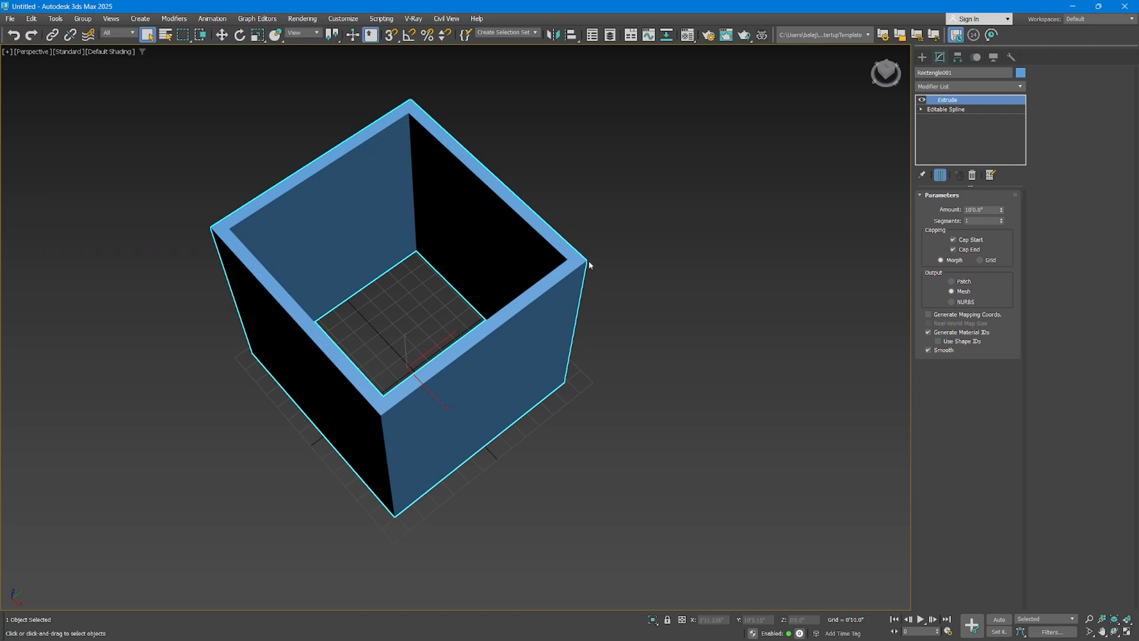
Create a thin box beside the blue walls, about 7.6" long and 13'2" wide, with a height of 10'0".
{"action": "left_click", "coordinate": [922, 57]}
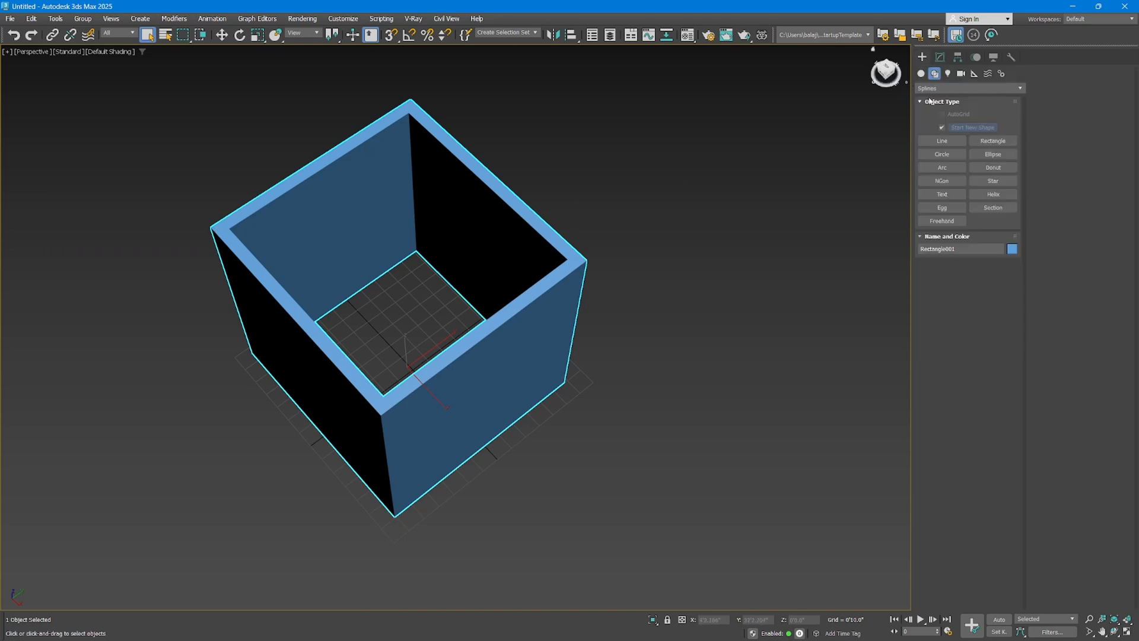
{"action": "left_click", "coordinate": [943, 127]}
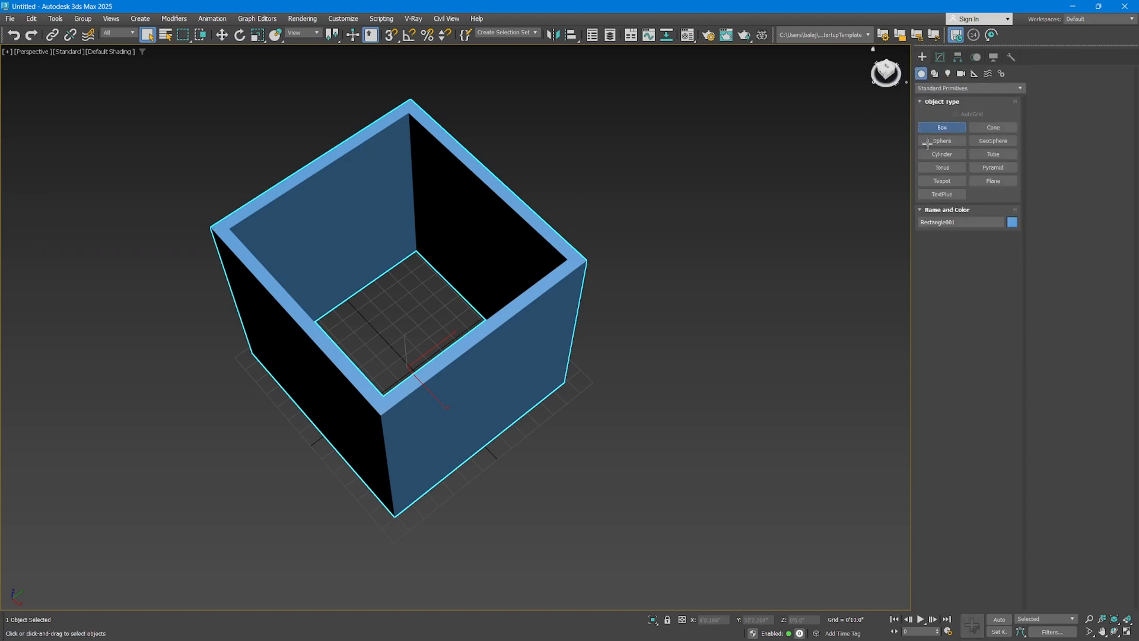
{"action": "middle_click_drag", "start_coordinate": [668, 439], "coordinate": [527, 490]}
{"action": "left_click_drag", "start_coordinate": [490, 260], "coordinate": [582, 334]}
{"action": "left_click_drag", "start_coordinate": [582, 333], "coordinate": [653, 399]}
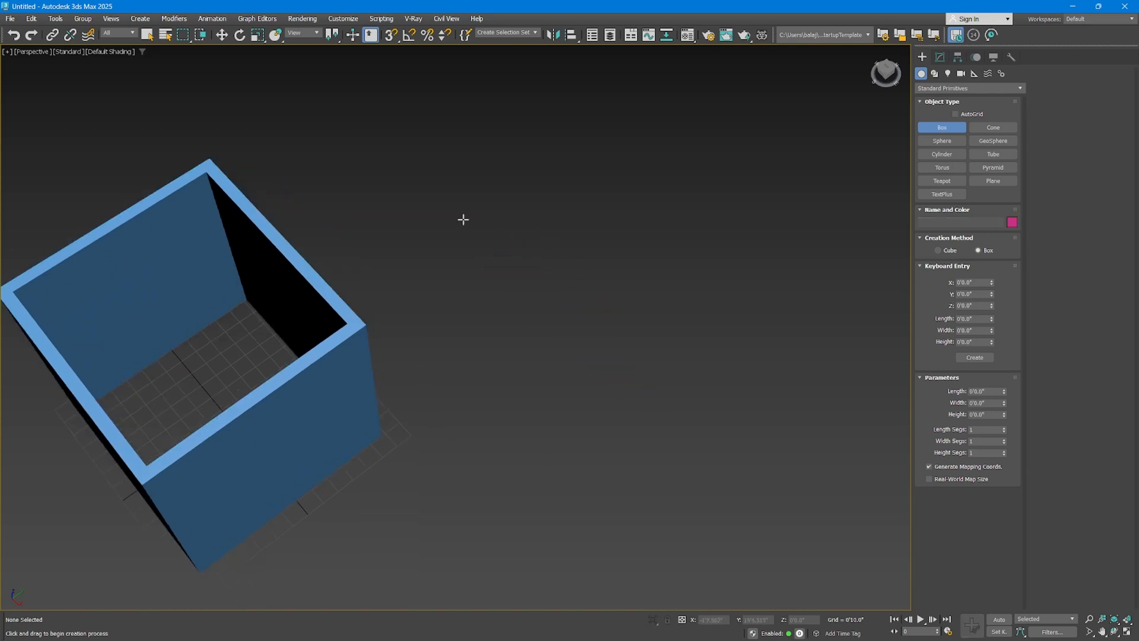
{"action": "left_click_drag", "start_coordinate": [462, 215], "coordinate": [638, 399]}
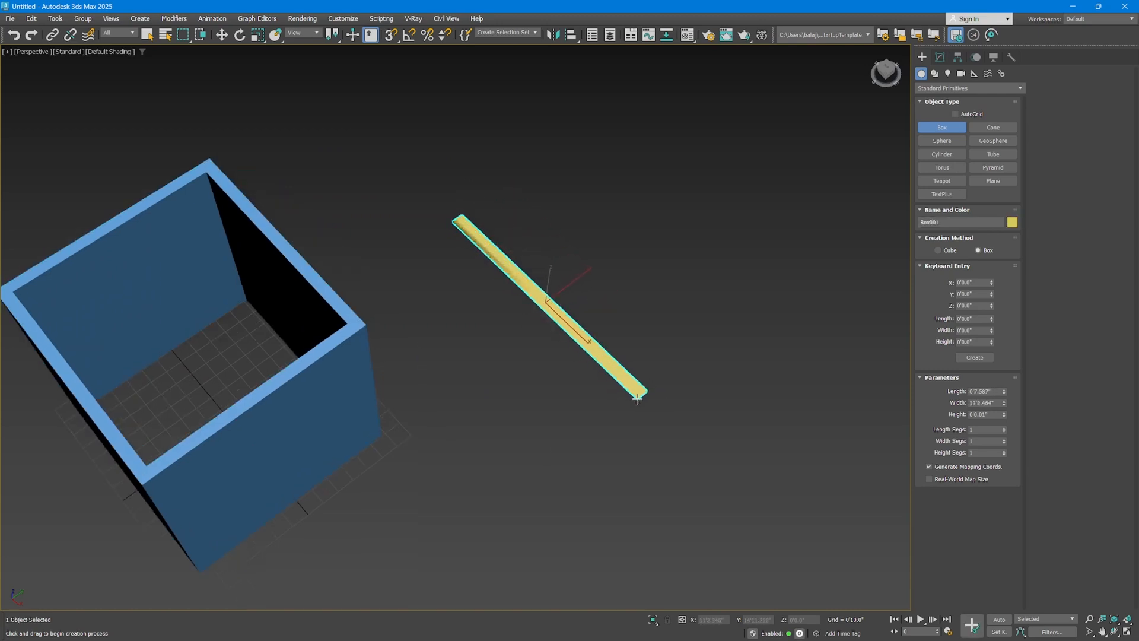
{"action": "left_click", "coordinate": [631, 255]}
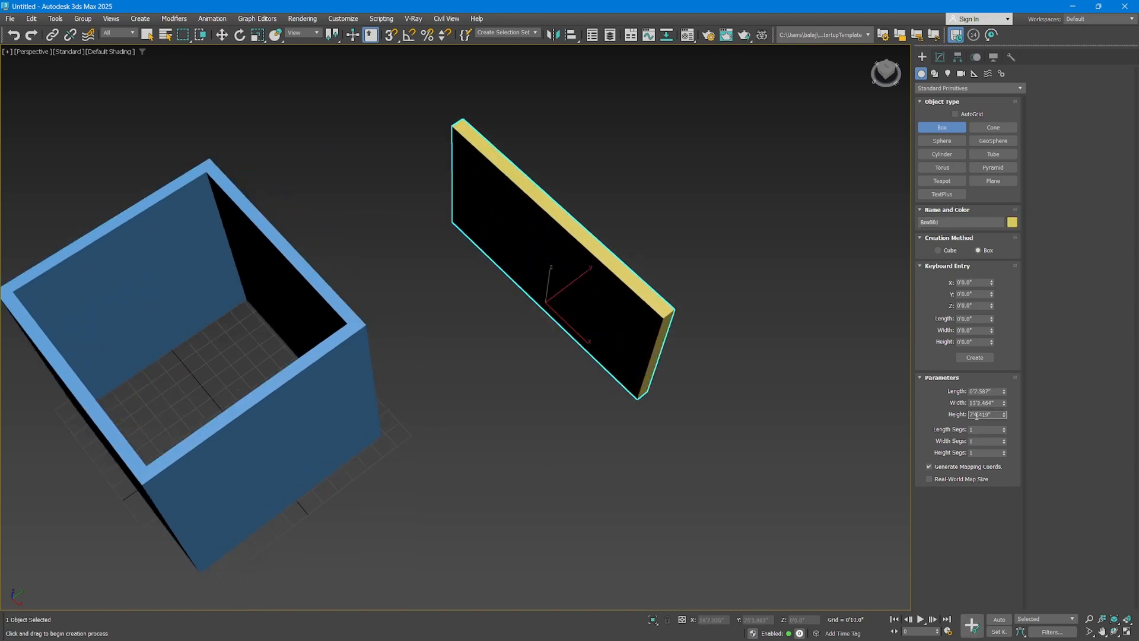
{"action": "double_click", "coordinate": [976, 415]}
{"action": "type", "text": "10"}
{"action": "key", "text": "Return"}
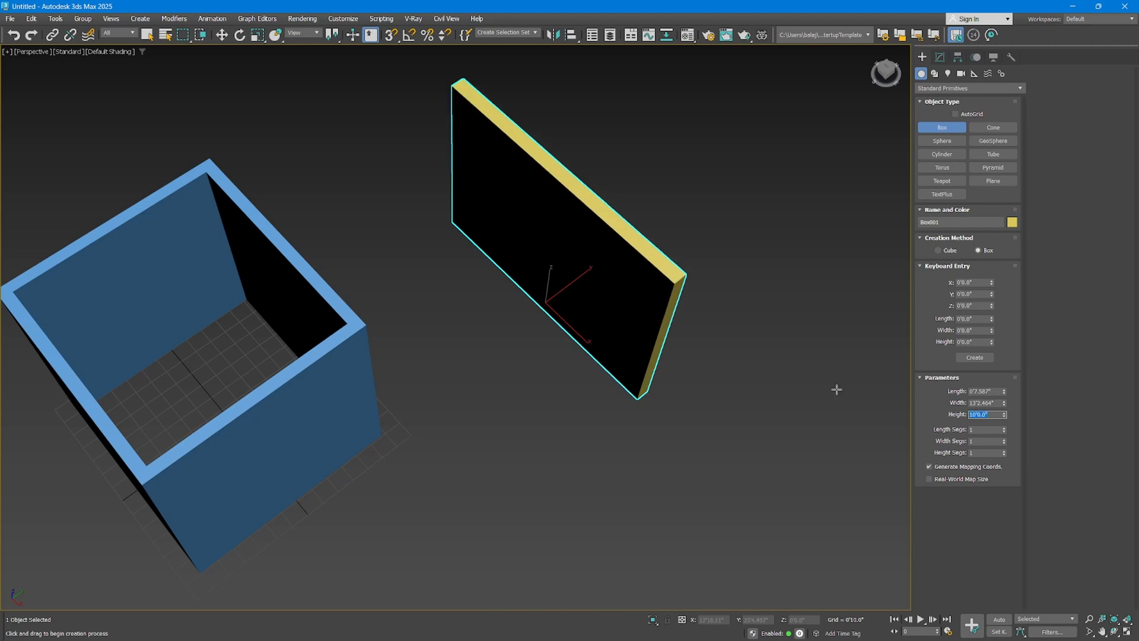
Clone the yellow box panel parallel to itself to form the opposite wall.
{"action": "middle_click_drag", "start_coordinate": [549, 278], "coordinate": [539, 250], "text": "alt"}
{"action": "middle_click_drag", "start_coordinate": [619, 335], "coordinate": [531, 395]}
{"action": "key", "text": "w"}
{"action": "mouse_move", "coordinate": [482, 408]}
{"action": "left_mouse_down", "text": "shift"}
{"action": "mouse_move", "coordinate": [715, 359]}
{"action": "mouse_move", "coordinate": [690, 373]}
{"action": "left_mouse_up", "text": "shift"}
{"action": "left_click", "coordinate": [568, 372]}
Select both yellow panels and make rotated copies perpendicular to them, enclosing a four-walled room.
{"action": "left_click", "coordinate": [531, 322], "text": "ctrl"}
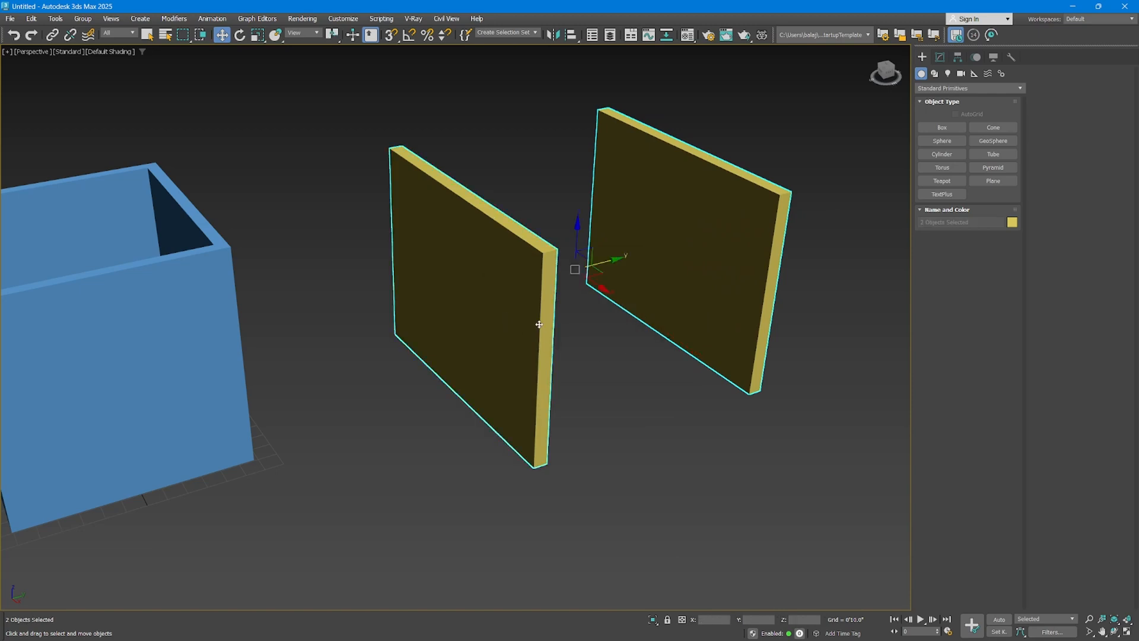
{"action": "middle_click_drag", "start_coordinate": [539, 323], "coordinate": [554, 325], "text": "alt"}
{"action": "key", "text": "e"}
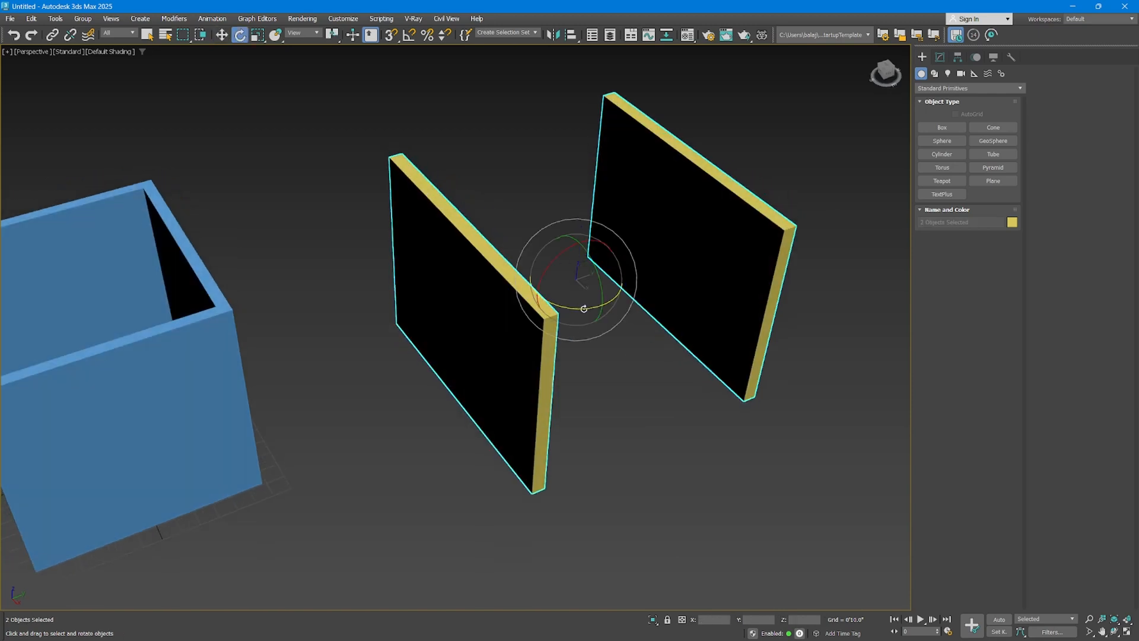
{"action": "left_click_drag", "start_coordinate": [584, 309], "coordinate": [500, 320]}
{"action": "key", "text": "ctrl+d"}
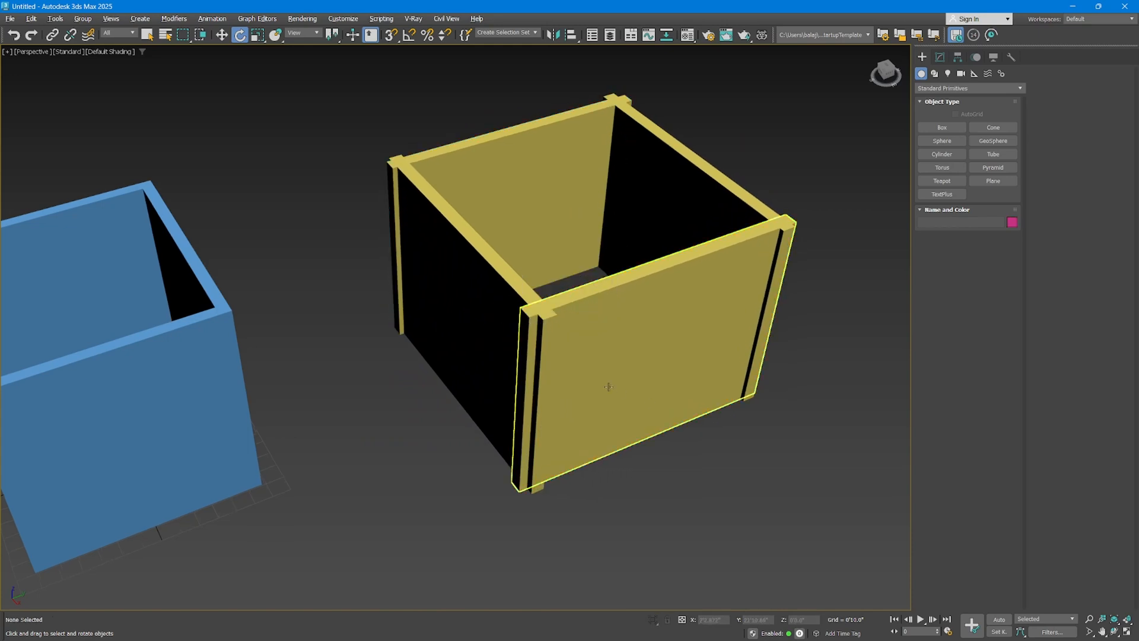
Compare the two wall constructions, delete all the yellow panels and frame the blue extruded walls.
{"action": "middle_click_drag", "start_coordinate": [606, 386], "coordinate": [542, 347], "text": "alt"}
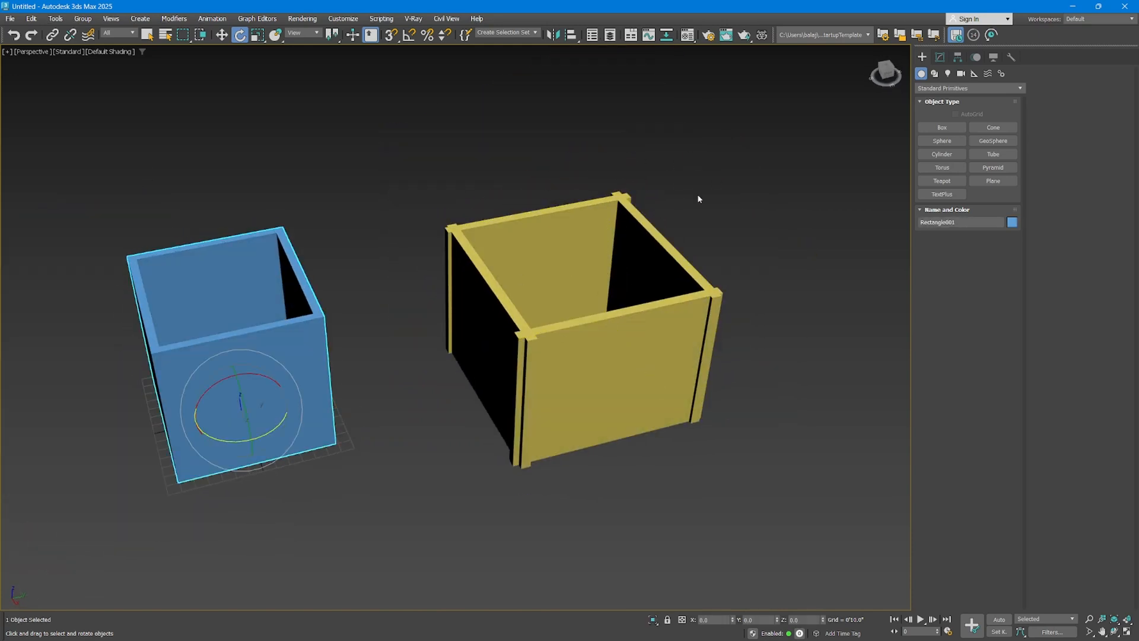
{"action": "left_click_drag", "start_coordinate": [696, 199], "coordinate": [439, 409]}
{"action": "key", "text": "Delete"}
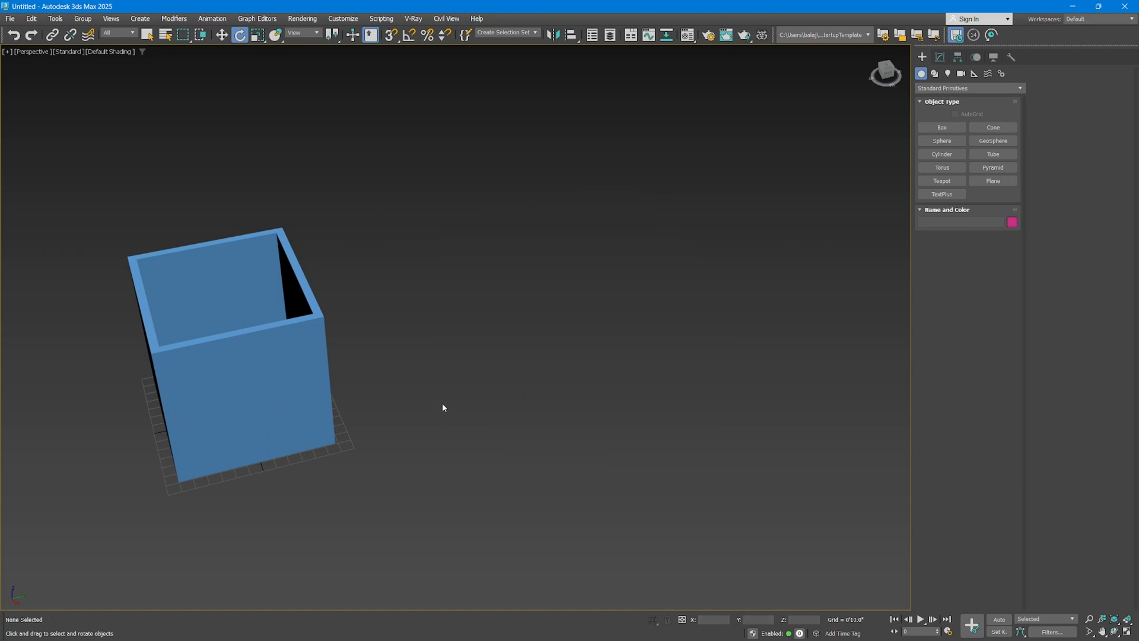
{"action": "key", "text": "z"}
{"action": "left_click", "coordinate": [497, 421]}
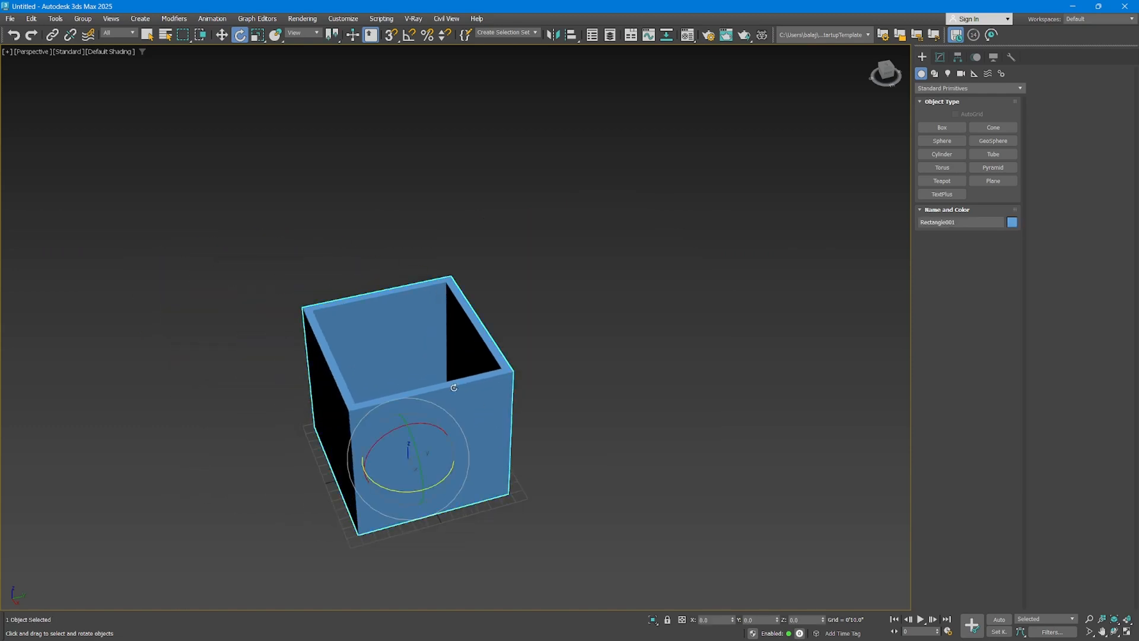
{"action": "key", "text": "z"}
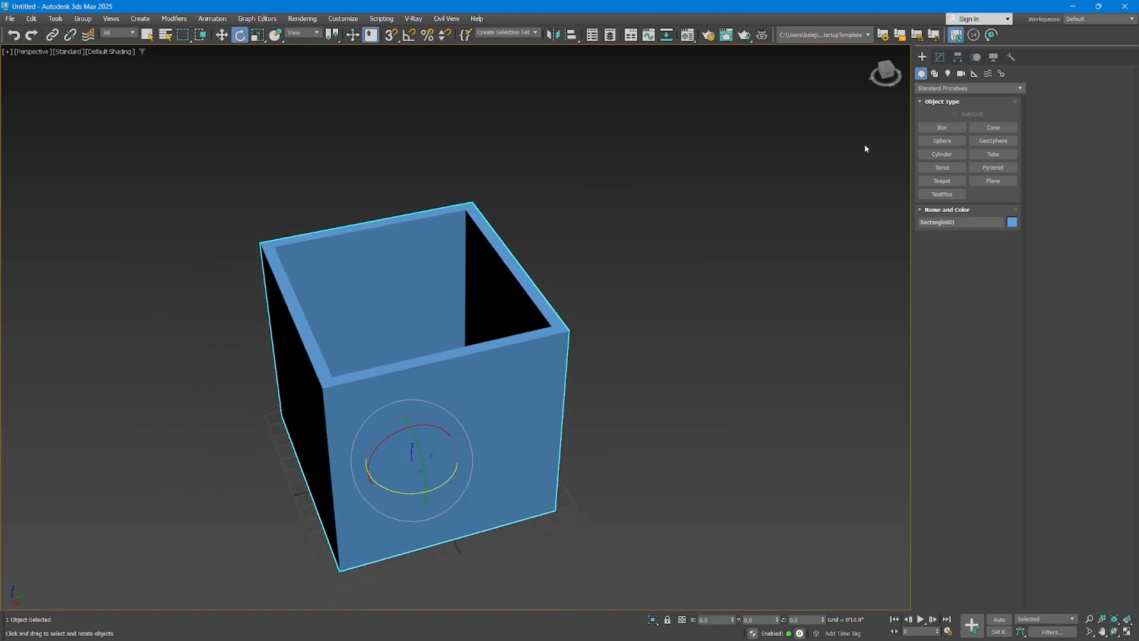
Delete the blue extruded walls and reset the scene.
{"action": "left_click", "coordinate": [934, 73]}
{"action": "middle_click_drag", "start_coordinate": [608, 277], "coordinate": [608, 251]}
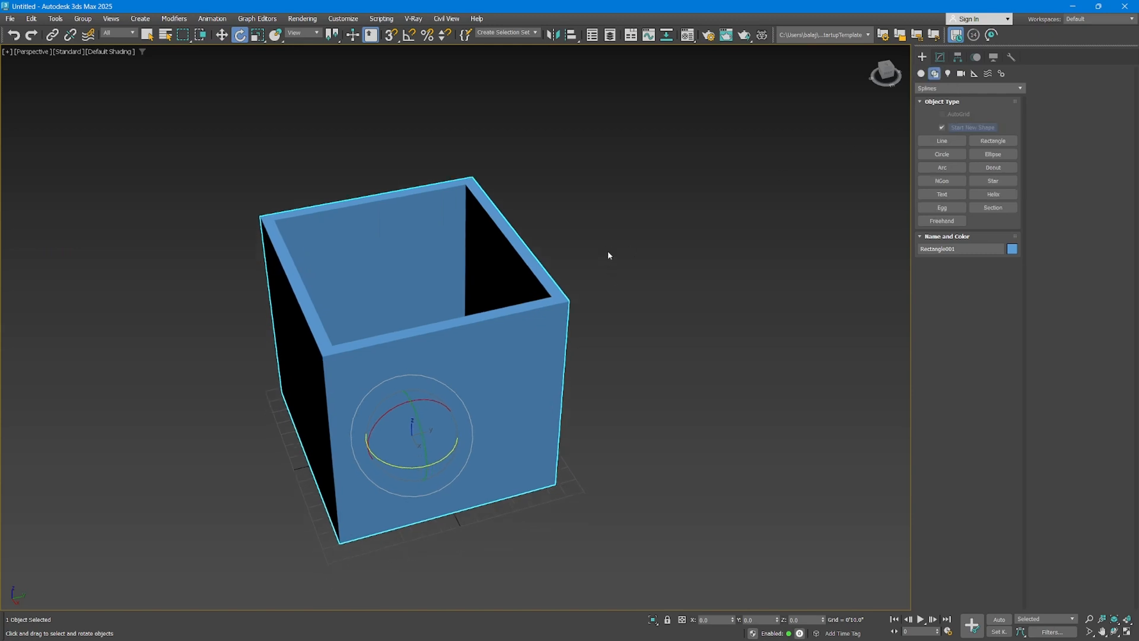
{"action": "middle_click_drag", "start_coordinate": [682, 244], "coordinate": [632, 244]}
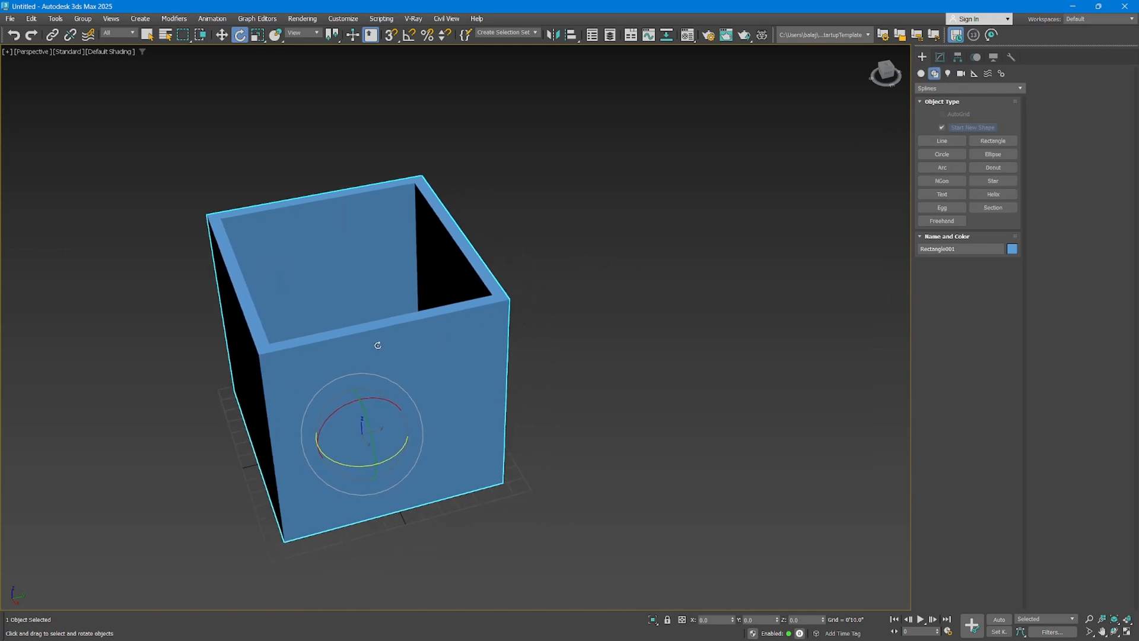
{"action": "key", "text": "Delete"}
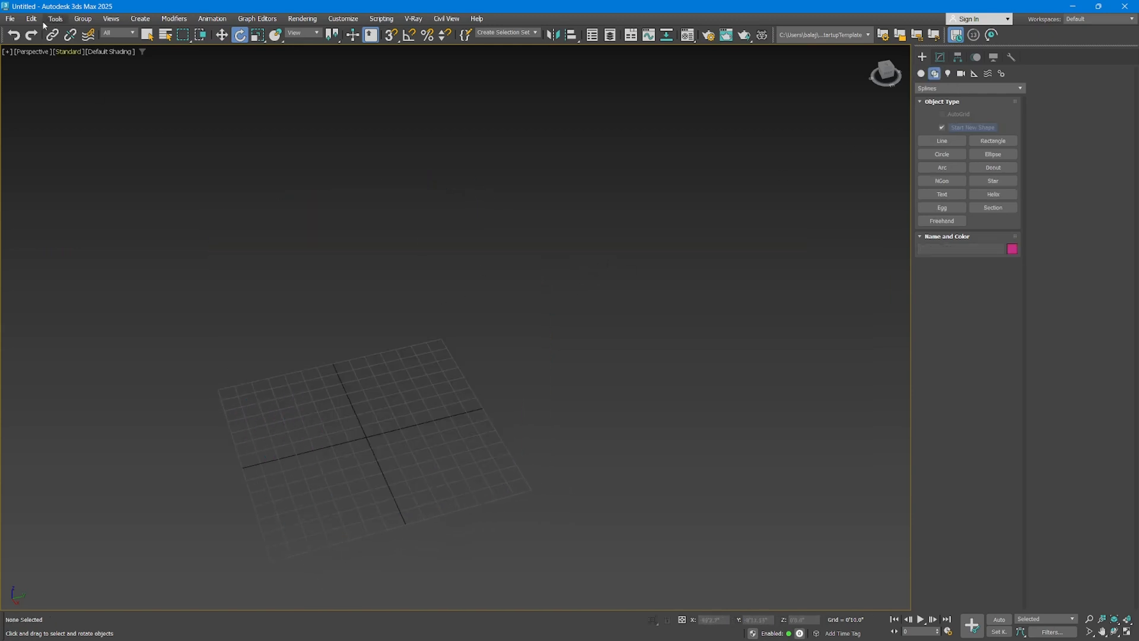
{"action": "left_click", "coordinate": [10, 19]}
{"action": "left_click", "coordinate": [23, 46]}
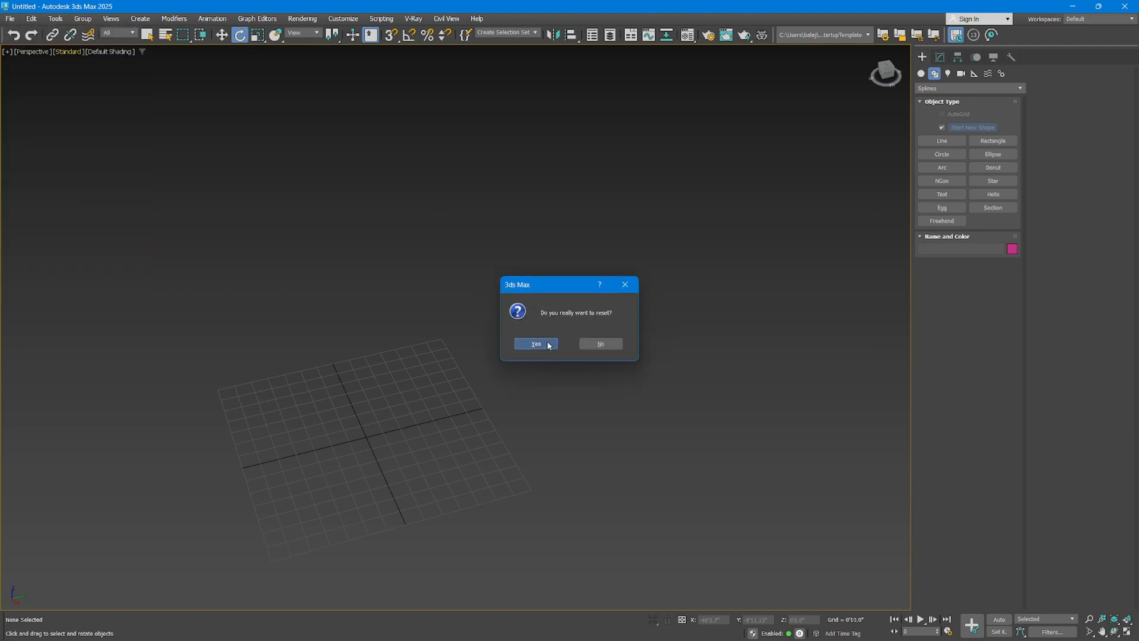
{"action": "left_click", "coordinate": [567, 343]}
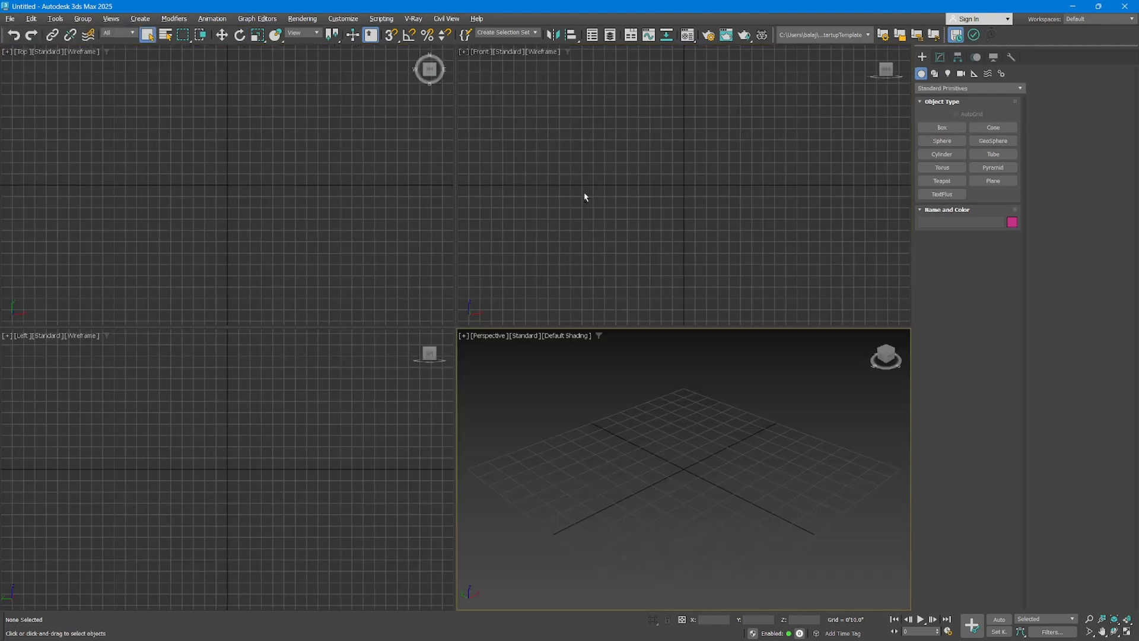
Maximize the Front viewport and zoom in on its grid.
{"action": "left_click", "coordinate": [585, 197]}
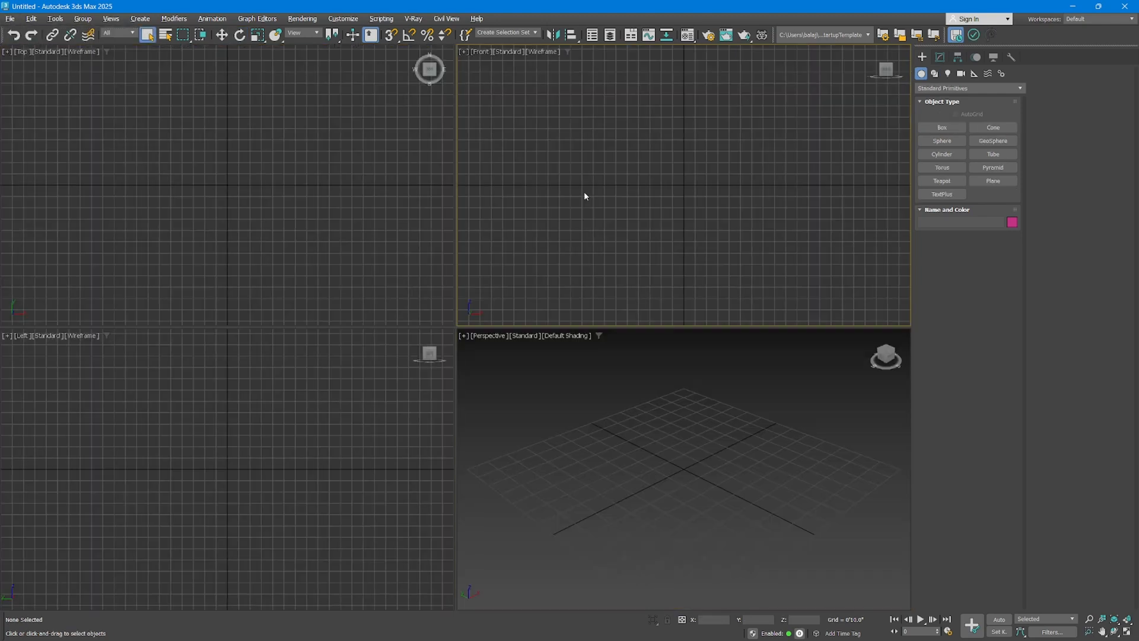
{"action": "key", "text": "alt+w"}
{"action": "scroll", "coordinate": [472, 249], "scroll_direction": "up", "scroll_amount": 4}
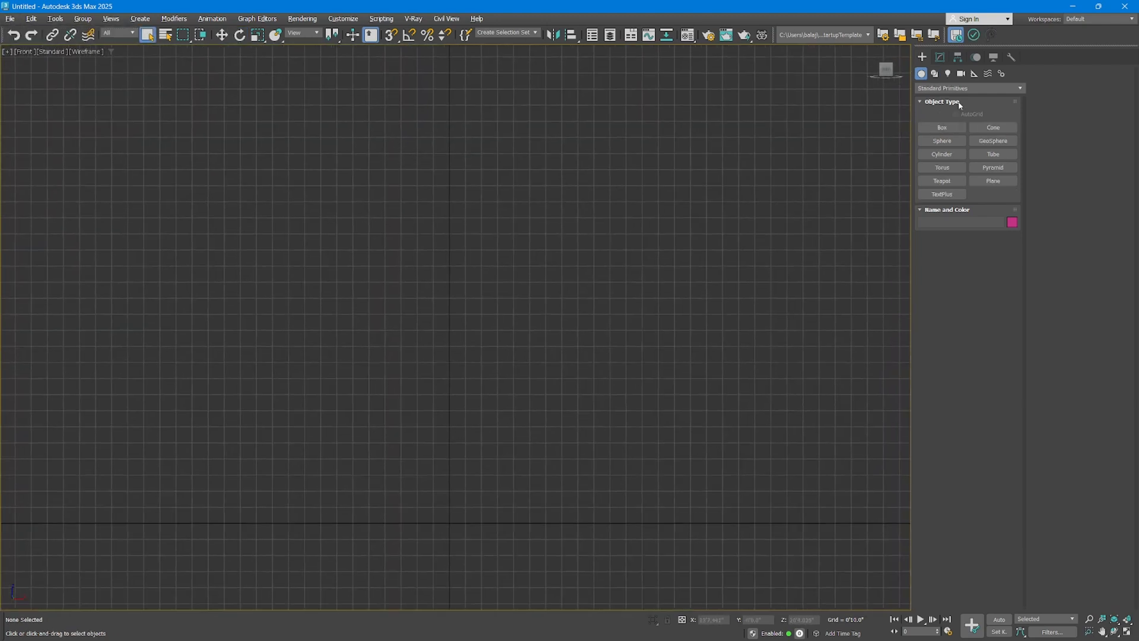
Draw an open, jagged Line spline of sixteen corner vertices with straight segments across the Front viewport.
{"action": "left_click", "coordinate": [935, 73]}
{"action": "left_click", "coordinate": [941, 141]}
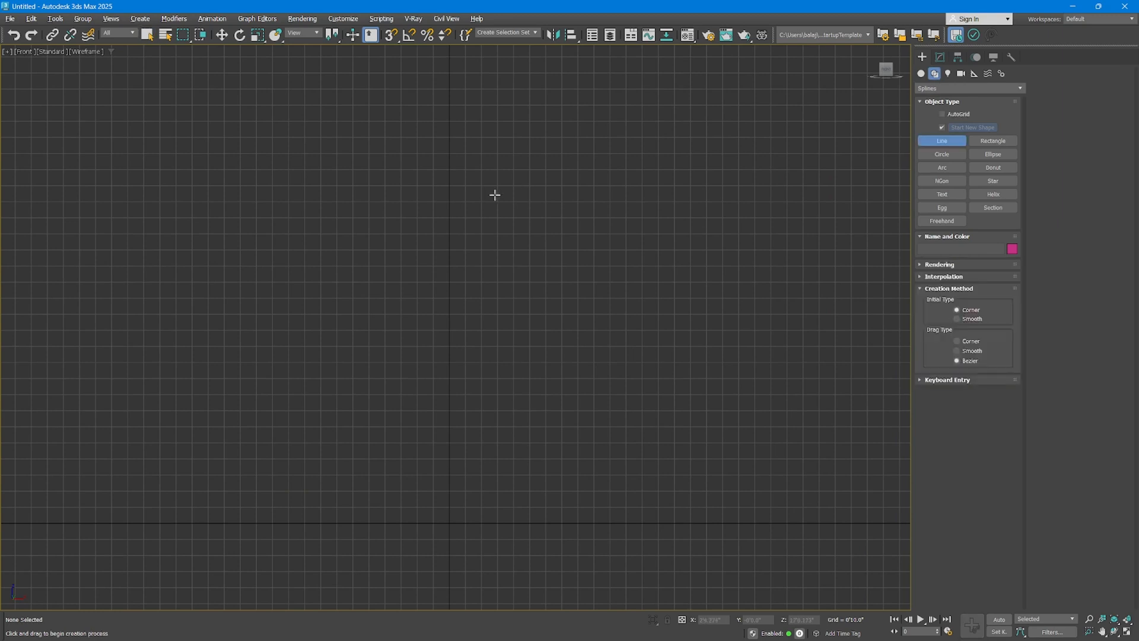
{"action": "left_click", "coordinate": [206, 237]}
{"action": "left_click", "coordinate": [552, 206]}
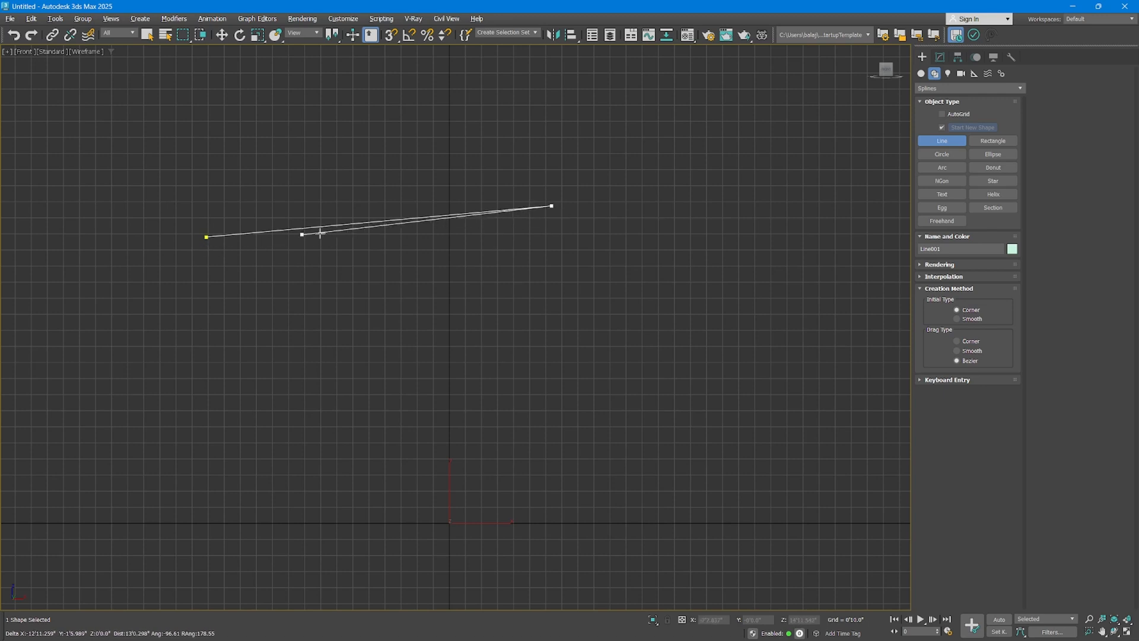
{"action": "left_click", "coordinate": [527, 369]}
{"action": "left_click", "coordinate": [698, 350]}
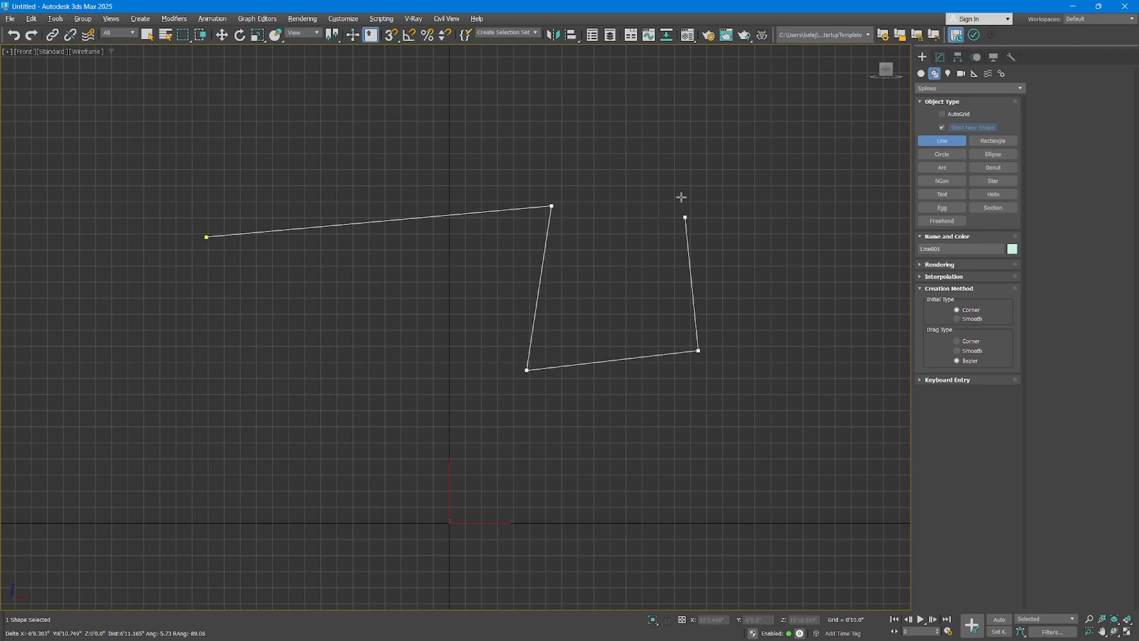
{"action": "left_click", "coordinate": [671, 166]}
{"action": "left_click", "coordinate": [804, 175]}
{"action": "left_click", "coordinate": [710, 77]}
{"action": "left_click", "coordinate": [438, 122]}
{"action": "left_click", "coordinate": [200, 112]}
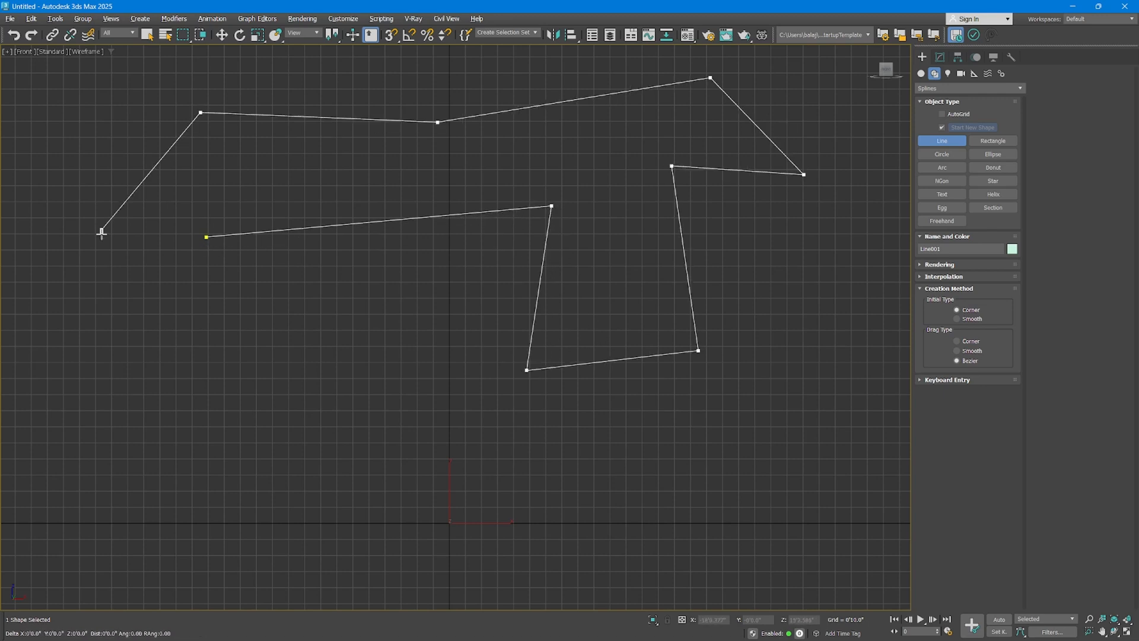
{"action": "left_click", "coordinate": [102, 229]}
{"action": "left_click", "coordinate": [113, 383]}
{"action": "left_click", "coordinate": [244, 323]}
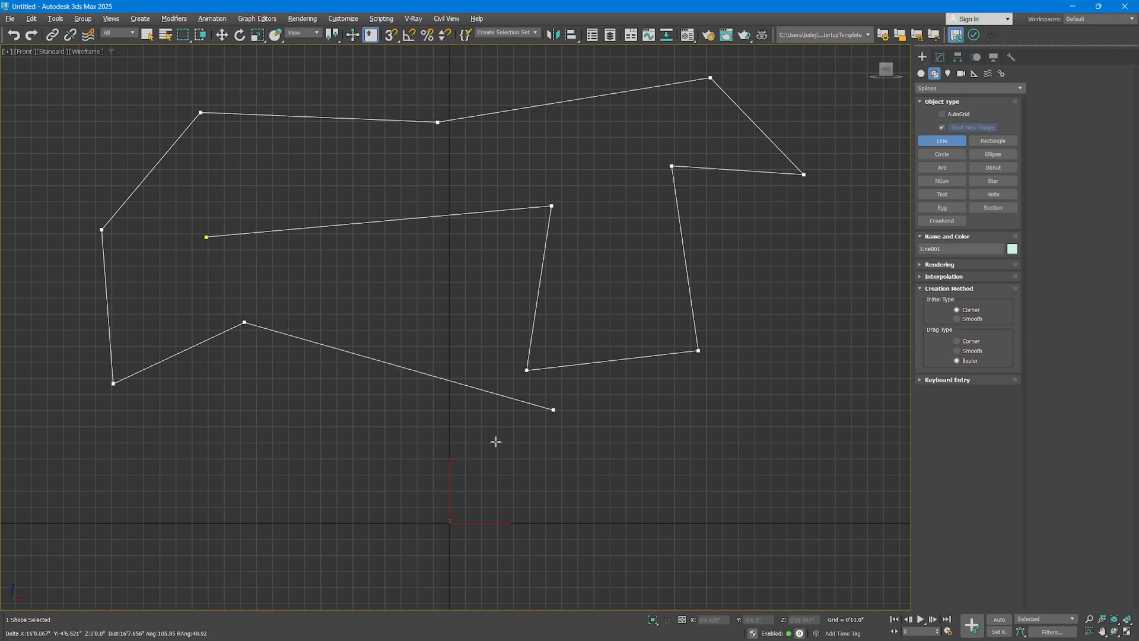
{"action": "left_click", "coordinate": [336, 472]}
{"action": "left_click", "coordinate": [235, 544]}
{"action": "left_click", "coordinate": [508, 564]}
{"action": "left_click", "coordinate": [423, 378]}
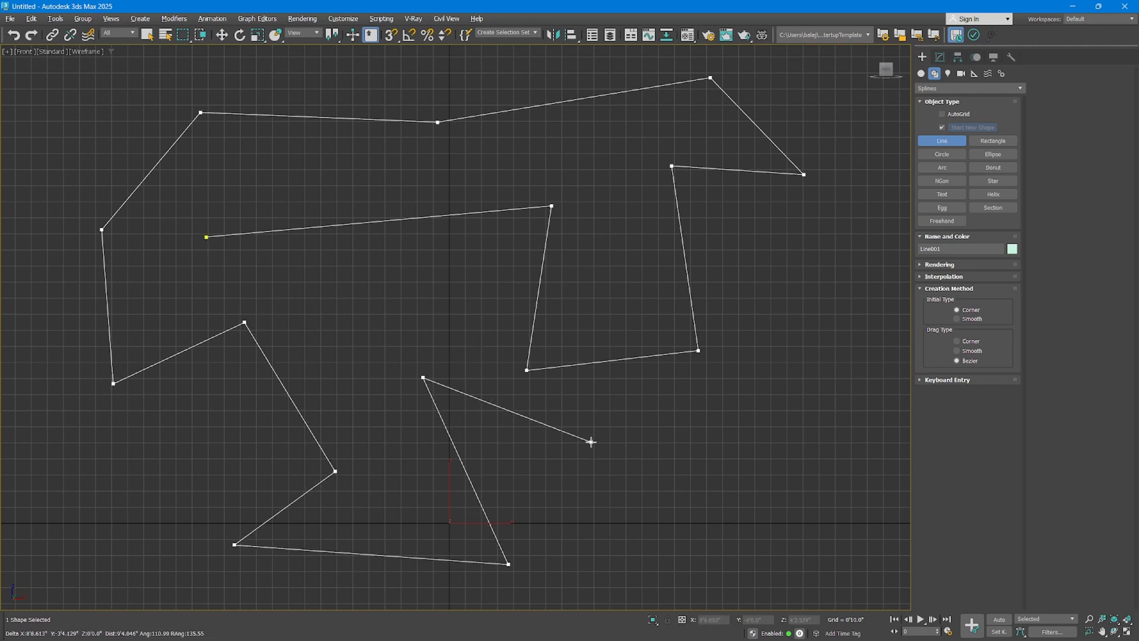
{"action": "right_click", "coordinate": [718, 434]}
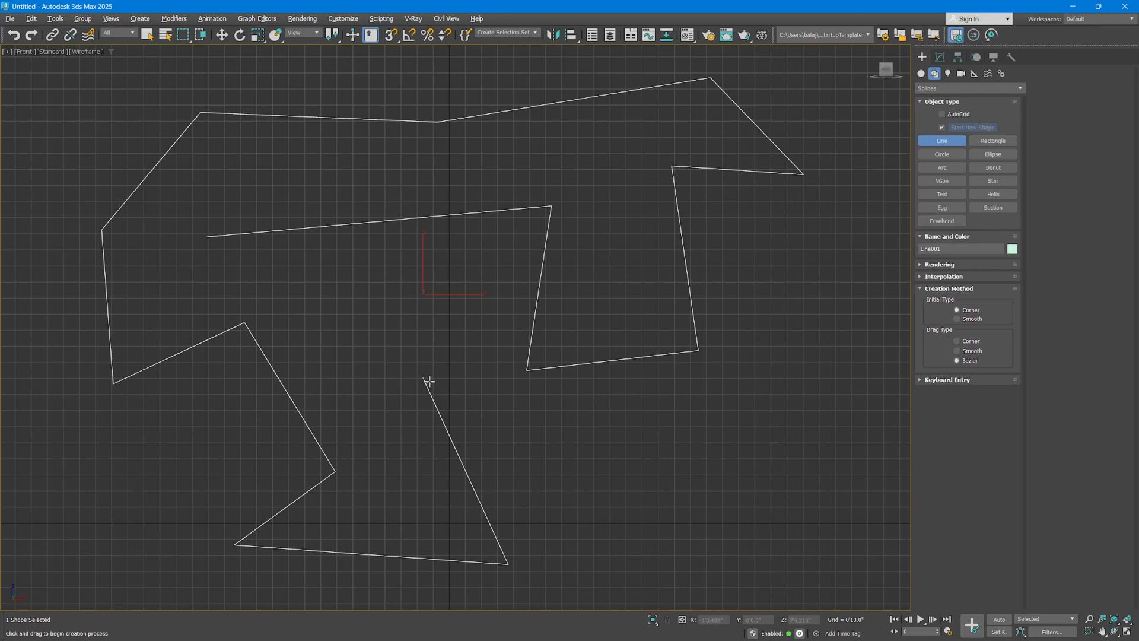
{"action": "right_click", "coordinate": [795, 254]}
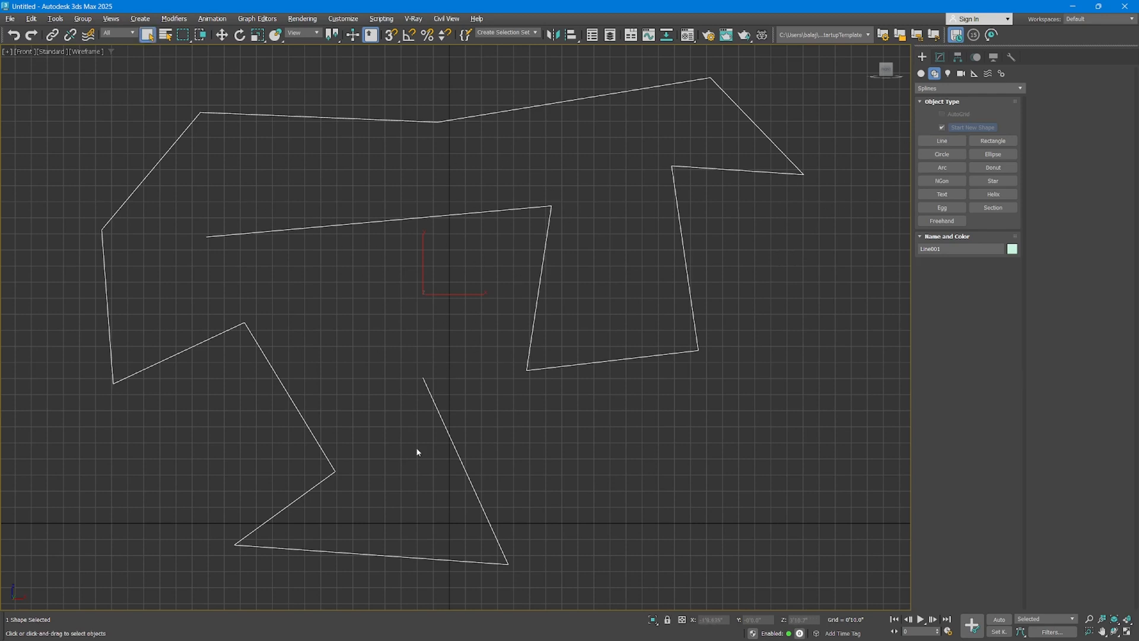
At Vertex level, select the inward corner at the zigzag line's lower left and examine it up close.
{"action": "scroll", "coordinate": [417, 453], "scroll_direction": "down", "scroll_amount": 2}
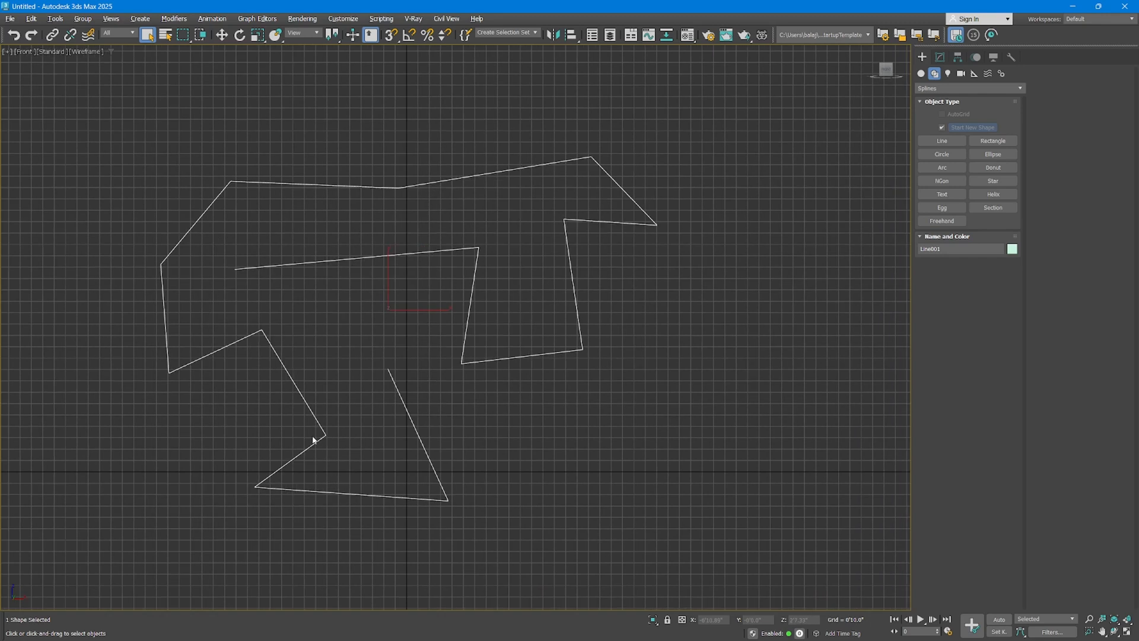
{"action": "scroll", "coordinate": [321, 438], "scroll_direction": "up", "scroll_amount": 2}
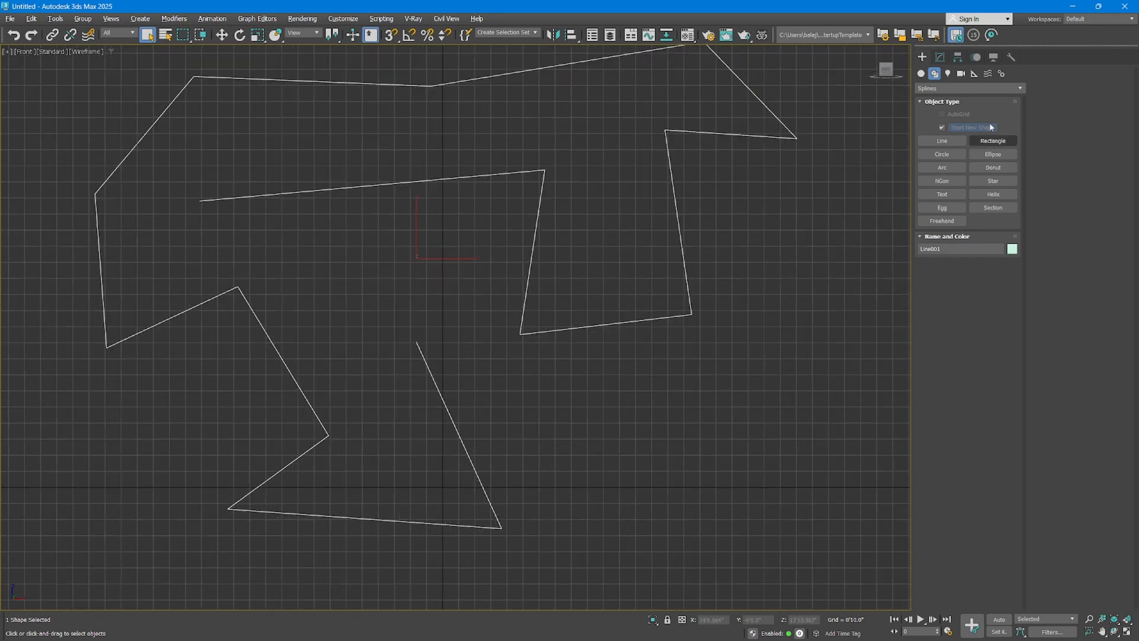
{"action": "left_click", "coordinate": [939, 56]}
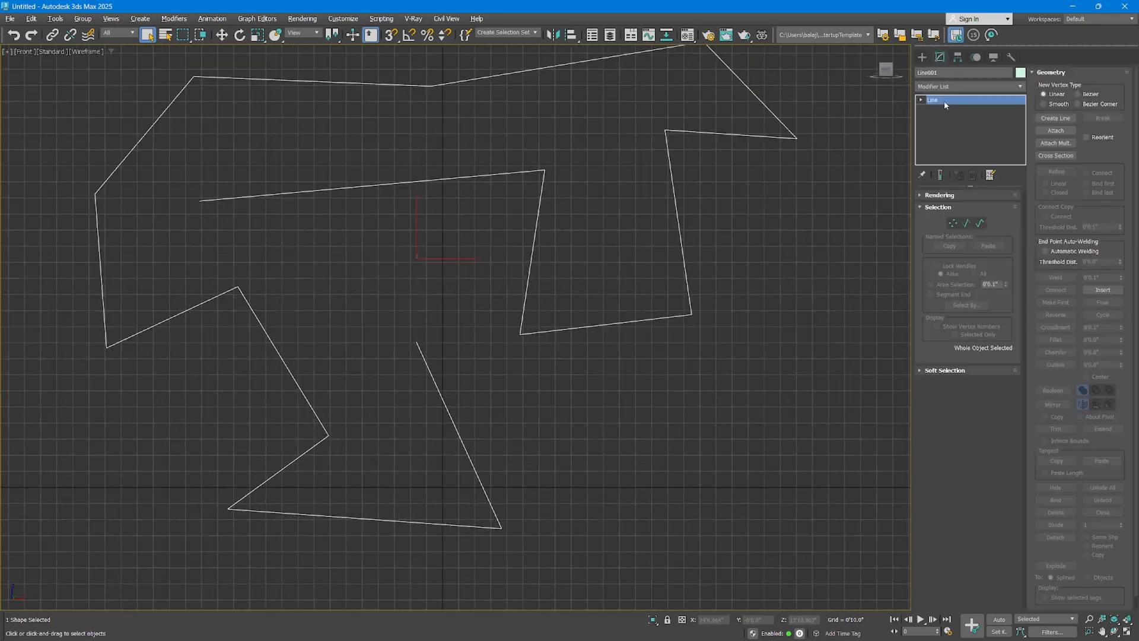
{"action": "left_click", "coordinate": [953, 224]}
{"action": "left_click_drag", "start_coordinate": [313, 473], "coordinate": [313, 472]}
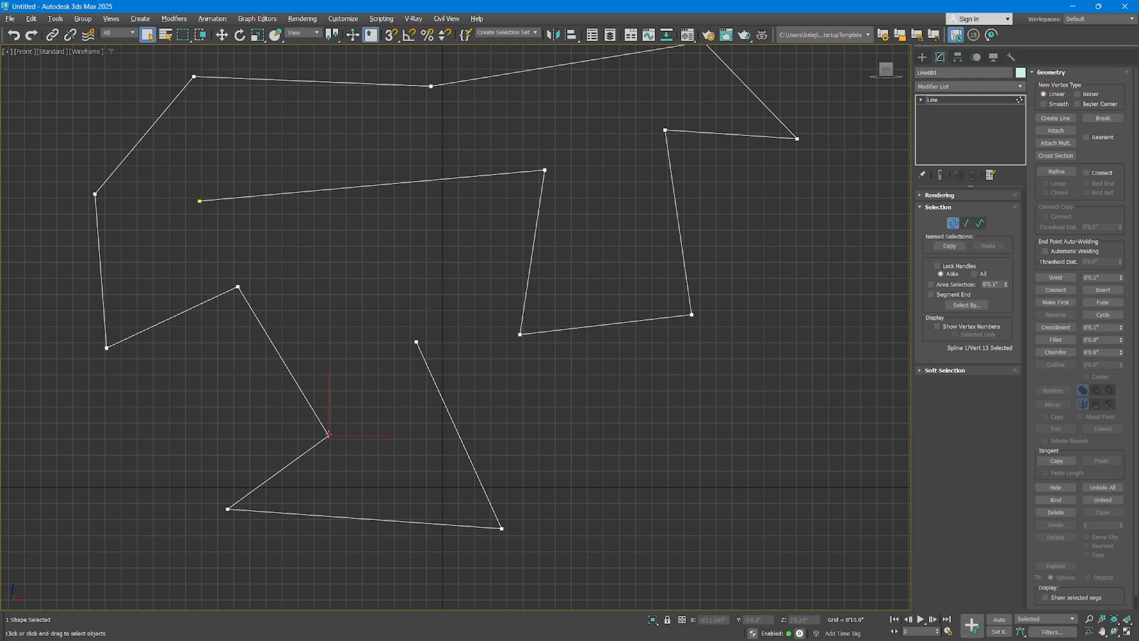
{"action": "scroll", "coordinate": [308, 464], "scroll_direction": "up", "scroll_amount": 3}
{"action": "middle_click_drag", "start_coordinate": [321, 451], "coordinate": [402, 442]}
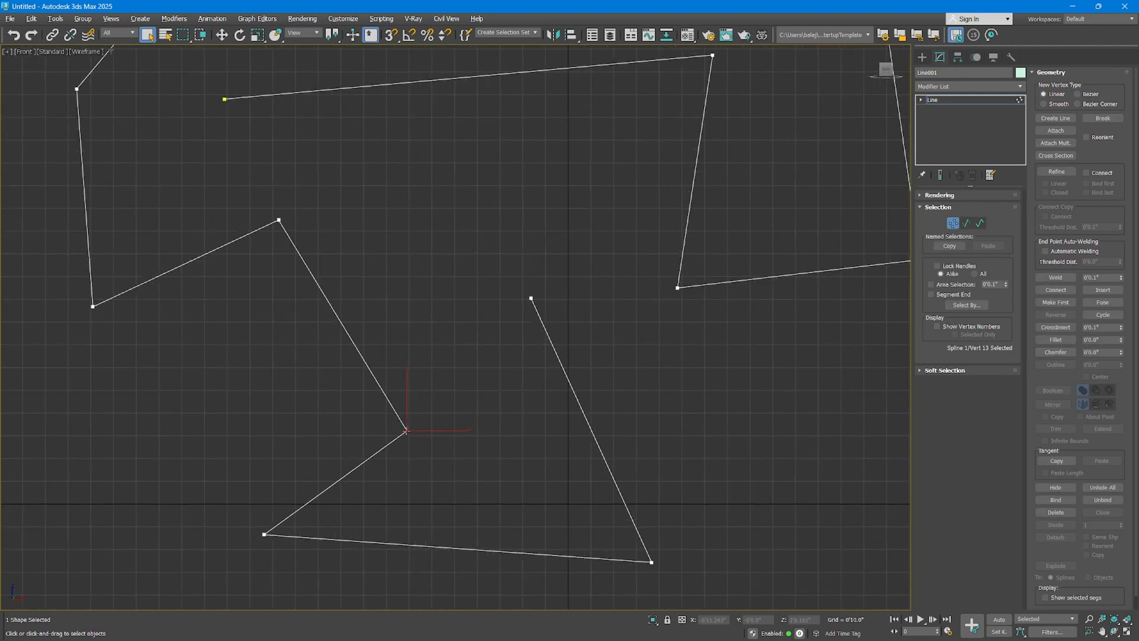
Draw a second Line spline with Smooth initial type as an open, winding curve of twelve vertices beside the zigzag line.
{"action": "left_click", "coordinate": [938, 100]}
{"action": "left_click", "coordinate": [922, 58]}
{"action": "left_click", "coordinate": [942, 141]}
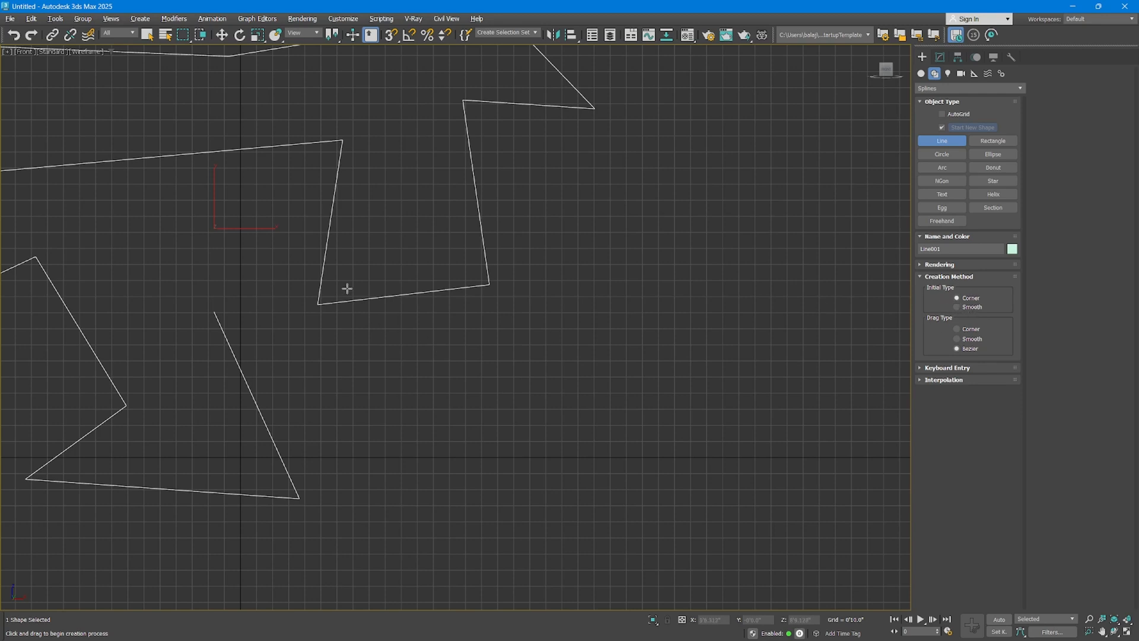
{"action": "left_click", "coordinate": [957, 307]}
{"action": "left_click", "coordinate": [392, 395]}
{"action": "left_click", "coordinate": [533, 336]}
{"action": "left_click", "coordinate": [642, 424]}
{"action": "left_click", "coordinate": [744, 369]}
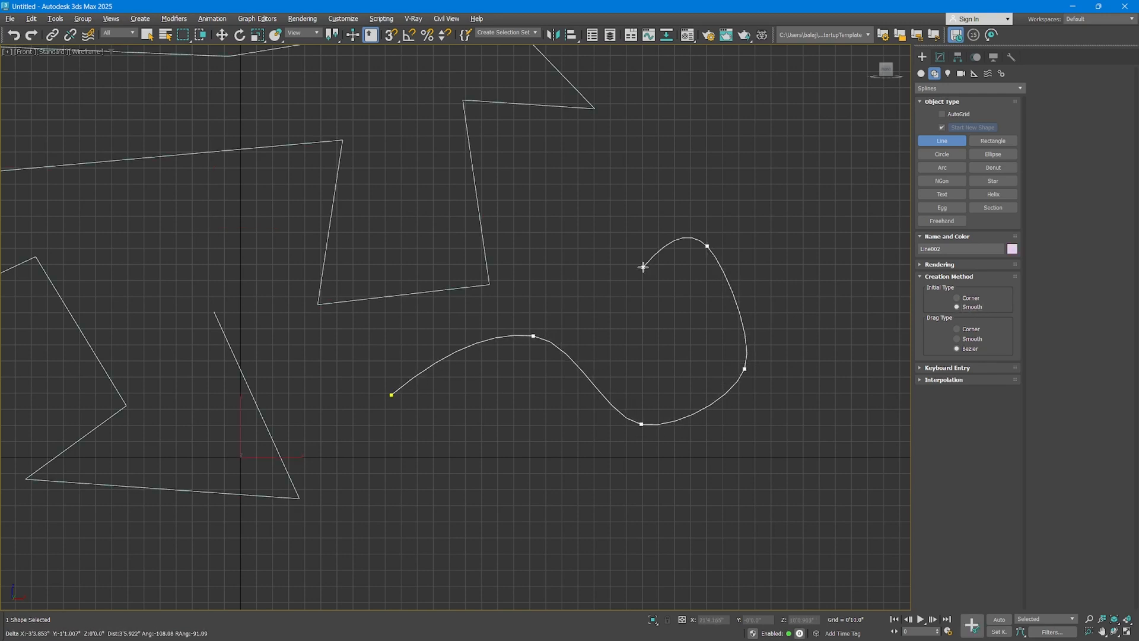
{"action": "left_click", "coordinate": [707, 246]}
{"action": "left_click", "coordinate": [613, 273]}
{"action": "left_click", "coordinate": [654, 137]}
{"action": "left_click", "coordinate": [797, 153]}
{"action": "left_click", "coordinate": [846, 327]}
{"action": "left_click", "coordinate": [725, 446]}
{"action": "left_click", "coordinate": [806, 527]}
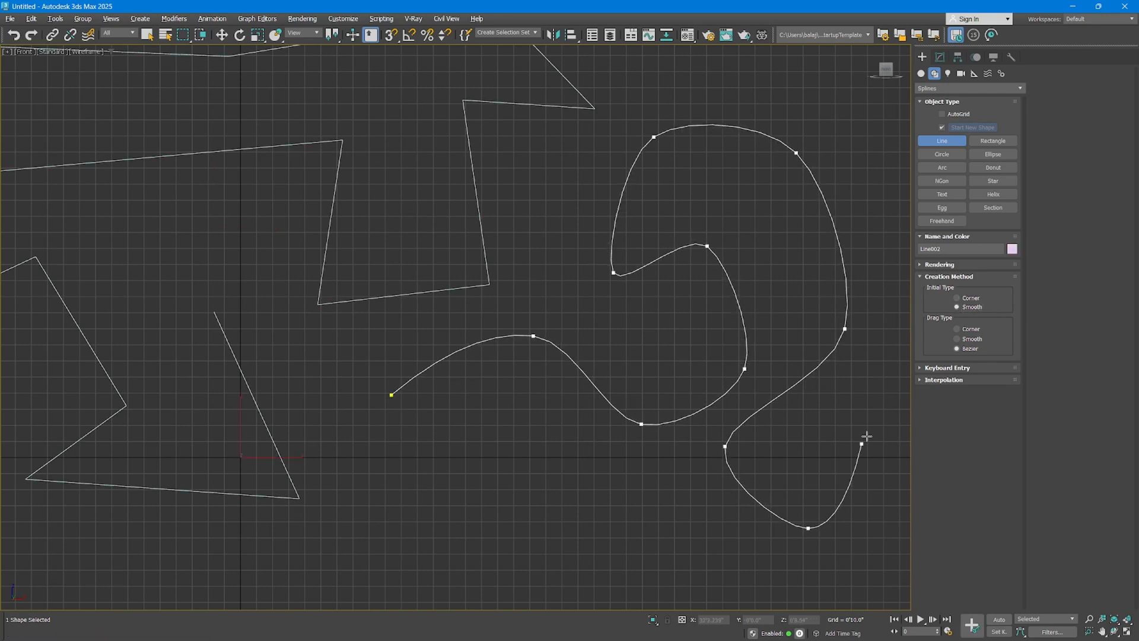
{"action": "left_click", "coordinate": [879, 413]}
{"action": "right_click", "coordinate": [847, 382]}
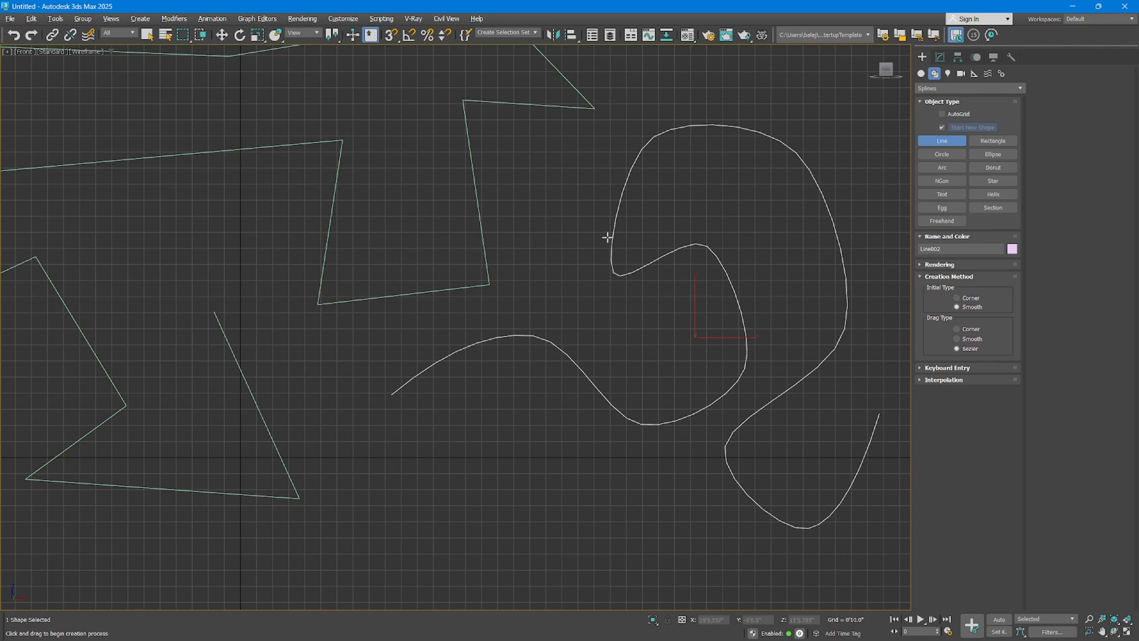
{"action": "right_click", "coordinate": [748, 276]}
Convert the winding curve's fifth vertex, on its inner bend, to Bezier, move it down and lengthen its tangent handles.
{"action": "left_click", "coordinate": [940, 57]}
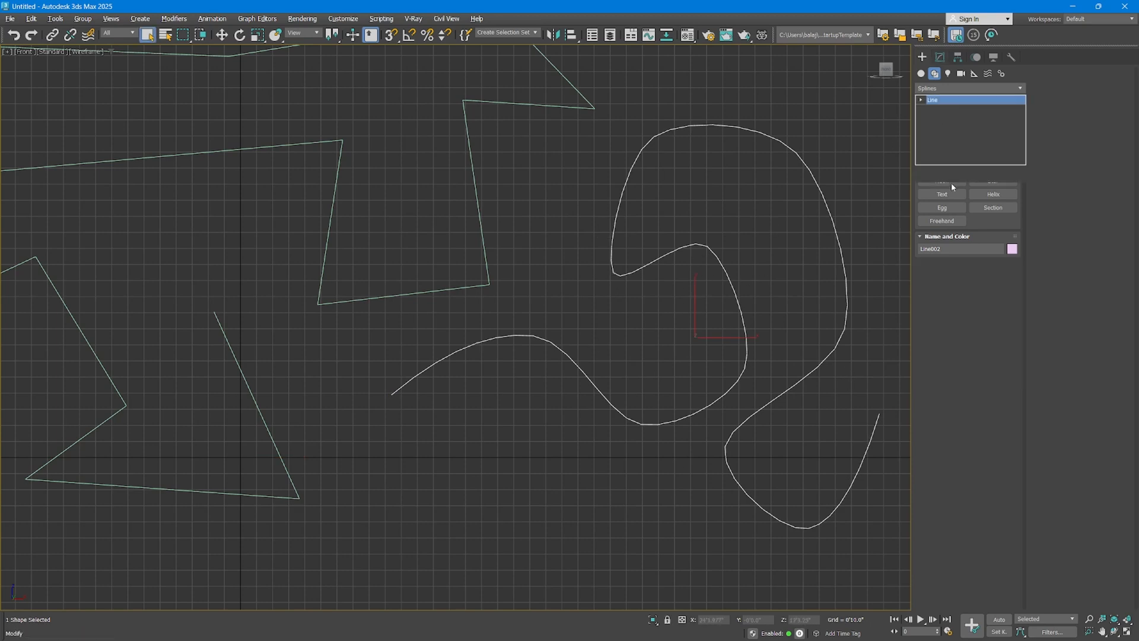
{"action": "left_click", "coordinate": [953, 223]}
{"action": "left_click", "coordinate": [696, 244]}
{"action": "scroll", "coordinate": [694, 246], "scroll_direction": "up", "scroll_amount": 2}
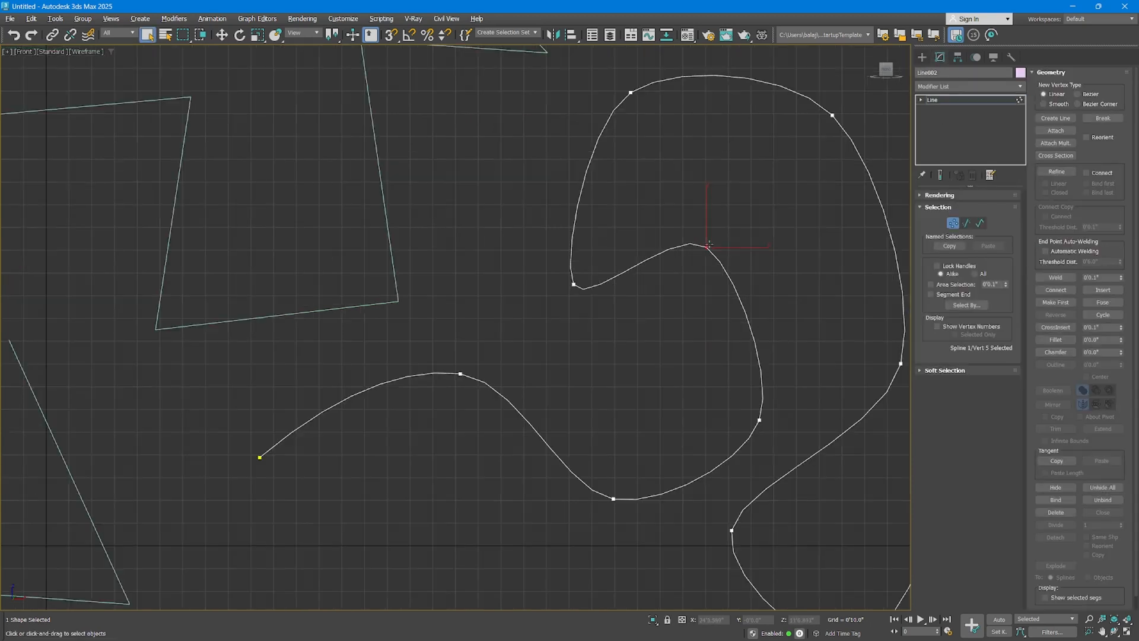
{"action": "scroll", "coordinate": [708, 246], "scroll_direction": "up", "scroll_amount": 2}
{"action": "scroll", "coordinate": [636, 286], "scroll_direction": "down", "scroll_amount": 4}
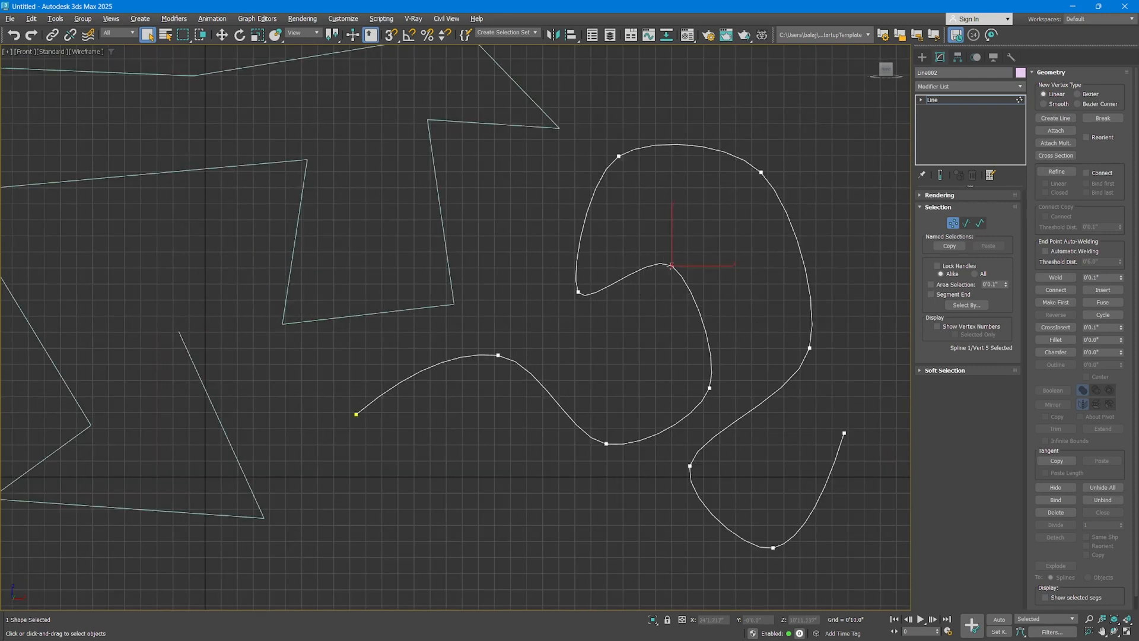
{"action": "right_click", "coordinate": [690, 285]}
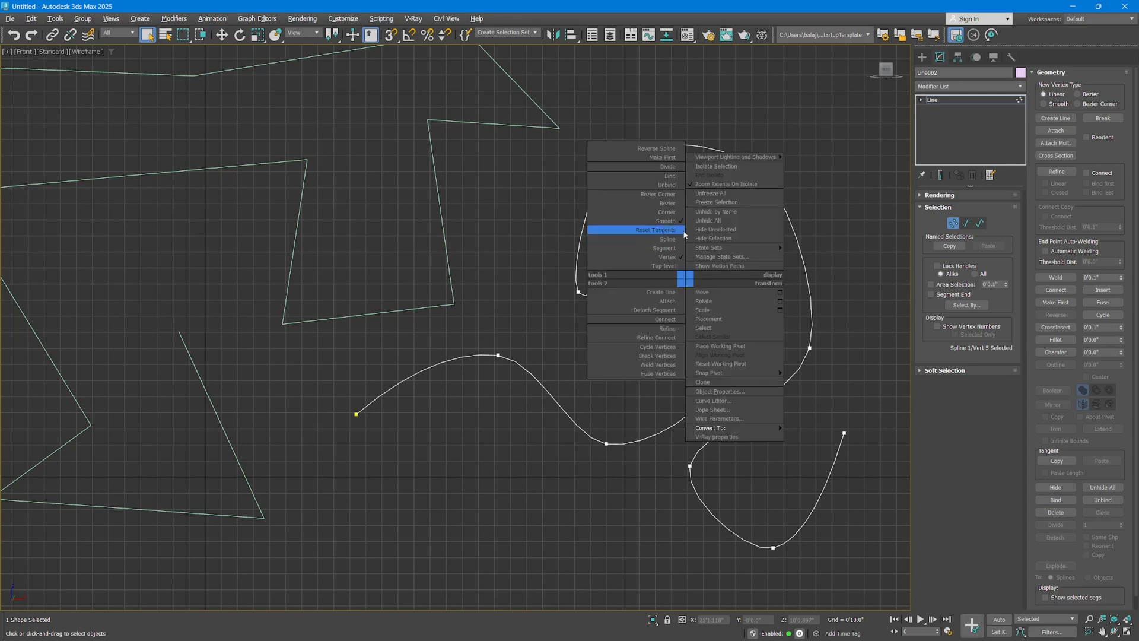
{"action": "left_click", "coordinate": [676, 195]}
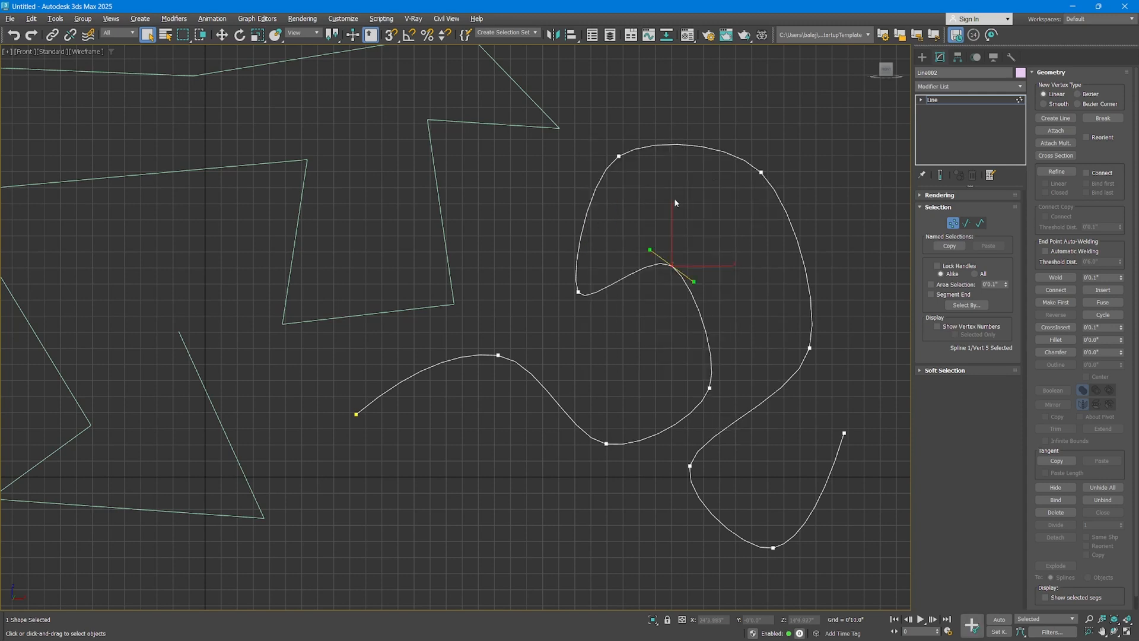
{"action": "scroll", "coordinate": [659, 261], "scroll_direction": "up", "scroll_amount": 3}
{"action": "key", "text": "w"}
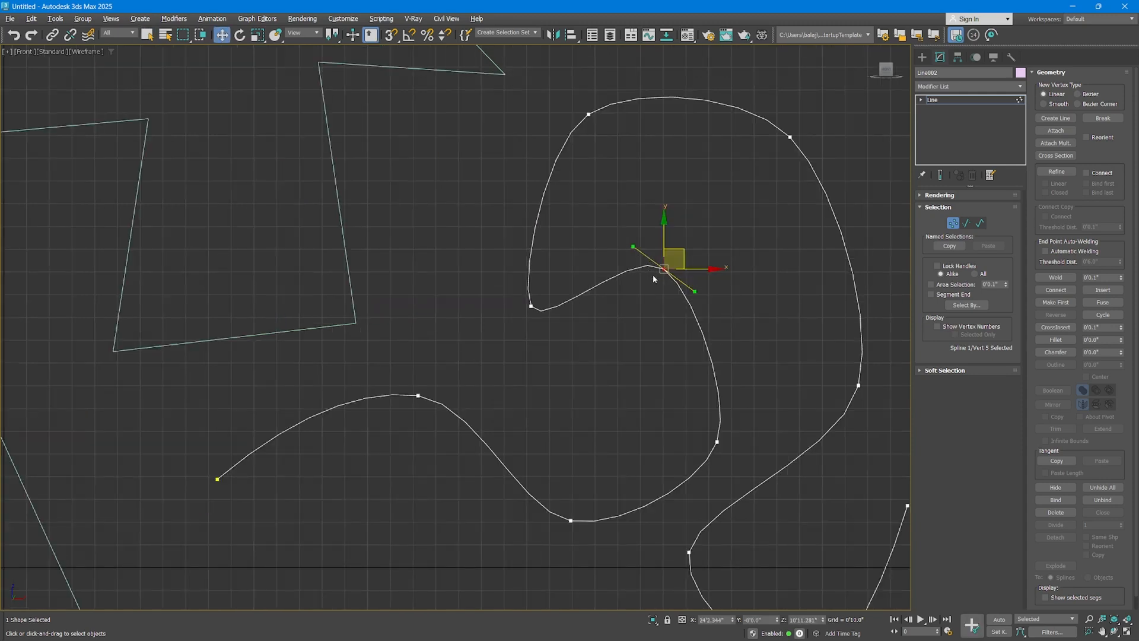
{"action": "left_click_drag", "start_coordinate": [696, 292], "coordinate": [668, 309]}
{"action": "key", "text": "r"}
{"action": "key", "text": "w"}
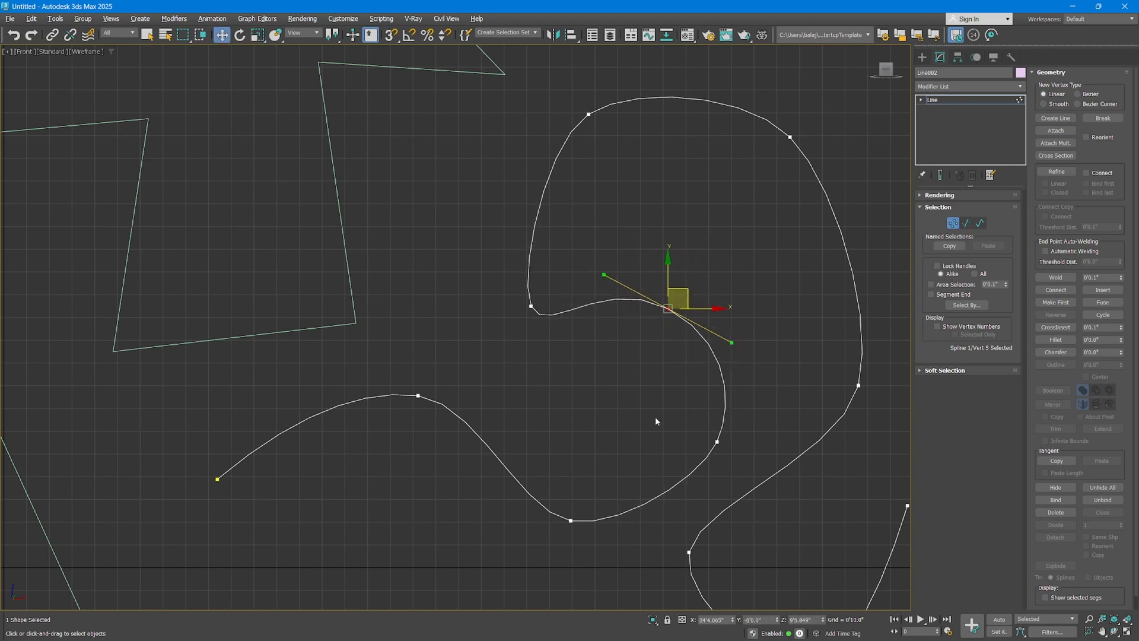
Convert the third vertex at the bottom of the curve's first dip to Bezier, raise it slightly and adjust its handles.
{"action": "left_click", "coordinate": [571, 520]}
{"action": "right_click", "coordinate": [593, 455]}
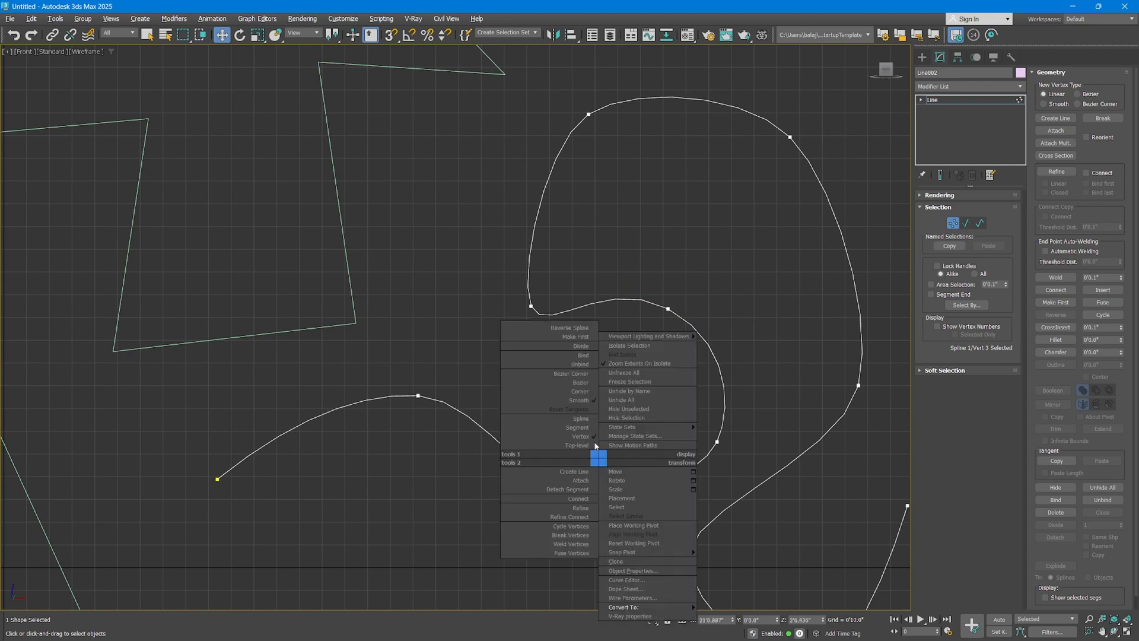
{"action": "left_click", "coordinate": [588, 374]}
{"action": "left_click_drag", "start_coordinate": [628, 506], "coordinate": [658, 510]}
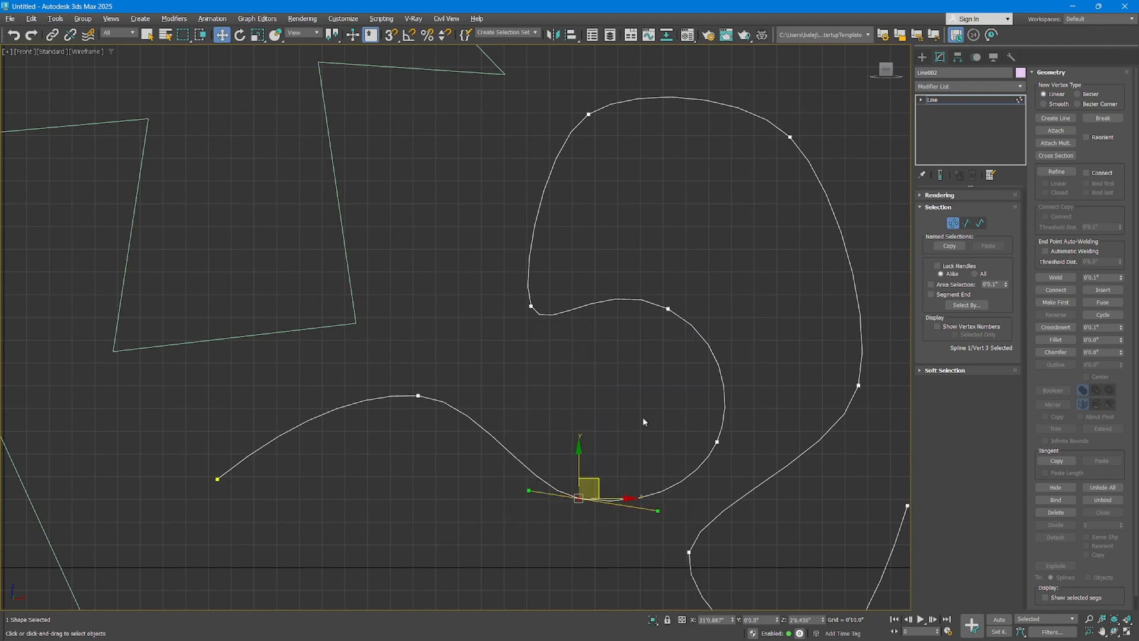
Convert the tight sixth vertex to Bezier, move it up and outward, and lengthen its handles to round the bend.
{"action": "left_click_drag", "start_coordinate": [493, 342], "coordinate": [493, 343]}
{"action": "right_click", "coordinate": [531, 306]}
{"action": "left_click", "coordinate": [492, 226]}
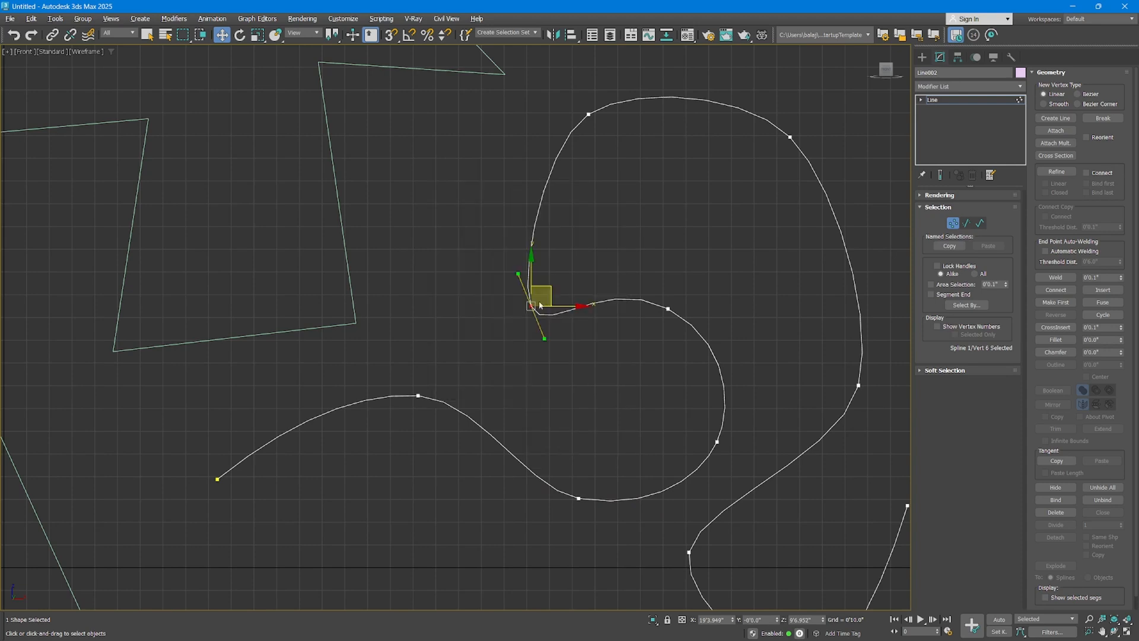
{"action": "left_click_drag", "start_coordinate": [549, 292], "coordinate": [531, 251]}
{"action": "left_click_drag", "start_coordinate": [525, 295], "coordinate": [553, 331]}
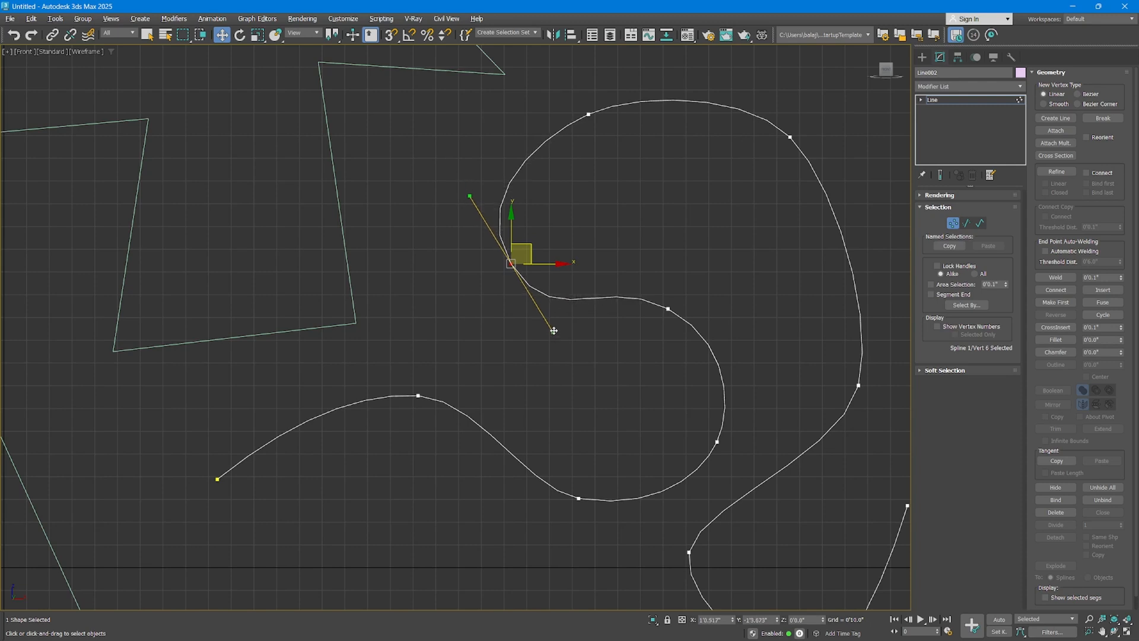
Move the smooth tenth vertex on the curve's lower bend slightly down and inward, and leave Vertex level.
{"action": "middle_click_drag", "start_coordinate": [622, 378], "coordinate": [473, 272]}
{"action": "scroll", "coordinate": [473, 272], "scroll_direction": "down", "scroll_amount": 2}
{"action": "left_click_drag", "start_coordinate": [495, 421], "coordinate": [493, 424]}
{"action": "left_click_drag", "start_coordinate": [540, 378], "coordinate": [566, 419]}
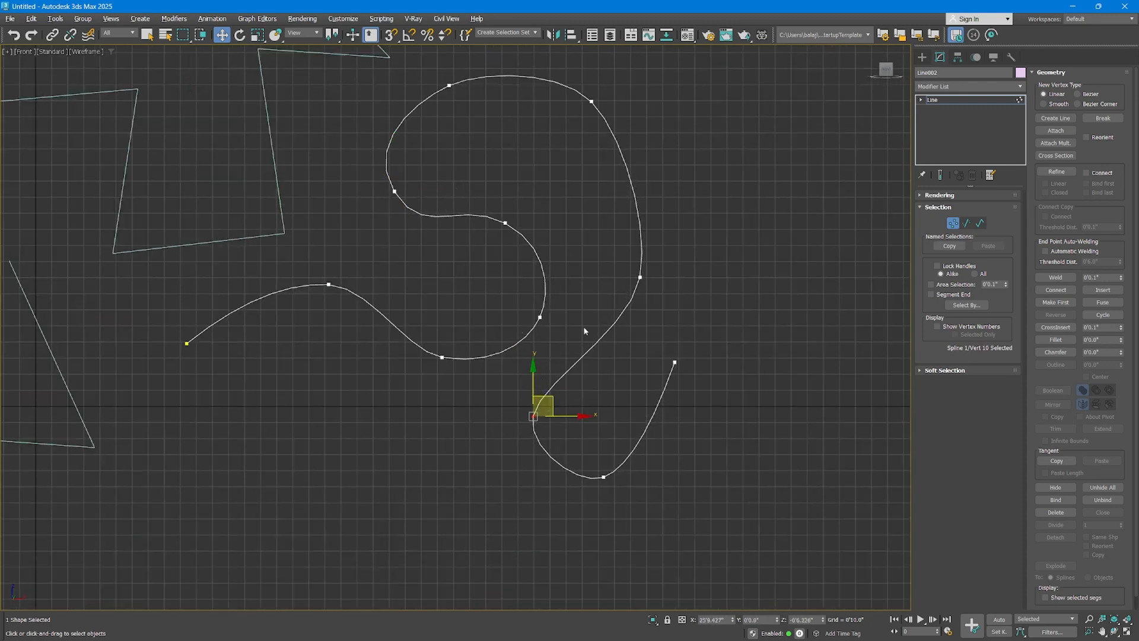
{"action": "left_click", "coordinate": [970, 103]}
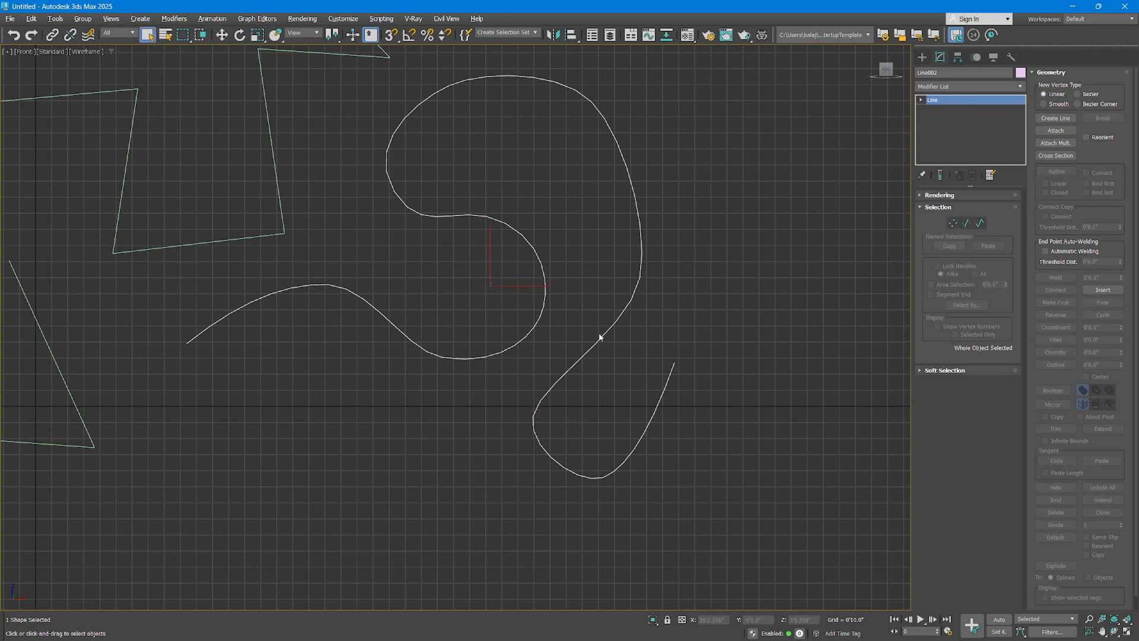
Select the curve's Bezier inner-bend vertex at Vertex level and review its available vertex types.
{"action": "key", "text": "1"}
{"action": "left_click", "coordinate": [502, 221]}
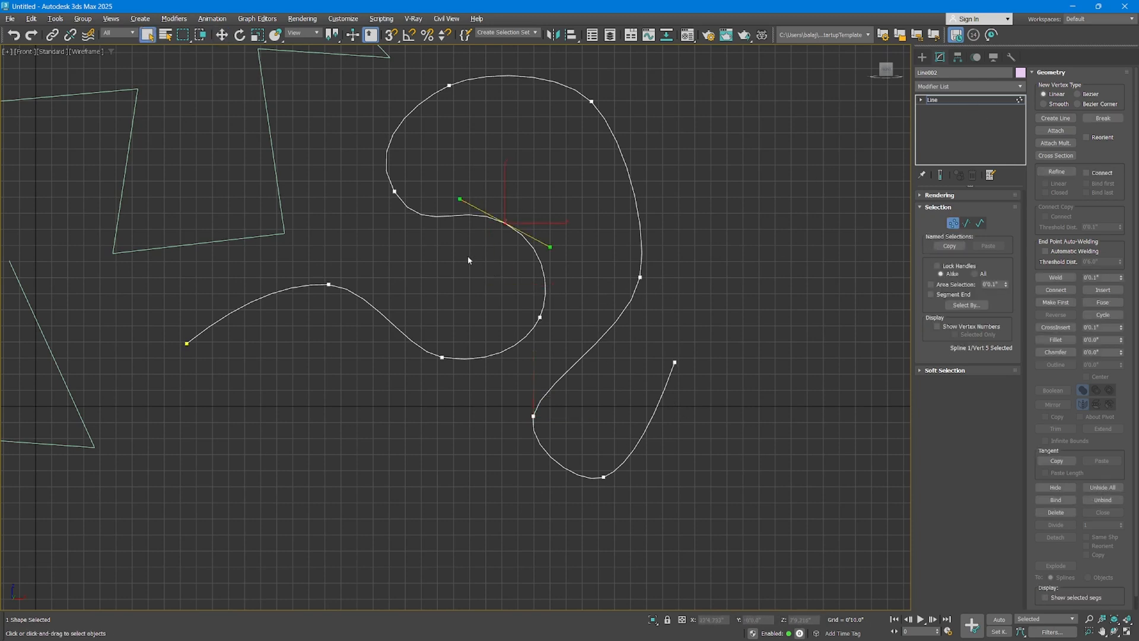
{"action": "right_click", "coordinate": [507, 225]}
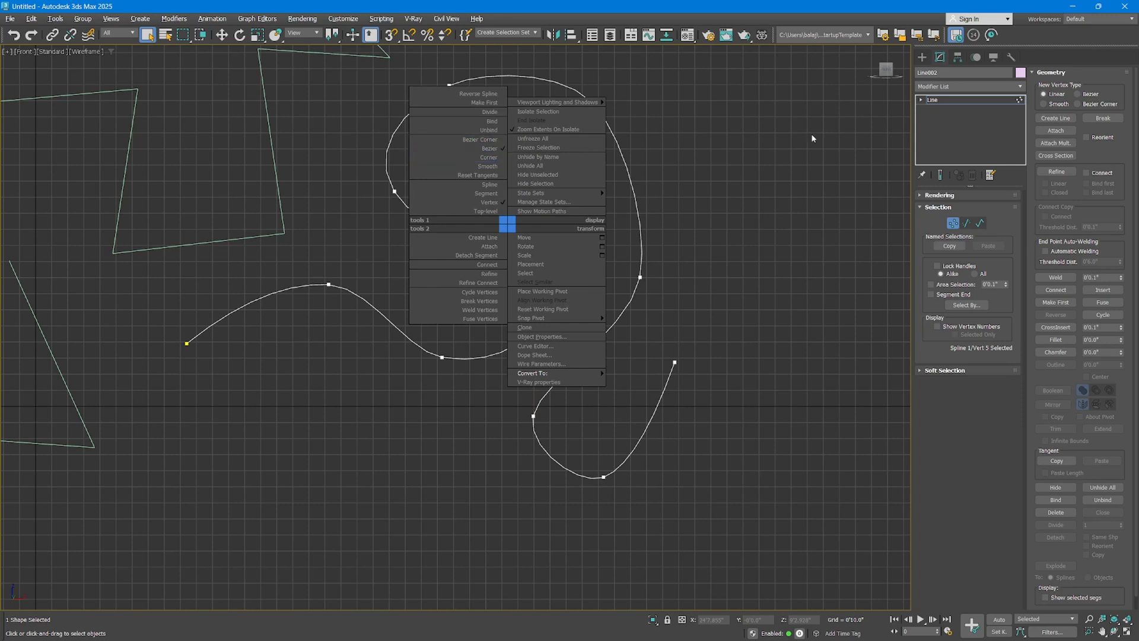
Draw a flat Ellipse spline about 8'5" wide and 0'9" high beside the winding curve.
{"action": "left_click", "coordinate": [922, 57]}
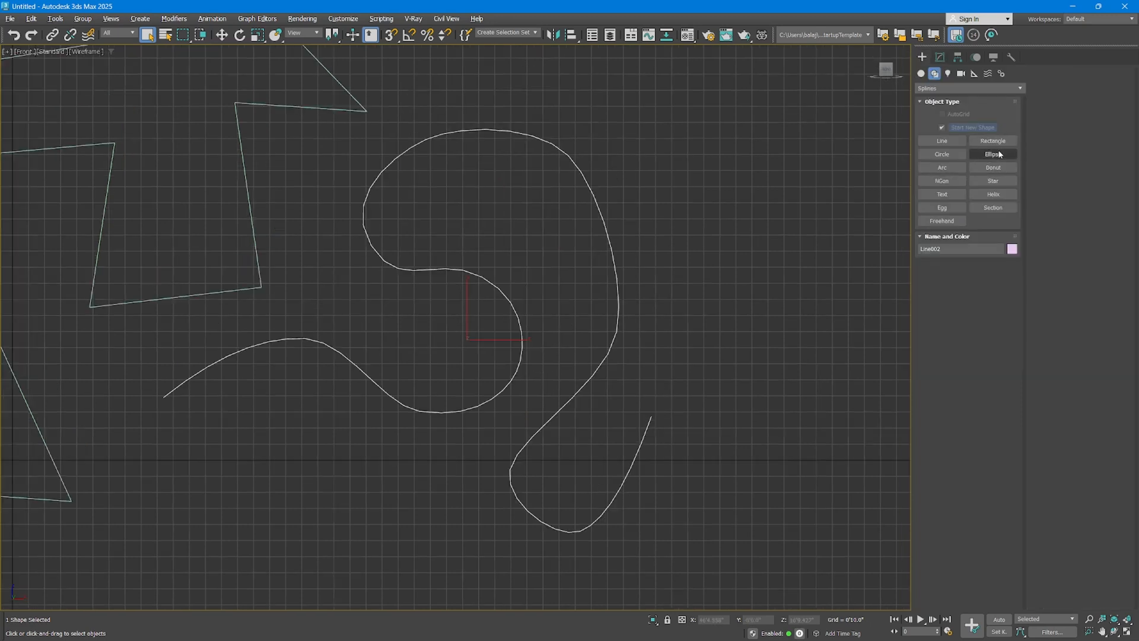
{"action": "left_click", "coordinate": [994, 154]}
{"action": "left_click_drag", "start_coordinate": [663, 265], "coordinate": [826, 252]}
{"action": "scroll", "coordinate": [766, 257], "scroll_direction": "up", "scroll_amount": 4}
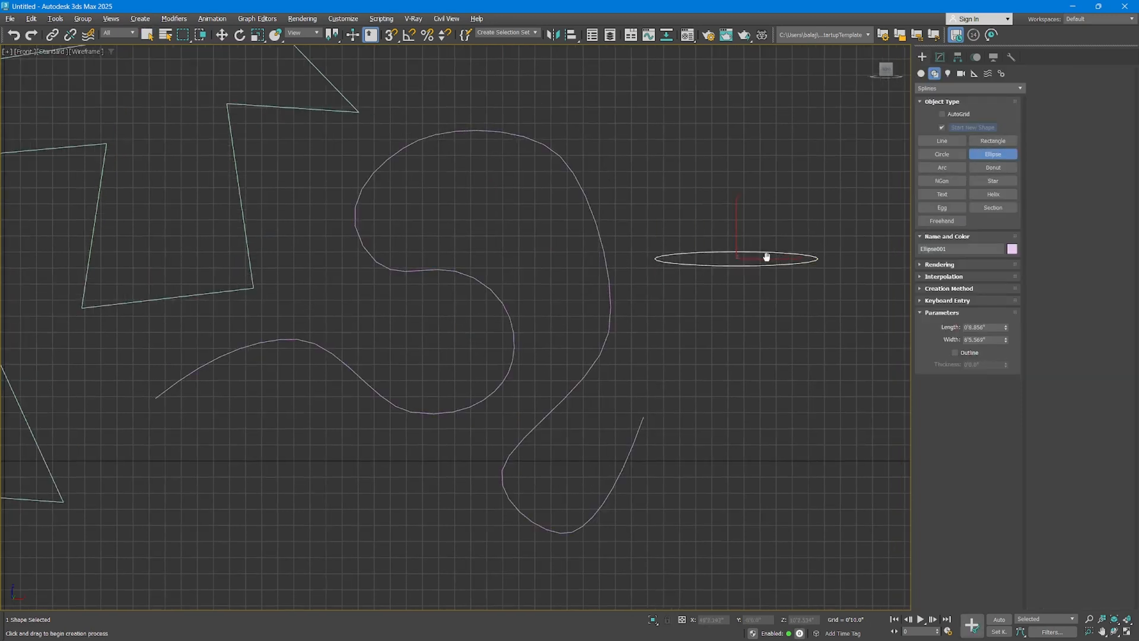
{"action": "middle_click_drag", "start_coordinate": [711, 259], "coordinate": [602, 288]}
Draw a Circle of about 1'8" radius below the flat ellipse and a round Ellipse about 2'2" across above it.
{"action": "left_click", "coordinate": [942, 154]}
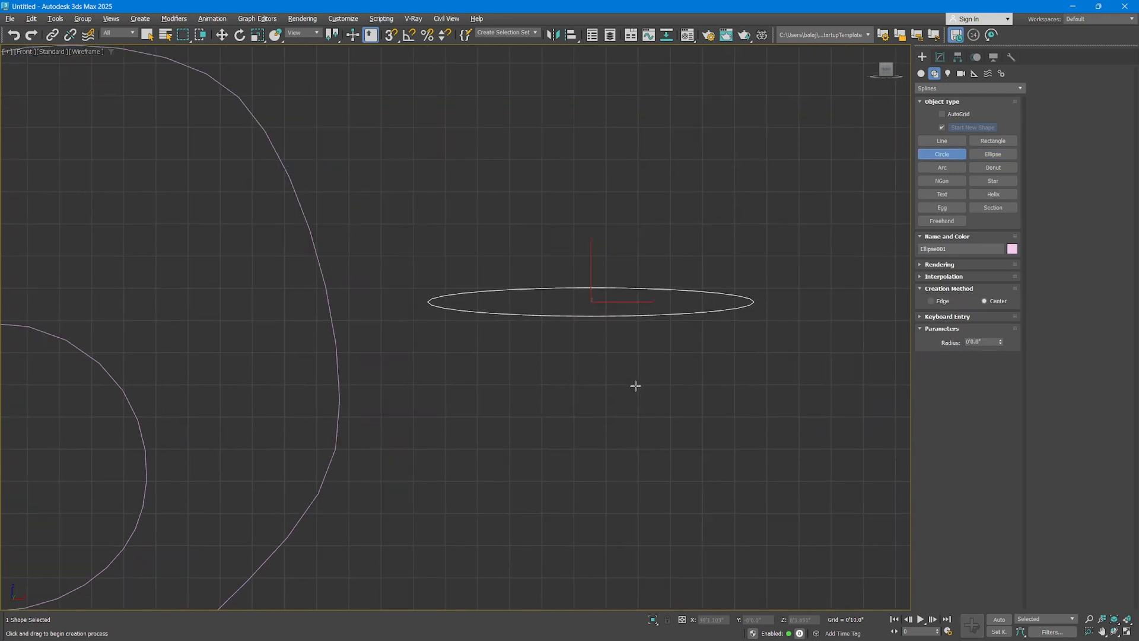
{"action": "left_click_drag", "start_coordinate": [636, 386], "coordinate": [679, 432]}
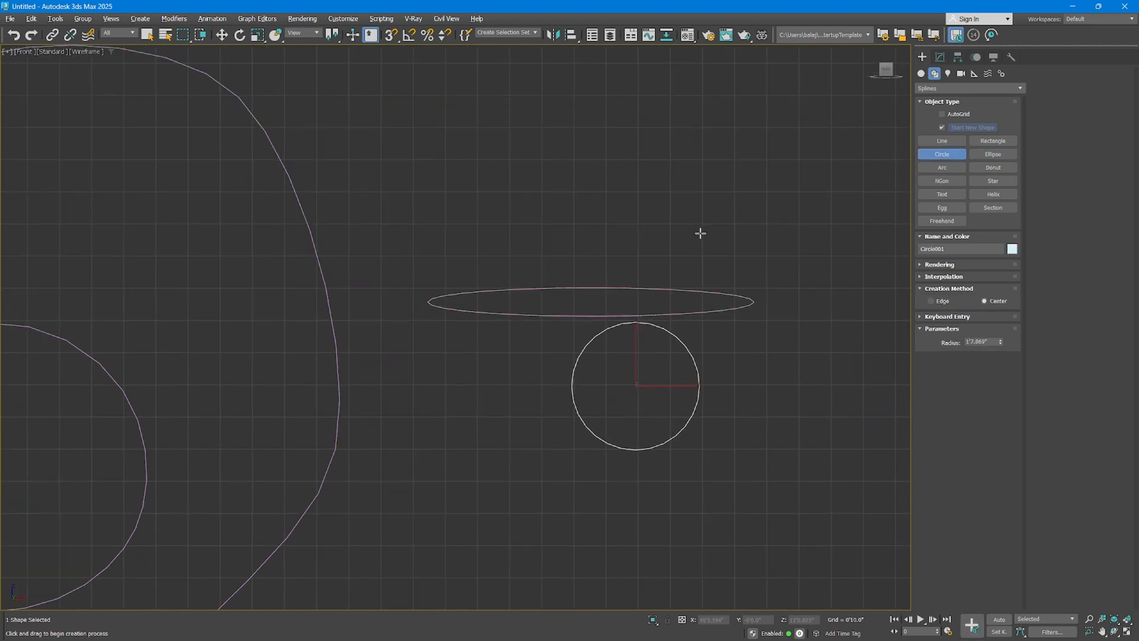
{"action": "left_click", "coordinate": [993, 153]}
{"action": "middle_click_drag", "start_coordinate": [580, 170], "coordinate": [528, 296]}
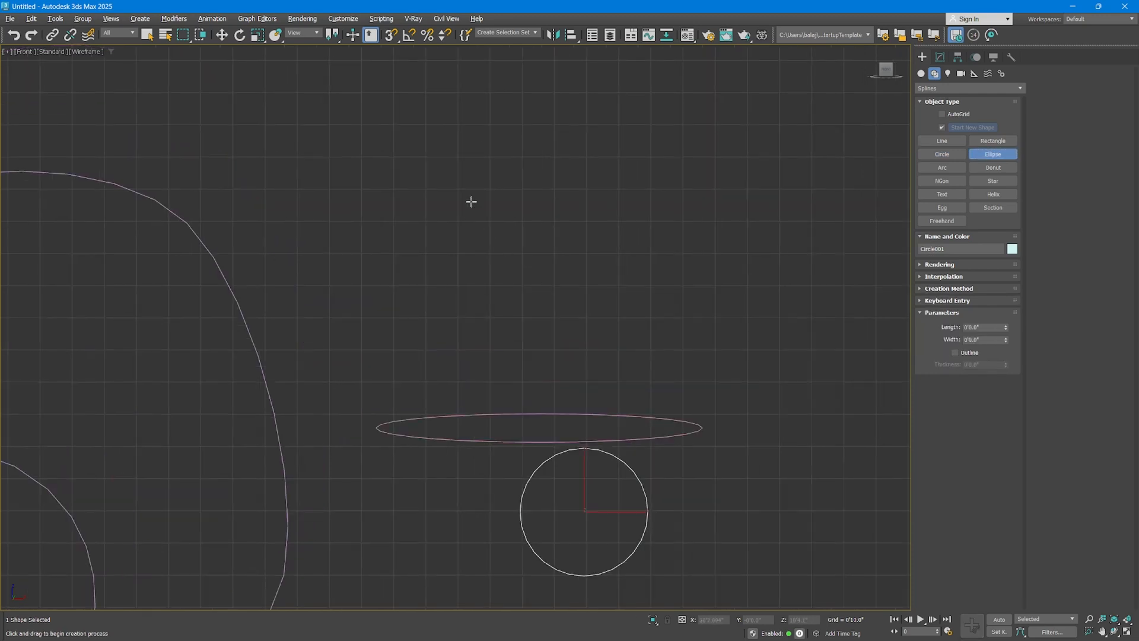
{"action": "left_click_drag", "start_coordinate": [472, 201], "coordinate": [557, 286]}
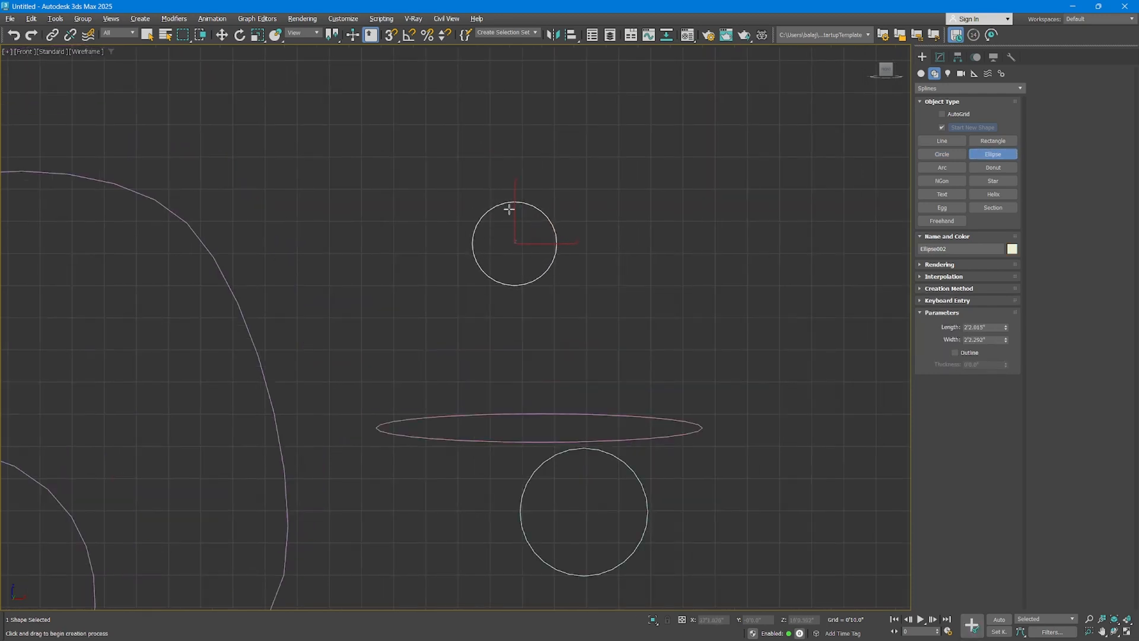
Draw an upward-bulging End-End-Middle Arc of about 4'6" radius between the round ellipse and the flat ellipse.
{"action": "left_click", "coordinate": [942, 167]}
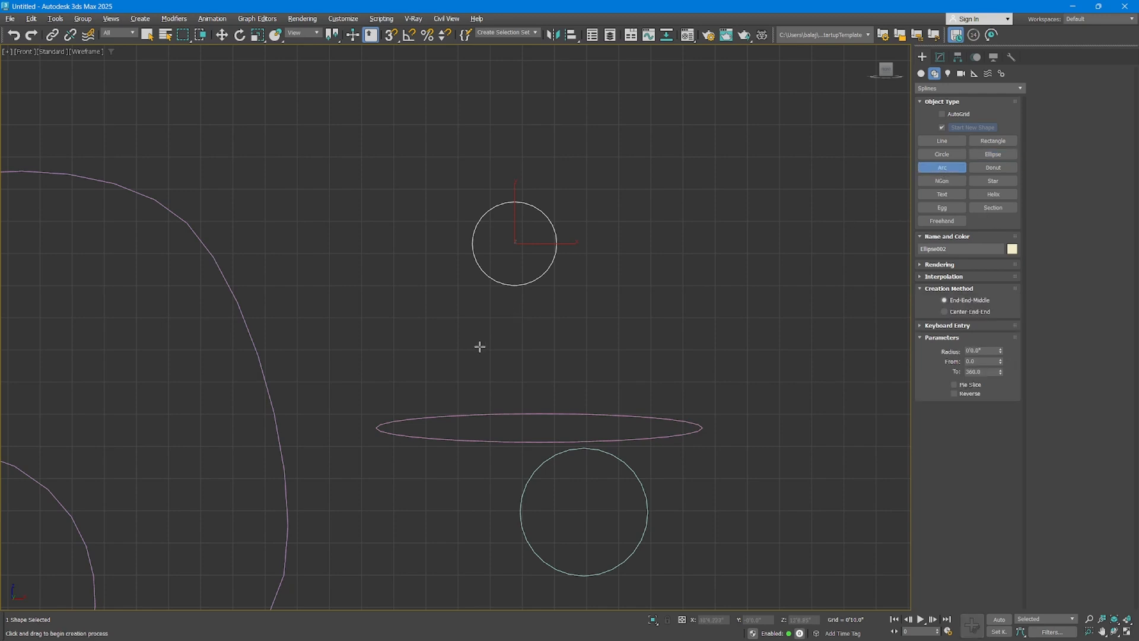
{"action": "left_click_drag", "start_coordinate": [480, 347], "coordinate": [777, 350]}
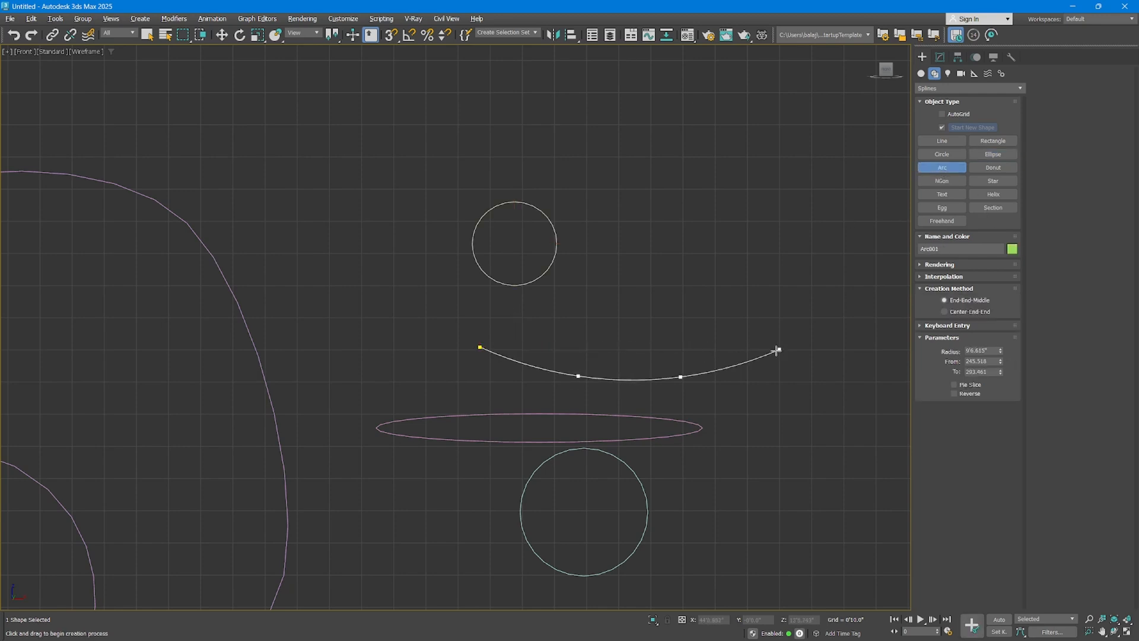
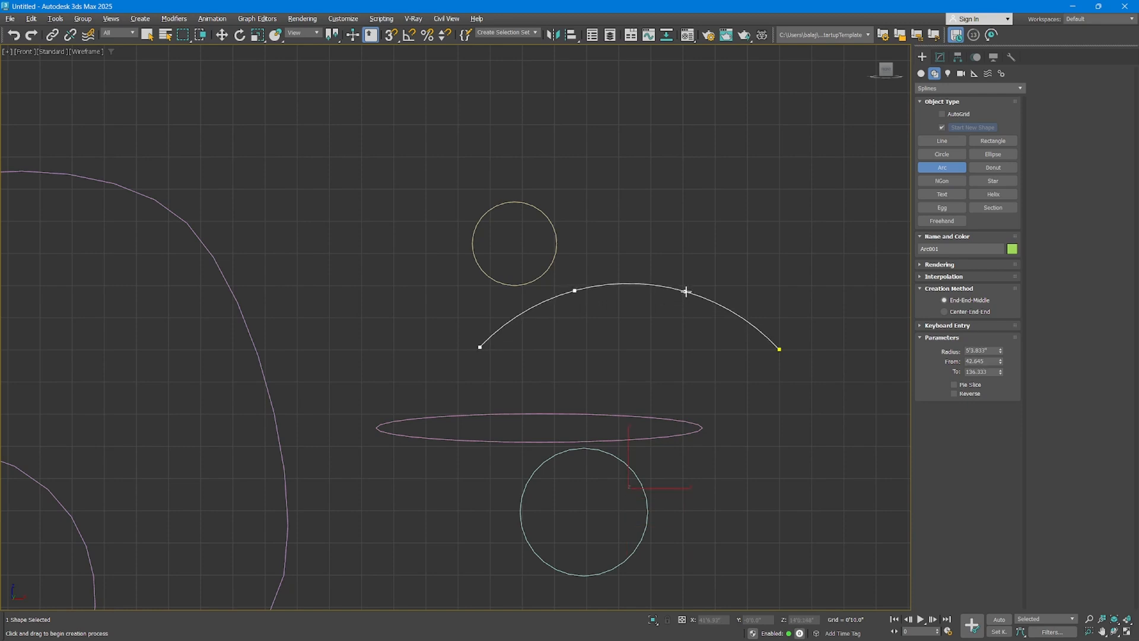
{"action": "left_click", "coordinate": [701, 277]}
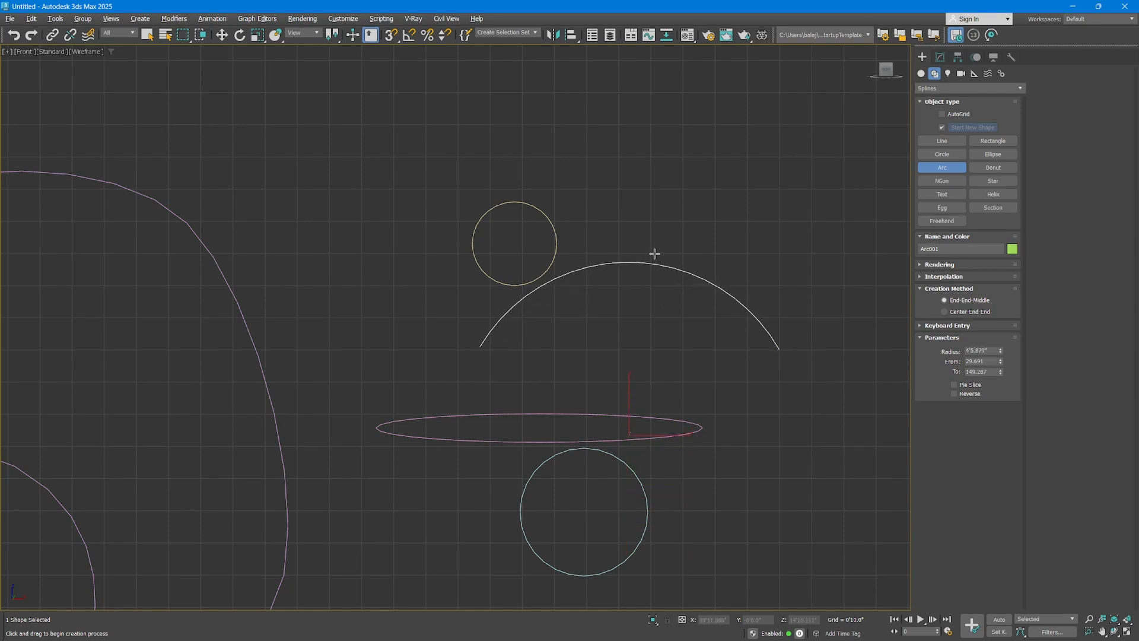
Draw a Rectangle about 8'10" long and 6'9" wide below the arc, and move its upper corner to the arc's end.
{"action": "middle_click_drag", "start_coordinate": [760, 348], "coordinate": [522, 326]}
{"action": "scroll", "coordinate": [467, 396], "scroll_direction": "down", "scroll_amount": 5}
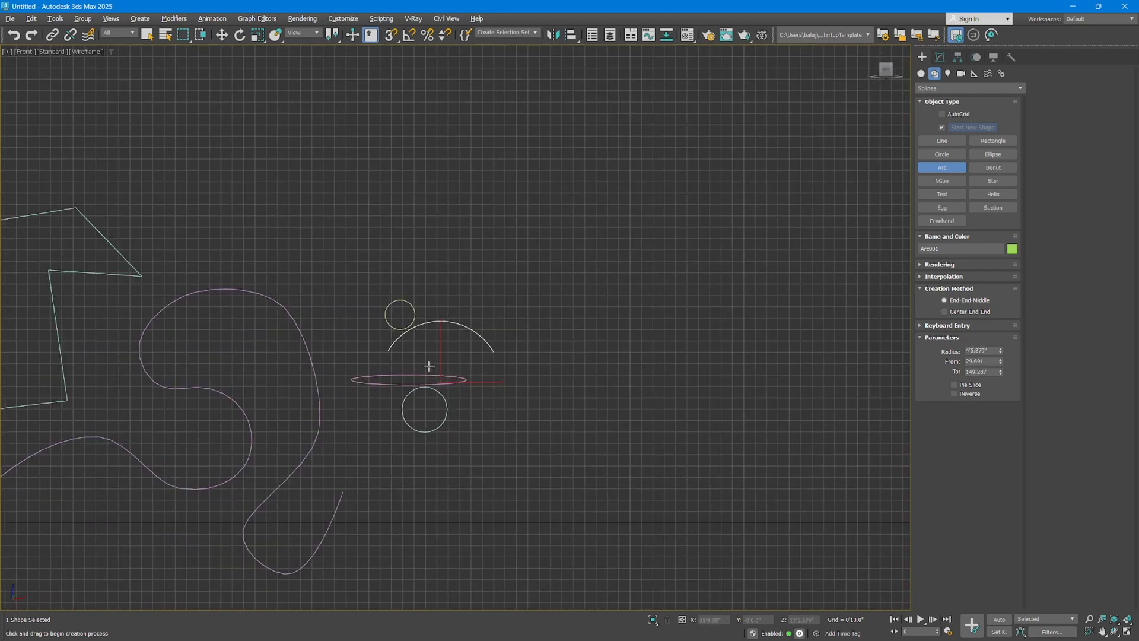
{"action": "left_click", "coordinate": [921, 73]}
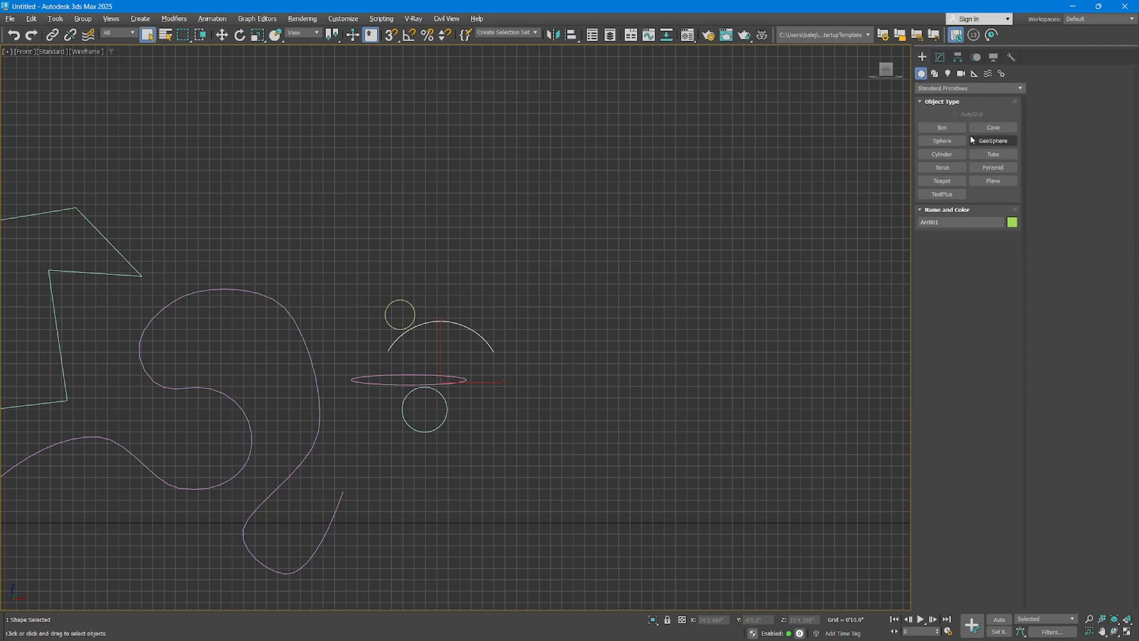
{"action": "left_click", "coordinate": [935, 73]}
{"action": "left_click", "coordinate": [990, 141]}
{"action": "scroll", "coordinate": [363, 443], "scroll_direction": "up", "scroll_amount": 5}
{"action": "left_click_drag", "start_coordinate": [654, 281], "coordinate": [468, 523]}
{"action": "scroll", "coordinate": [570, 423], "scroll_direction": "up", "scroll_amount": 3}
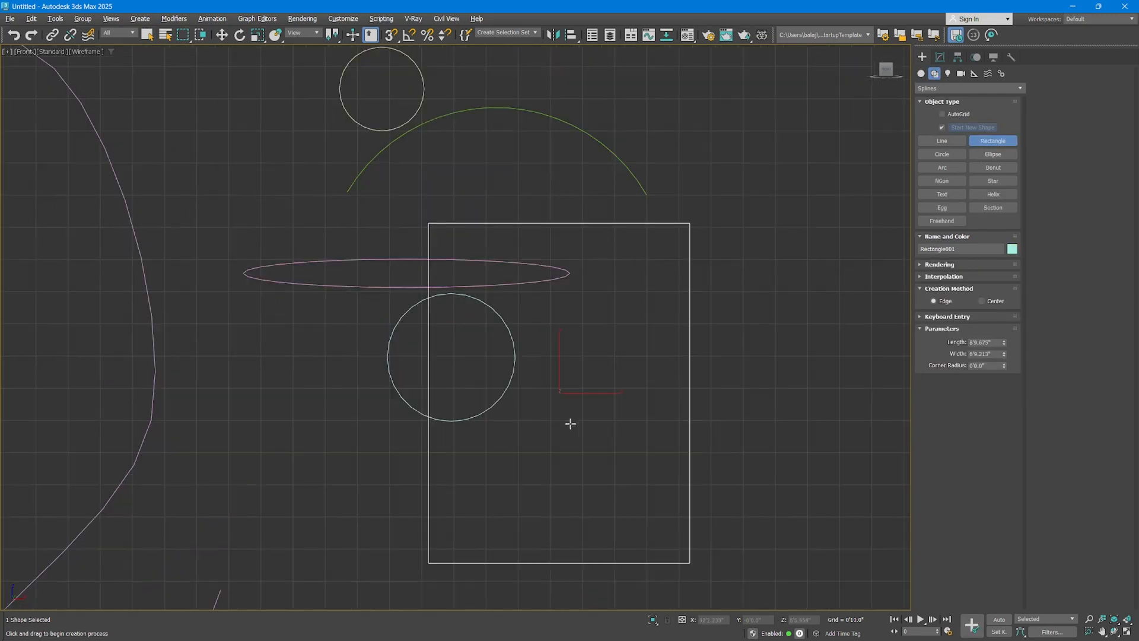
{"action": "key", "text": "w"}
{"action": "left_click_drag", "start_coordinate": [580, 385], "coordinate": [536, 353]}
Delete the arc, the flat ellipse, the circle and the round ellipse around the rectangle.
{"action": "left_click", "coordinate": [481, 108]}
{"action": "middle_click_drag", "start_coordinate": [483, 146], "coordinate": [476, 200]}
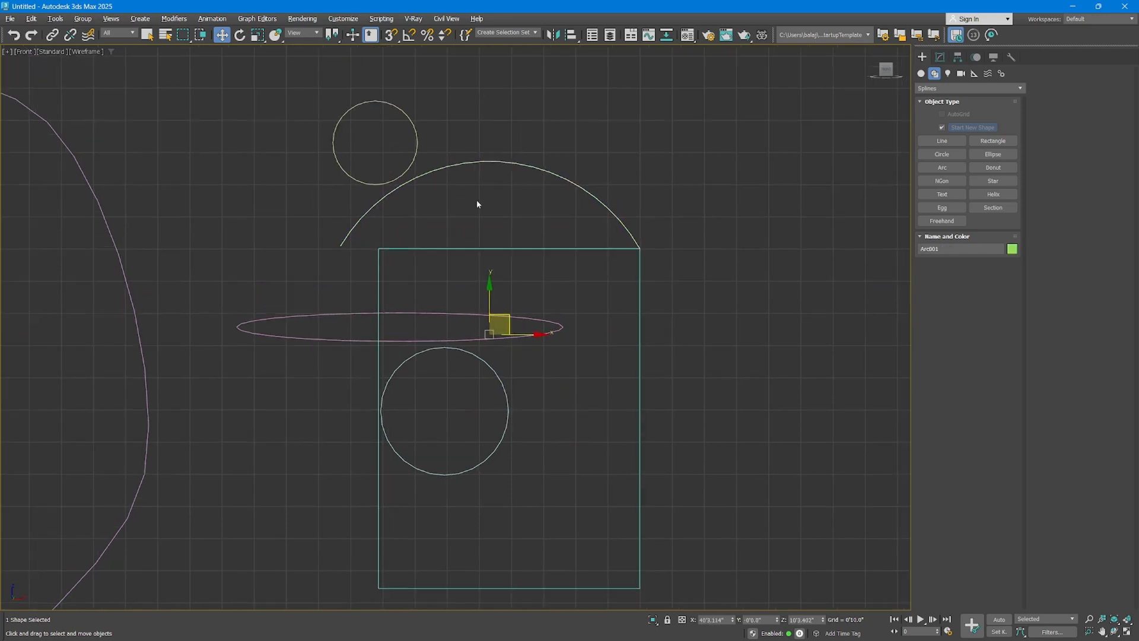
{"action": "key", "text": "Delete"}
{"action": "left_click_drag", "start_coordinate": [556, 295], "coordinate": [492, 379]}
{"action": "key", "text": "Delete"}
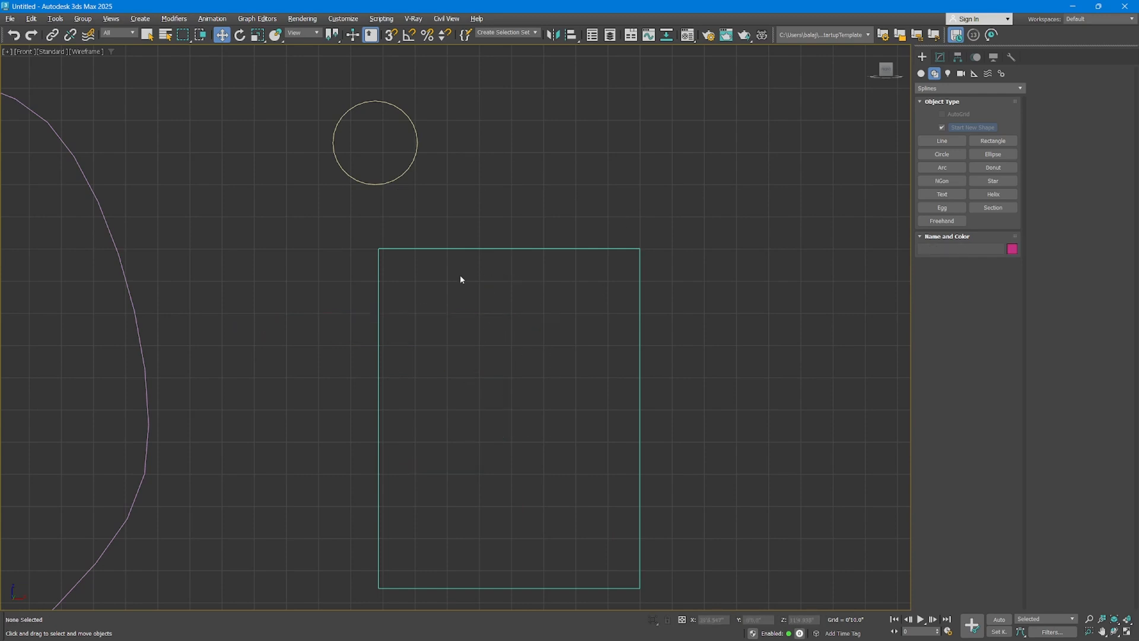
{"action": "left_click", "coordinate": [353, 107]}
{"action": "key", "text": "Delete"}
Enable 3D snapping to Vertex and draw an Arc of about 3'10" radius between the rectangle's two upper corners.
{"action": "left_click", "coordinate": [953, 169]}
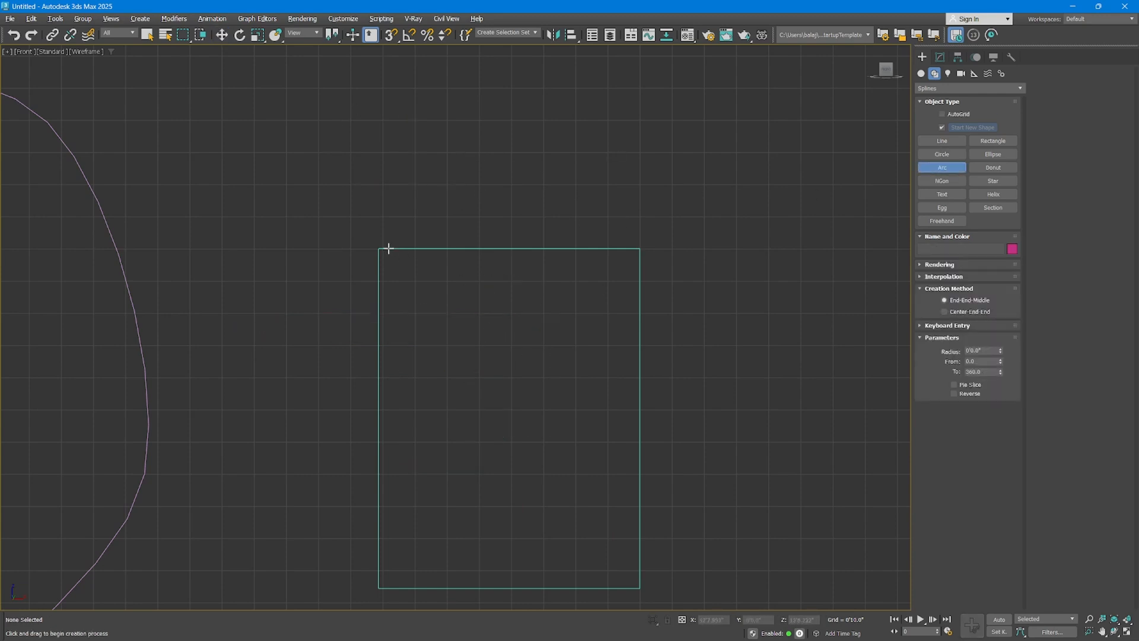
{"action": "left_click", "coordinate": [391, 36]}
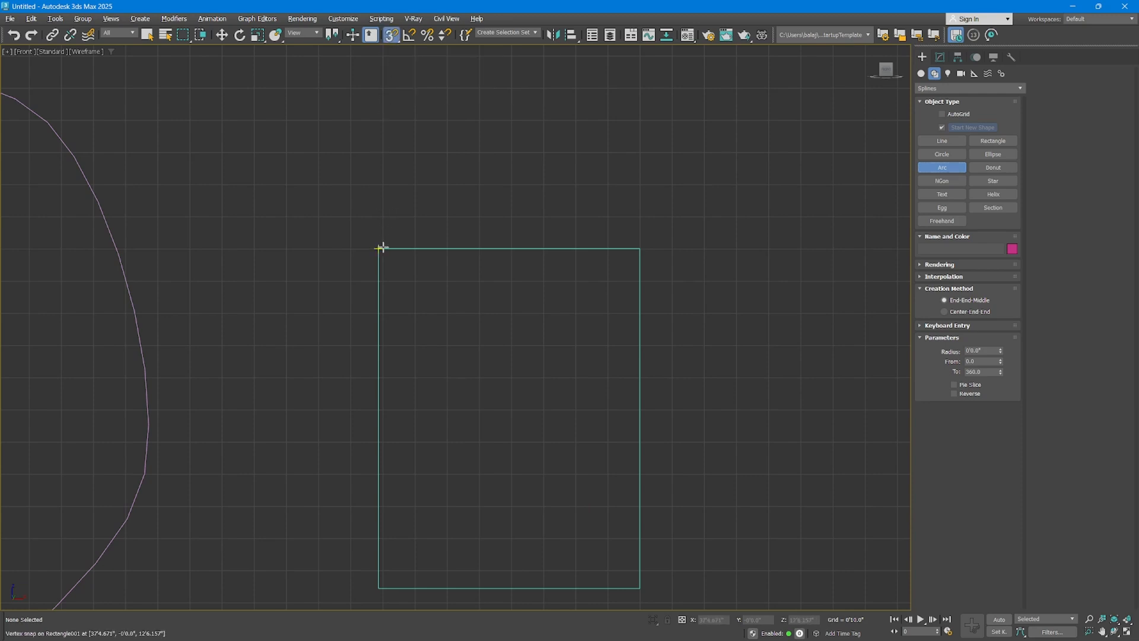
{"action": "right_click", "coordinate": [391, 35]}
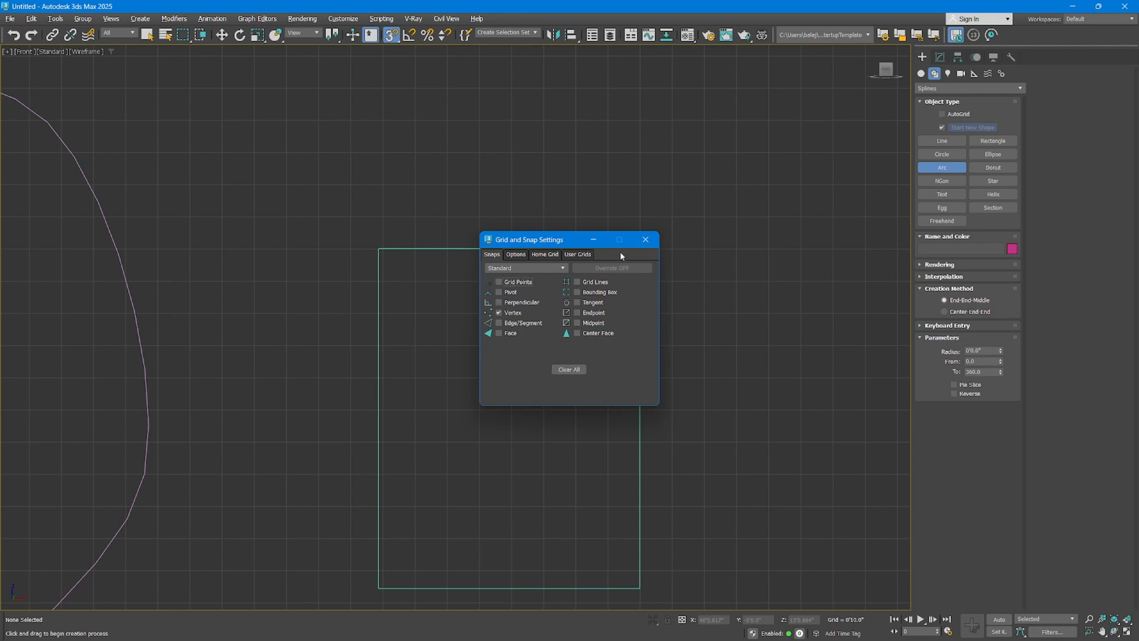
{"action": "left_click", "coordinate": [645, 239]}
{"action": "left_click_drag", "start_coordinate": [380, 248], "coordinate": [639, 248]}
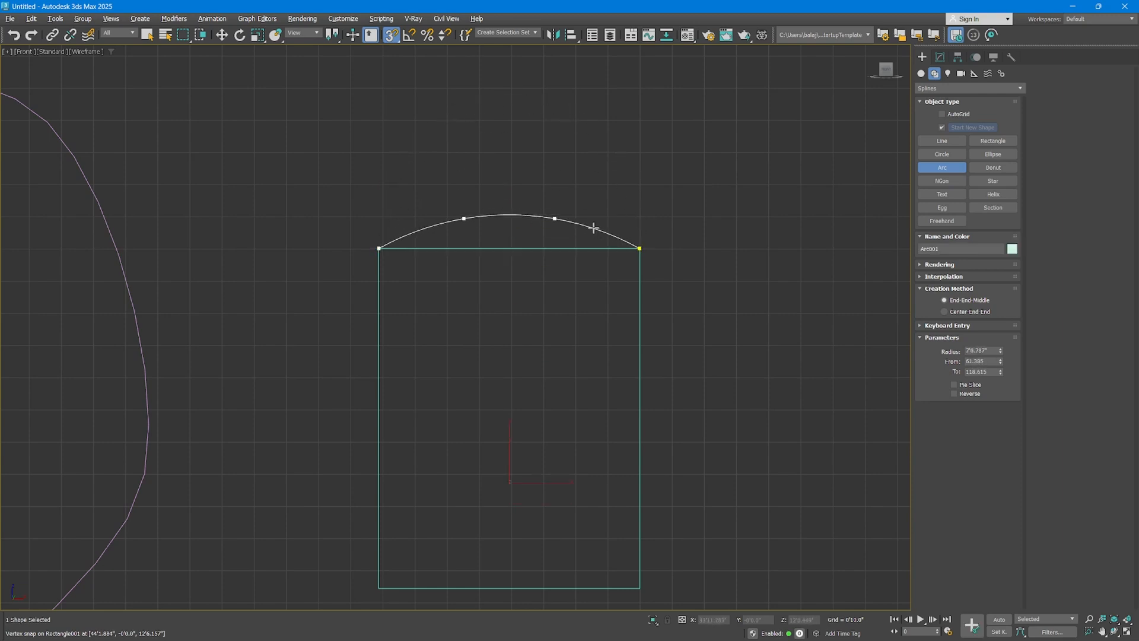
{"action": "left_click", "coordinate": [598, 199]}
{"action": "right_click", "coordinate": [600, 201]}
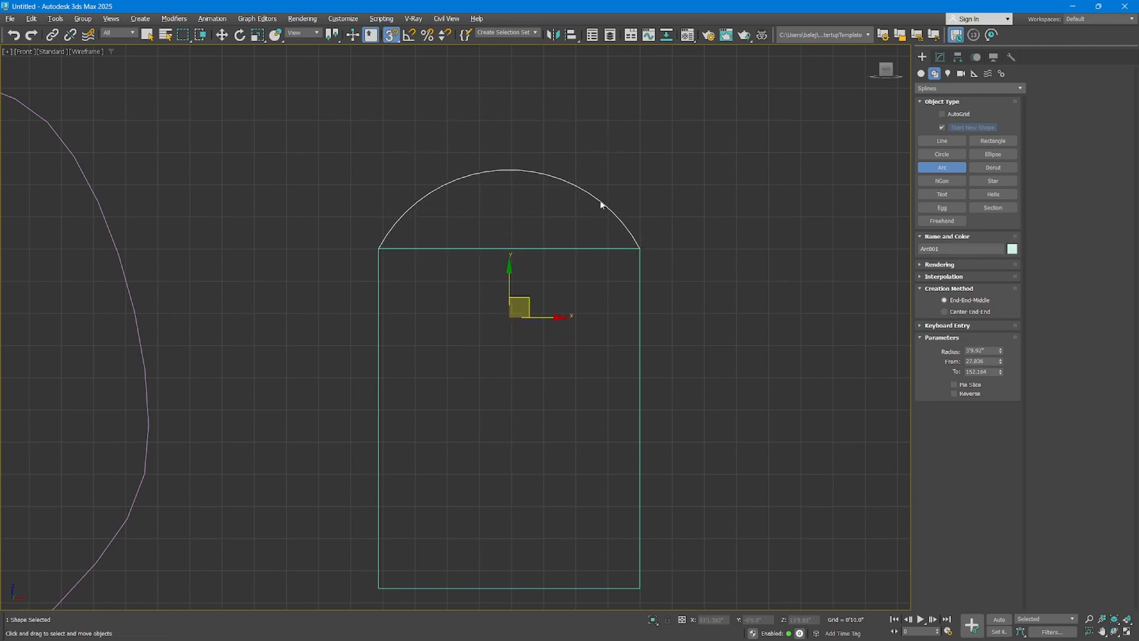
Convert the arc to an Editable Spline and attach the rectangle to it.
{"action": "left_click", "coordinate": [941, 58]}
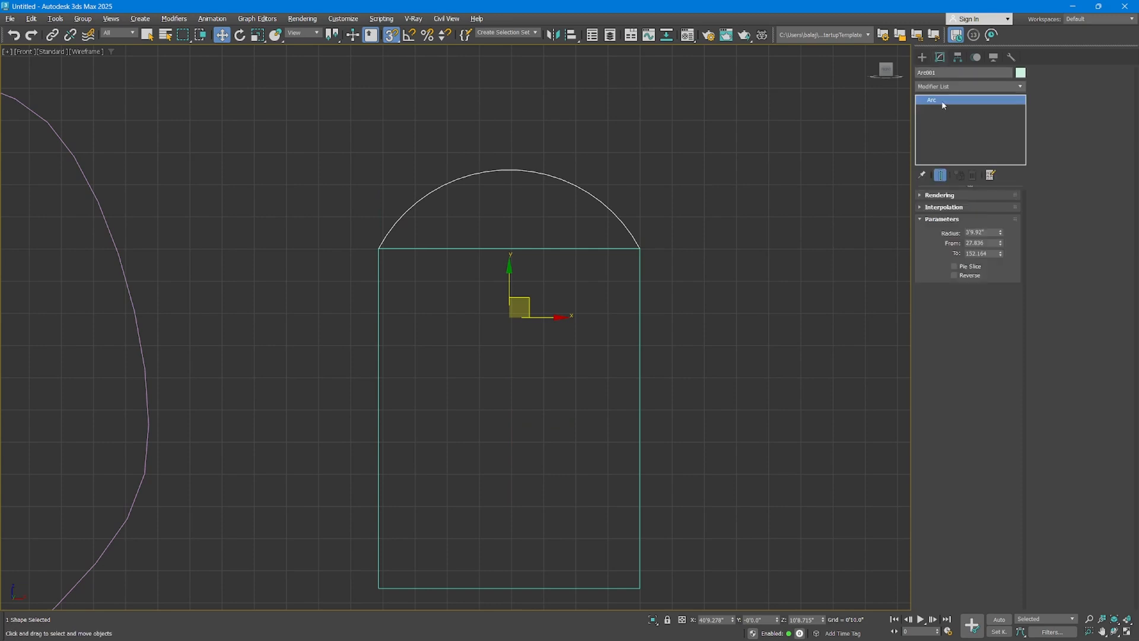
{"action": "right_click", "coordinate": [538, 173]}
{"action": "mouse_move", "coordinate": [578, 315]}
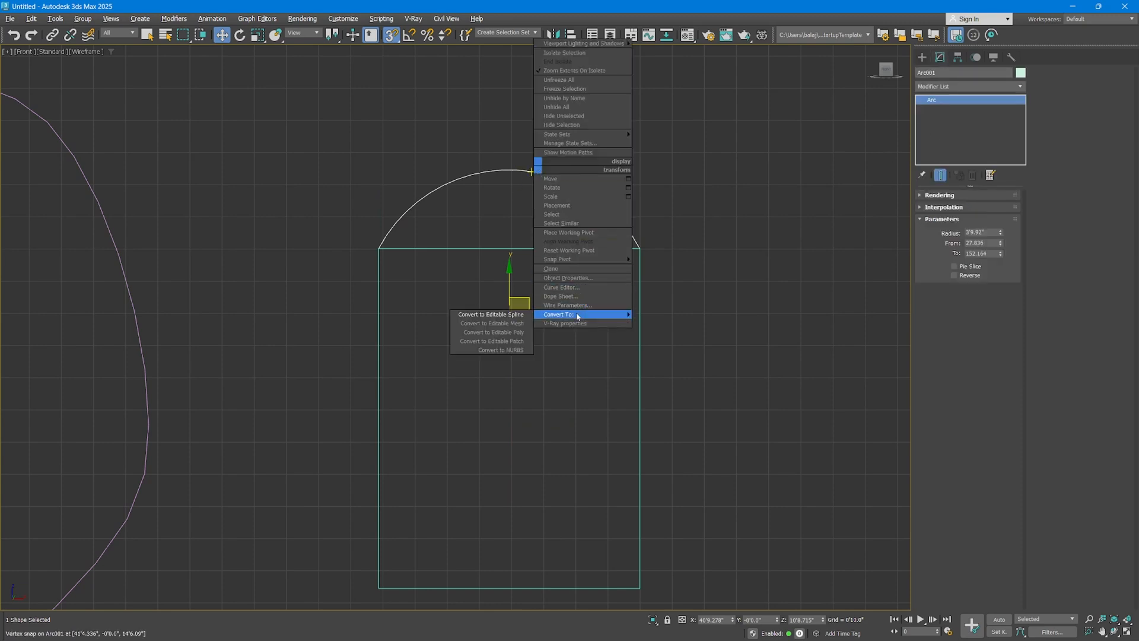
{"action": "left_click", "coordinate": [524, 315]}
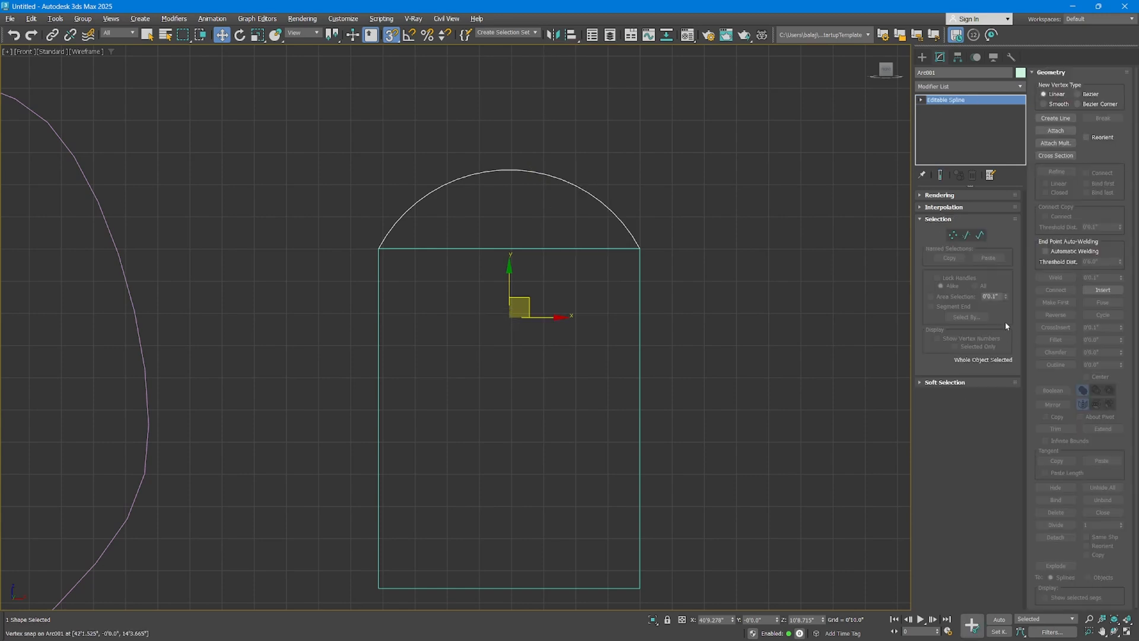
{"action": "left_click", "coordinate": [1056, 131]}
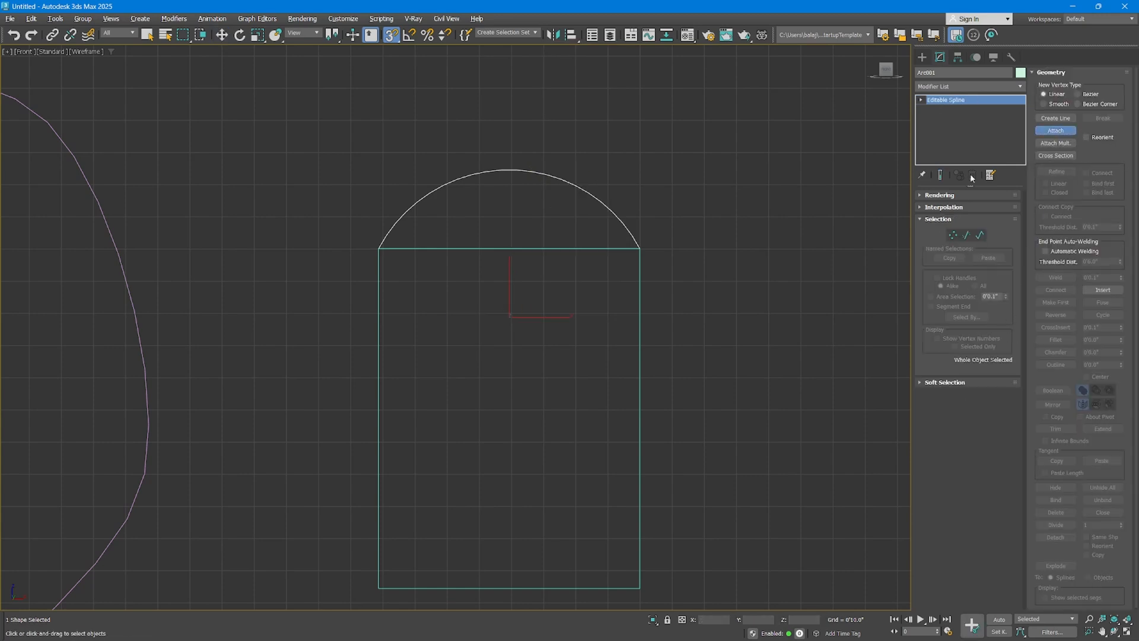
{"action": "left_click", "coordinate": [640, 331]}
{"action": "key", "text": "w"}
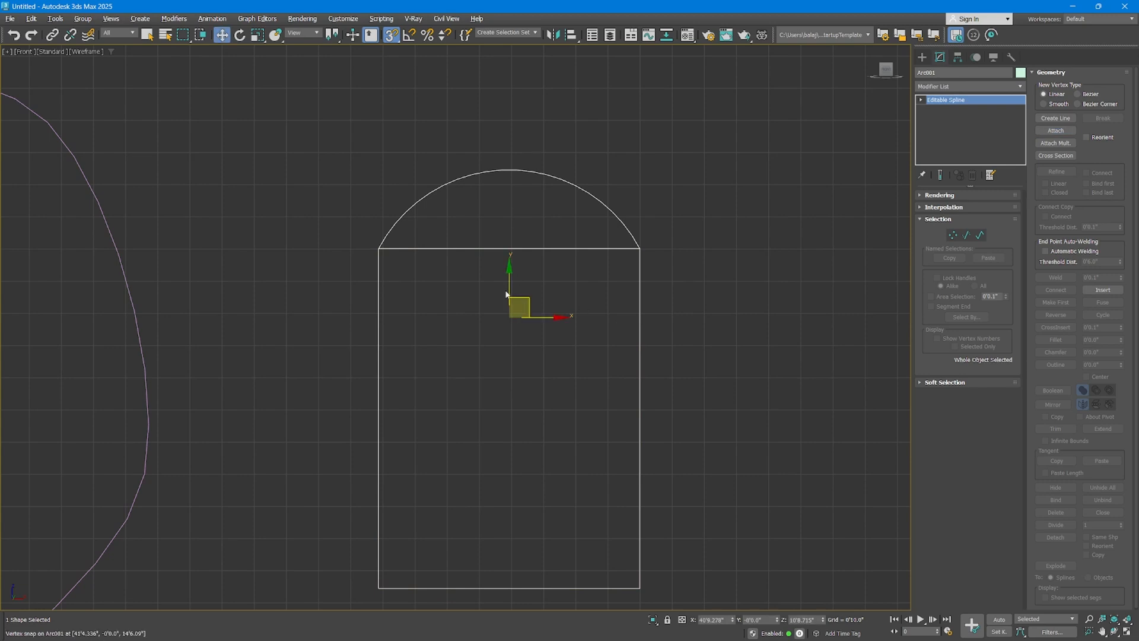
Delete the rectangle's upper segment beneath the arc at Segment level, and return to the whole-object level.
{"action": "left_click", "coordinate": [967, 236]}
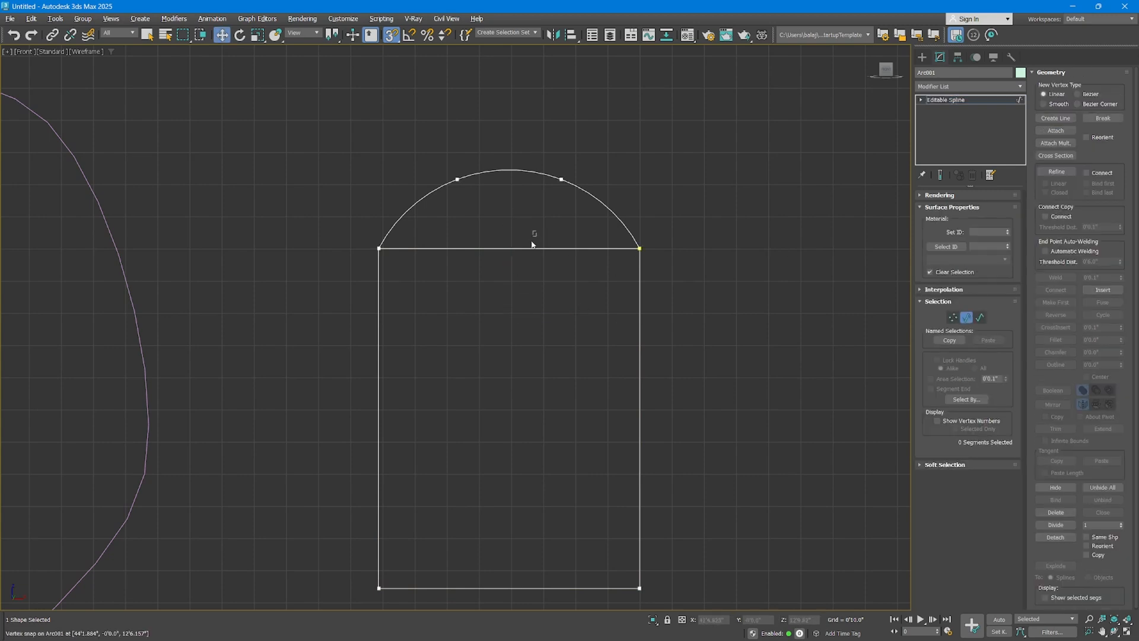
{"action": "left_click", "coordinate": [517, 248]}
{"action": "left_click", "coordinate": [508, 272]}
{"action": "left_click", "coordinate": [950, 100]}
Frame the arched outline in the Perspective view and select the coincident vertices at each end of the arc in turn.
{"action": "key", "text": "alt+w"}
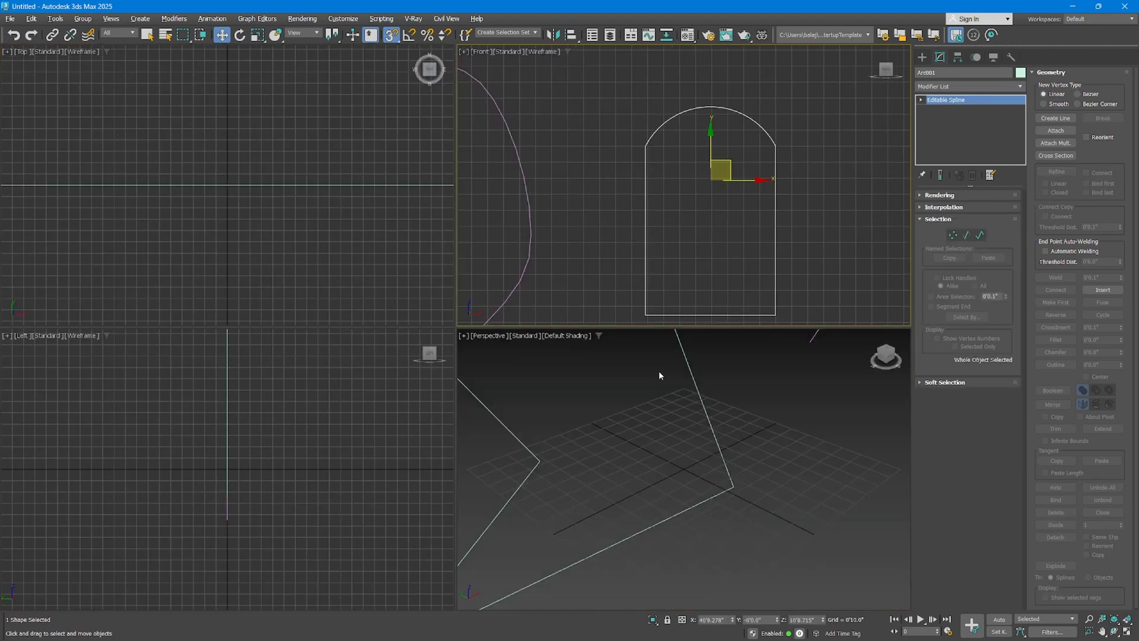
{"action": "key", "text": "alt+w"}
{"action": "key", "text": "z"}
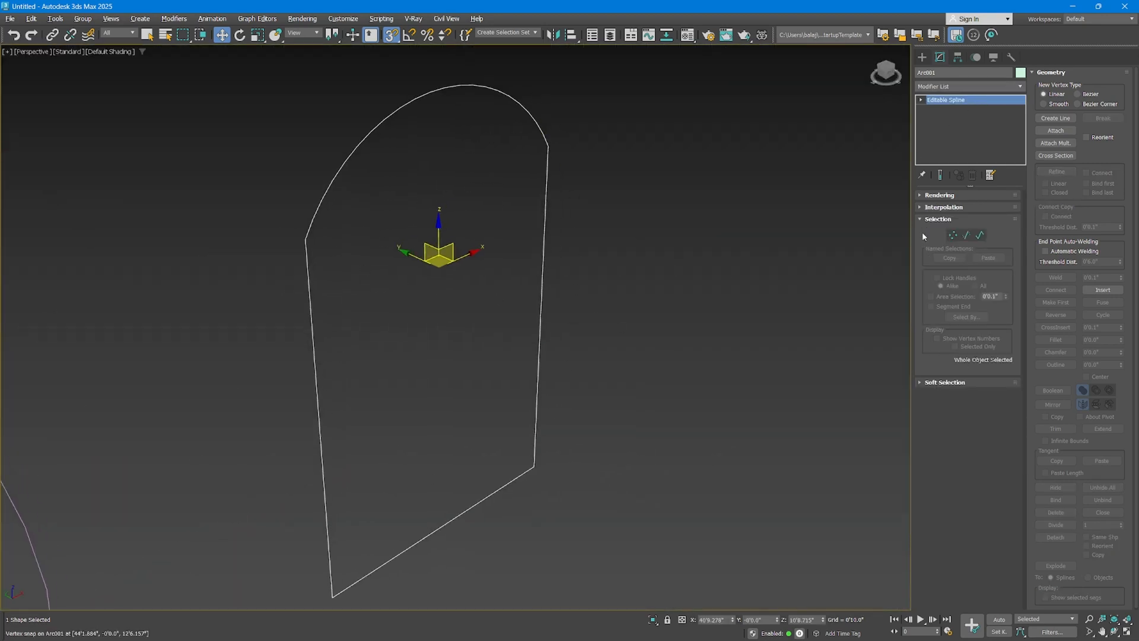
{"action": "key", "text": "1"}
{"action": "left_click_drag", "start_coordinate": [247, 223], "coordinate": [332, 261]}
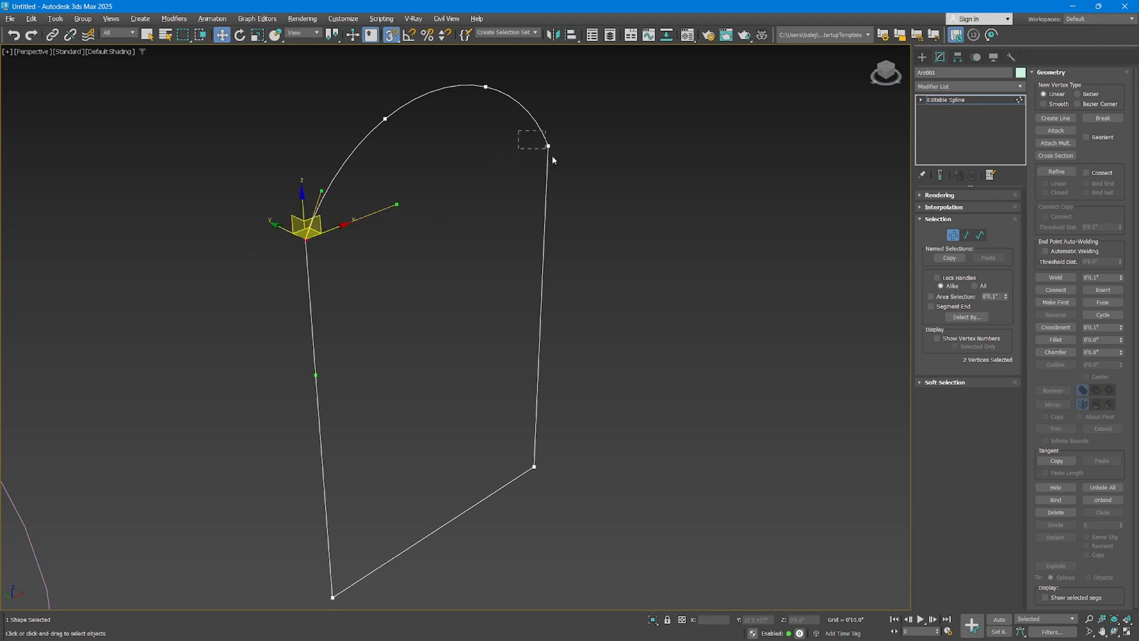
{"action": "left_click_drag", "start_coordinate": [551, 159], "coordinate": [552, 158]}
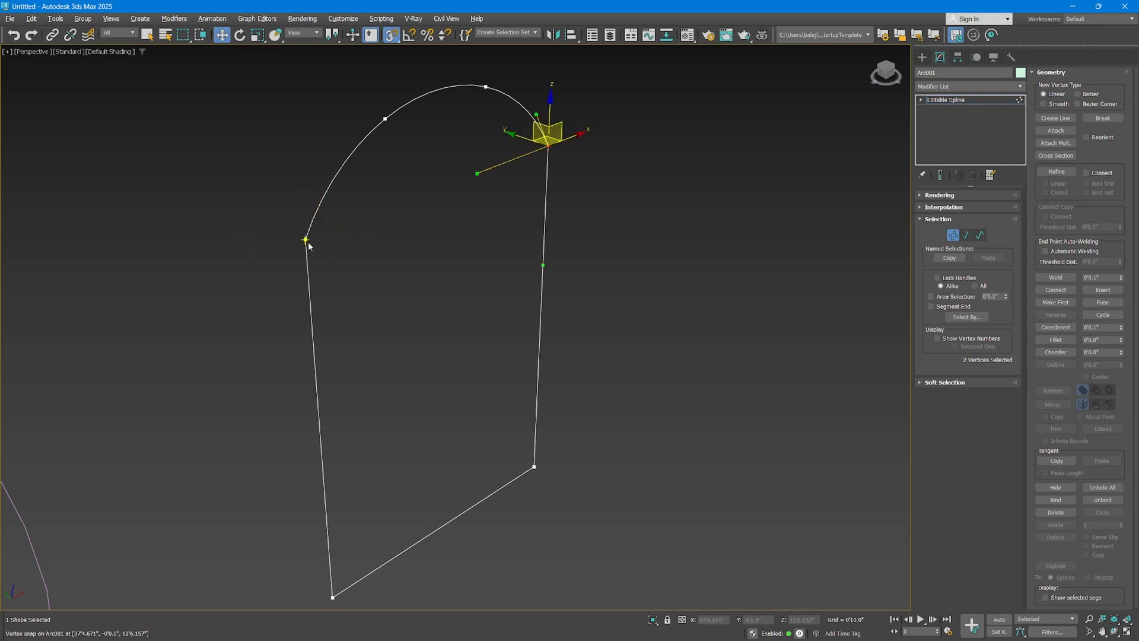
Leave Vertex level and apply an Extrude modifier to the arched outline with an amount of about 2'11".
{"action": "left_click", "coordinate": [967, 101]}
{"action": "left_click", "coordinate": [967, 87]}
{"action": "type", "text": "e"}
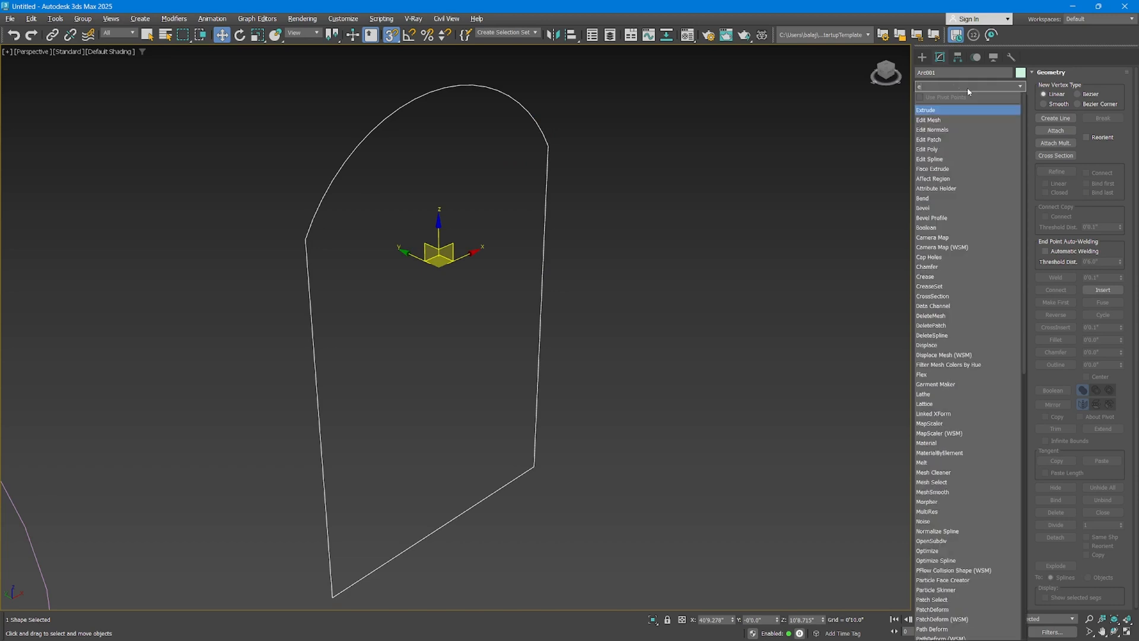
{"action": "left_click", "coordinate": [945, 111]}
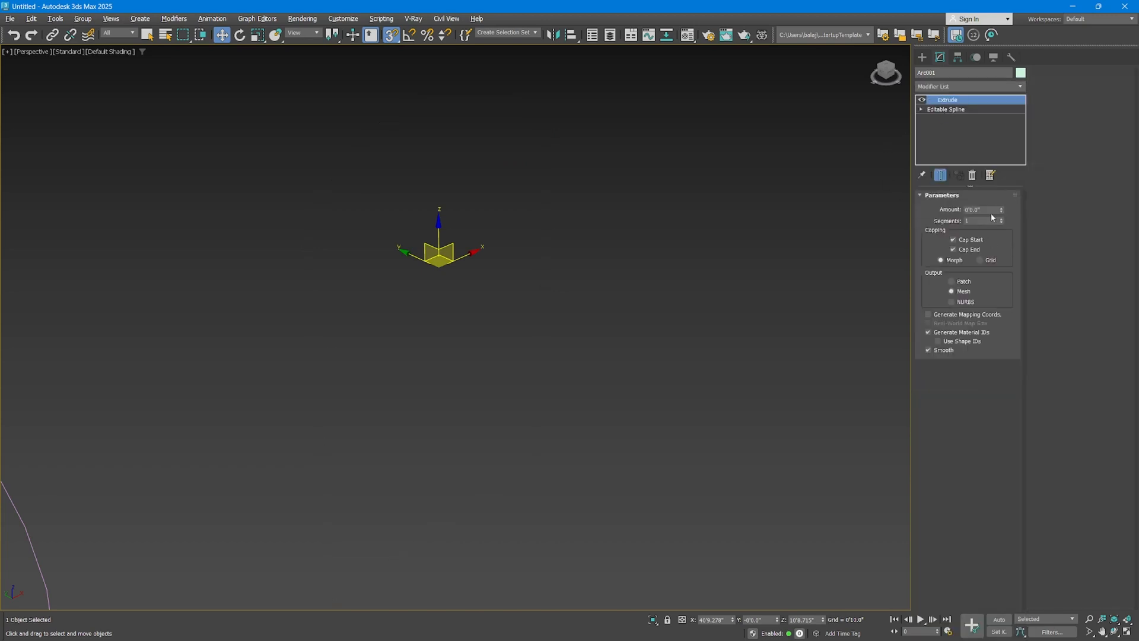
{"action": "left_click_drag", "start_coordinate": [1002, 215], "coordinate": [1005, 178]}
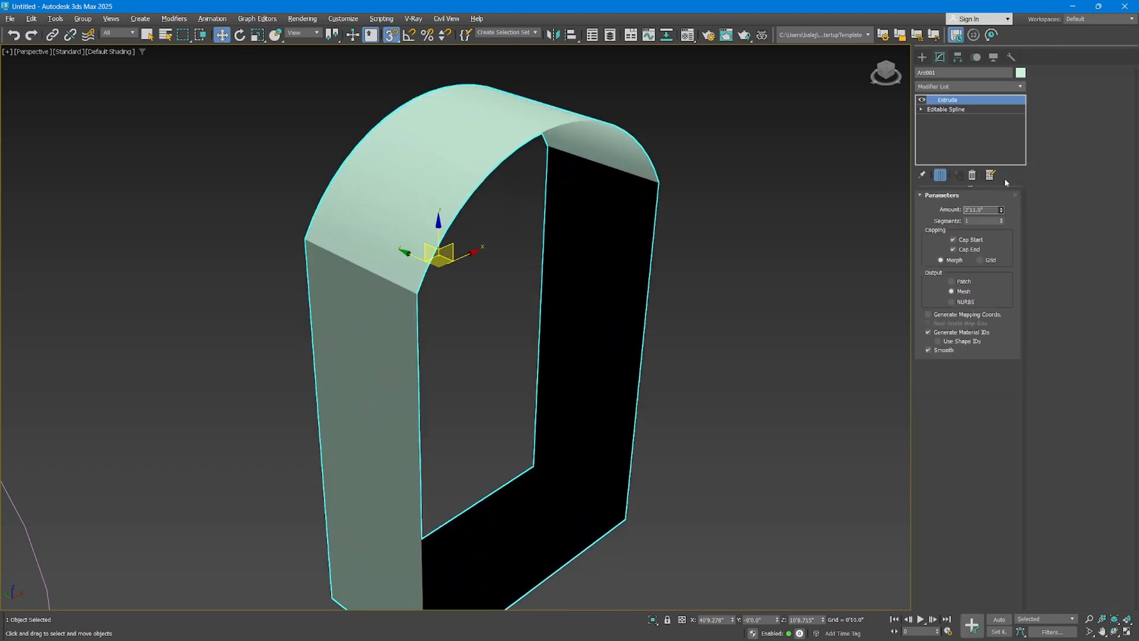
{"action": "middle_click_drag", "start_coordinate": [573, 280], "coordinate": [546, 254]}
With the extruded result shown at Vertex level, pull the rectangle's upper corner vertex outward, away from the arc's end.
{"action": "left_click", "coordinate": [930, 111]}
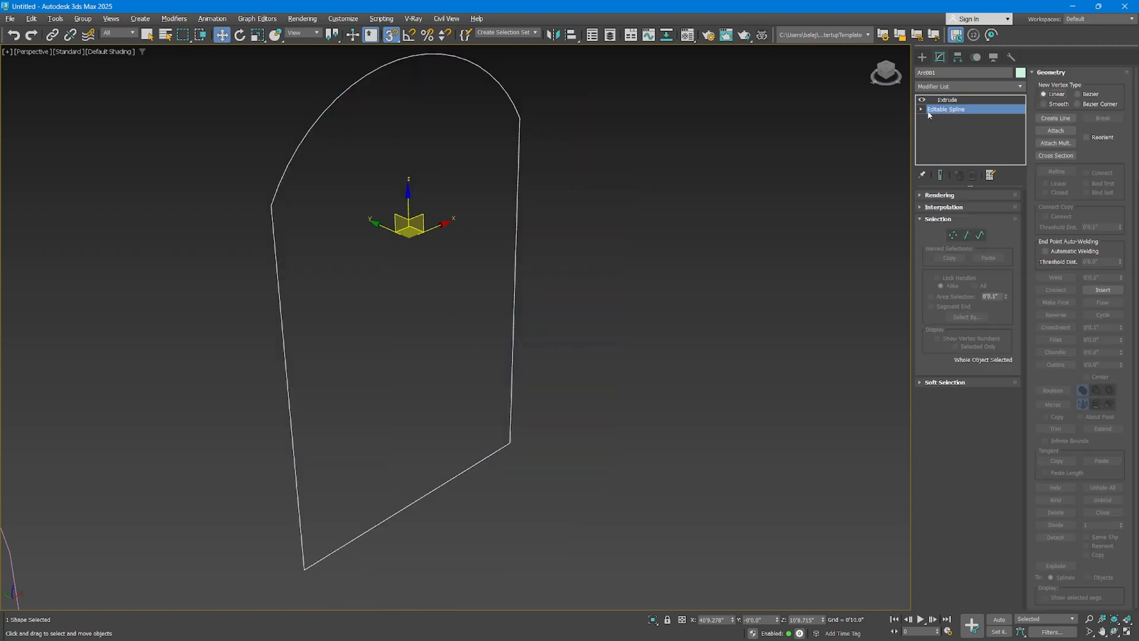
{"action": "left_click", "coordinate": [937, 119]}
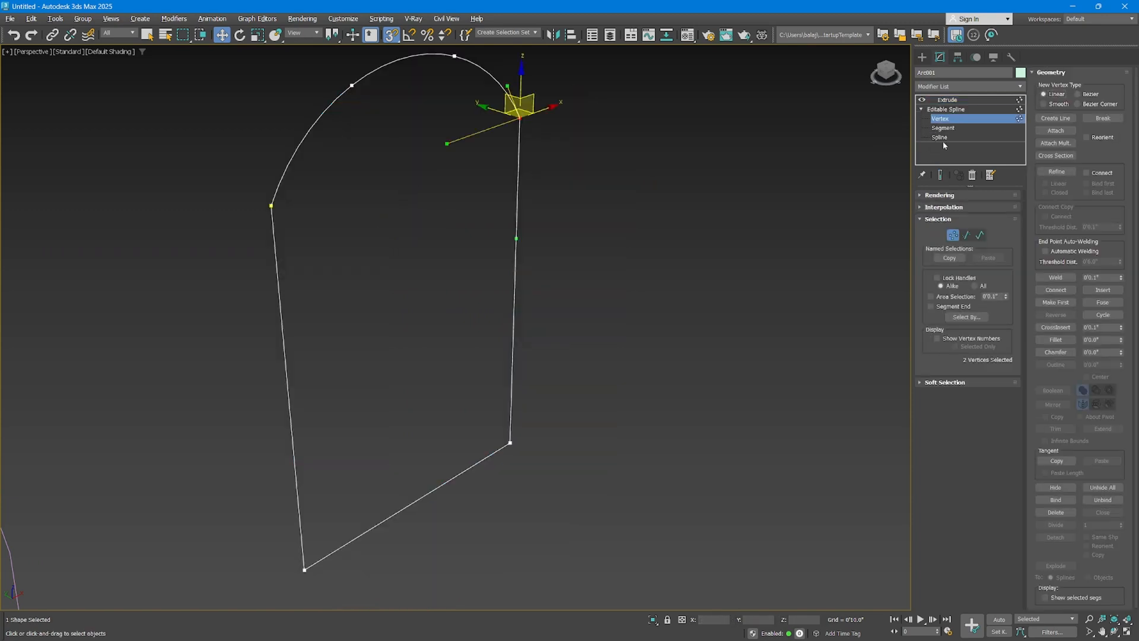
{"action": "left_click", "coordinate": [941, 175]}
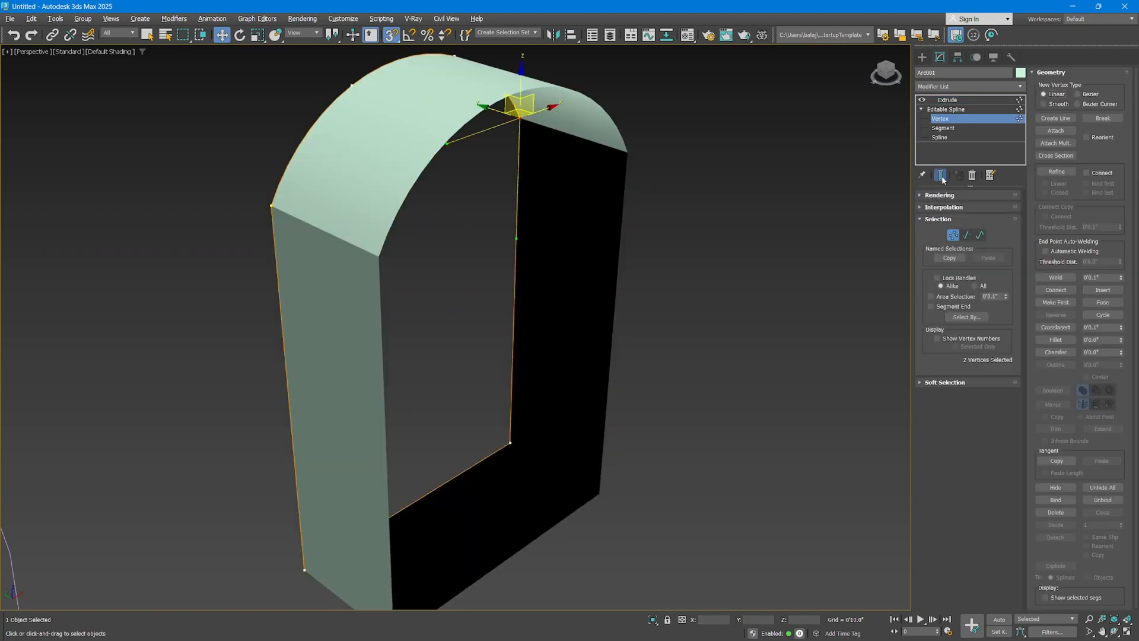
{"action": "left_click", "coordinate": [272, 206]}
{"action": "left_click_drag", "start_coordinate": [268, 176], "coordinate": [256, 212]}
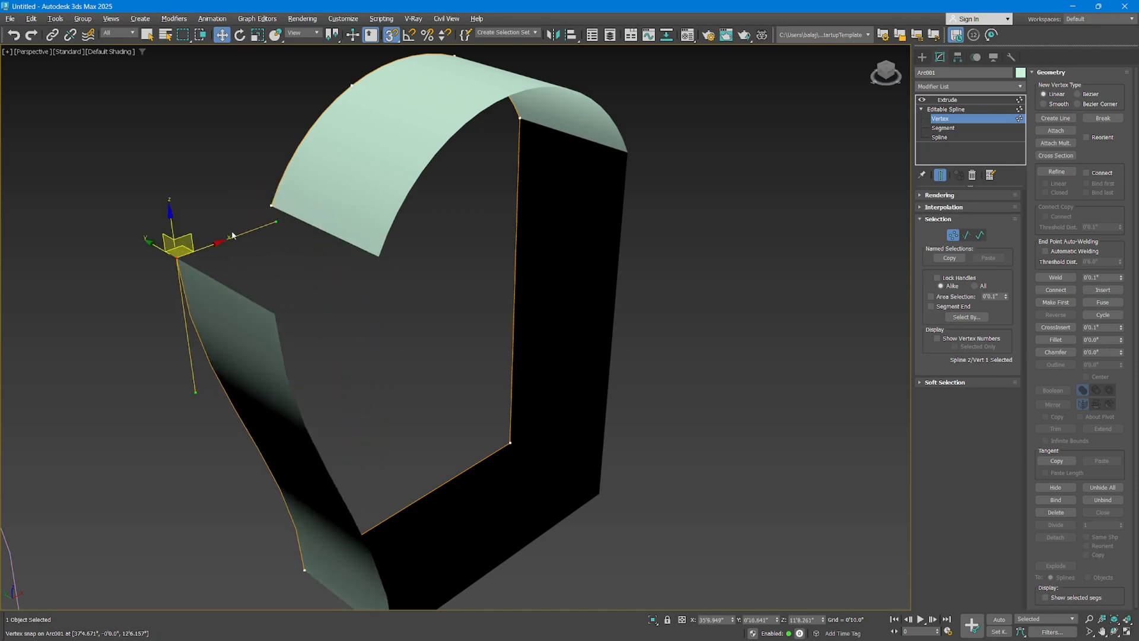
Try moving the outline's lower inner corner vertex upward, and undo the vertex moves back to the intact arched outline.
{"action": "left_click", "coordinate": [511, 443]}
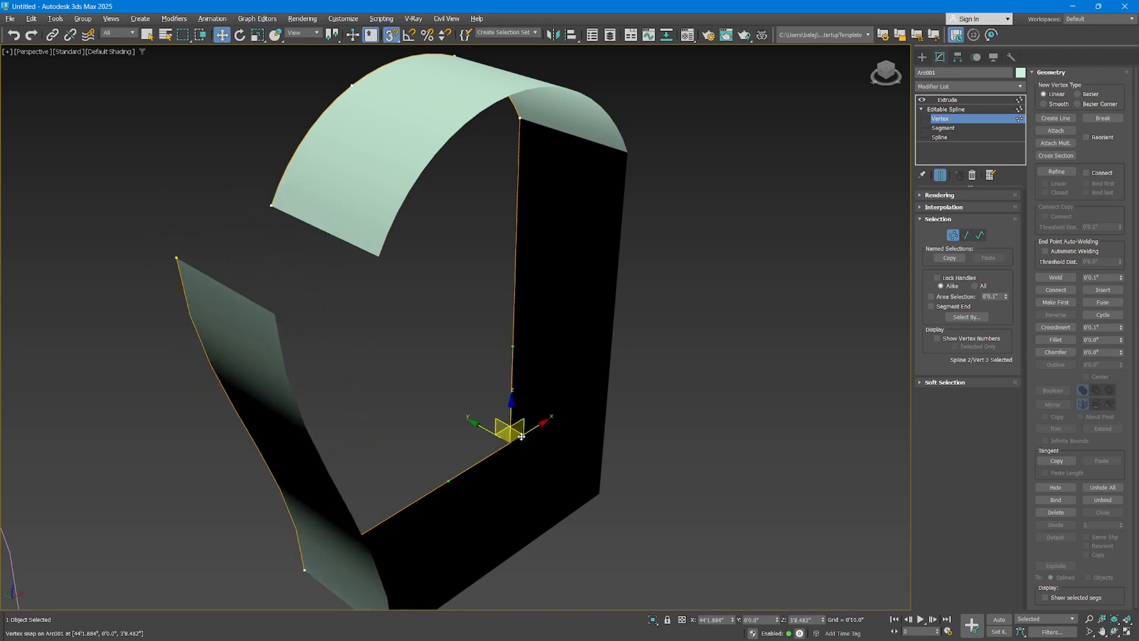
{"action": "left_click_drag", "start_coordinate": [531, 430], "coordinate": [503, 383]}
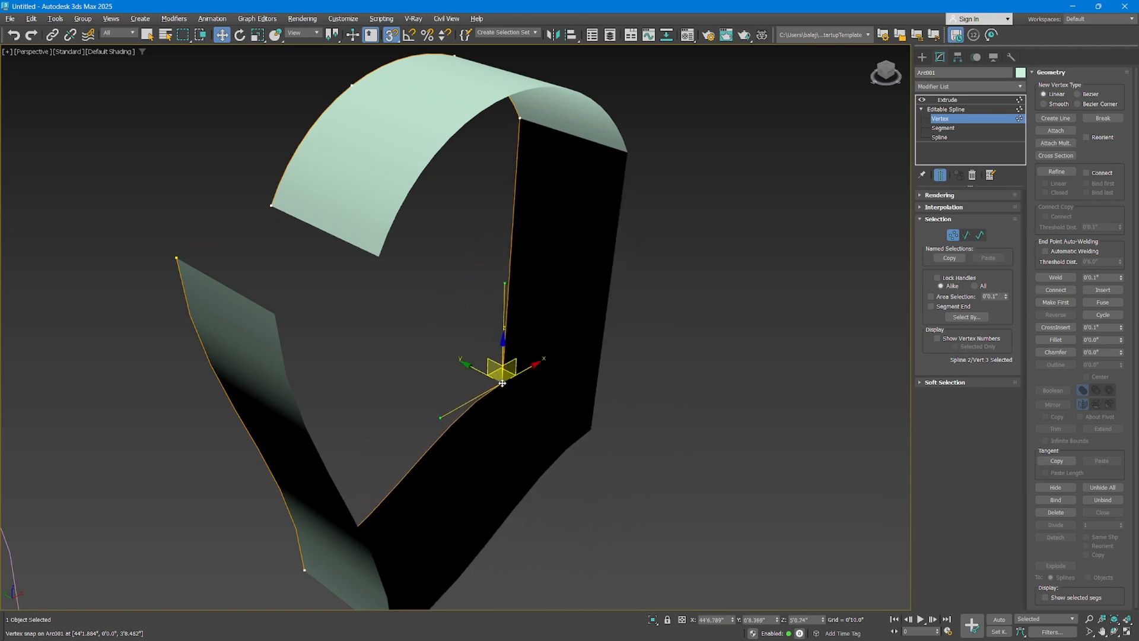
{"action": "key", "text": "ctrl+z"}
{"action": "key", "text": "ctrl+z"}
{"action": "key", "text": "ctrl+z"}
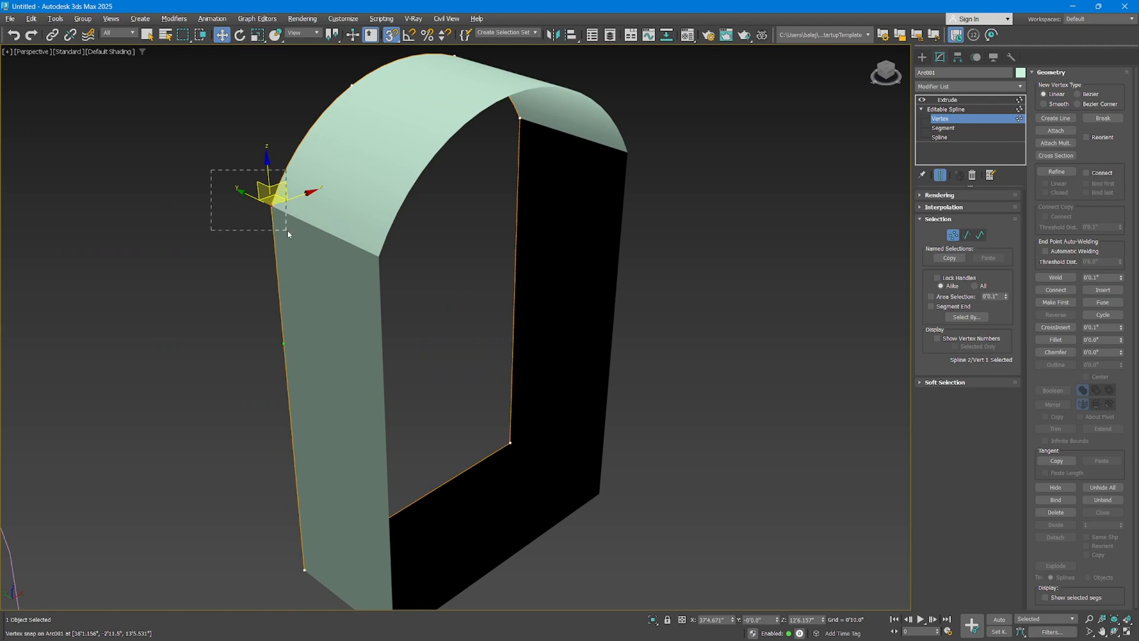
Weld the two overlapping vertices at each end of the arc to join it with the rectangle.
{"action": "left_click_drag", "start_coordinate": [293, 232], "coordinate": [330, 248]}
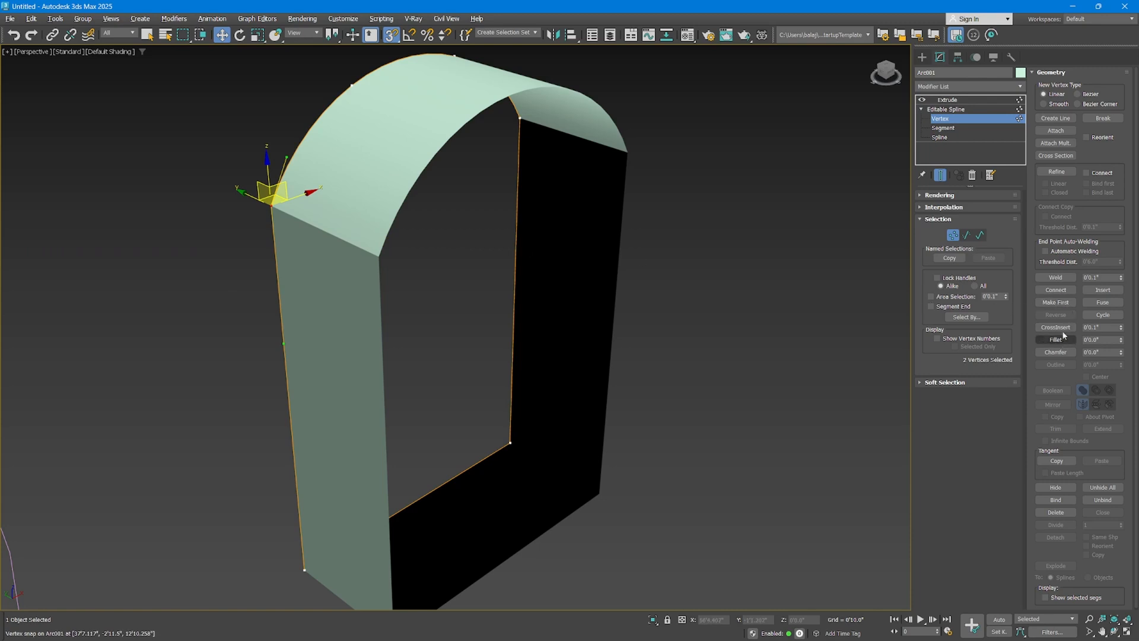
{"action": "left_click", "coordinate": [1060, 278]}
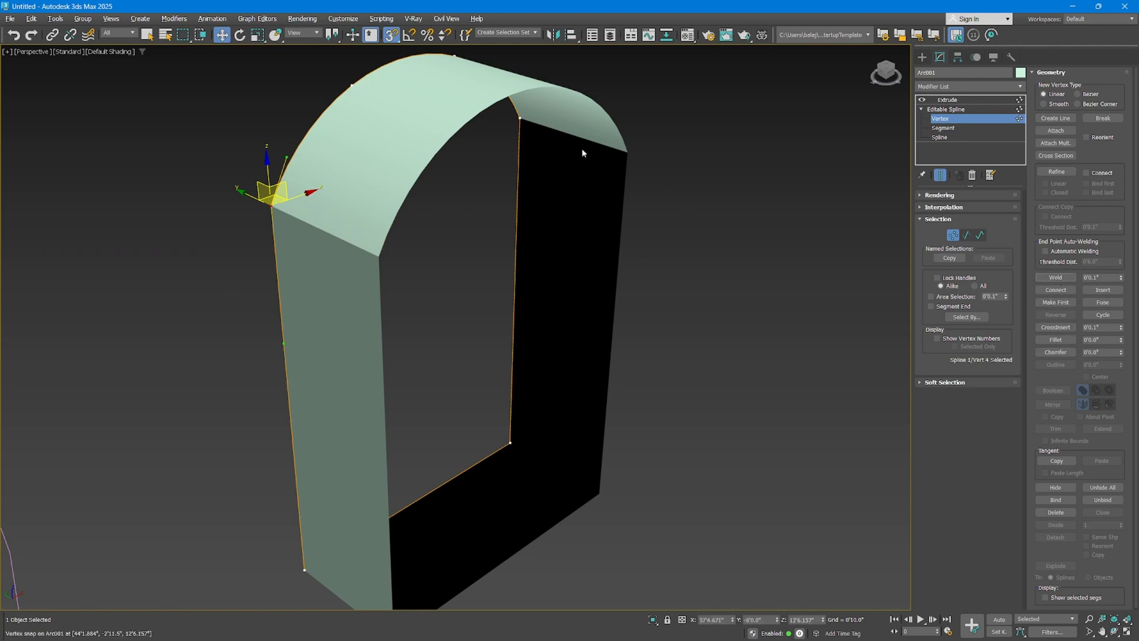
{"action": "left_click_drag", "start_coordinate": [532, 133], "coordinate": [533, 134]}
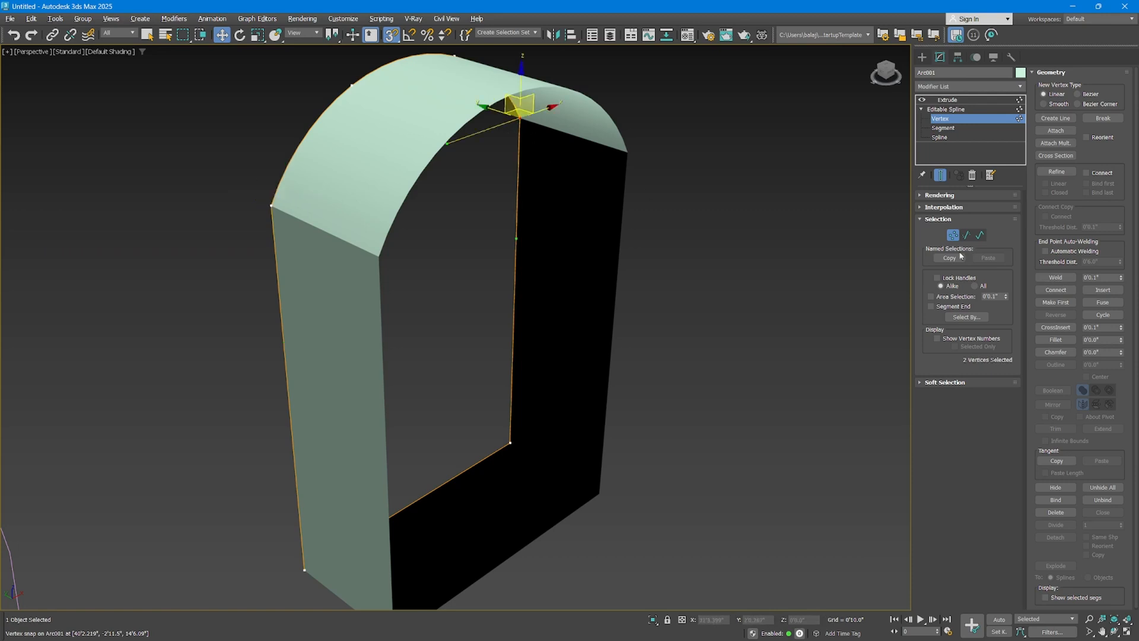
{"action": "left_click", "coordinate": [1056, 277]}
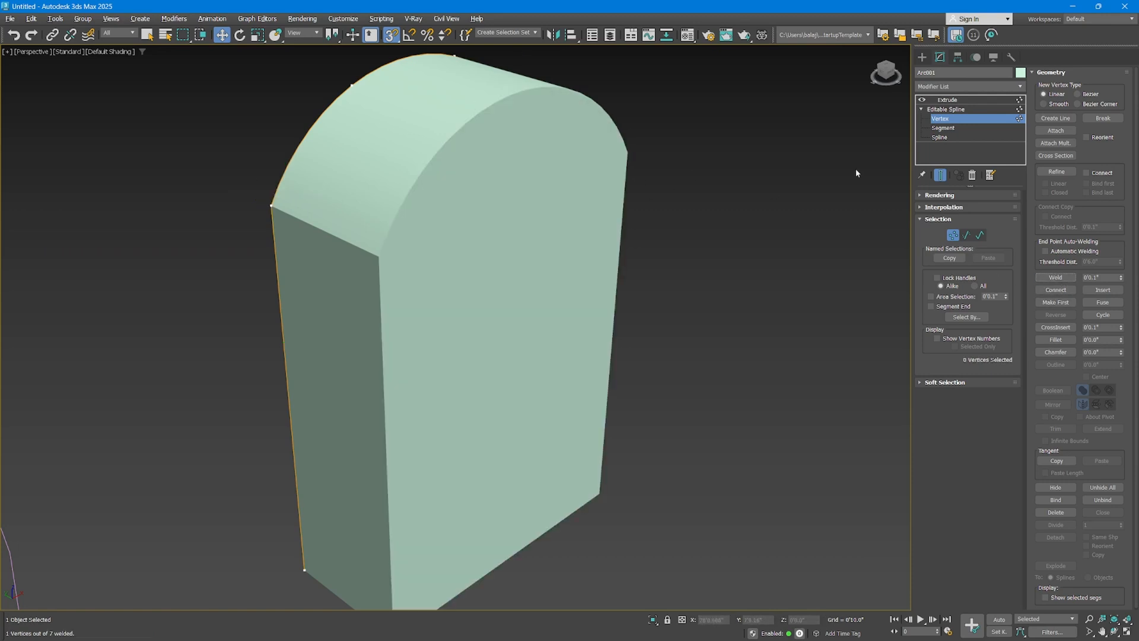
Leave Vertex level and turn off both Cap End and Cap Start in the outline's Extrude modifier.
{"action": "left_click", "coordinate": [946, 109]}
{"action": "middle_click_drag", "start_coordinate": [380, 249], "coordinate": [326, 218], "text": "alt"}
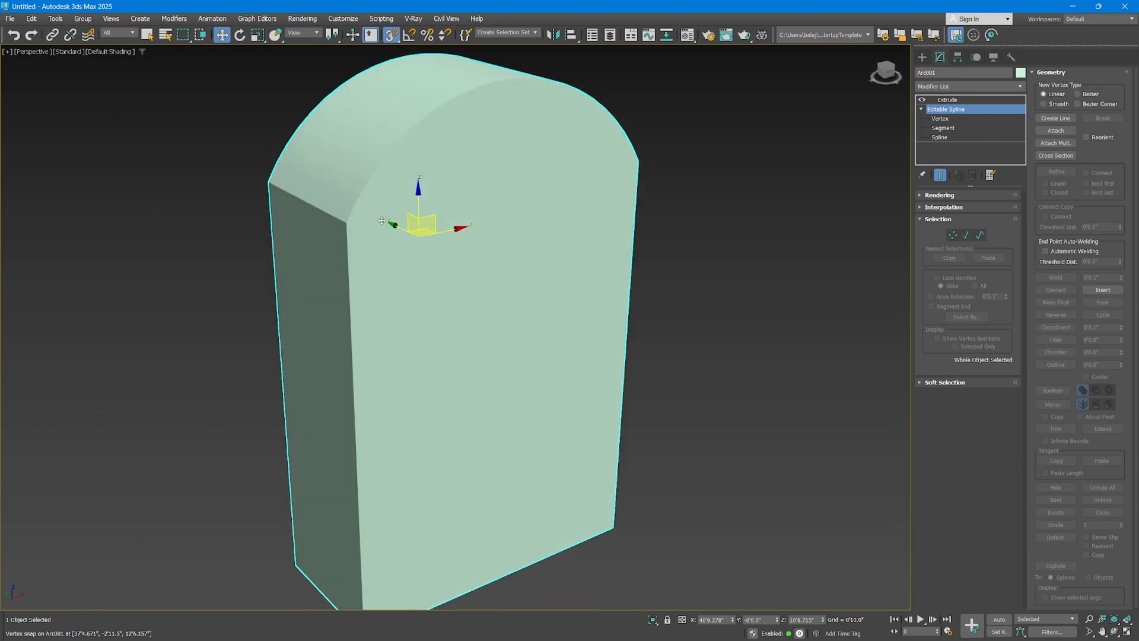
{"action": "key", "text": "q"}
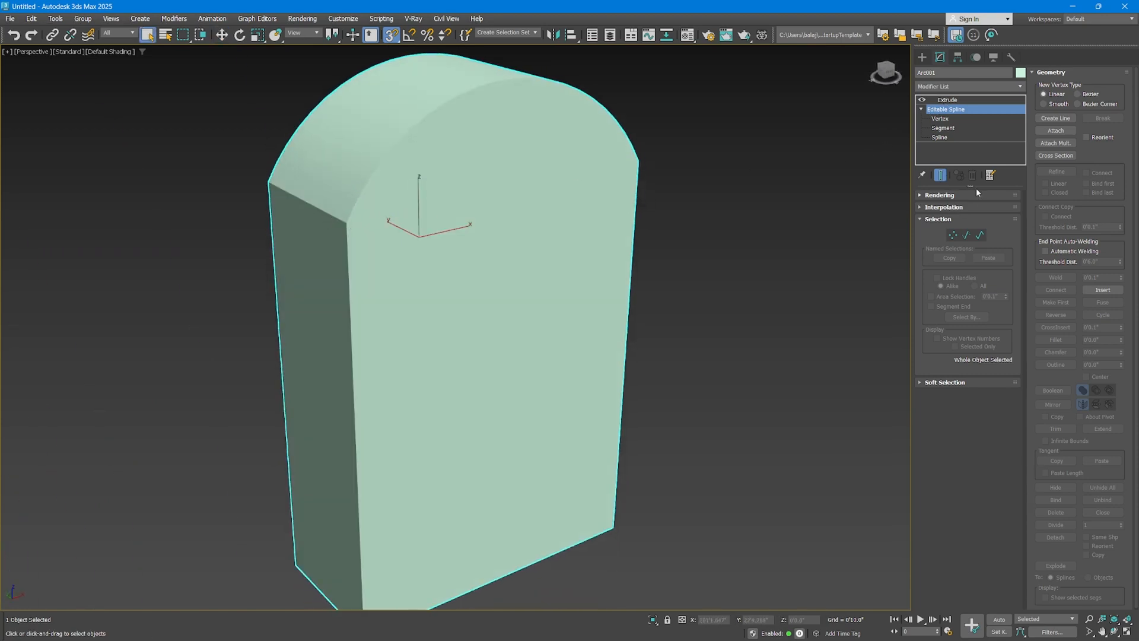
{"action": "left_click", "coordinate": [952, 101]}
{"action": "left_click", "coordinate": [953, 249]}
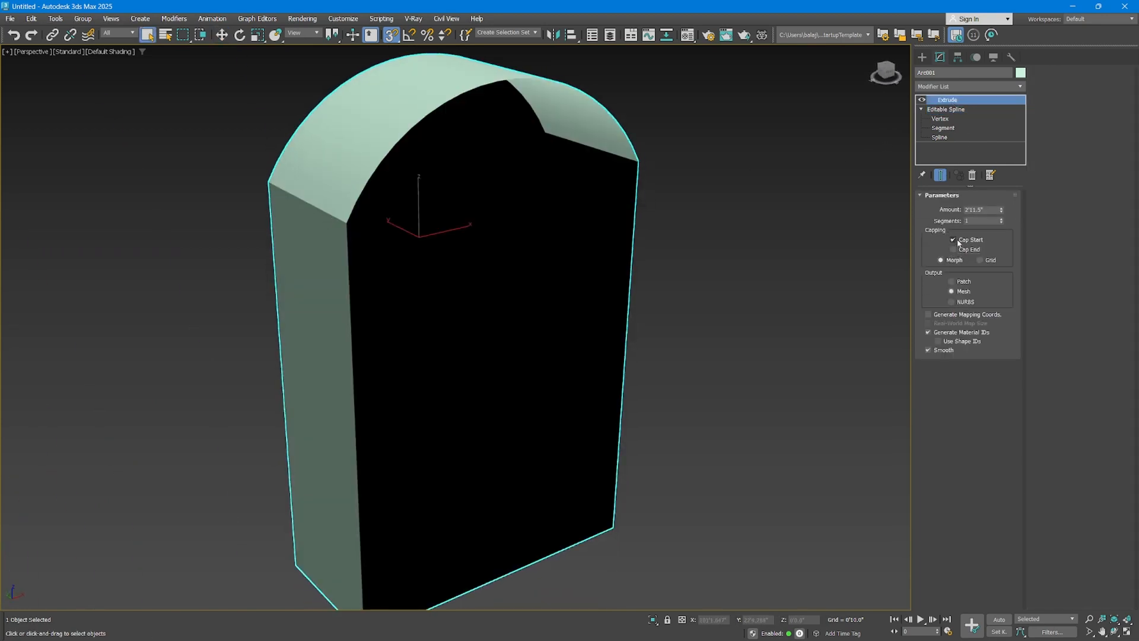
{"action": "left_click", "coordinate": [953, 240]}
Add a Shell modifier to the arched extrusion with an outer amount of about 0'4.77".
{"action": "left_click", "coordinate": [927, 56]}
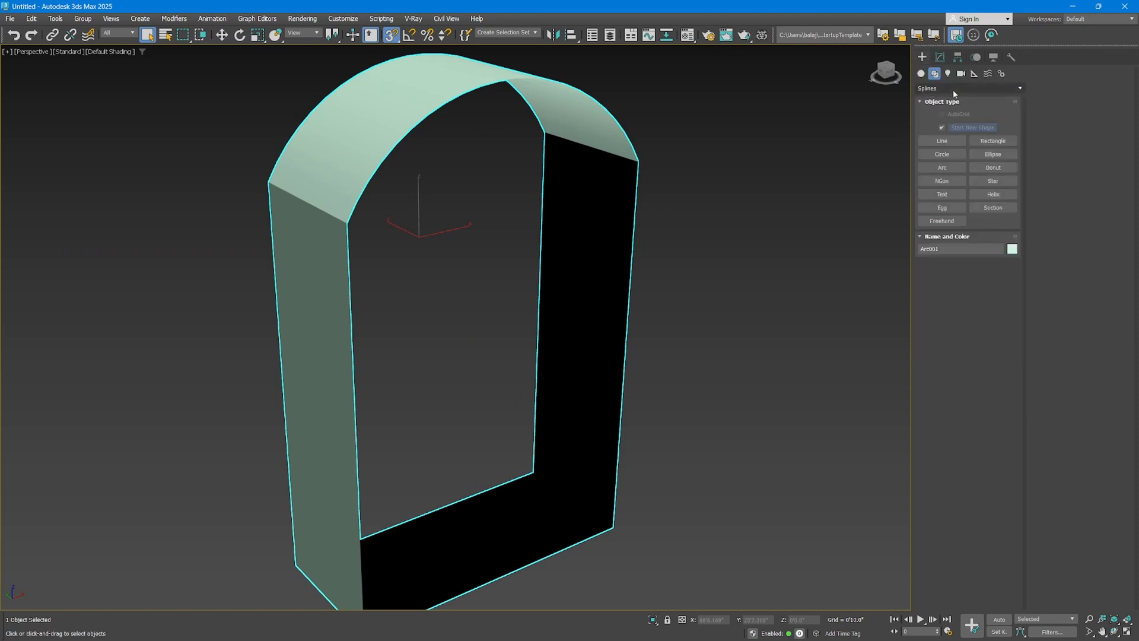
{"action": "left_click", "coordinate": [940, 57]}
{"action": "left_click", "coordinate": [954, 86]}
{"action": "scroll", "coordinate": [952, 94], "scroll_direction": "down", "scroll_amount": 15}
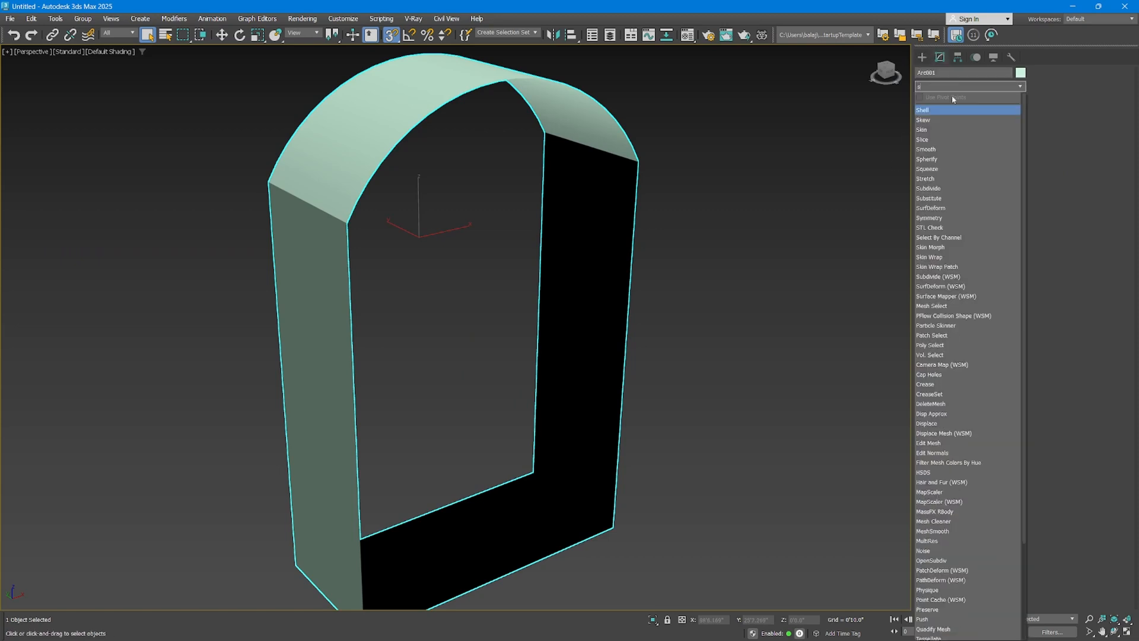
{"action": "left_click", "coordinate": [951, 105]}
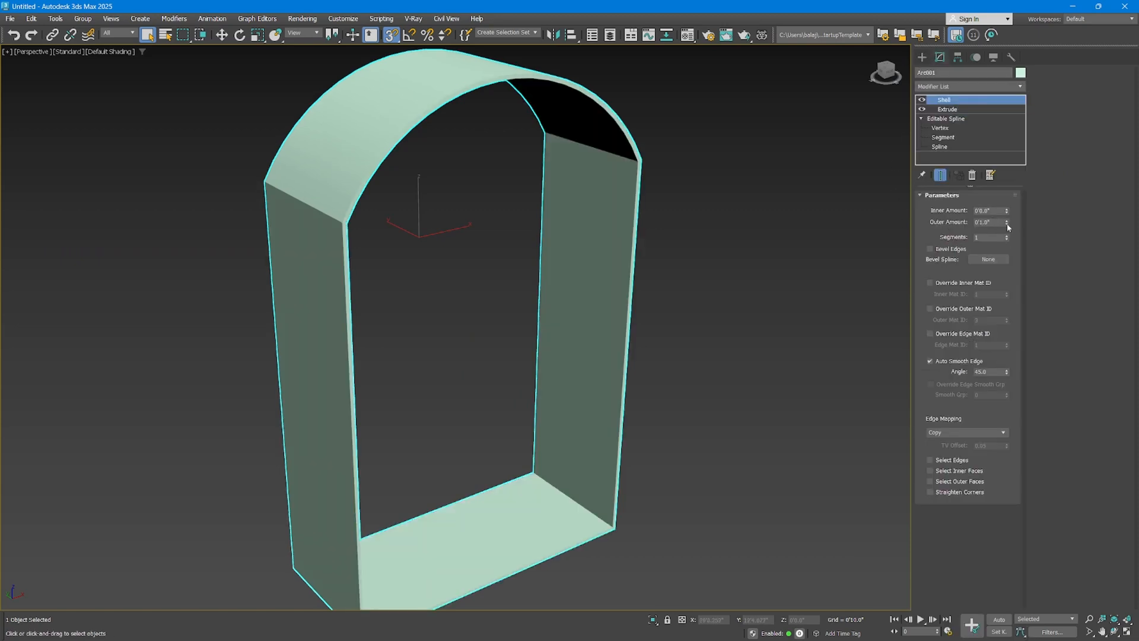
{"action": "left_click_drag", "start_coordinate": [1007, 223], "coordinate": [1003, 89]}
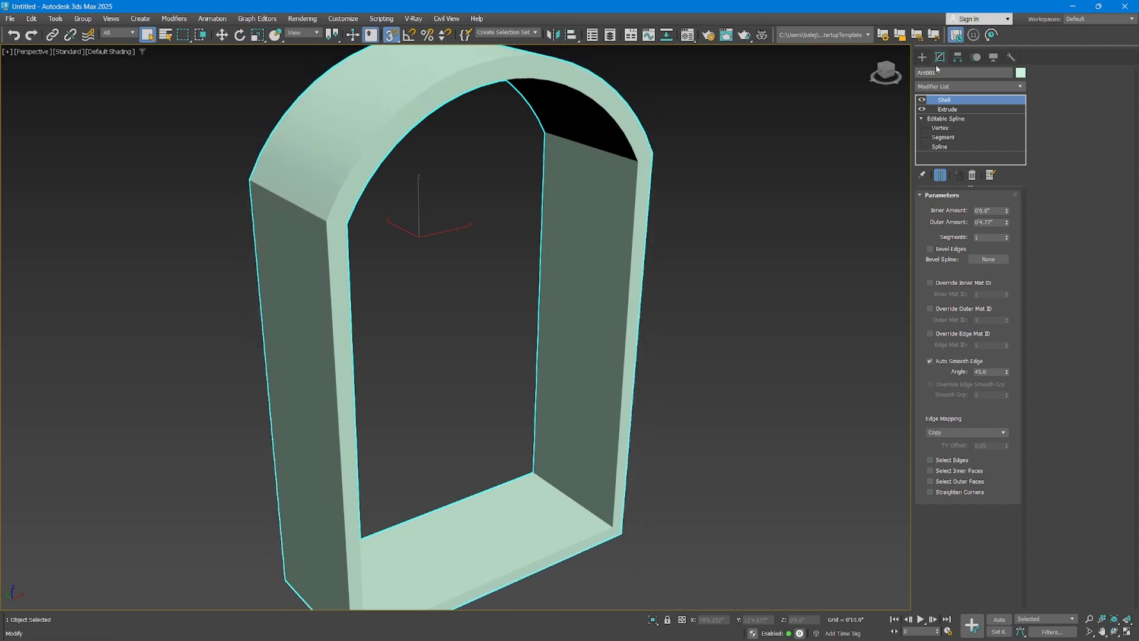
Deepen the arched frame by raising its Extrude amount to about 7'11", and view it from several angles.
{"action": "left_click", "coordinate": [957, 111]}
{"action": "left_click_drag", "start_coordinate": [1001, 212], "coordinate": [991, 155]}
{"action": "middle_click_drag", "start_coordinate": [650, 253], "coordinate": [493, 194]}
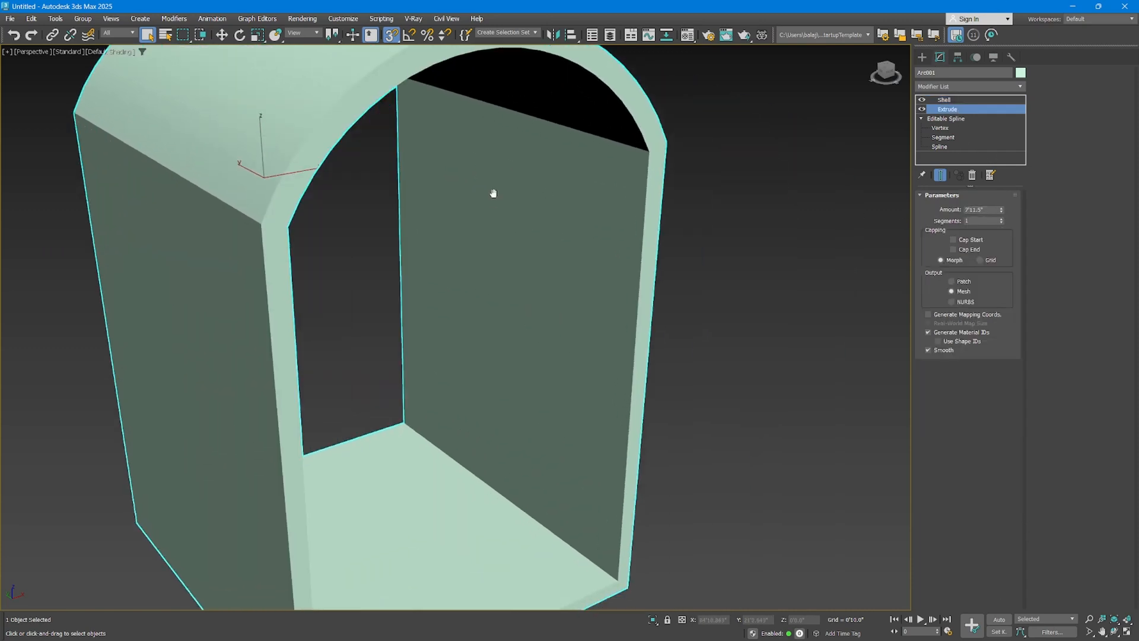
{"action": "scroll", "coordinate": [494, 193], "scroll_direction": "down", "scroll_amount": 3}
{"action": "left_click", "coordinate": [697, 269]}
{"action": "middle_click_drag", "start_coordinate": [665, 268], "coordinate": [600, 259], "text": "alt"}
{"action": "middle_click_drag", "start_coordinate": [493, 251], "coordinate": [635, 402]}
{"action": "middle_click_drag", "start_coordinate": [527, 275], "coordinate": [656, 333]}
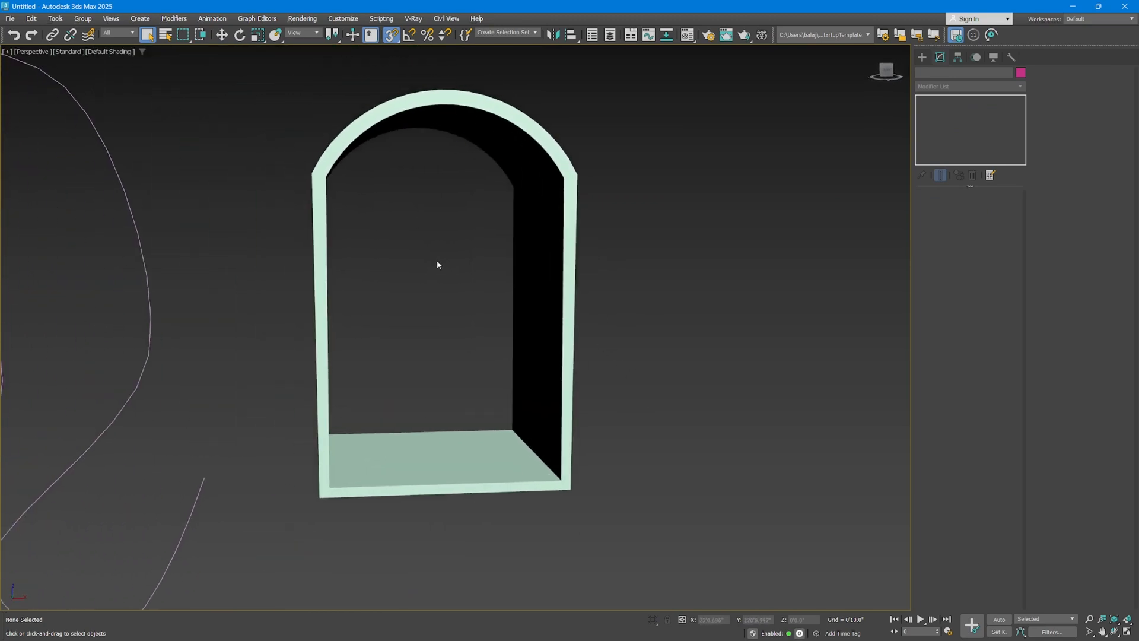
{"action": "left_click", "coordinate": [518, 229]}
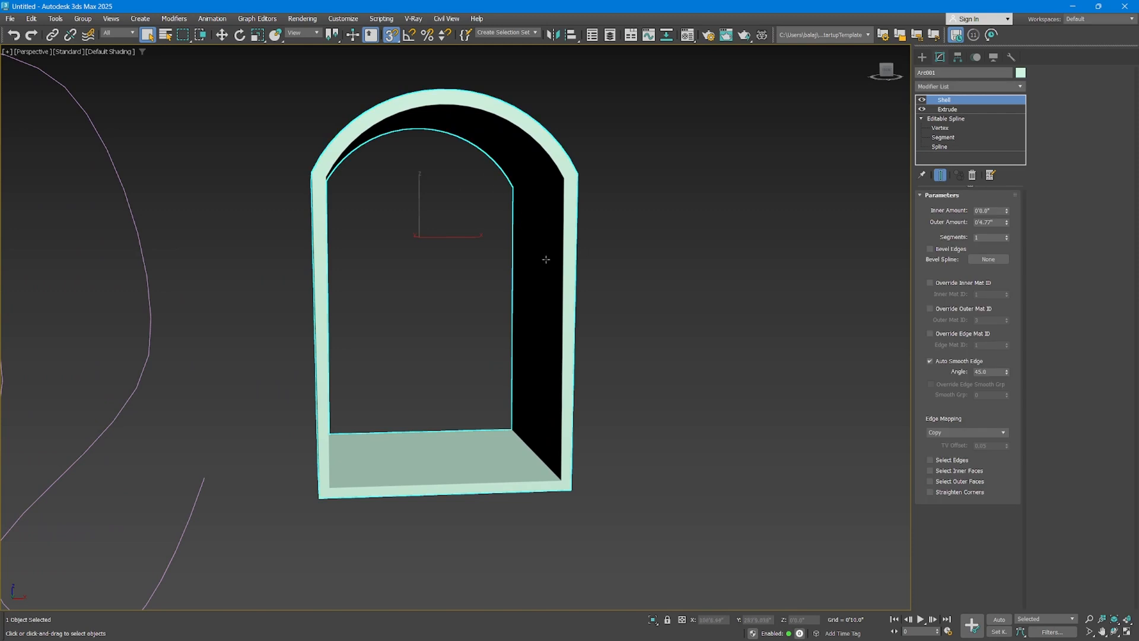
{"action": "middle_click_drag", "start_coordinate": [545, 262], "coordinate": [513, 189]}
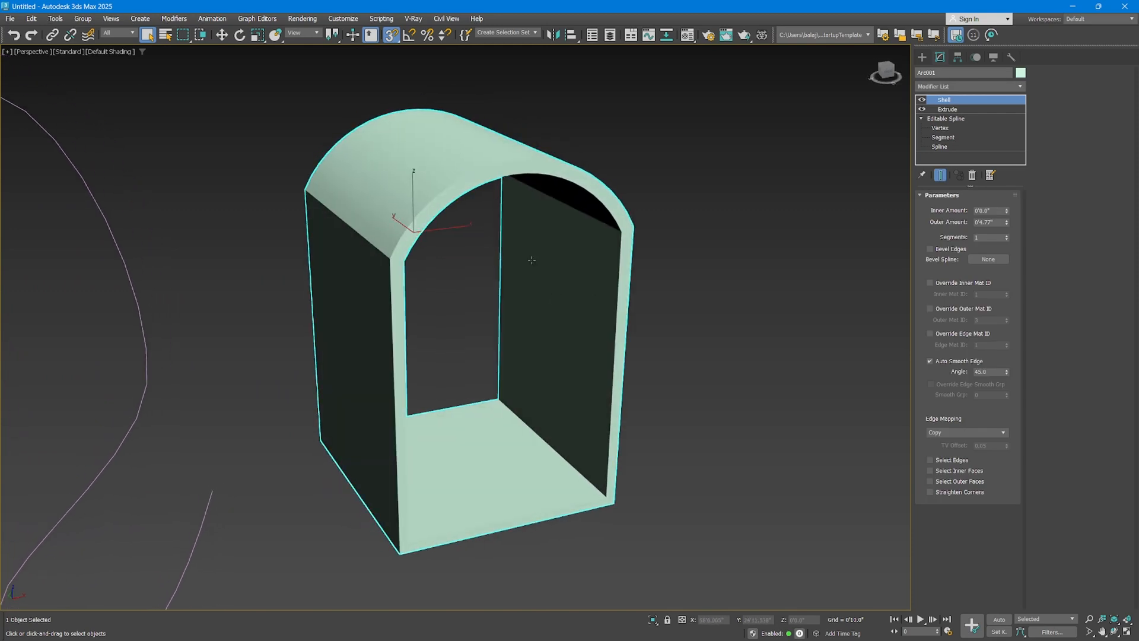
Select the curved line and the zigzag line beside the arched frame and delete both.
{"action": "scroll", "coordinate": [531, 260], "scroll_direction": "down", "scroll_amount": 4}
{"action": "middle_click_drag", "start_coordinate": [348, 307], "coordinate": [596, 292]}
{"action": "left_click_drag", "start_coordinate": [546, 173], "coordinate": [292, 318]}
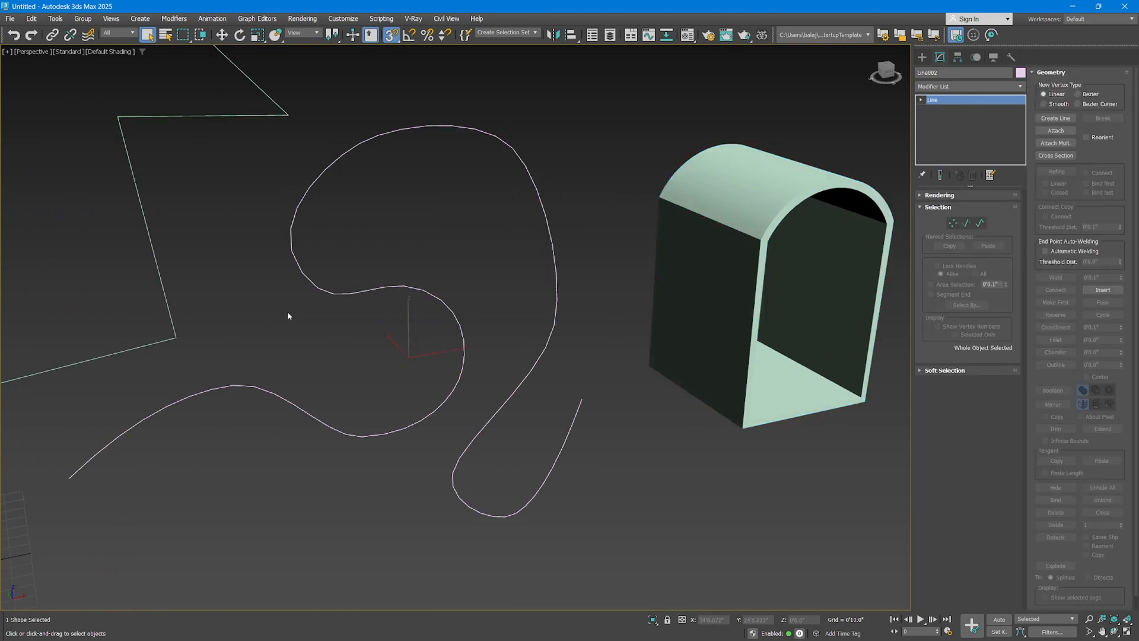
{"action": "middle_click_drag", "start_coordinate": [288, 316], "coordinate": [351, 335]}
{"action": "left_click_drag", "start_coordinate": [168, 265], "coordinate": [168, 265]}
{"action": "middle_click_drag", "start_coordinate": [168, 265], "coordinate": [417, 364]}
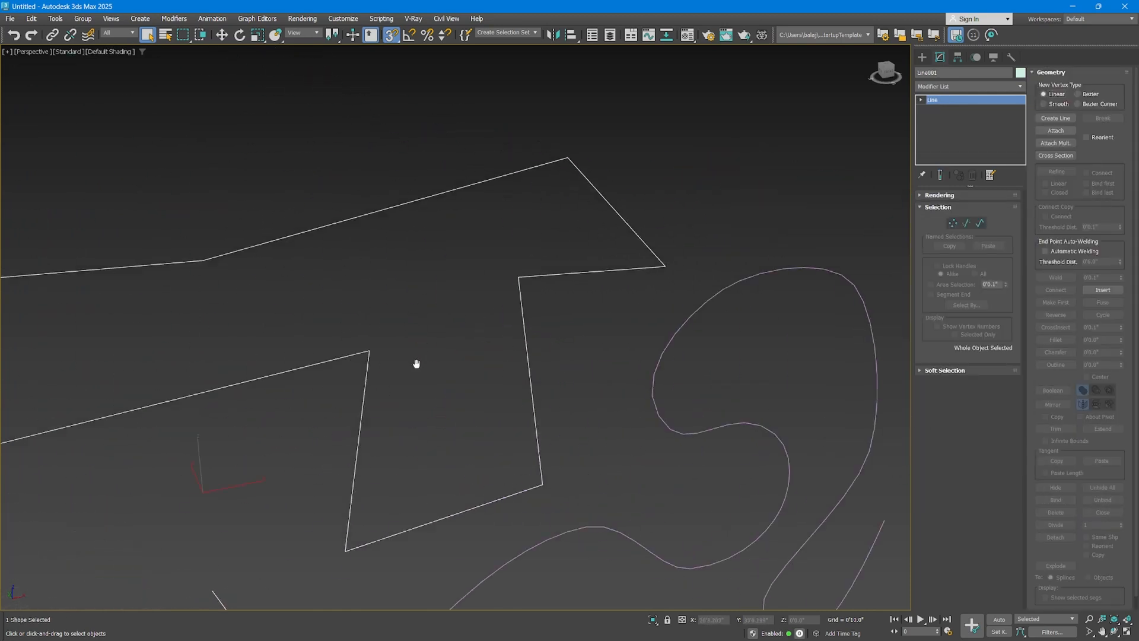
{"action": "middle_click_drag", "start_coordinate": [807, 265], "coordinate": [529, 247]}
{"action": "scroll", "coordinate": [528, 247], "scroll_direction": "down", "scroll_amount": 2}
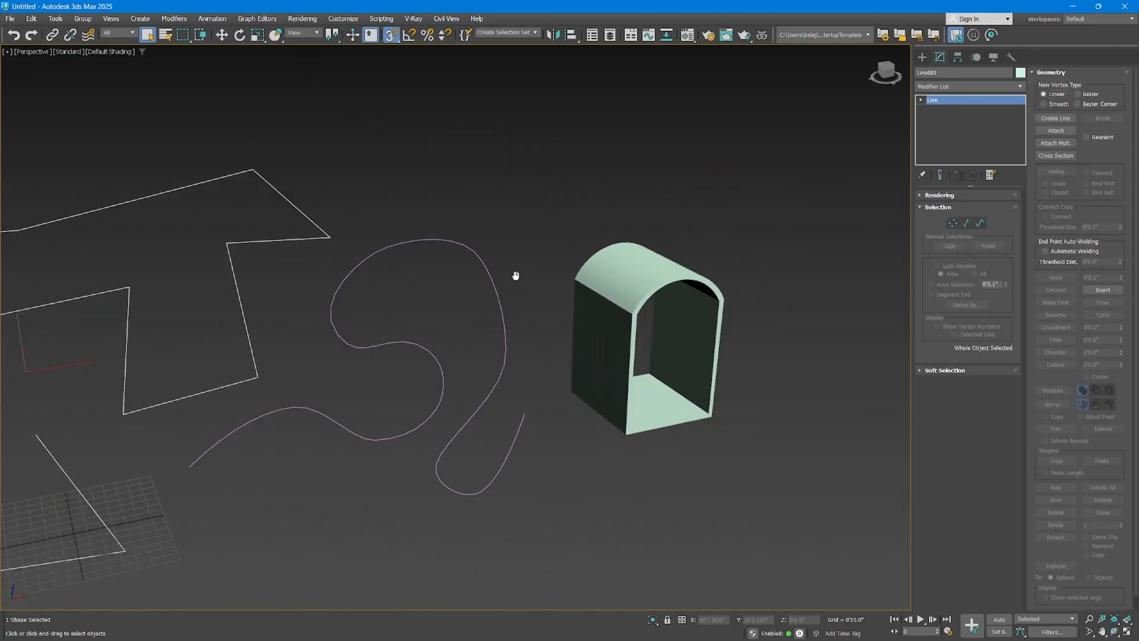
{"action": "left_click_drag", "start_coordinate": [486, 213], "coordinate": [183, 354]}
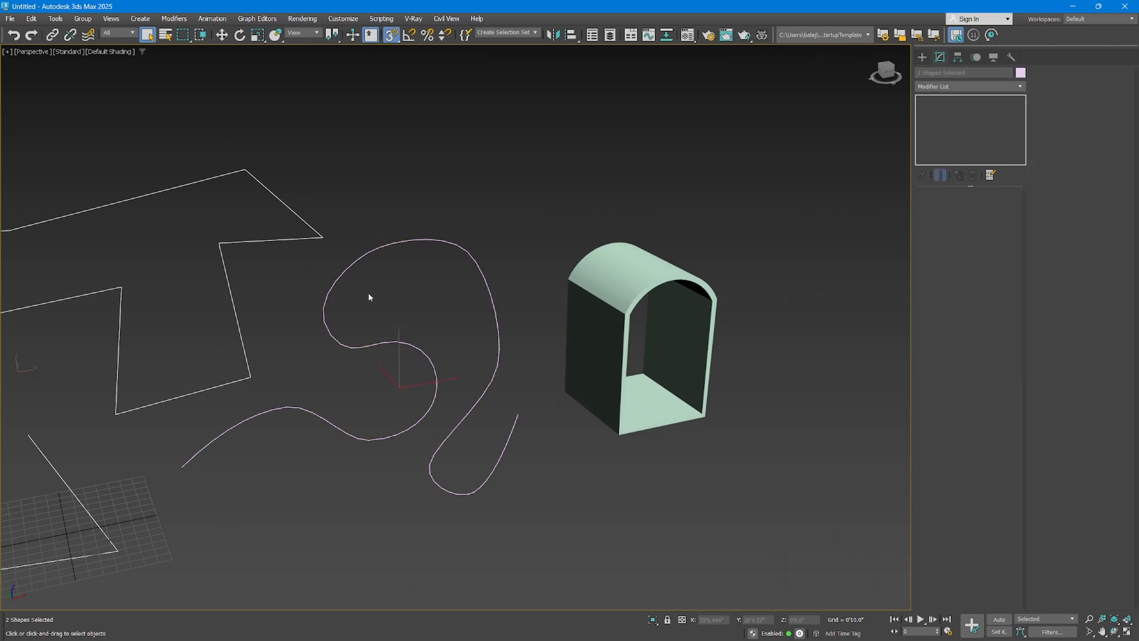
{"action": "key", "text": "Delete"}
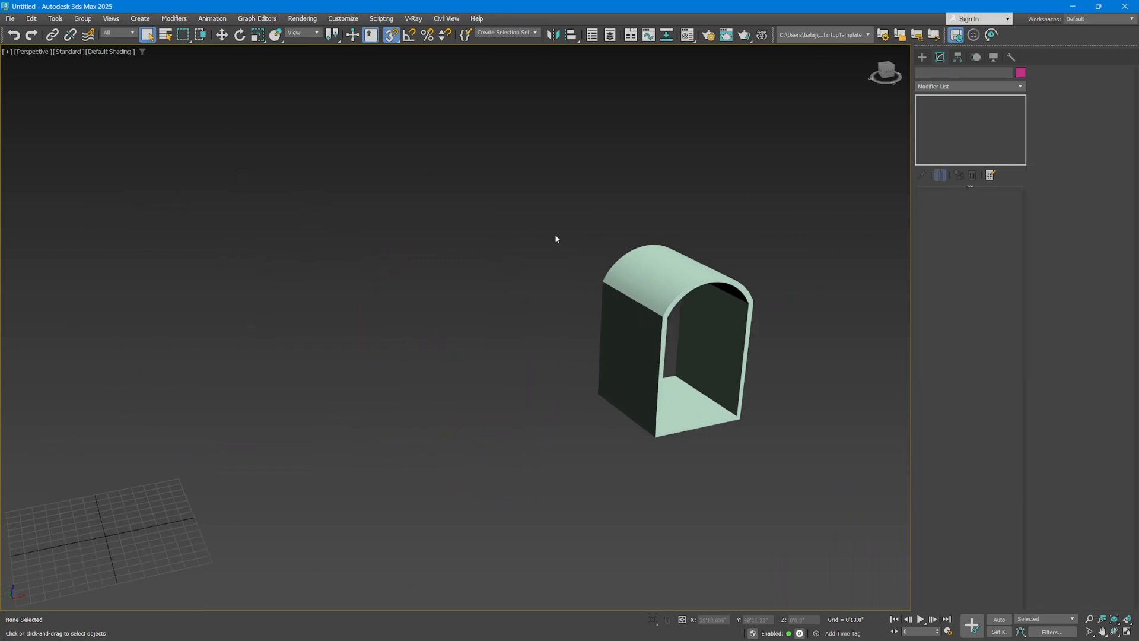
Reset the scene with the arched frame to an empty default scene.
{"action": "middle_click_drag", "start_coordinate": [557, 239], "coordinate": [515, 222]}
{"action": "left_click_drag", "start_coordinate": [582, 321], "coordinate": [555, 311]}
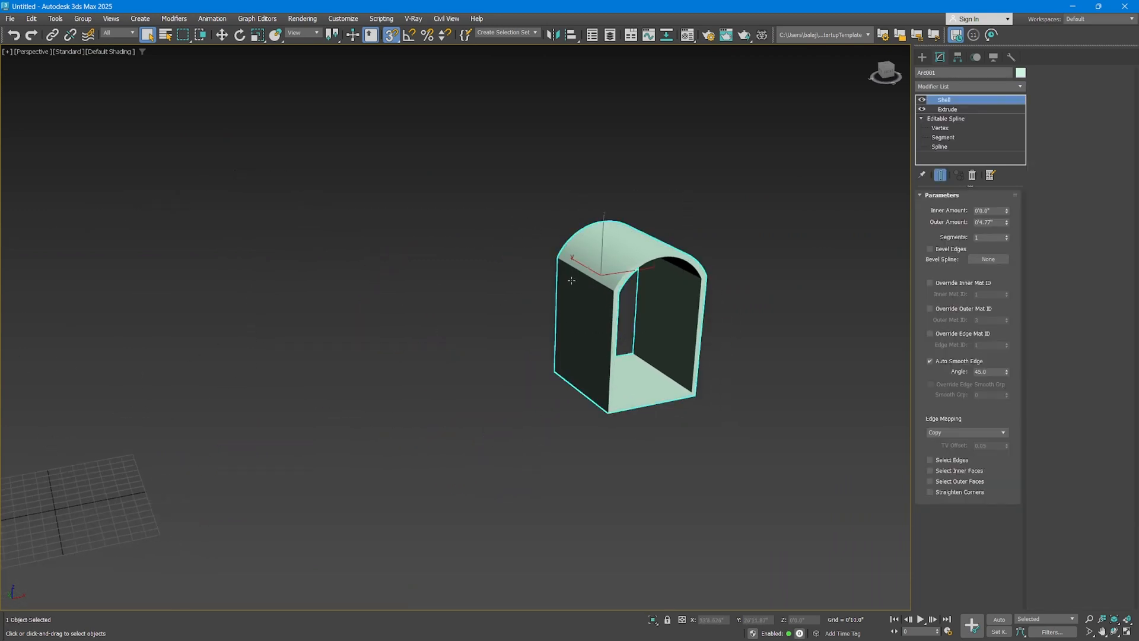
{"action": "left_click", "coordinate": [10, 19]}
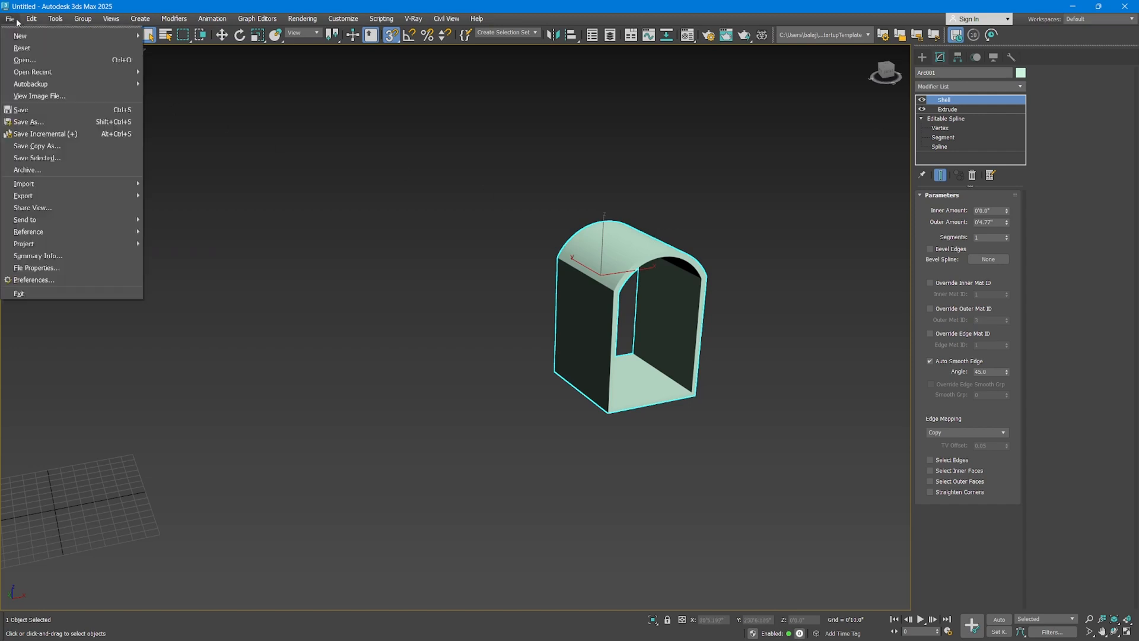
{"action": "left_click", "coordinate": [19, 46]}
{"action": "left_click", "coordinate": [574, 345]}
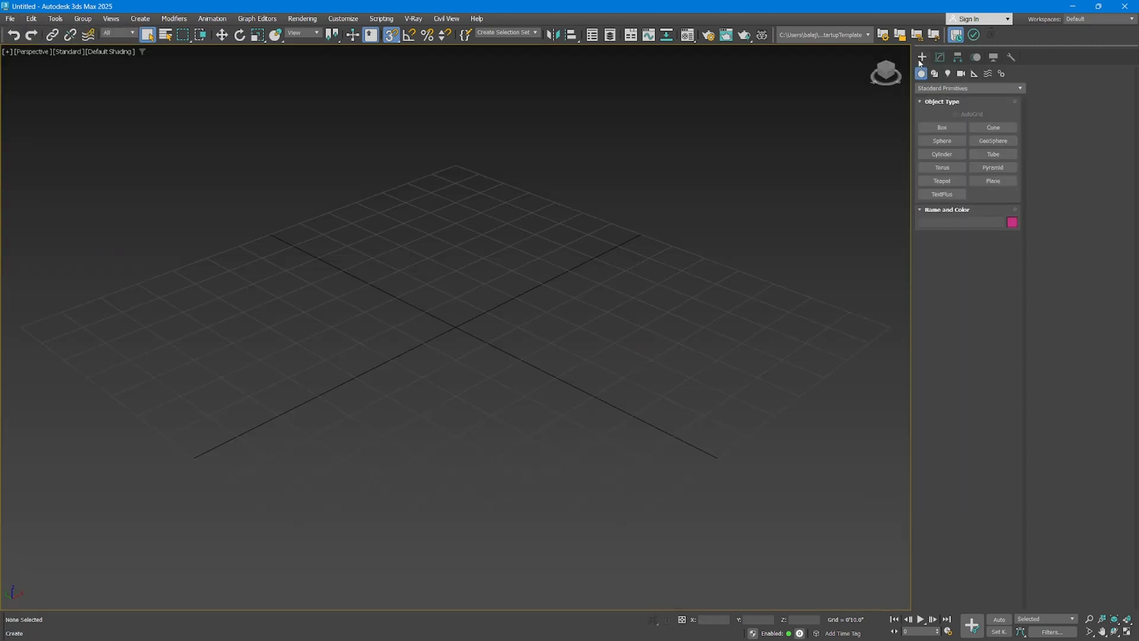
Draw a Donut spline near the grid centre with radii of about 3'3" and 2'8".
{"action": "left_click", "coordinate": [935, 73]}
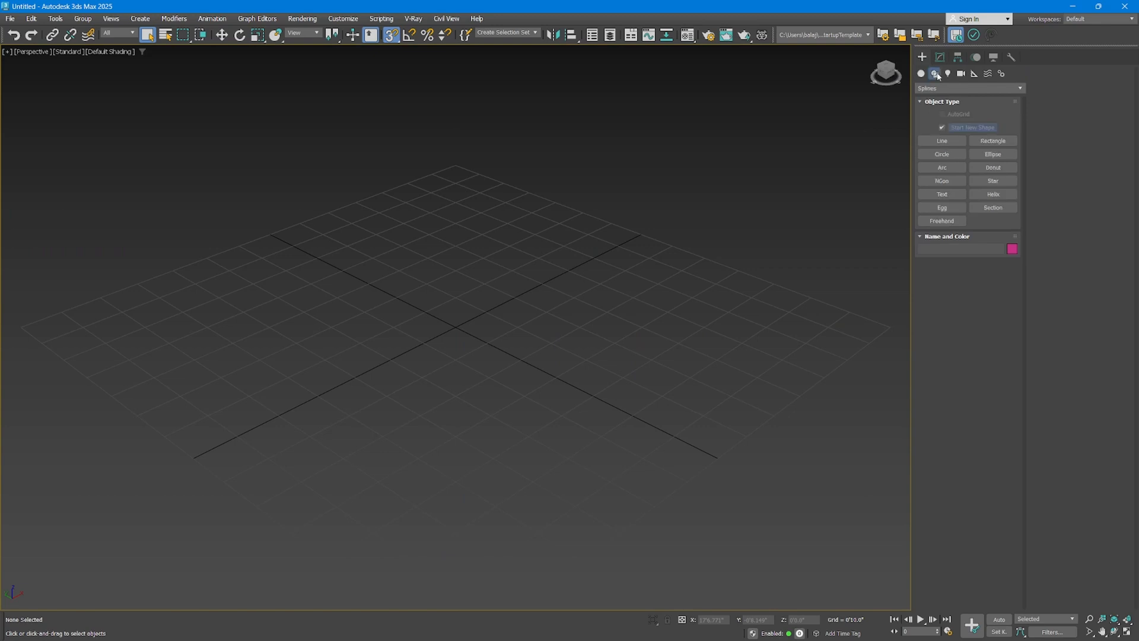
{"action": "left_click", "coordinate": [995, 169]}
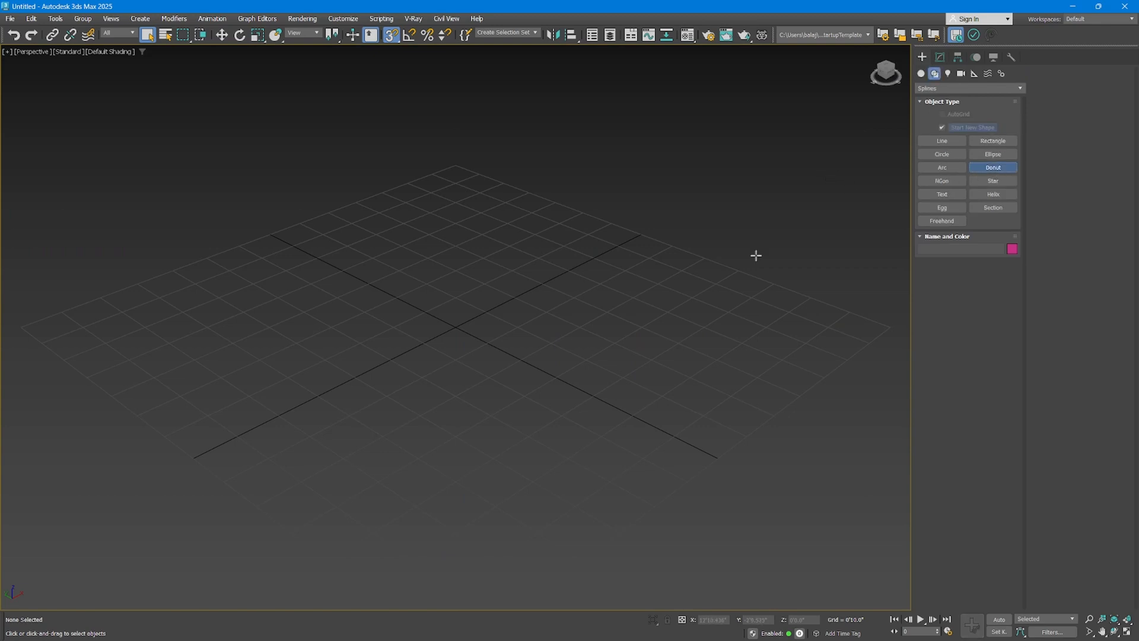
{"action": "left_click_drag", "start_coordinate": [429, 332], "coordinate": [605, 344]}
{"action": "left_click", "coordinate": [571, 343]}
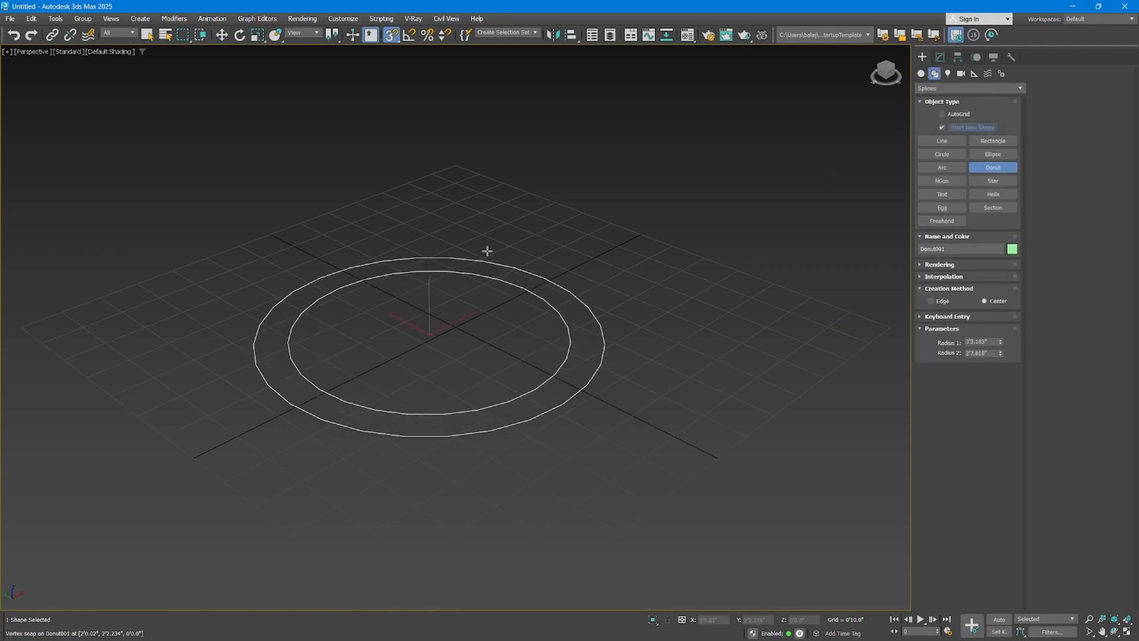
Draw a six-sided NGon beside the donut and a six-pointed Star behind it.
{"action": "left_click", "coordinate": [943, 181]}
{"action": "left_click_drag", "start_coordinate": [701, 326], "coordinate": [706, 387]}
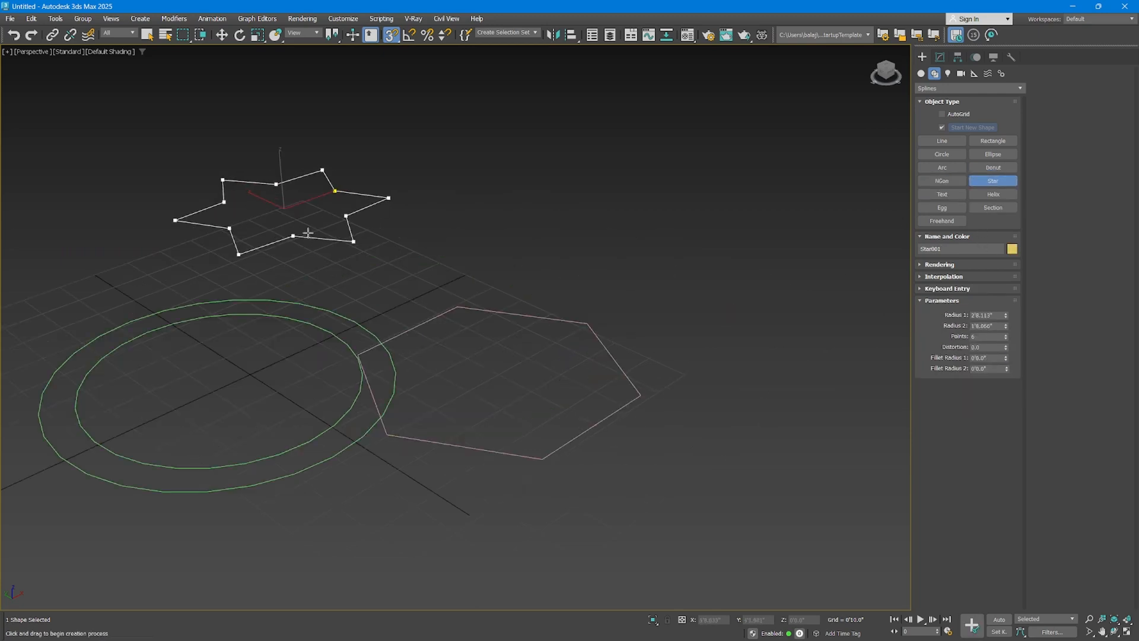
{"action": "left_click", "coordinate": [308, 236]}
{"action": "left_click", "coordinate": [950, 195]}
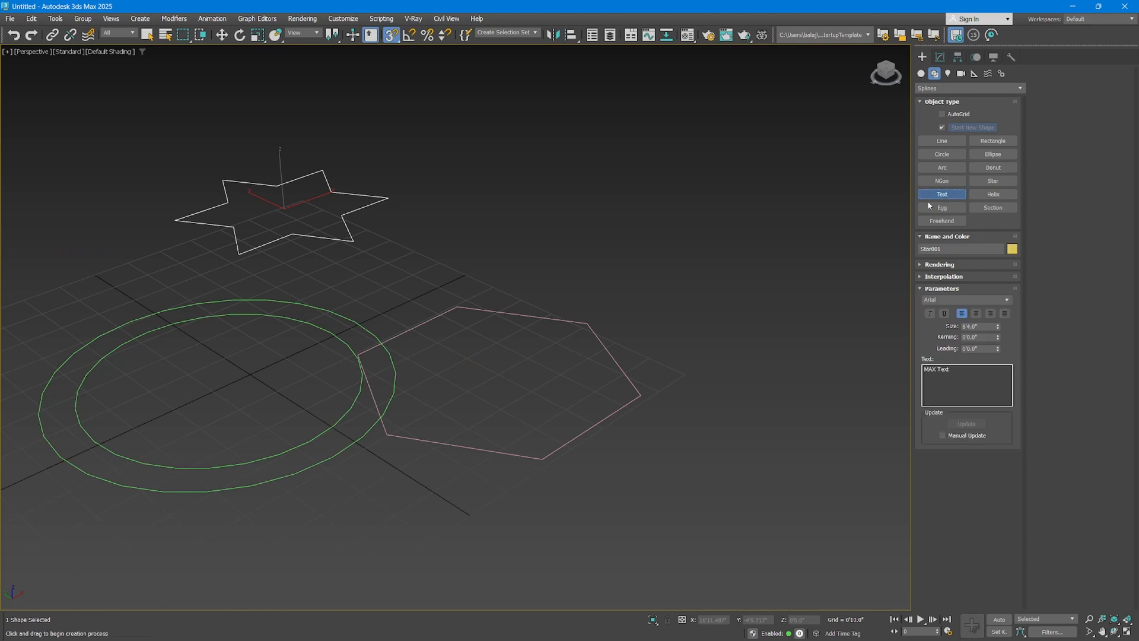
{"action": "right_click", "coordinate": [764, 246]}
{"action": "left_click", "coordinate": [921, 73]}
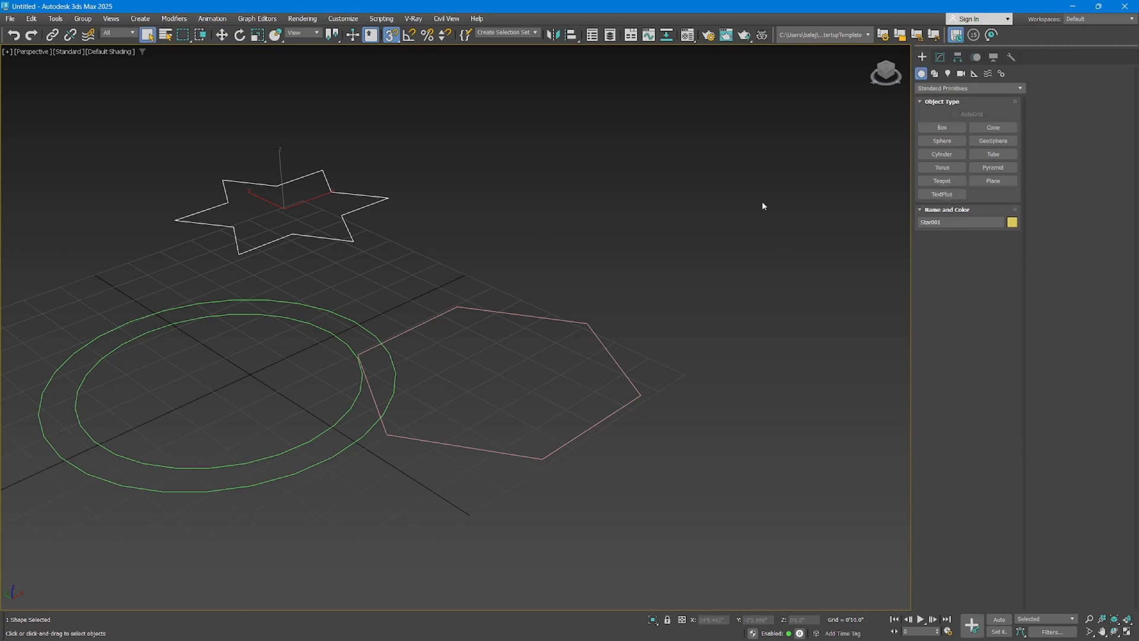
{"action": "left_click", "coordinate": [935, 73]}
Place a Text spline behind the NGon and replace its default wording with "bclbk".
{"action": "left_click", "coordinate": [949, 195]}
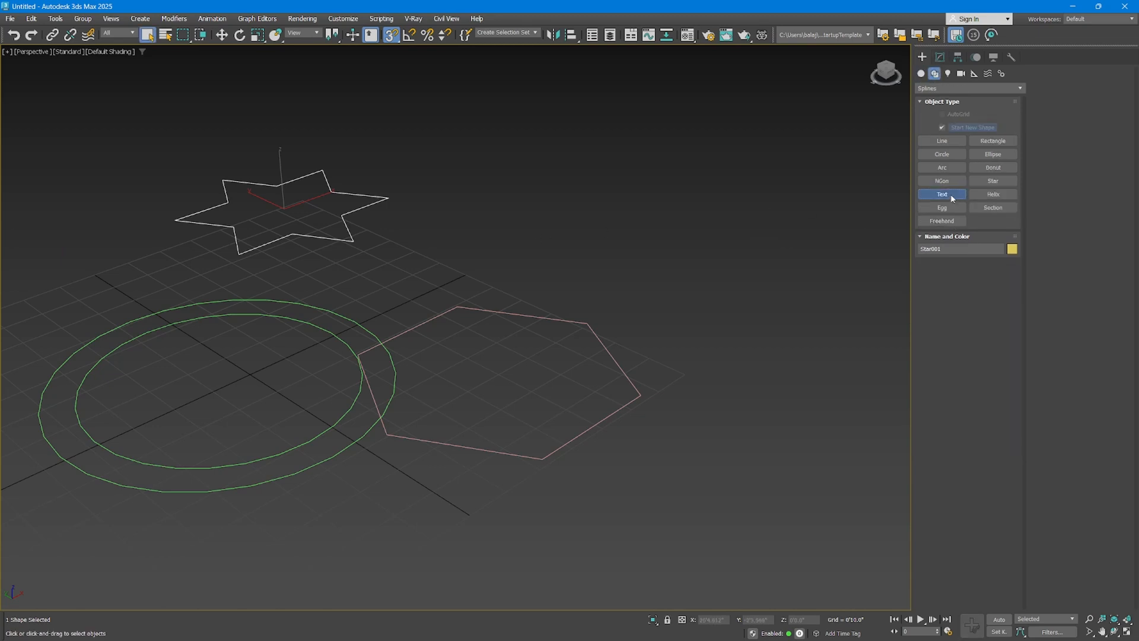
{"action": "left_click", "coordinate": [643, 307]}
{"action": "left_click", "coordinate": [969, 371]}
{"action": "key", "text": "ctrl+a"}
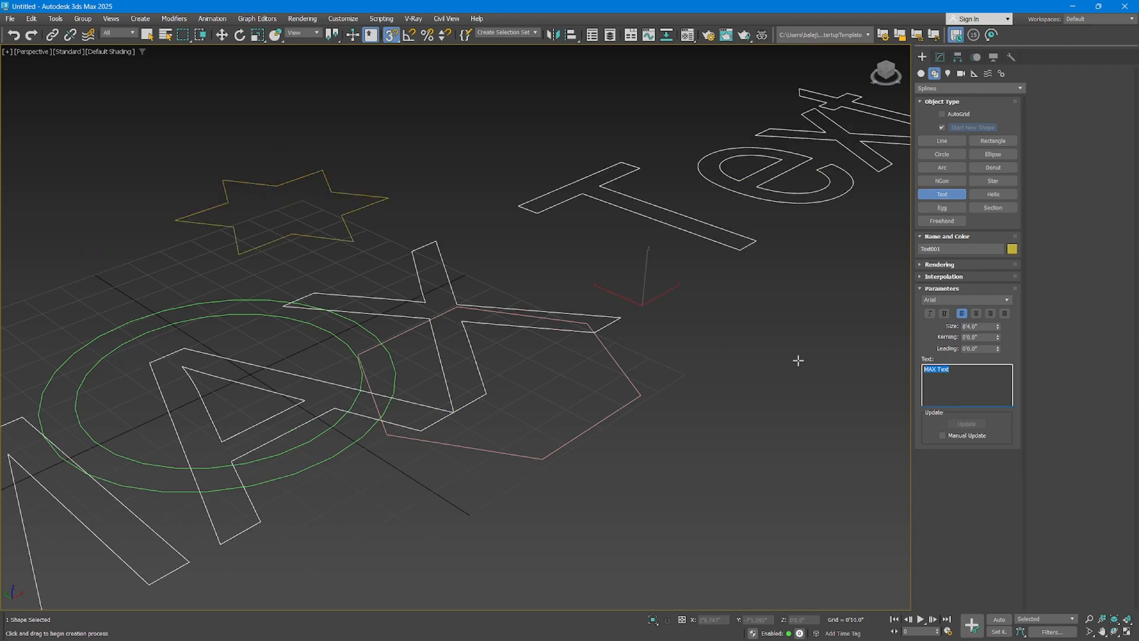
{"action": "type", "text": "bclbk"}
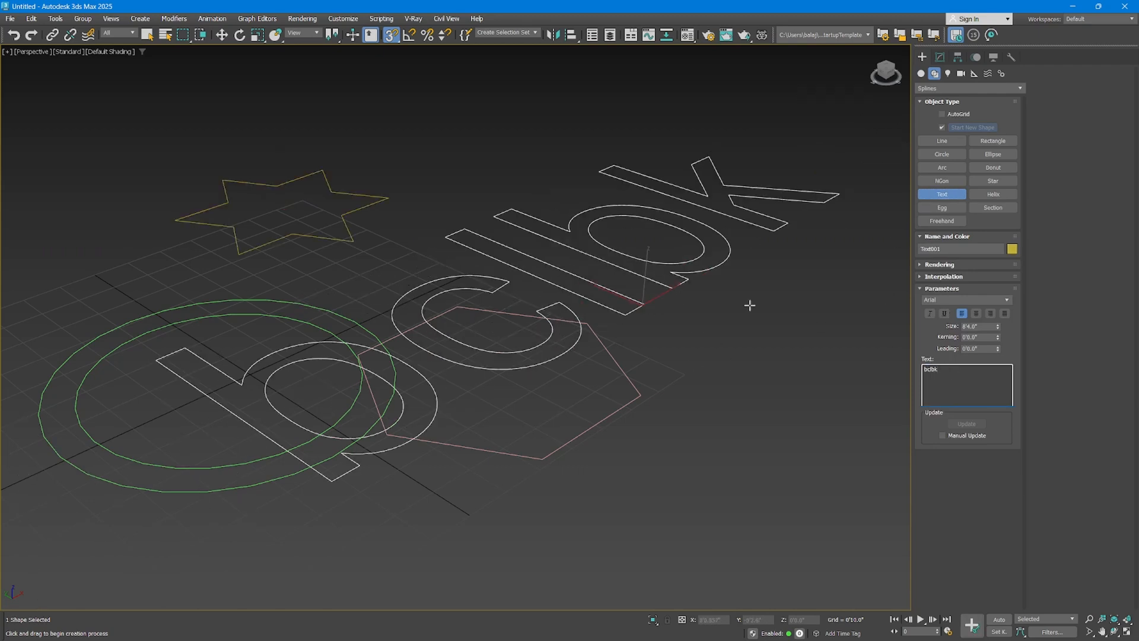
Clear the Text spline's content and enter "you" instead.
{"action": "key", "text": "BackSpace"}
{"action": "key", "text": "BackSpace"}
{"action": "key", "text": "BackSpace"}
{"action": "key", "text": "BackSpace"}
{"action": "key", "text": "BackSpace"}
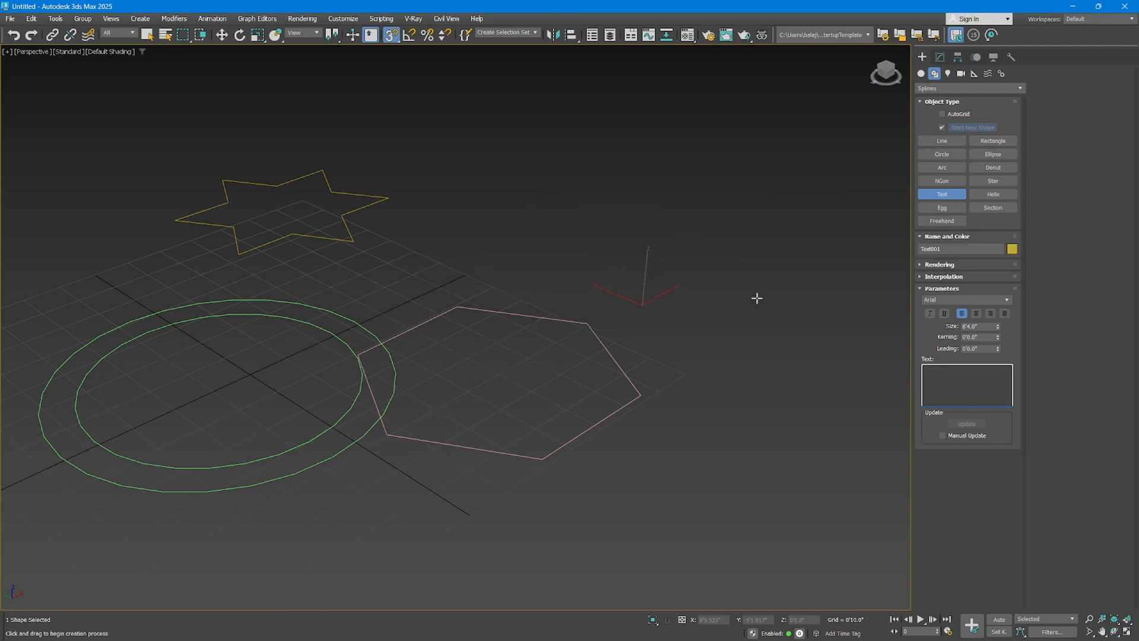
{"action": "type", "text": "you"}
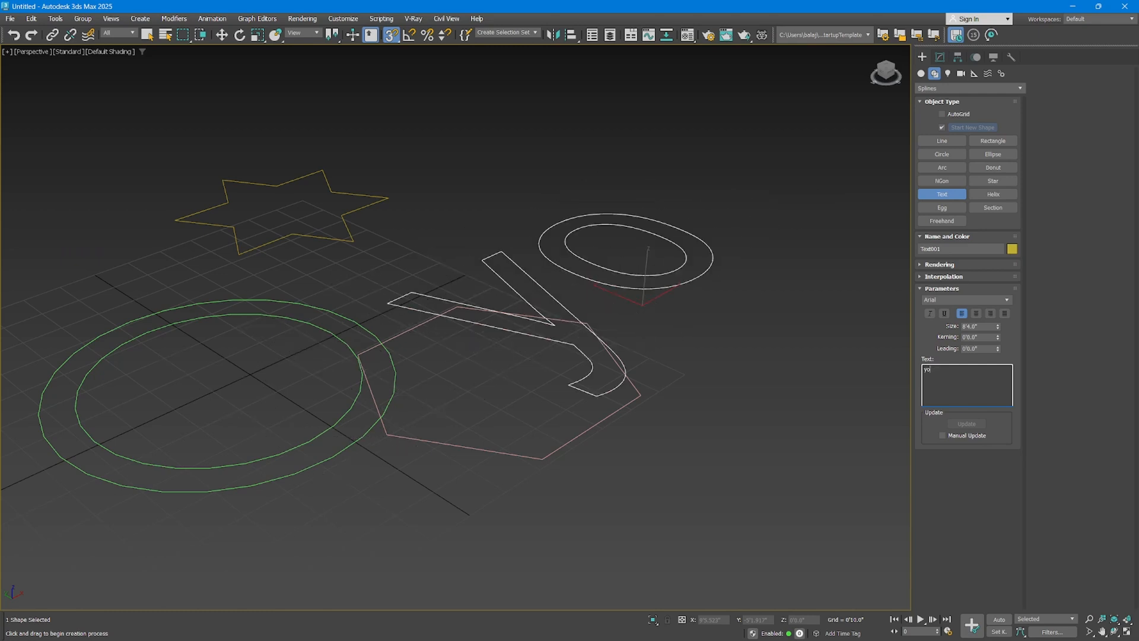
Turn off snapping and move the "you" text along the X axis until it is clear of the hexagon.
{"action": "middle_click_drag", "start_coordinate": [621, 247], "coordinate": [573, 297], "text": "alt"}
{"action": "scroll", "coordinate": [574, 298], "scroll_direction": "down", "scroll_amount": 5}
{"action": "key", "text": "w"}
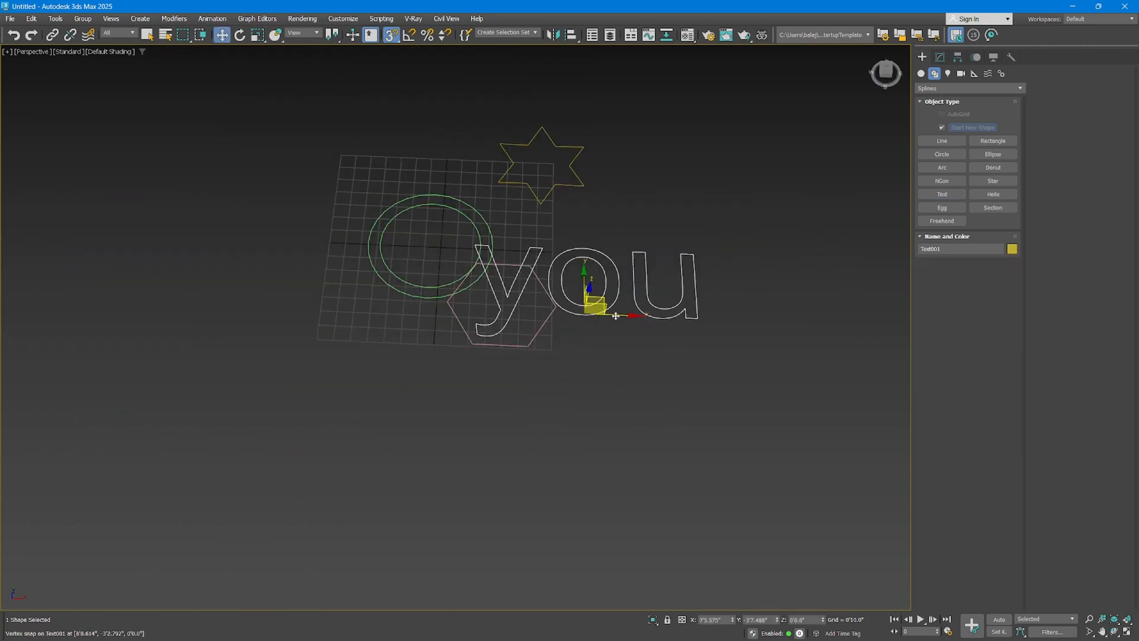
{"action": "key", "text": "s"}
{"action": "left_click_drag", "start_coordinate": [619, 313], "coordinate": [736, 311]}
Add an Extrude modifier to the "you" text and set its amount to 0'5.0".
{"action": "left_click", "coordinate": [937, 56]}
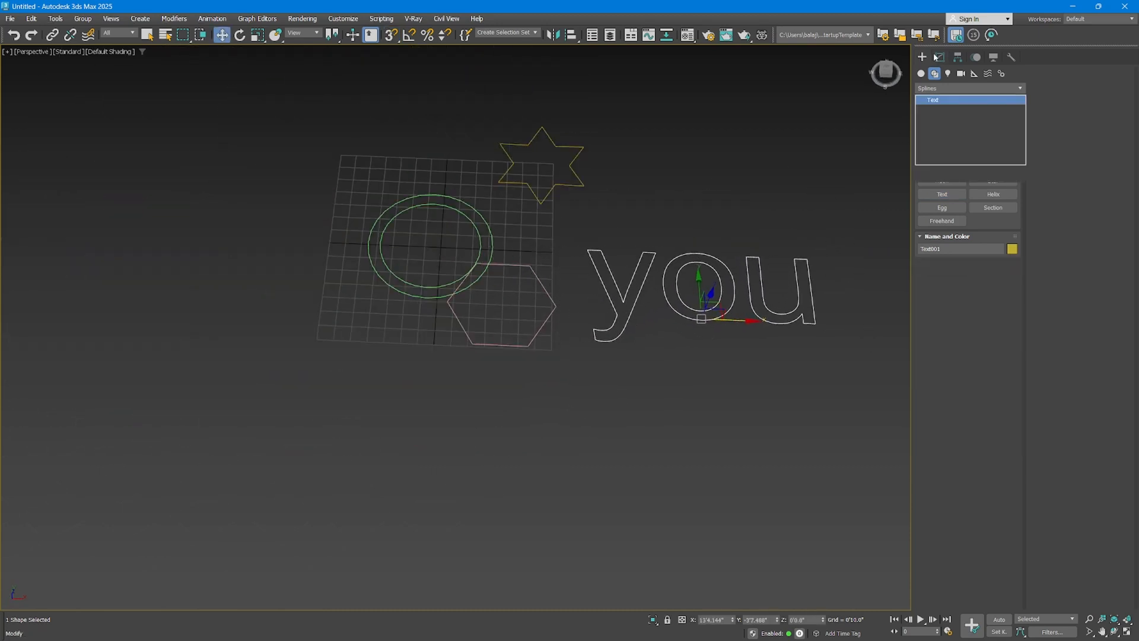
{"action": "left_click", "coordinate": [953, 86]}
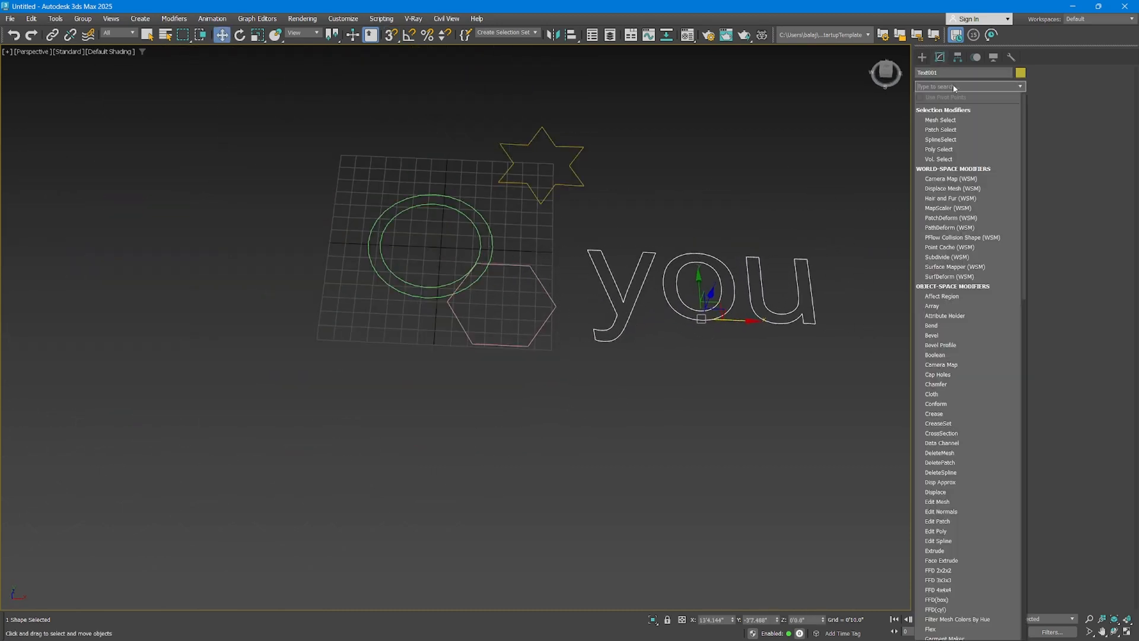
{"action": "type", "text": "e"}
{"action": "left_click", "coordinate": [939, 111]}
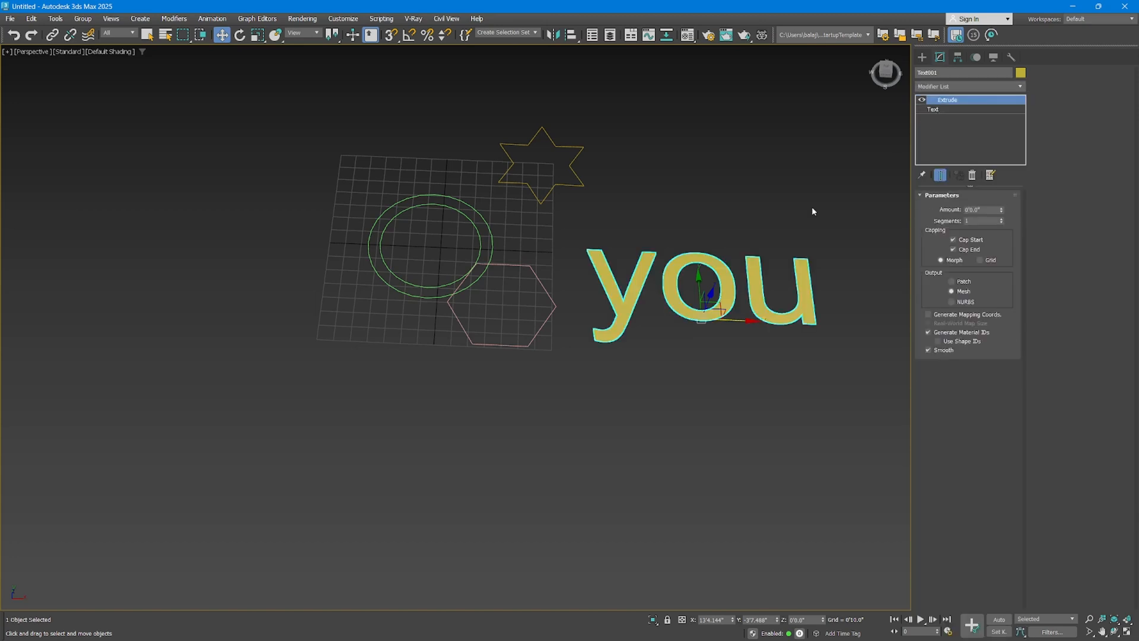
{"action": "left_click_drag", "start_coordinate": [1001, 210], "coordinate": [1005, 206]}
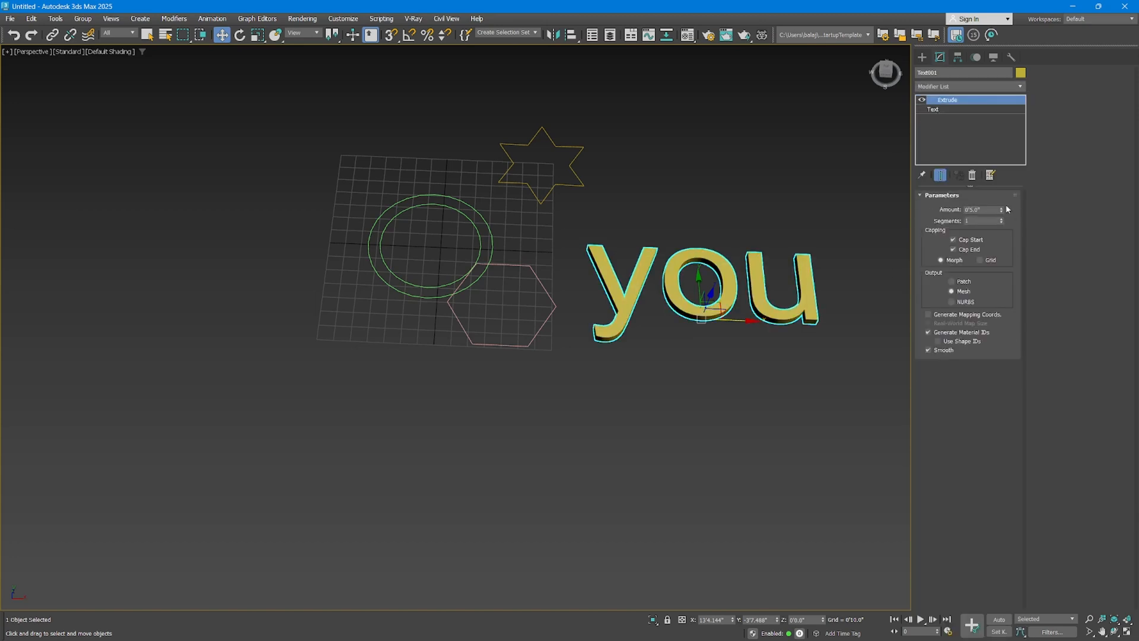
{"action": "middle_click_drag", "start_coordinate": [712, 326], "coordinate": [737, 290], "text": "alt"}
Draw a helix in front of the extruded text with radii of about 1'11" and 2'10".
{"action": "left_click", "coordinate": [922, 57]}
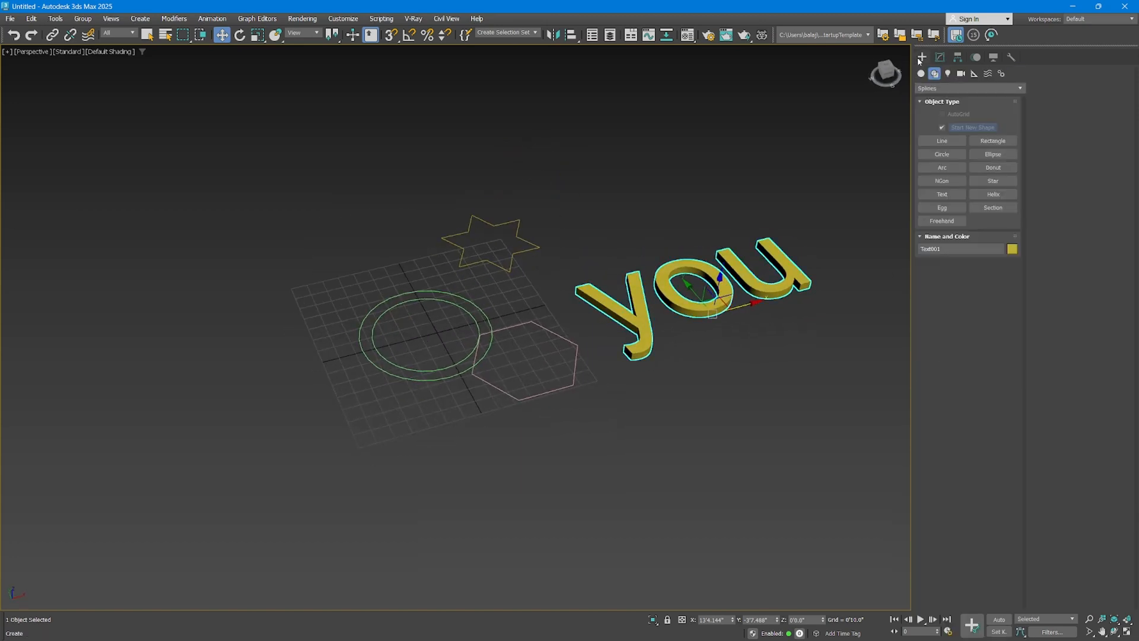
{"action": "left_click", "coordinate": [993, 195]}
{"action": "left_click_drag", "start_coordinate": [577, 472], "coordinate": [621, 477]}
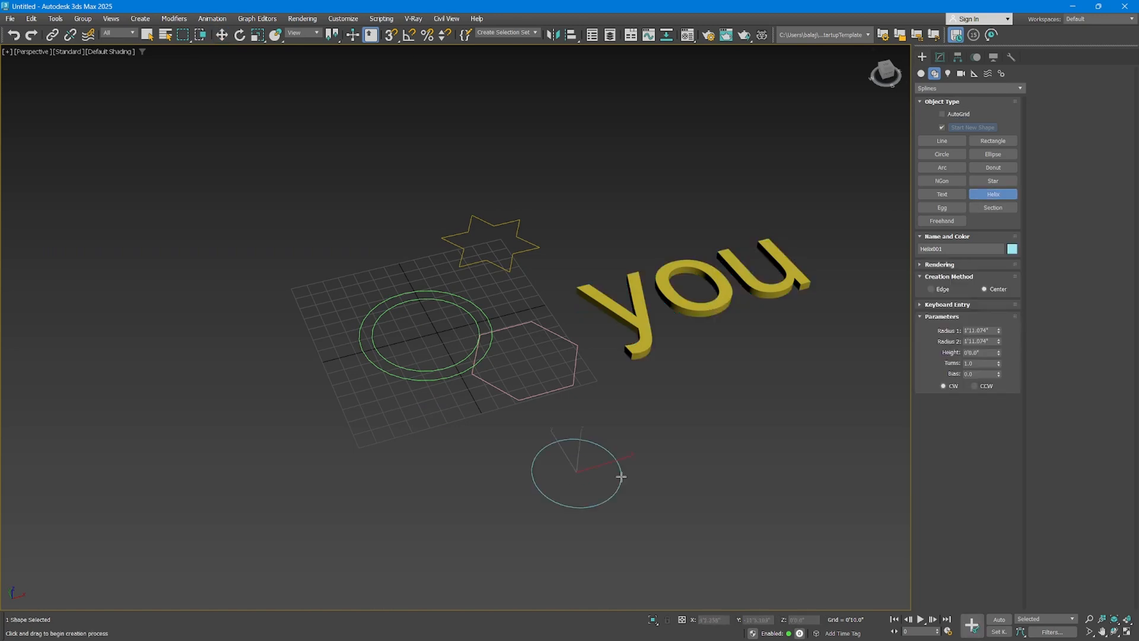
{"action": "left_click", "coordinate": [624, 452]}
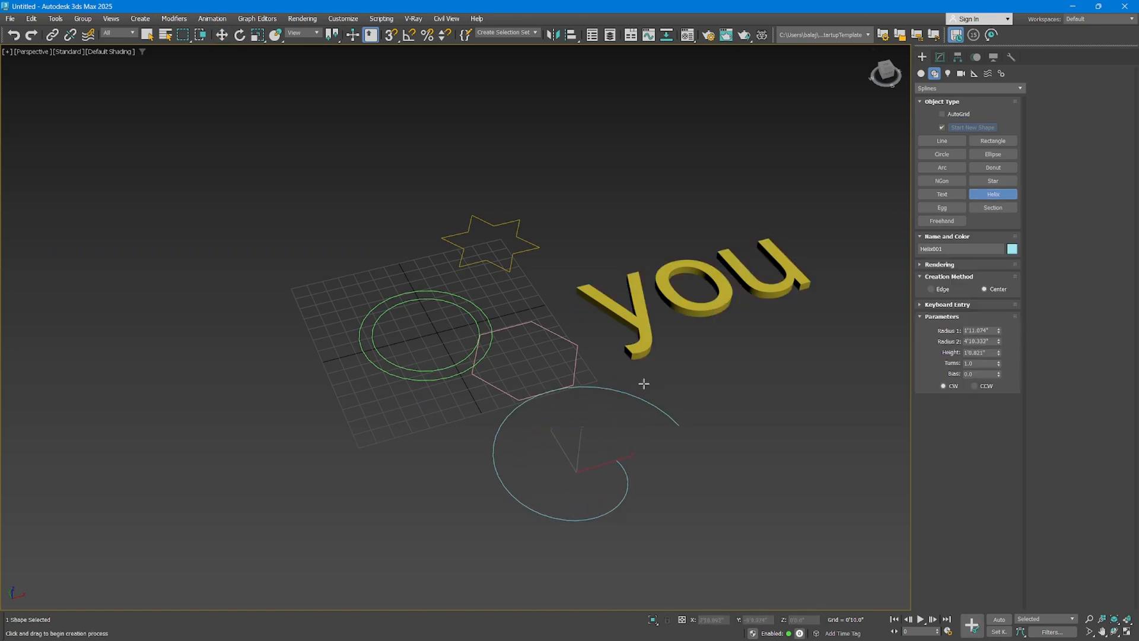
{"action": "left_click", "coordinate": [615, 431]}
Raise the helix's height to about 7'2" and its number of turns to 4.44.
{"action": "mouse_move", "coordinate": [606, 406]}
{"action": "middle_mouse_down", "text": "alt"}
{"action": "mouse_move", "coordinate": [590, 409]}
{"action": "mouse_move", "coordinate": [613, 408]}
{"action": "middle_mouse_up", "text": "alt"}
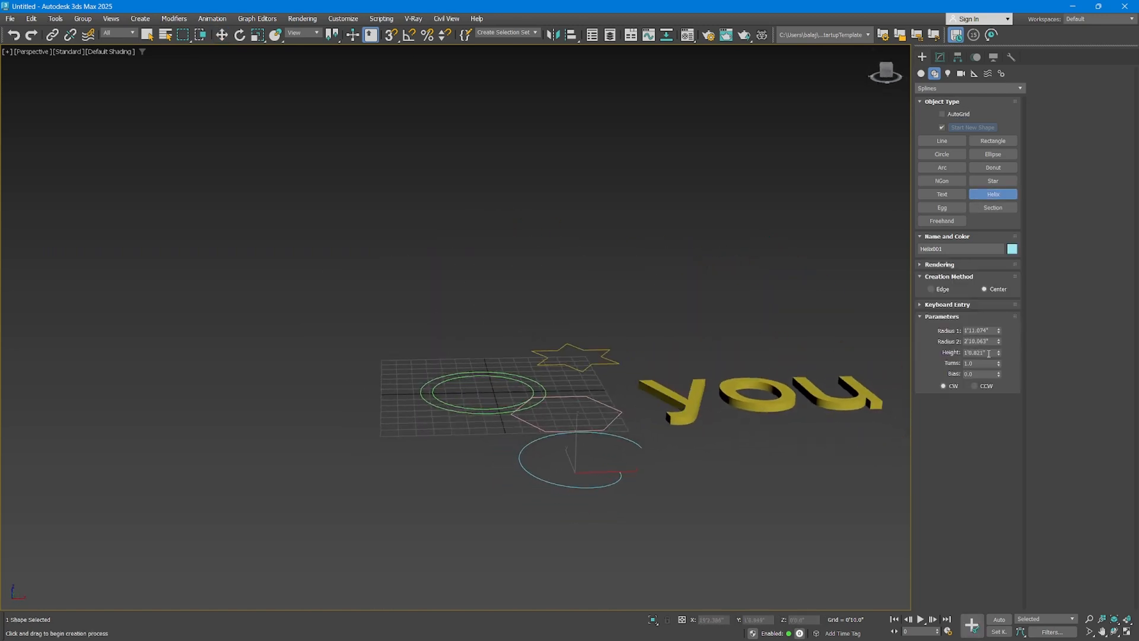
{"action": "left_click_drag", "start_coordinate": [999, 352], "coordinate": [983, 306]}
{"action": "left_click_drag", "start_coordinate": [998, 368], "coordinate": [1010, 211]}
{"action": "middle_click_drag", "start_coordinate": [650, 308], "coordinate": [666, 326], "text": "alt"}
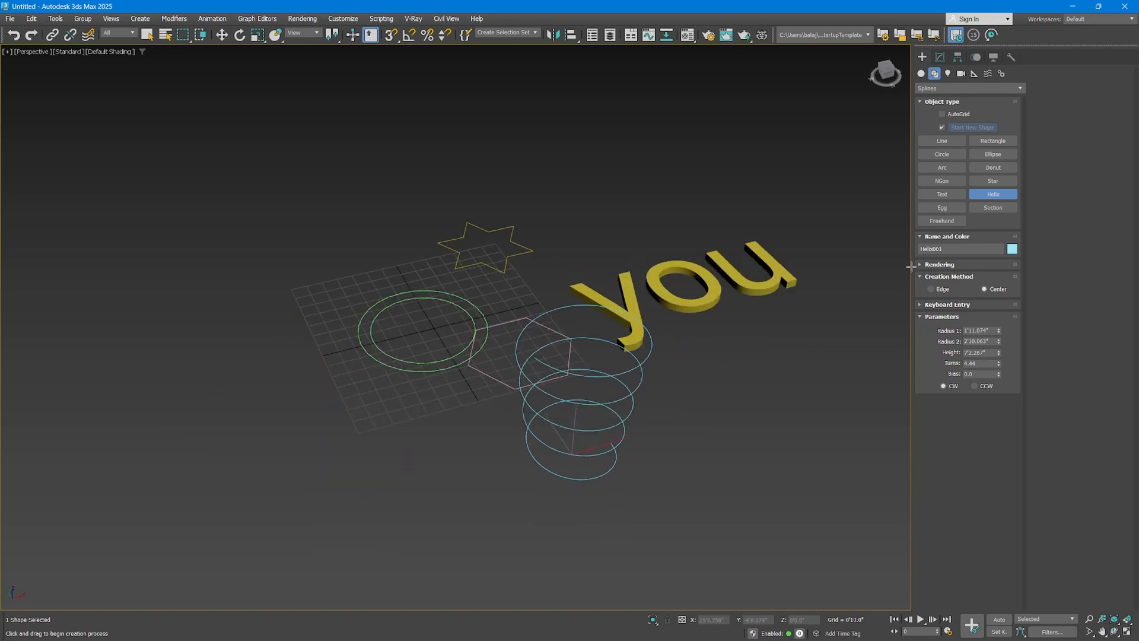
Draw an outlined egg about 6' by 4' beside the helix and a section about 4'2" by 8'8" behind it.
{"action": "left_click", "coordinate": [942, 207]}
{"action": "left_click_drag", "start_coordinate": [727, 453], "coordinate": [786, 457]}
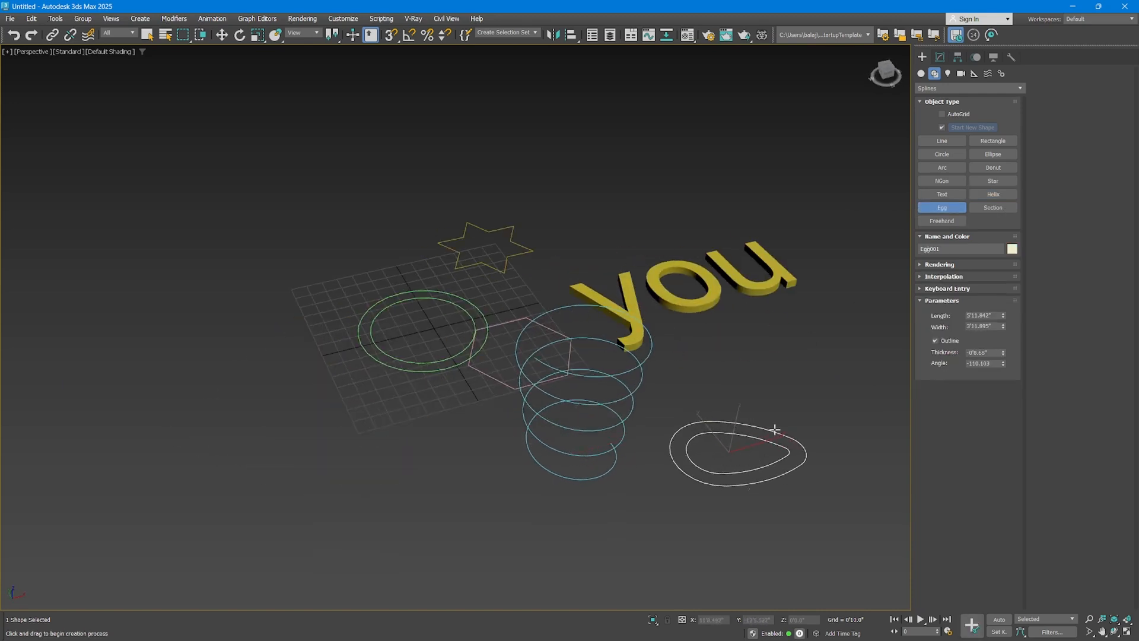
{"action": "left_click", "coordinate": [993, 207]}
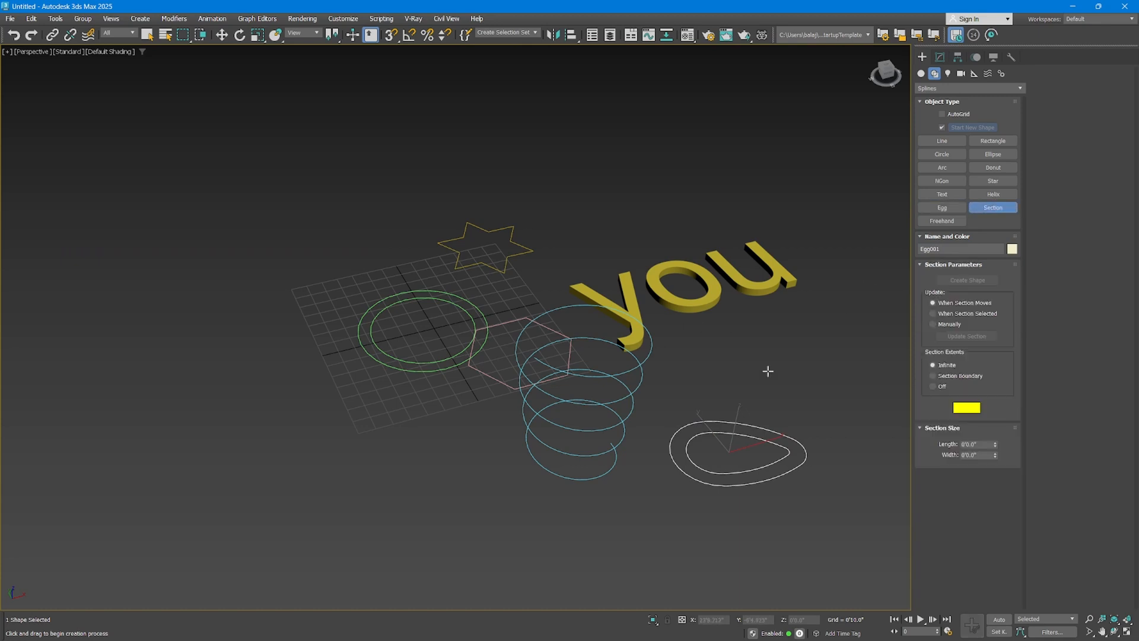
{"action": "left_click_drag", "start_coordinate": [776, 358], "coordinate": [877, 362]}
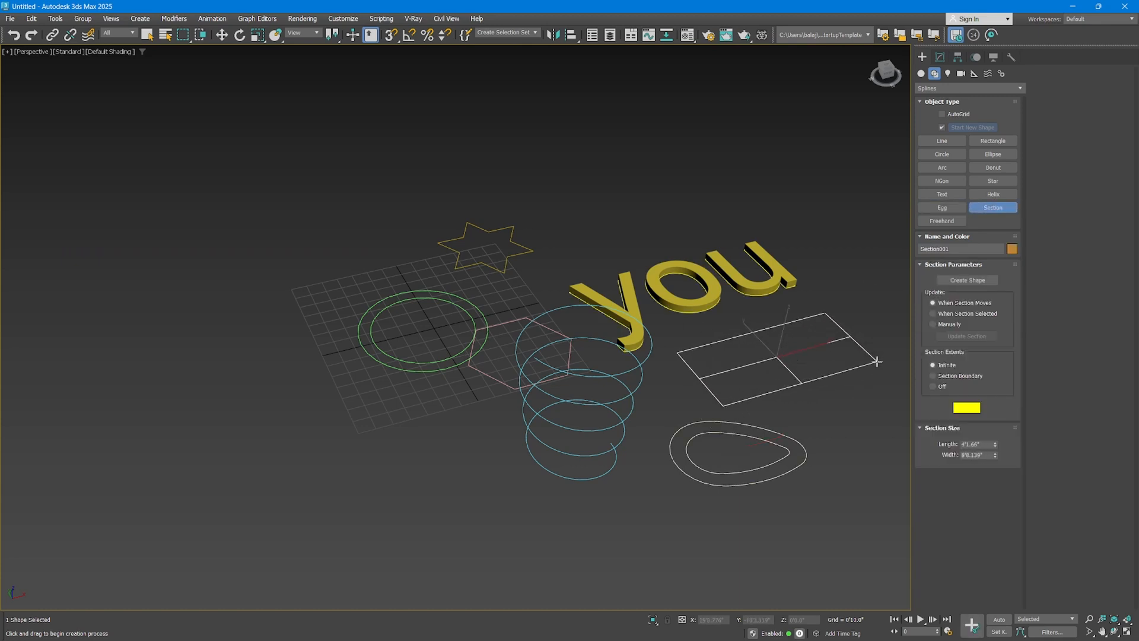
Handwrite a six-letter word with dots using Freehand splines above the helix in the maximized Front view.
{"action": "left_click", "coordinate": [941, 221]}
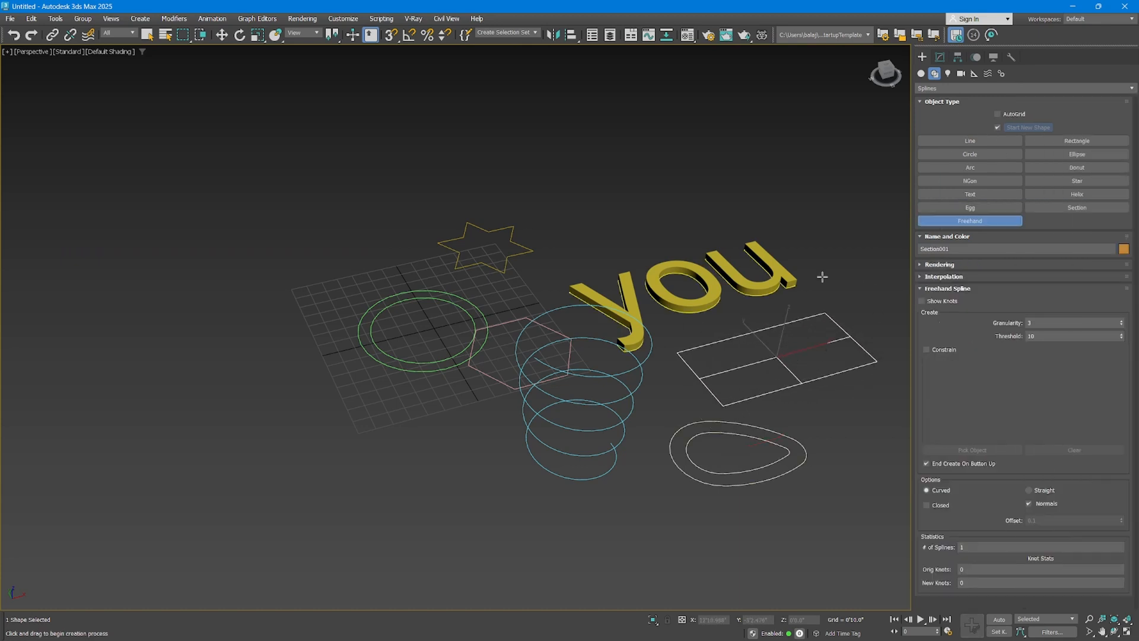
{"action": "key", "text": "alt+w"}
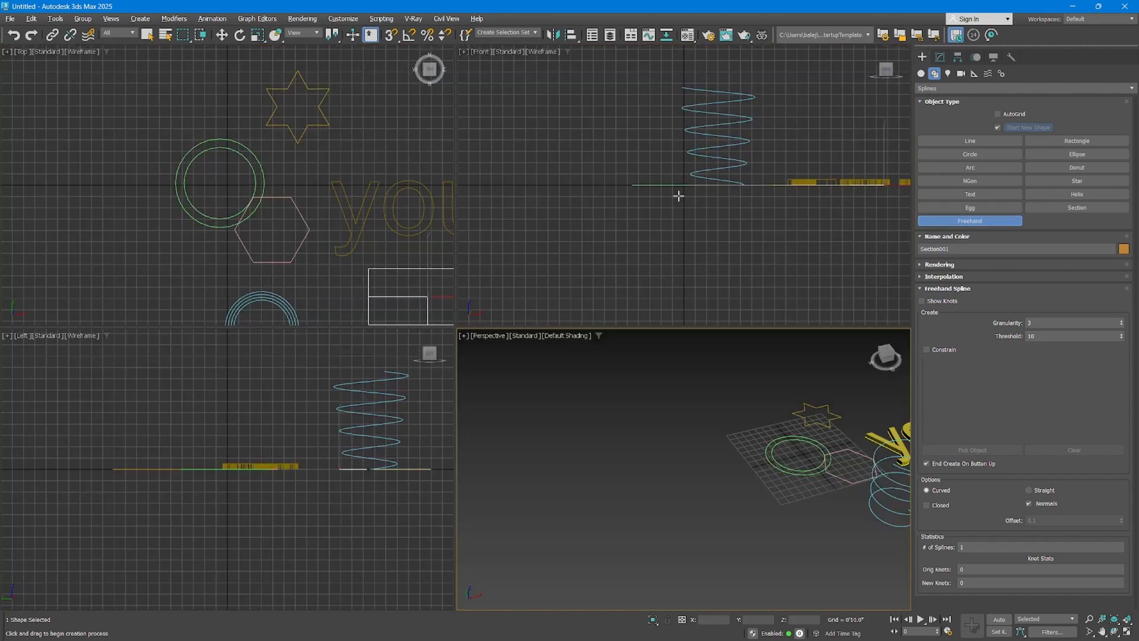
{"action": "key", "text": "alt+w"}
{"action": "middle_click_drag", "start_coordinate": [599, 241], "coordinate": [484, 486]}
{"action": "scroll", "coordinate": [489, 460], "scroll_direction": "down", "scroll_amount": 2}
{"action": "middle_click_drag", "start_coordinate": [547, 287], "coordinate": [371, 394]}
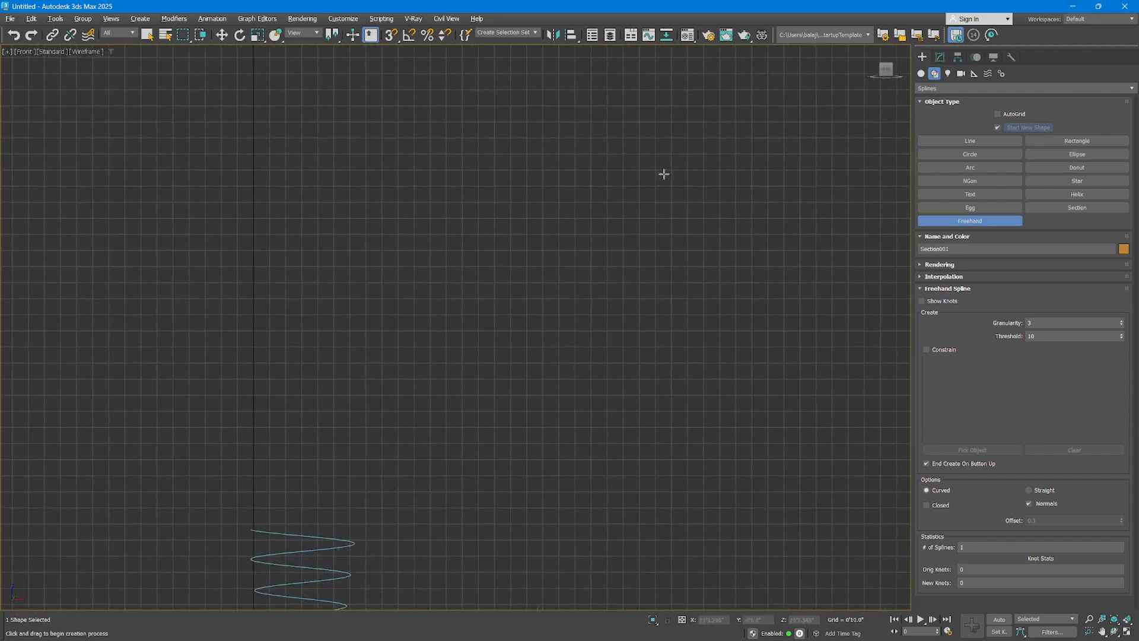
{"action": "mouse_move", "coordinate": [349, 214]}
{"action": "left_mouse_down"}
{"action": "mouse_move", "coordinate": [318, 344]}
{"action": "mouse_move", "coordinate": [368, 300]}
{"action": "mouse_move", "coordinate": [336, 286]}
{"action": "mouse_move", "coordinate": [420, 284]}
{"action": "mouse_move", "coordinate": [427, 337]}
{"action": "mouse_move", "coordinate": [490, 215]}
{"action": "mouse_move", "coordinate": [509, 301]}
{"action": "mouse_move", "coordinate": [544, 341]}
{"action": "mouse_move", "coordinate": [562, 295]}
{"action": "mouse_move", "coordinate": [579, 340]}
{"action": "left_mouse_up"}
{"action": "mouse_move", "coordinate": [596, 279]}
{"action": "left_mouse_down"}
{"action": "mouse_move", "coordinate": [598, 347]}
{"action": "mouse_move", "coordinate": [644, 327]}
{"action": "left_mouse_up"}
{"action": "left_click_drag", "start_coordinate": [622, 255], "coordinate": [631, 257]}
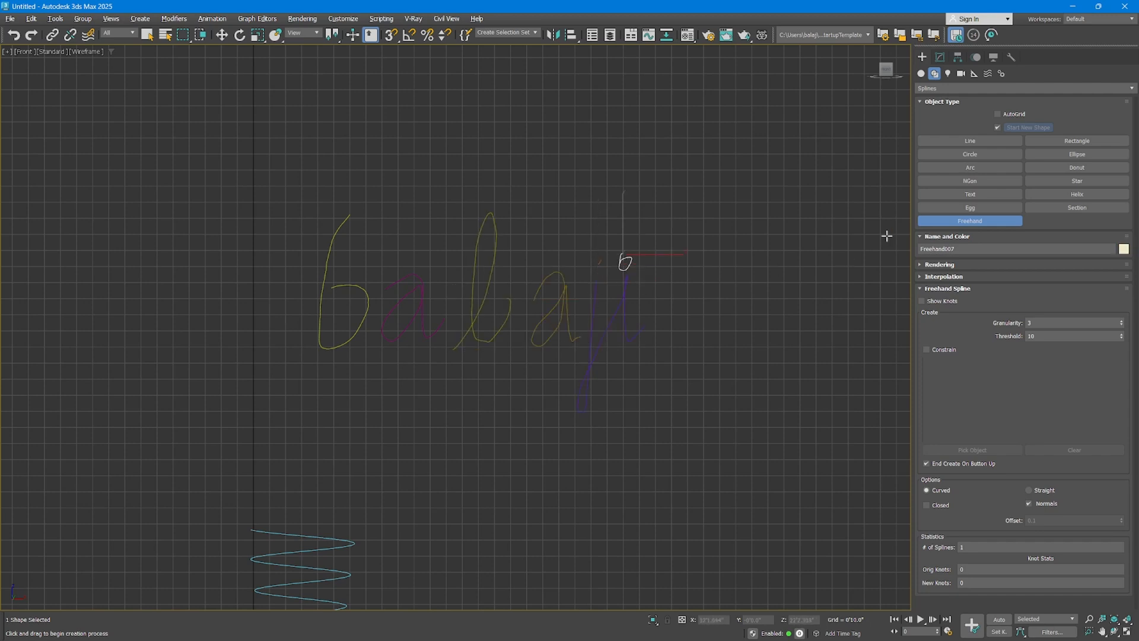
Convert the final joined letter stroke of the handwritten word to an editable spline.
{"action": "left_click", "coordinate": [940, 57]}
{"action": "left_click", "coordinate": [647, 281]}
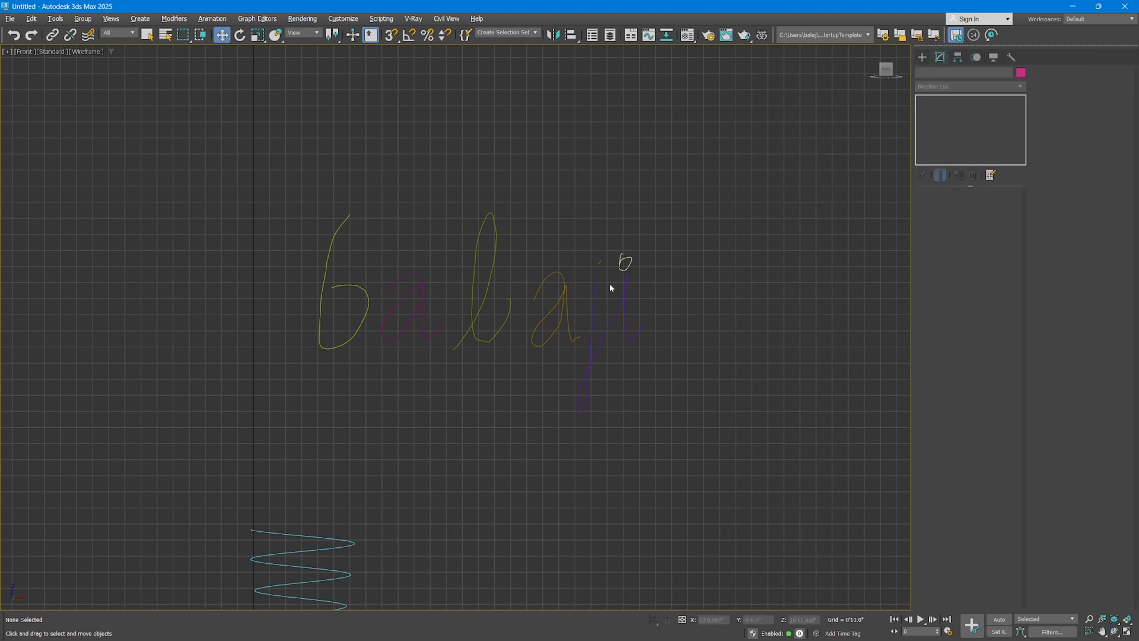
{"action": "left_click", "coordinate": [643, 330]}
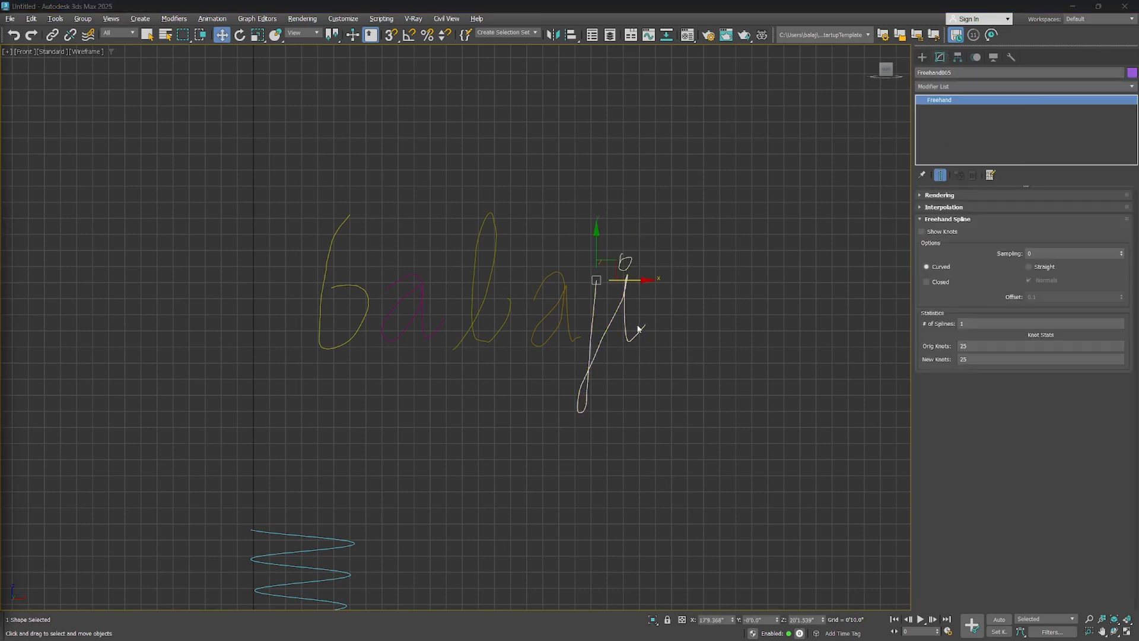
{"action": "right_click", "coordinate": [590, 308]}
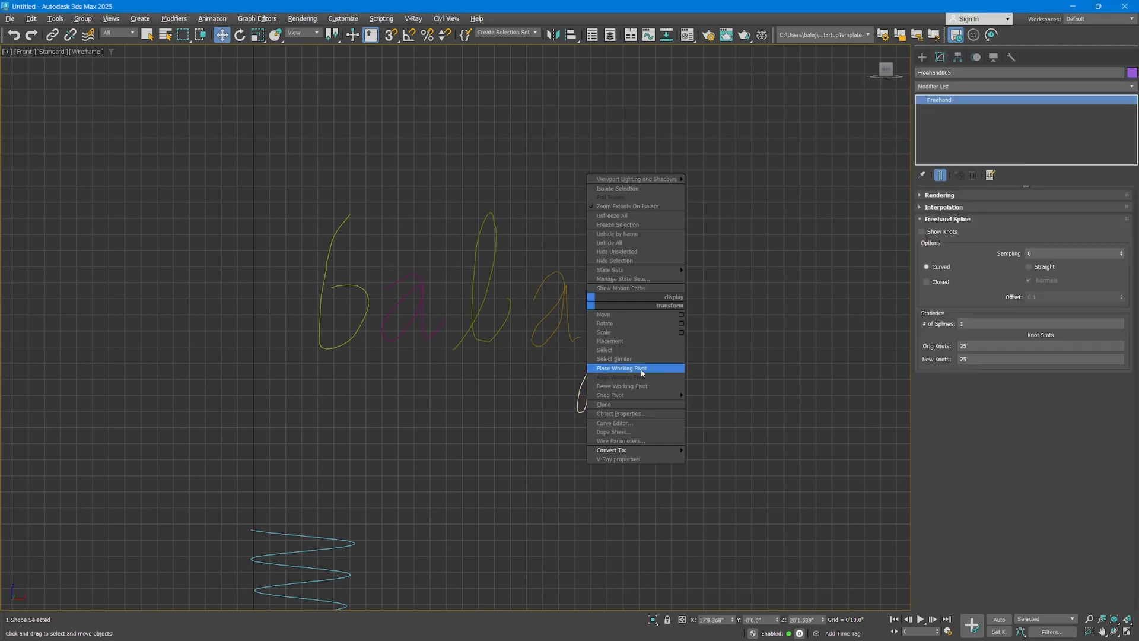
{"action": "mouse_move", "coordinate": [622, 451]}
{"action": "left_click", "coordinate": [558, 449]}
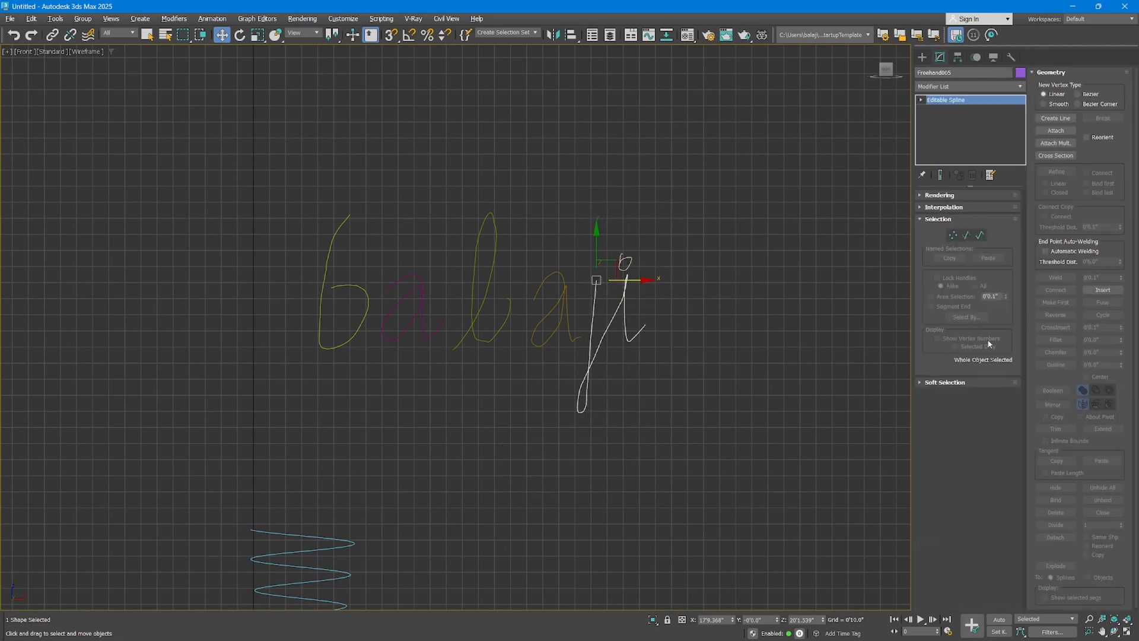
Attach the two preceding letters to the editable spline and select all parts of the handwritten word.
{"action": "left_click", "coordinate": [1056, 131]}
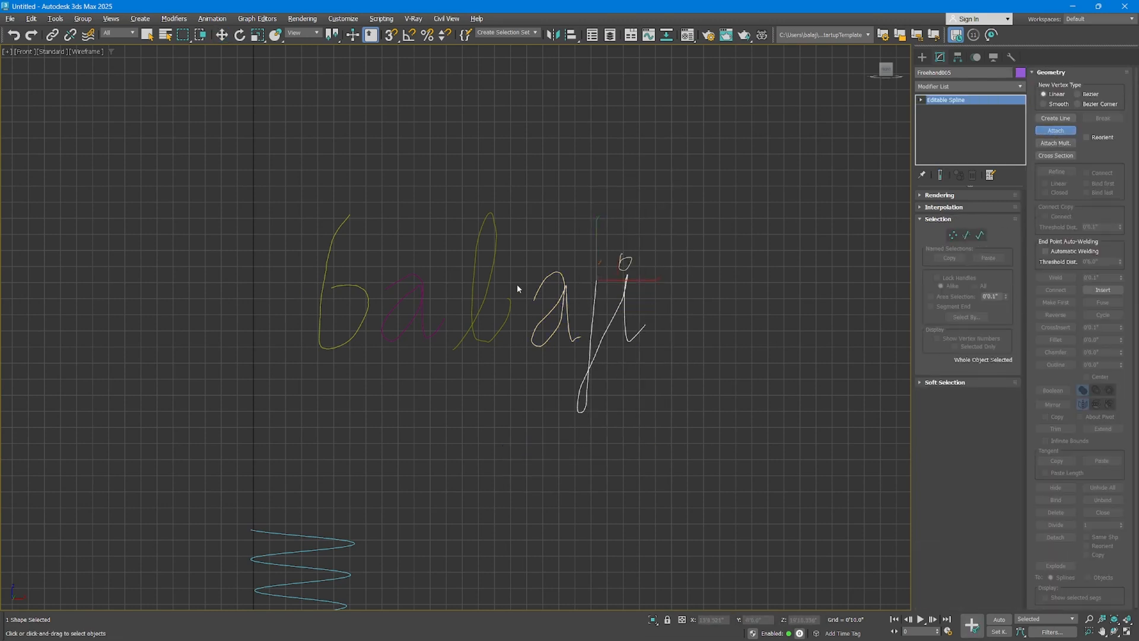
{"action": "left_click", "coordinate": [499, 268]}
{"action": "key", "text": "w"}
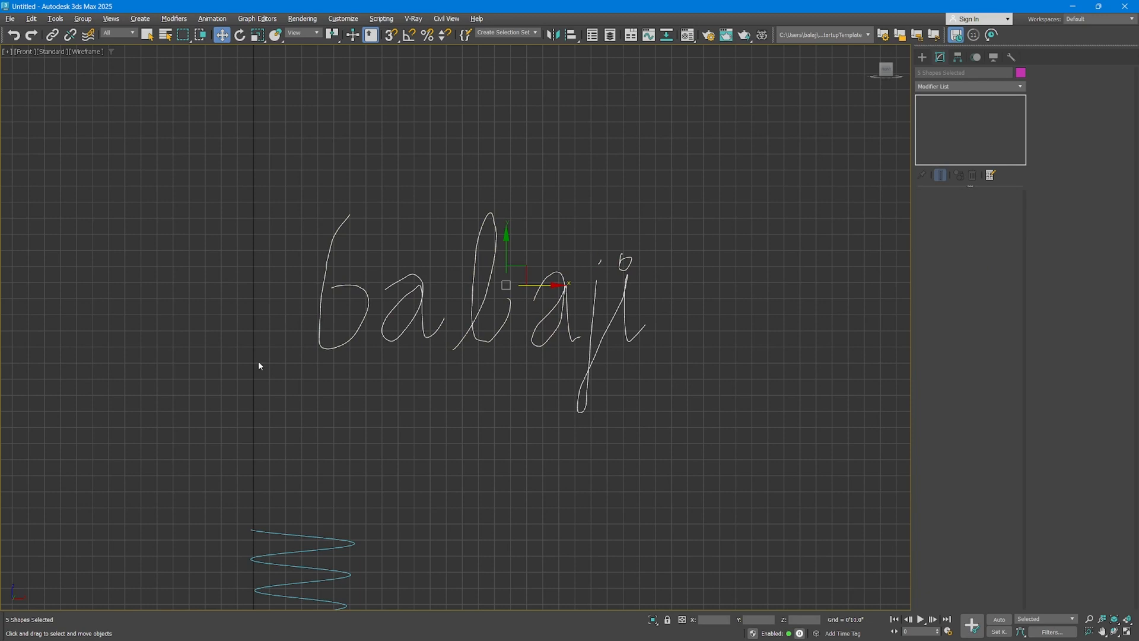
Reset the scene without saving the changes.
{"action": "left_click", "coordinate": [922, 57]}
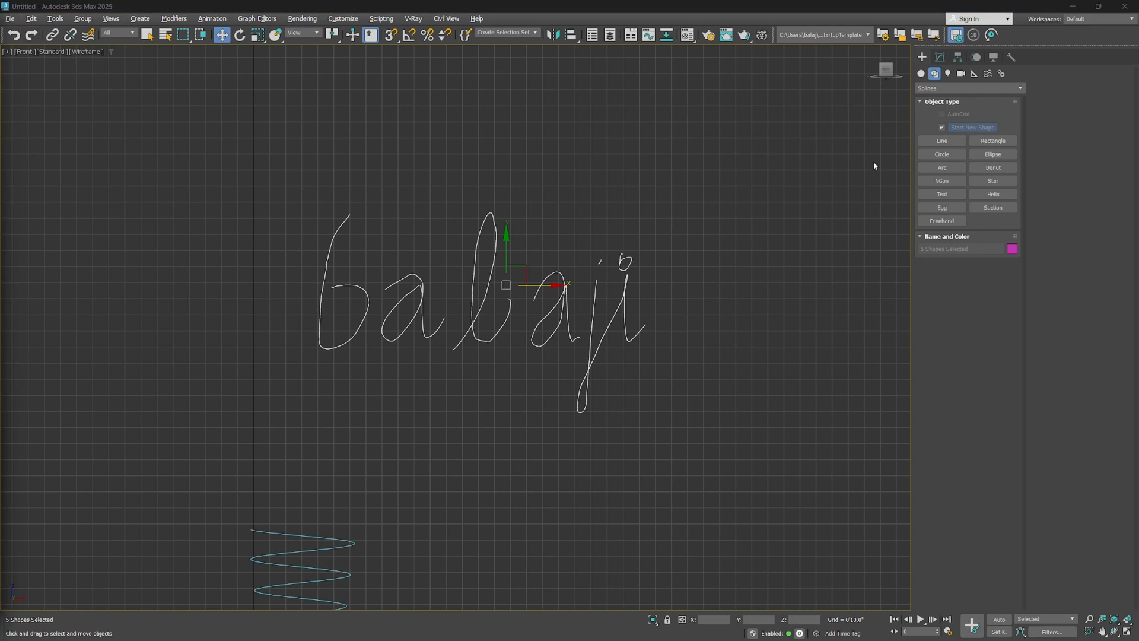
{"action": "left_click", "coordinate": [11, 18]}
{"action": "left_click", "coordinate": [52, 57]}
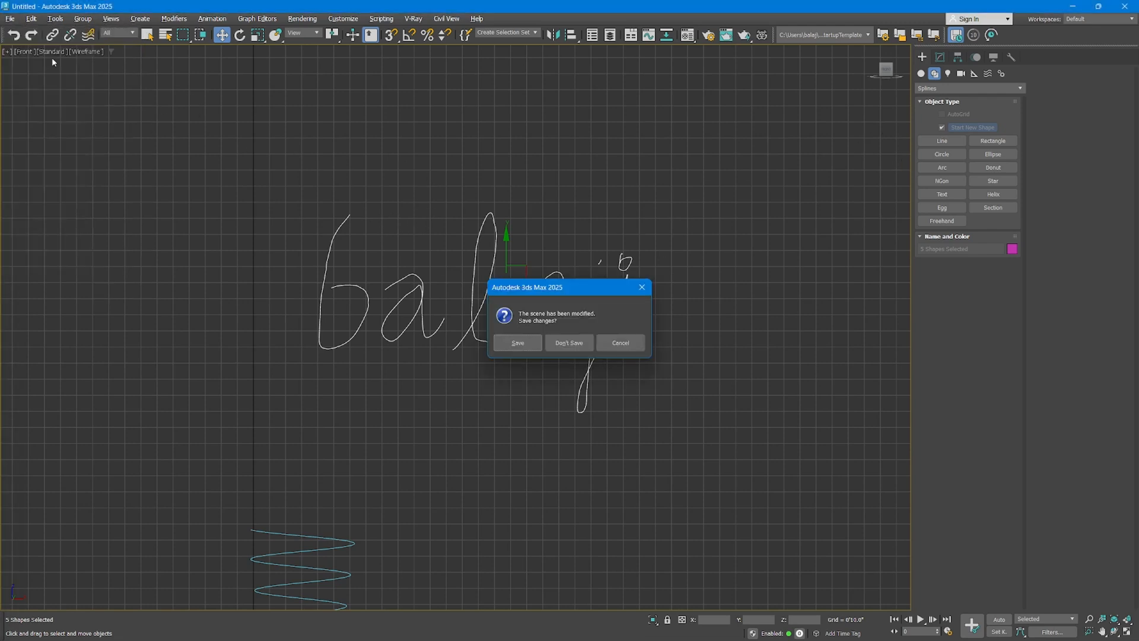
{"action": "left_click", "coordinate": [569, 343]}
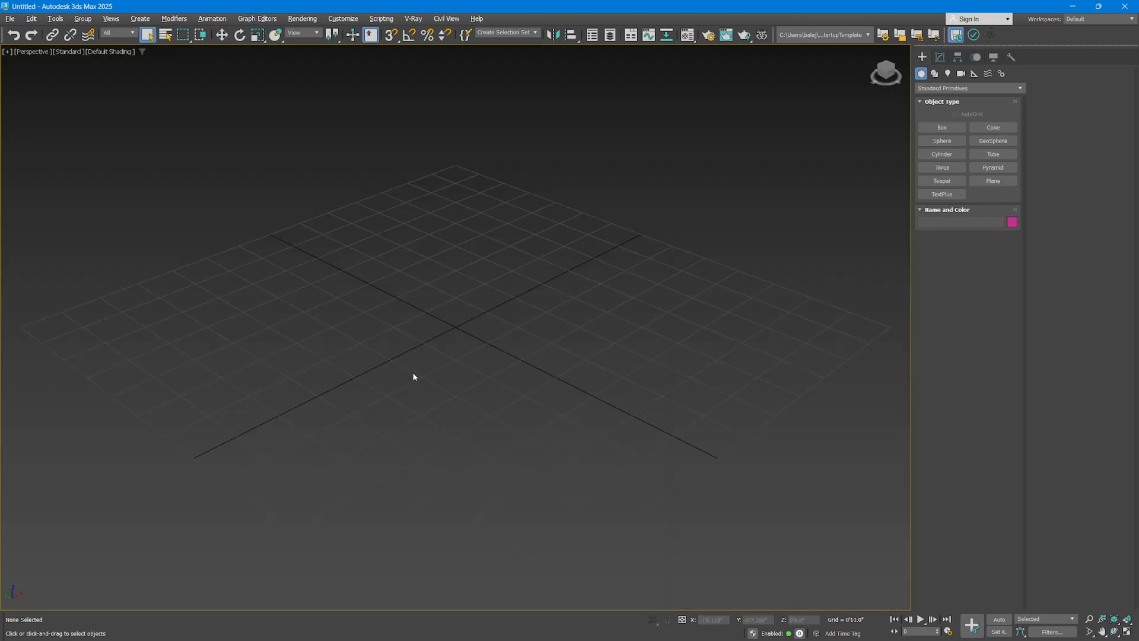
{"action": "left_click", "coordinate": [10, 19]}
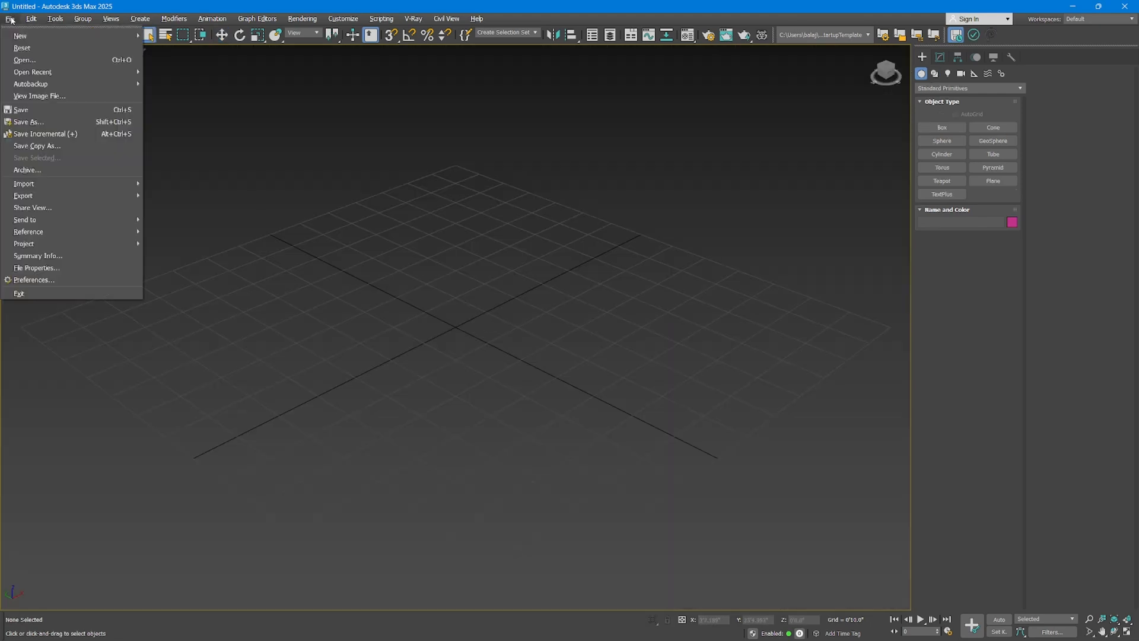
{"action": "mouse_move", "coordinate": [119, 183]}
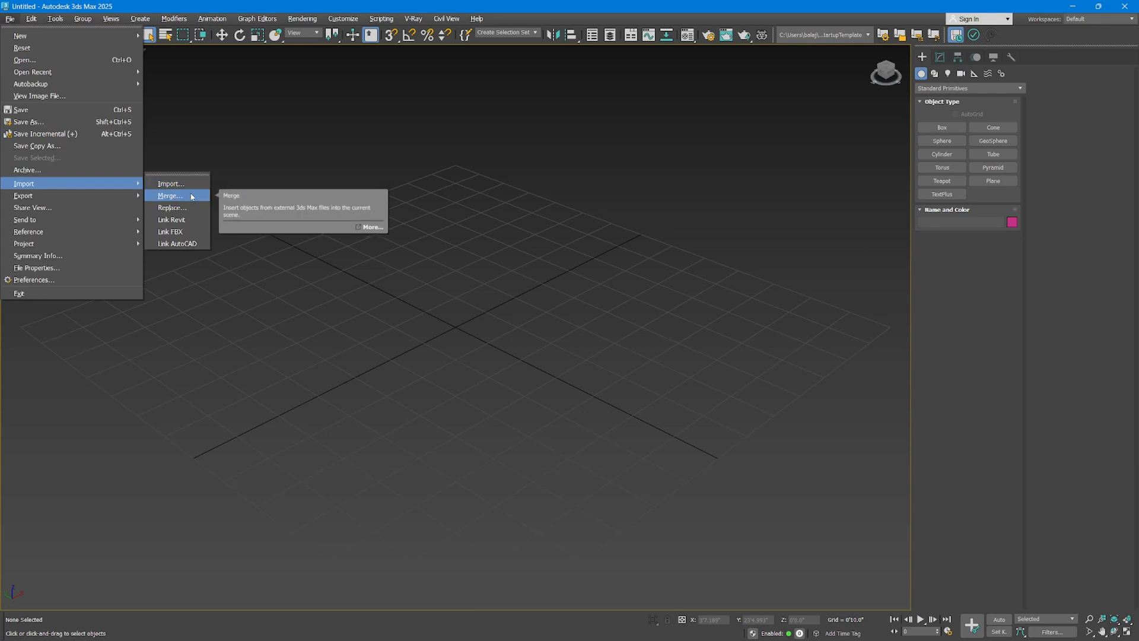
{"action": "left_click", "coordinate": [381, 184]}
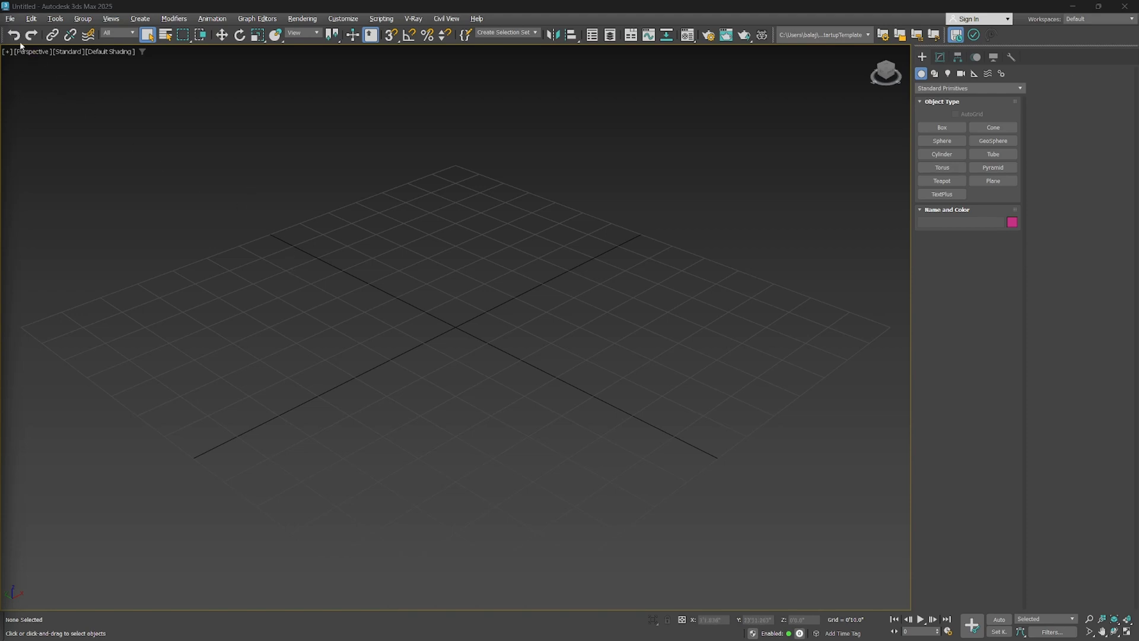
{"action": "left_click", "coordinate": [10, 19]}
{"action": "mouse_move", "coordinate": [46, 189]}
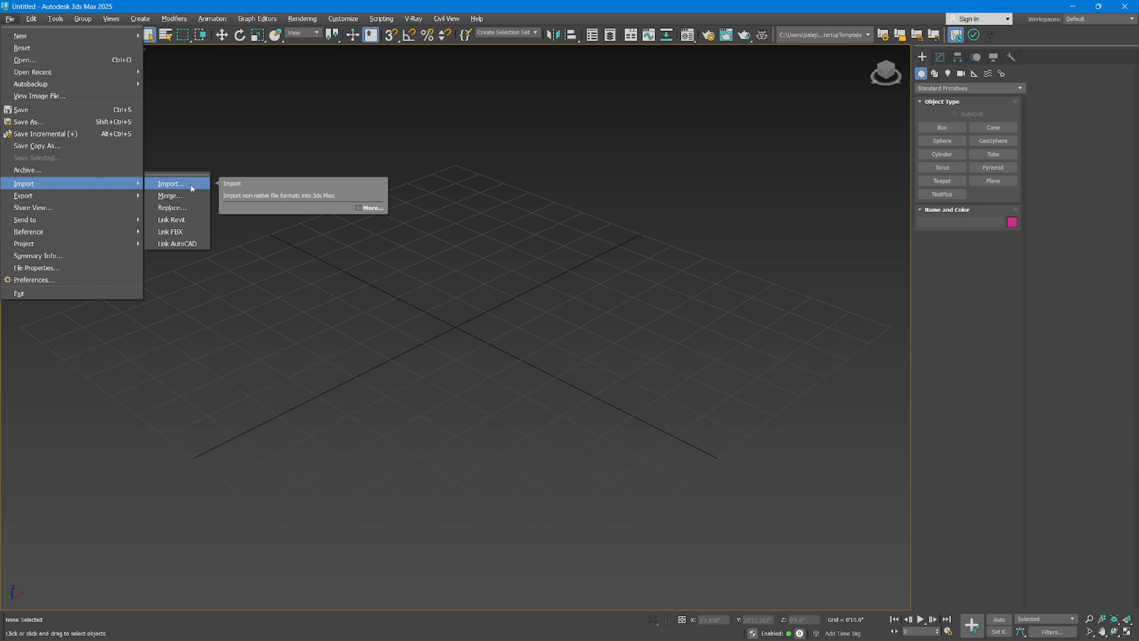
{"action": "left_click", "coordinate": [191, 189]}
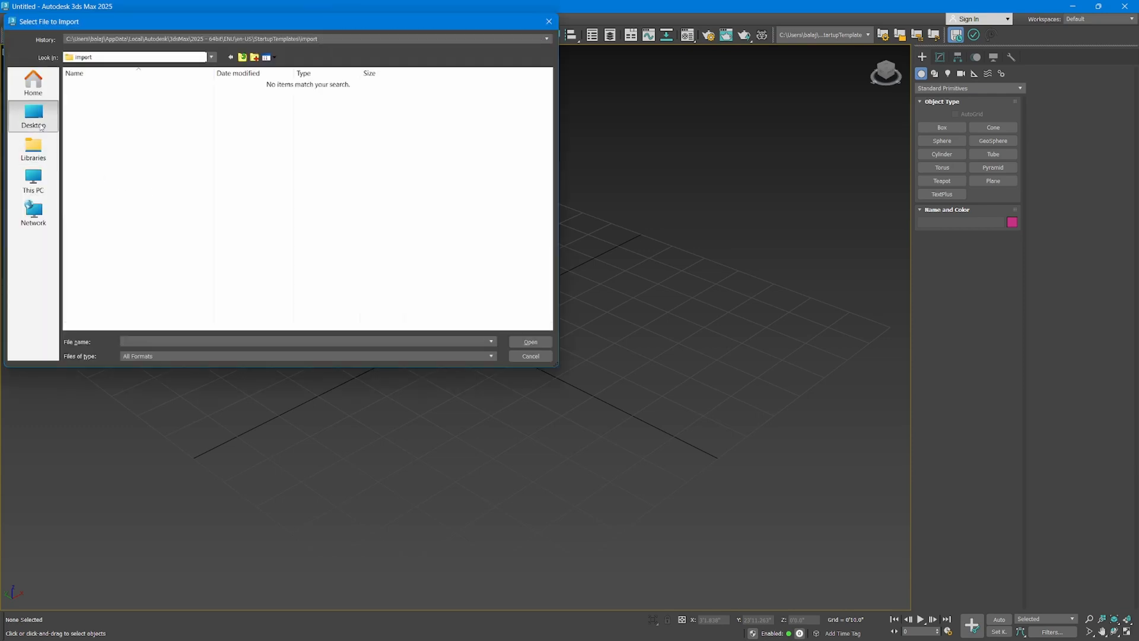
{"action": "left_click", "coordinate": [101, 99]}
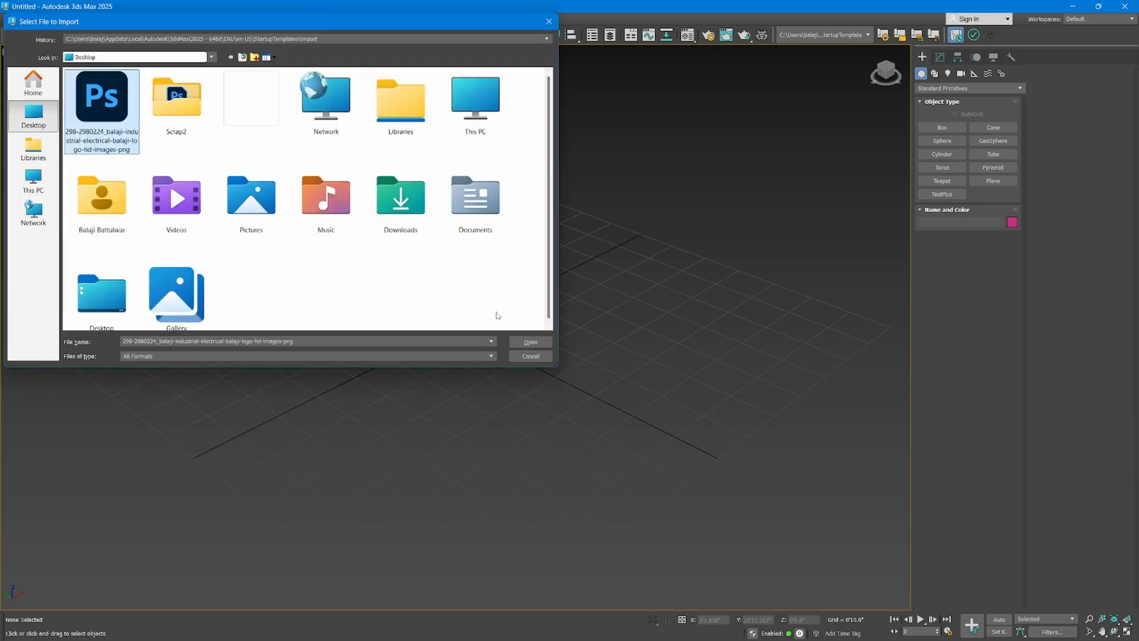
{"action": "left_click", "coordinate": [516, 342]}
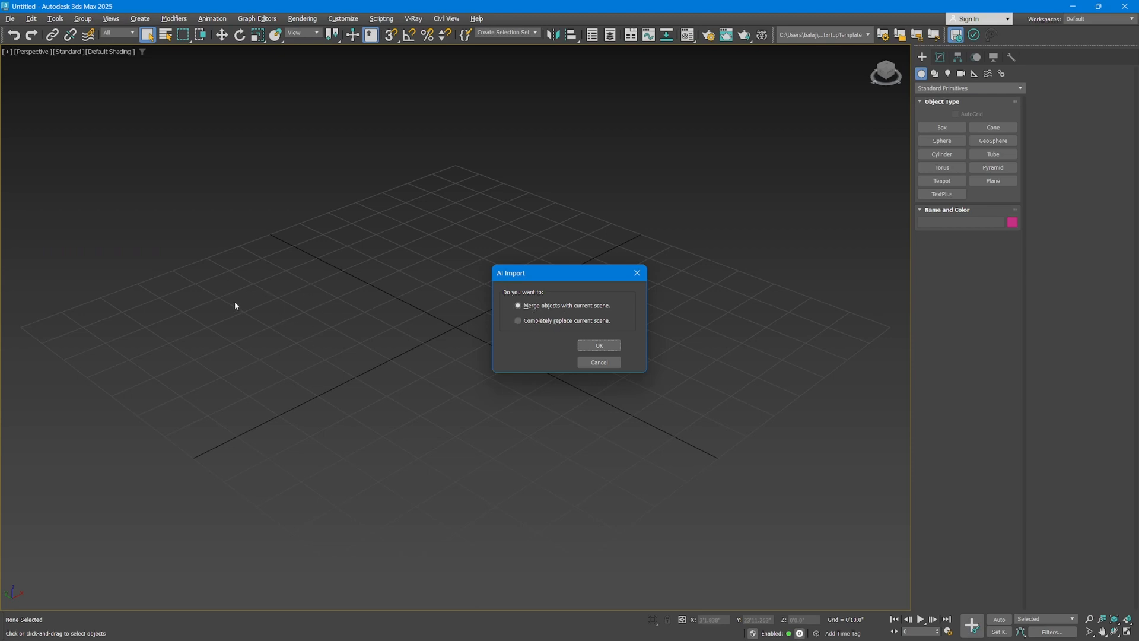
{"action": "left_click", "coordinate": [533, 321]}
{"action": "left_click", "coordinate": [597, 346]}
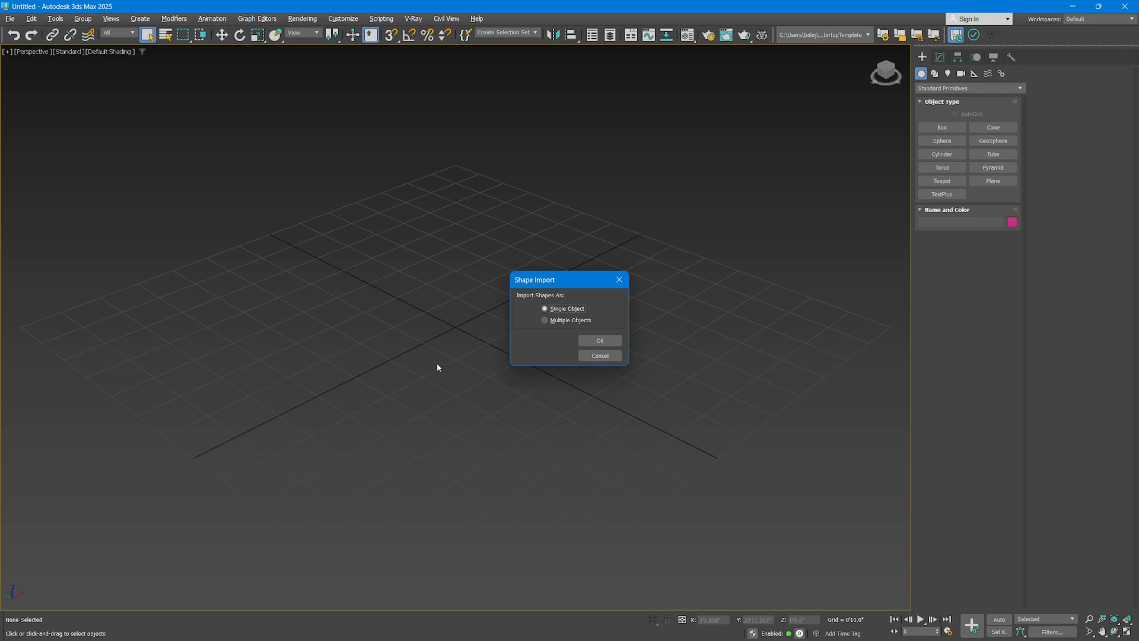
{"action": "left_click", "coordinate": [600, 342]}
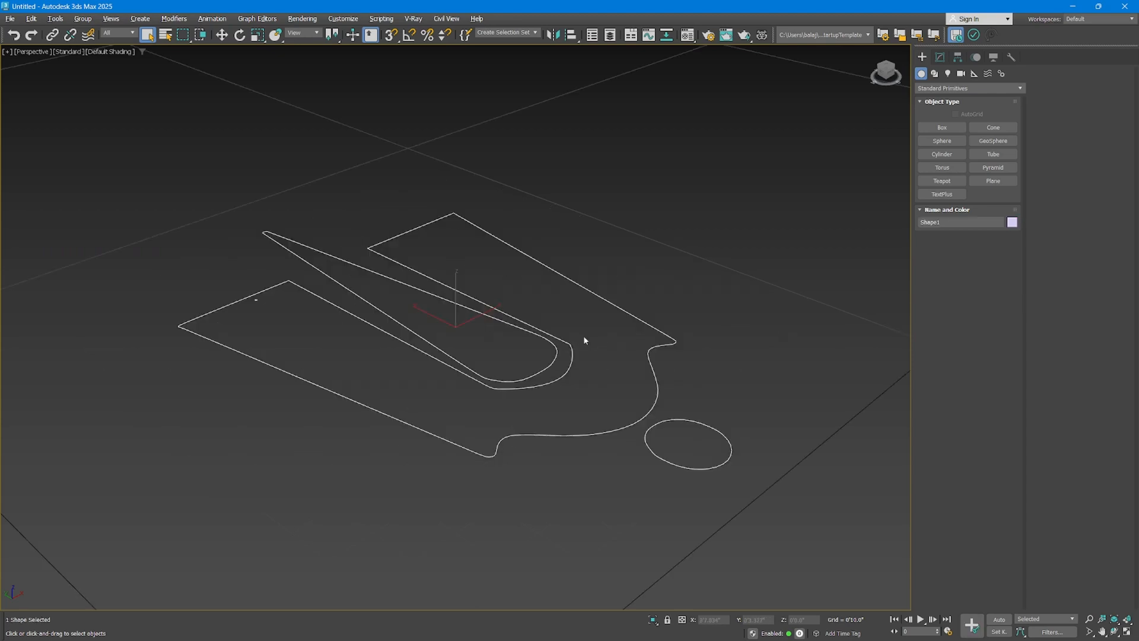
View the original logo PNG in the Desktop folder and compare it with the imported outlines.
{"action": "scroll", "coordinate": [504, 313], "scroll_direction": "down", "scroll_amount": 3}
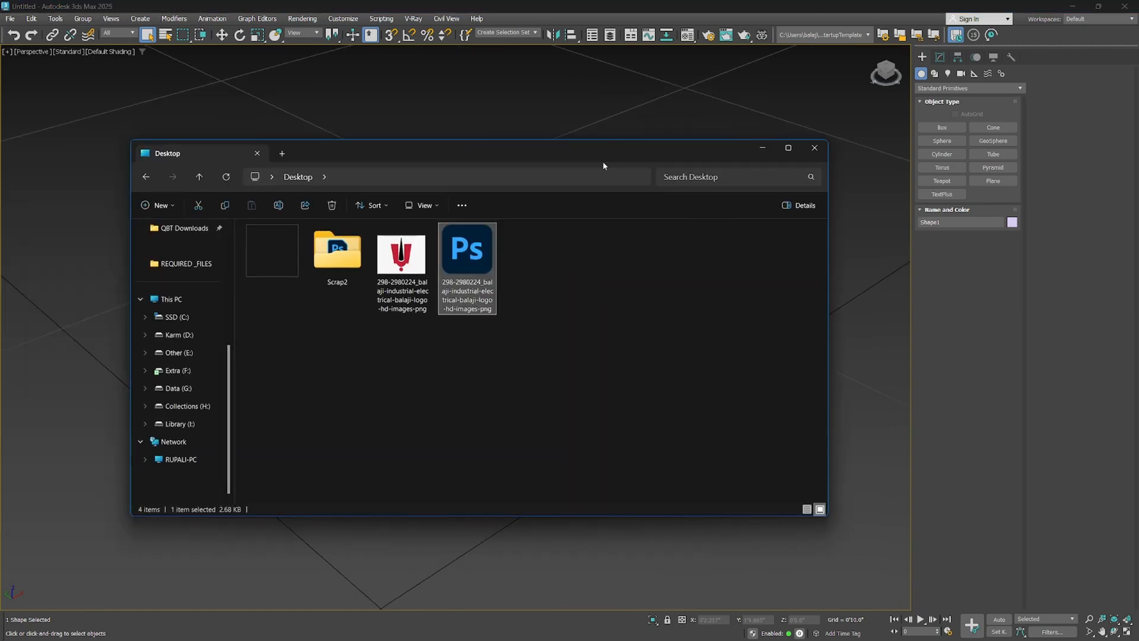
{"action": "double_click", "coordinate": [396, 277]}
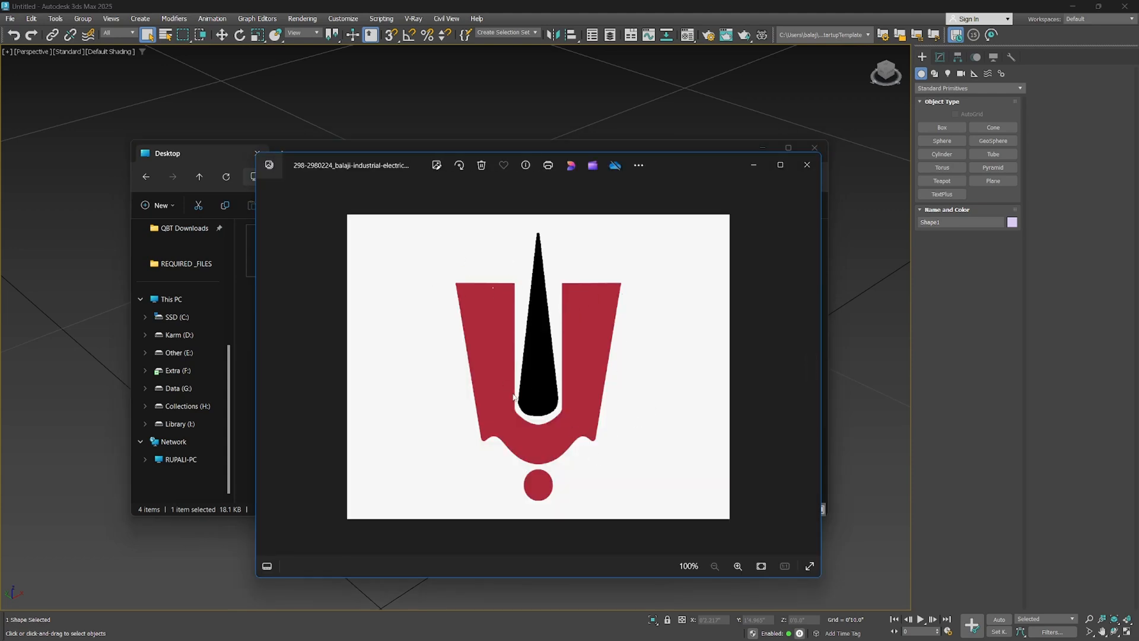
{"action": "left_click", "coordinate": [753, 167]}
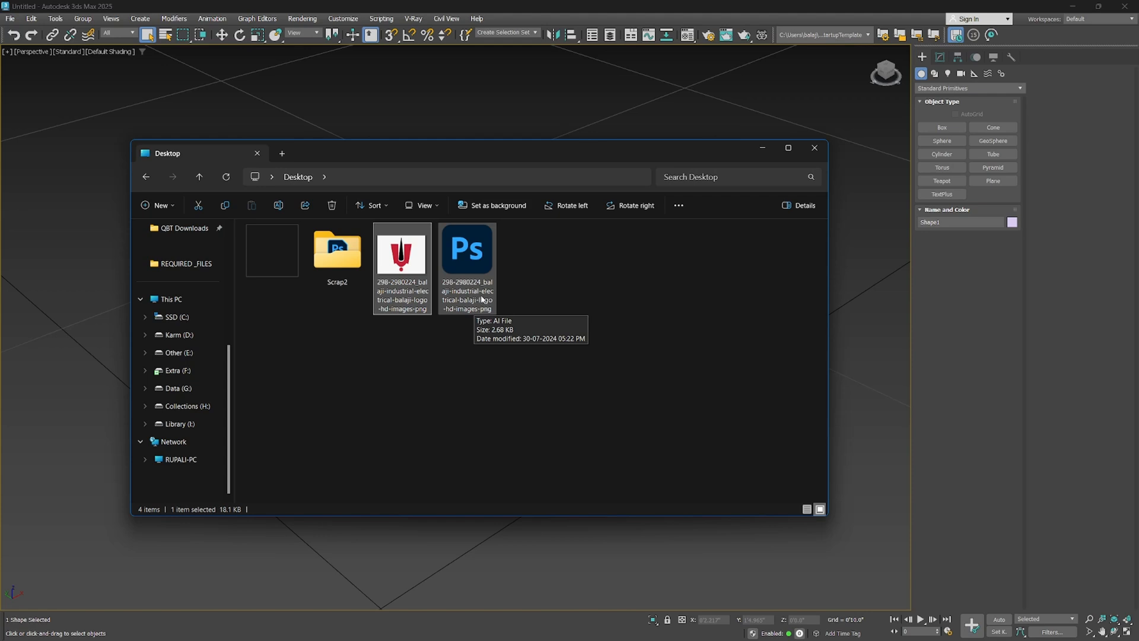
{"action": "left_click", "coordinate": [762, 149]}
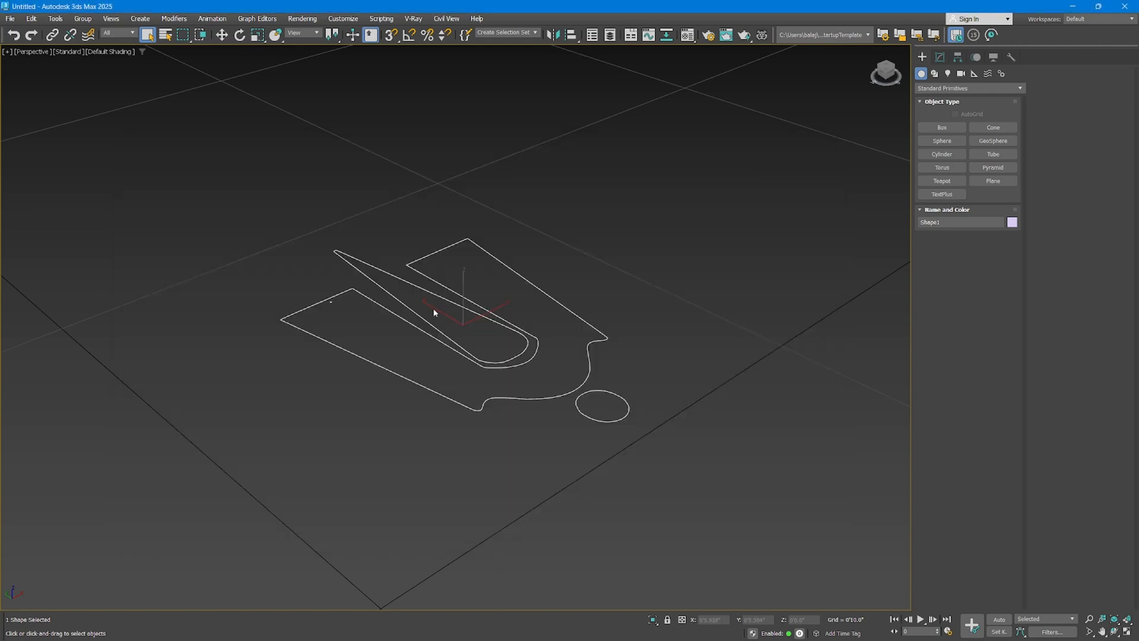
{"action": "scroll", "coordinate": [439, 308], "scroll_direction": "down", "scroll_amount": 10}
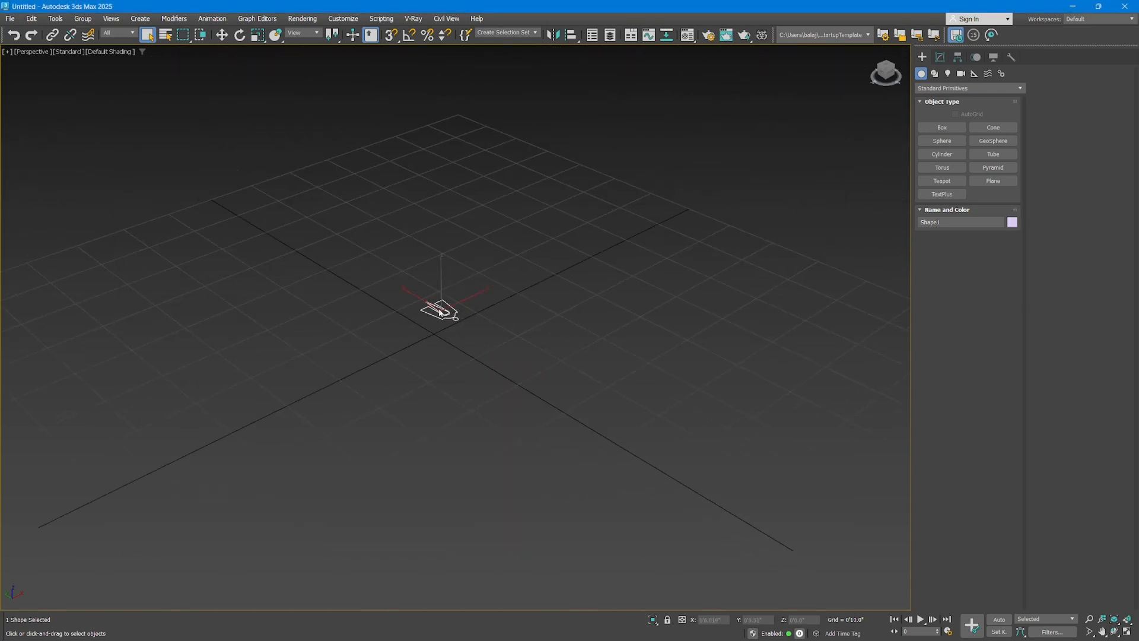
{"action": "scroll", "coordinate": [454, 315], "scroll_direction": "up", "scroll_amount": 10}
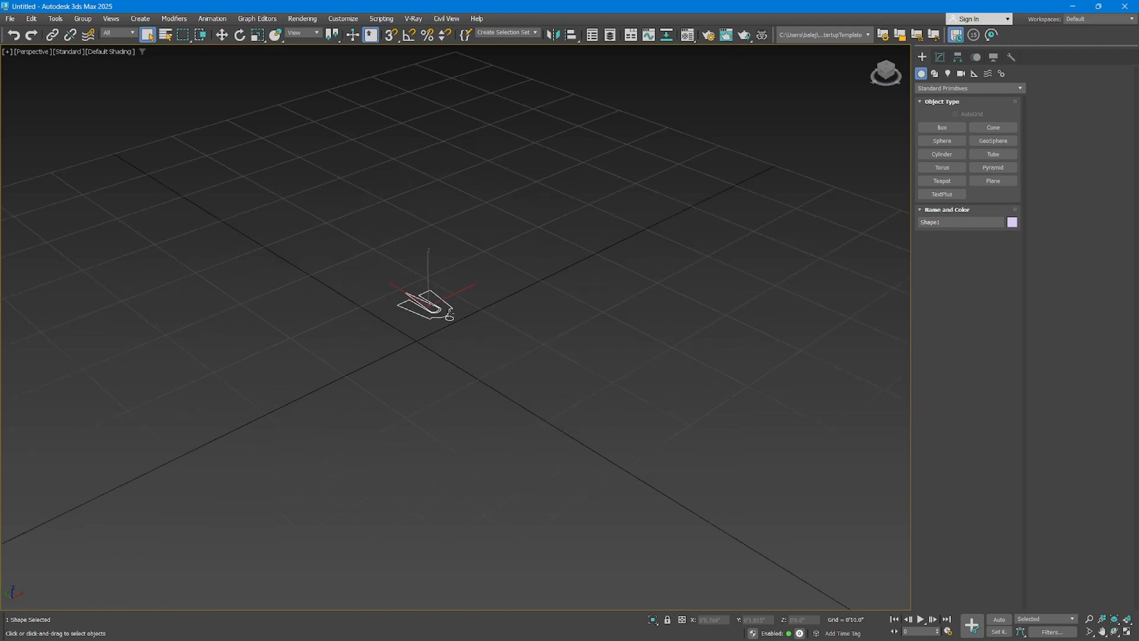
{"action": "middle_click_drag", "start_coordinate": [434, 261], "coordinate": [486, 324]}
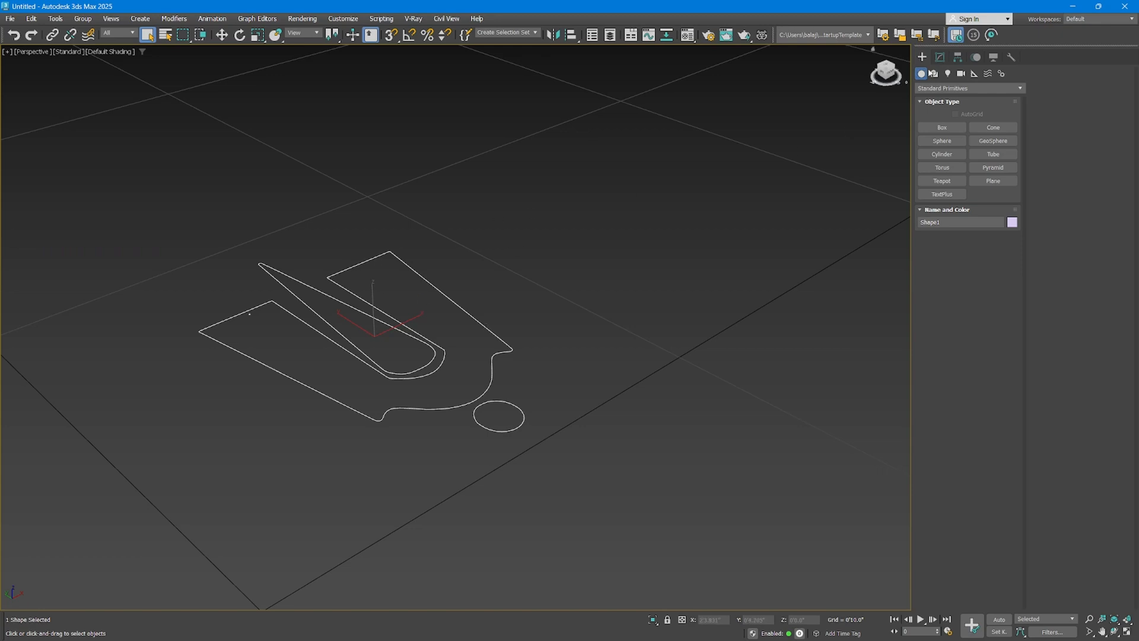
Apply an Extrude modifier to the logo shape, trying an amount of 6" before reducing it to 1".
{"action": "left_click", "coordinate": [940, 57]}
{"action": "left_click", "coordinate": [956, 86]}
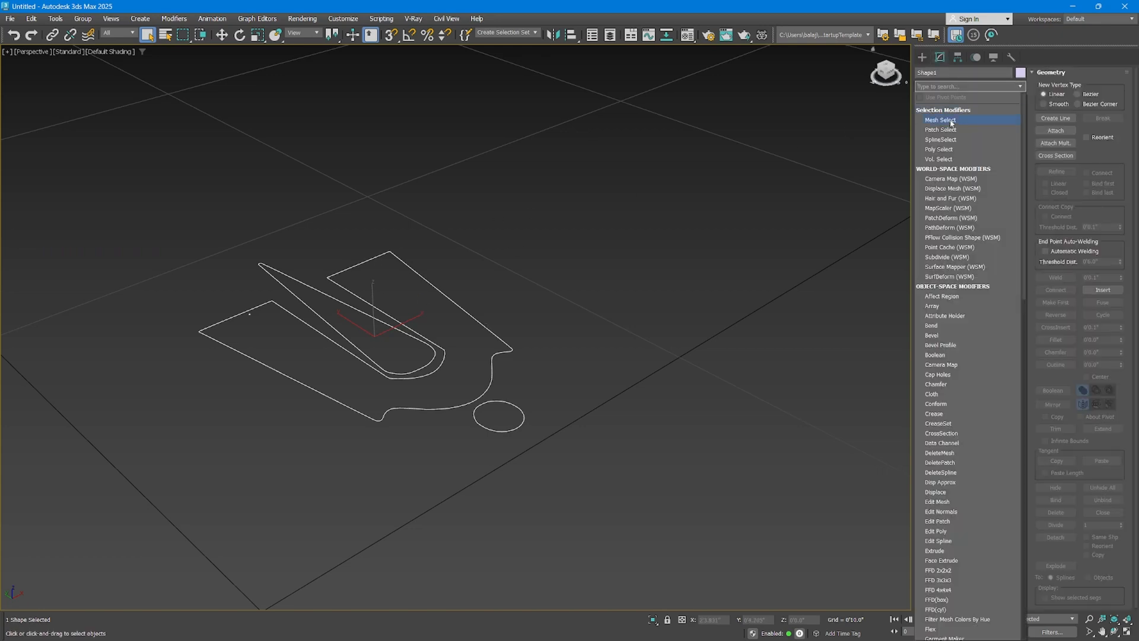
{"action": "type", "text": "e"}
{"action": "left_click", "coordinate": [944, 112]}
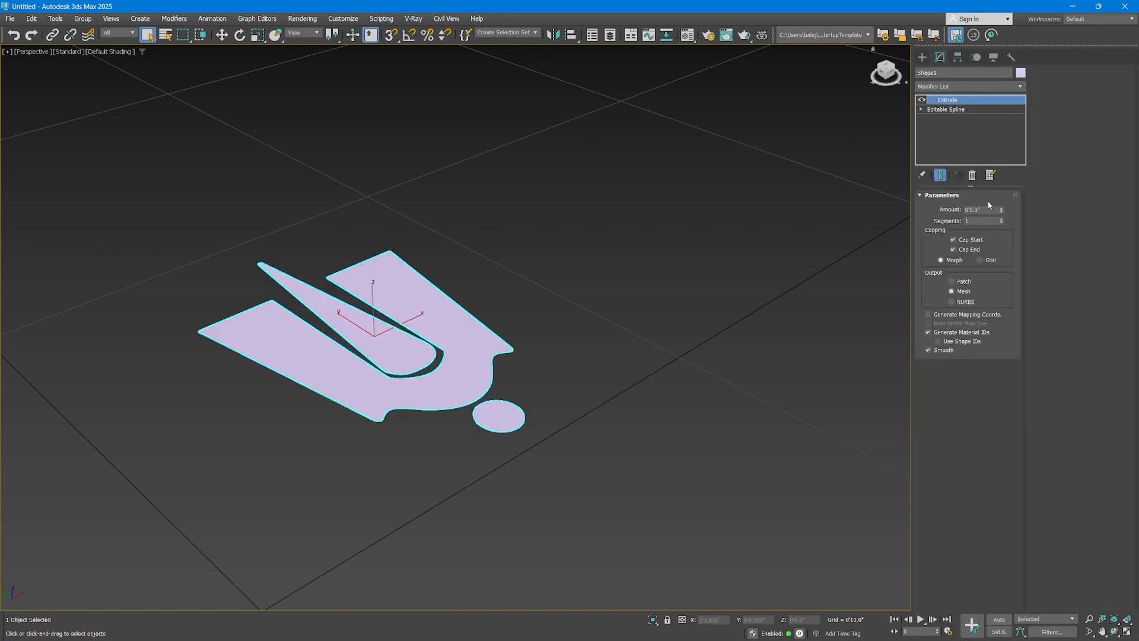
{"action": "double_click", "coordinate": [980, 210]}
{"action": "type", "text": "6"}
{"action": "key", "text": "Return"}
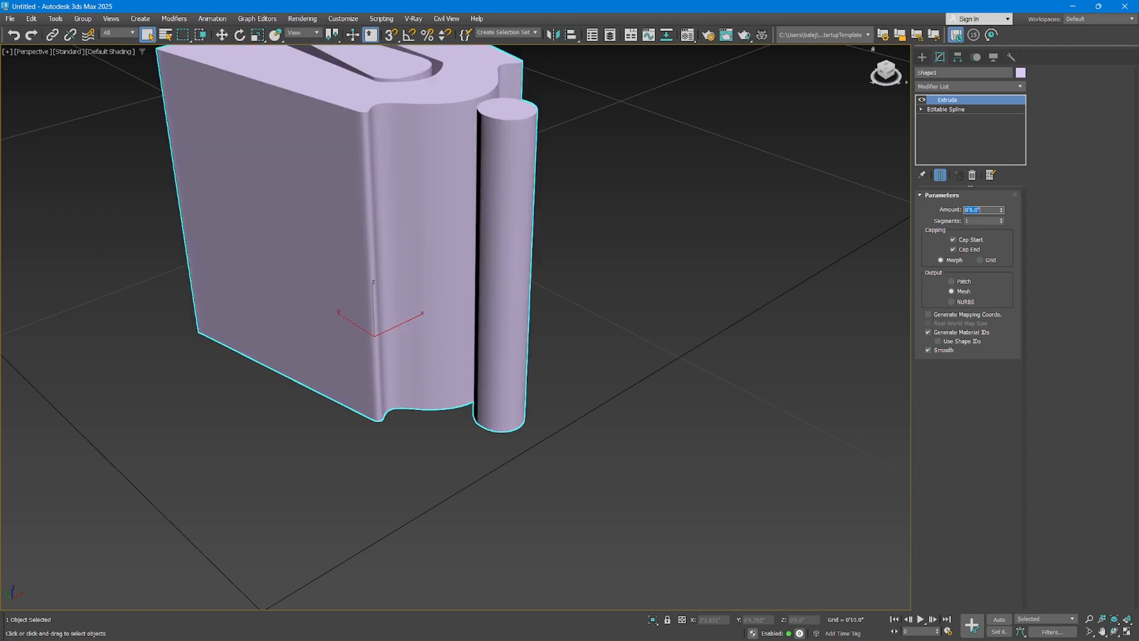
{"action": "key", "text": "z"}
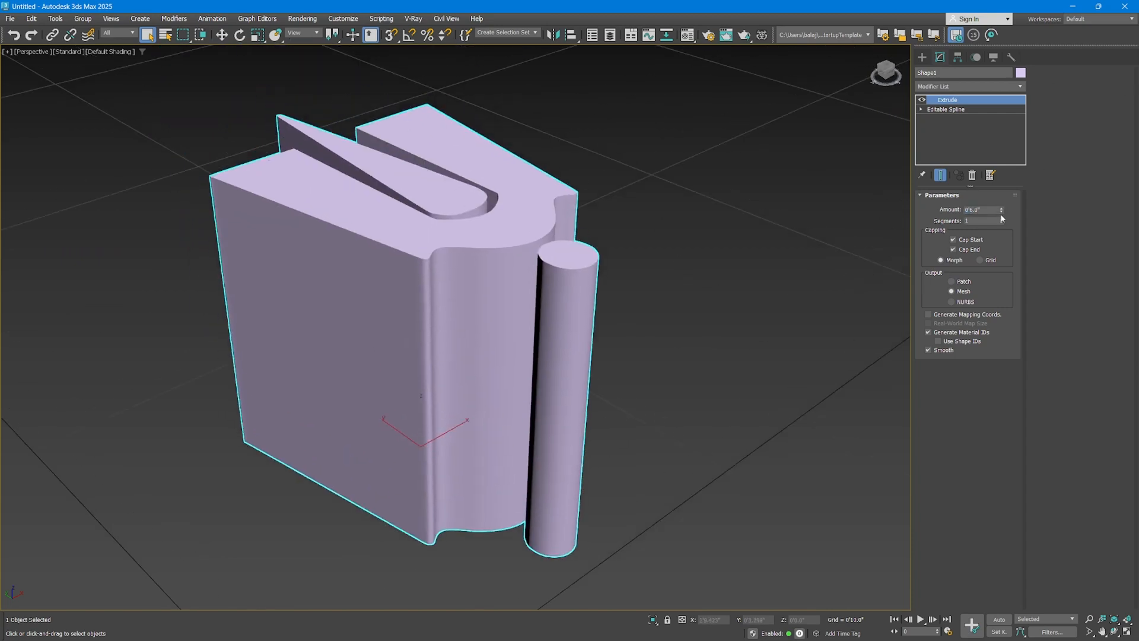
{"action": "left_click_drag", "start_coordinate": [1002, 210], "coordinate": [1010, 217]}
{"action": "middle_click_drag", "start_coordinate": [580, 381], "coordinate": [658, 296]}
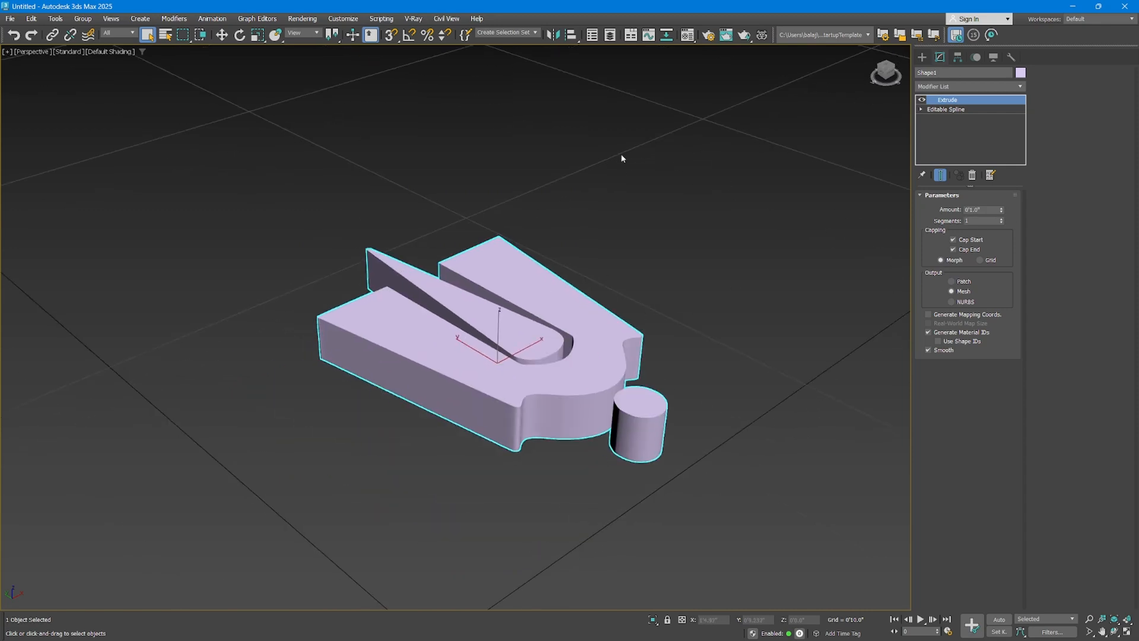
Delete the tiny stray four-vertex spline beside the end of the logo's arm at the Editable Spline level.
{"action": "left_click", "coordinate": [956, 109]}
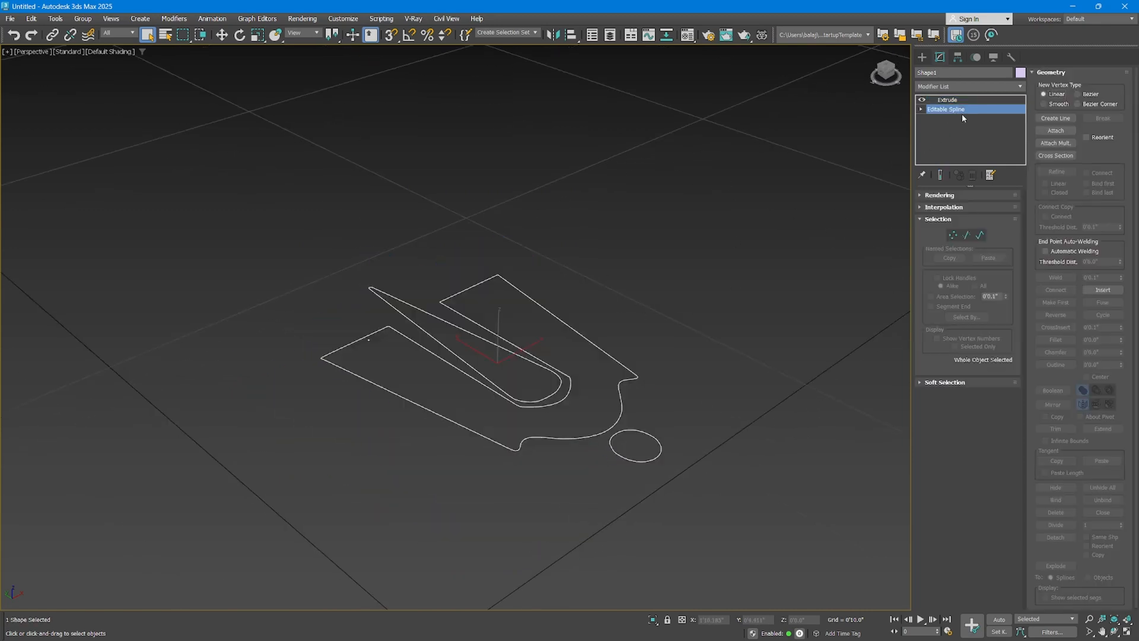
{"action": "left_click", "coordinate": [980, 234]}
{"action": "left_click_drag", "start_coordinate": [832, 237], "coordinate": [285, 510]}
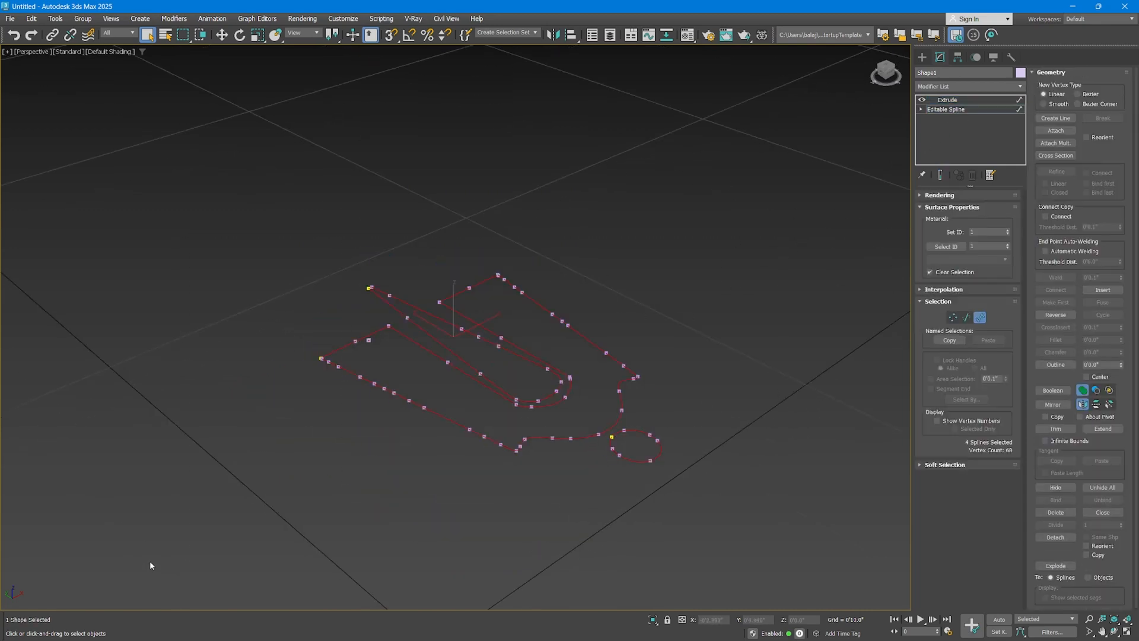
{"action": "scroll", "coordinate": [353, 350], "scroll_direction": "up", "scroll_amount": 10}
{"action": "left_click_drag", "start_coordinate": [363, 289], "coordinate": [329, 323]}
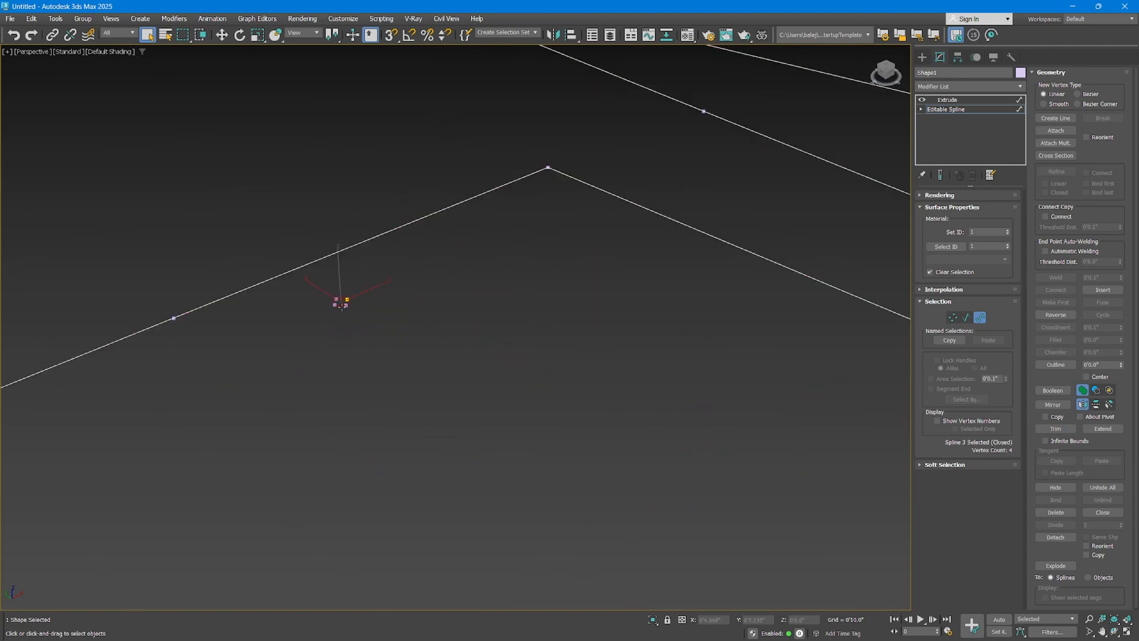
{"action": "left_click", "coordinate": [354, 305]}
{"action": "scroll", "coordinate": [354, 304], "scroll_direction": "down", "scroll_amount": 10}
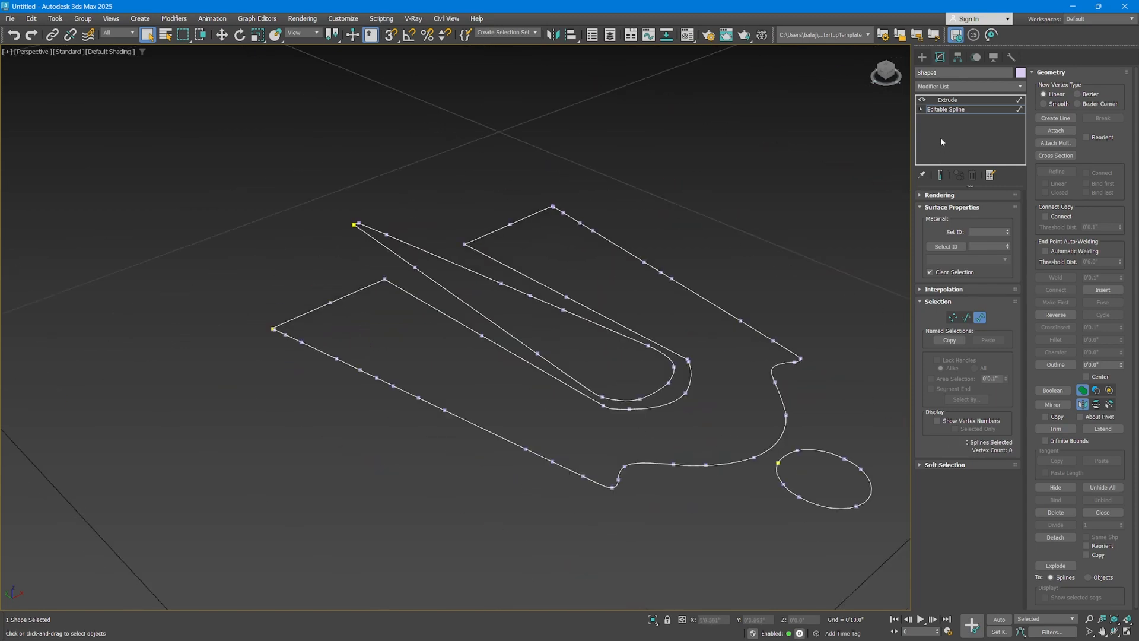
Scale the whole logo spline uniformly to 500 percent beneath the Extrude modifier.
{"action": "left_click", "coordinate": [949, 111]}
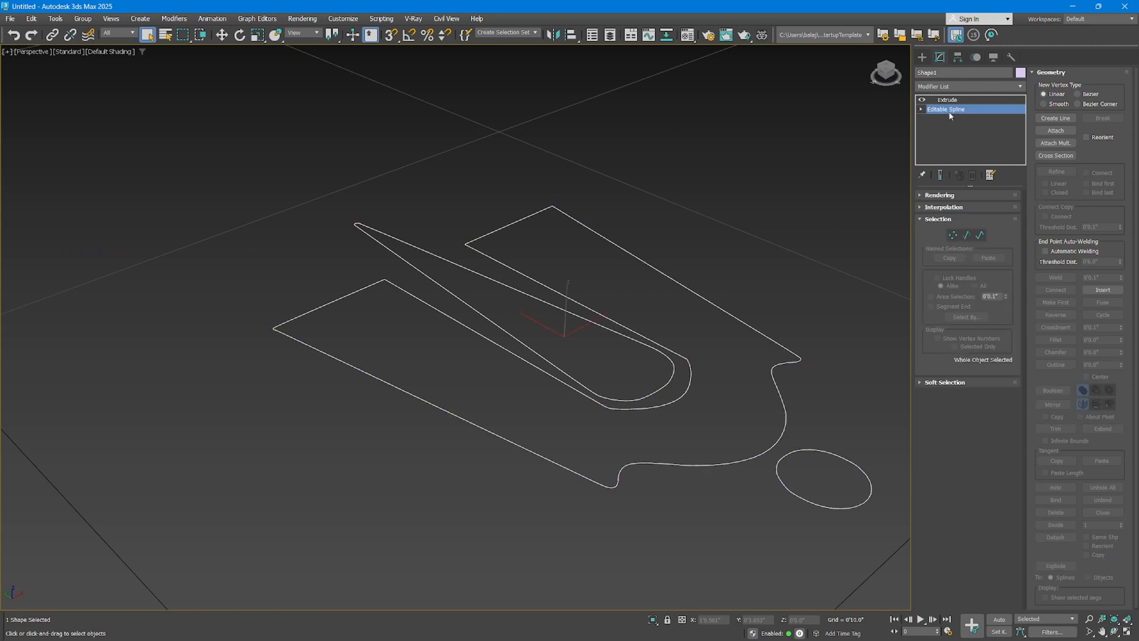
{"action": "left_click", "coordinate": [258, 35]}
{"action": "left_click_drag", "start_coordinate": [569, 352], "coordinate": [575, 269]}
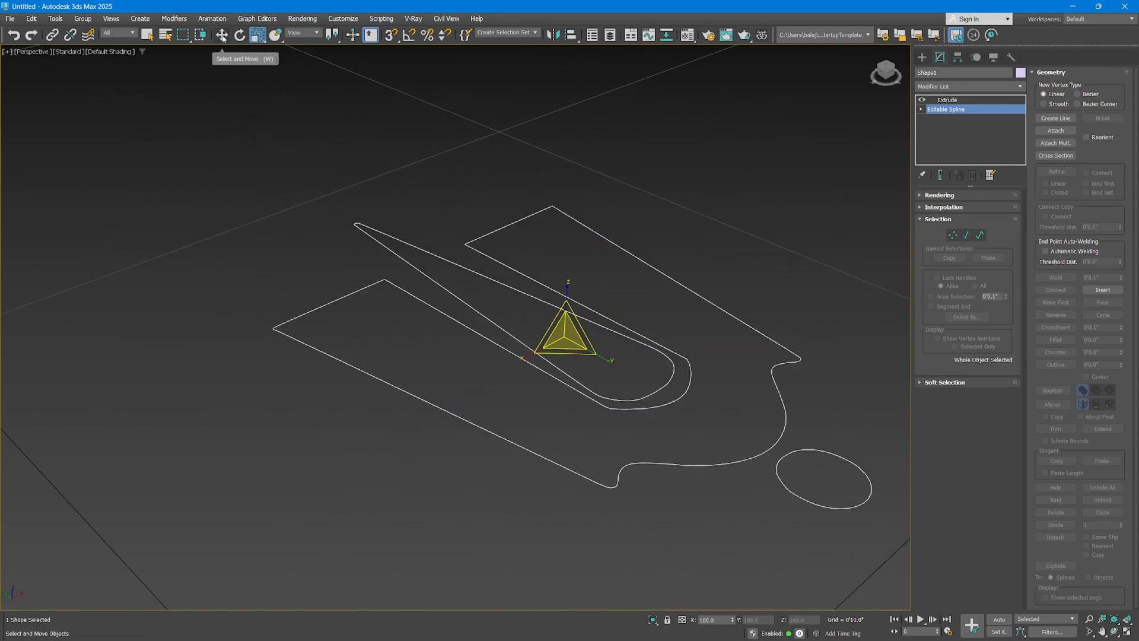
{"action": "right_click", "coordinate": [256, 35]}
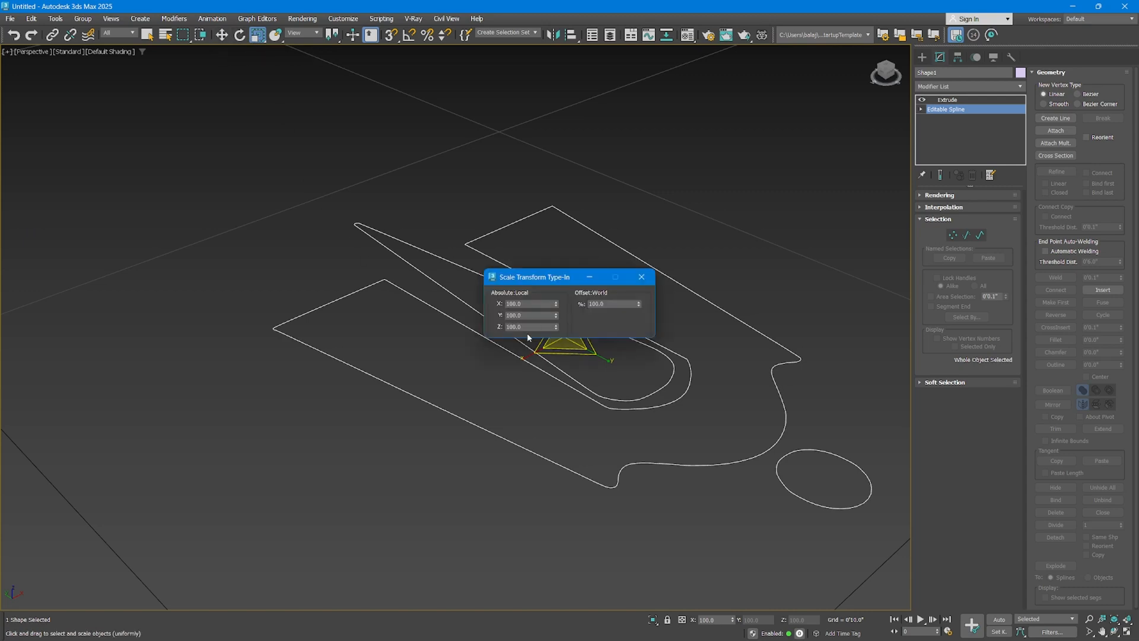
{"action": "left_click_drag", "start_coordinate": [543, 276], "coordinate": [564, 148]}
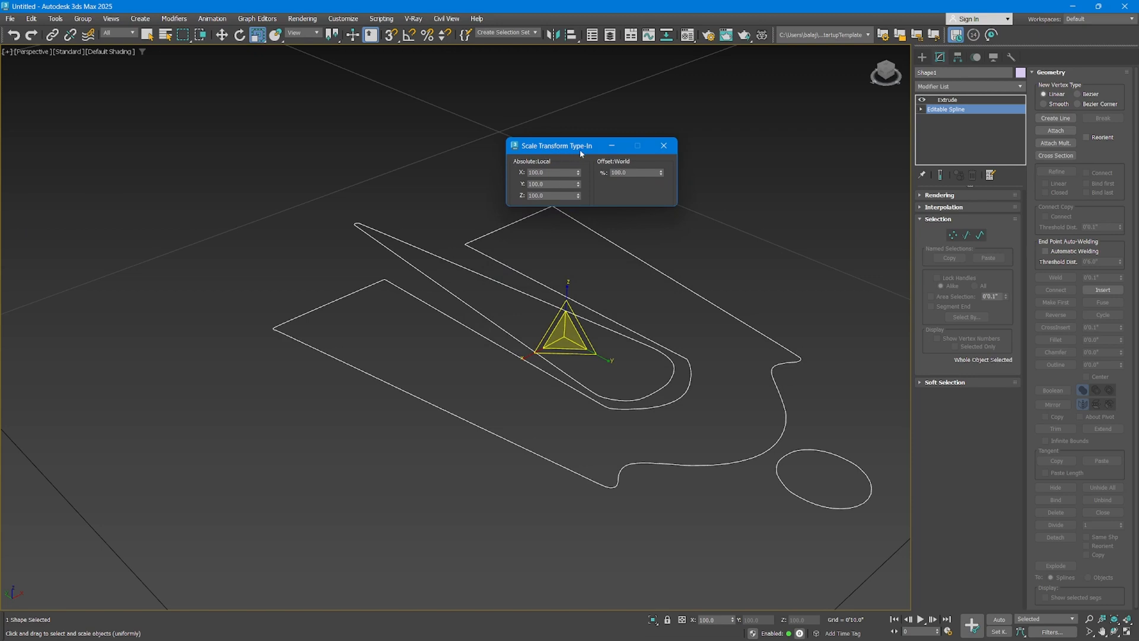
{"action": "left_click_drag", "start_coordinate": [639, 174], "coordinate": [597, 172]}
{"action": "type", "text": "500"}
{"action": "key", "text": "Return"}
{"action": "left_click", "coordinate": [664, 146]}
{"action": "scroll", "coordinate": [528, 268], "scroll_direction": "down", "scroll_amount": 5}
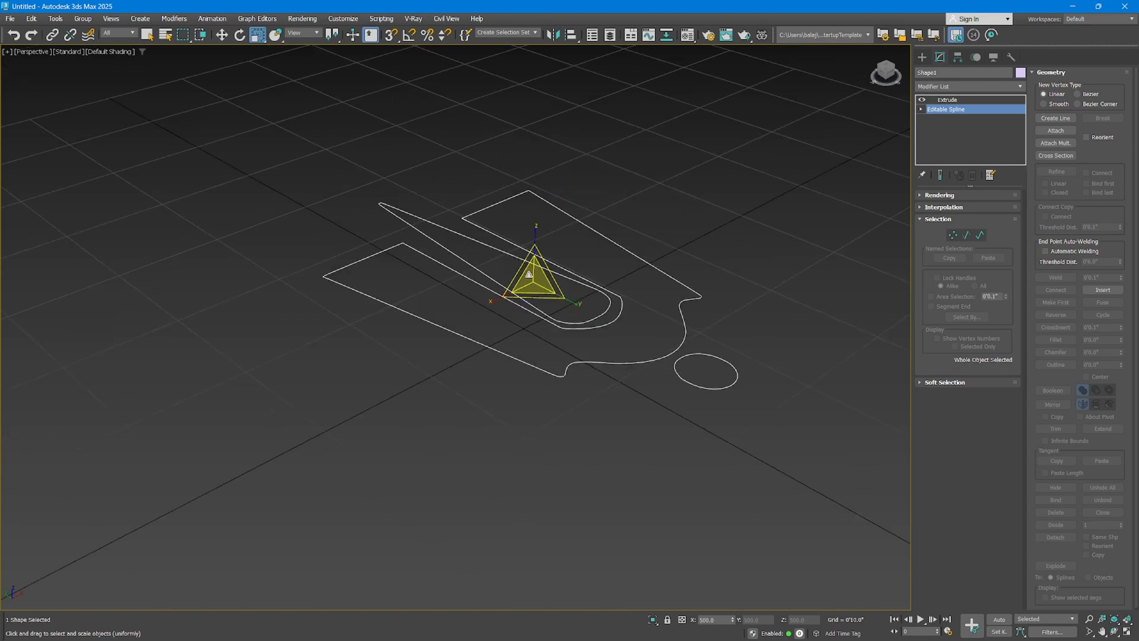
Return to the Extrude level and flatten the logo by scaling it along Z to about 44.6 percent.
{"action": "left_click", "coordinate": [949, 100]}
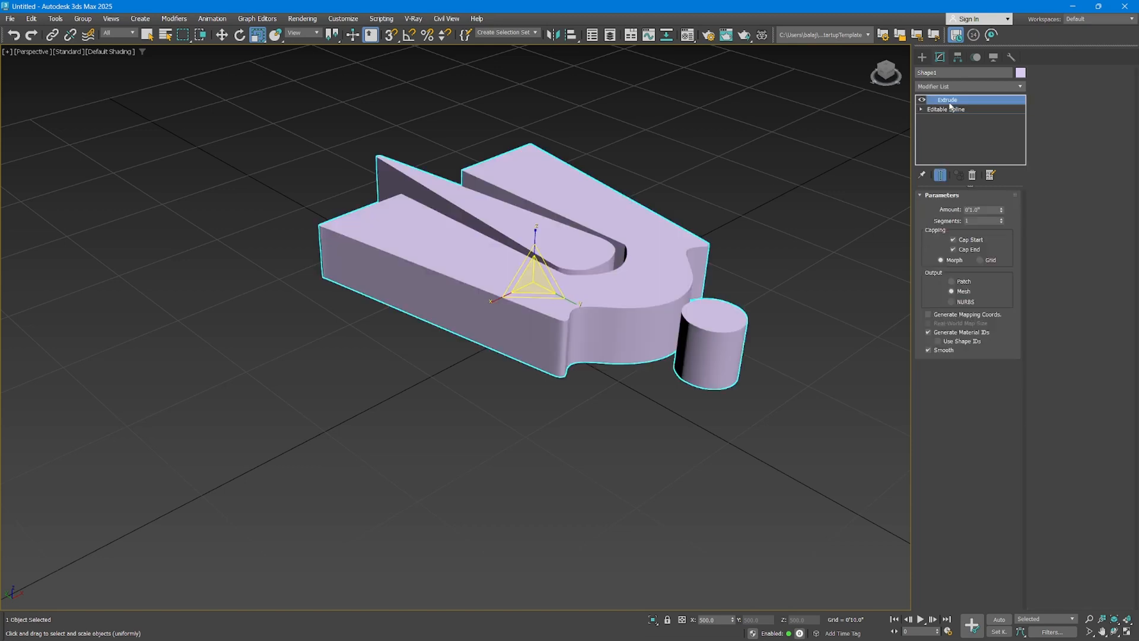
{"action": "left_click_drag", "start_coordinate": [535, 237], "coordinate": [525, 487]}
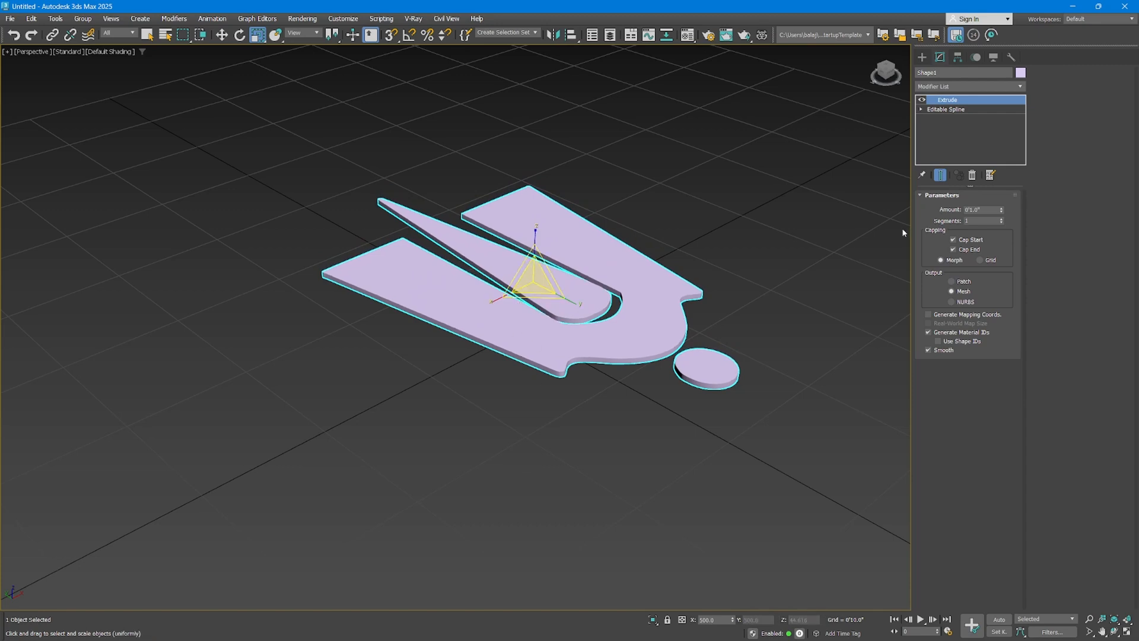
{"action": "left_click_drag", "start_coordinate": [985, 211], "coordinate": [856, 248]}
{"action": "scroll", "coordinate": [549, 315], "scroll_direction": "up", "scroll_amount": 2}
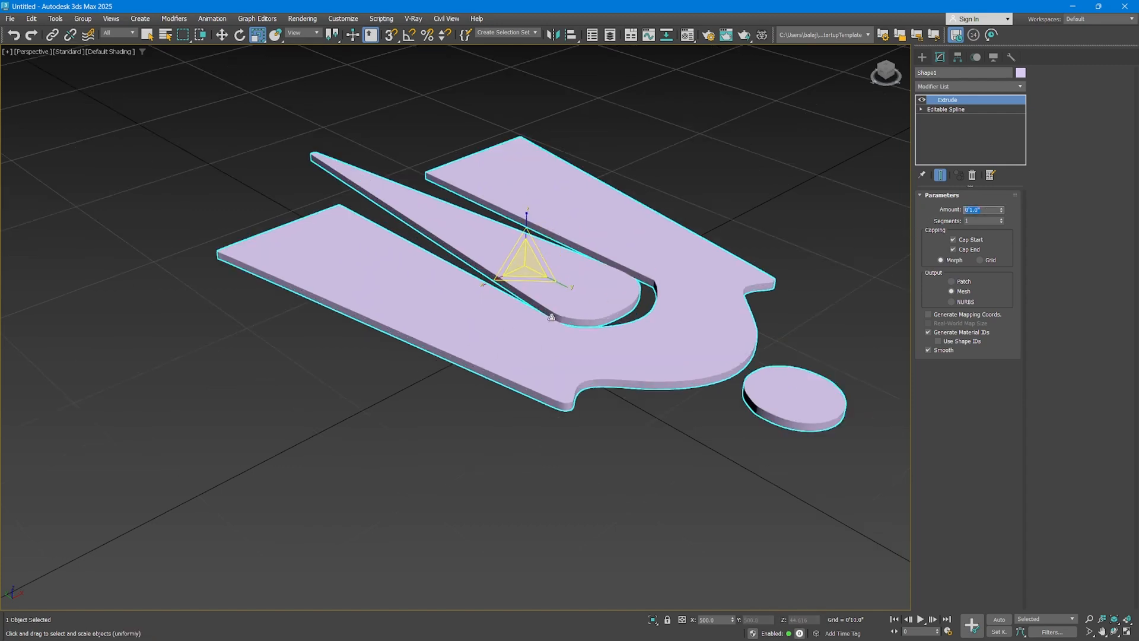
{"action": "scroll", "coordinate": [603, 295], "scroll_direction": "down", "scroll_amount": 2}
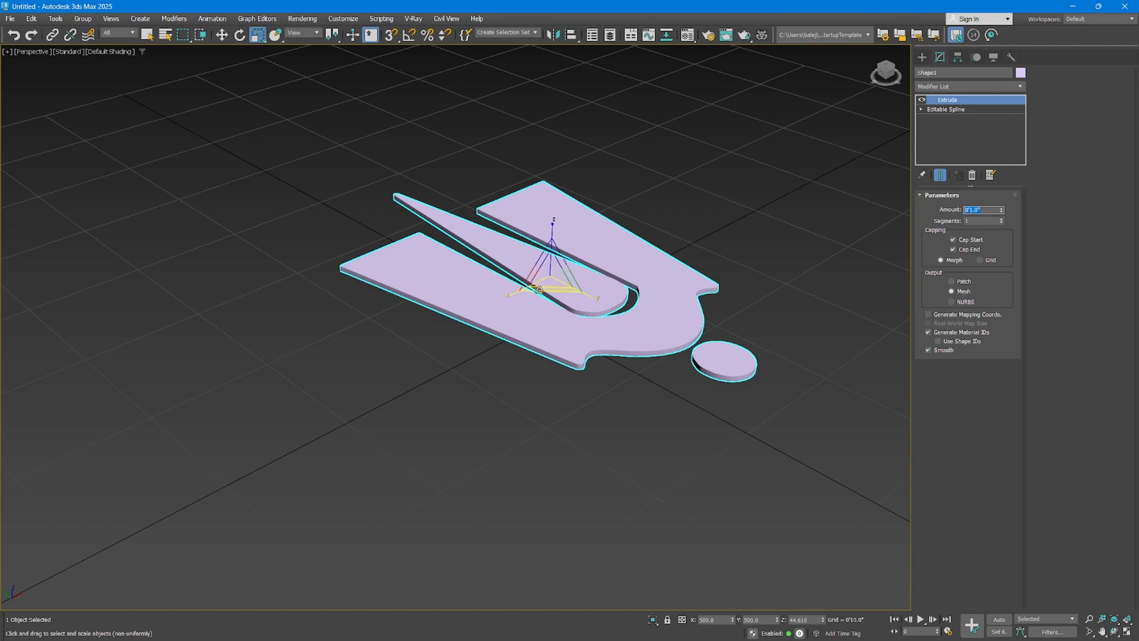
{"action": "middle_click_drag", "start_coordinate": [532, 319], "coordinate": [566, 350], "text": "alt"}
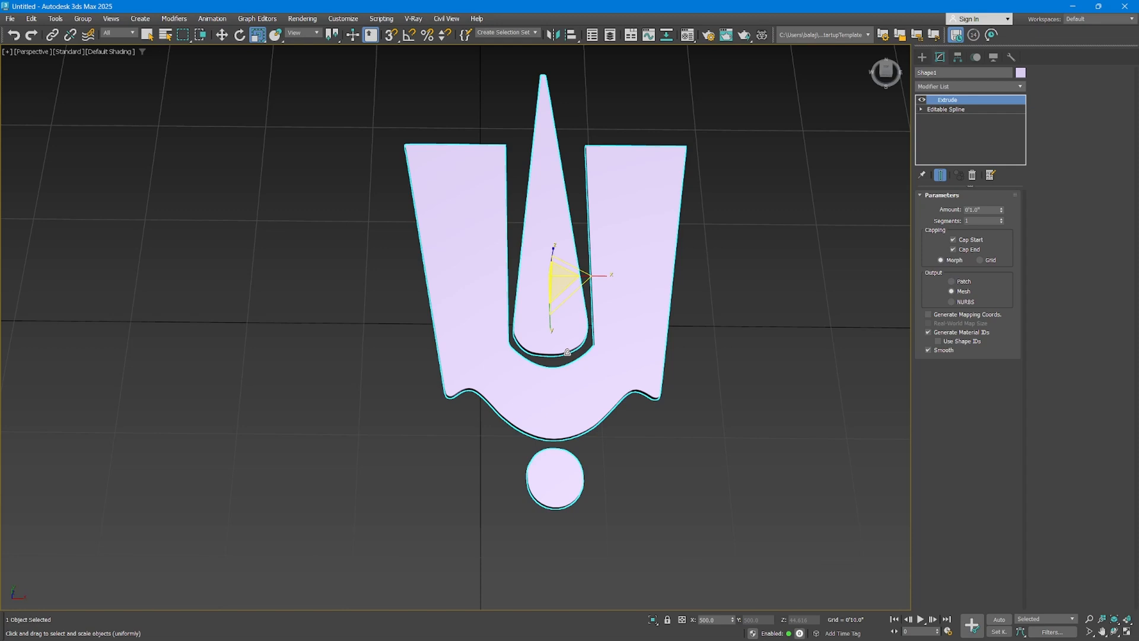
Turn off the logo's Extrude modifier and go to its Editable Spline base level.
{"action": "left_click", "coordinate": [922, 57]}
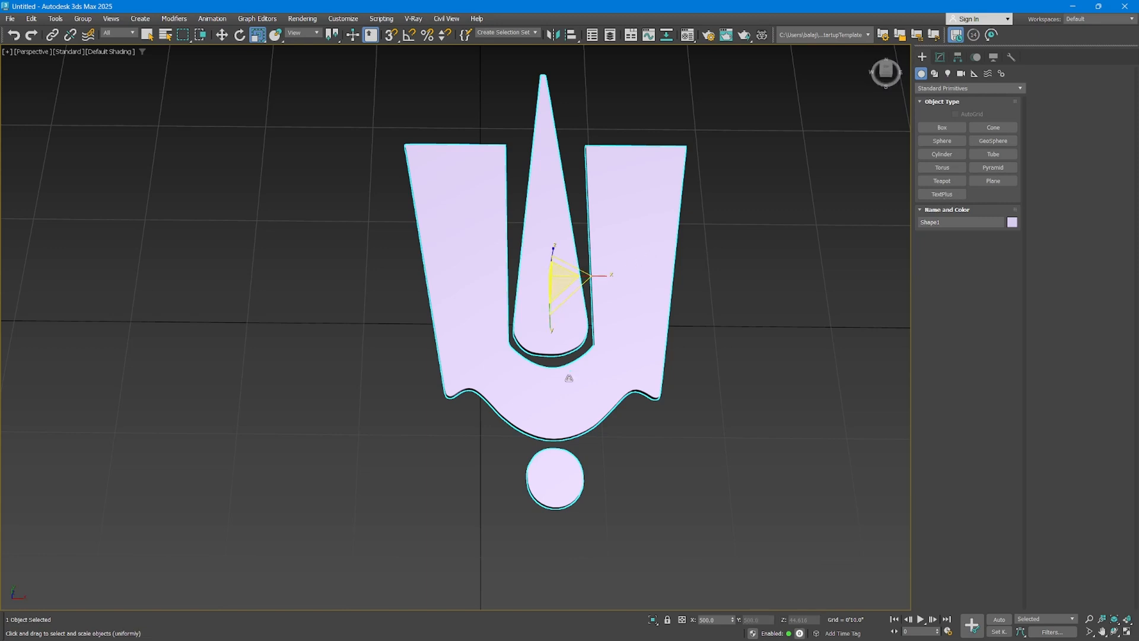
{"action": "scroll", "coordinate": [568, 374], "scroll_direction": "down", "scroll_amount": 3}
{"action": "left_click", "coordinate": [940, 58]}
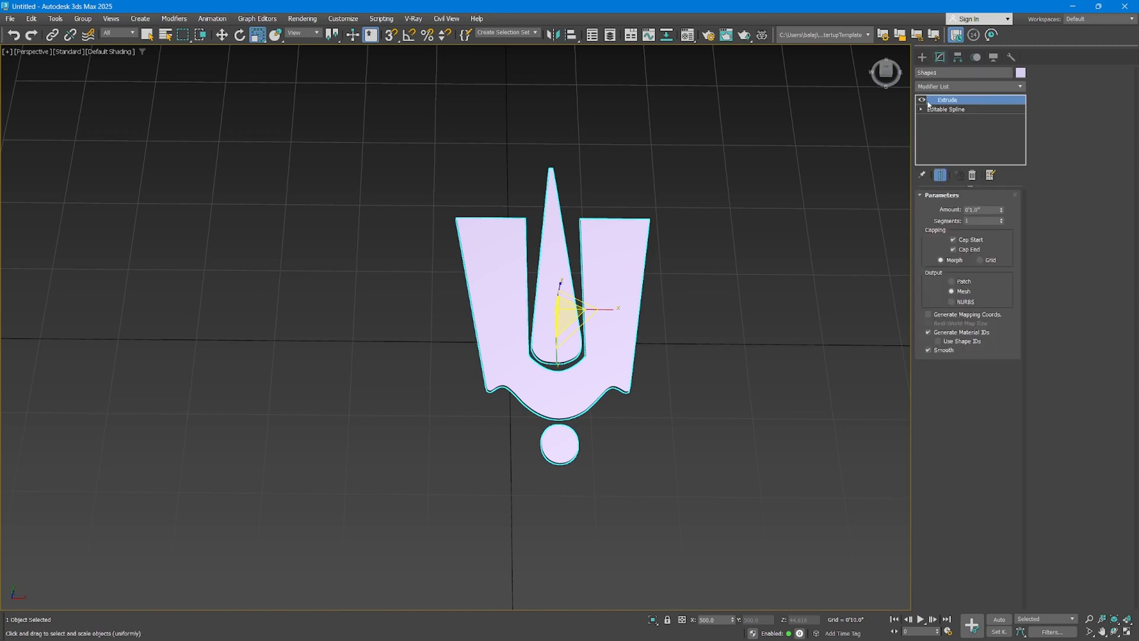
{"action": "left_click", "coordinate": [922, 100]}
{"action": "middle_click_drag", "start_coordinate": [606, 322], "coordinate": [881, 153], "text": "alt"}
{"action": "left_click", "coordinate": [945, 110]}
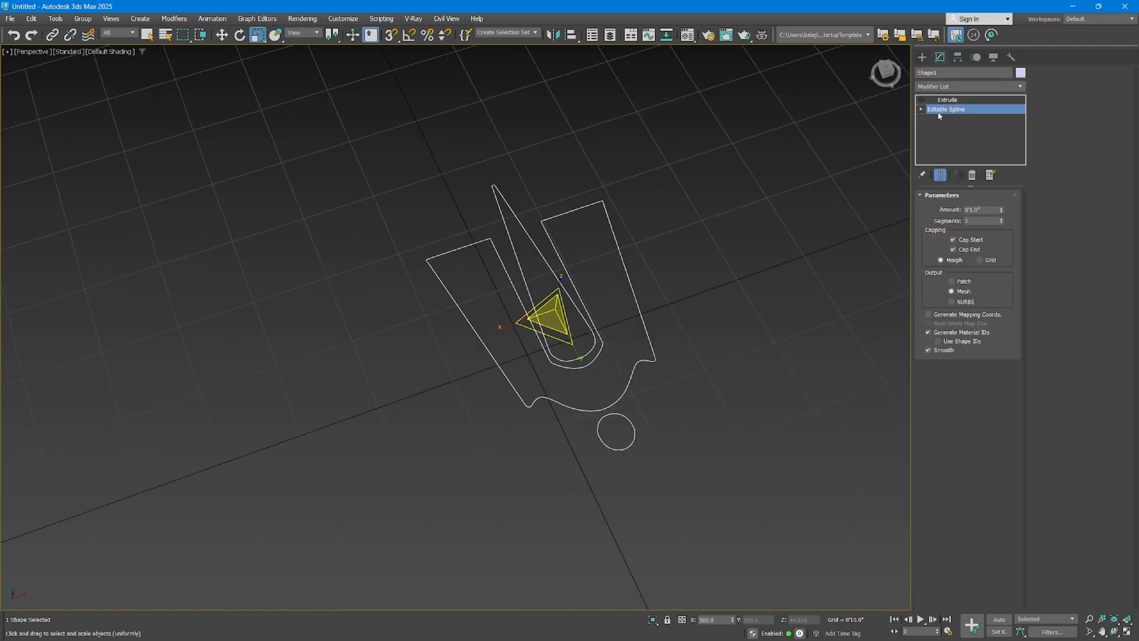
Expand the Editable Spline and look through its Vertex, Segment and Spline sub-object levels.
{"action": "left_click", "coordinate": [921, 109]}
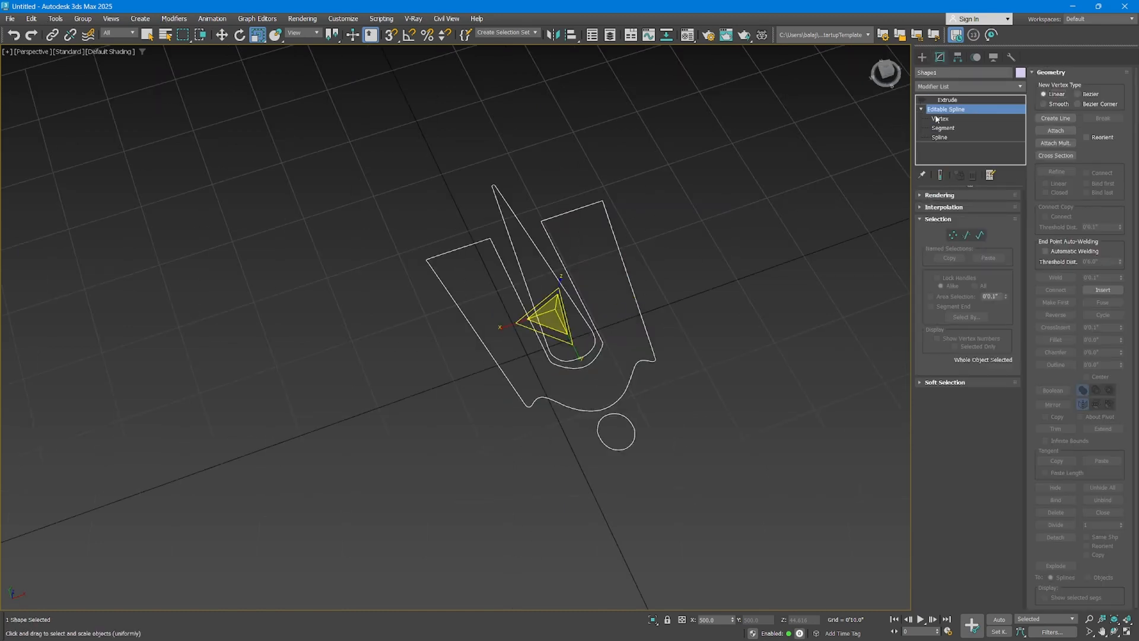
{"action": "left_click", "coordinate": [921, 110]}
{"action": "left_click", "coordinate": [921, 110]}
{"action": "left_click", "coordinate": [953, 235]}
{"action": "left_click", "coordinate": [942, 129]}
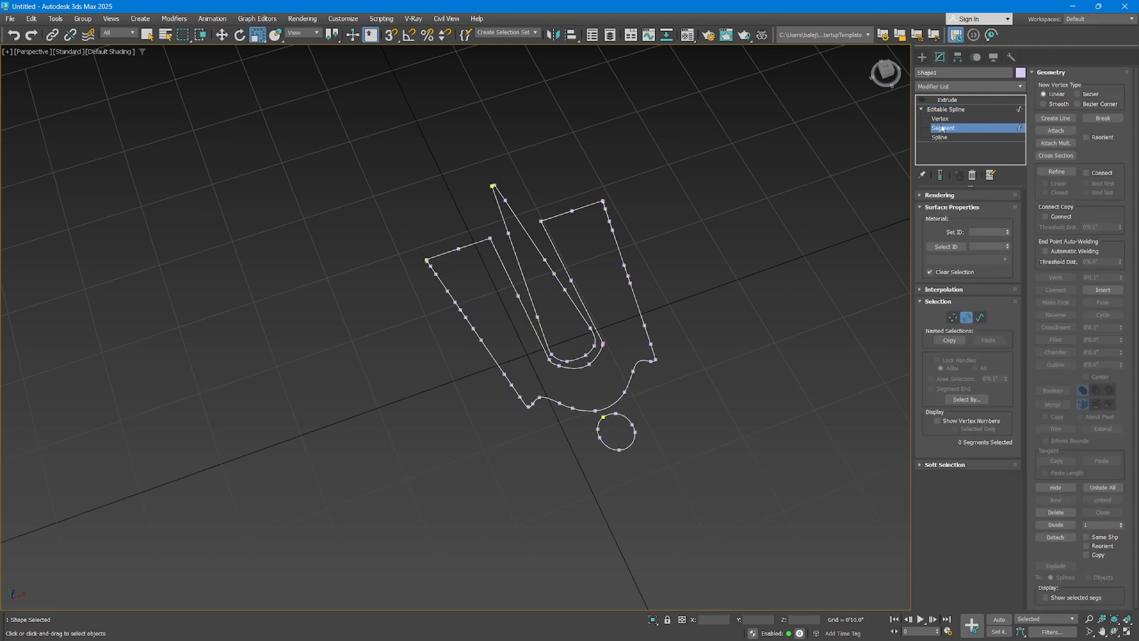
{"action": "left_click", "coordinate": [981, 318]}
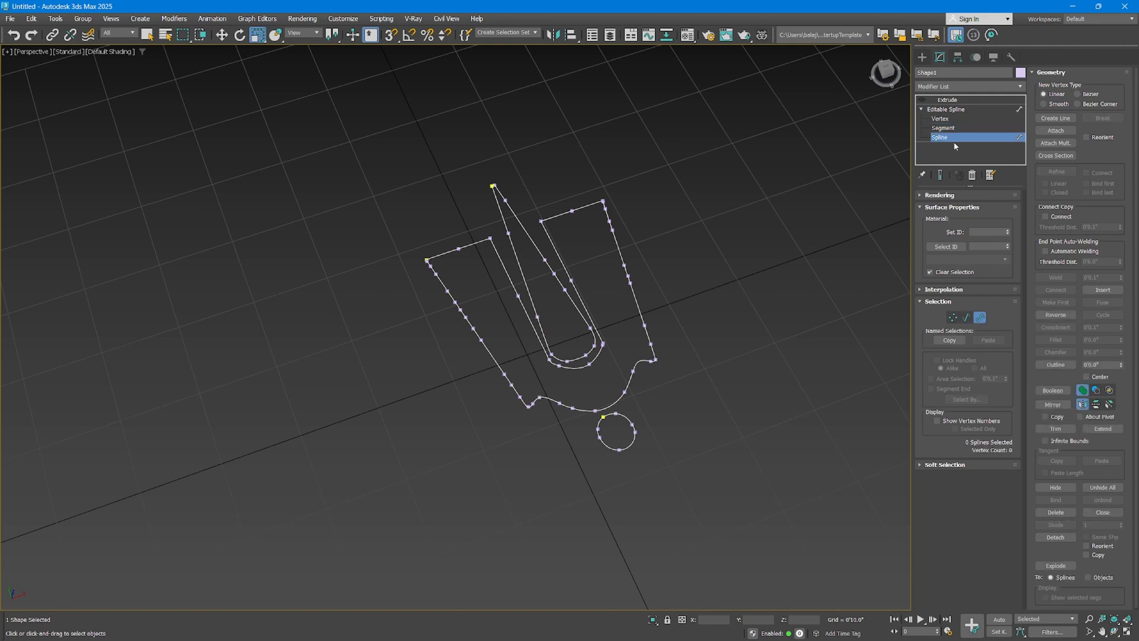
{"action": "left_click", "coordinate": [943, 128]}
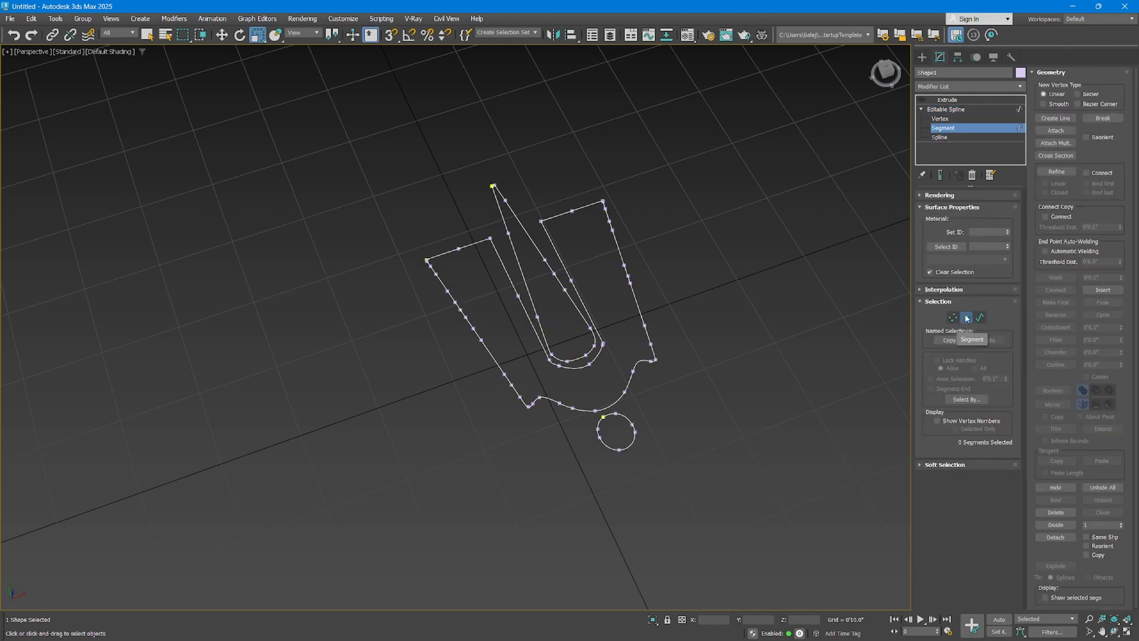
Select the first vertex of the small circle below the logo at the Vertex level.
{"action": "left_click", "coordinate": [953, 317]}
{"action": "scroll", "coordinate": [615, 433], "scroll_direction": "up", "scroll_amount": 5}
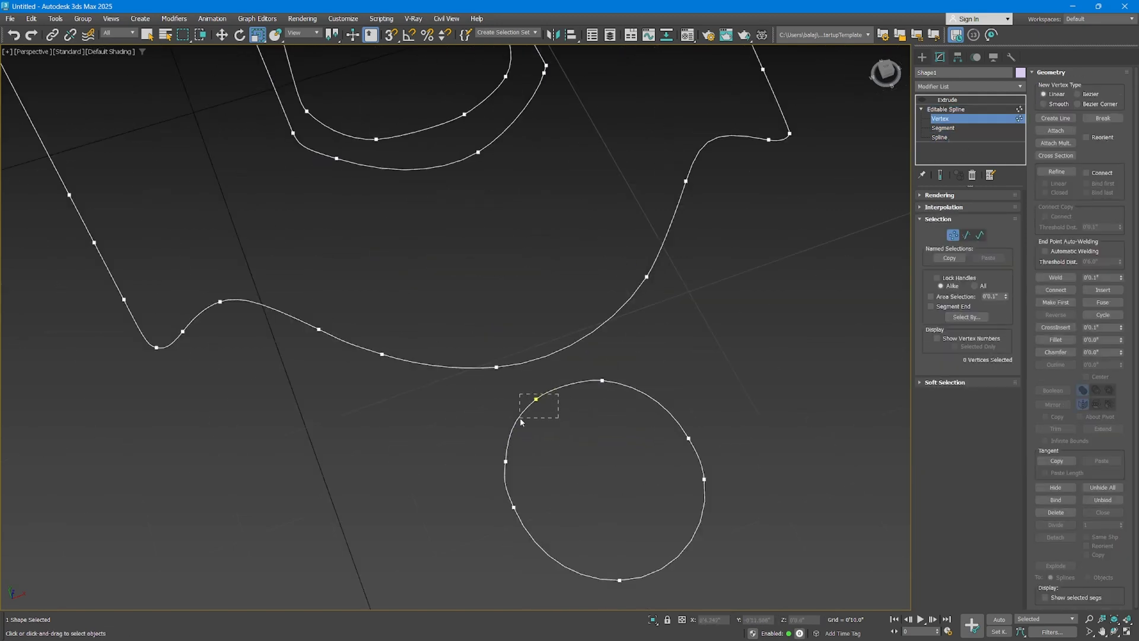
{"action": "left_click_drag", "start_coordinate": [521, 422], "coordinate": [520, 422]}
{"action": "scroll", "coordinate": [520, 422], "scroll_direction": "up", "scroll_amount": 3}
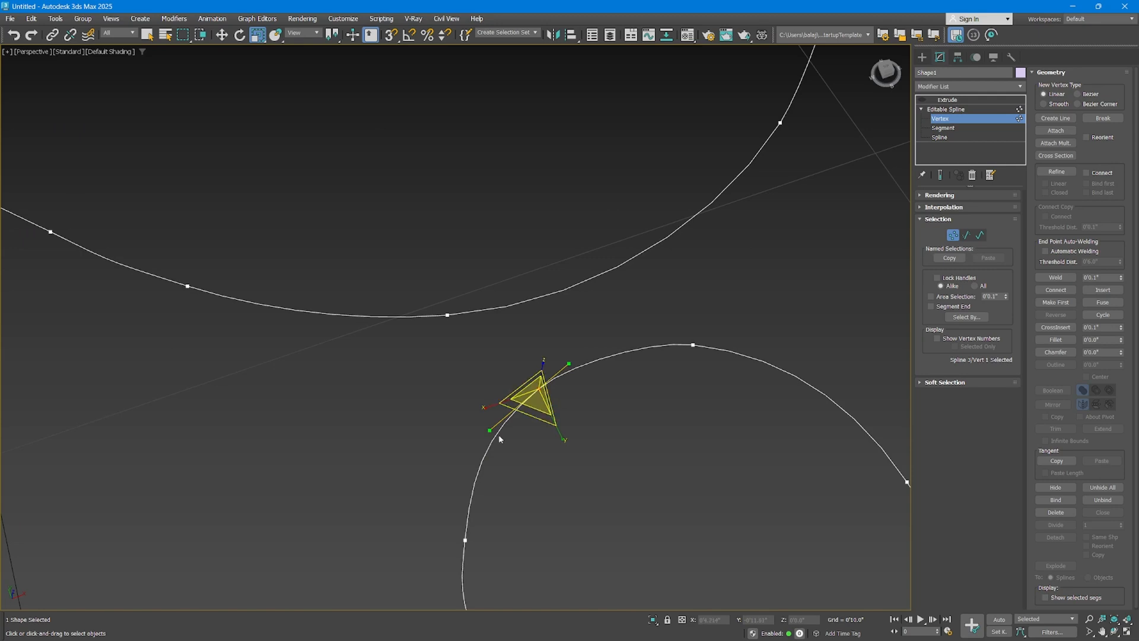
Select the second vertex of the small circle and bring it up close in the full-size Top view.
{"action": "scroll", "coordinate": [489, 533], "scroll_direction": "down", "scroll_amount": 4}
{"action": "left_click", "coordinate": [475, 355]}
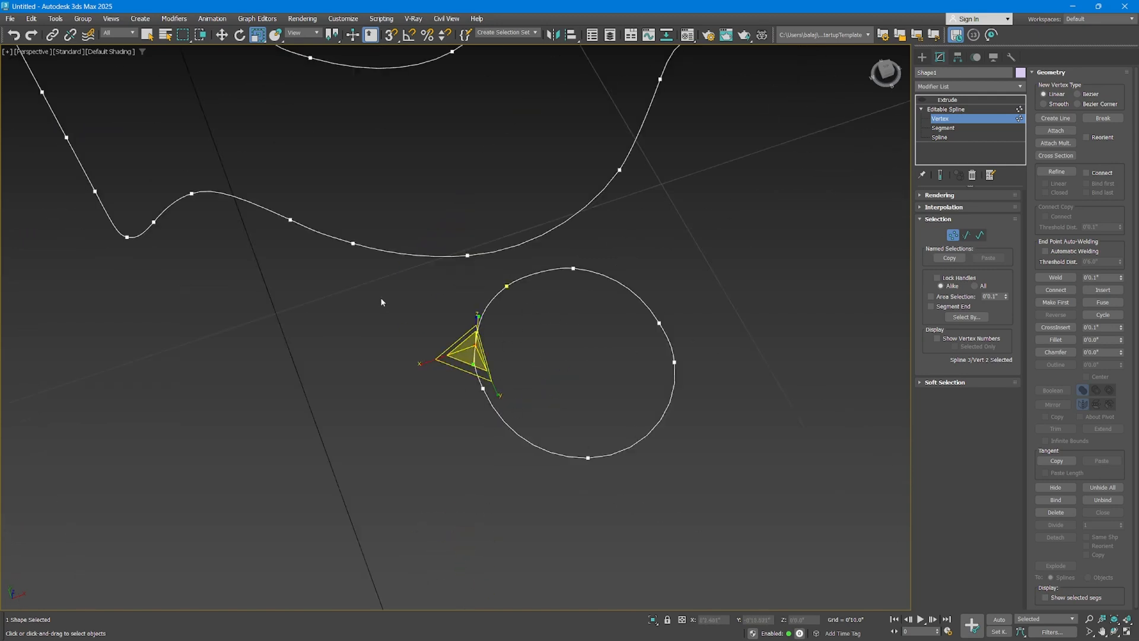
{"action": "scroll", "coordinate": [202, 255], "scroll_direction": "up", "scroll_amount": 2}
{"action": "key", "text": "alt+w"}
{"action": "key", "text": "alt+w"}
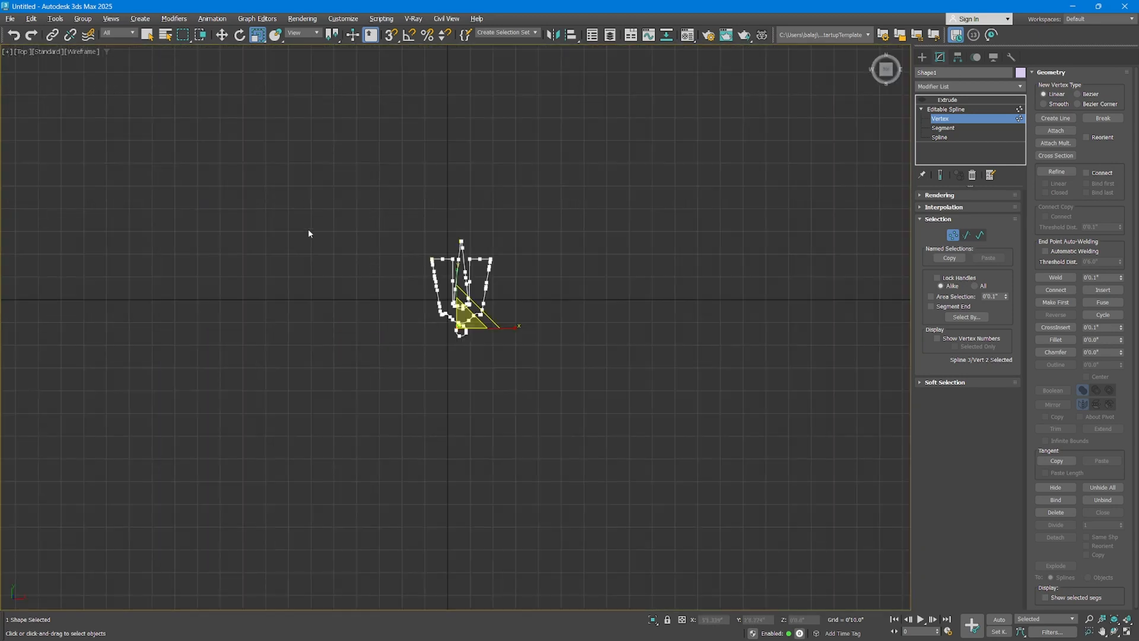
{"action": "scroll", "coordinate": [595, 458], "scroll_direction": "up", "scroll_amount": 6}
{"action": "middle_click_drag", "start_coordinate": [620, 495], "coordinate": [588, 378]}
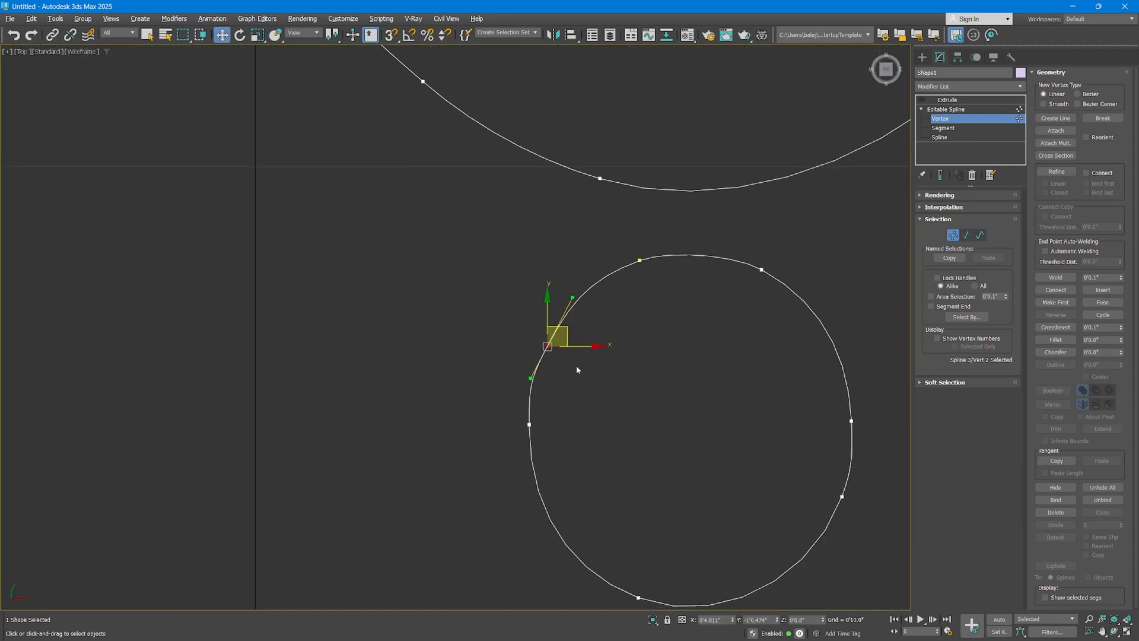
Move the selected vertex slightly along the circle's upper-left arc and adjust its Bezier handle.
{"action": "key", "text": "w"}
{"action": "mouse_move", "coordinate": [568, 332]}
{"action": "left_mouse_down"}
{"action": "mouse_move", "coordinate": [576, 299]}
{"action": "mouse_move", "coordinate": [561, 339]}
{"action": "left_mouse_up"}
{"action": "key", "text": "r"}
{"action": "key", "text": "w"}
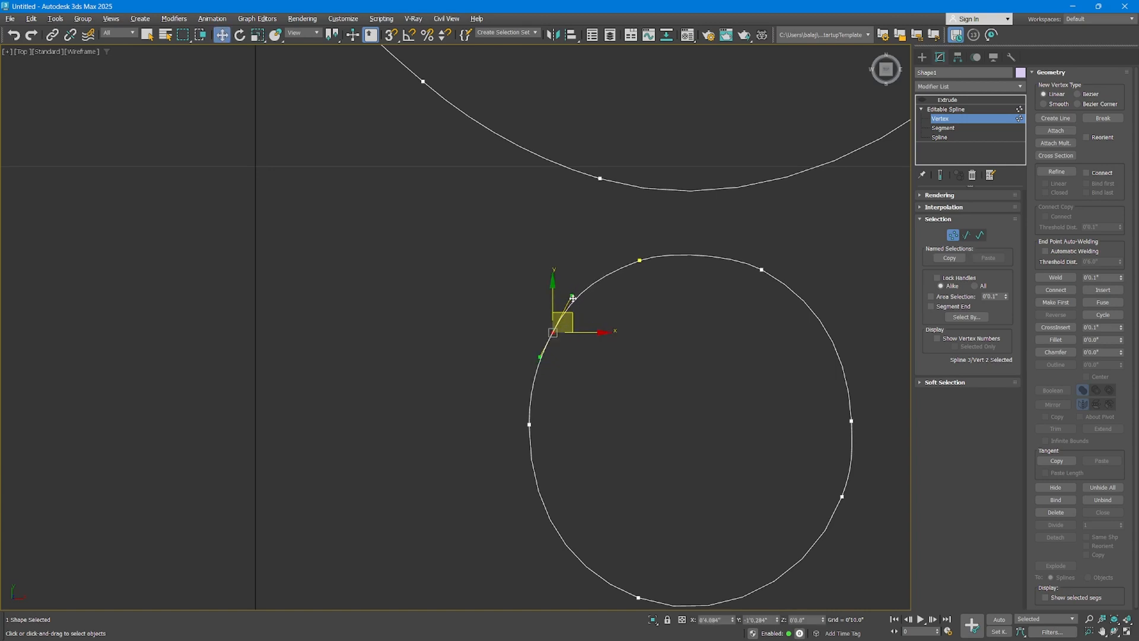
{"action": "left_click_drag", "start_coordinate": [573, 297], "coordinate": [578, 297]}
{"action": "scroll", "coordinate": [625, 422], "scroll_direction": "down", "scroll_amount": 8}
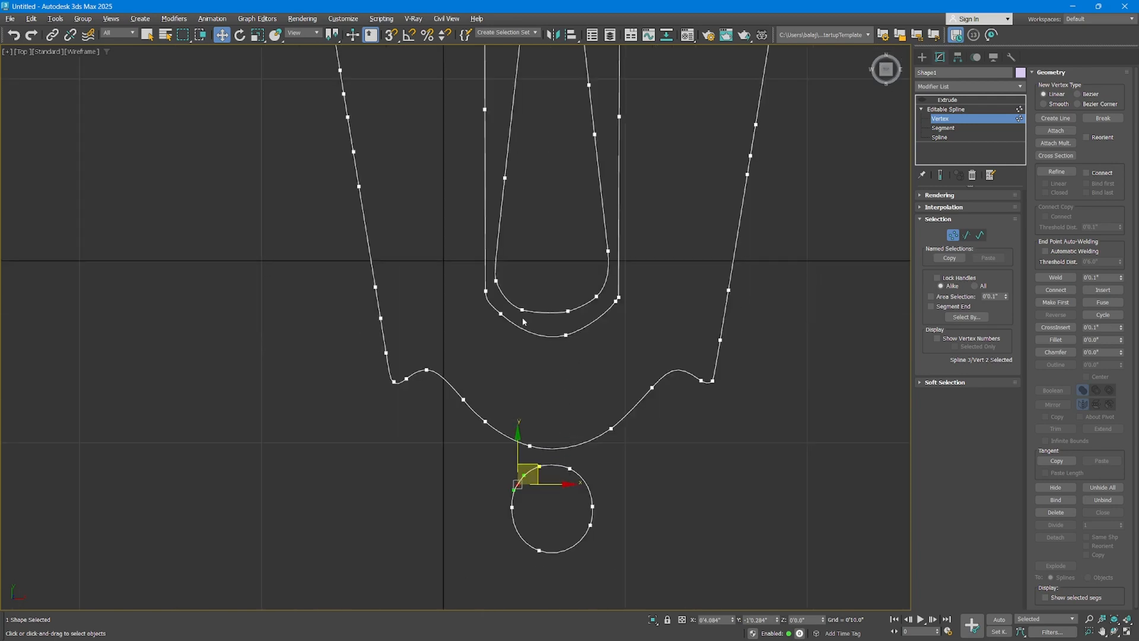
Nudge the lower-left vertex of the logo's inner U curve and adjust the Bezier handle of its lower-right vertex.
{"action": "scroll", "coordinate": [522, 321], "scroll_direction": "up", "scroll_amount": 2}
{"action": "left_click", "coordinate": [490, 360]}
{"action": "scroll", "coordinate": [490, 361], "scroll_direction": "up", "scroll_amount": 2}
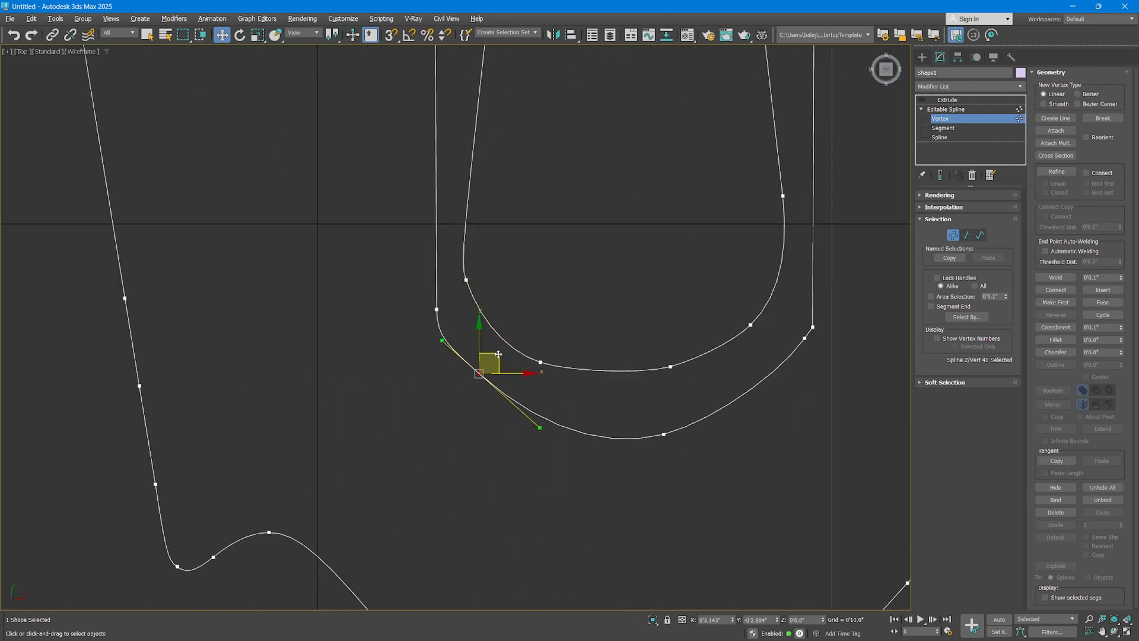
{"action": "left_click", "coordinate": [804, 337]}
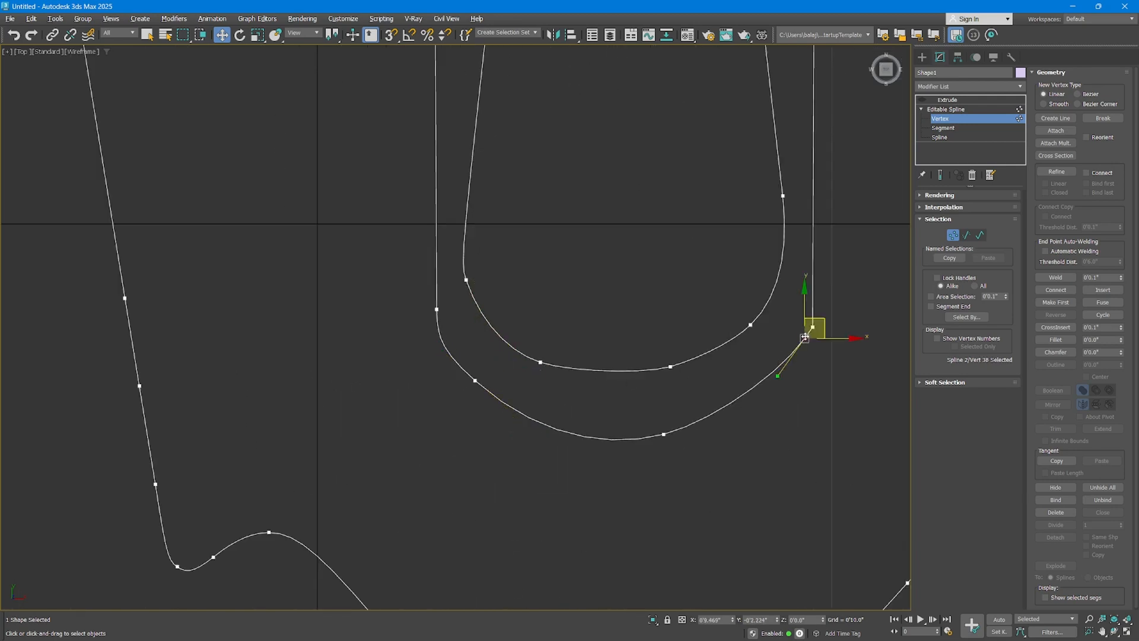
{"action": "left_click_drag", "start_coordinate": [823, 326], "coordinate": [824, 329]}
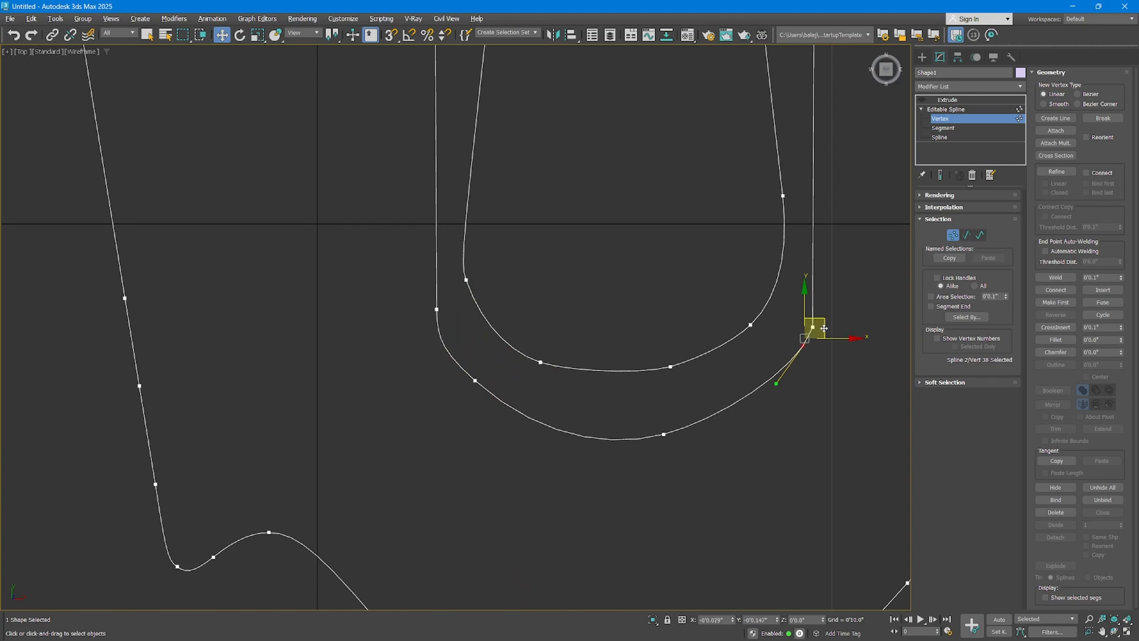
{"action": "scroll", "coordinate": [536, 349], "scroll_direction": "down", "scroll_amount": 2}
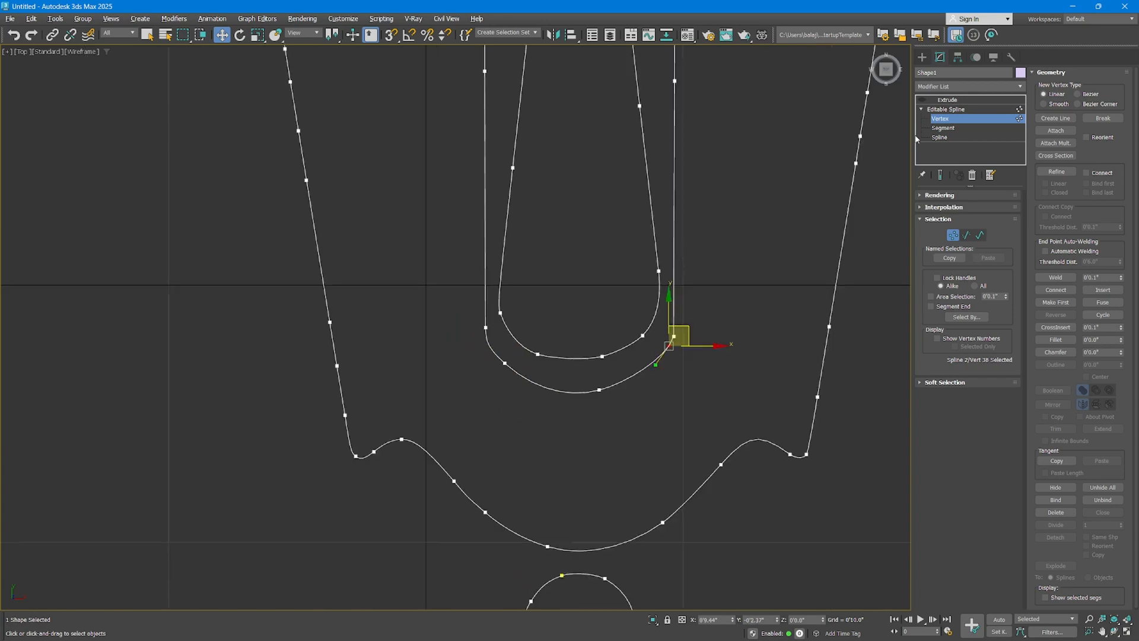
Return to the Extrude level, deselect the logo and check the extruded result in the full-size Perspective view.
{"action": "left_click", "coordinate": [946, 109]}
{"action": "left_click", "coordinate": [948, 99]}
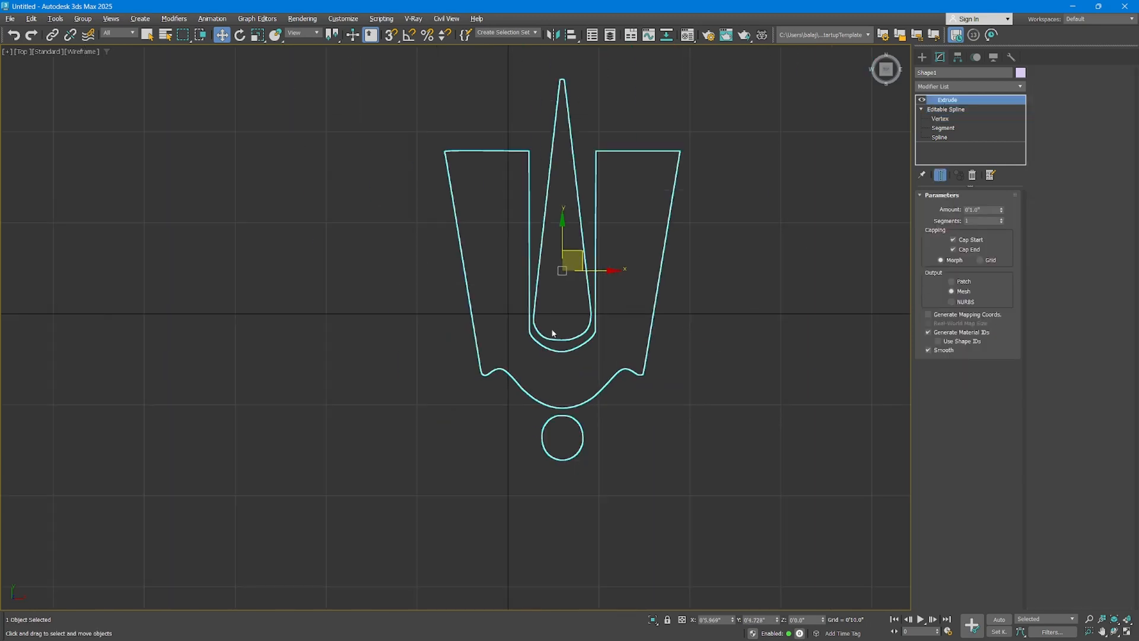
{"action": "left_click", "coordinate": [716, 322]}
{"action": "key", "text": "alt+w"}
{"action": "key", "text": "alt+w"}
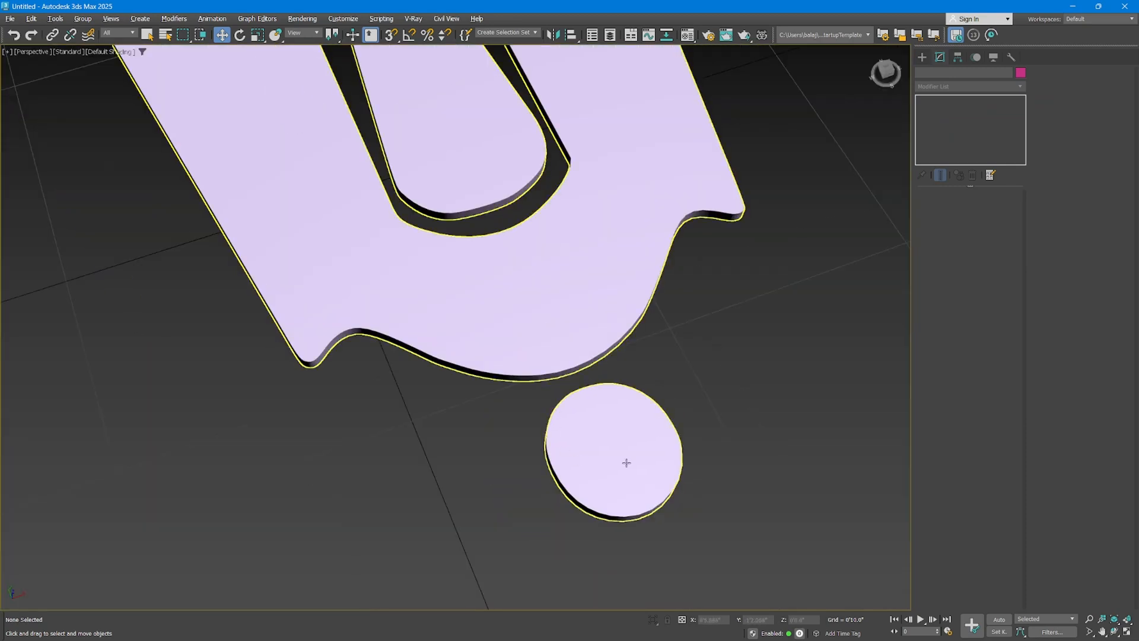
{"action": "scroll", "coordinate": [641, 401], "scroll_direction": "down", "scroll_amount": 8}
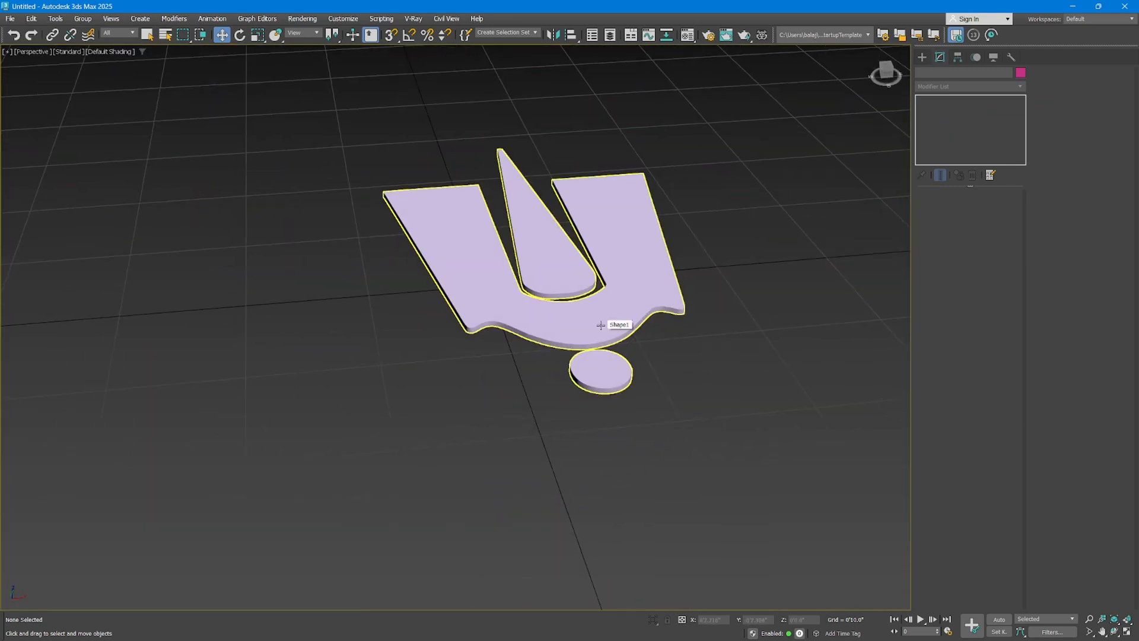
{"action": "scroll", "coordinate": [627, 295], "scroll_direction": "up", "scroll_amount": 3}
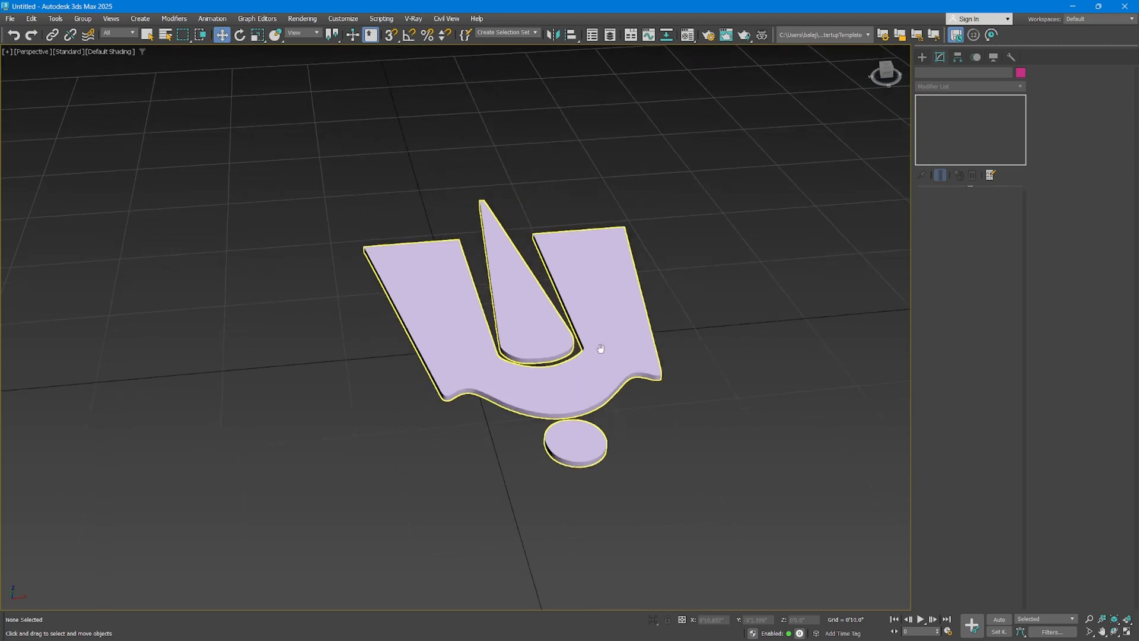
Select the logo and delete its Extrude modifier, leaving the Editable Spline.
{"action": "left_click", "coordinate": [593, 361]}
{"action": "scroll", "coordinate": [585, 368], "scroll_direction": "up", "scroll_amount": 2}
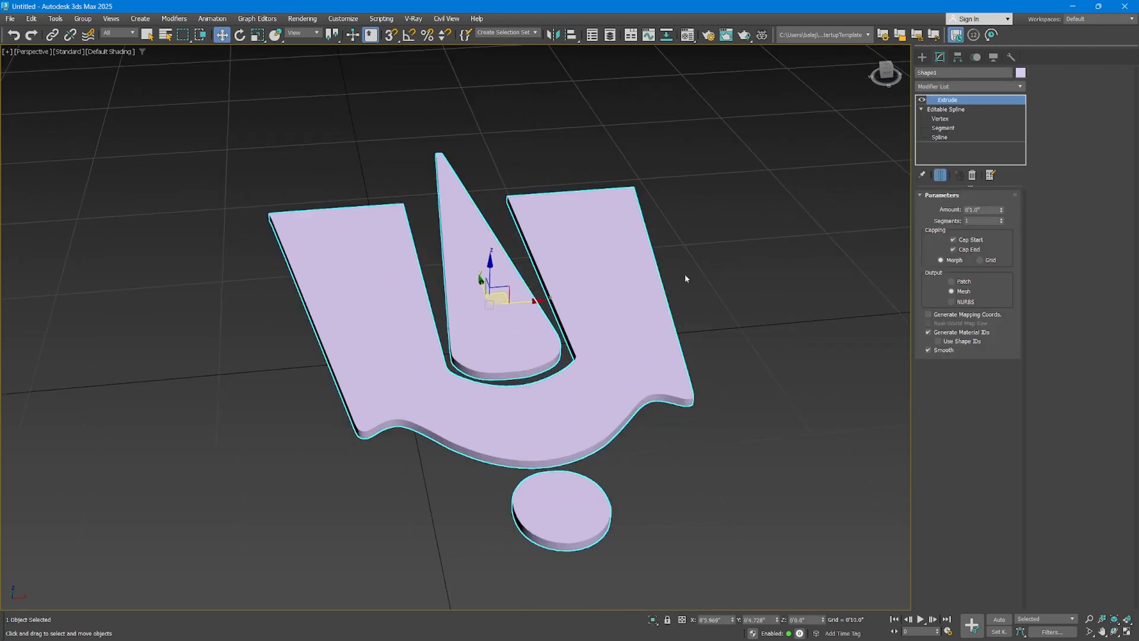
{"action": "right_click", "coordinate": [947, 104]}
{"action": "left_click", "coordinate": [962, 117]}
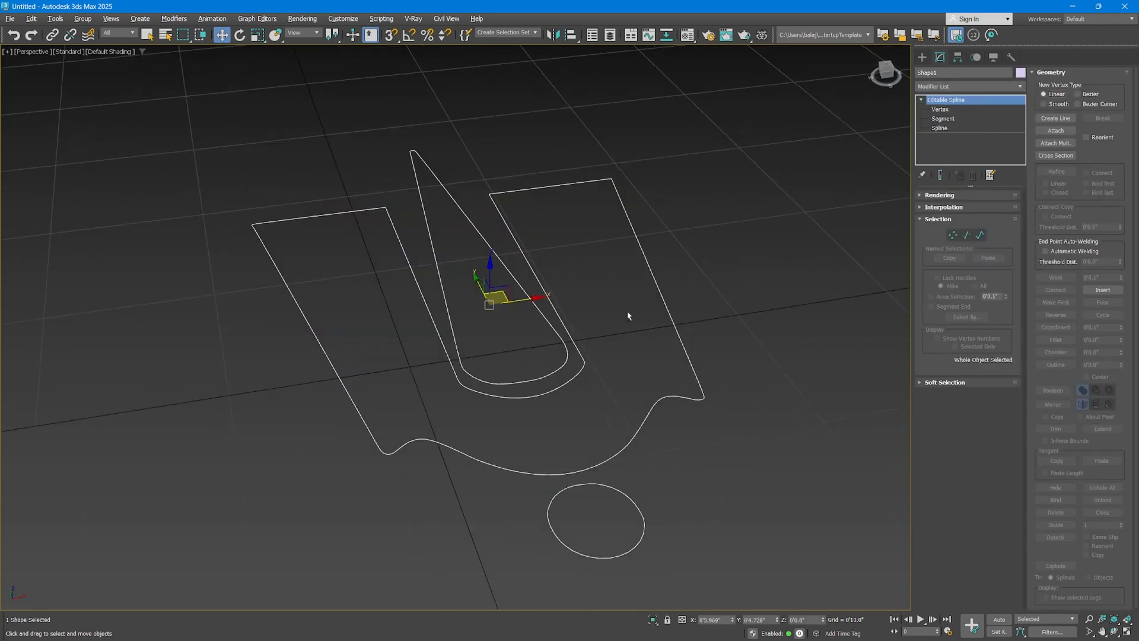
{"action": "middle_click_drag", "start_coordinate": [629, 315], "coordinate": [647, 316], "text": "alt"}
{"action": "key", "text": "q"}
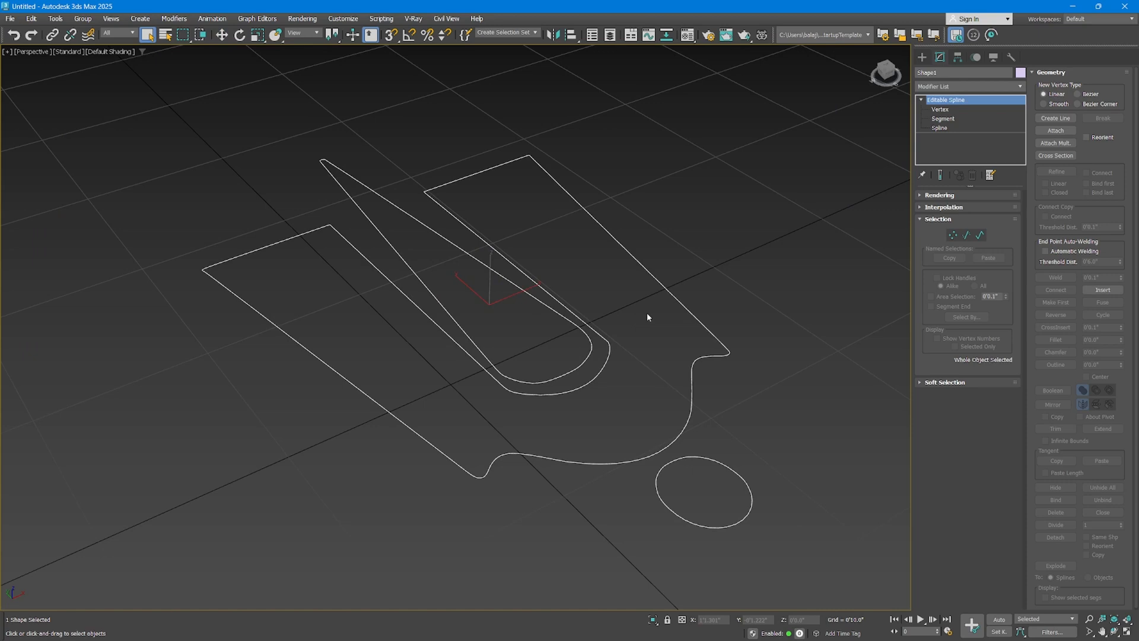
Add a Bevel modifier to the logo and set Level 1 to height 0'6.0" and outline -0'0.4".
{"action": "left_click", "coordinate": [960, 87]}
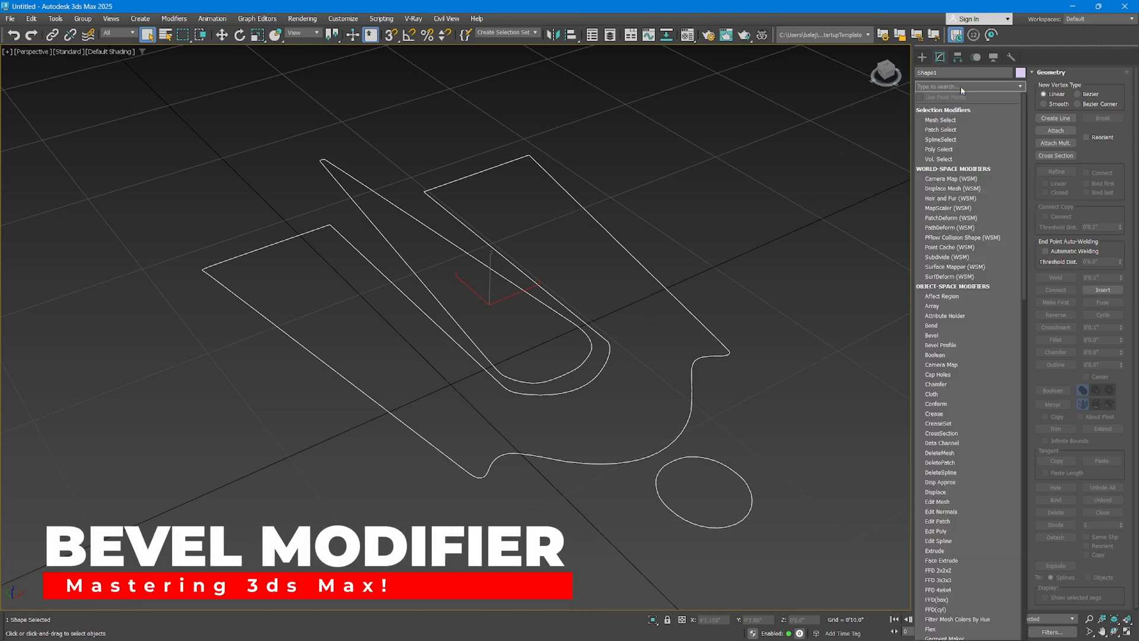
{"action": "type", "text": "b"}
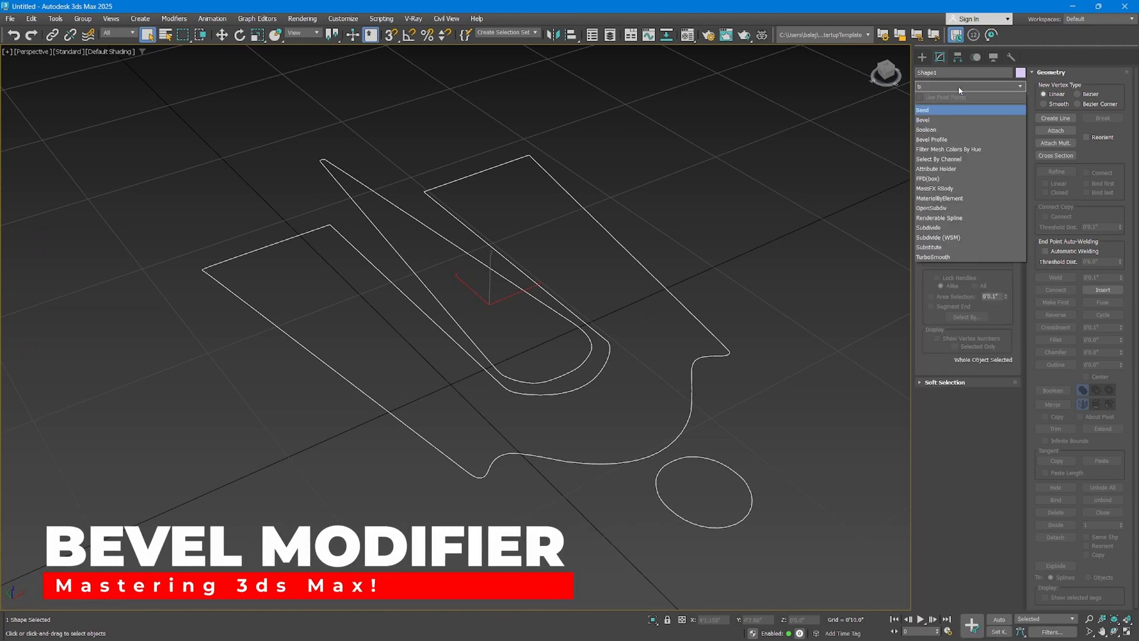
{"action": "left_click", "coordinate": [936, 121]}
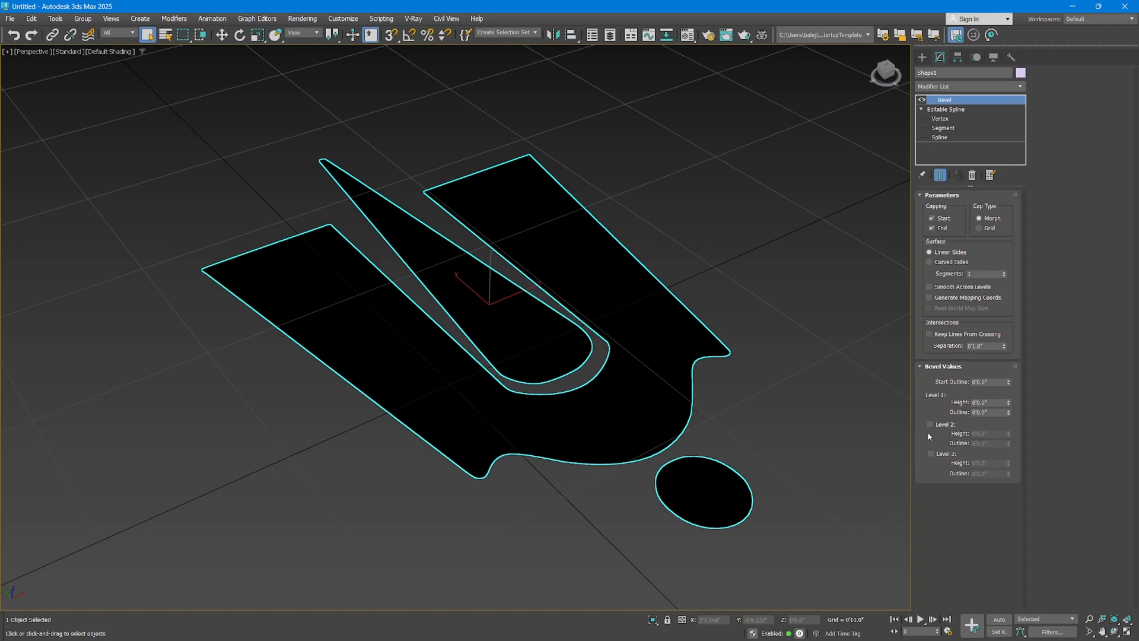
{"action": "left_click_drag", "start_coordinate": [1008, 402], "coordinate": [982, 405]}
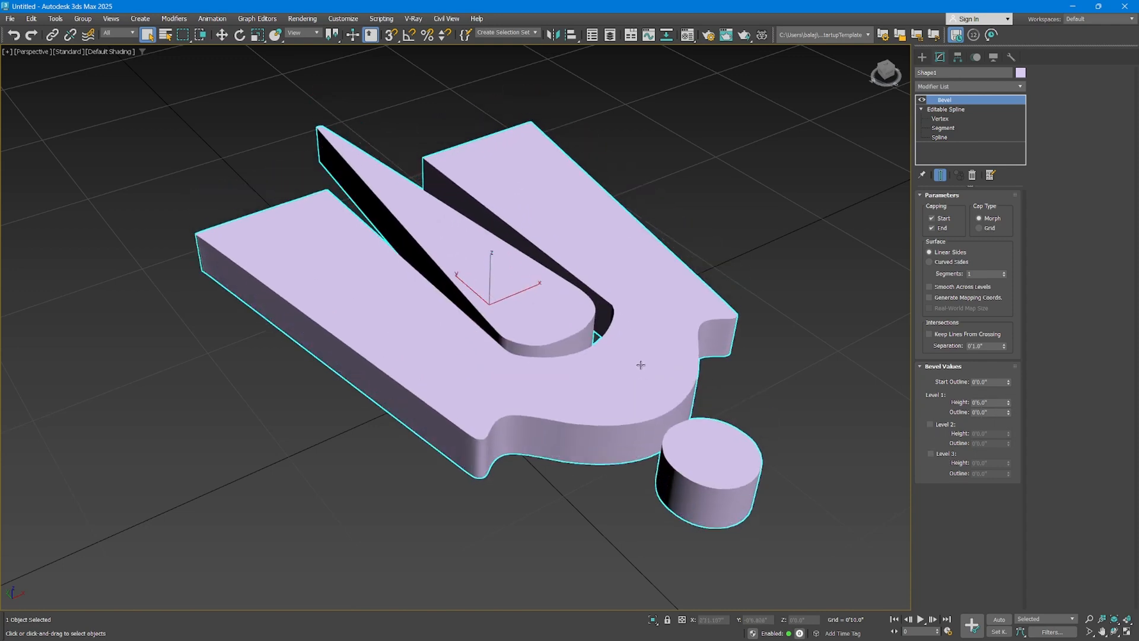
{"action": "left_click_drag", "start_coordinate": [1010, 412], "coordinate": [1013, 415]}
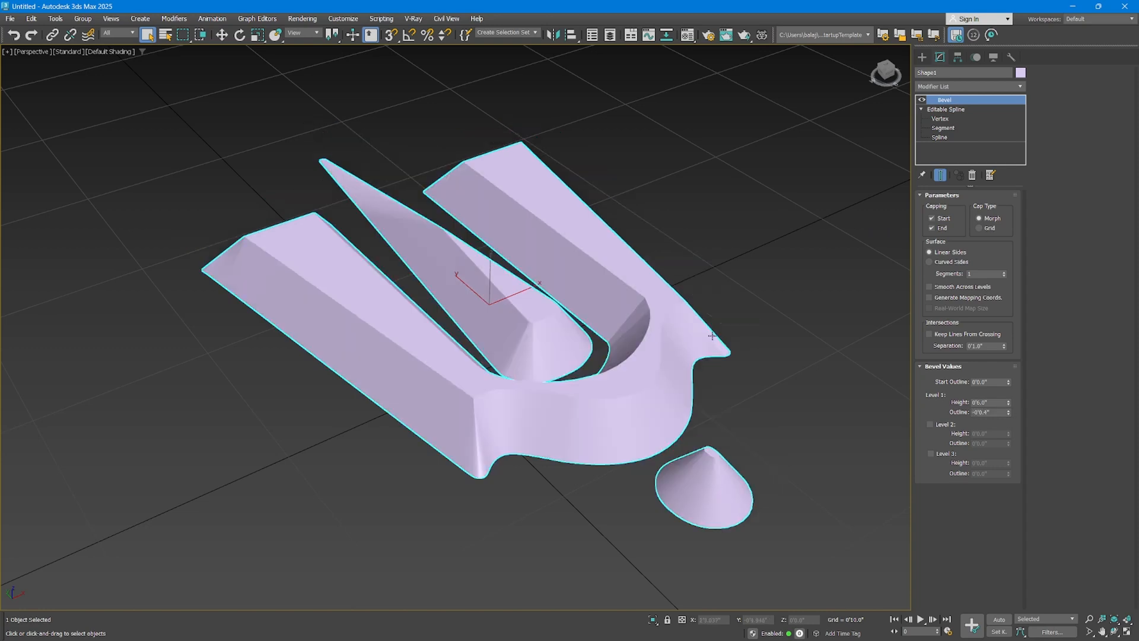
Show edged faces and enable Bevel Level 2 with height 0'2.0" and outline -0'0.2".
{"action": "mouse_move", "coordinate": [711, 333]}
{"action": "middle_mouse_down", "text": "alt"}
{"action": "mouse_move", "coordinate": [635, 342]}
{"action": "mouse_move", "coordinate": [675, 368]}
{"action": "mouse_move", "coordinate": [691, 342]}
{"action": "middle_mouse_up", "text": "alt"}
{"action": "key", "text": "F4"}
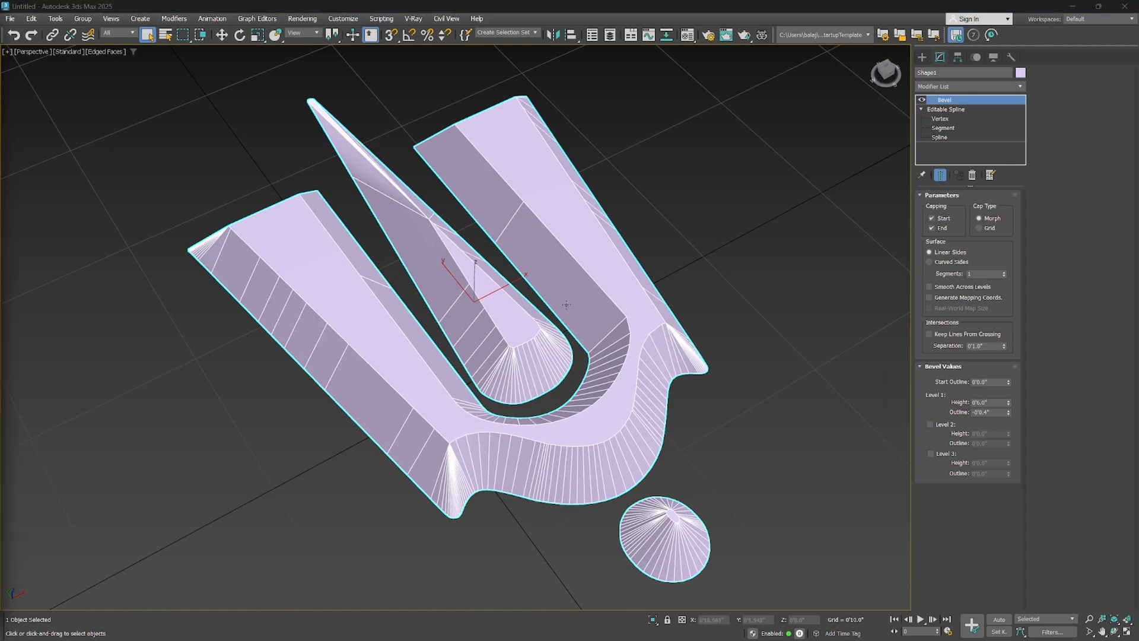
{"action": "middle_click_drag", "start_coordinate": [566, 305], "coordinate": [540, 292]}
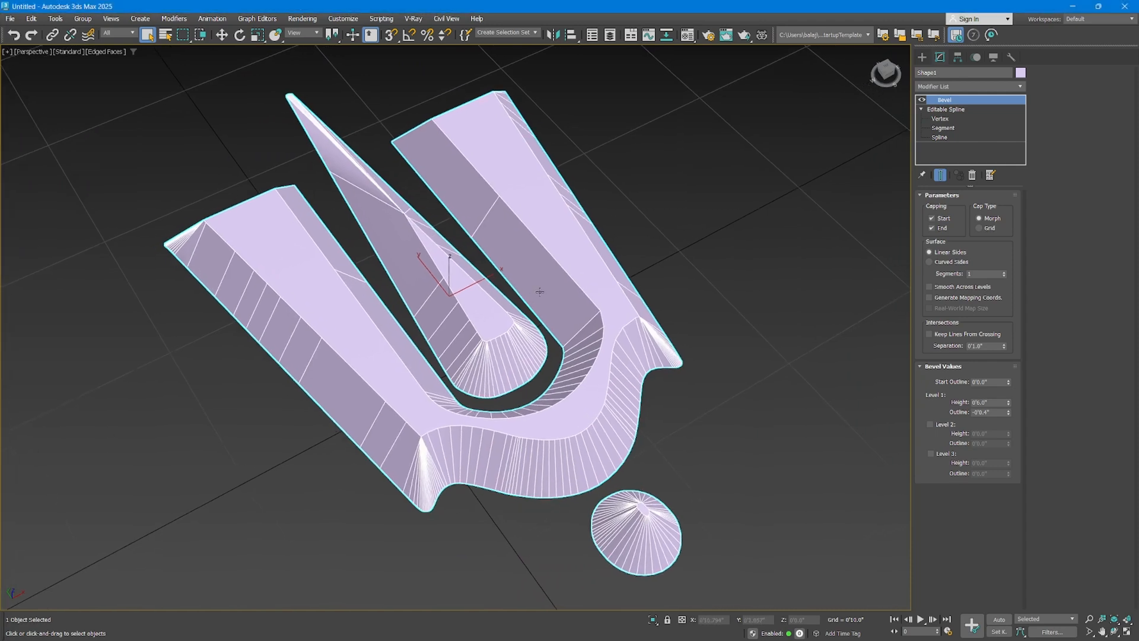
{"action": "left_click", "coordinate": [931, 424]}
{"action": "left_click_drag", "start_coordinate": [1010, 435], "coordinate": [1010, 435]}
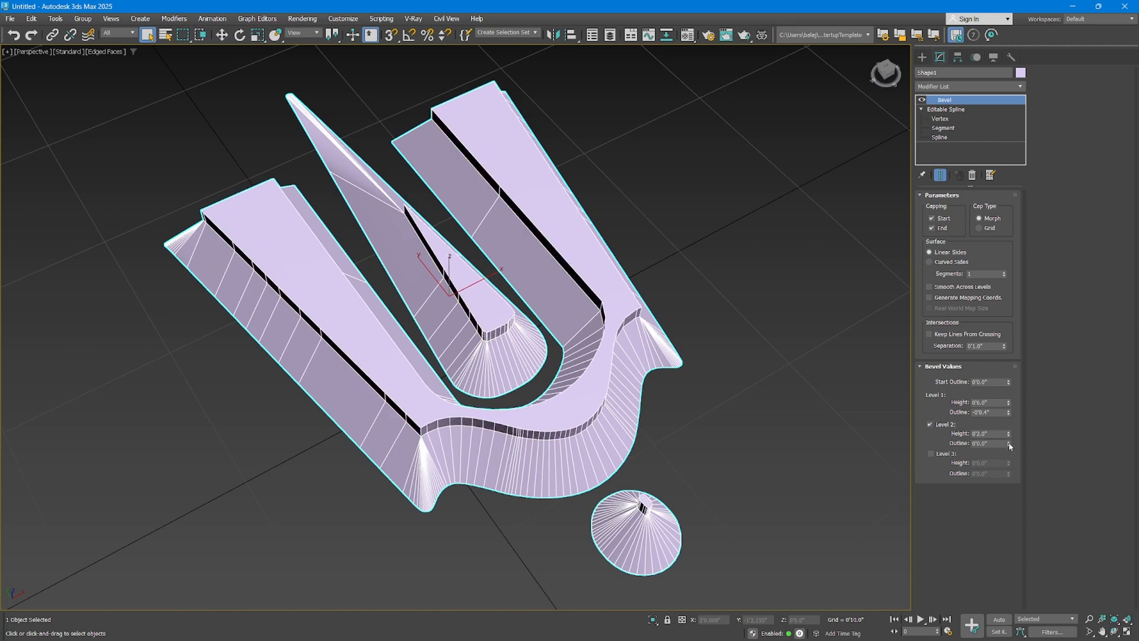
{"action": "left_click_drag", "start_coordinate": [1010, 447], "coordinate": [1010, 447]}
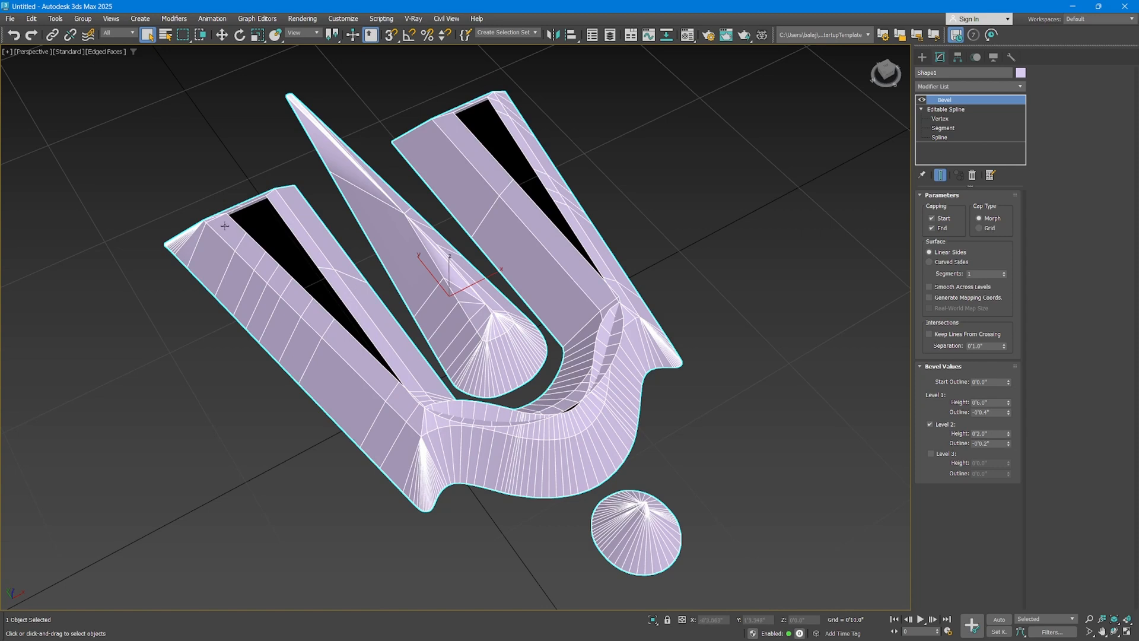
{"action": "middle_click_drag", "start_coordinate": [222, 226], "coordinate": [293, 240], "text": "alt"}
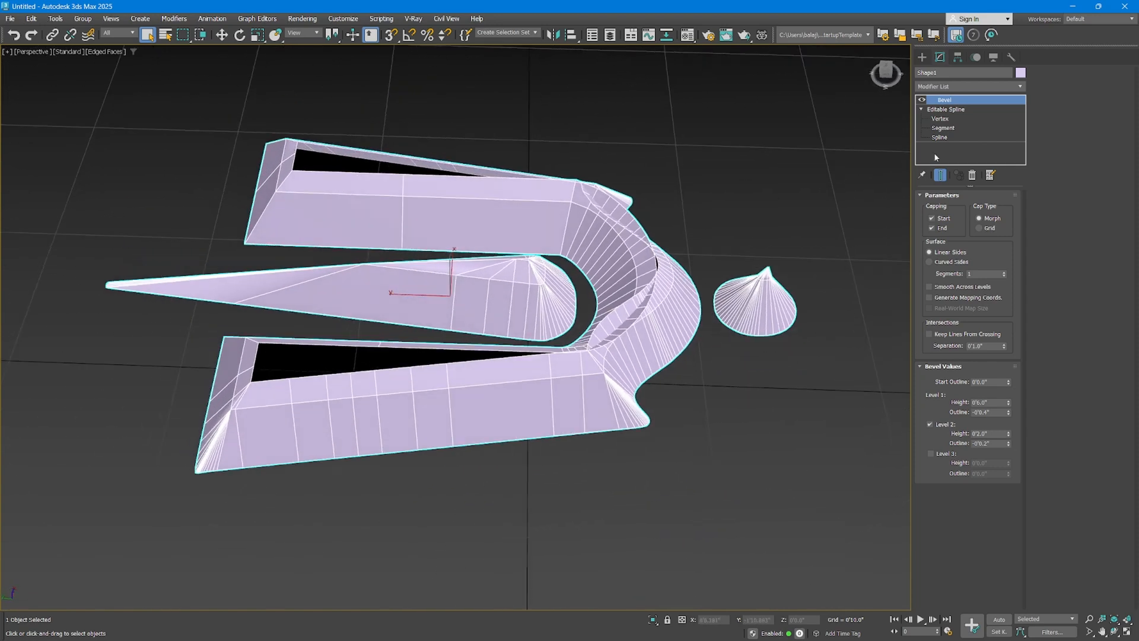
Toggle the Bevel modifier off and on, and disable its Level 2.
{"action": "left_click", "coordinate": [922, 101]}
{"action": "left_click", "coordinate": [922, 101]}
{"action": "left_click", "coordinate": [930, 424]}
{"action": "middle_click_drag", "start_coordinate": [416, 297], "coordinate": [183, 265], "text": "alt"}
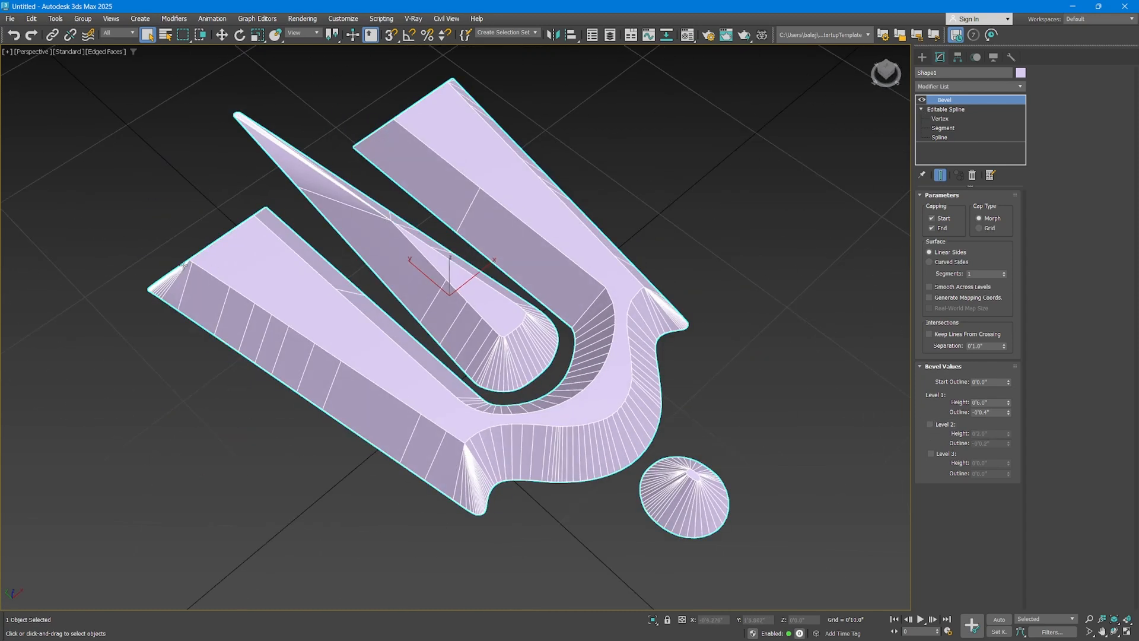
Examine the beveled edges at the logo arm's outer corner, from the rounded base up to the top face.
{"action": "middle_click_drag", "start_coordinate": [257, 223], "coordinate": [262, 261], "text": "alt"}
{"action": "scroll", "coordinate": [291, 498], "scroll_direction": "up", "scroll_amount": 5}
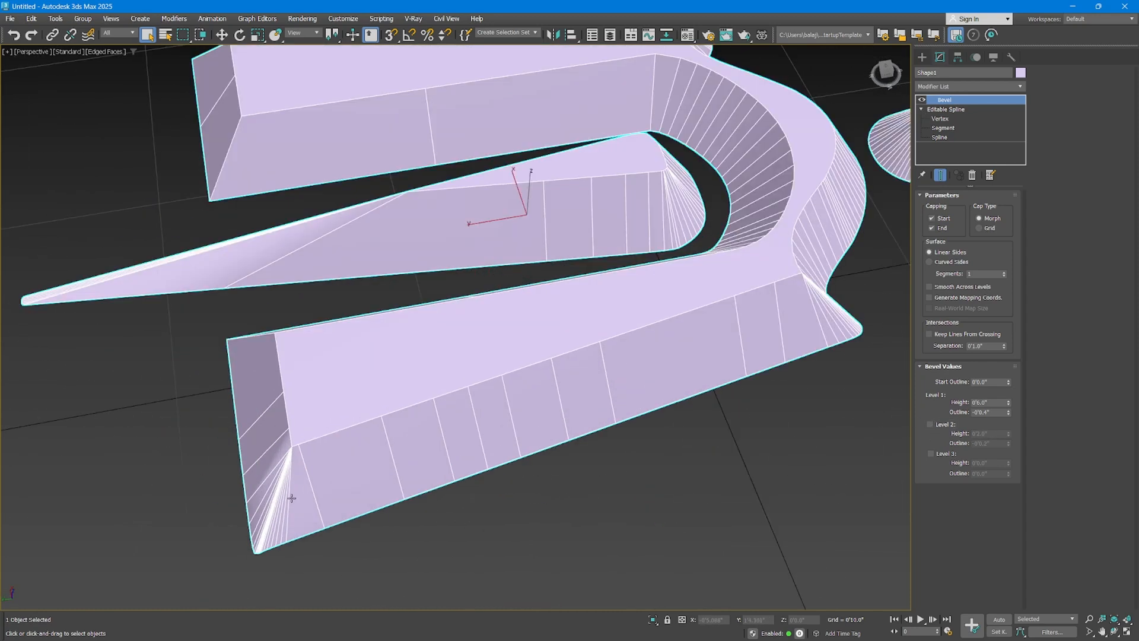
{"action": "scroll", "coordinate": [291, 498], "scroll_direction": "up", "scroll_amount": 3}
{"action": "scroll", "coordinate": [285, 428], "scroll_direction": "up", "scroll_amount": 2}
{"action": "scroll", "coordinate": [285, 402], "scroll_direction": "up", "scroll_amount": 2}
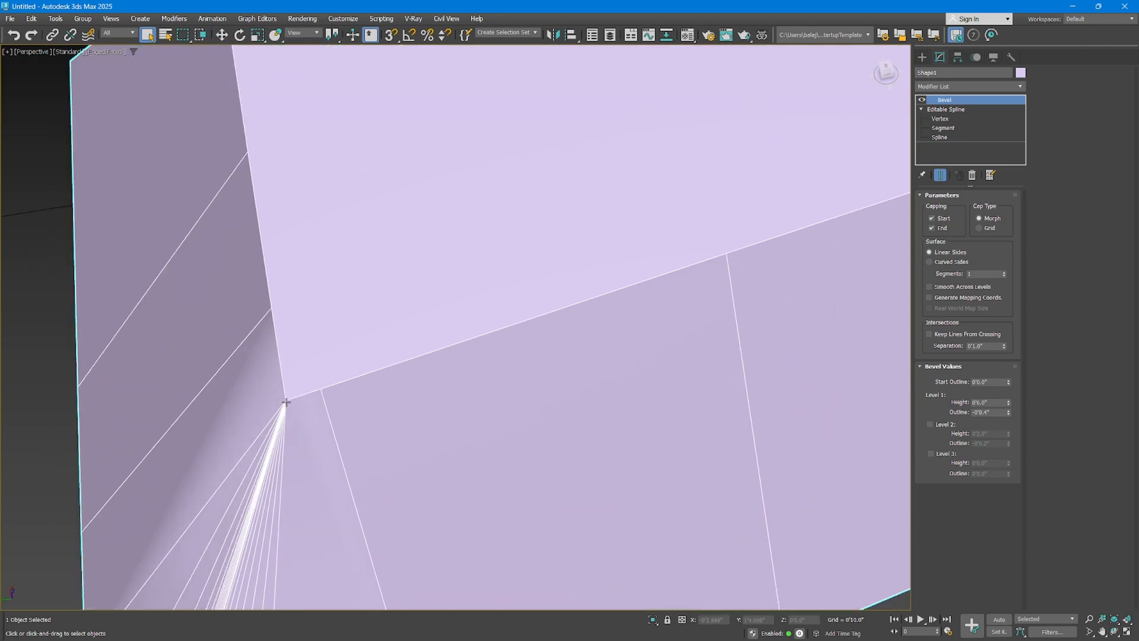
{"action": "scroll", "coordinate": [335, 250], "scroll_direction": "down", "scroll_amount": 5}
{"action": "scroll", "coordinate": [290, 446], "scroll_direction": "up", "scroll_amount": 2}
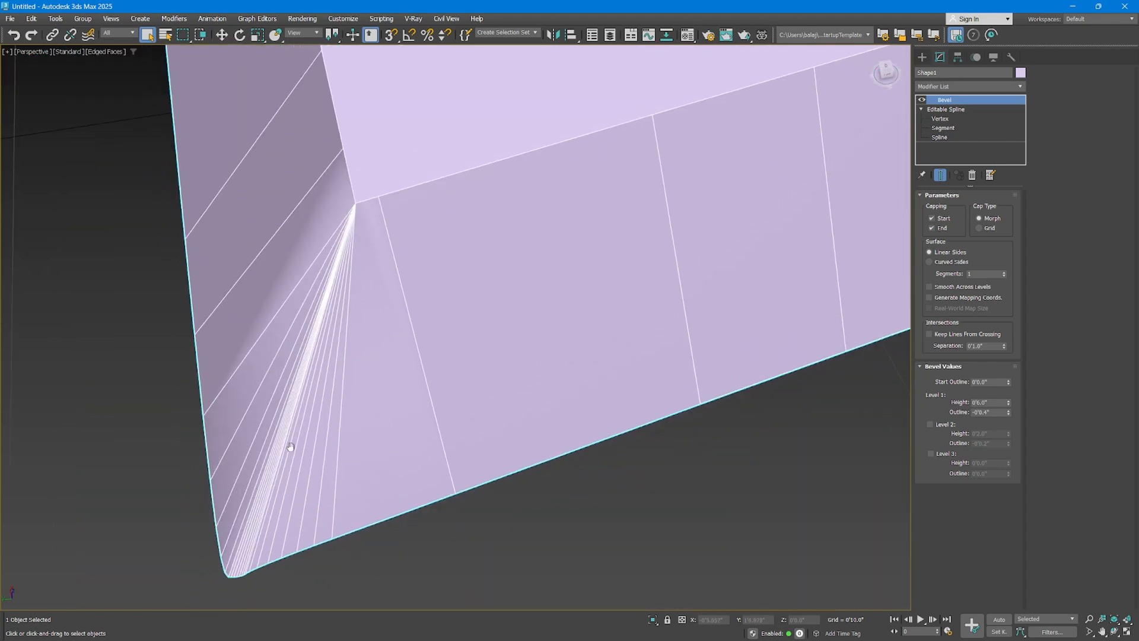
{"action": "scroll", "coordinate": [228, 576], "scroll_direction": "up", "scroll_amount": 2}
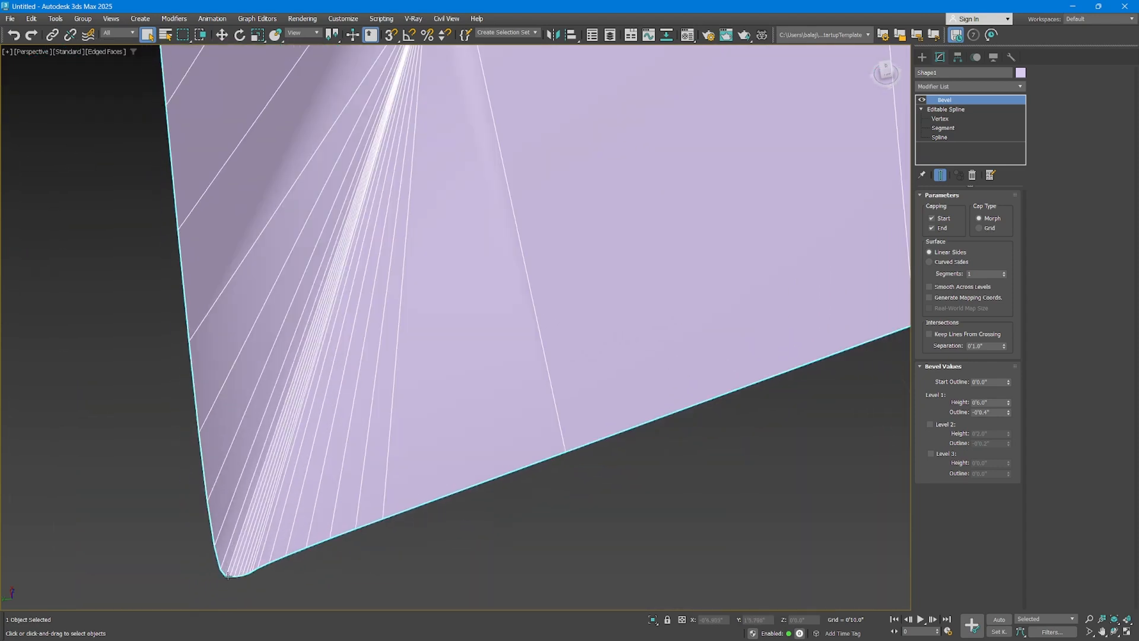
{"action": "scroll", "coordinate": [227, 578], "scroll_direction": "down", "scroll_amount": 1}
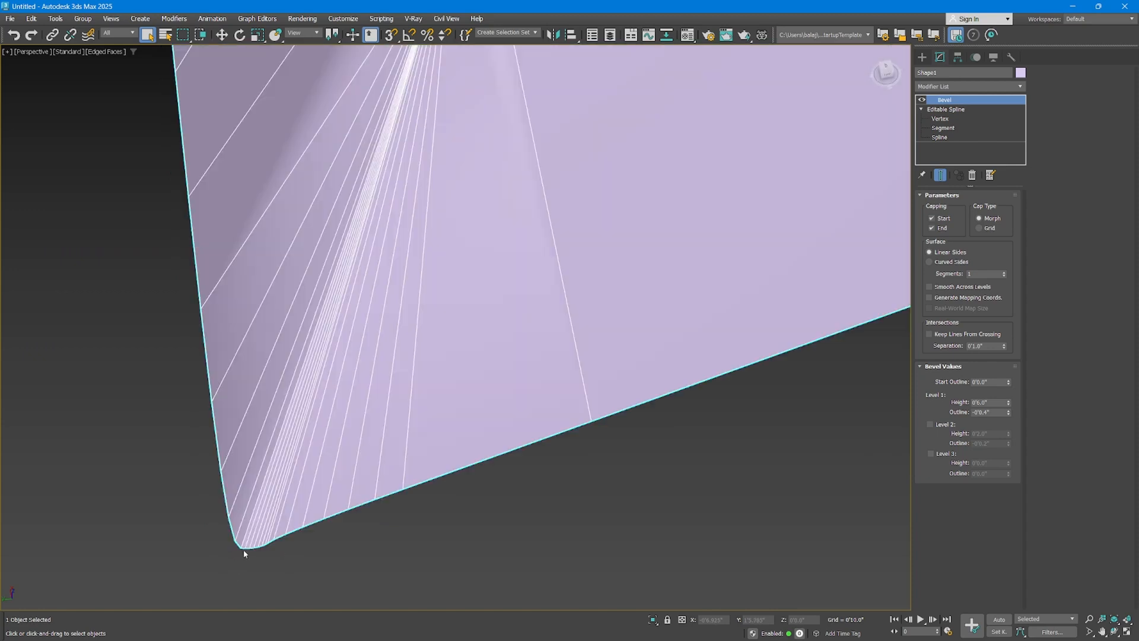
Re-enable Bevel Level 2 with height 0'3.5" and outline -0'0.2", and inspect the faces around the U's inner curve.
{"action": "middle_click_drag", "start_coordinate": [244, 553], "coordinate": [477, 412], "text": "alt"}
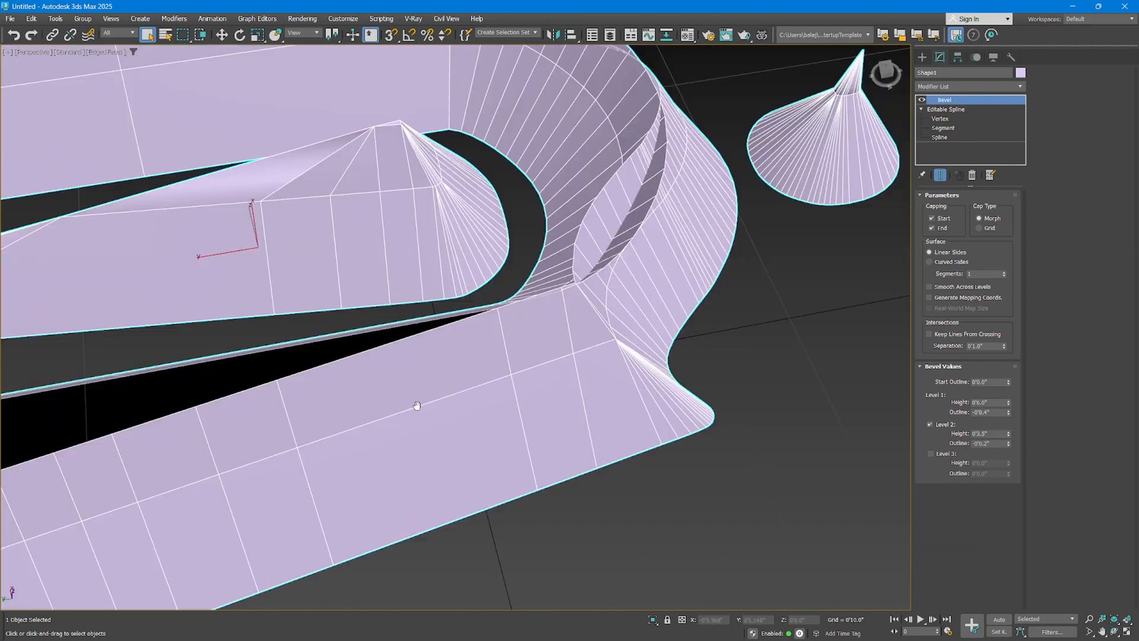
{"action": "scroll", "coordinate": [580, 422], "scroll_direction": "up", "scroll_amount": 2}
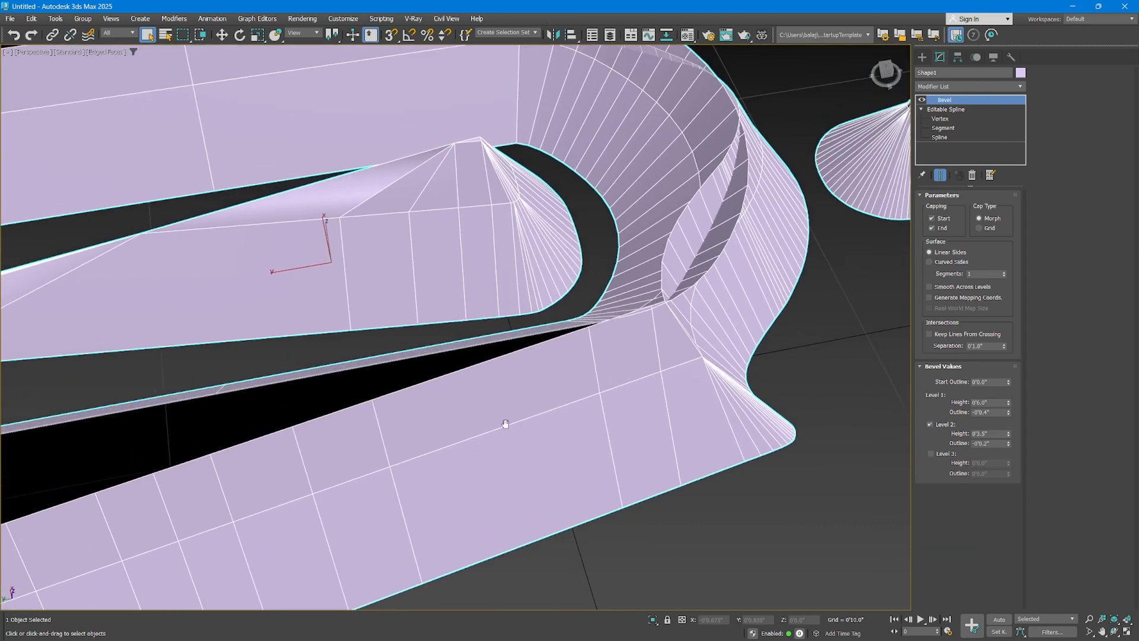
{"action": "scroll", "coordinate": [641, 340], "scroll_direction": "up", "scroll_amount": 4}
{"action": "middle_click_drag", "start_coordinate": [662, 339], "coordinate": [575, 413]}
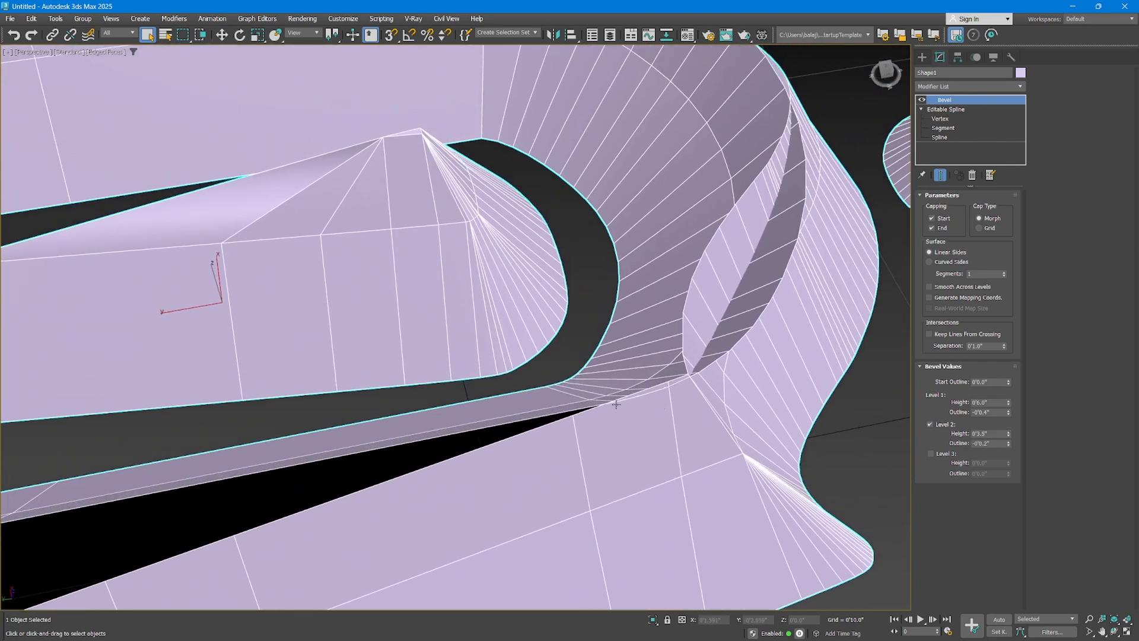
Disable Bevel Level 2 and examine the single-level bevel around the U's inner curve and across the whole logo.
{"action": "middle_click_drag", "start_coordinate": [765, 180], "coordinate": [727, 361]}
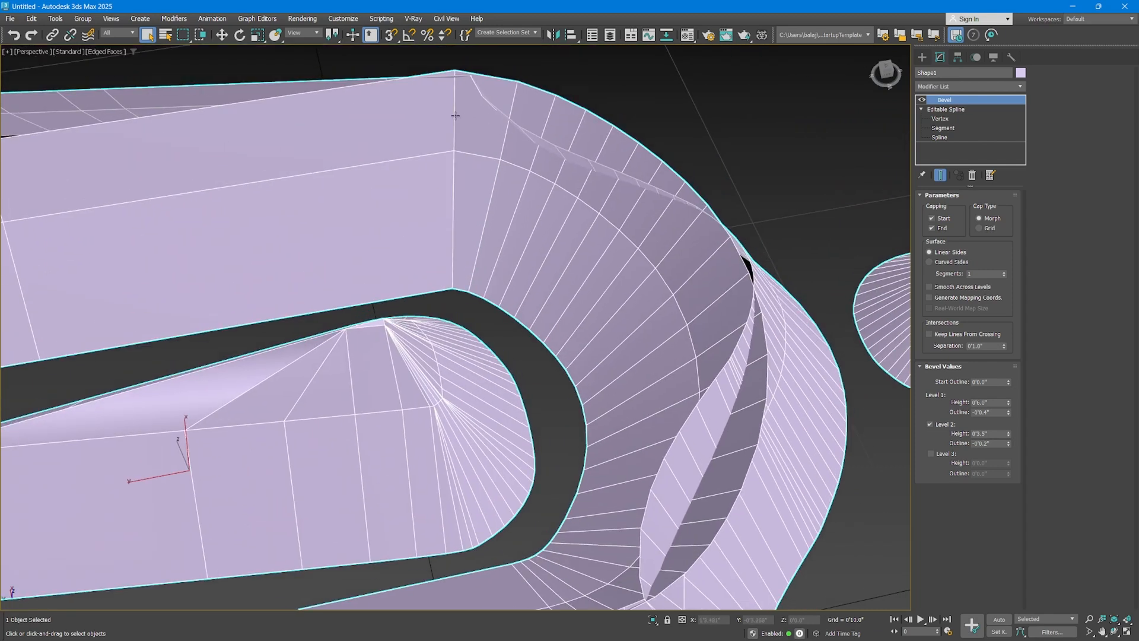
{"action": "left_click", "coordinate": [938, 425]}
{"action": "scroll", "coordinate": [655, 335], "scroll_direction": "down", "scroll_amount": 1}
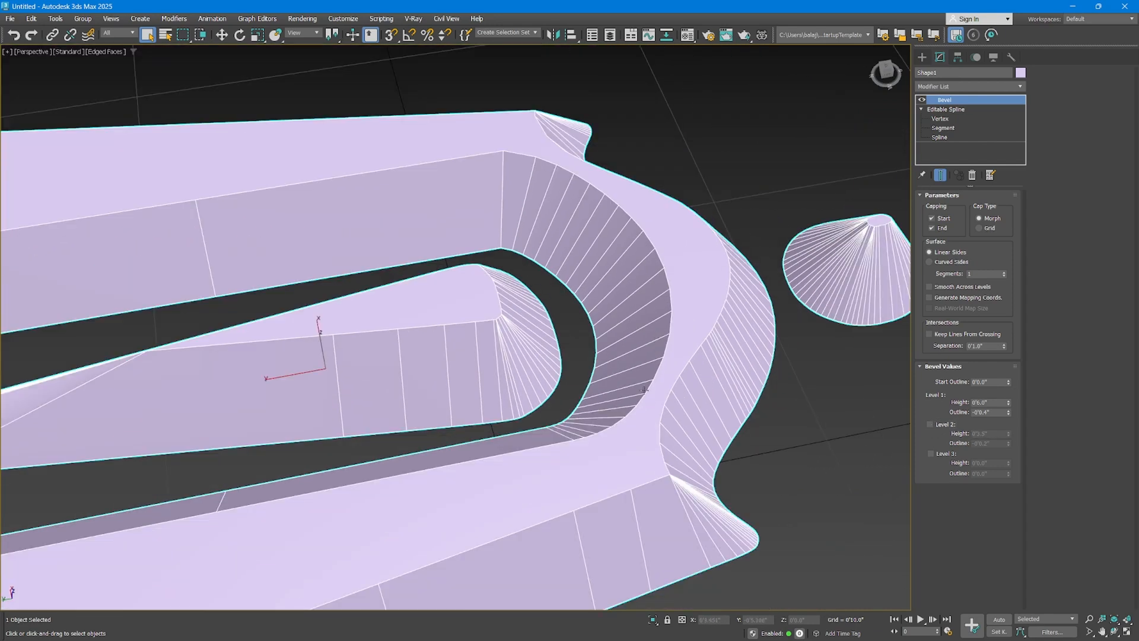
{"action": "scroll", "coordinate": [645, 390], "scroll_direction": "down", "scroll_amount": 3}
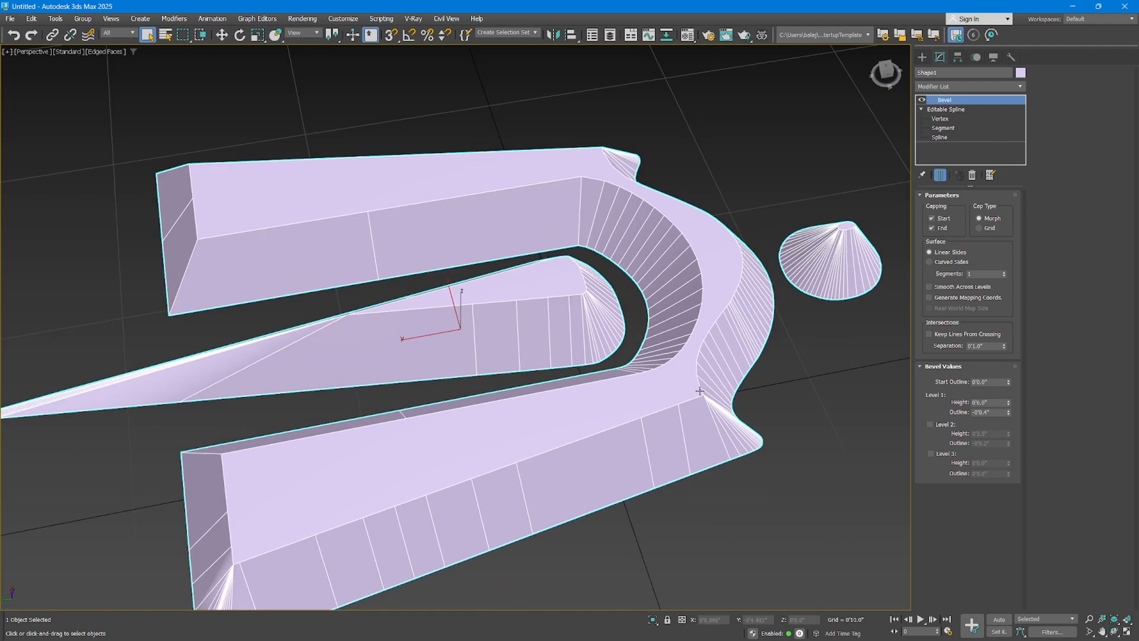
{"action": "scroll", "coordinate": [700, 391], "scroll_direction": "up", "scroll_amount": 2}
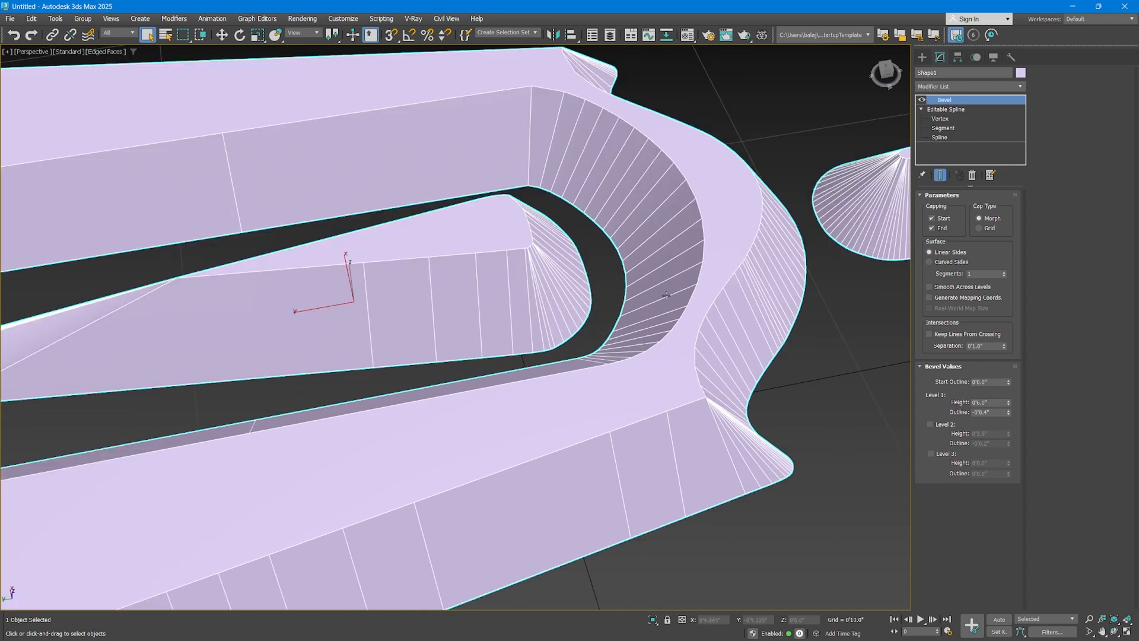
{"action": "scroll", "coordinate": [689, 283], "scroll_direction": "down", "scroll_amount": 3}
{"action": "middle_click_drag", "start_coordinate": [694, 279], "coordinate": [650, 277], "text": "alt"}
Reset the scene without saving the logo model.
{"action": "left_click", "coordinate": [10, 19]}
{"action": "left_click", "coordinate": [22, 46]}
{"action": "left_click", "coordinate": [588, 346]}
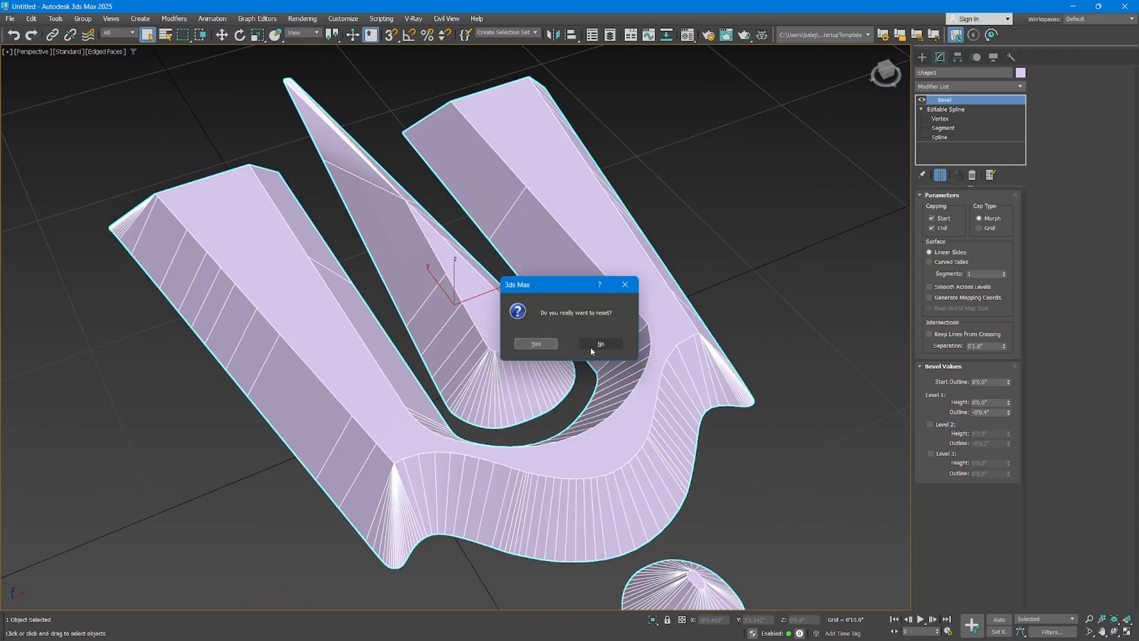
{"action": "left_click", "coordinate": [528, 344]}
Create a tall box about 3'8.5" long and 5'10" high, and increase its width to about 0'2.4".
{"action": "left_click", "coordinate": [942, 128]}
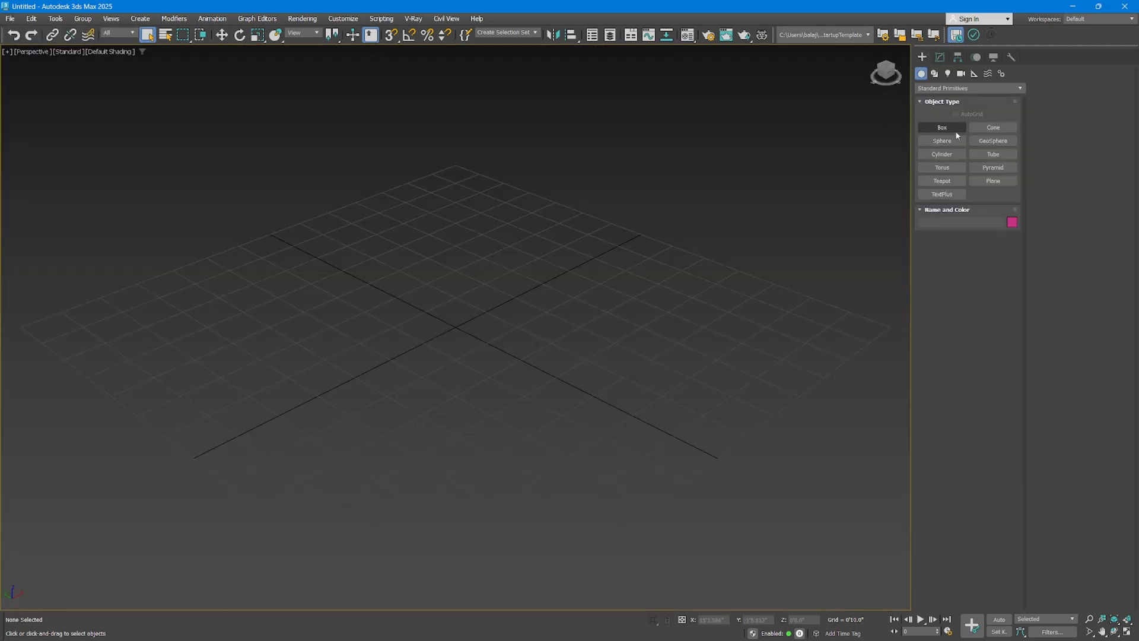
{"action": "left_click_drag", "start_coordinate": [218, 383], "coordinate": [356, 470]}
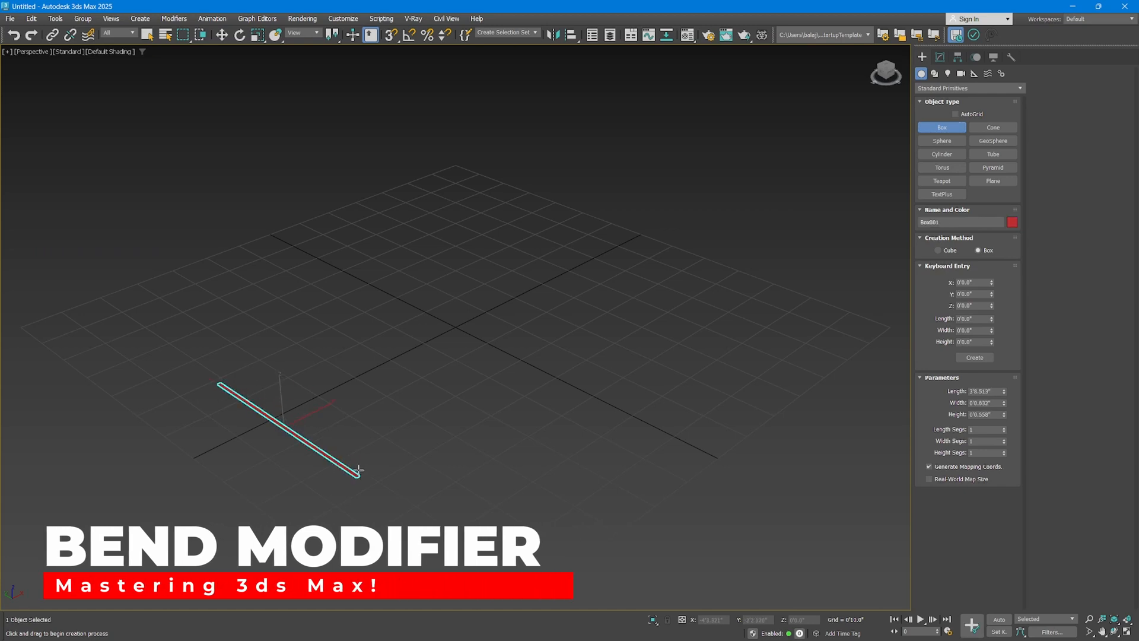
{"action": "left_click", "coordinate": [399, 155]}
{"action": "middle_click_drag", "start_coordinate": [399, 155], "coordinate": [827, 308]}
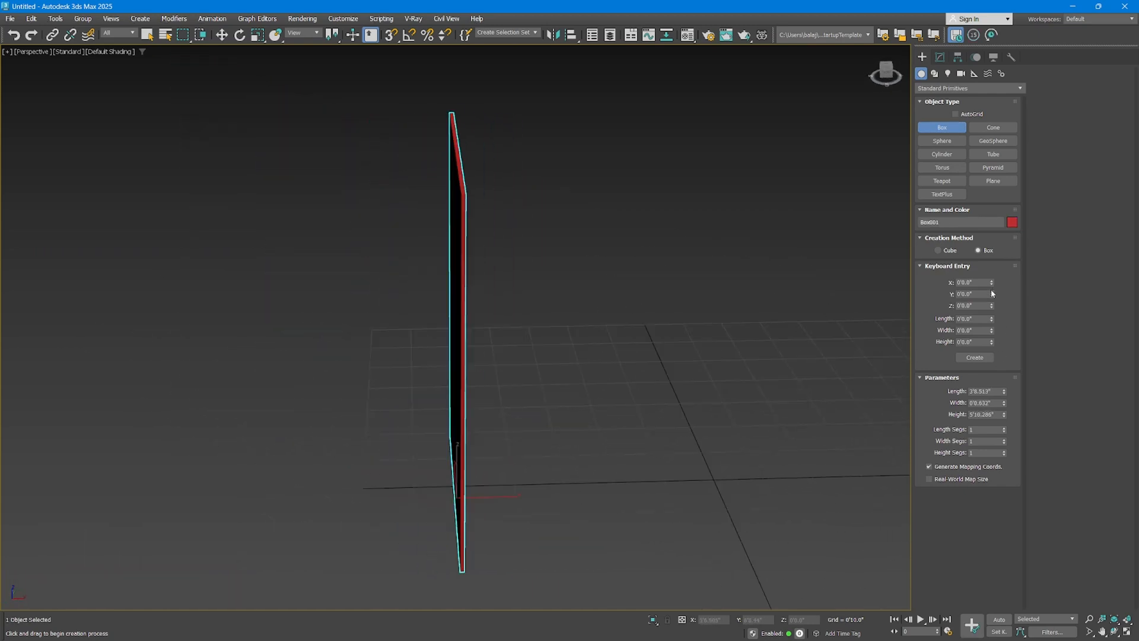
{"action": "left_click_drag", "start_coordinate": [1004, 403], "coordinate": [1008, 322]}
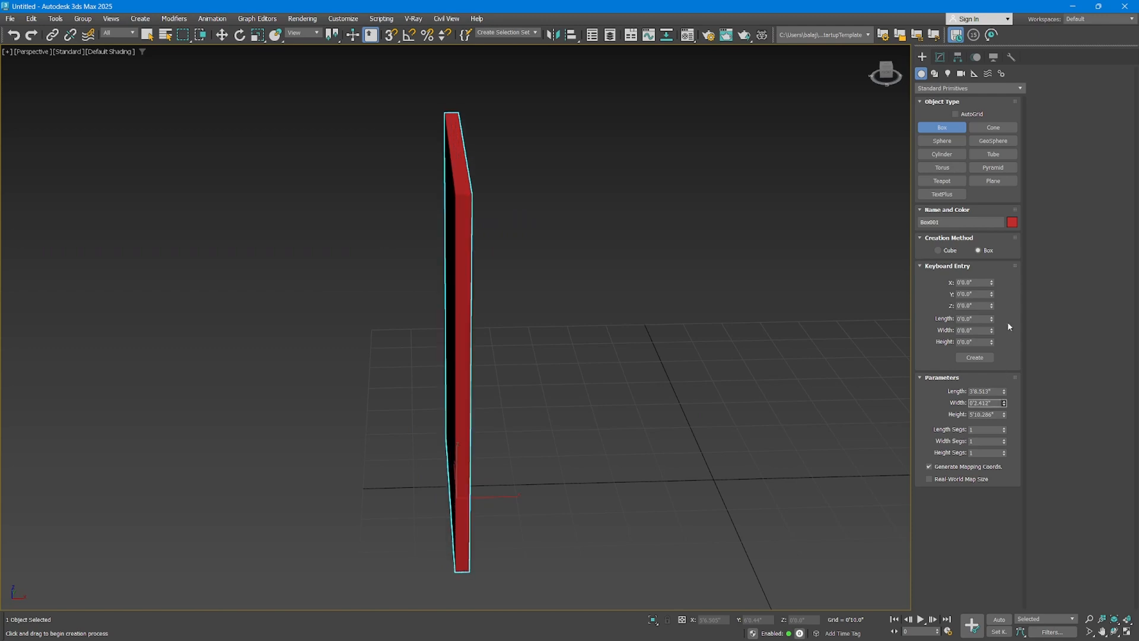
Show edged faces and set the box's height segments to 44.
{"action": "left_click", "coordinate": [940, 57]}
{"action": "middle_click_drag", "start_coordinate": [468, 220], "coordinate": [531, 216], "text": "alt"}
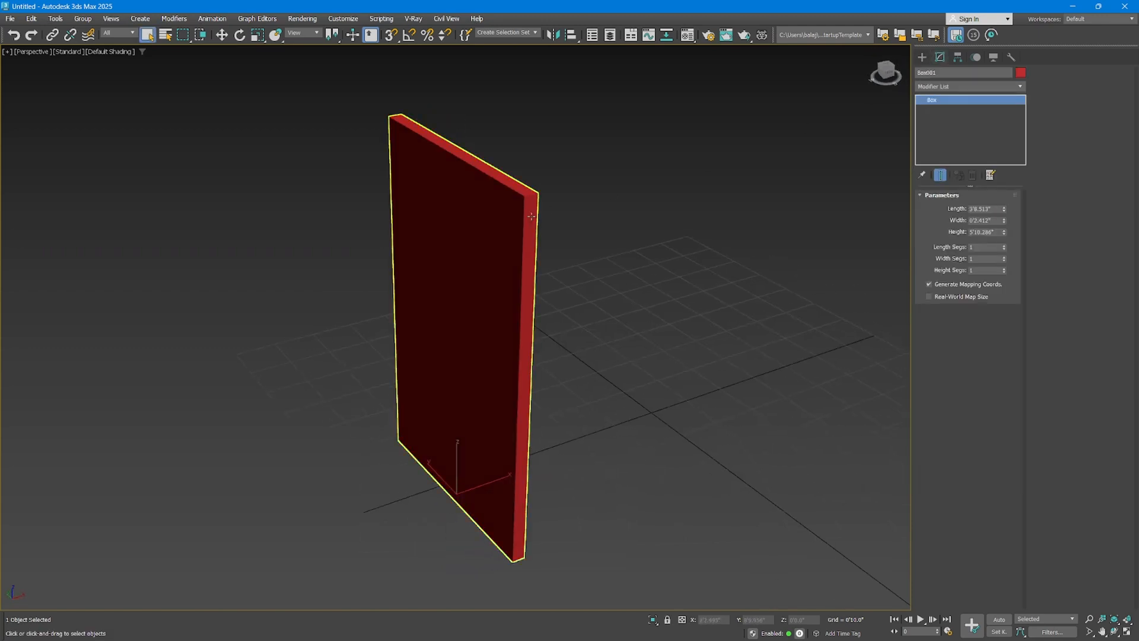
{"action": "key", "text": "F4"}
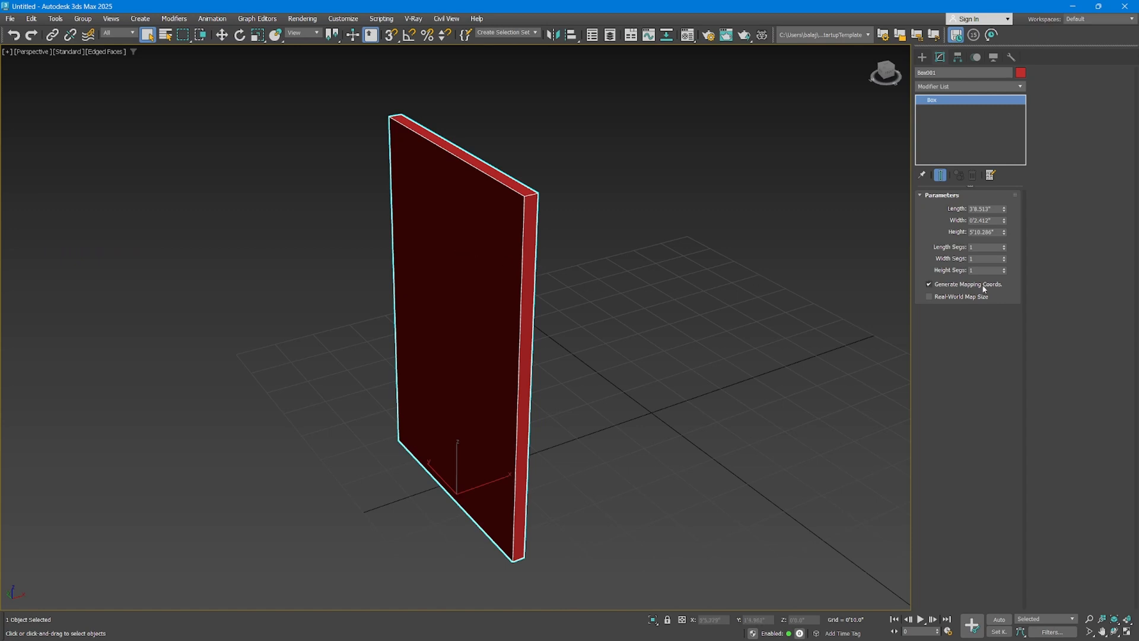
{"action": "left_click_drag", "start_coordinate": [1003, 260], "coordinate": [1016, 249]}
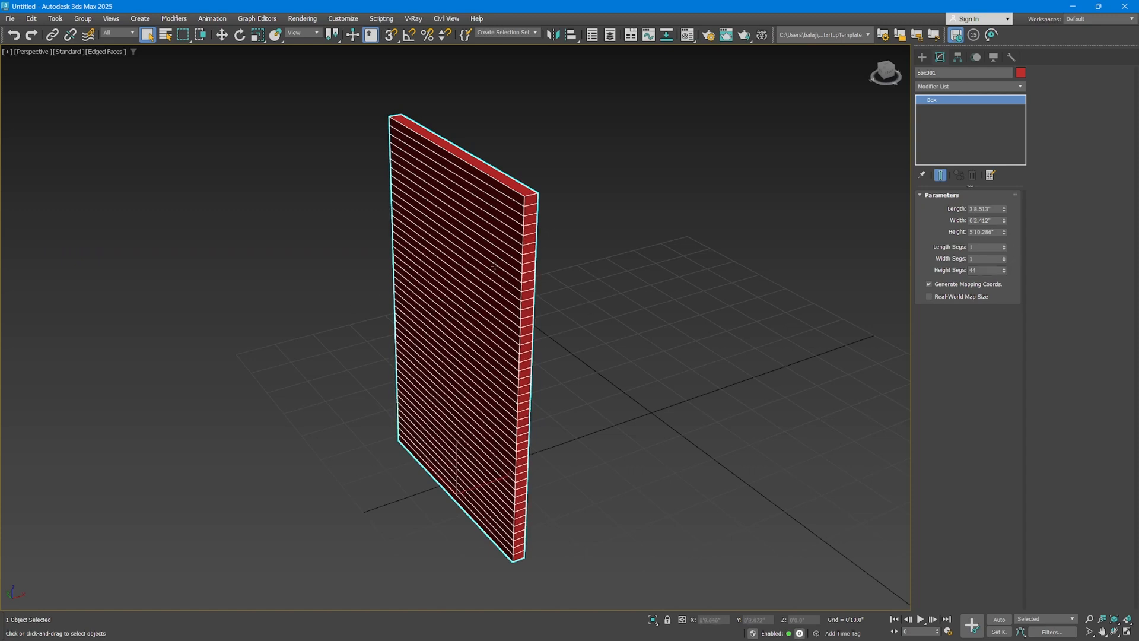
Add a Bend modifier to the box and set its angle to 88.5 on the Z axis.
{"action": "left_click", "coordinate": [967, 87]}
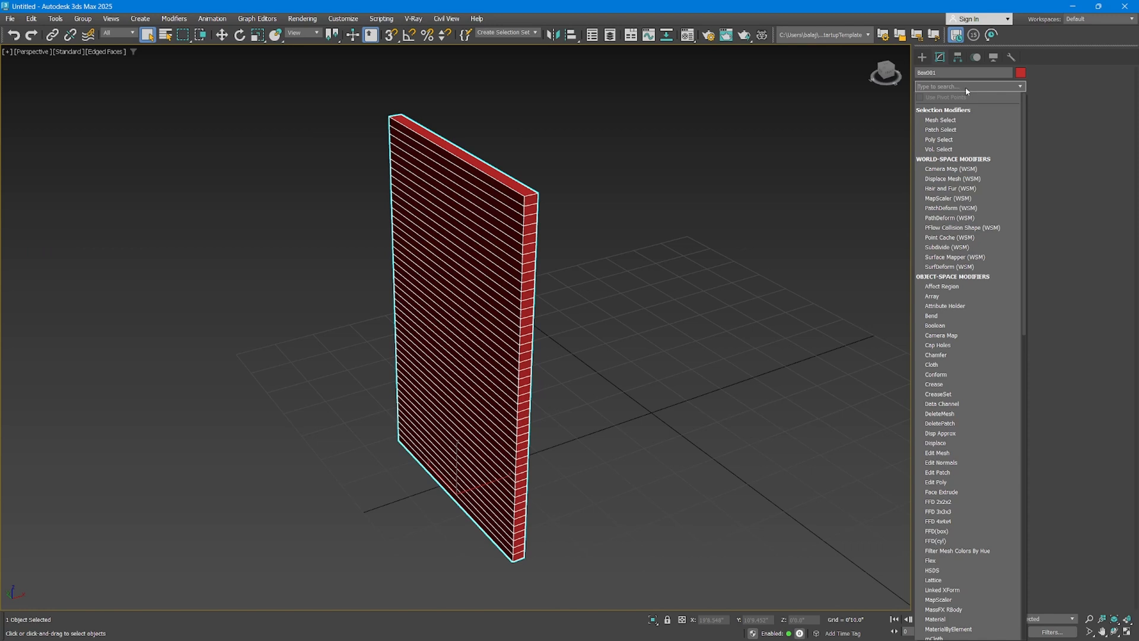
{"action": "type", "text": "b"}
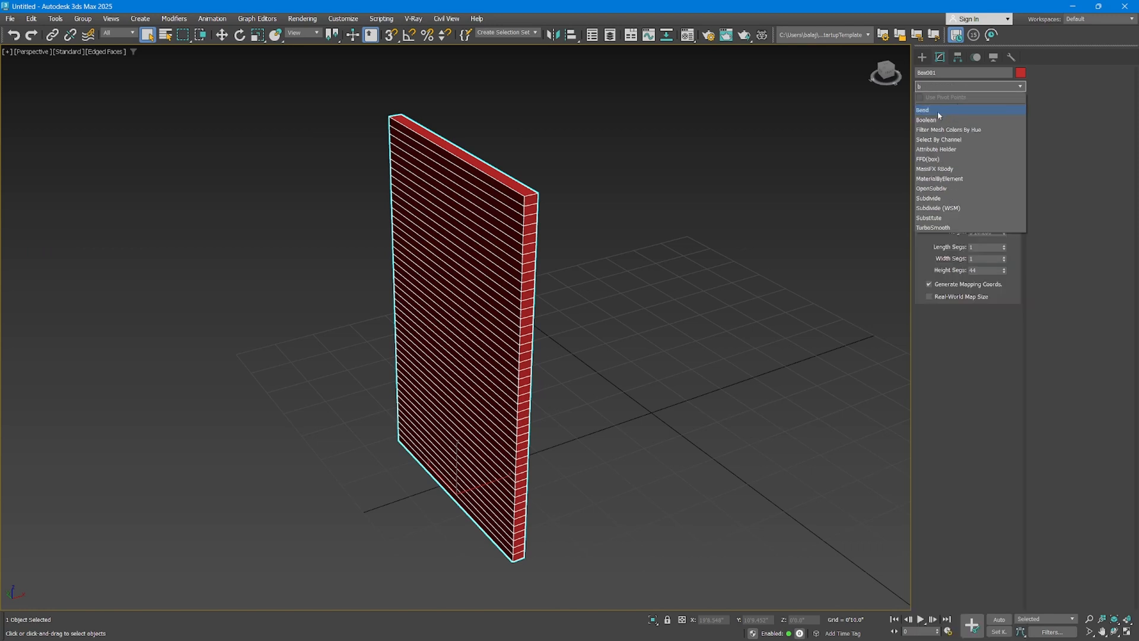
{"action": "left_click", "coordinate": [937, 112]}
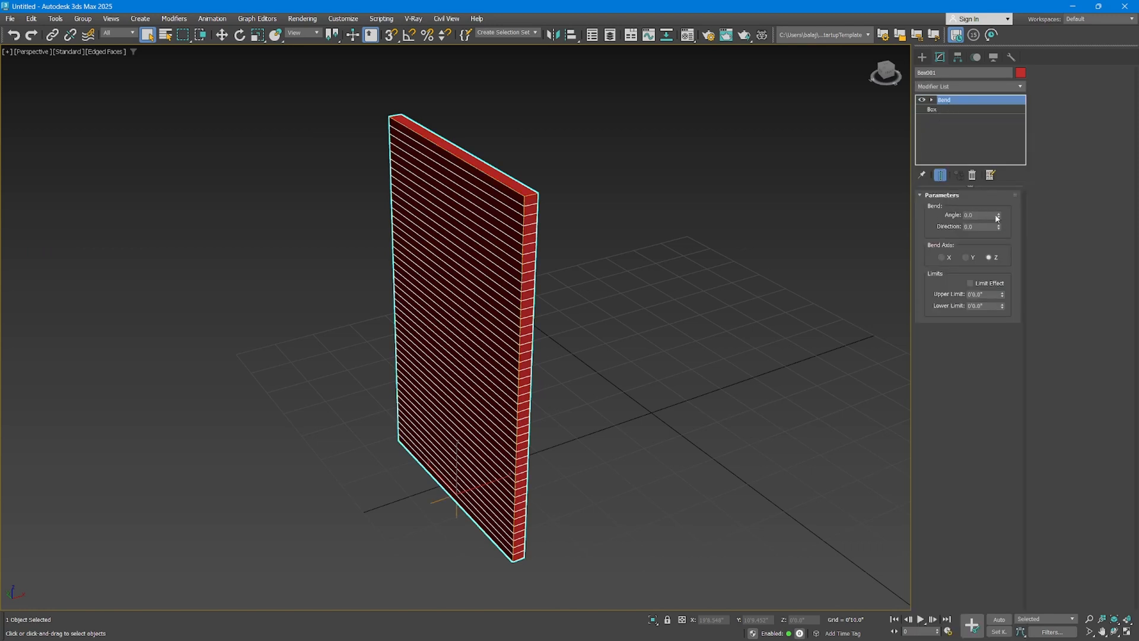
{"action": "left_click_drag", "start_coordinate": [997, 217], "coordinate": [1024, 139]}
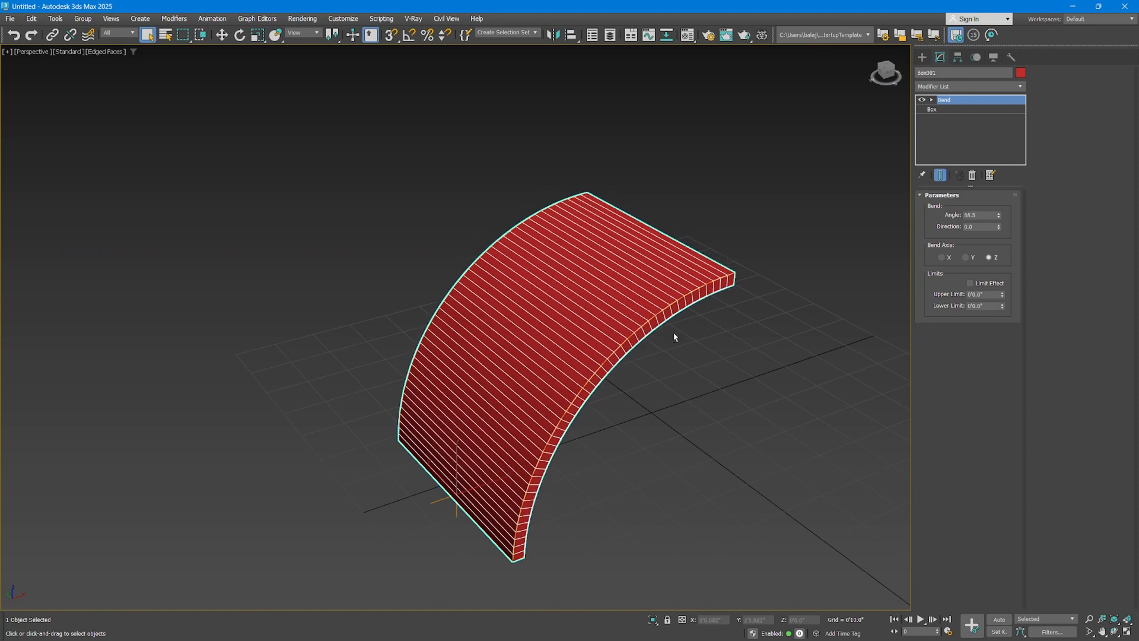
{"action": "middle_click_drag", "start_coordinate": [674, 338], "coordinate": [642, 329], "text": "alt"}
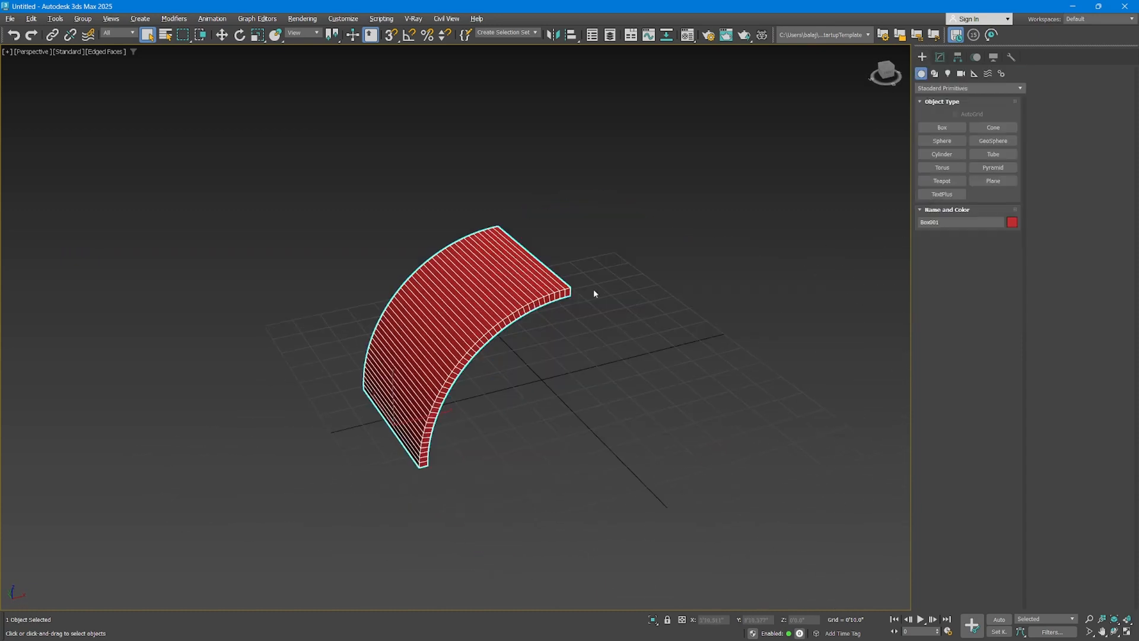
Create a cylinder beside the bent box with a radius of about 0'5.3", 64 height segments and 13 sides.
{"action": "left_click", "coordinate": [942, 154]}
{"action": "left_click_drag", "start_coordinate": [653, 389], "coordinate": [670, 392]}
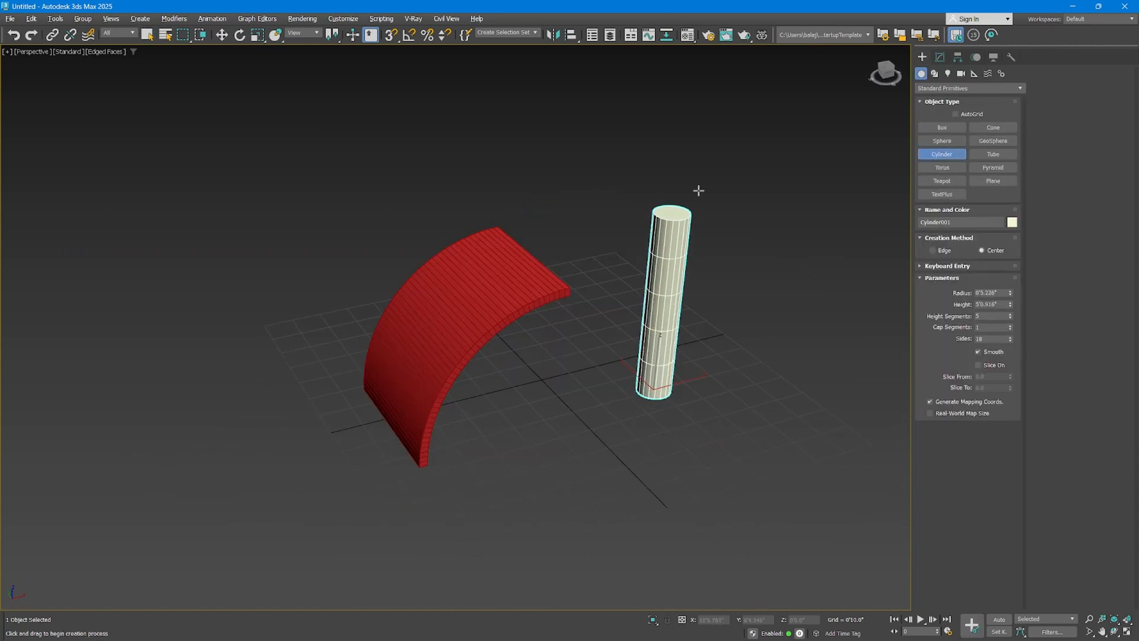
{"action": "left_click", "coordinate": [706, 169]}
{"action": "left_click_drag", "start_coordinate": [1010, 338], "coordinate": [1011, 292]}
{"action": "middle_click_drag", "start_coordinate": [703, 222], "coordinate": [683, 231]}
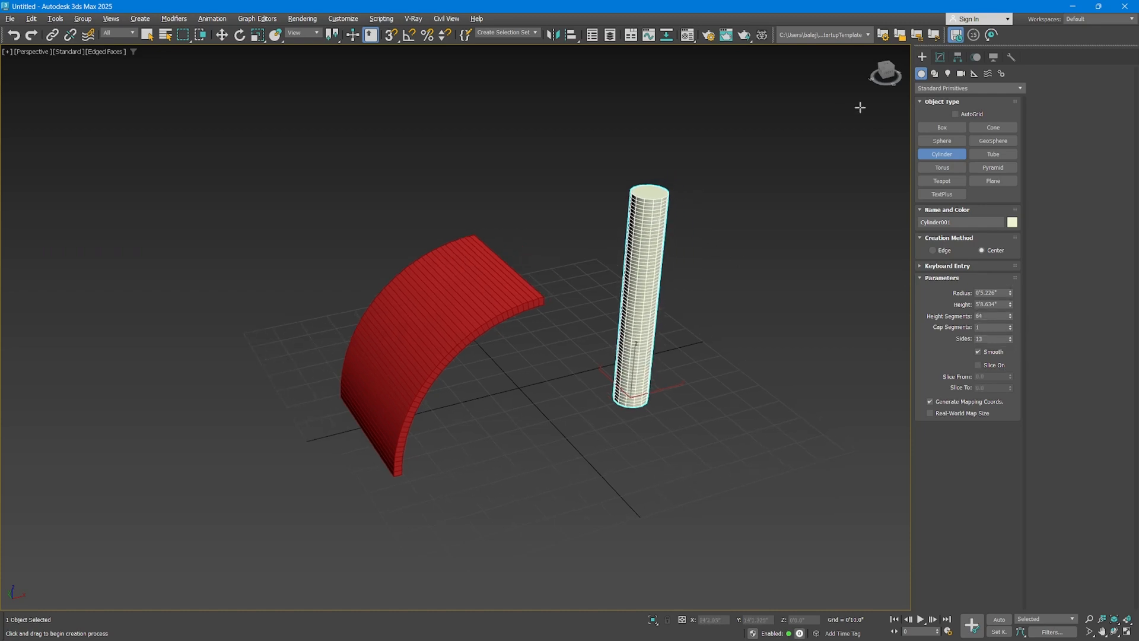
Copy the Bend modifier from the box and paste it onto the cylinder.
{"action": "left_click", "coordinate": [940, 58]}
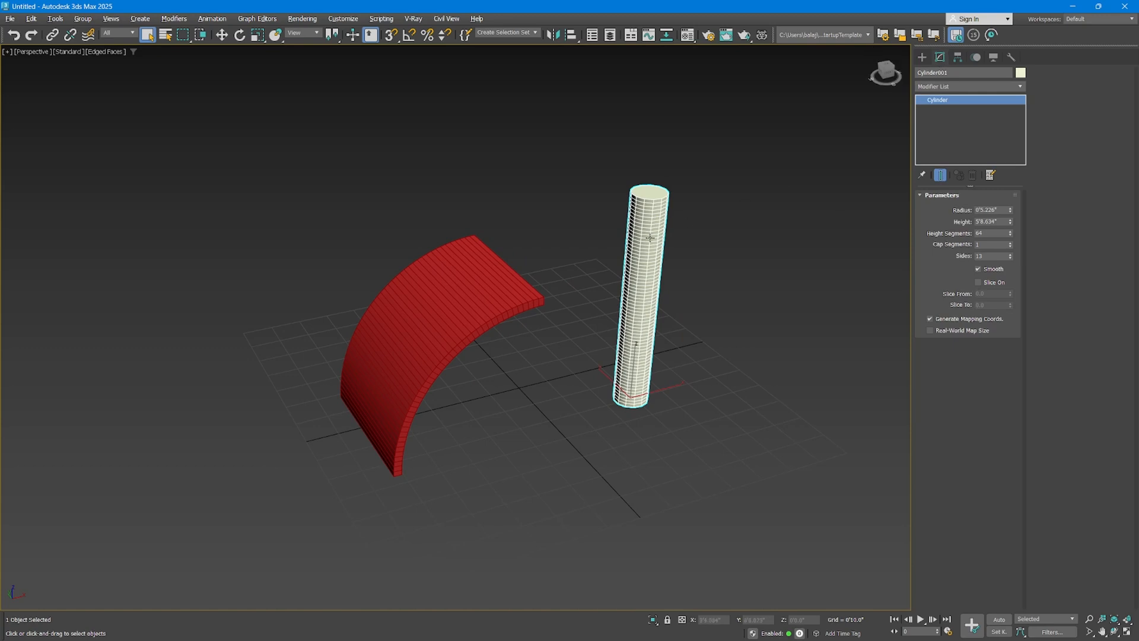
{"action": "left_click", "coordinate": [445, 292]}
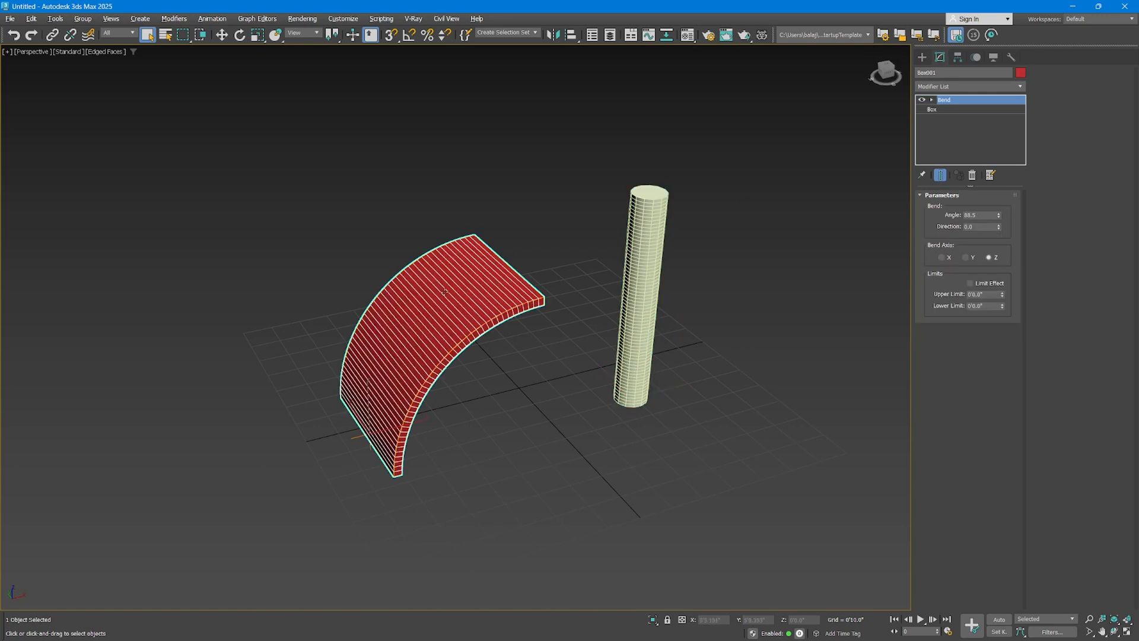
{"action": "right_click", "coordinate": [949, 106]}
{"action": "left_click", "coordinate": [979, 147]}
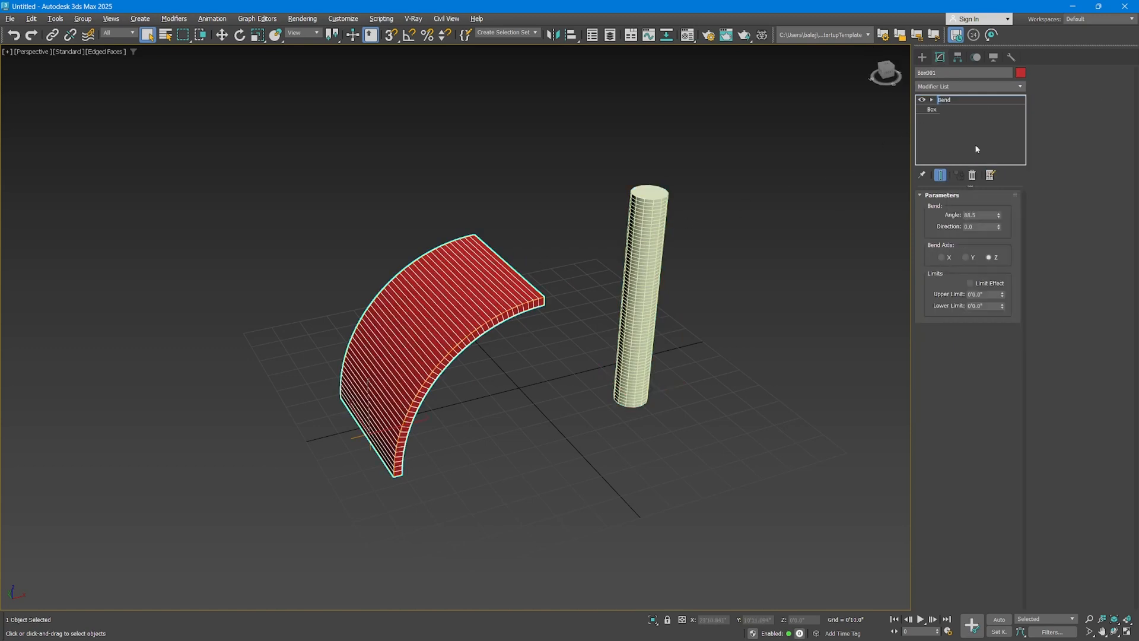
{"action": "left_click", "coordinate": [658, 228]}
{"action": "right_click", "coordinate": [959, 105]}
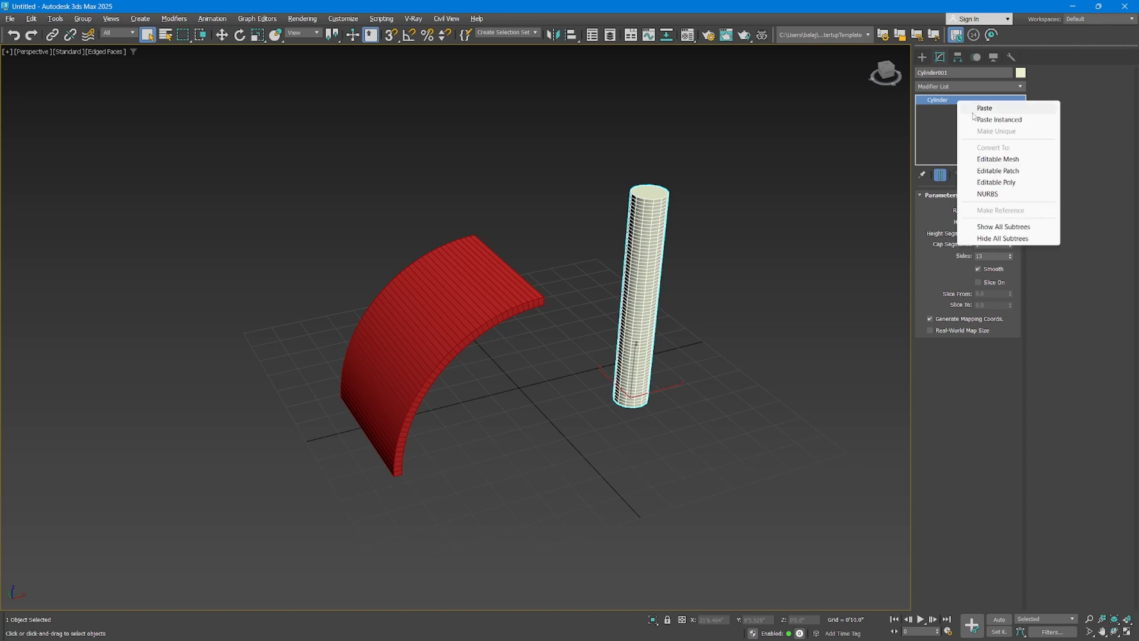
{"action": "left_click", "coordinate": [973, 110]}
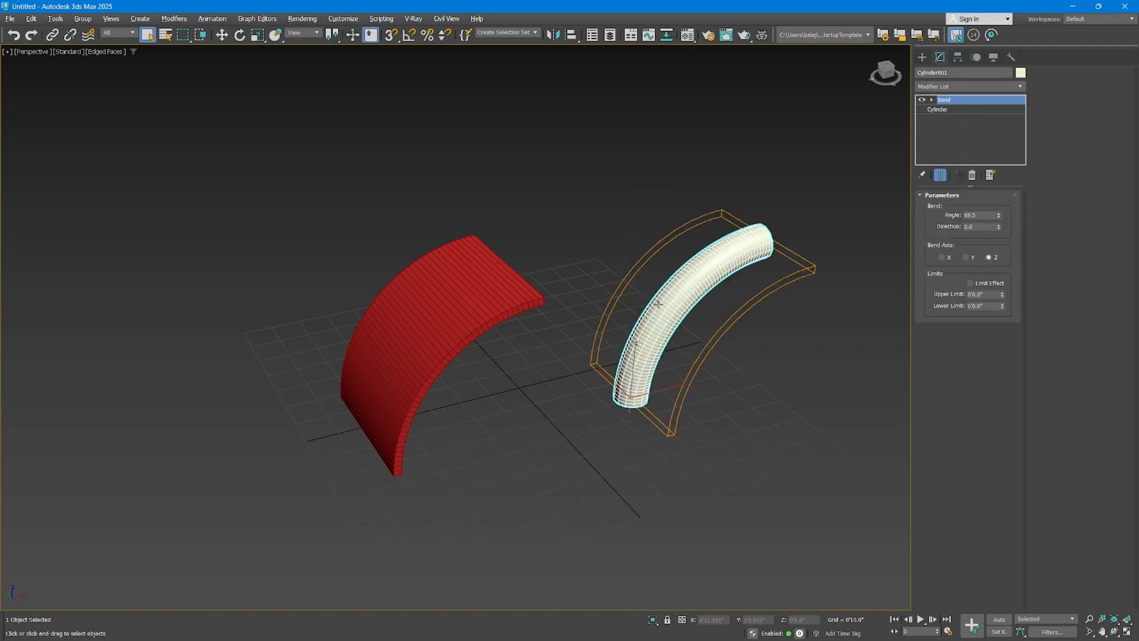
Try bend directions including 90 on the cylinder, and set the direction to 180.
{"action": "mouse_move", "coordinate": [1003, 225]}
{"action": "left_mouse_down"}
{"action": "mouse_move", "coordinate": [978, 98]}
{"action": "mouse_move", "coordinate": [984, 218]}
{"action": "left_mouse_up"}
{"action": "double_click", "coordinate": [984, 228]}
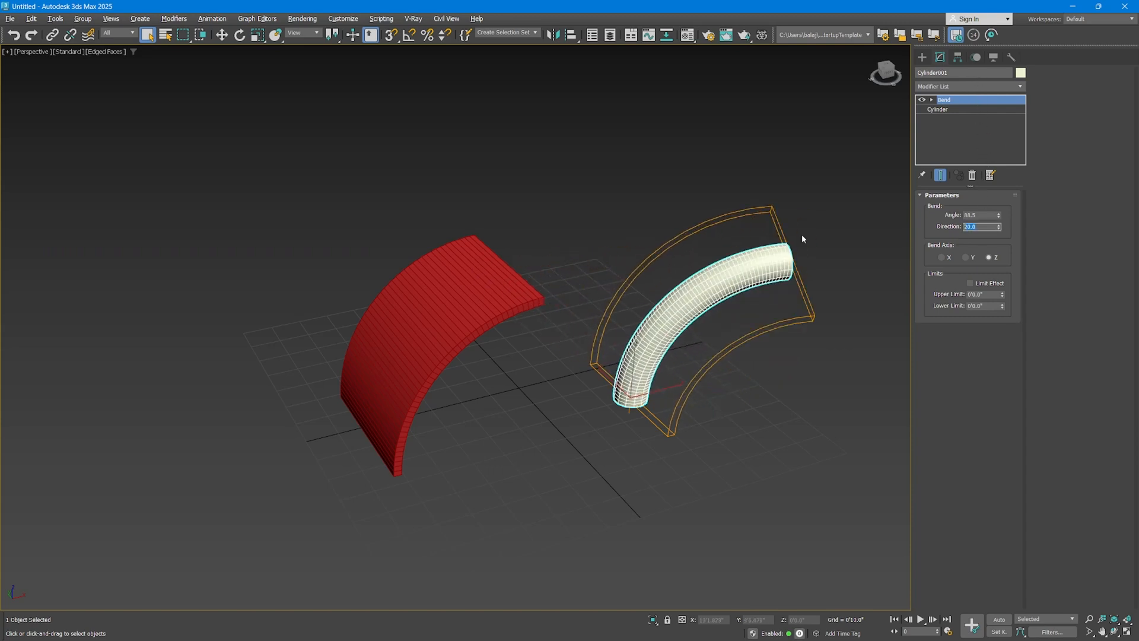
{"action": "type", "text": "90"}
{"action": "key", "text": "Return"}
{"action": "type", "text": "180"}
{"action": "key", "text": "Return"}
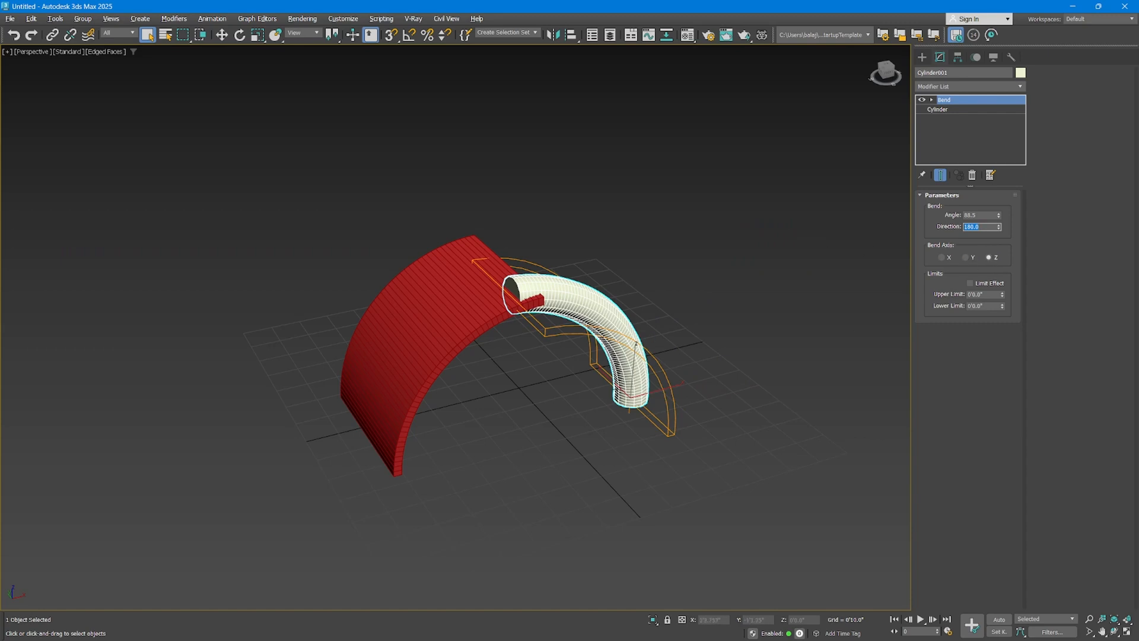
Try the X and Y bend axes on the cylinder, and return the axis to Z.
{"action": "left_click", "coordinate": [941, 257]}
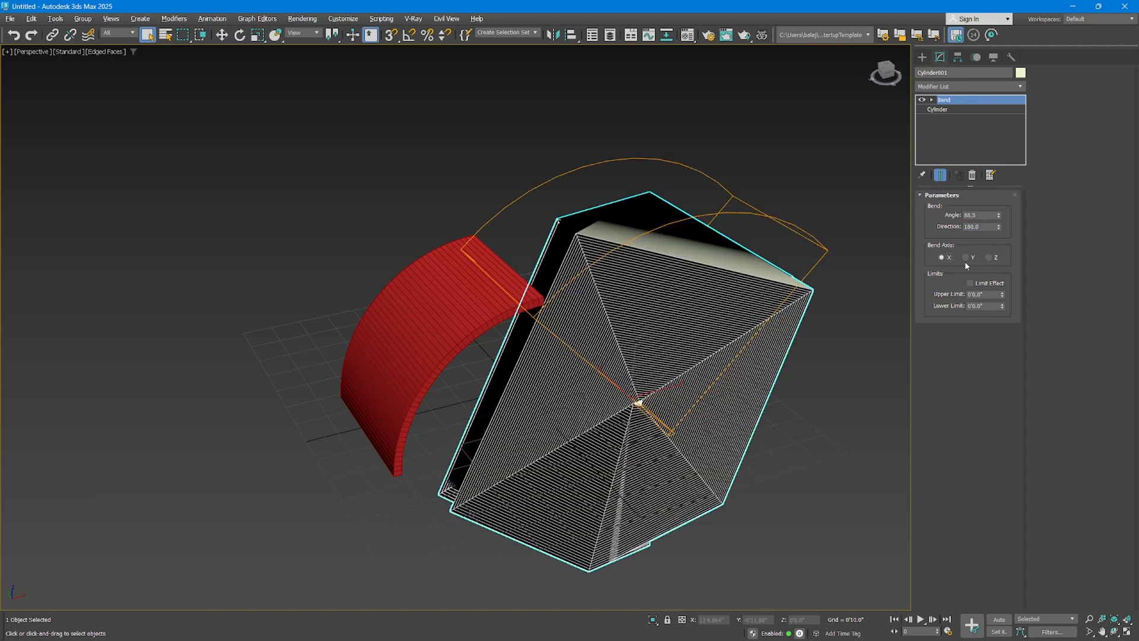
{"action": "left_click", "coordinate": [965, 257]}
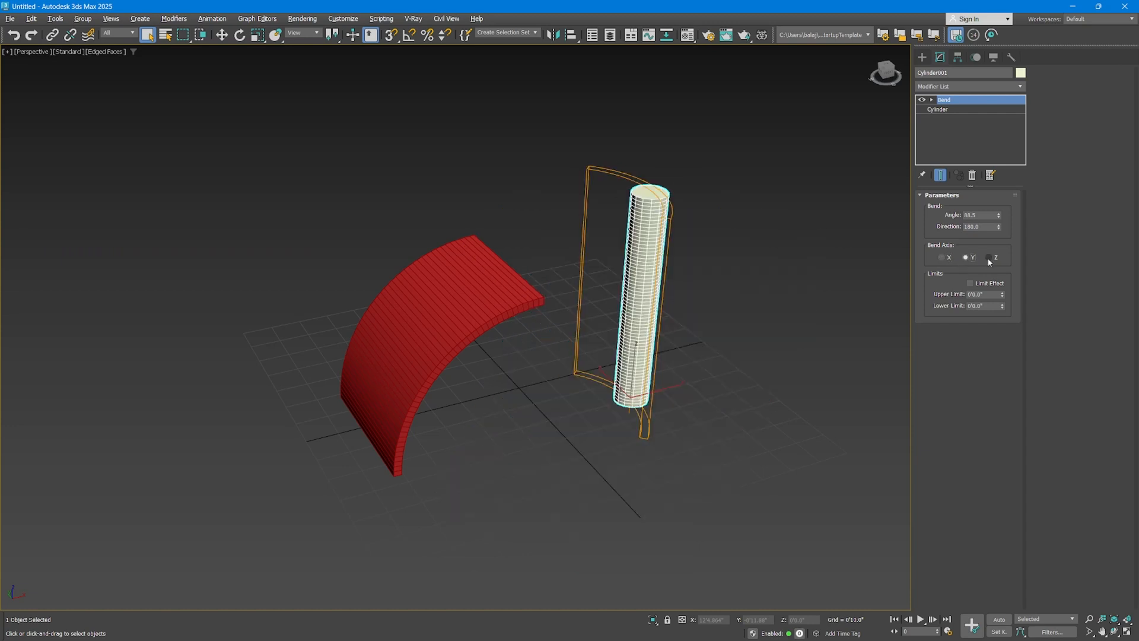
{"action": "left_click", "coordinate": [989, 257]}
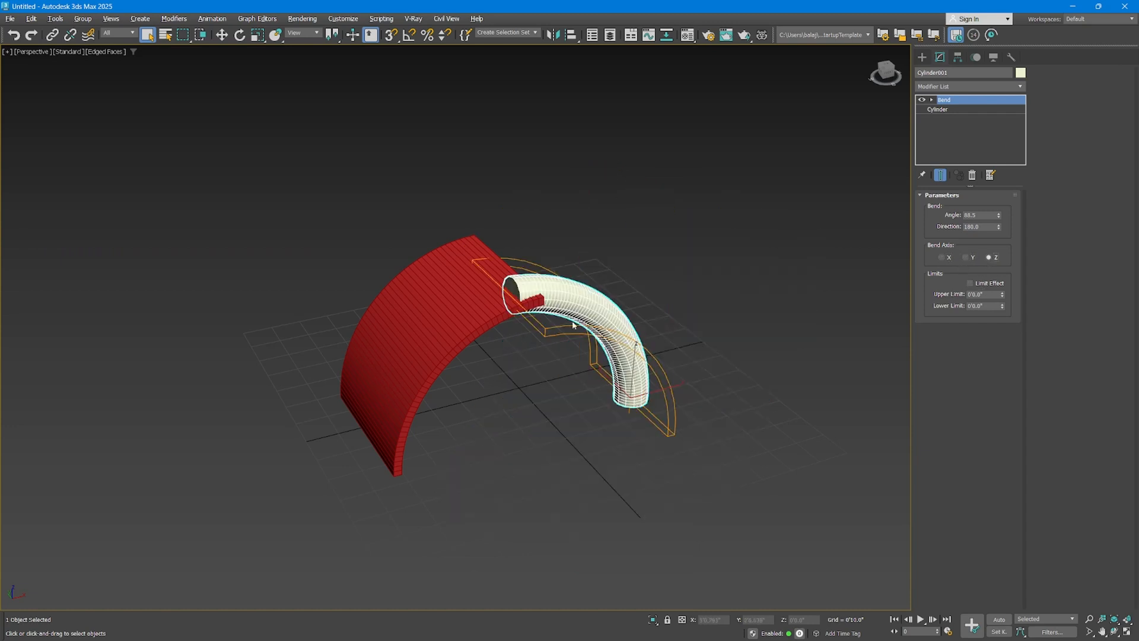
Move the bent cylinder along the X axis, away from the red box.
{"action": "middle_click_drag", "start_coordinate": [573, 325], "coordinate": [570, 316]}
{"action": "key", "text": "w"}
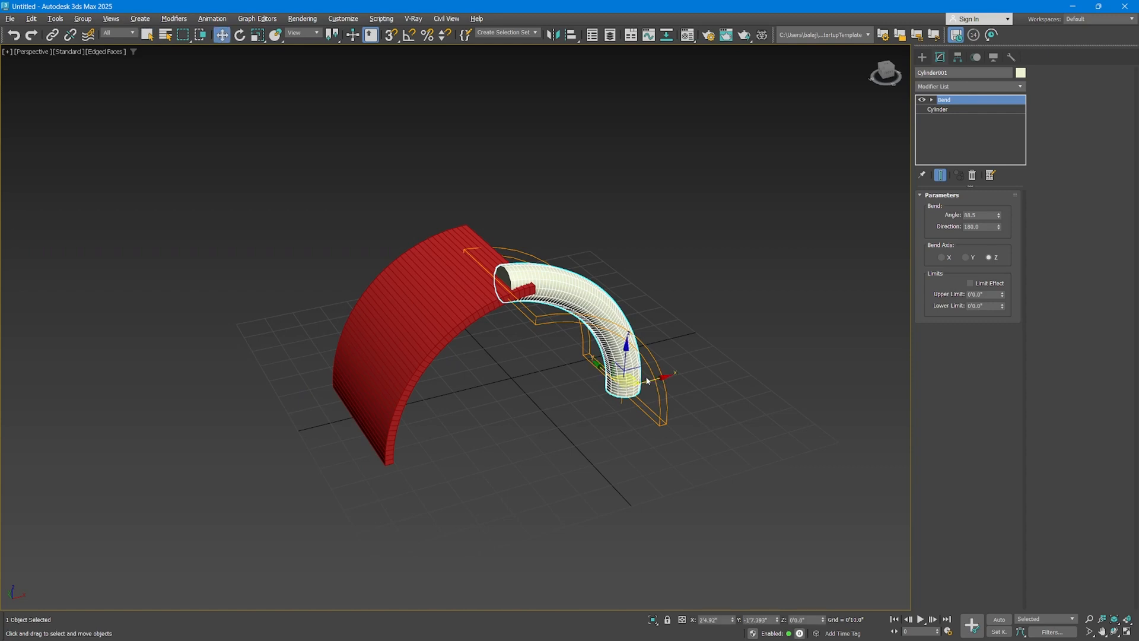
{"action": "left_click_drag", "start_coordinate": [648, 381], "coordinate": [831, 403]}
Enable Limit Effect on the red box's Bend modifier and set the upper limit to about 1'8.5".
{"action": "left_click", "coordinate": [385, 323]}
{"action": "key", "text": "z"}
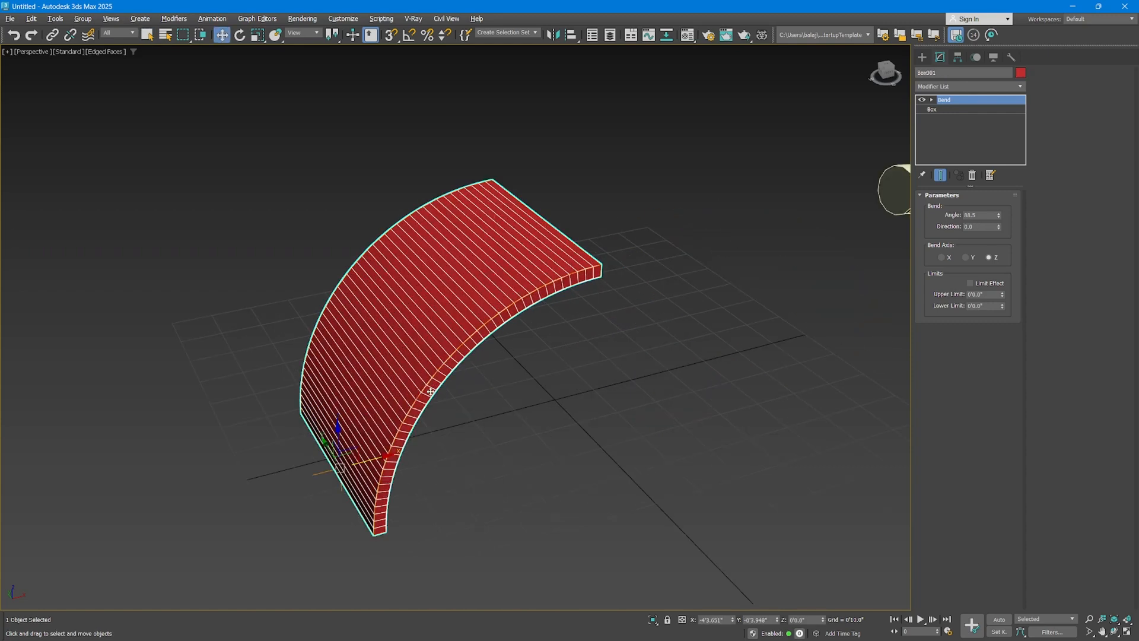
{"action": "left_click", "coordinate": [972, 283]}
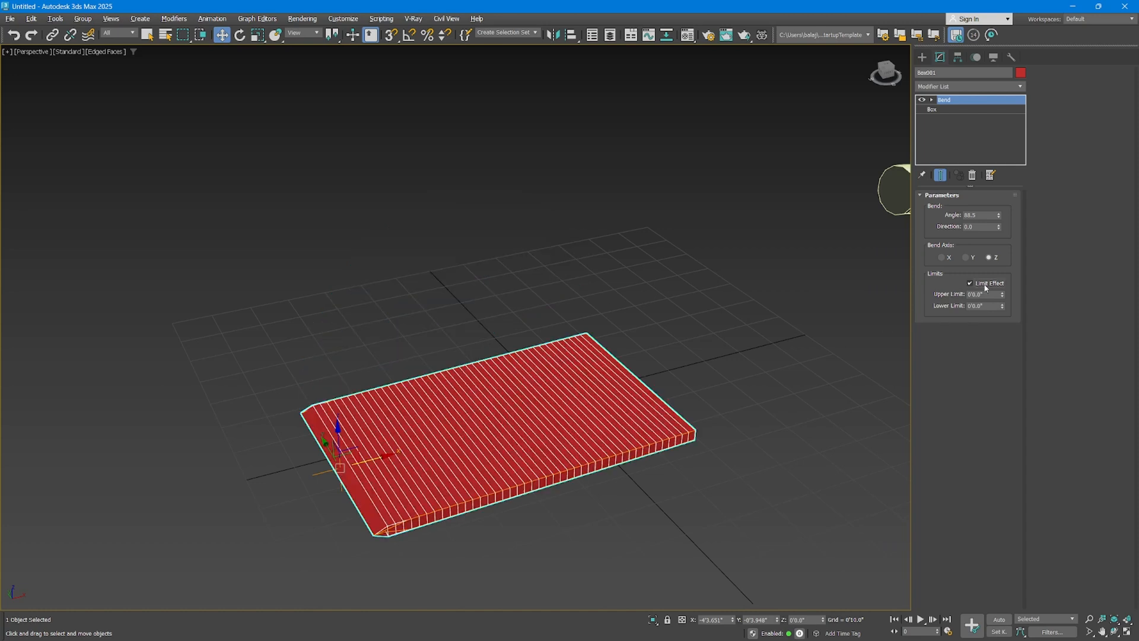
{"action": "left_click_drag", "start_coordinate": [1002, 296], "coordinate": [954, 322]}
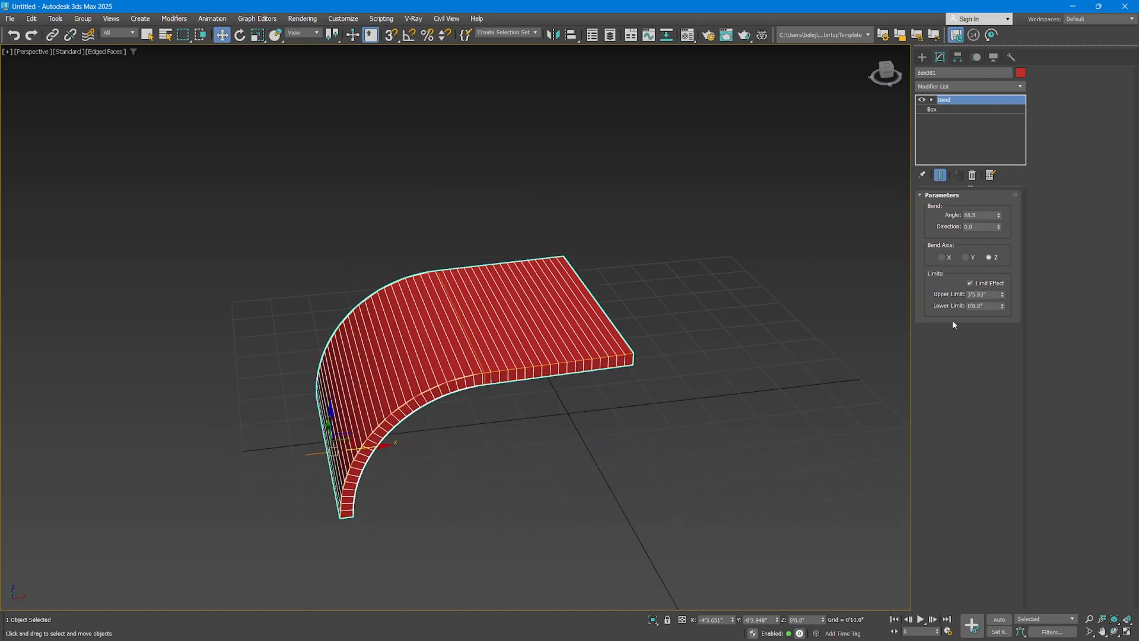
{"action": "left_click_drag", "start_coordinate": [1004, 295], "coordinate": [960, 319]}
Clone the bent box along the X axis to a position beside the cylinder.
{"action": "middle_click_drag", "start_coordinate": [617, 385], "coordinate": [306, 424], "text": "alt"}
{"action": "left_click_drag", "start_coordinate": [315, 414], "coordinate": [708, 361], "text": "shift"}
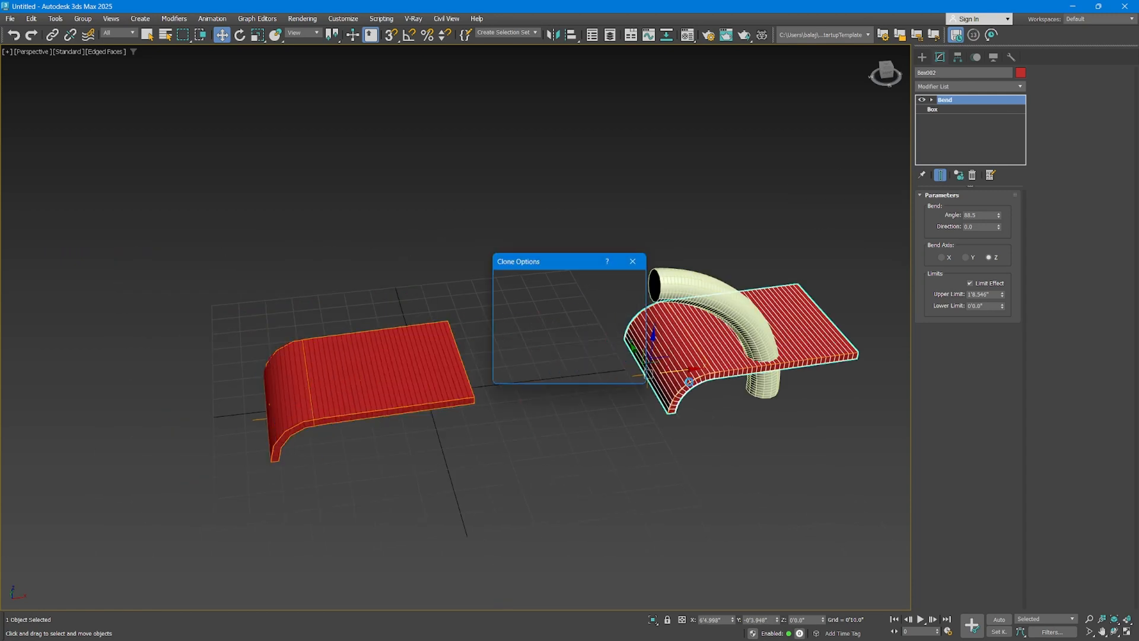
{"action": "left_click", "coordinate": [572, 371]}
Turn the cloned bent box to face the opposite way and snap its flat end against the original box's flat end.
{"action": "middle_click_drag", "start_coordinate": [674, 401], "coordinate": [623, 395]}
{"action": "key", "text": "e"}
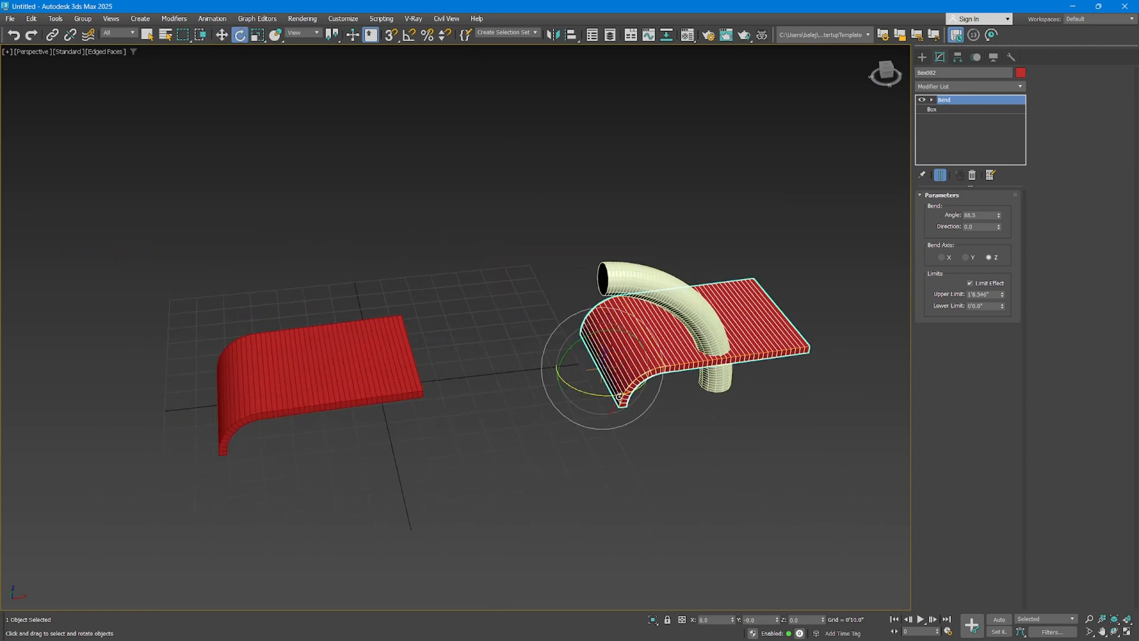
{"action": "left_click", "coordinate": [409, 36]}
{"action": "mouse_move", "coordinate": [580, 393]}
{"action": "left_mouse_down"}
{"action": "mouse_move", "coordinate": [502, 364]}
{"action": "mouse_move", "coordinate": [417, 385]}
{"action": "left_mouse_up"}
{"action": "scroll", "coordinate": [433, 402], "scroll_direction": "up", "scroll_amount": 3}
{"action": "key", "text": "w"}
{"action": "key", "text": "s"}
{"action": "left_click", "coordinate": [430, 435]}
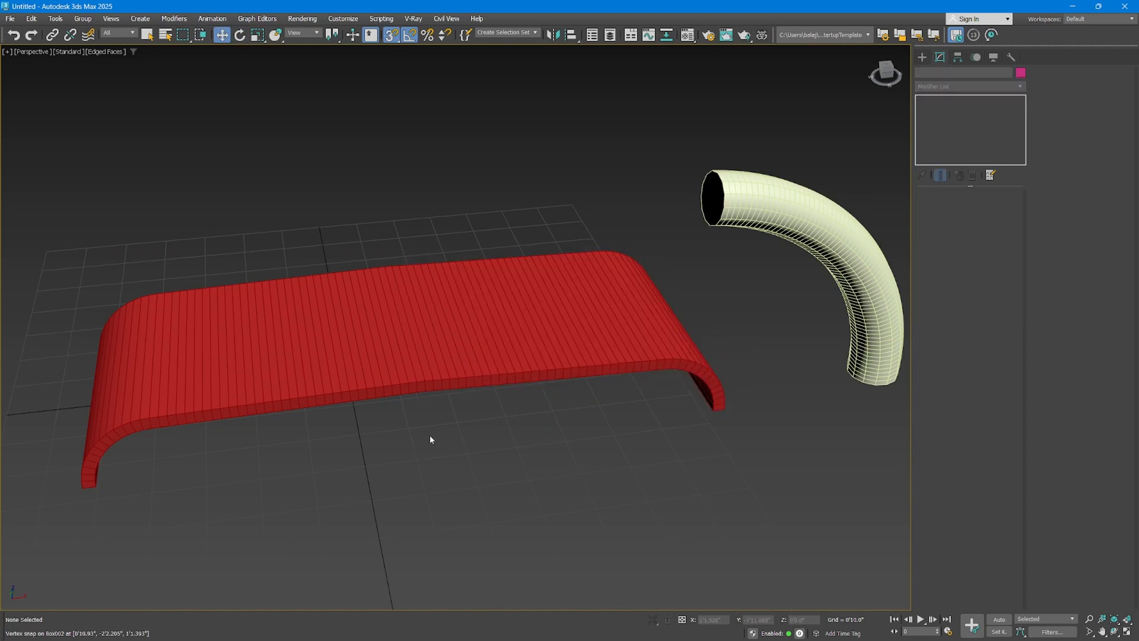
{"action": "scroll", "coordinate": [454, 442], "scroll_direction": "down", "scroll_amount": 3}
{"action": "mouse_move", "coordinate": [456, 446]}
{"action": "middle_mouse_down", "text": "alt"}
{"action": "mouse_move", "coordinate": [437, 421]}
{"action": "mouse_move", "coordinate": [463, 419]}
{"action": "mouse_move", "coordinate": [463, 443]}
{"action": "mouse_move", "coordinate": [463, 433]}
{"action": "middle_mouse_up", "text": "alt"}
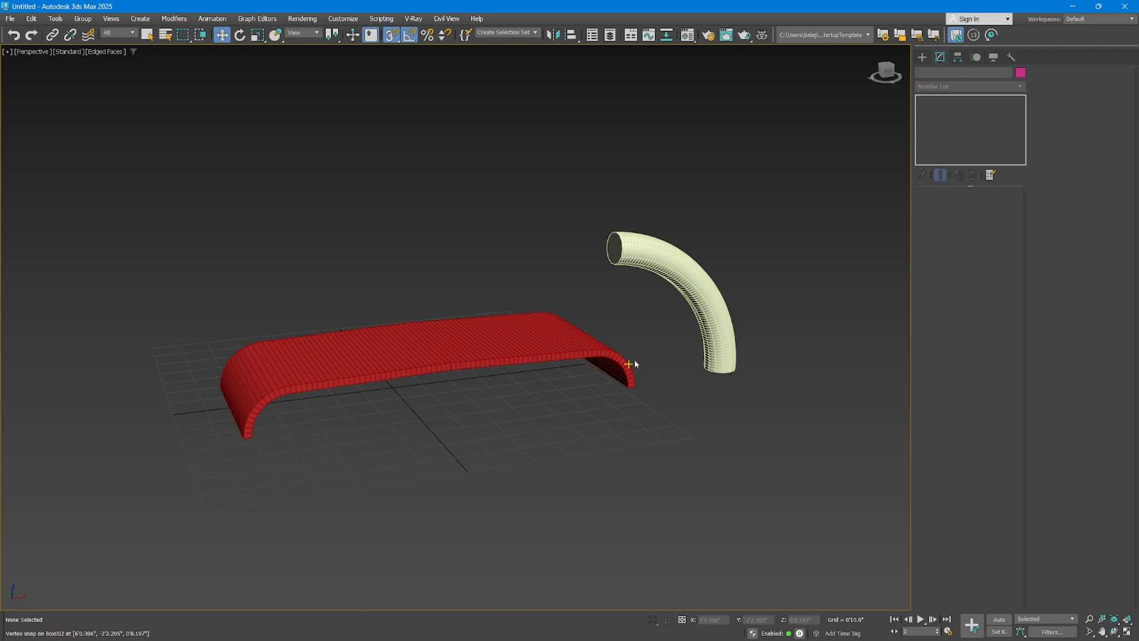
{"action": "middle_click_drag", "start_coordinate": [538, 412], "coordinate": [469, 356], "text": "alt"}
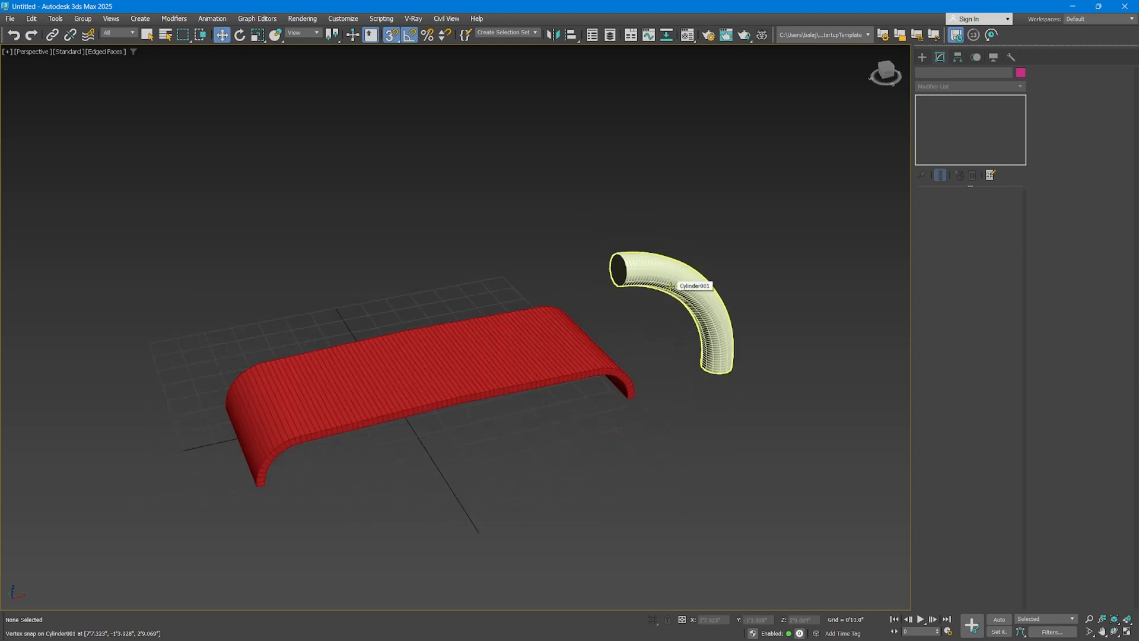
Delete the cloned bent box and the bent cylinder.
{"action": "left_click", "coordinate": [492, 360]}
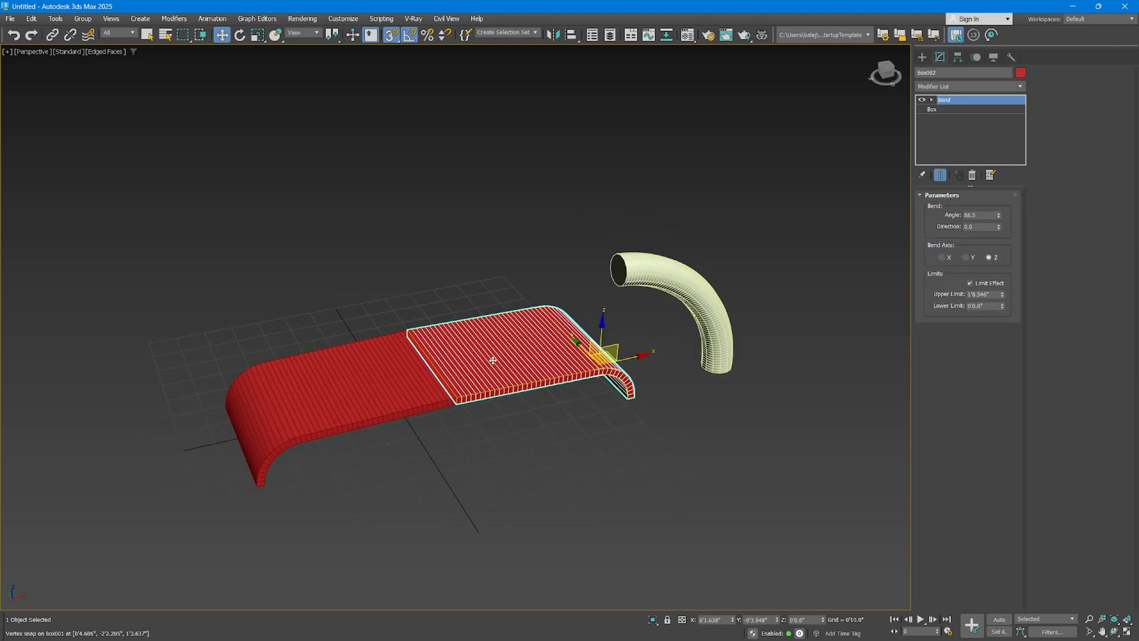
{"action": "key", "text": "Delete"}
{"action": "left_click", "coordinate": [724, 249]}
{"action": "key", "text": "Delete"}
Select the remaining red box and remove its Bend modifier.
{"action": "key", "text": "ctrl+a"}
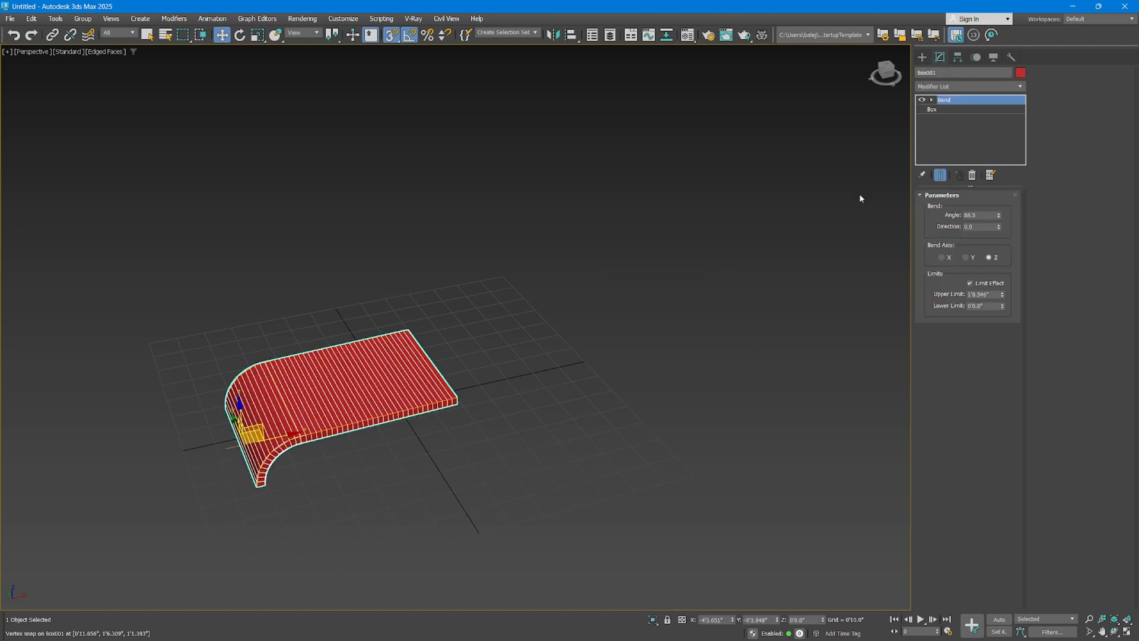
{"action": "right_click", "coordinate": [947, 98]}
{"action": "left_click", "coordinate": [962, 113]}
{"action": "scroll", "coordinate": [285, 335], "scroll_direction": "up", "scroll_amount": 3}
{"action": "key", "text": "q"}
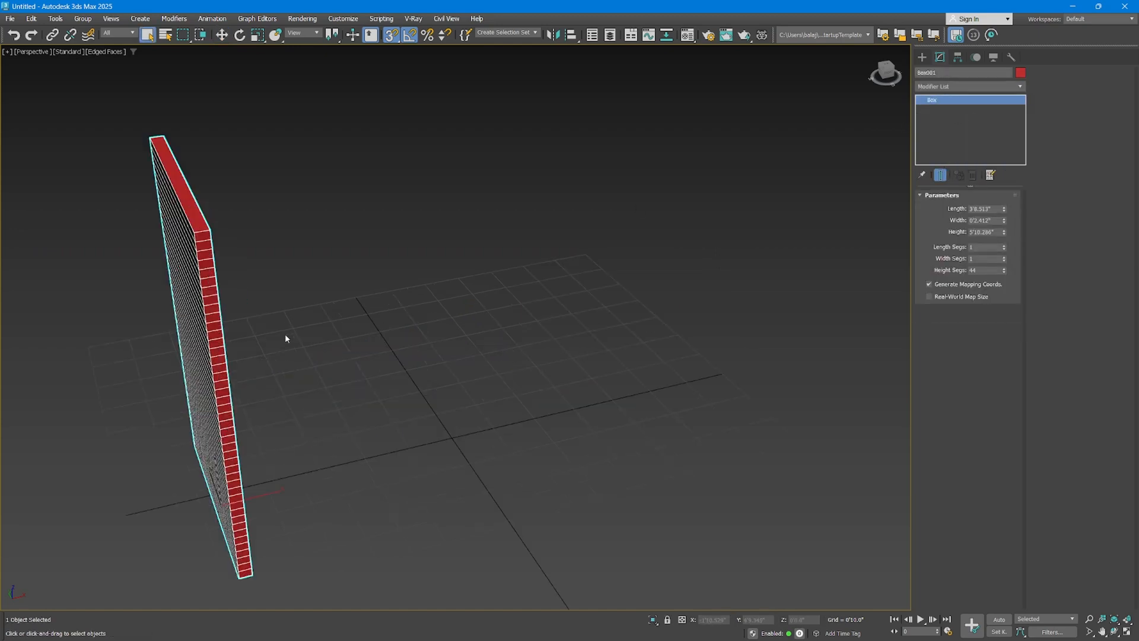
Apply a Taper modifier to the upright red box and set its amount to -0.54.
{"action": "middle_click_drag", "start_coordinate": [285, 334], "coordinate": [403, 319]}
{"action": "left_click", "coordinate": [958, 88]}
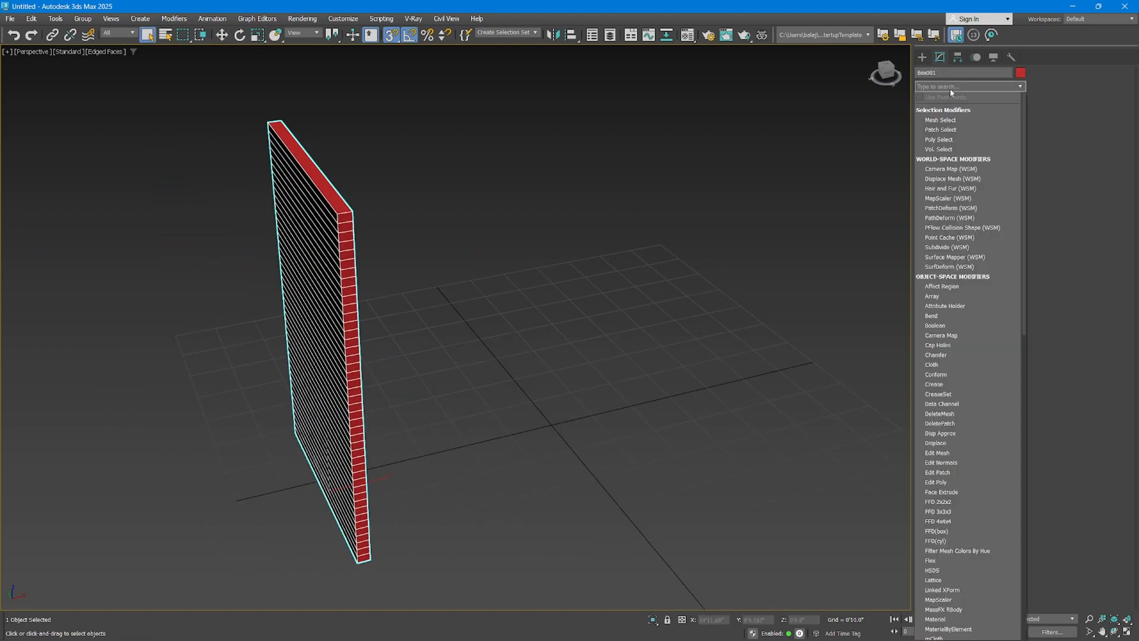
{"action": "type", "text": "t"}
{"action": "left_click", "coordinate": [938, 111]}
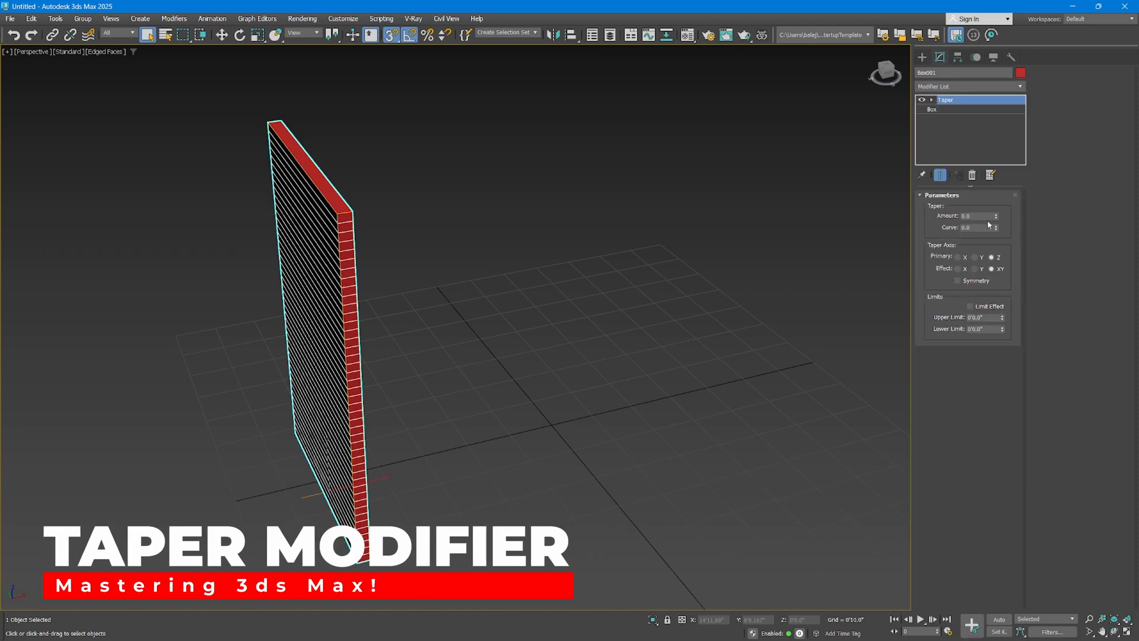
{"action": "left_click_drag", "start_coordinate": [997, 217], "coordinate": [990, 240]}
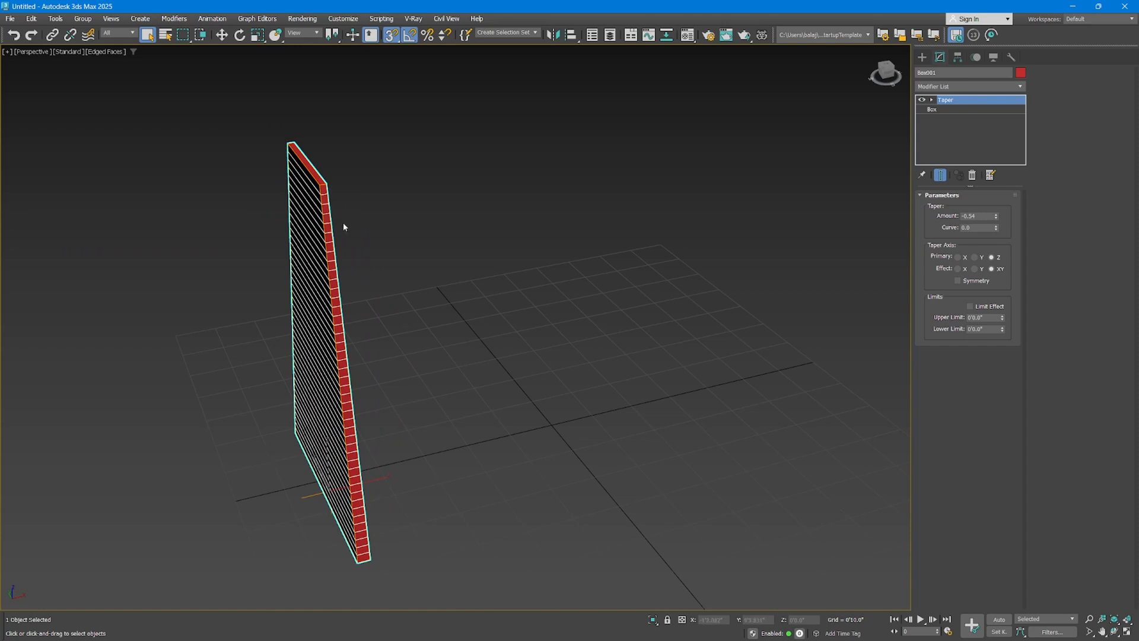
{"action": "middle_click_drag", "start_coordinate": [308, 173], "coordinate": [481, 254], "text": "alt"}
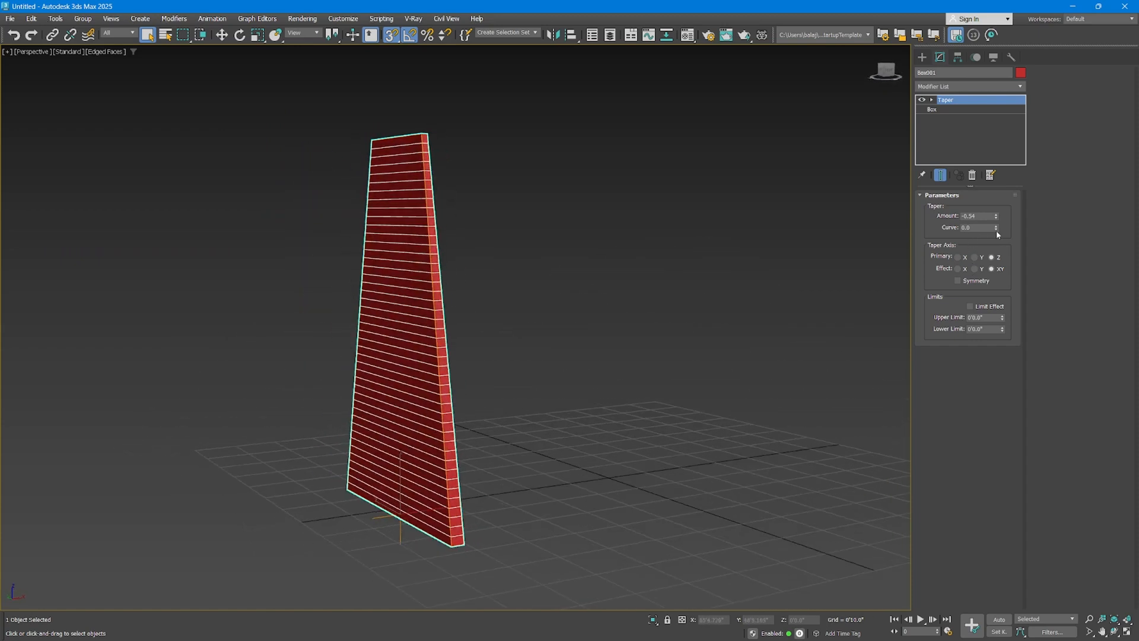
Set the Taper curve to -1.96 and widen the underlying box to about 1'8.6".
{"action": "left_click_drag", "start_coordinate": [997, 235], "coordinate": [976, 315]}
{"action": "middle_click_drag", "start_coordinate": [712, 351], "coordinate": [496, 416], "text": "alt"}
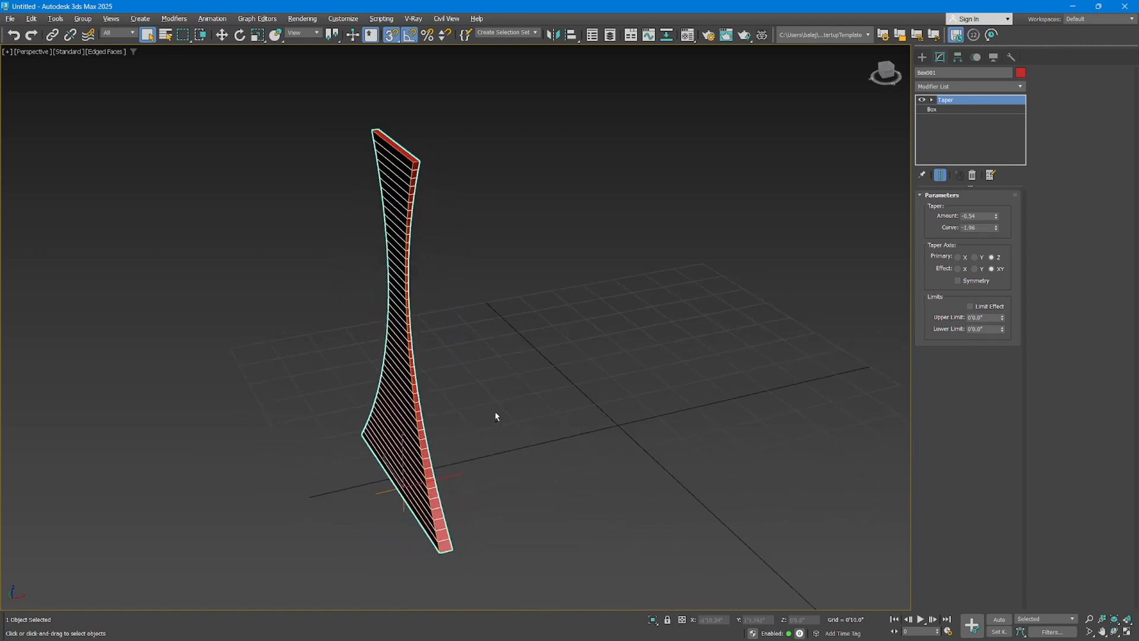
{"action": "left_click", "coordinate": [949, 109]}
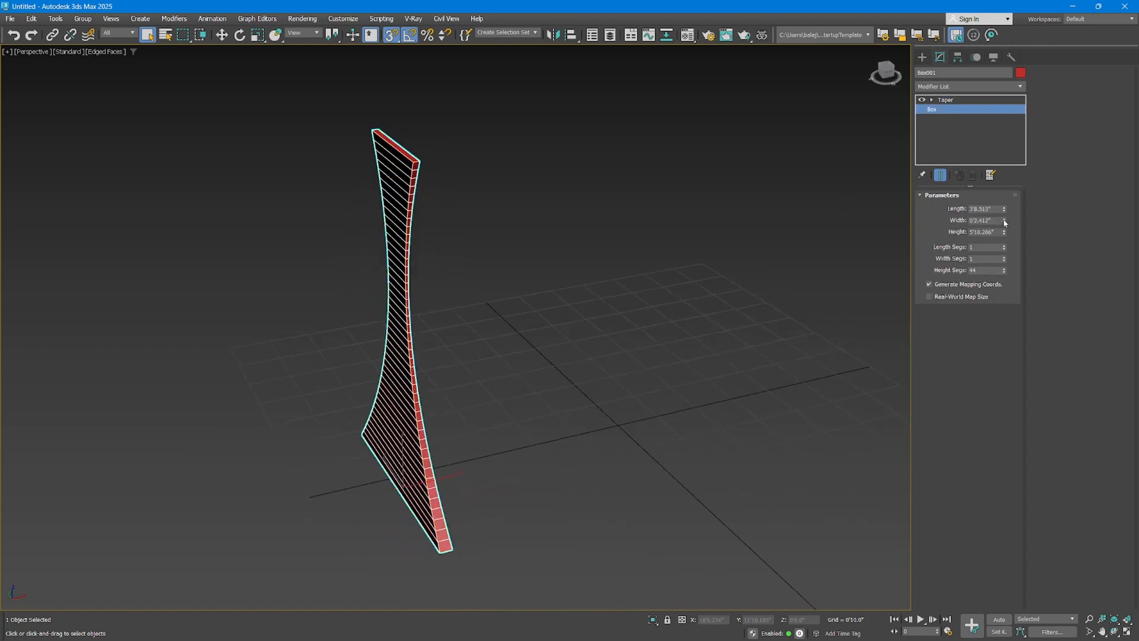
{"action": "left_click_drag", "start_coordinate": [1005, 223], "coordinate": [969, 517]}
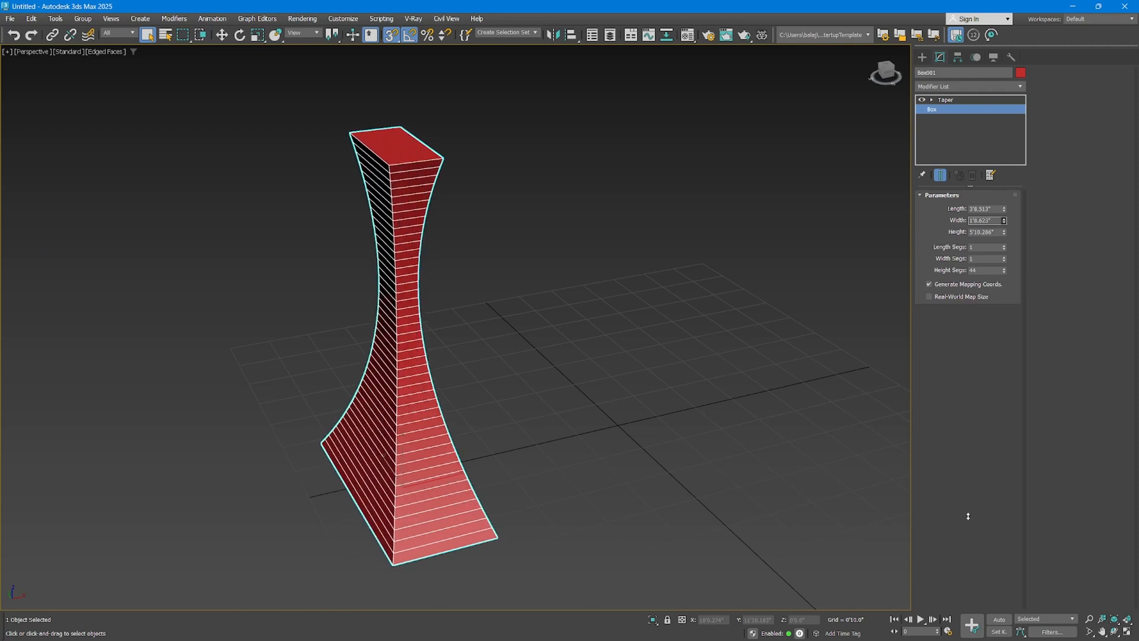
Clone the tapered column along the X axis as four evenly spaced copies.
{"action": "scroll", "coordinate": [382, 428], "scroll_direction": "down", "scroll_amount": 2}
{"action": "key", "text": "w"}
{"action": "key", "text": "s"}
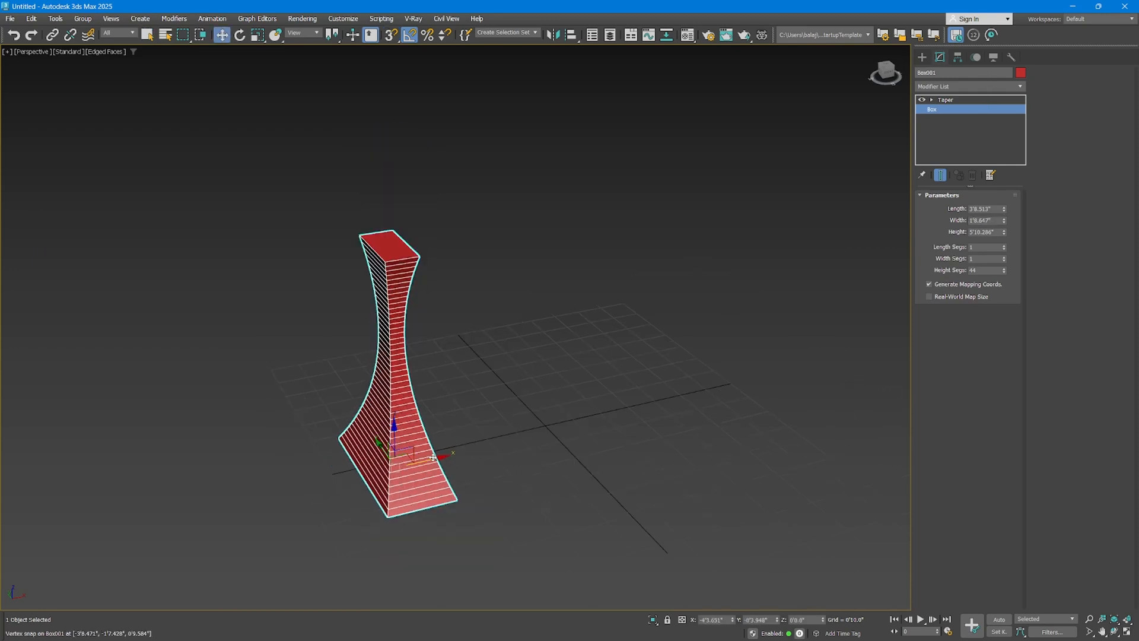
{"action": "left_click_drag", "start_coordinate": [440, 457], "coordinate": [638, 420], "text": "shift"}
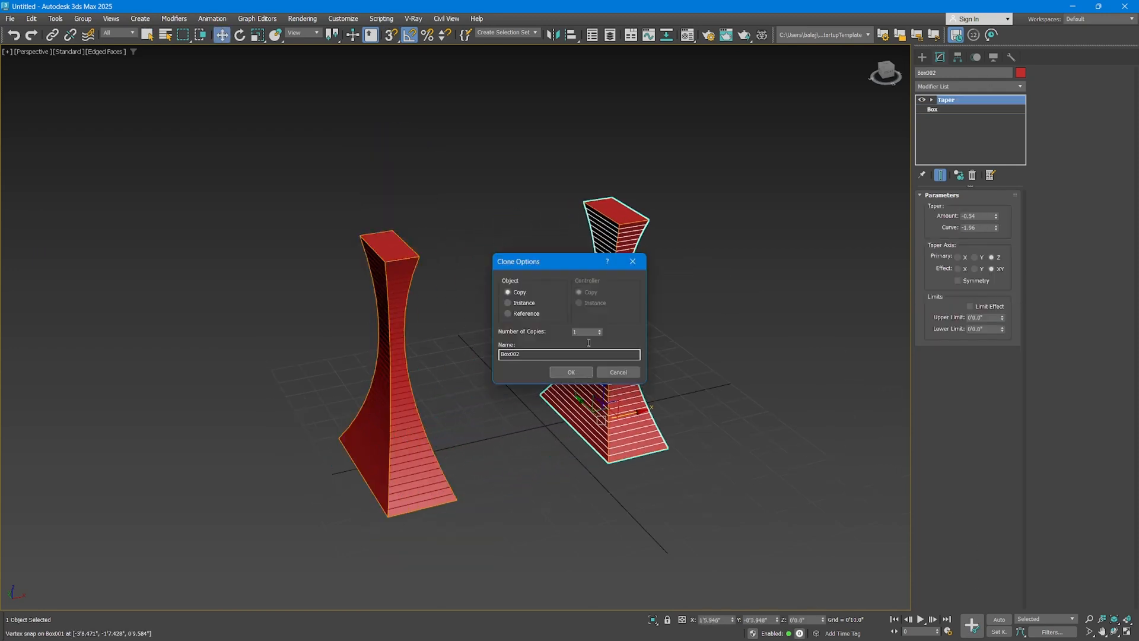
{"action": "left_click", "coordinate": [582, 374]}
{"action": "scroll", "coordinate": [583, 369], "scroll_direction": "down", "scroll_amount": 3}
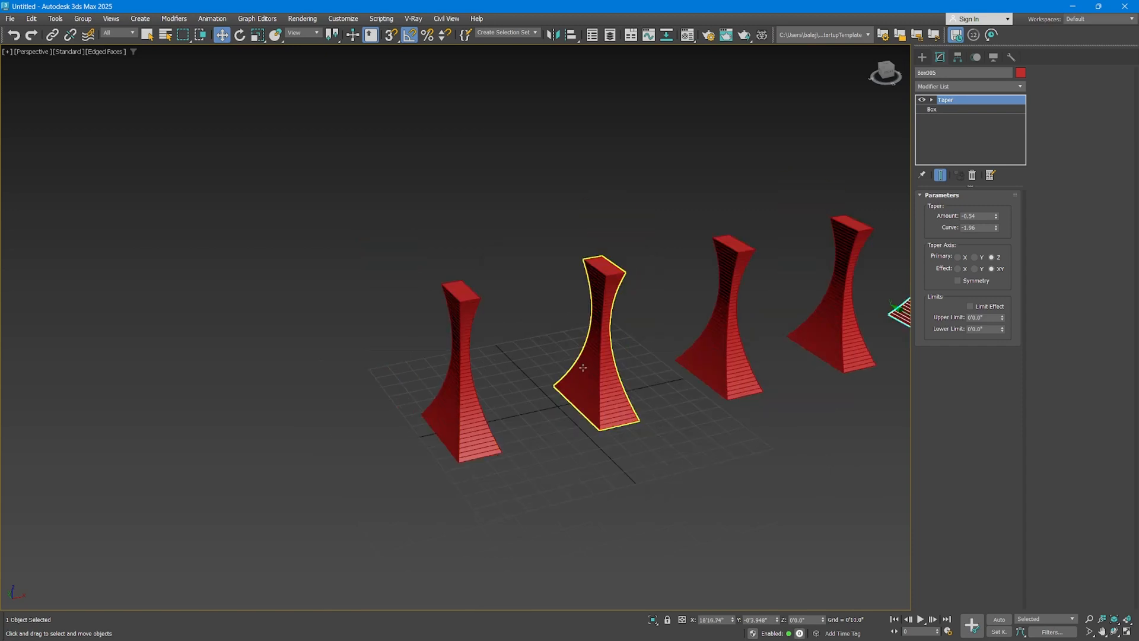
{"action": "mouse_move", "coordinate": [583, 365]}
{"action": "middle_mouse_down", "text": "alt"}
{"action": "mouse_move", "coordinate": [592, 376]}
{"action": "mouse_move", "coordinate": [417, 374]}
{"action": "middle_mouse_up", "text": "alt"}
{"action": "scroll", "coordinate": [592, 376], "scroll_direction": "down", "scroll_amount": 3}
{"action": "key", "text": "q"}
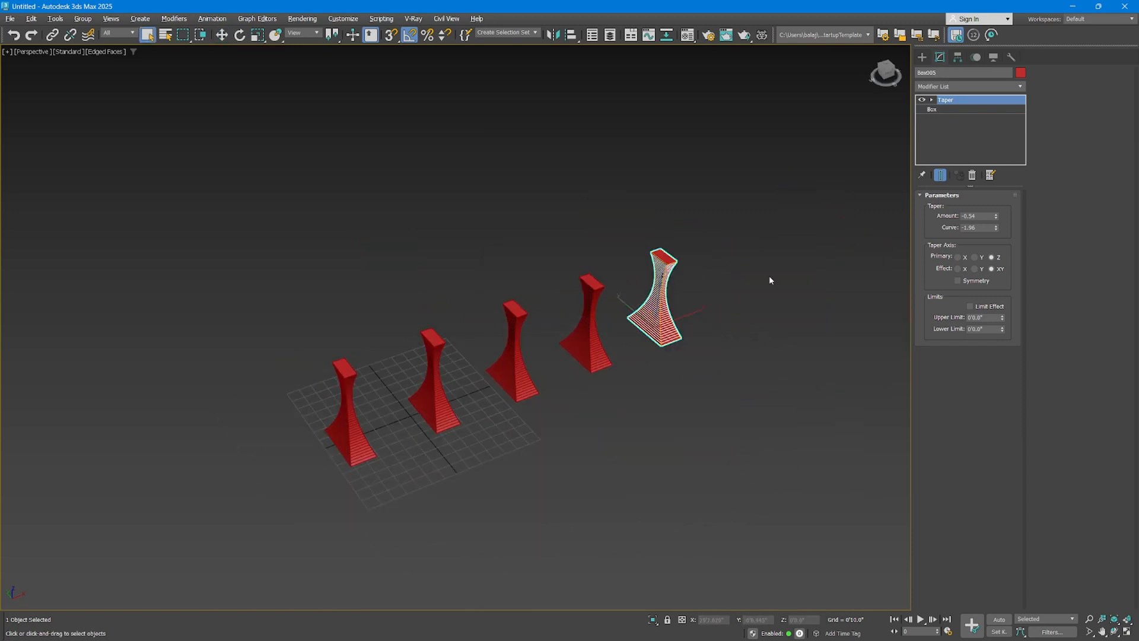
Draw a box with vertex snapping across the tops of all five columns, about 23'11.9" by 1'8.5" and 3.2" thick.
{"action": "left_click", "coordinate": [302, 347]}
{"action": "left_click", "coordinate": [922, 57]}
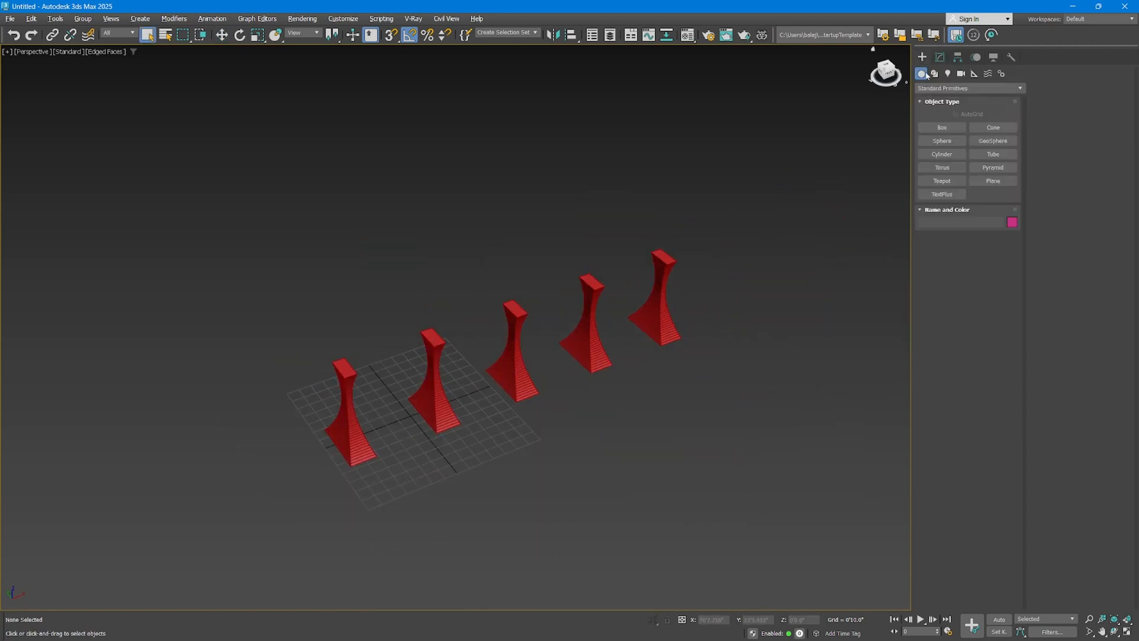
{"action": "left_click", "coordinate": [942, 127]}
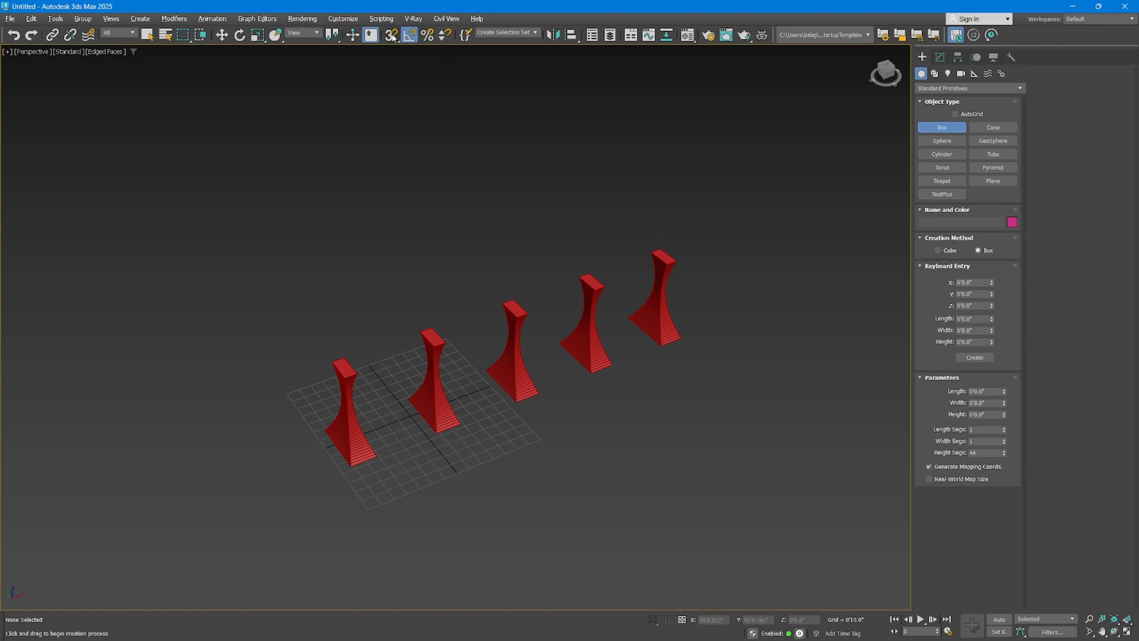
{"action": "left_click_drag", "start_coordinate": [663, 248], "coordinate": [343, 377]}
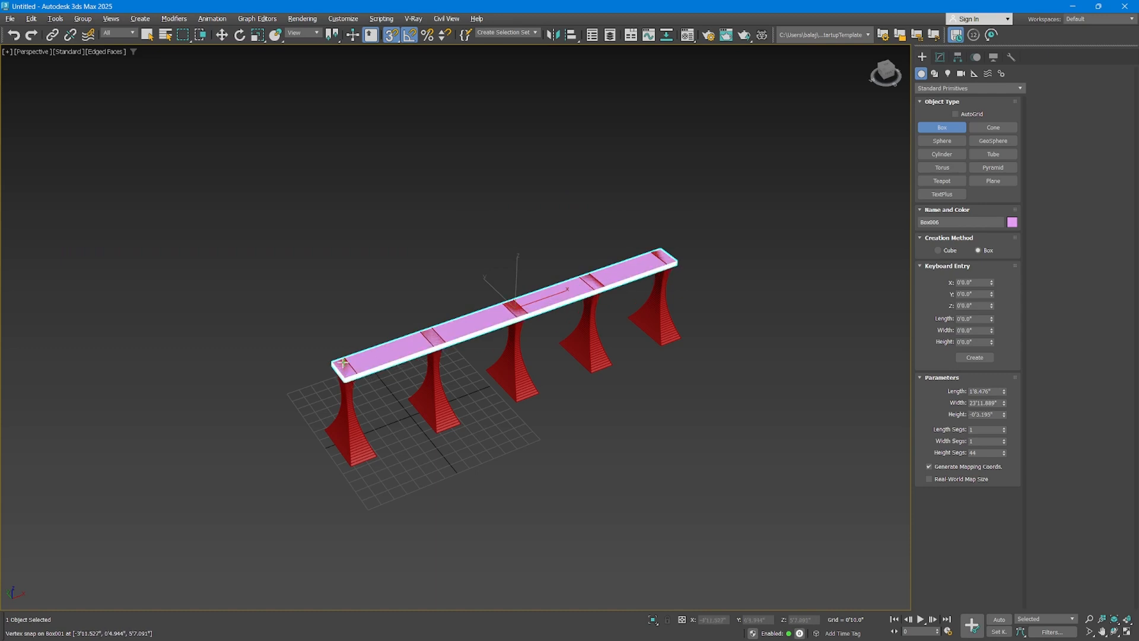
Reduce the deck box's height segments to 1.
{"action": "scroll", "coordinate": [378, 337], "scroll_direction": "up", "scroll_amount": 4}
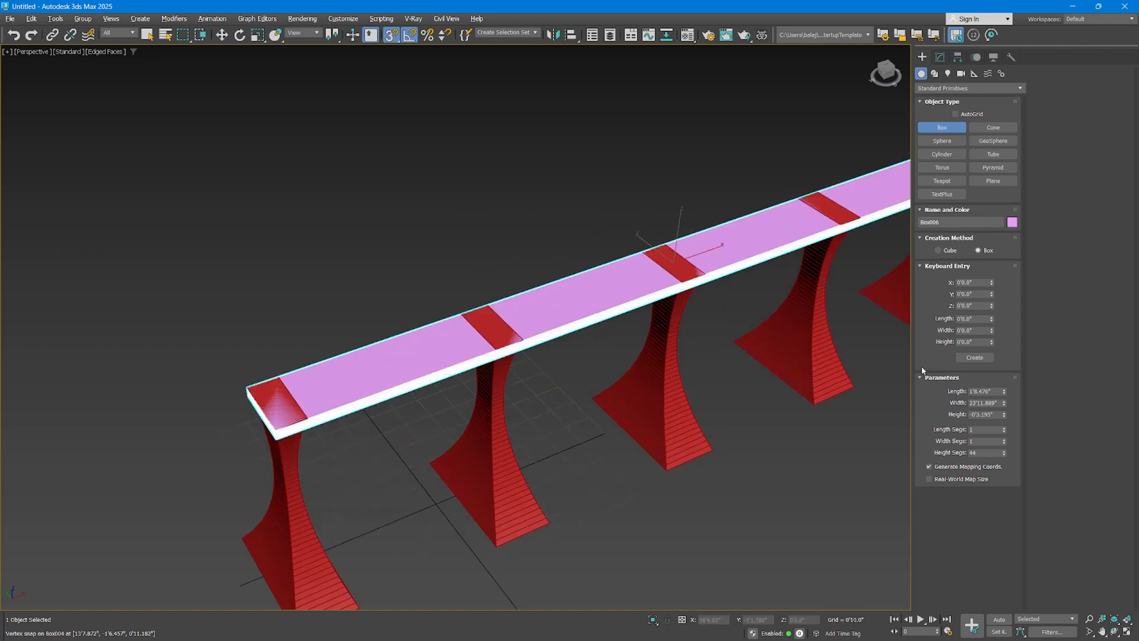
{"action": "scroll", "coordinate": [492, 354], "scroll_direction": "up", "scroll_amount": 5}
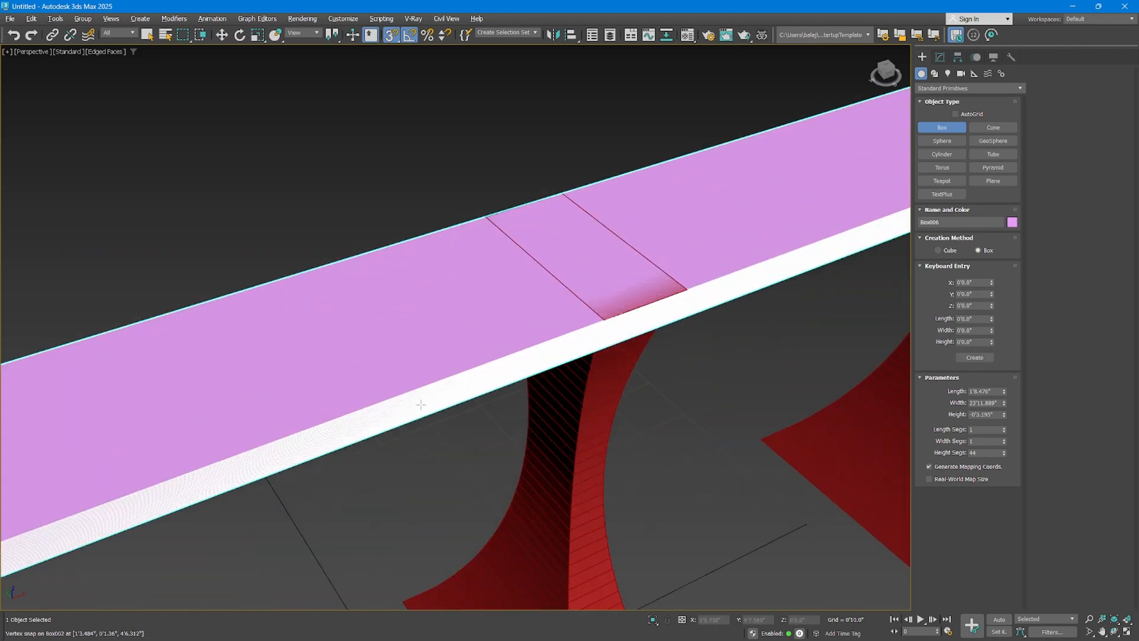
{"action": "left_click", "coordinate": [941, 57]}
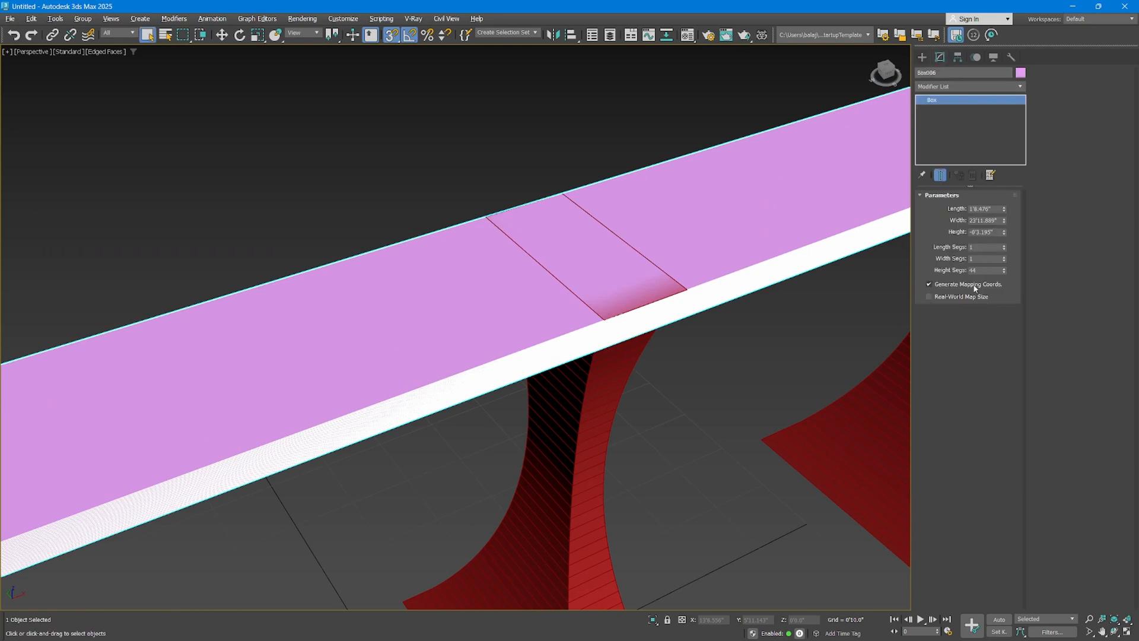
{"action": "right_click", "coordinate": [1003, 270]}
{"action": "scroll", "coordinate": [726, 265], "scroll_direction": "down", "scroll_amount": 5}
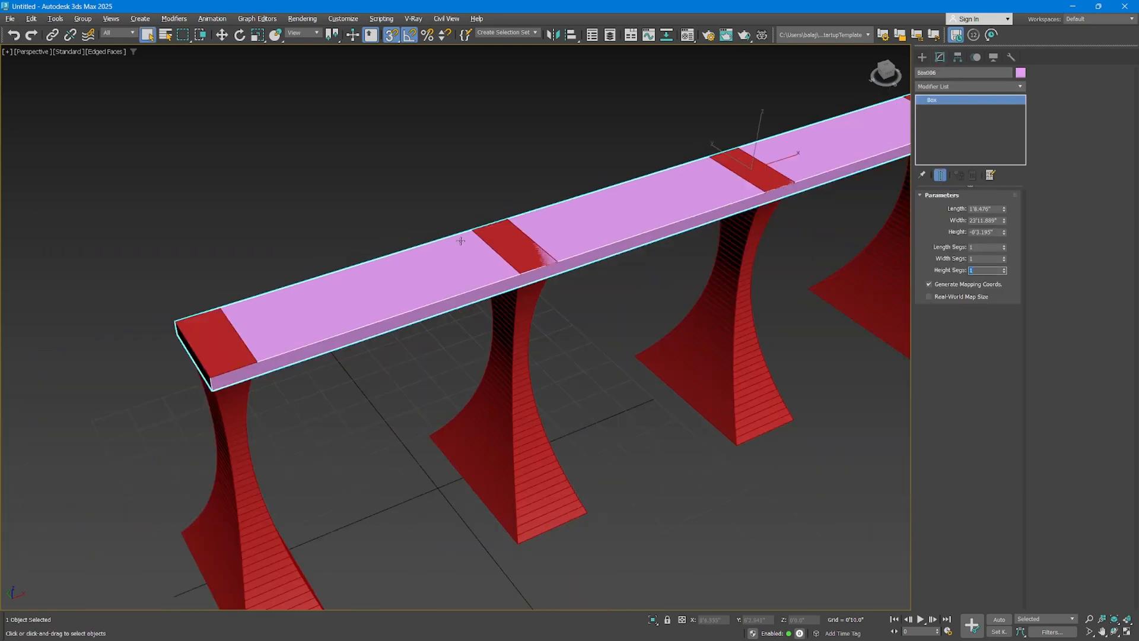
Raise the deck box and snap its underside onto the tops of the columns.
{"action": "key", "text": "w"}
{"action": "key", "text": "s"}
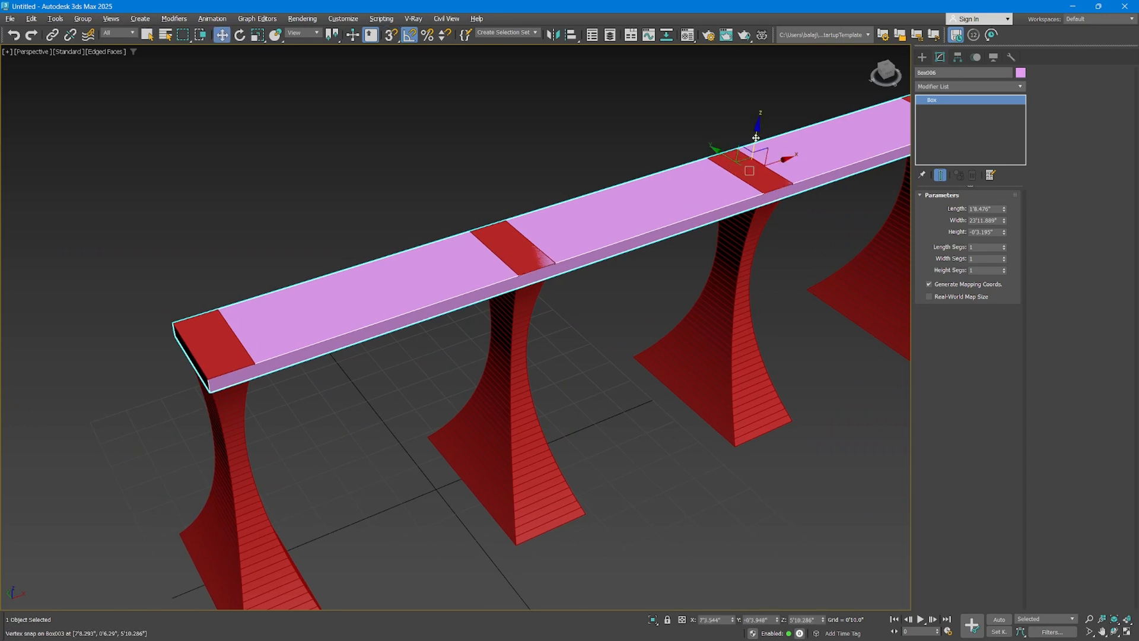
{"action": "left_click_drag", "start_coordinate": [756, 136], "coordinate": [766, 109]}
{"action": "key", "text": "s"}
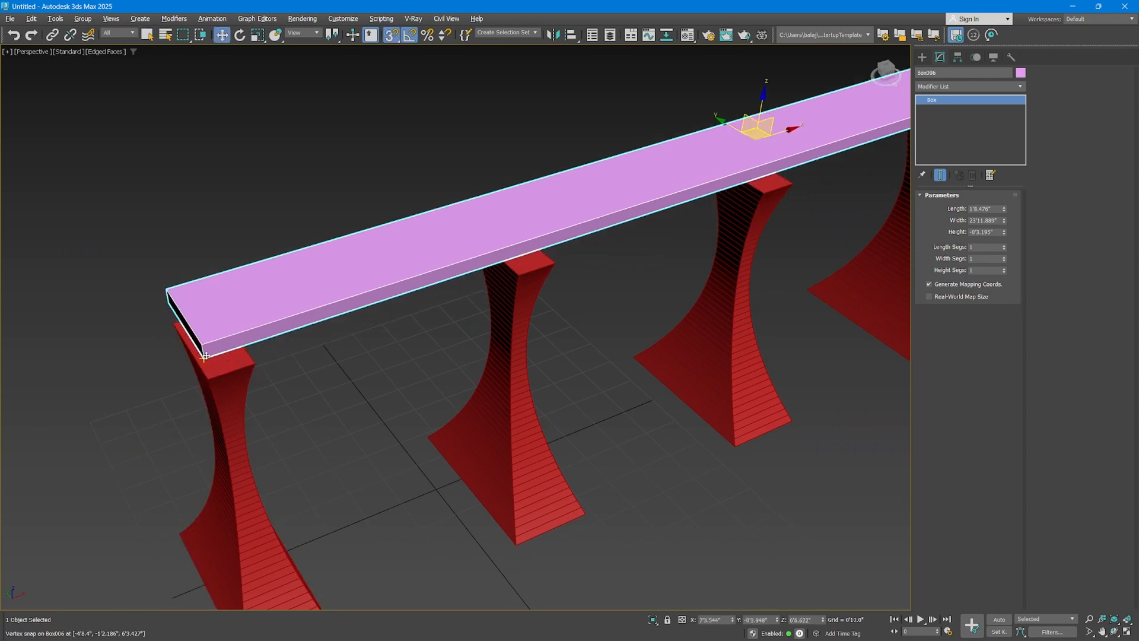
{"action": "left_click_drag", "start_coordinate": [204, 359], "coordinate": [208, 378]}
{"action": "scroll", "coordinate": [326, 333], "scroll_direction": "down", "scroll_amount": 2}
Scale the deck to about 316% along the Y axis and stretch it slightly along the X axis.
{"action": "key", "text": "r"}
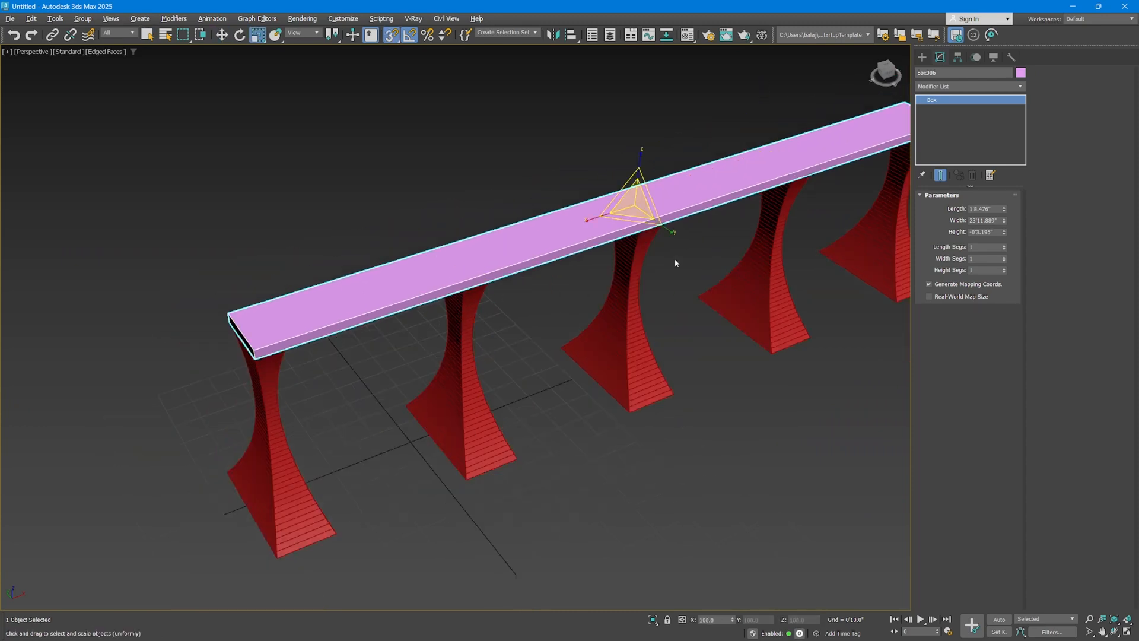
{"action": "left_click_drag", "start_coordinate": [669, 230], "coordinate": [718, 271]}
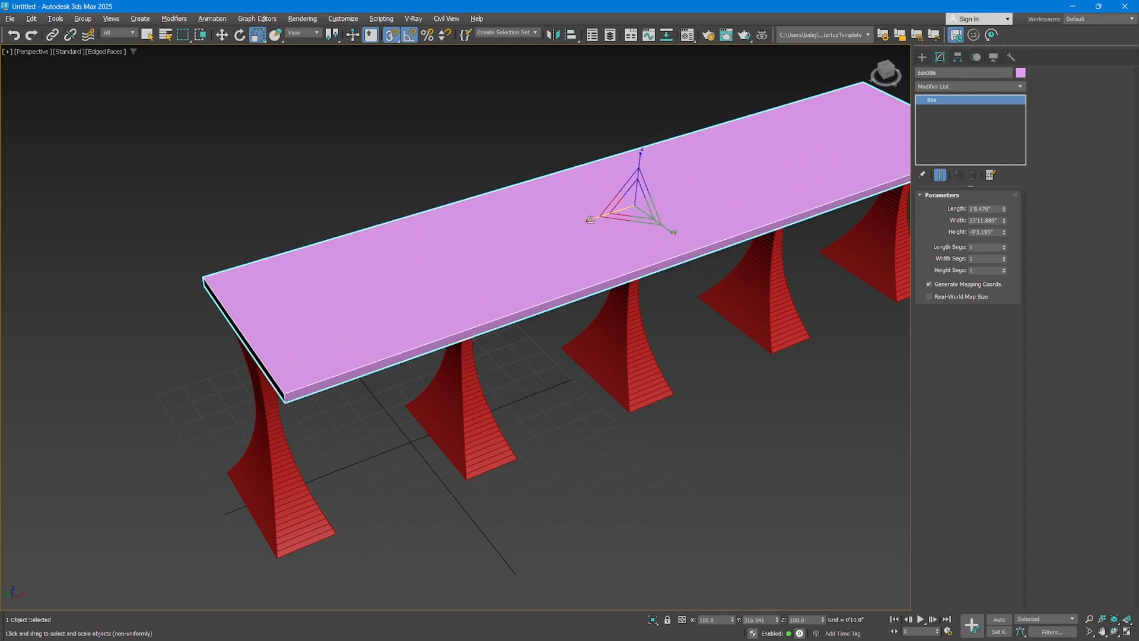
{"action": "left_click_drag", "start_coordinate": [591, 219], "coordinate": [583, 223]}
{"action": "scroll", "coordinate": [539, 268], "scroll_direction": "down", "scroll_amount": 2}
{"action": "left_click", "coordinate": [631, 351]}
{"action": "mouse_move", "coordinate": [631, 350]}
{"action": "middle_mouse_down", "text": "alt"}
{"action": "mouse_move", "coordinate": [613, 315]}
{"action": "mouse_move", "coordinate": [636, 315]}
{"action": "mouse_move", "coordinate": [628, 330]}
{"action": "mouse_move", "coordinate": [611, 310]}
{"action": "mouse_move", "coordinate": [635, 341]}
{"action": "middle_mouse_up", "text": "alt"}
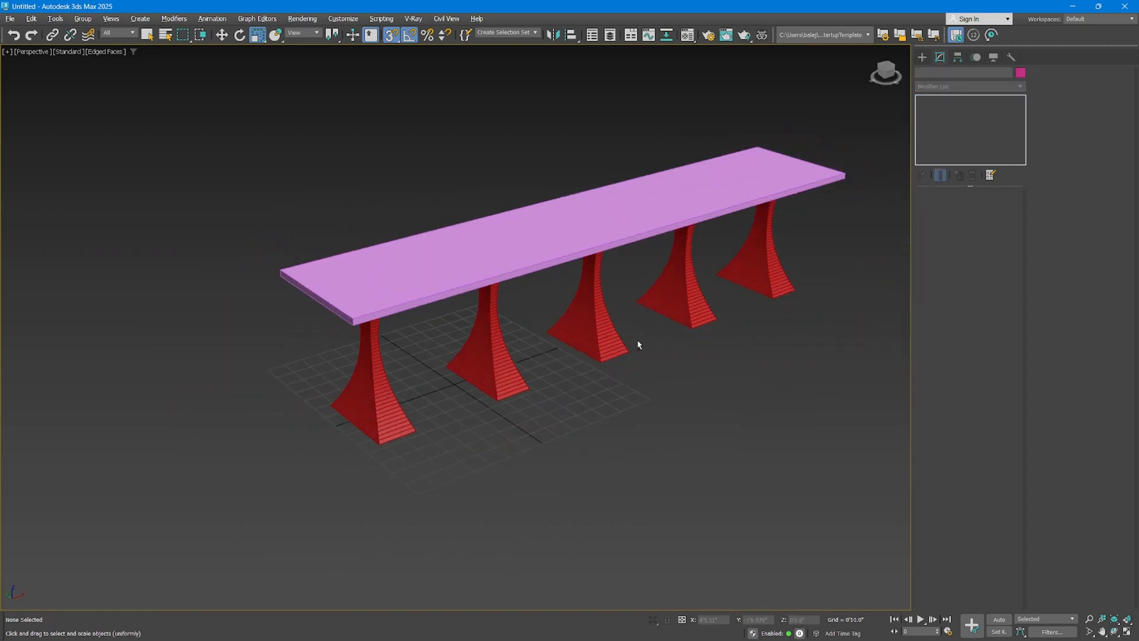
Delete the deck and the four copied columns, leaving only the original column.
{"action": "left_click", "coordinate": [522, 241]}
{"action": "key", "text": "Delete"}
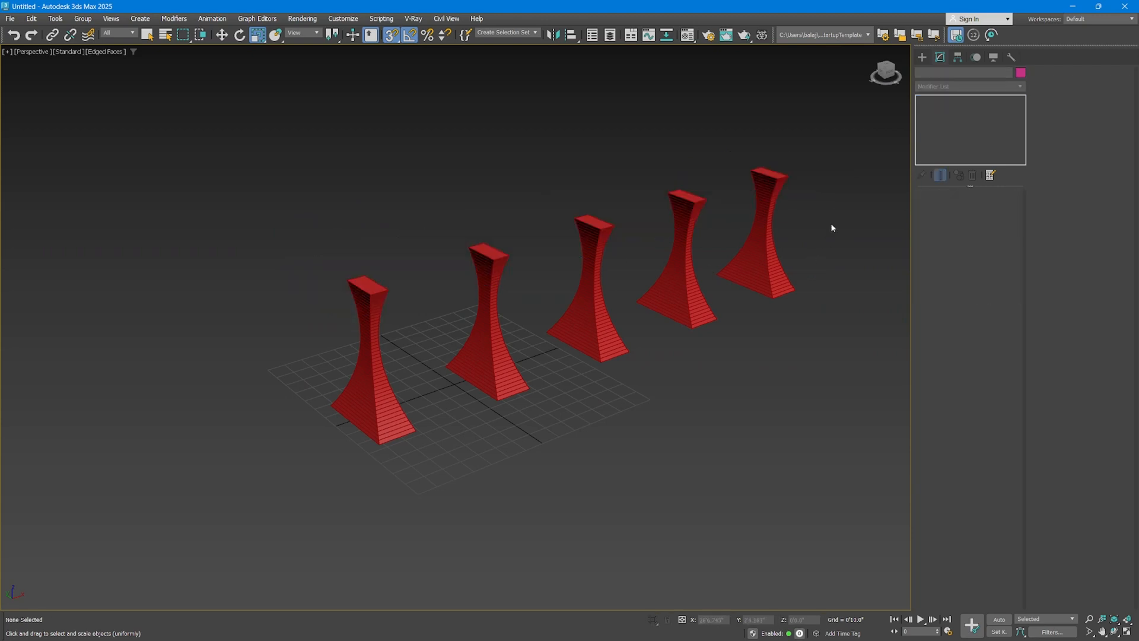
{"action": "left_click_drag", "start_coordinate": [831, 210], "coordinate": [519, 446]}
{"action": "key", "text": "Delete"}
Select the remaining column and set its Taper curve to about 1.03.
{"action": "left_click", "coordinate": [388, 383]}
{"action": "scroll", "coordinate": [387, 383], "scroll_direction": "up", "scroll_amount": 4}
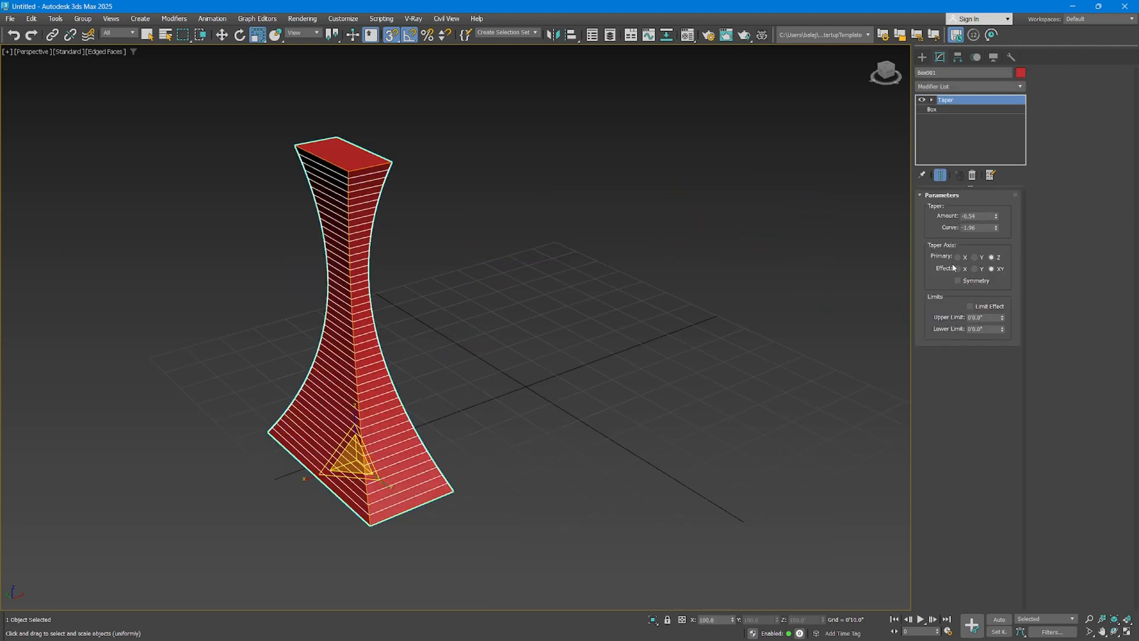
{"action": "left_click_drag", "start_coordinate": [997, 232], "coordinate": [1016, 98]}
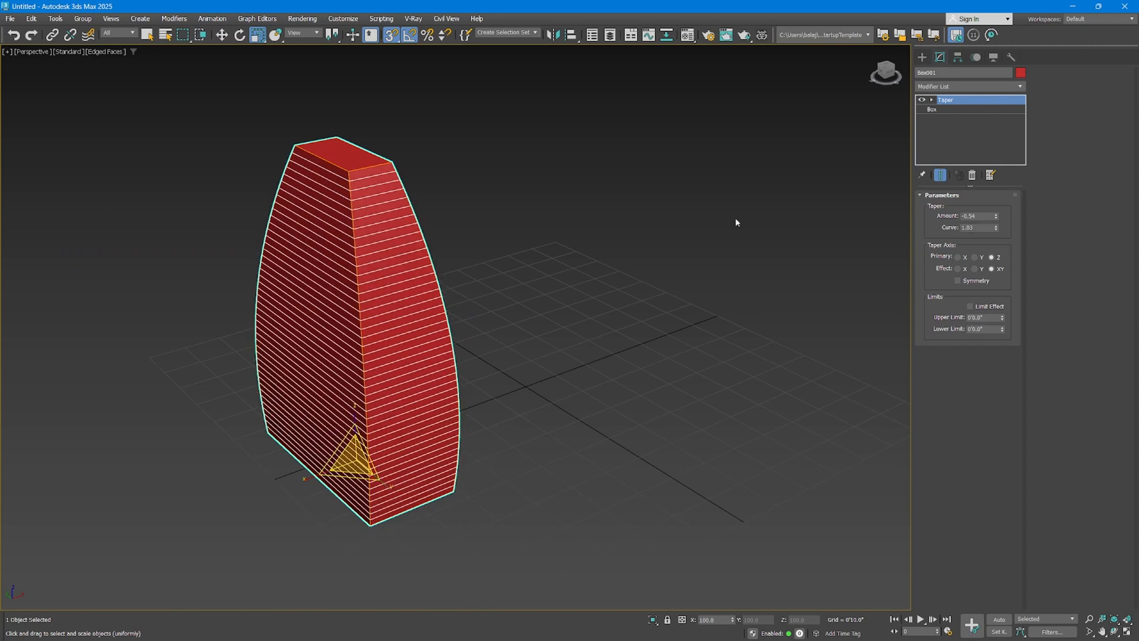
Set the column's Taper amount to about 0.82 and reset the curve to 0.
{"action": "left_click_drag", "start_coordinate": [994, 219], "coordinate": [1003, 188]}
{"action": "right_click", "coordinate": [995, 230]}
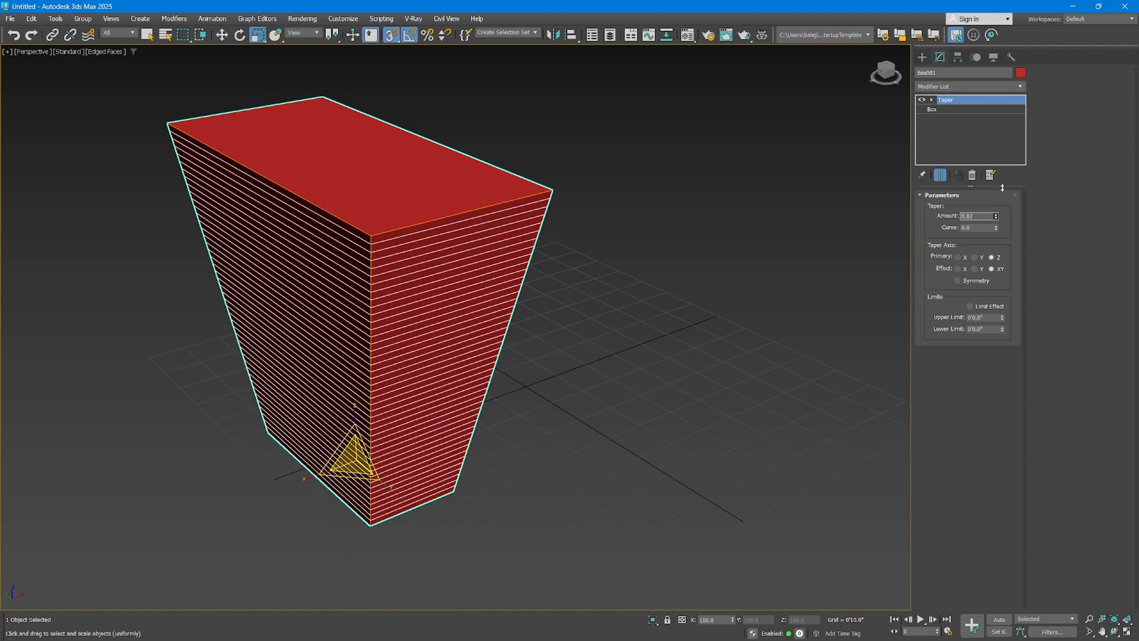
{"action": "left_click", "coordinate": [990, 267]}
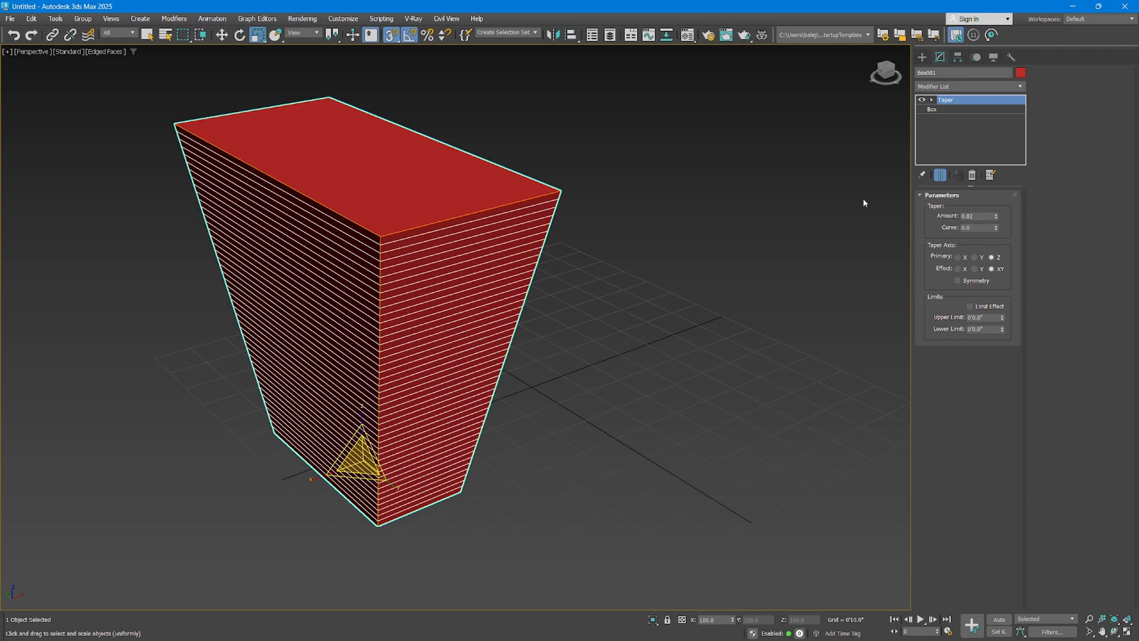
Scale the column down uniformly to about 17% and set its base Box height to about 16'4.8".
{"action": "scroll", "coordinate": [384, 384], "scroll_direction": "down", "scroll_amount": 5}
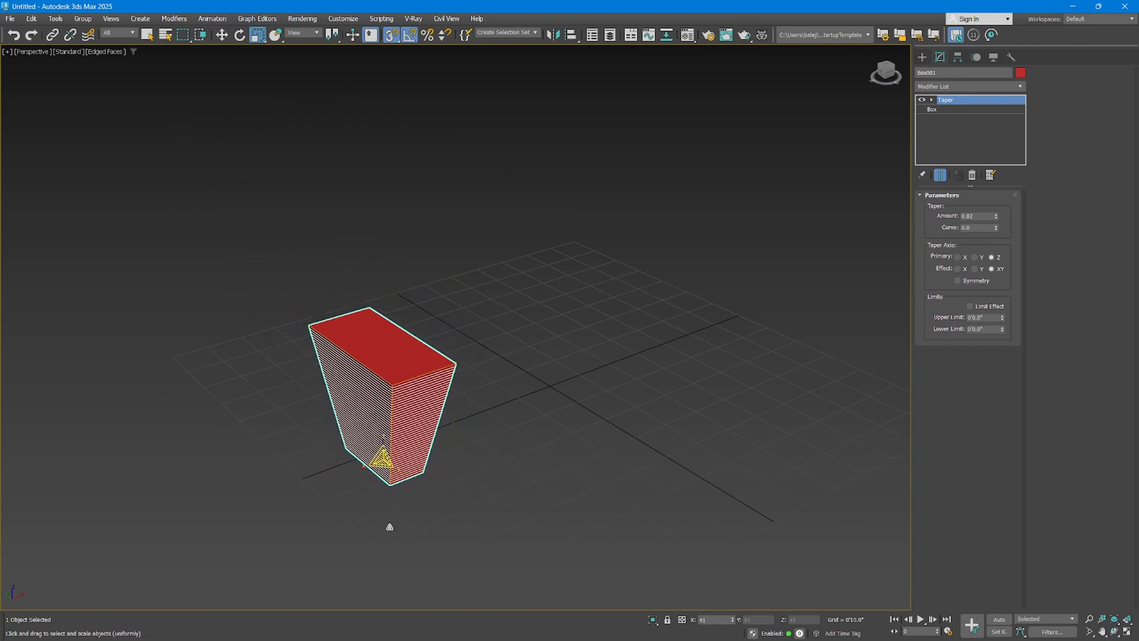
{"action": "left_click_drag", "start_coordinate": [390, 527], "coordinate": [390, 530]}
{"action": "mouse_move", "coordinate": [409, 479]}
{"action": "left_mouse_down"}
{"action": "mouse_move", "coordinate": [356, 451]}
{"action": "mouse_move", "coordinate": [364, 468]}
{"action": "mouse_move", "coordinate": [395, 472]}
{"action": "left_mouse_up"}
{"action": "left_click", "coordinate": [944, 110]}
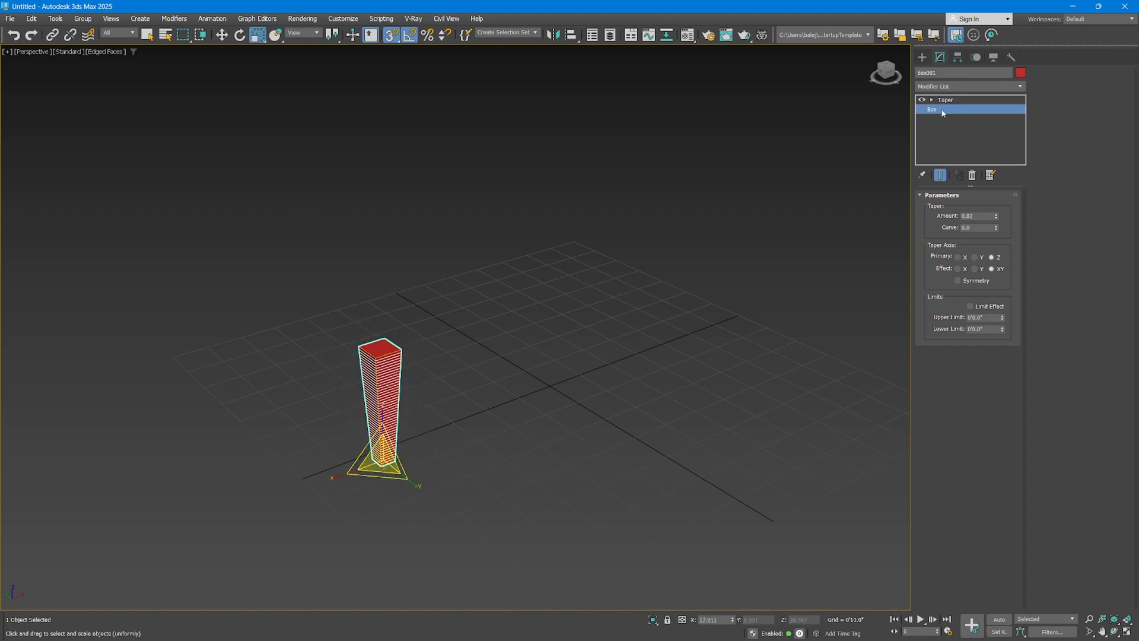
{"action": "left_click_drag", "start_coordinate": [1004, 233], "coordinate": [1009, 173]}
Clone the tapered column along the X axis as one independent copy.
{"action": "scroll", "coordinate": [547, 308], "scroll_direction": "down", "scroll_amount": 4}
{"action": "middle_click_drag", "start_coordinate": [547, 308], "coordinate": [499, 351], "text": "alt"}
{"action": "key", "text": "w"}
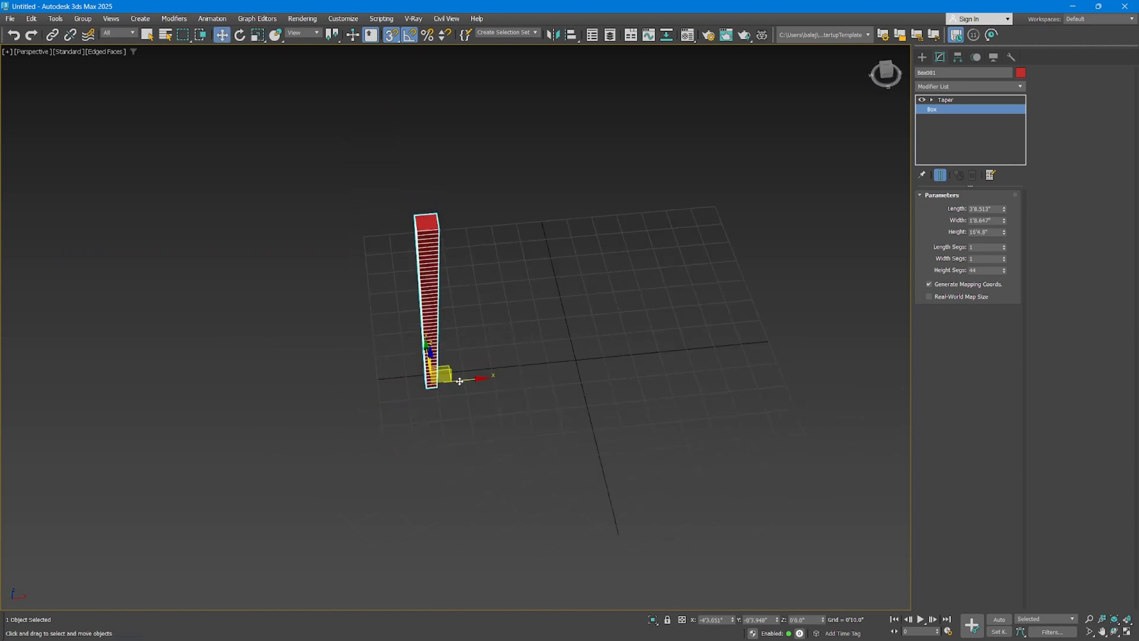
{"action": "key", "text": "s"}
{"action": "mouse_move", "coordinate": [460, 380]}
{"action": "left_mouse_down", "text": "shift"}
{"action": "mouse_move", "coordinate": [685, 346]}
{"action": "mouse_move", "coordinate": [659, 349]}
{"action": "left_mouse_up", "text": "shift"}
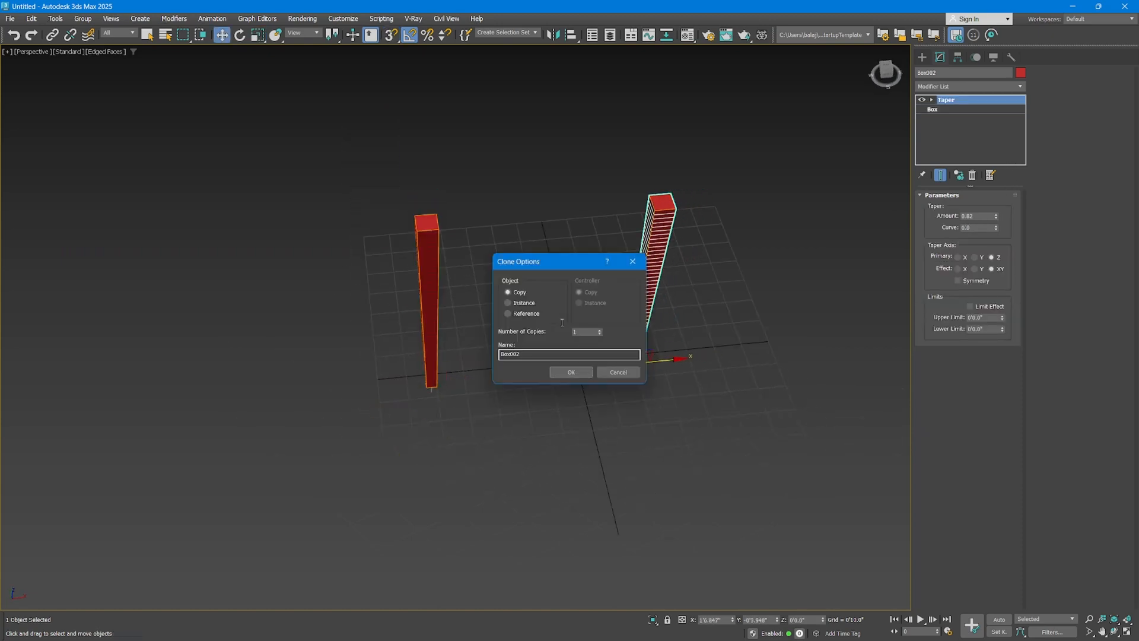
{"action": "left_click", "coordinate": [582, 372]}
Select both columns and clone them along the Y axis as independent copies to form four columns.
{"action": "mouse_move", "coordinate": [728, 346]}
{"action": "left_mouse_down"}
{"action": "mouse_move", "coordinate": [631, 306]}
{"action": "mouse_move", "coordinate": [410, 278]}
{"action": "left_mouse_up"}
{"action": "middle_click_drag", "start_coordinate": [474, 342], "coordinate": [597, 351], "text": "alt"}
{"action": "left_click_drag", "start_coordinate": [515, 283], "coordinate": [700, 372], "text": "shift"}
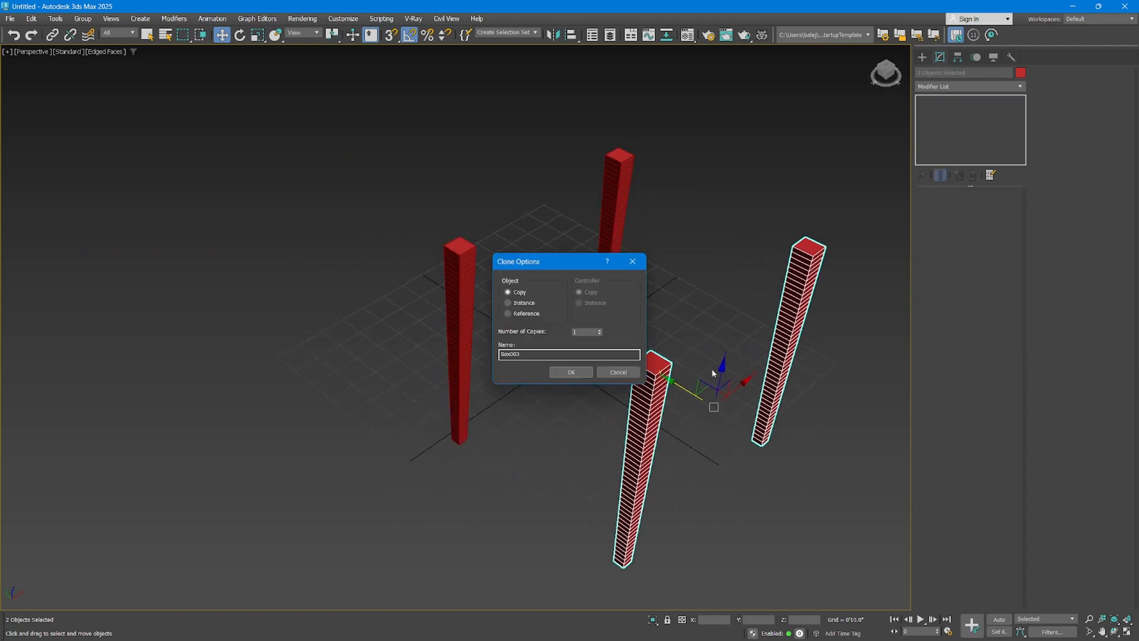
{"action": "left_click", "coordinate": [576, 372]}
Select the front column with edged faces shown and set its base Box height segments to 1.
{"action": "middle_click_drag", "start_coordinate": [580, 382], "coordinate": [485, 364]}
{"action": "mouse_move", "coordinate": [501, 366]}
{"action": "middle_mouse_down", "text": "alt"}
{"action": "mouse_move", "coordinate": [496, 358]}
{"action": "mouse_move", "coordinate": [481, 377]}
{"action": "middle_mouse_up", "text": "alt"}
{"action": "key", "text": "F4"}
{"action": "mouse_move", "coordinate": [490, 322]}
{"action": "middle_mouse_down", "text": "alt"}
{"action": "mouse_move", "coordinate": [506, 301]}
{"action": "mouse_move", "coordinate": [498, 290]}
{"action": "mouse_move", "coordinate": [491, 313]}
{"action": "mouse_move", "coordinate": [523, 332]}
{"action": "middle_mouse_up", "text": "alt"}
{"action": "left_click", "coordinate": [538, 334]}
{"action": "scroll", "coordinate": [538, 334], "scroll_direction": "up", "scroll_amount": 3}
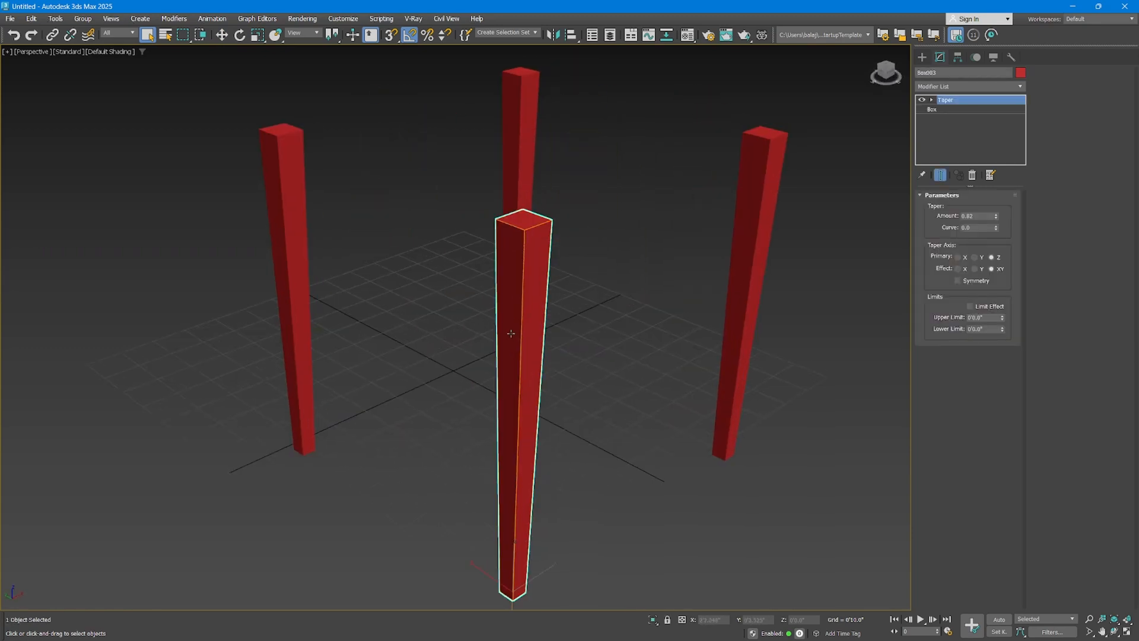
{"action": "key", "text": "F4"}
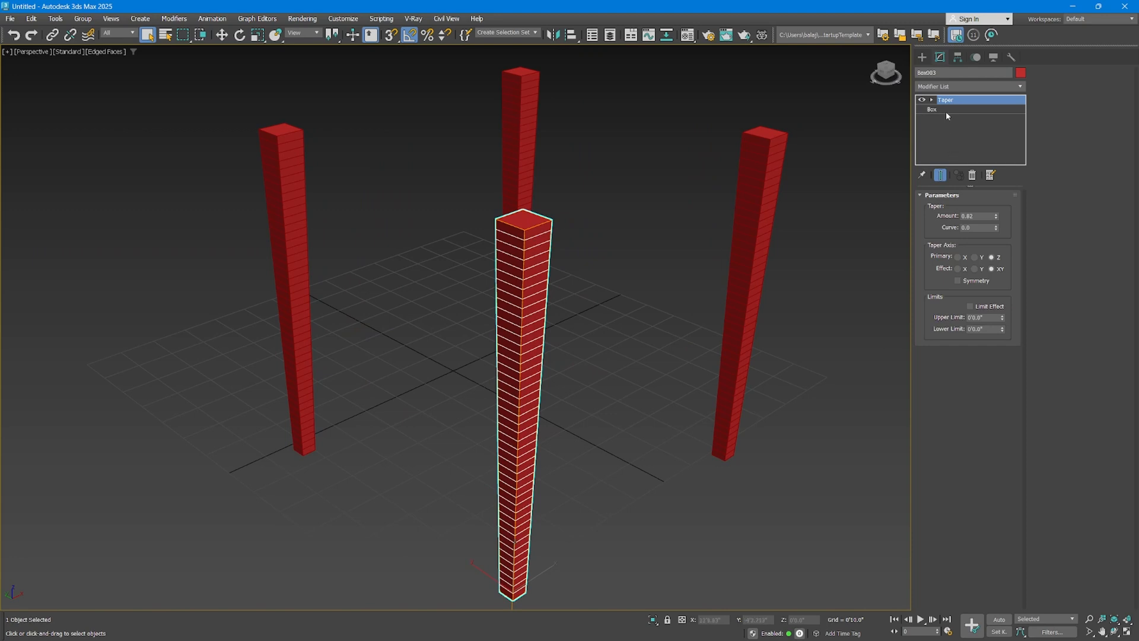
{"action": "left_click", "coordinate": [946, 110]}
{"action": "right_click", "coordinate": [1005, 272]}
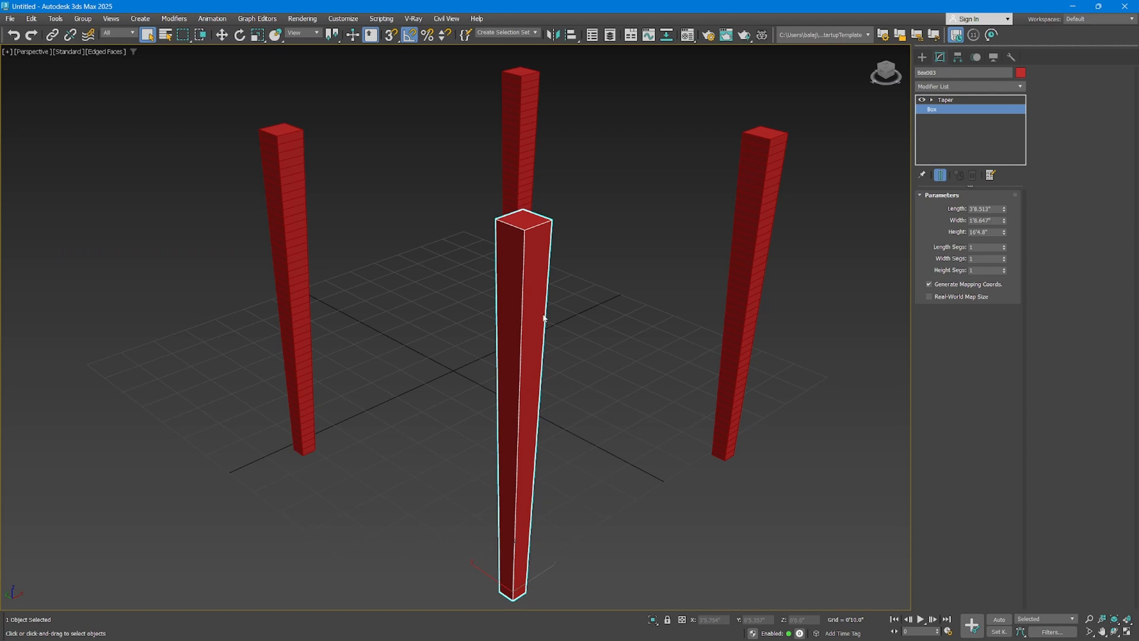
Convert the front single-segment column to Editable Poly.
{"action": "middle_click_drag", "start_coordinate": [542, 315], "coordinate": [542, 325]}
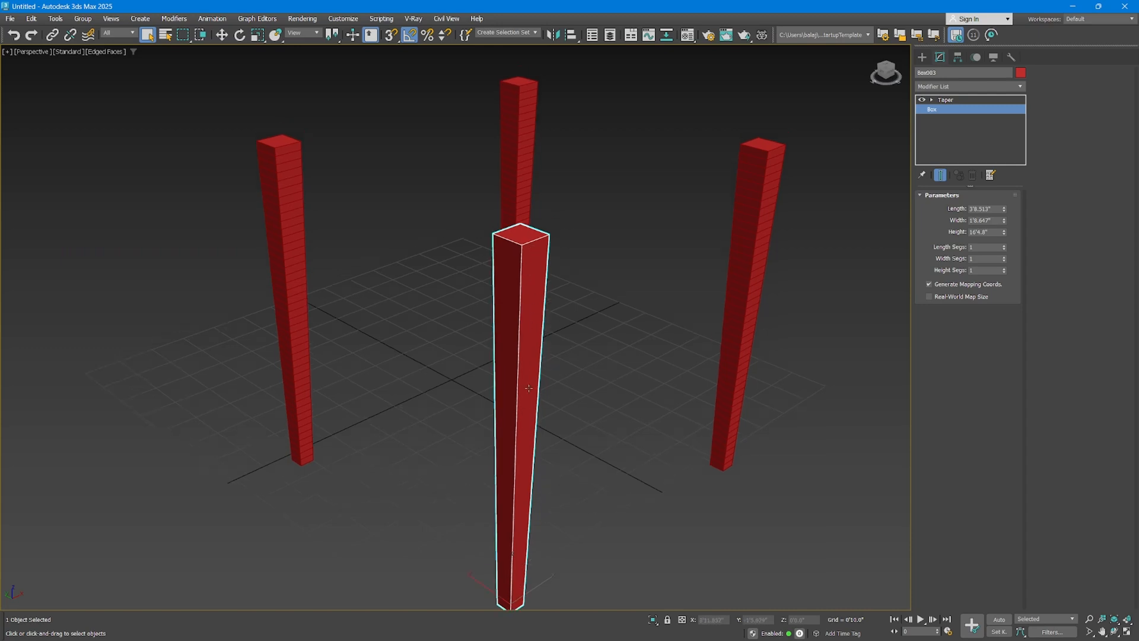
{"action": "middle_click_drag", "start_coordinate": [533, 248], "coordinate": [532, 205]}
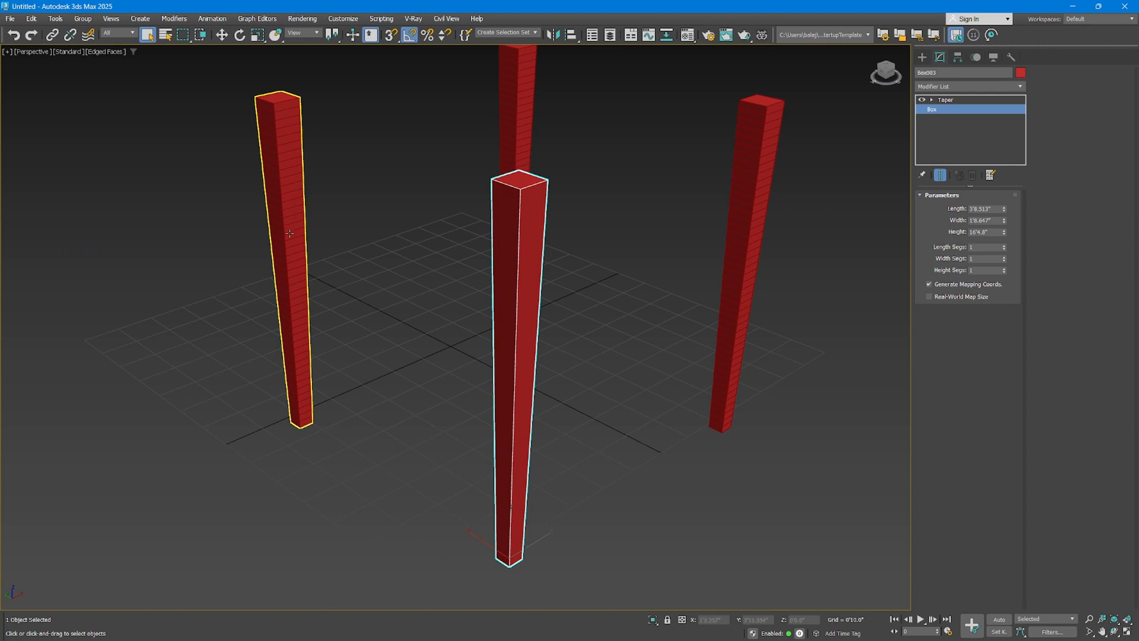
{"action": "right_click", "coordinate": [532, 256]}
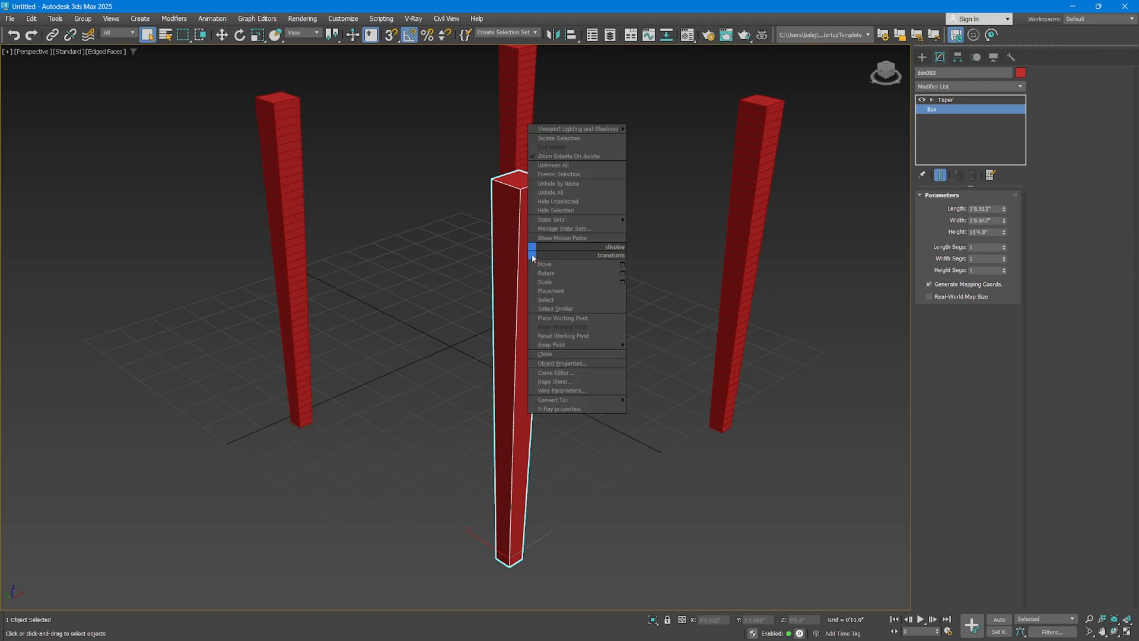
{"action": "mouse_move", "coordinate": [621, 399]}
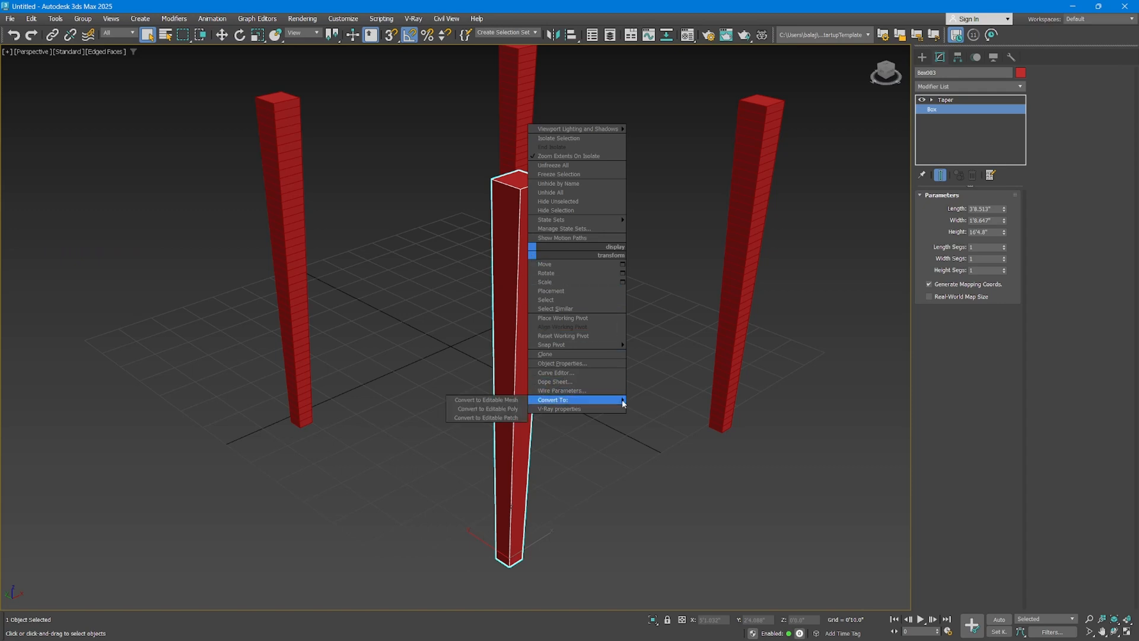
{"action": "left_click", "coordinate": [503, 411]}
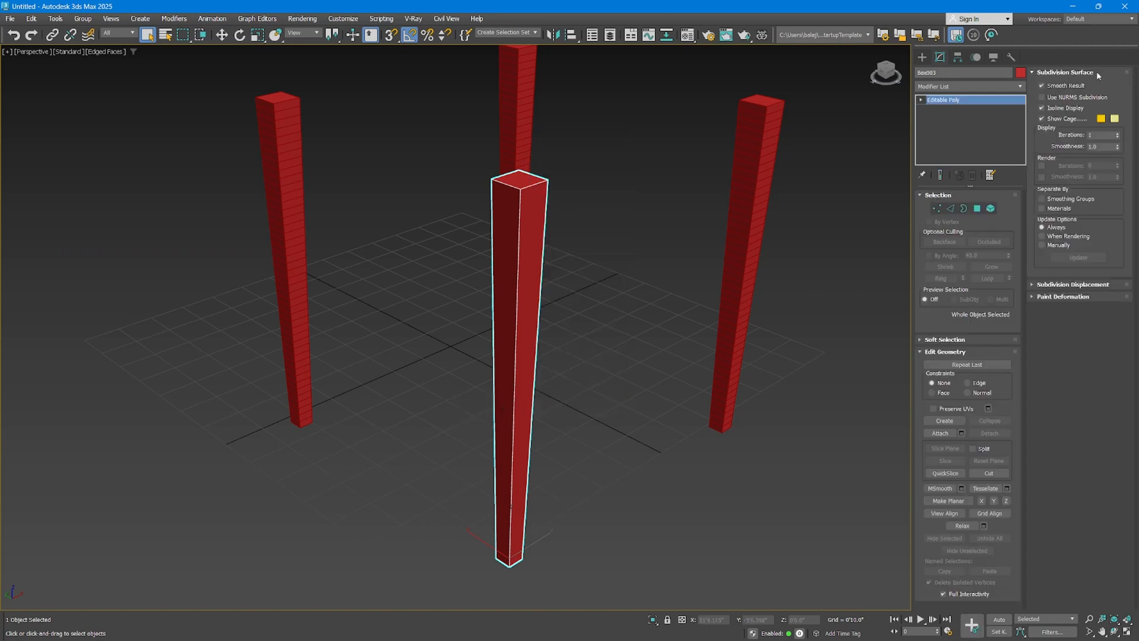
Explore the Vertex, Edge and Border levels on the front column, selecting its upper vertices and a vertical edge and trying a border selection.
{"action": "left_click", "coordinate": [937, 209]}
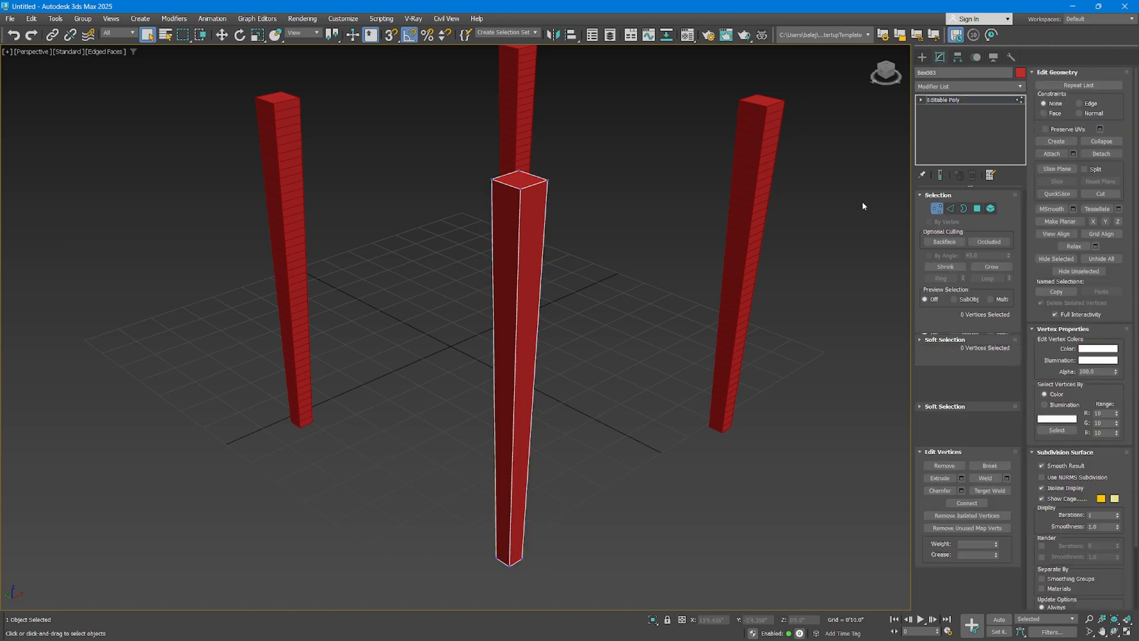
{"action": "left_click_drag", "start_coordinate": [585, 155], "coordinate": [472, 209]}
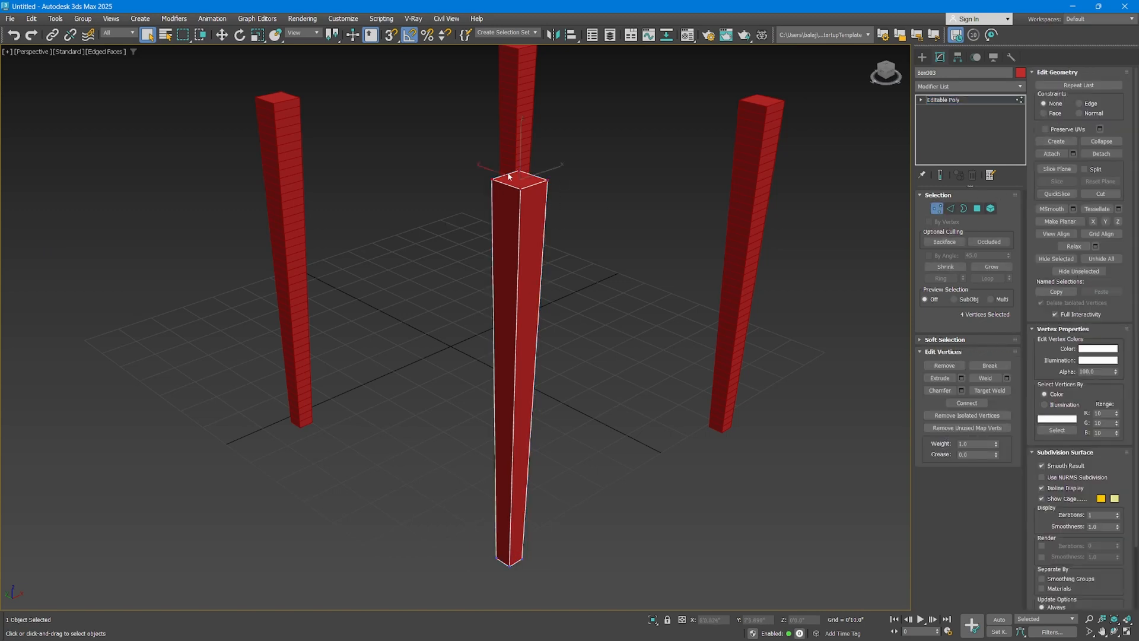
{"action": "left_click", "coordinate": [950, 208]}
{"action": "left_click", "coordinate": [539, 391]}
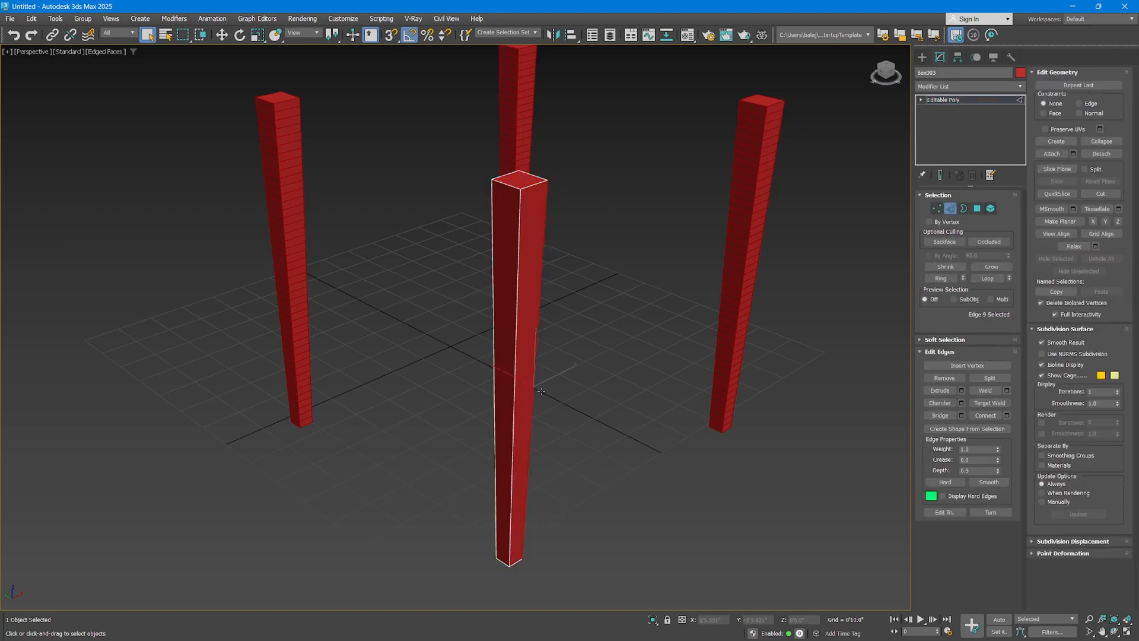
{"action": "left_click", "coordinate": [964, 208]}
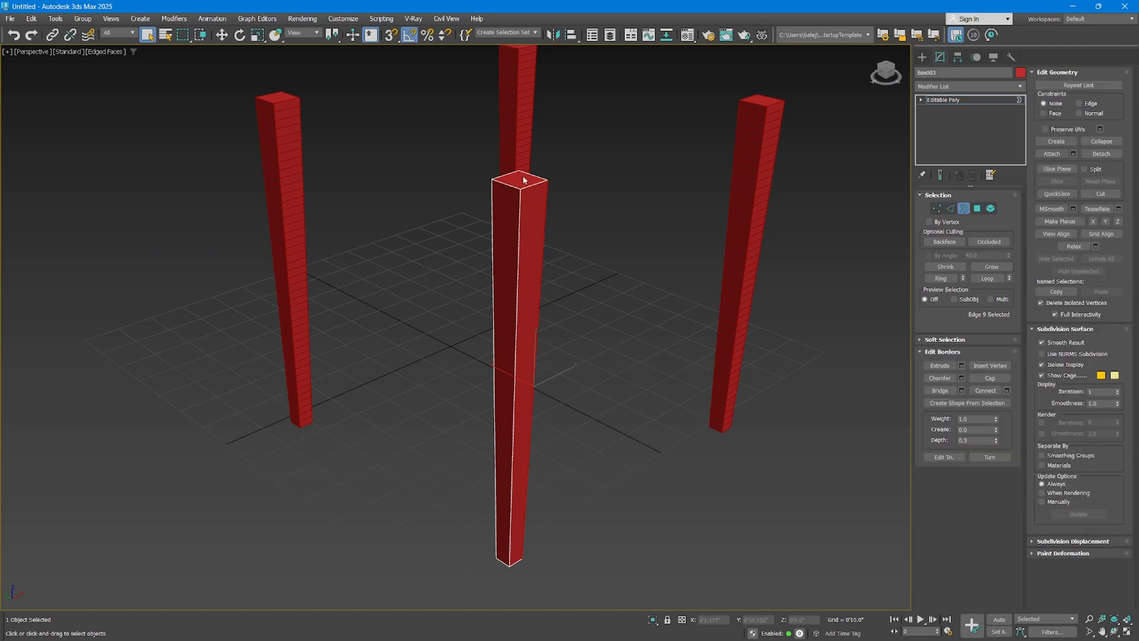
{"action": "left_click_drag", "start_coordinate": [590, 126], "coordinate": [386, 486]}
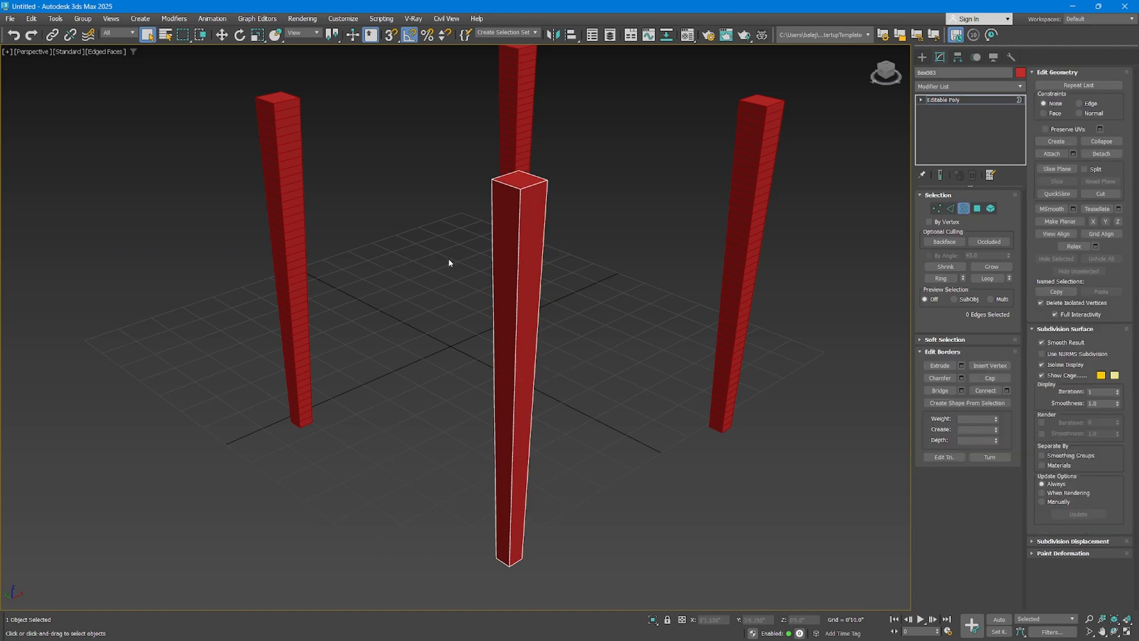
Explore the Polygon and Element levels by selecting side faces and the whole element of the front column, and return to object level.
{"action": "key", "text": "4"}
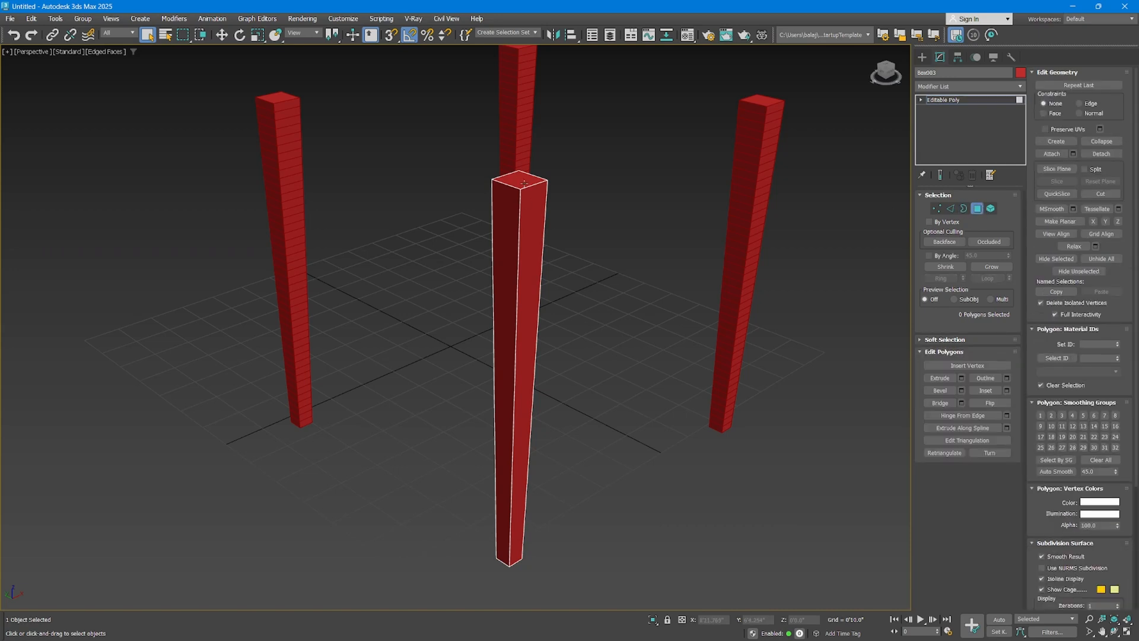
{"action": "left_click", "coordinate": [527, 216]}
{"action": "left_click", "coordinate": [505, 217]}
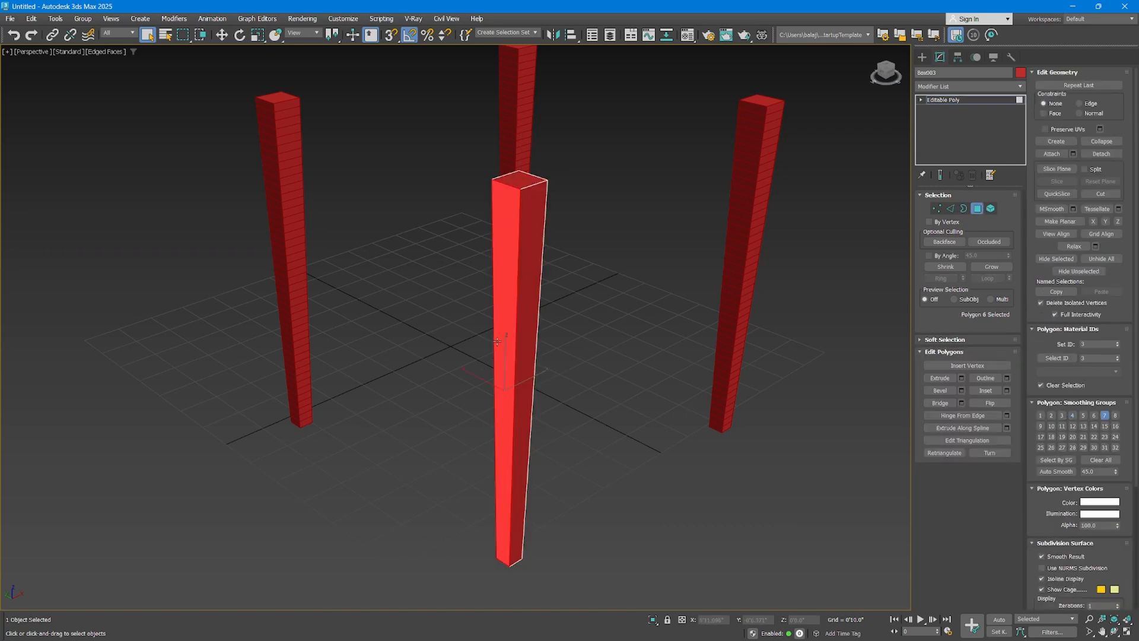
{"action": "left_click", "coordinate": [540, 252]}
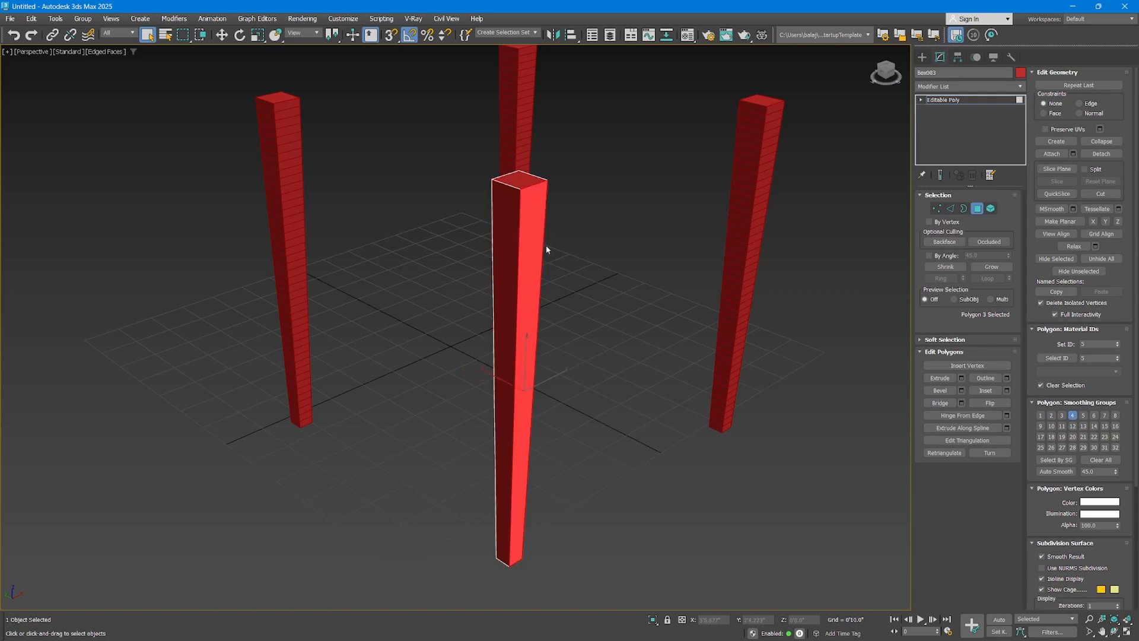
{"action": "left_click", "coordinate": [991, 209]}
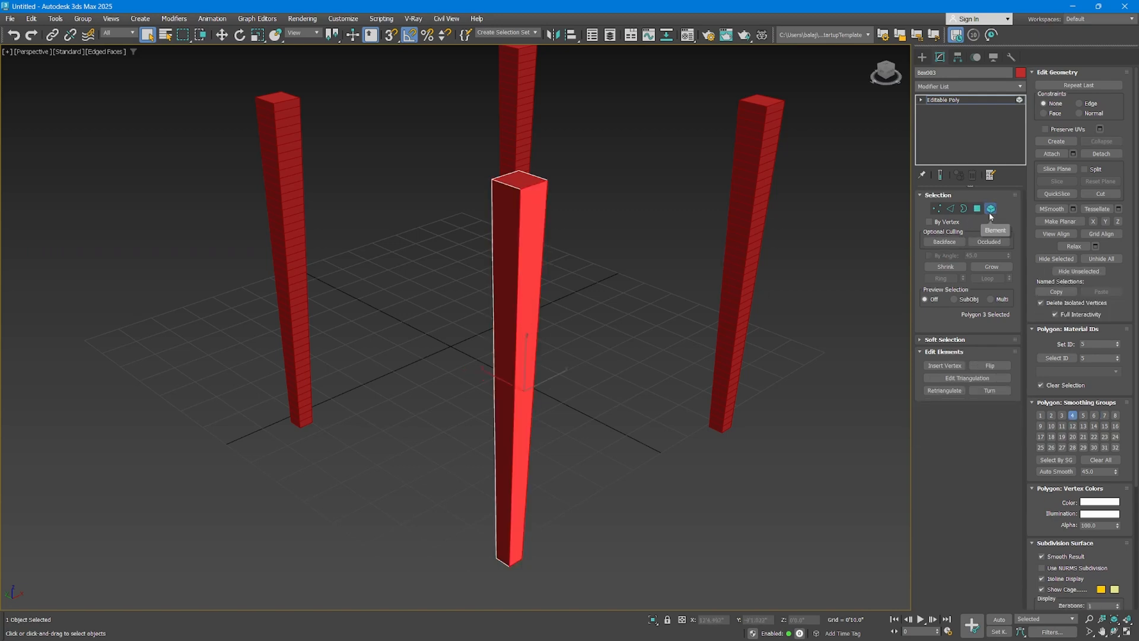
{"action": "left_click", "coordinate": [536, 224]}
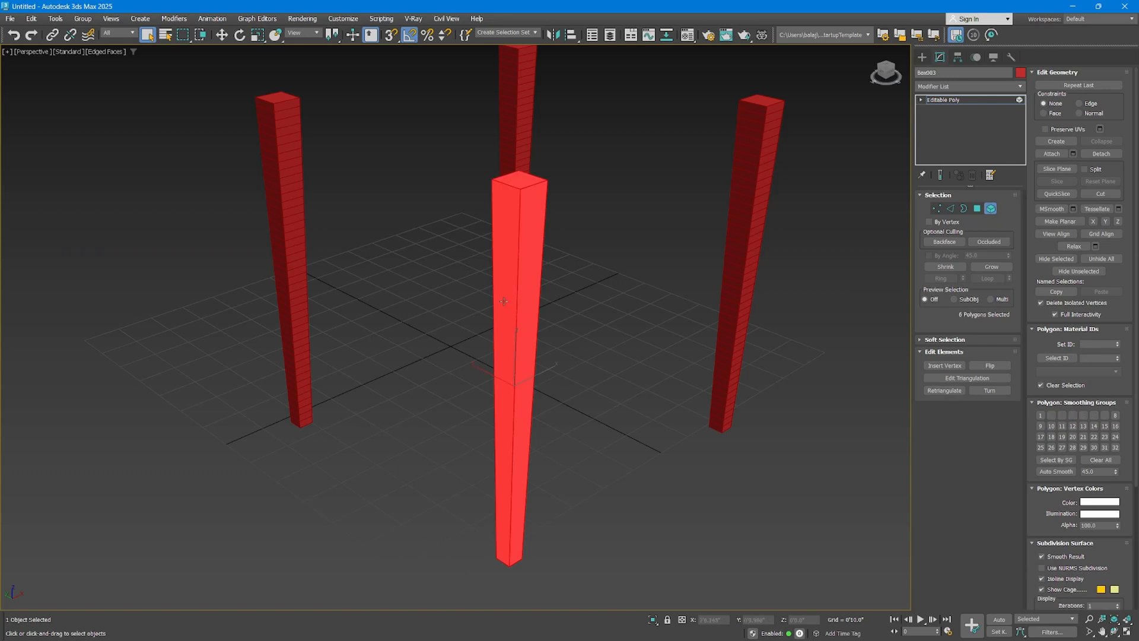
{"action": "left_click", "coordinate": [977, 209]}
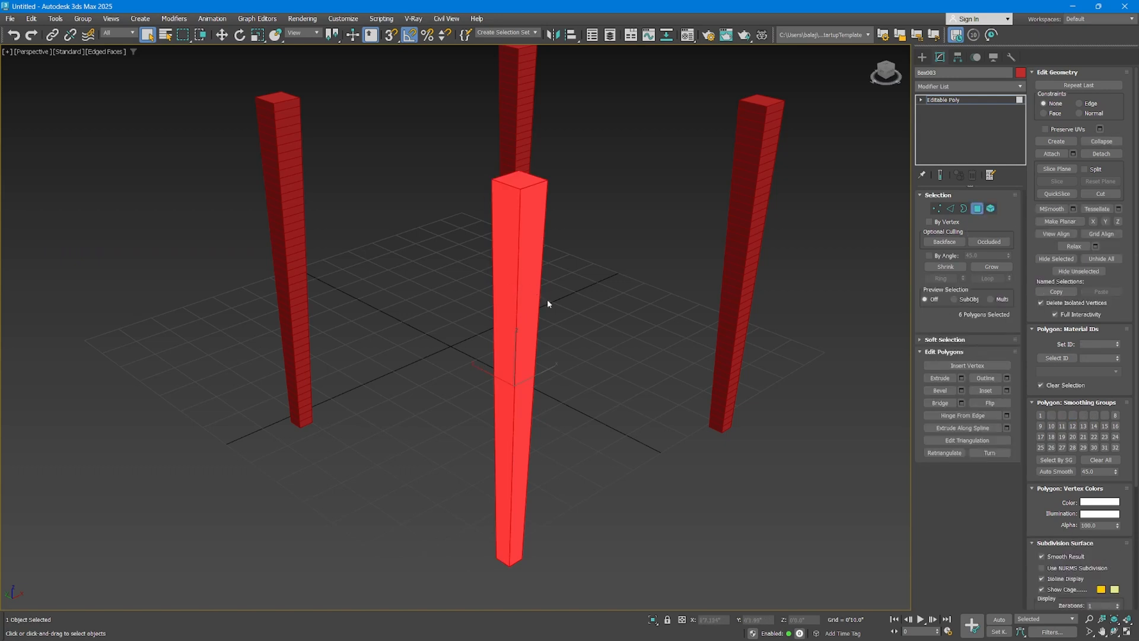
{"action": "left_click", "coordinate": [530, 319]}
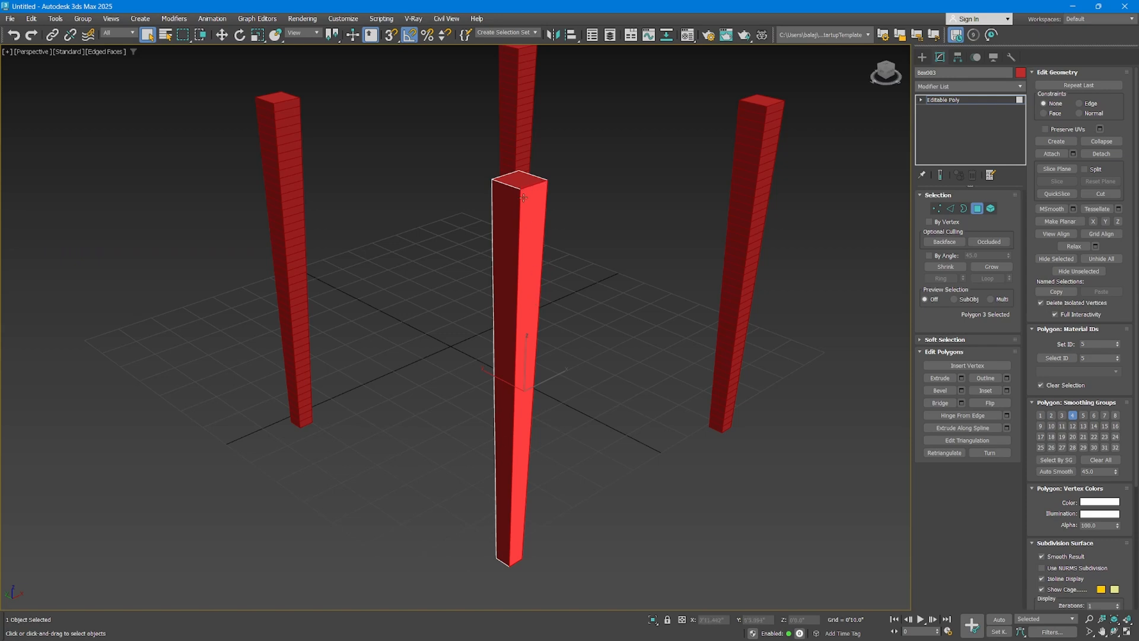
{"action": "left_click", "coordinate": [939, 101]}
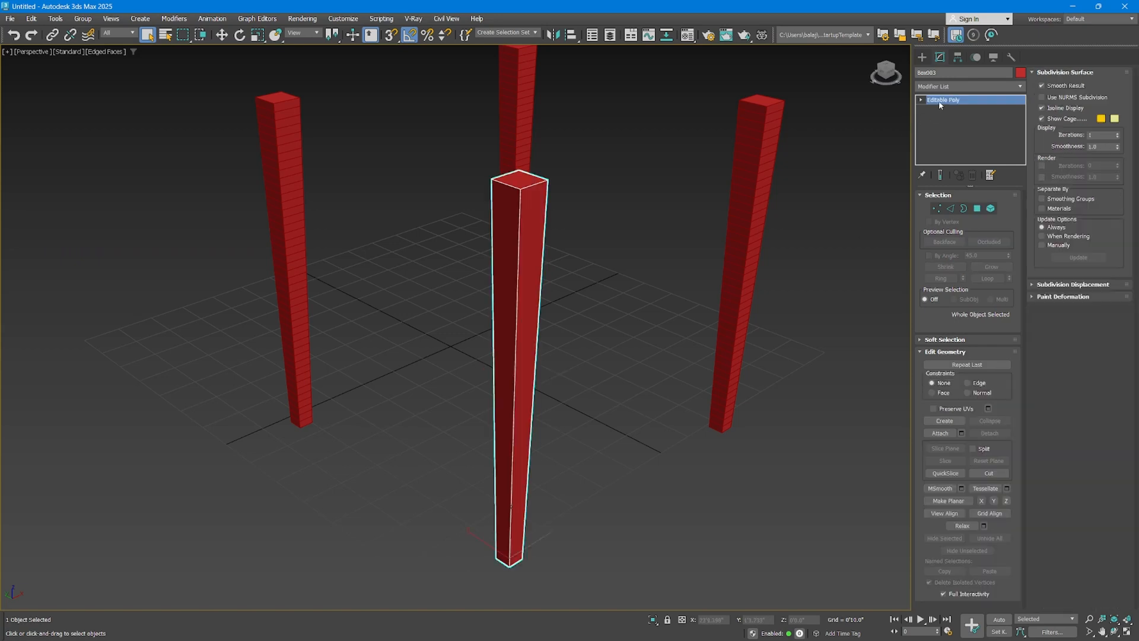
Deselect everything and enable Show Statistics in Active View in the viewport configuration.
{"action": "middle_click_drag", "start_coordinate": [550, 220], "coordinate": [565, 222]}
{"action": "left_click", "coordinate": [7, 61]}
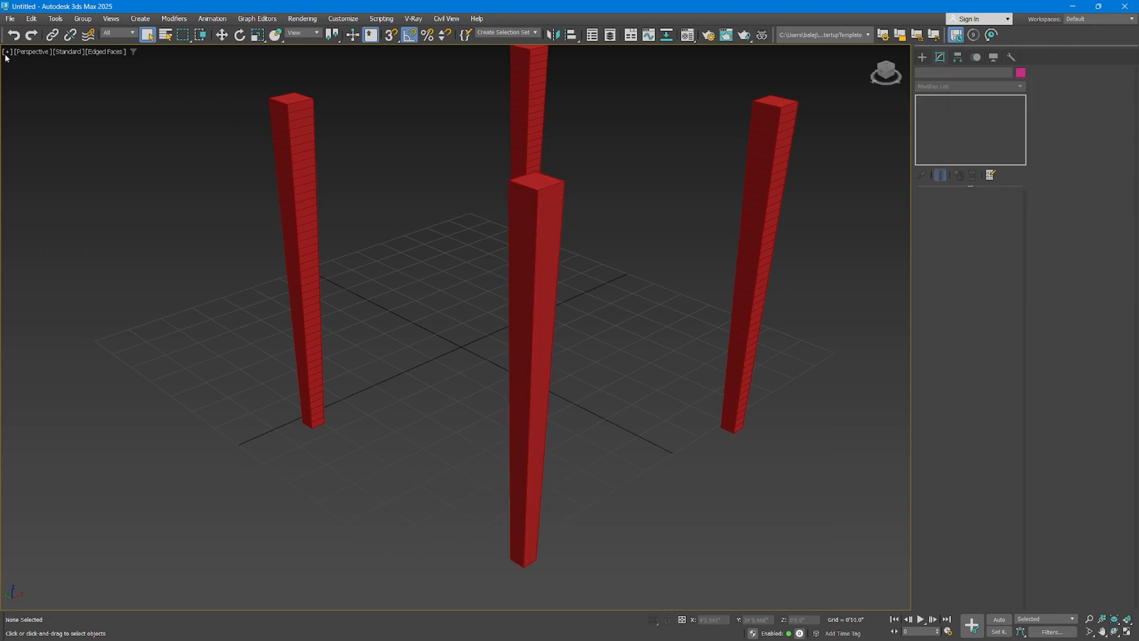
{"action": "left_click", "coordinate": [8, 53]}
{"action": "left_click", "coordinate": [38, 181]}
{"action": "left_click", "coordinate": [594, 194]}
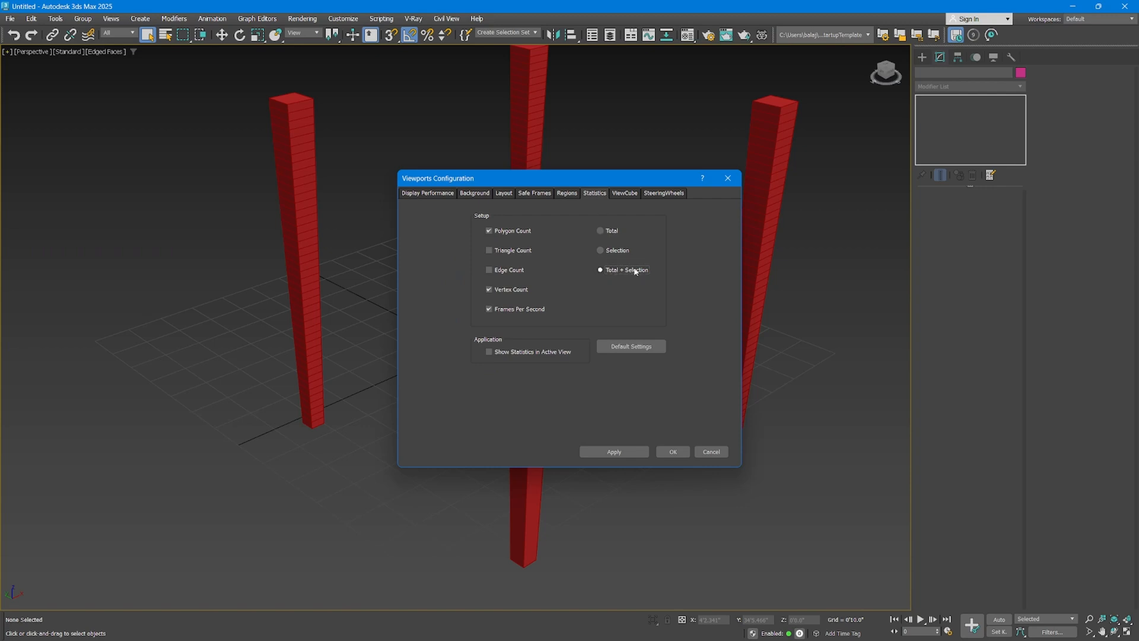
{"action": "left_click", "coordinate": [522, 354]}
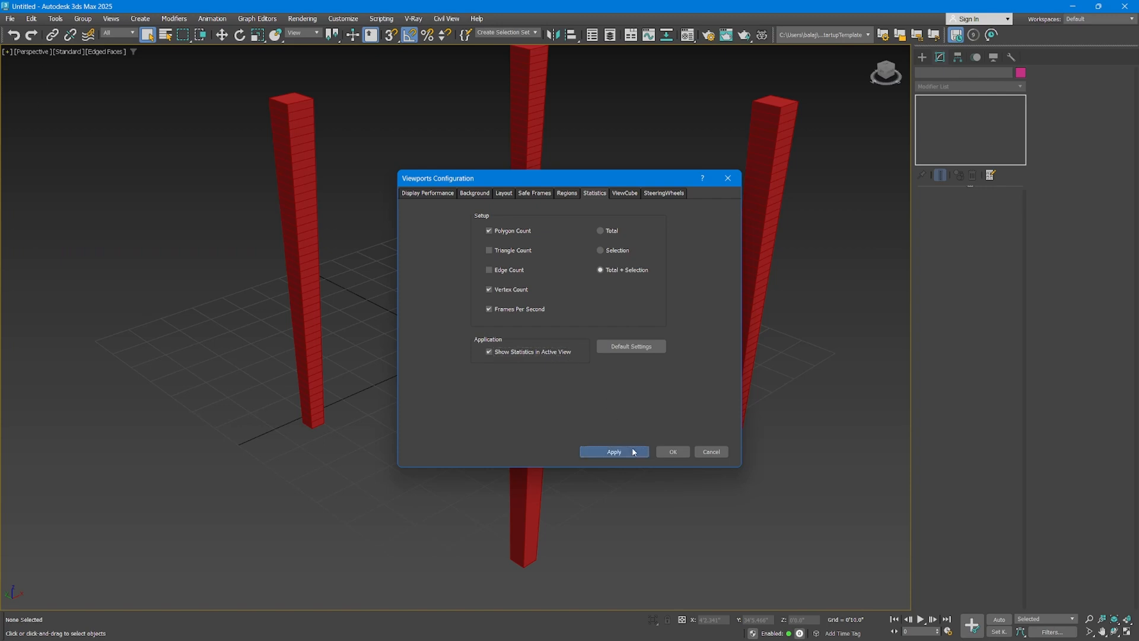
{"action": "left_click", "coordinate": [591, 451]}
{"action": "left_click", "coordinate": [672, 452]}
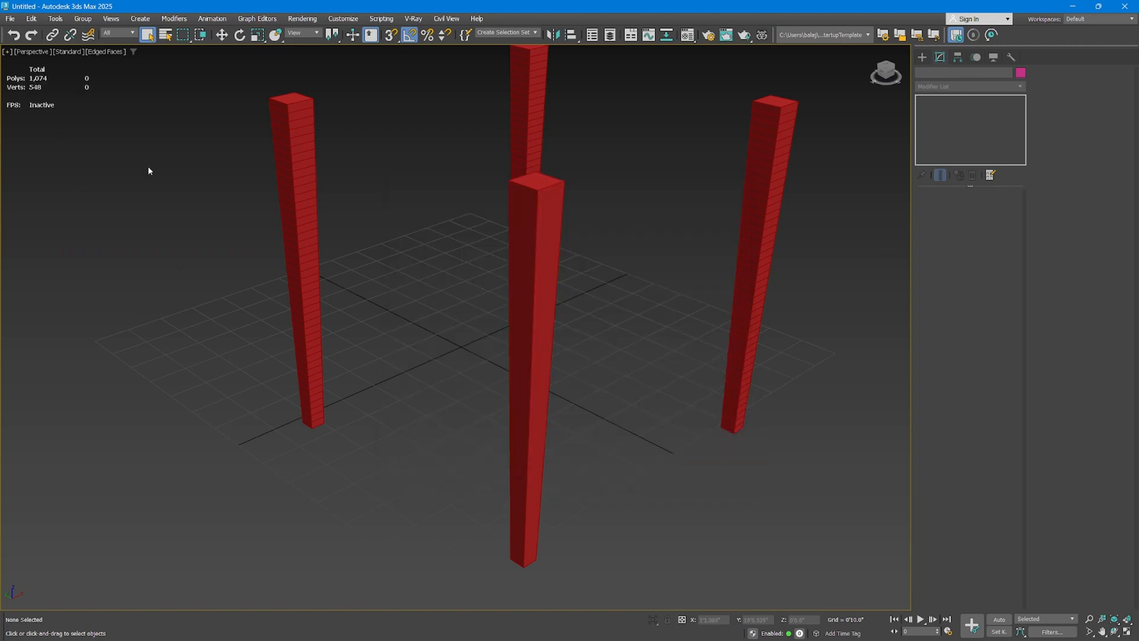
Compare the polygon and vertex counts of the front Editable Poly column and the original segmented column.
{"action": "left_click", "coordinate": [525, 291]}
{"action": "middle_click_drag", "start_coordinate": [528, 289], "coordinate": [570, 315]}
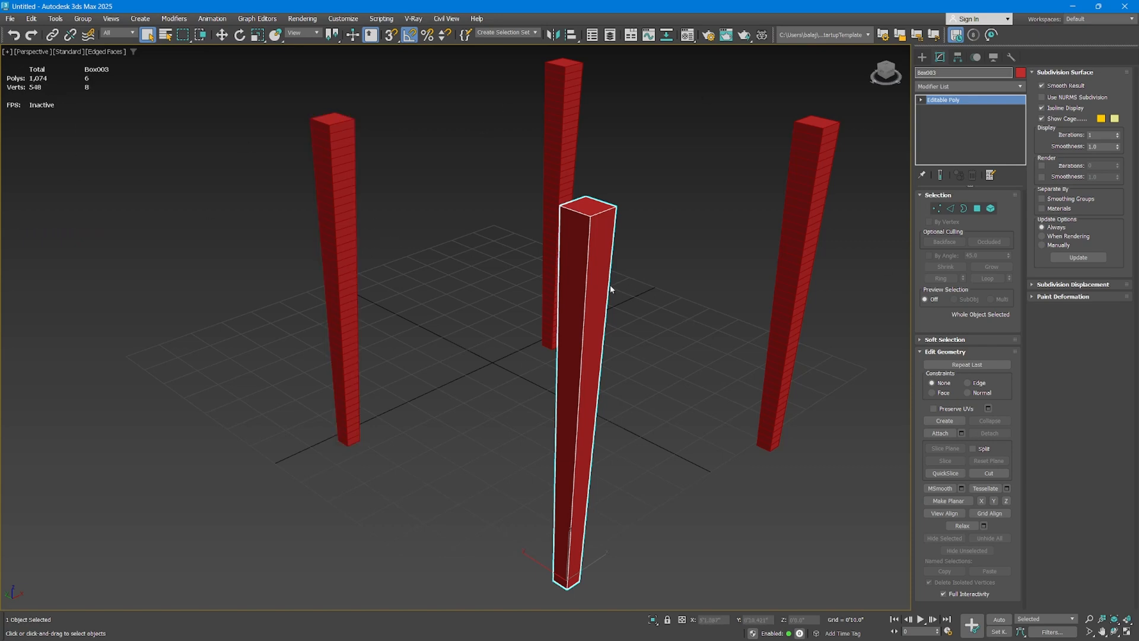
{"action": "left_click", "coordinate": [335, 198]}
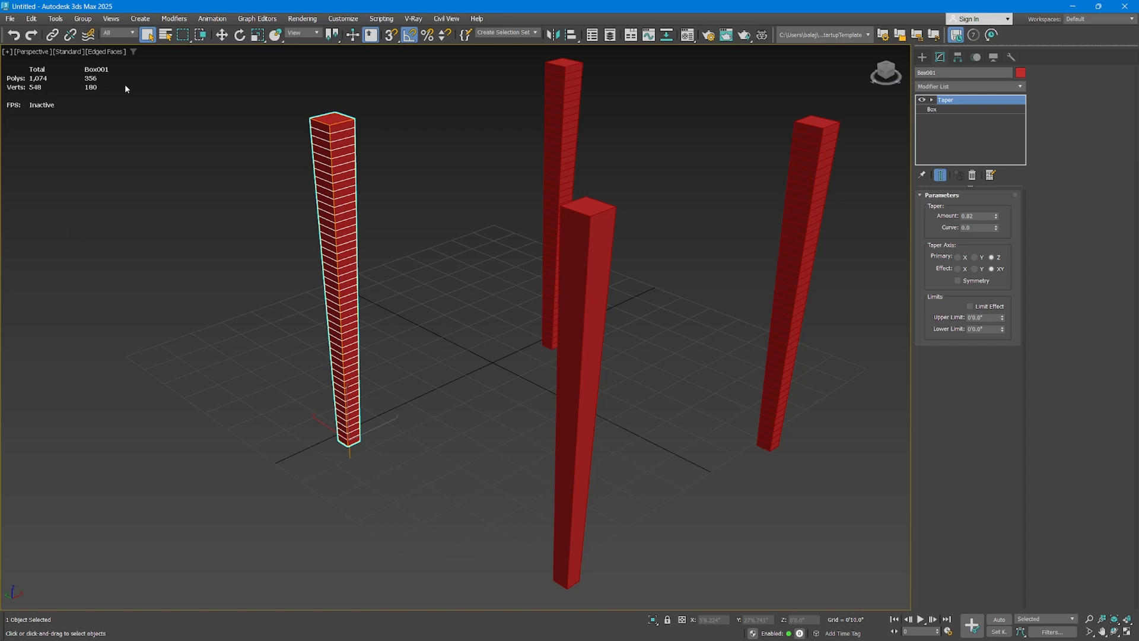
{"action": "middle_click_drag", "start_coordinate": [554, 332], "coordinate": [563, 328], "text": "alt"}
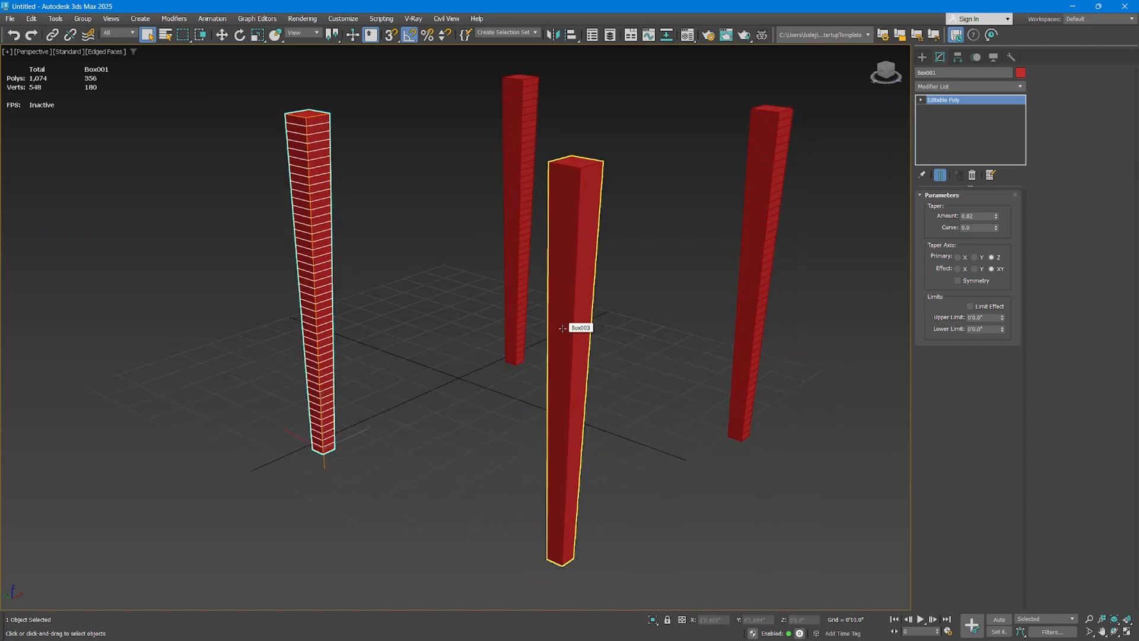
{"action": "left_click", "coordinate": [563, 328]}
Lower the height segments of the left segmented column at its base Box level.
{"action": "left_click", "coordinate": [308, 147]}
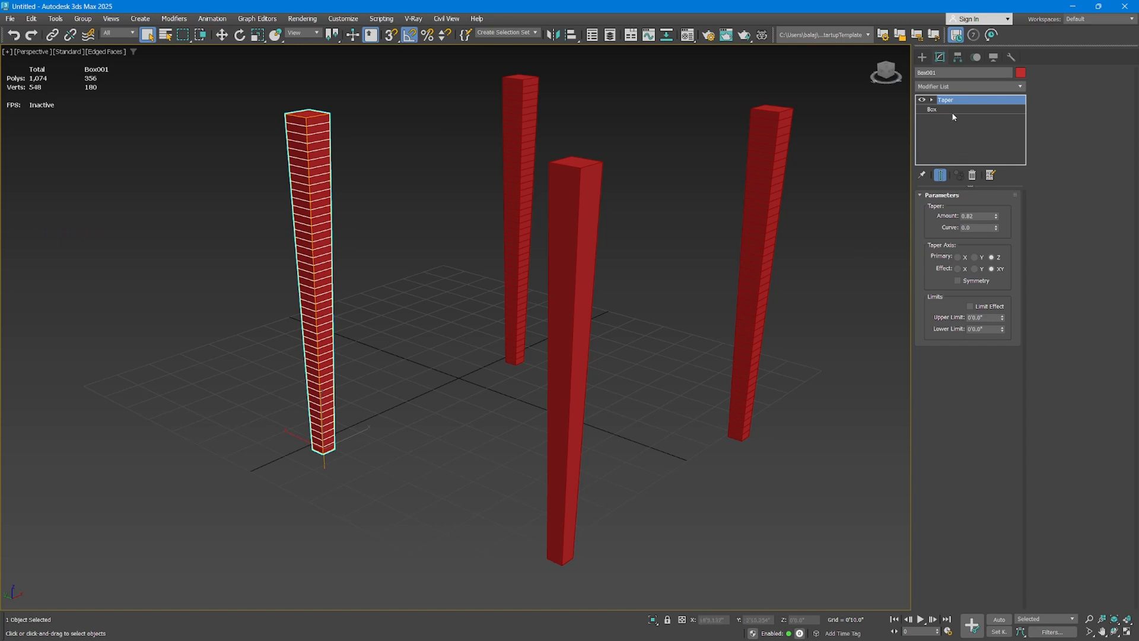
{"action": "left_click", "coordinate": [932, 110]}
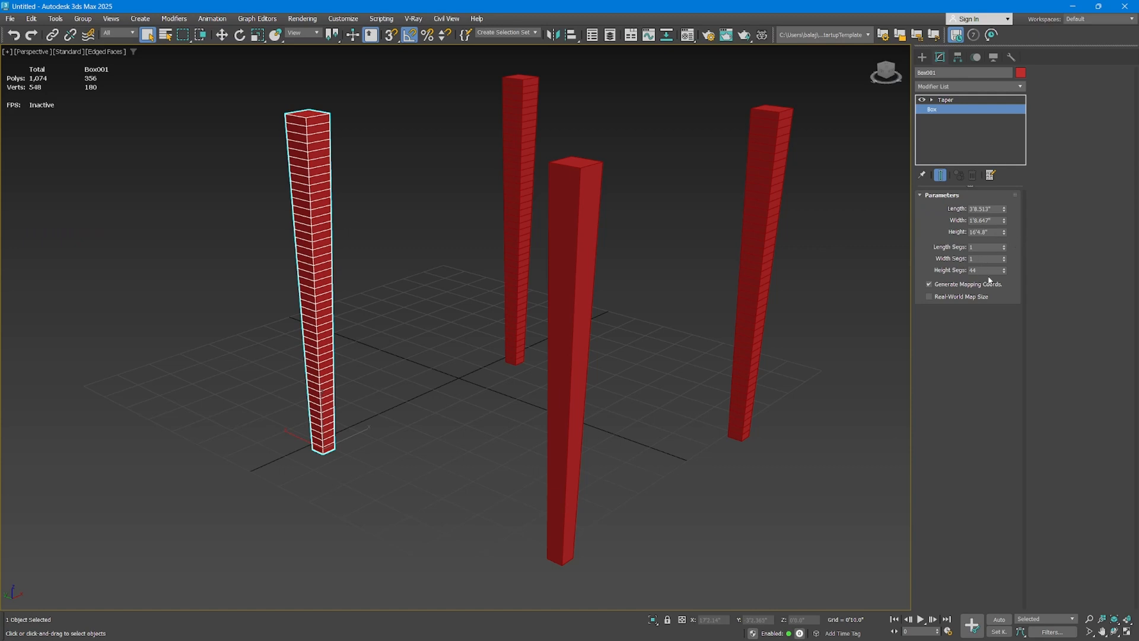
{"action": "left_click_drag", "start_coordinate": [1003, 272], "coordinate": [1002, 368]}
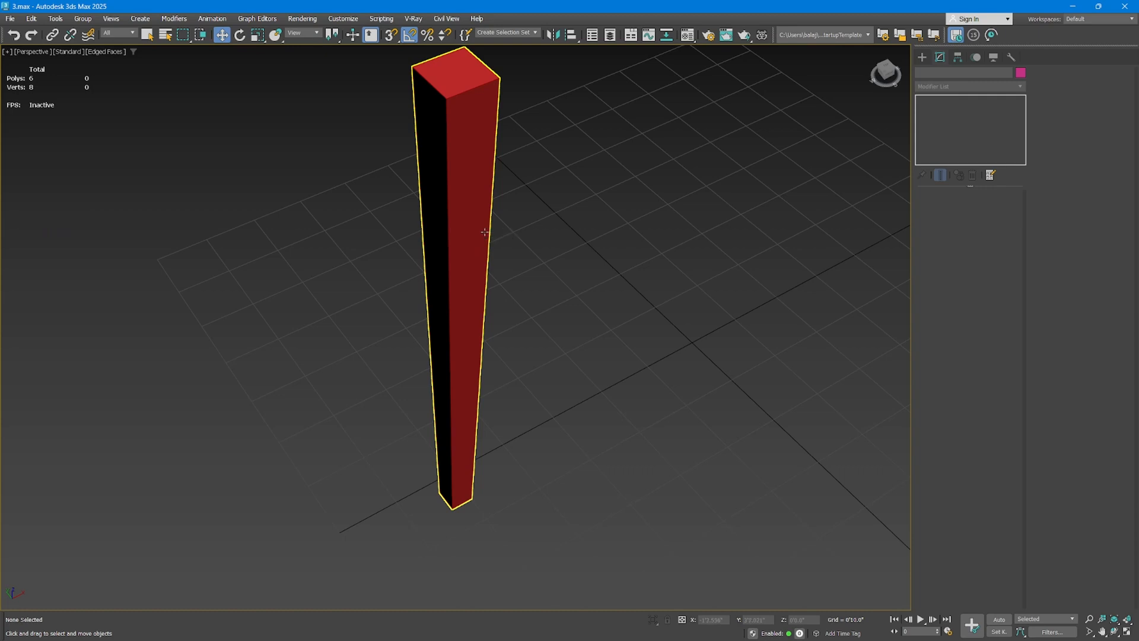
Start a new empty scene.
{"action": "left_click", "coordinate": [10, 18]}
{"action": "left_click", "coordinate": [24, 49]}
{"action": "left_click", "coordinate": [570, 343]}
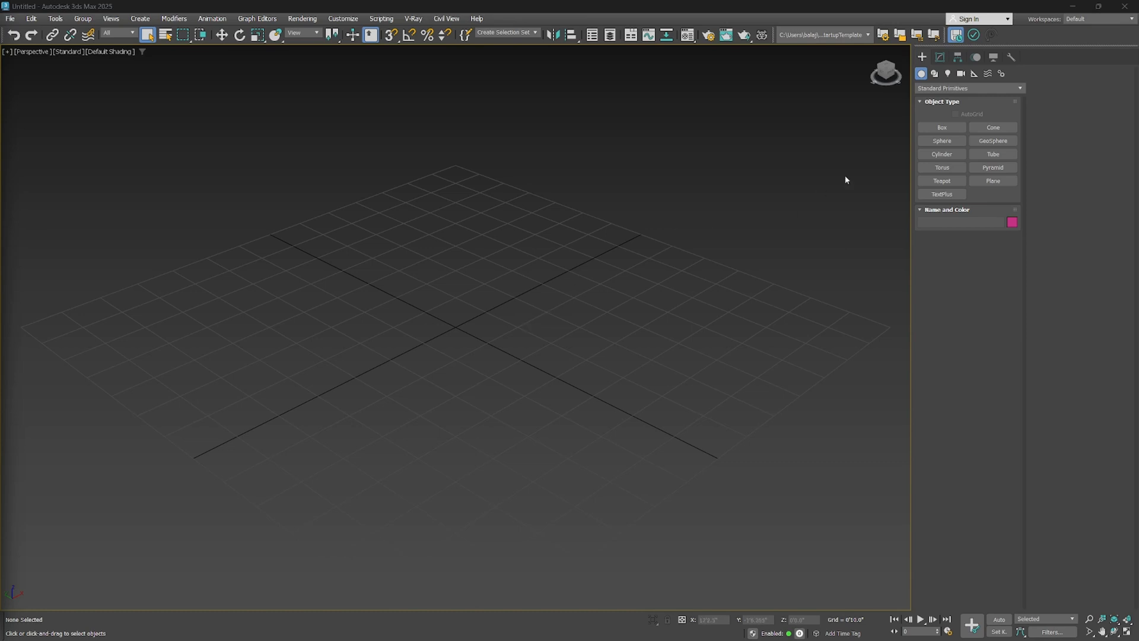
Create a box near the grid centre, about 2'5" long, 3'3" wide and 4'9" high, and end box creation.
{"action": "left_click", "coordinate": [942, 127]}
{"action": "left_click_drag", "start_coordinate": [454, 280], "coordinate": [420, 389]}
{"action": "scroll", "coordinate": [519, 238], "scroll_direction": "down", "scroll_amount": 2}
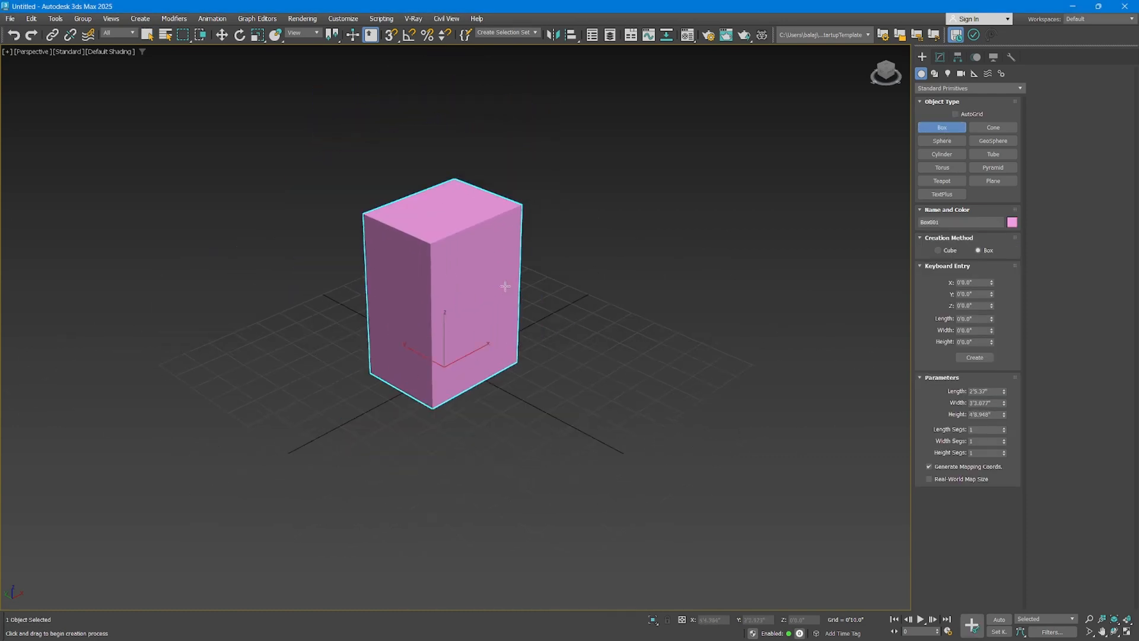
{"action": "right_click", "coordinate": [482, 265]}
{"action": "right_click", "coordinate": [476, 244]}
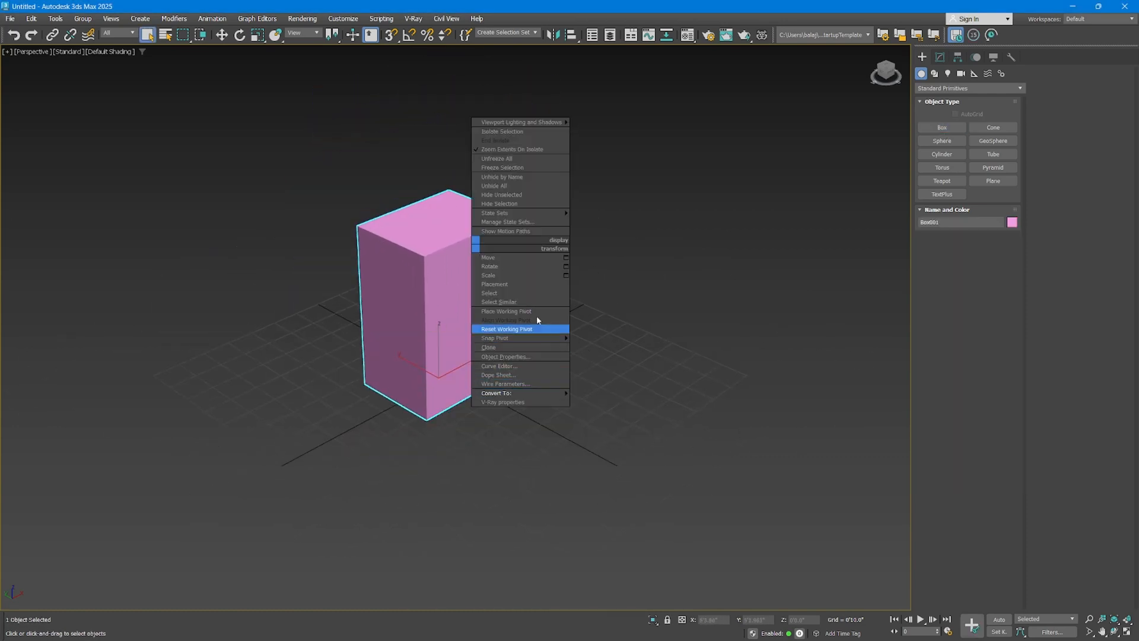
Show edged faces and set the box's segments to 11 in length, 8 in width and 22 in height.
{"action": "left_click", "coordinate": [940, 57]}
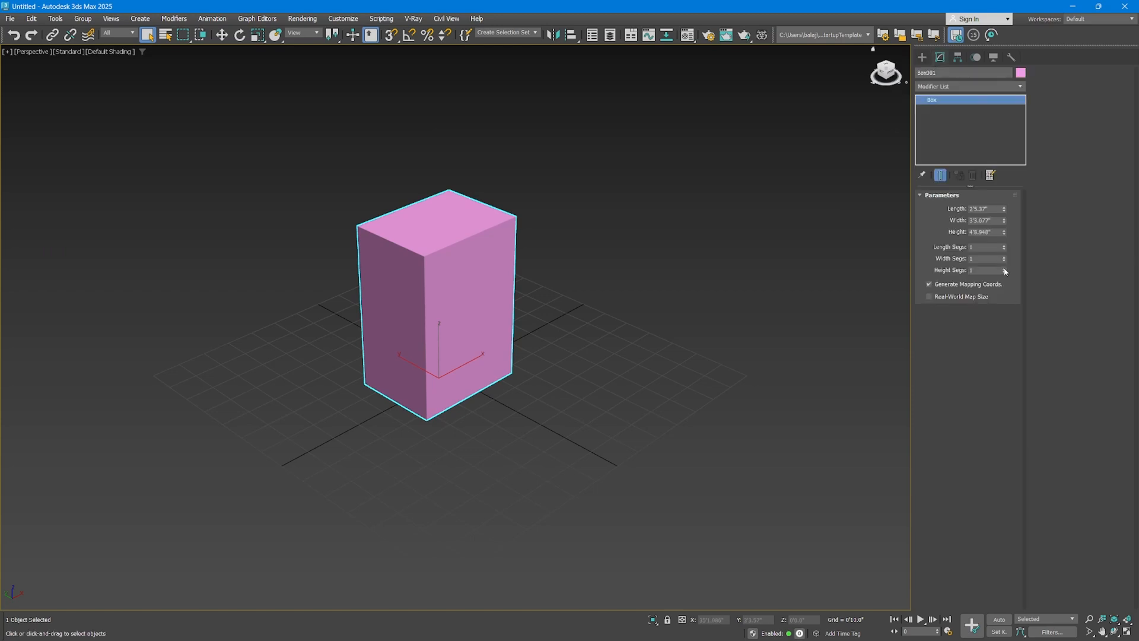
{"action": "left_click_drag", "start_coordinate": [1005, 272], "coordinate": [1005, 249]}
{"action": "middle_click_drag", "start_coordinate": [522, 312], "coordinate": [520, 328]}
{"action": "key", "text": "F4"}
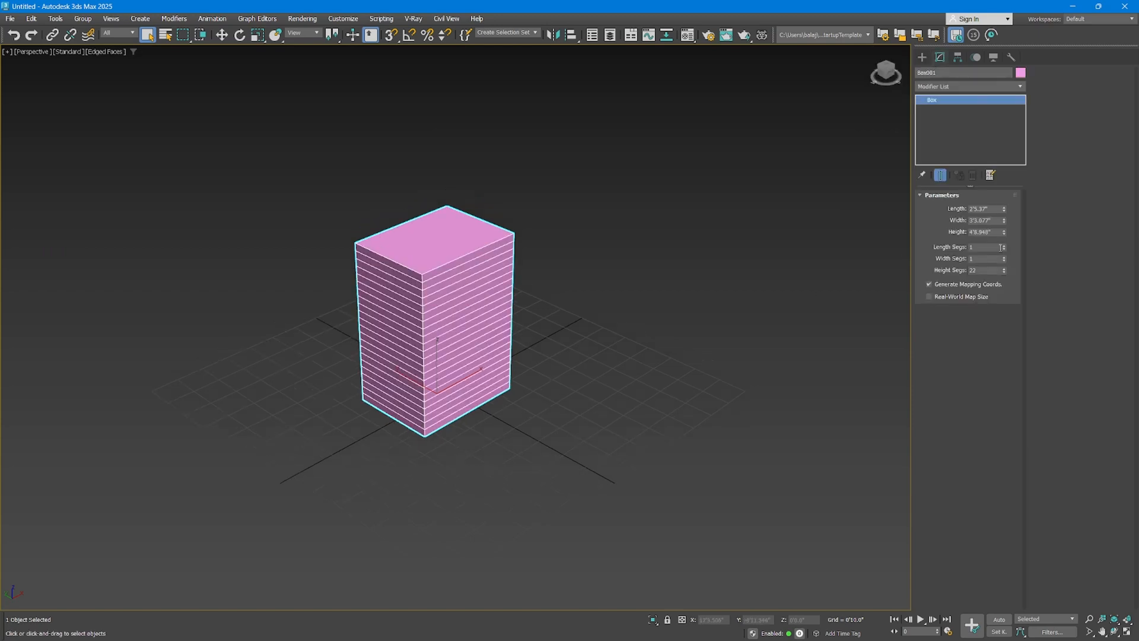
{"action": "left_click_drag", "start_coordinate": [1005, 260], "coordinate": [1005, 241]}
Convert the segmented box to an Editable Poly and enter its Polygon level.
{"action": "right_click", "coordinate": [475, 304]}
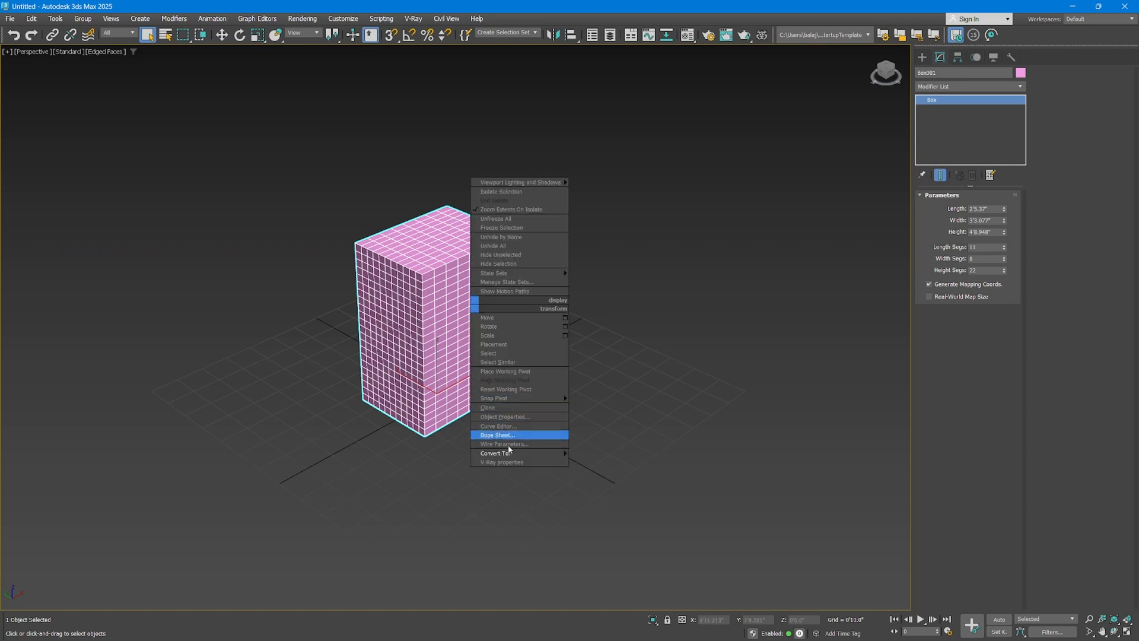
{"action": "mouse_move", "coordinate": [508, 453]}
{"action": "left_click", "coordinate": [430, 465]}
{"action": "scroll", "coordinate": [469, 325], "scroll_direction": "up", "scroll_amount": 3}
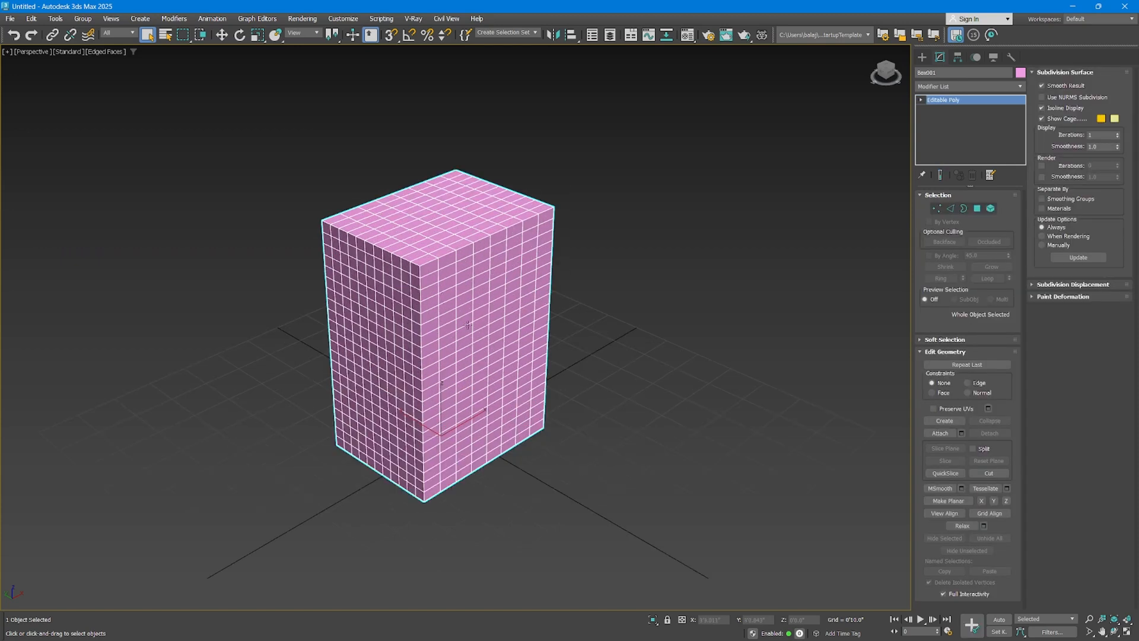
{"action": "scroll", "coordinate": [468, 325], "scroll_direction": "up", "scroll_amount": 2}
{"action": "left_click", "coordinate": [977, 209]}
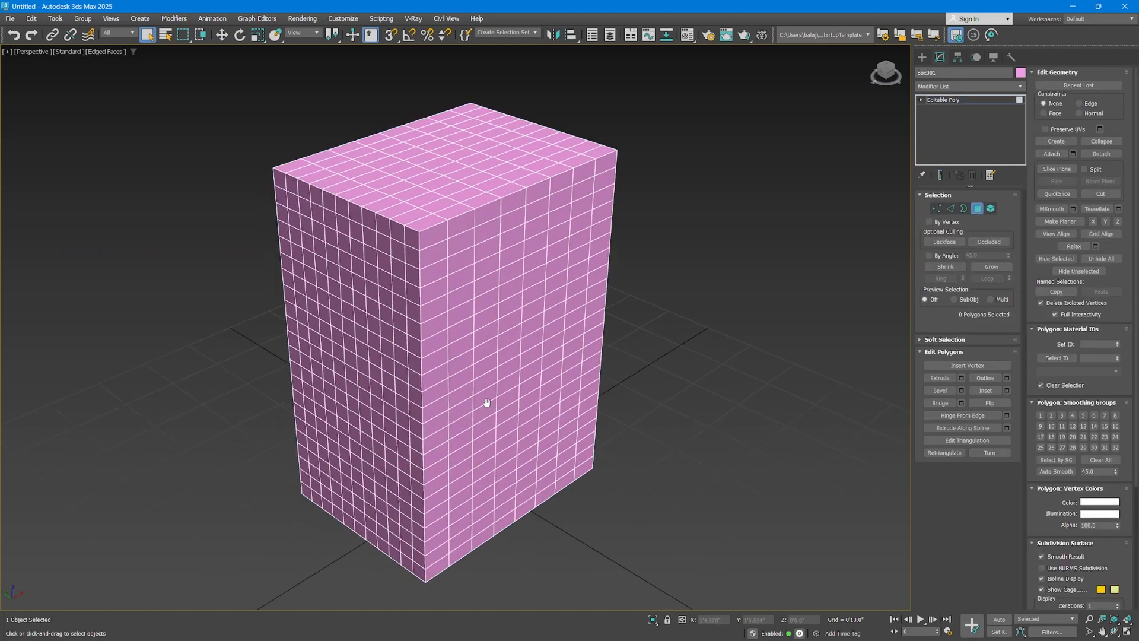
{"action": "middle_click_drag", "start_coordinate": [487, 403], "coordinate": [487, 401]}
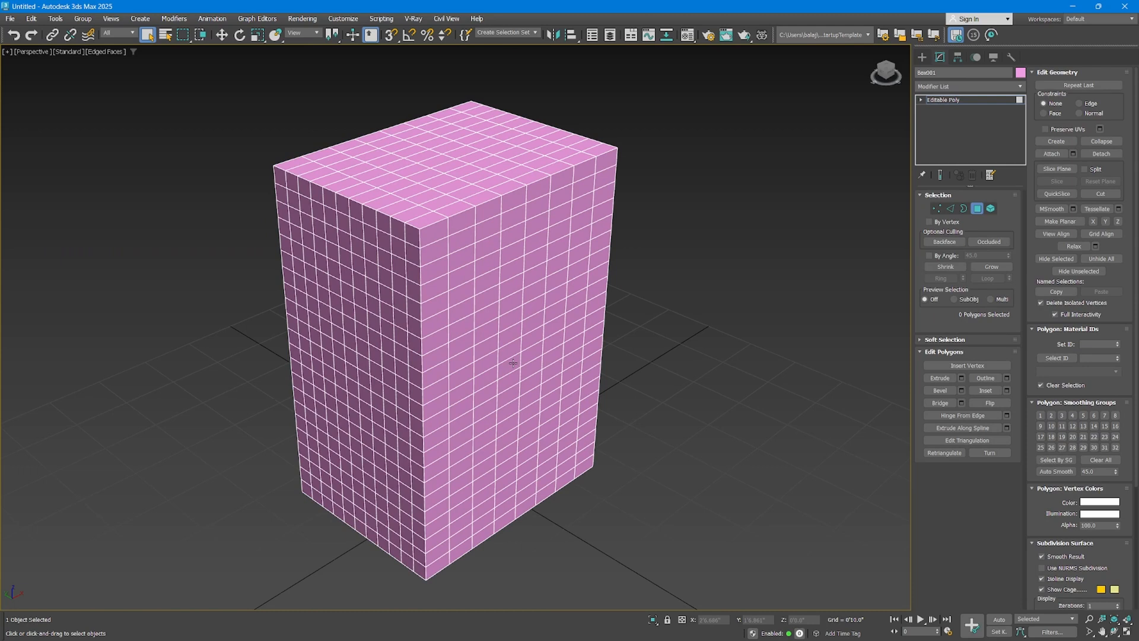
Select one polygon midway up the box's front face, and extend a fresh selection to four adjacent polygons in a row.
{"action": "left_click", "coordinate": [513, 363]}
{"action": "scroll", "coordinate": [513, 362], "scroll_direction": "up", "scroll_amount": 2}
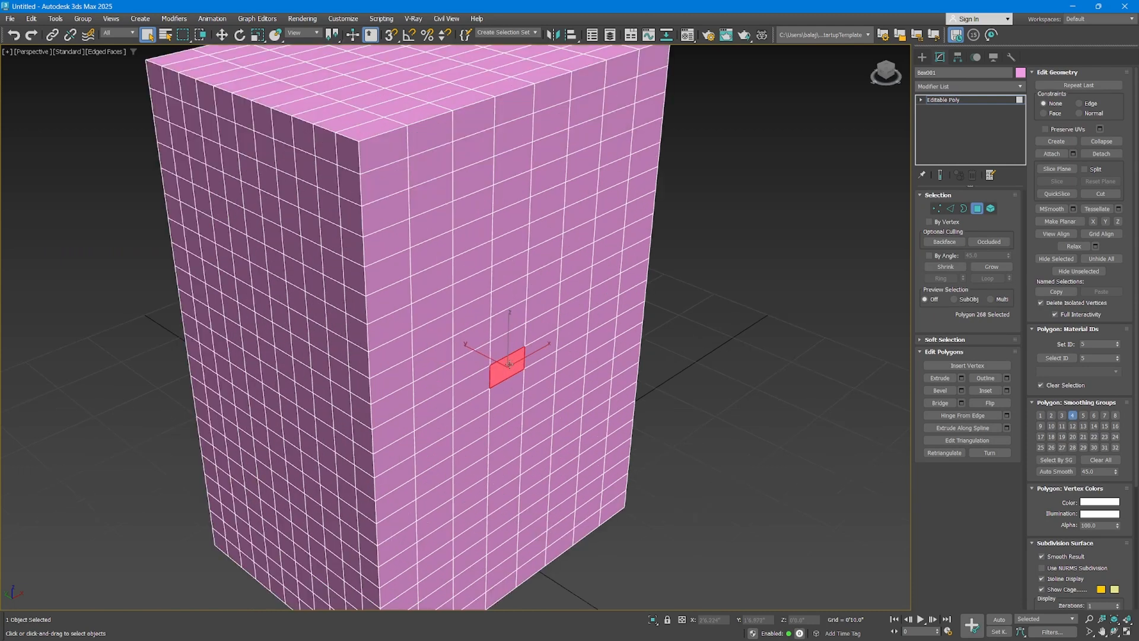
{"action": "middle_click_drag", "start_coordinate": [509, 363], "coordinate": [407, 380], "text": "alt"}
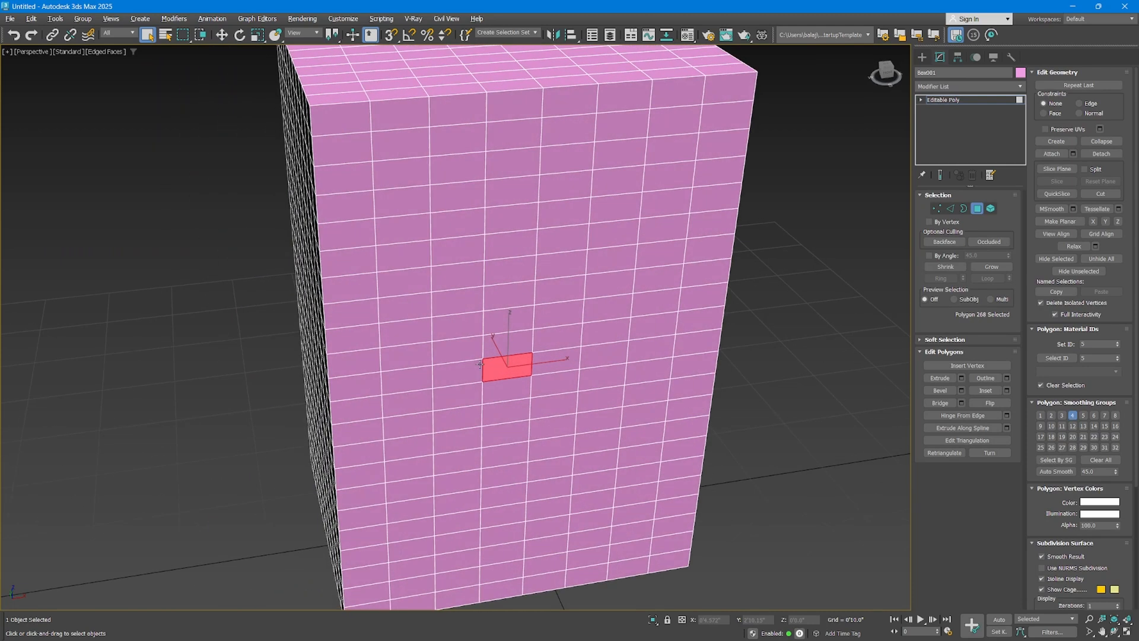
{"action": "left_click", "coordinate": [407, 380]}
{"action": "left_click", "coordinate": [458, 375], "text": "ctrl"}
{"action": "left_click", "coordinate": [507, 368], "text": "ctrl"}
{"action": "left_click", "coordinate": [552, 363], "text": "ctrl"}
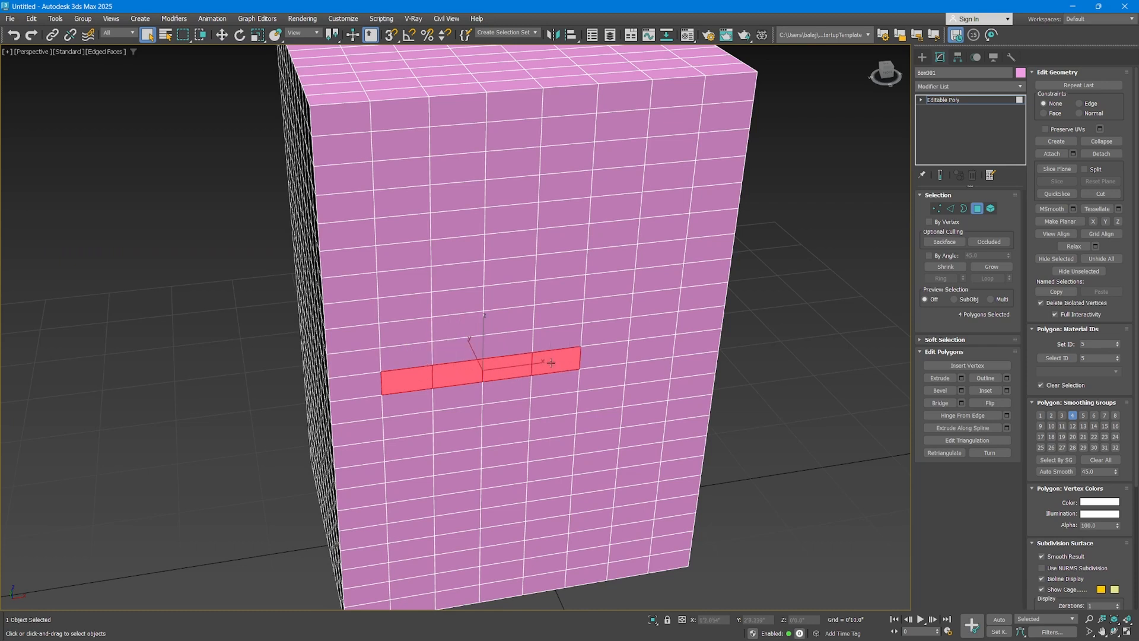
Select a horizontal row of six adjacent polygons midway up the front face.
{"action": "left_click", "coordinate": [418, 383]}
{"action": "left_click", "coordinate": [457, 375], "text": "ctrl"}
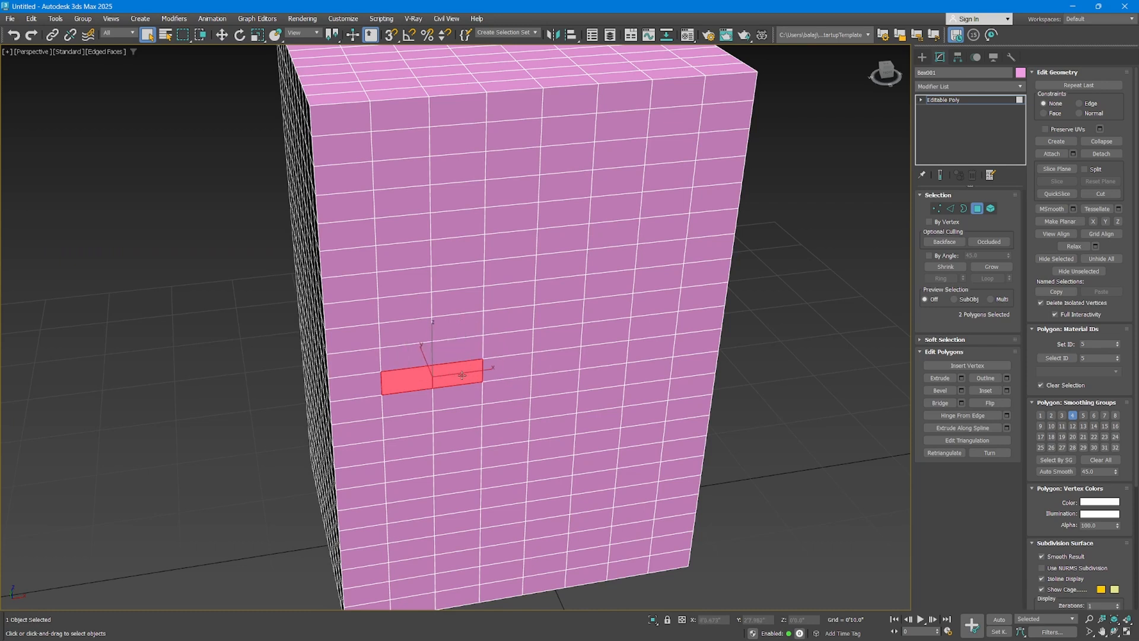
{"action": "left_click", "coordinate": [507, 367], "text": "ctrl"}
{"action": "left_click", "coordinate": [556, 360], "text": "ctrl"}
{"action": "left_click", "coordinate": [596, 357], "text": "ctrl"}
{"action": "left_click", "coordinate": [650, 349], "text": "ctrl"}
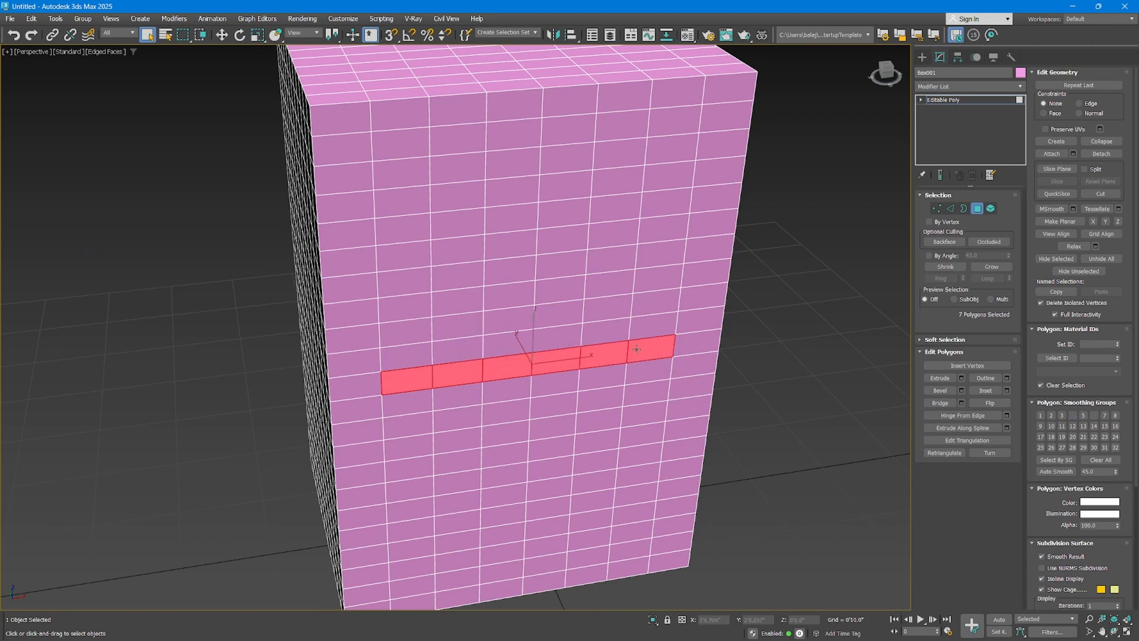
{"action": "scroll", "coordinate": [597, 363], "scroll_direction": "down", "scroll_amount": 3}
Add the six polygons directly above the selected row to the selection.
{"action": "middle_click_drag", "start_coordinate": [596, 363], "coordinate": [582, 355], "text": "alt"}
{"action": "left_click", "coordinate": [522, 343], "text": "ctrl"}
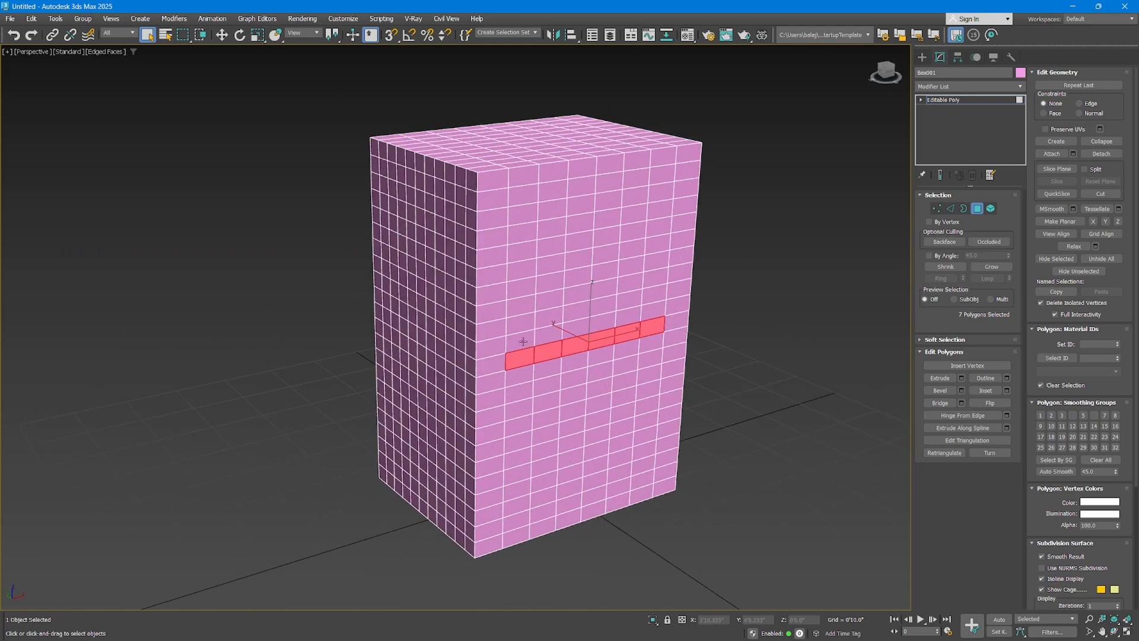
{"action": "left_click", "coordinate": [549, 335], "text": "ctrl"}
{"action": "left_click", "coordinate": [575, 328], "text": "ctrl"}
{"action": "left_click", "coordinate": [602, 321], "text": "ctrl"}
{"action": "left_click", "coordinate": [628, 315], "text": "ctrl"}
{"action": "left_click", "coordinate": [653, 310], "text": "ctrl"}
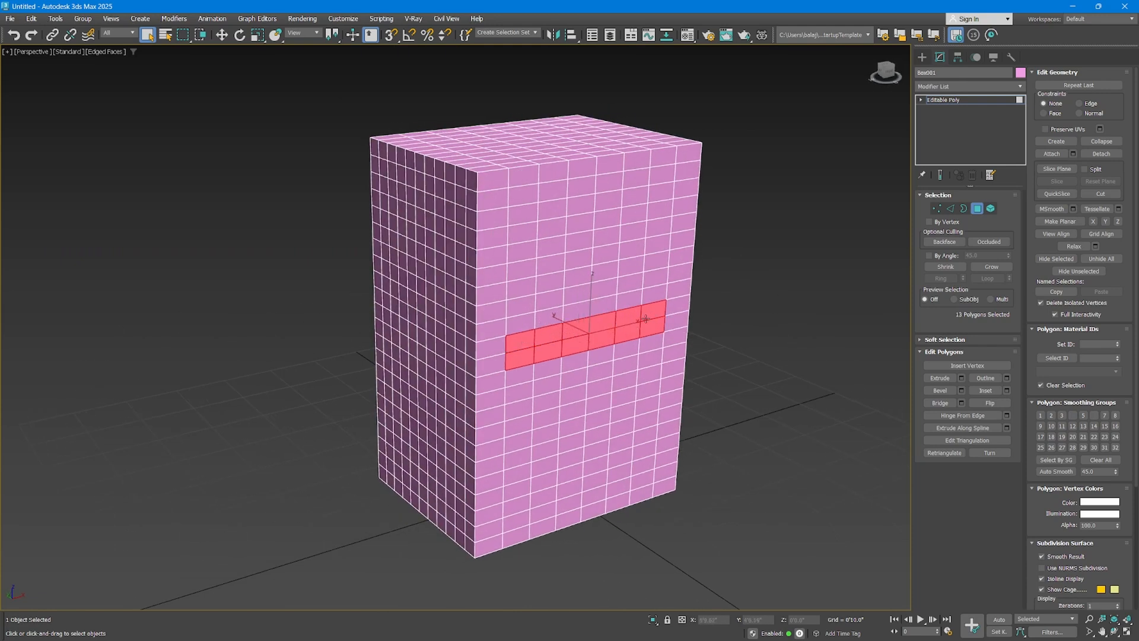
Add the six polygons directly below the selected rows to complete a three-row block.
{"action": "left_click", "coordinate": [520, 376], "text": "ctrl"}
{"action": "left_click", "coordinate": [548, 368], "text": "ctrl"}
{"action": "left_click", "coordinate": [574, 361], "text": "ctrl"}
{"action": "left_click", "coordinate": [601, 355], "text": "ctrl"}
{"action": "left_click", "coordinate": [627, 347], "text": "ctrl"}
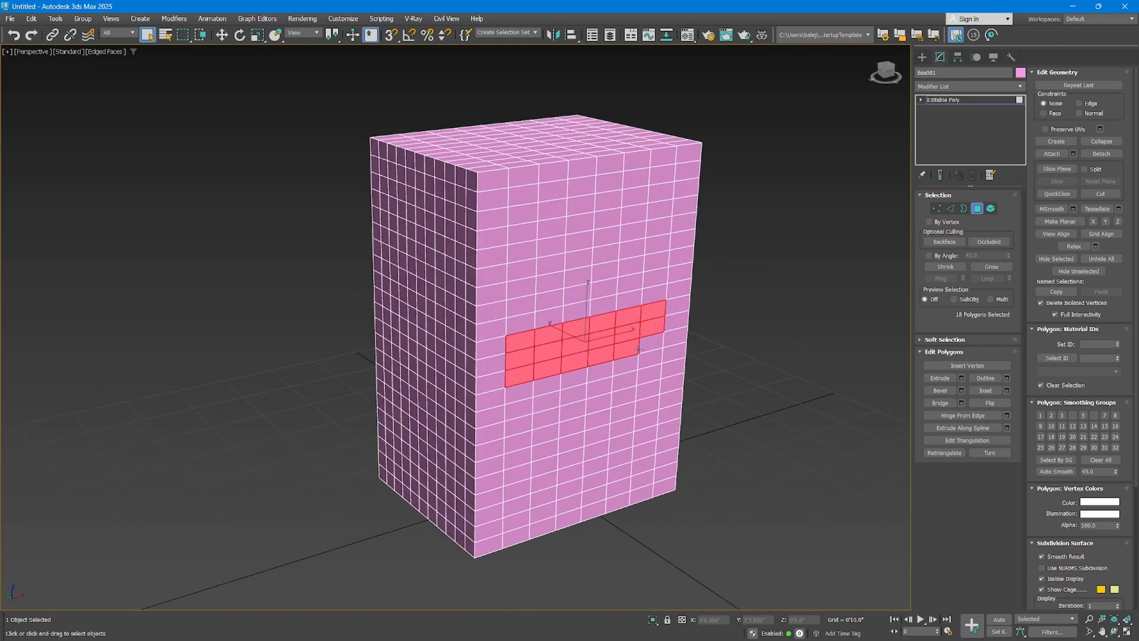
{"action": "left_click", "coordinate": [652, 341], "text": "ctrl"}
Deselect every other polygon in the three-row block to leave a checkerboard selection pattern.
{"action": "key", "text": "alt"}
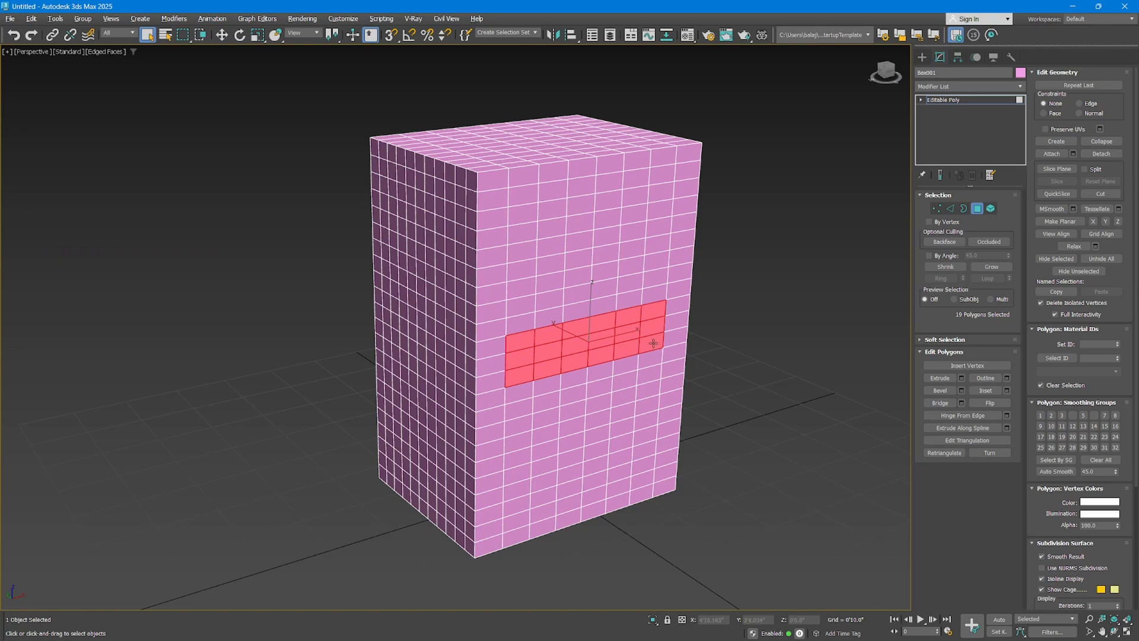
{"action": "left_click", "coordinate": [653, 343], "text": "alt"}
{"action": "left_click", "coordinate": [652, 309], "text": "alt"}
{"action": "left_click", "coordinate": [598, 319], "text": "alt"}
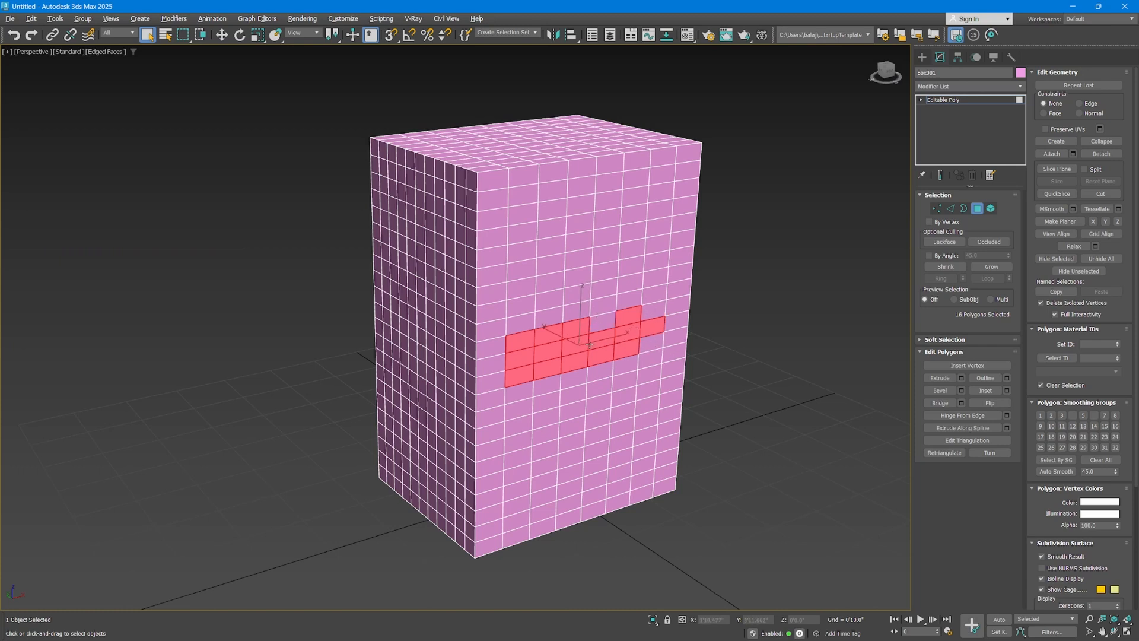
{"action": "left_click", "coordinate": [602, 356], "text": "alt"}
{"action": "left_click", "coordinate": [547, 370], "text": "alt"}
{"action": "left_click", "coordinate": [549, 333], "text": "alt"}
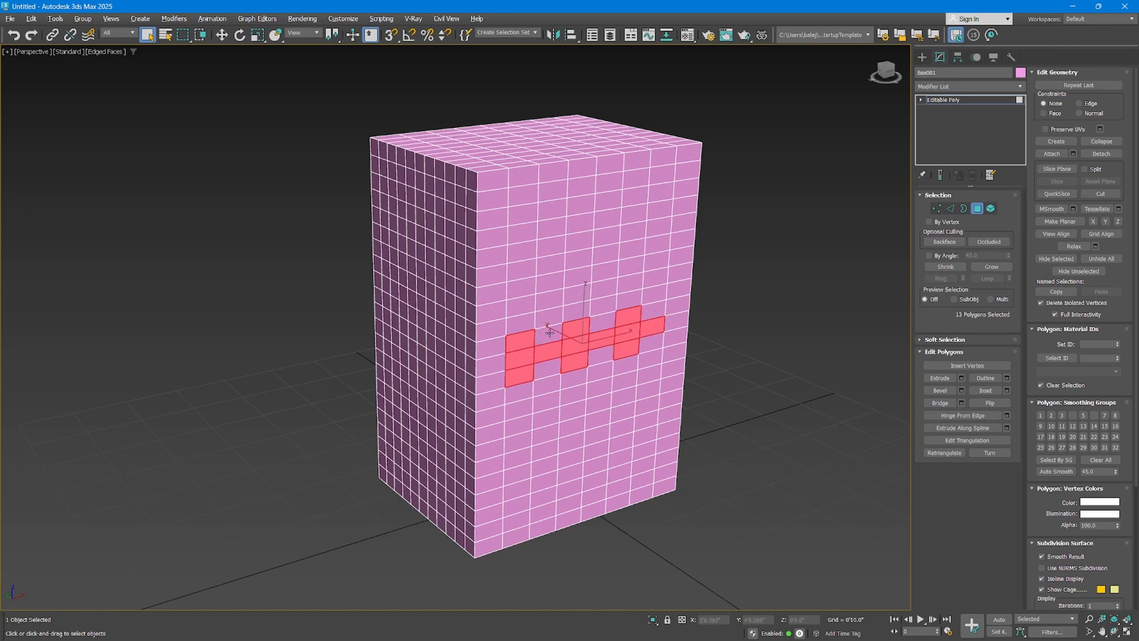
{"action": "left_click", "coordinate": [520, 357], "text": "alt"}
{"action": "left_click", "coordinate": [582, 345], "text": "alt"}
{"action": "left_click", "coordinate": [622, 340], "text": "alt"}
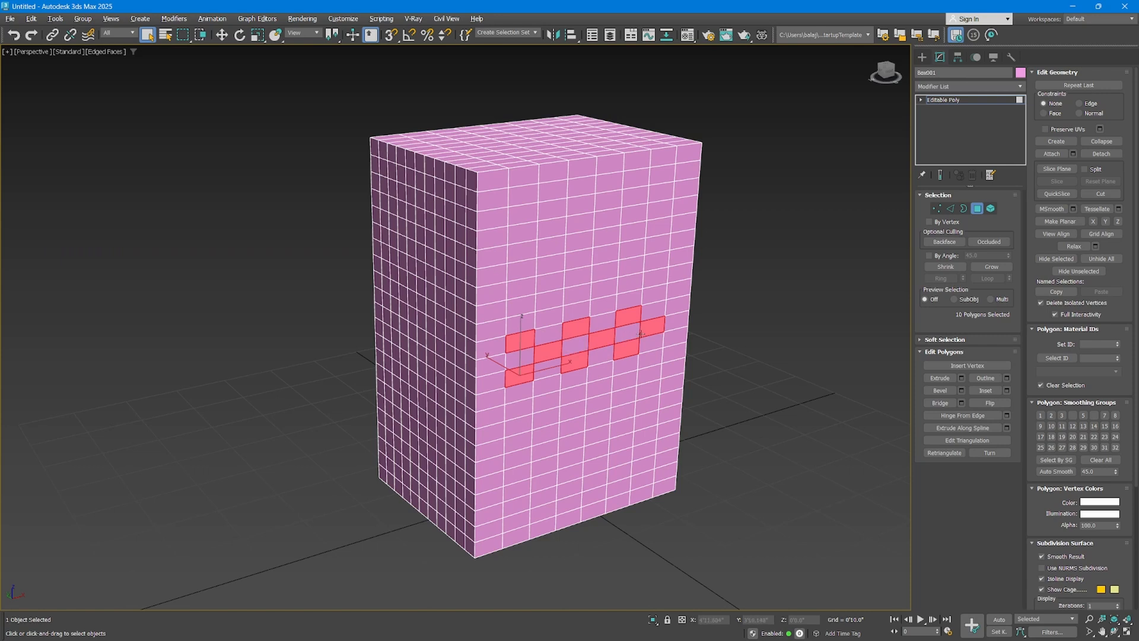
Extrude the checkerboard selection outward from the front face into long bars.
{"action": "middle_click_drag", "start_coordinate": [621, 339], "coordinate": [624, 381], "text": "alt"}
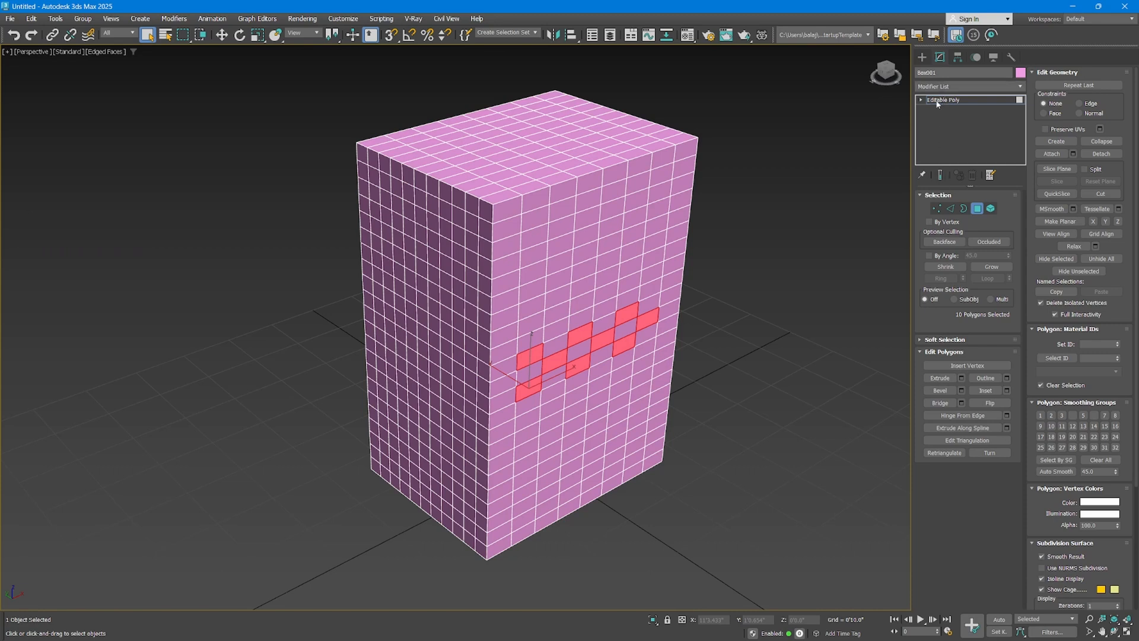
{"action": "left_click", "coordinate": [940, 379]}
{"action": "left_click_drag", "start_coordinate": [656, 310], "coordinate": [665, 218]}
Extrude single polygons outward, three scattered on the front face and five on the adjoining side face.
{"action": "left_click", "coordinate": [563, 189]}
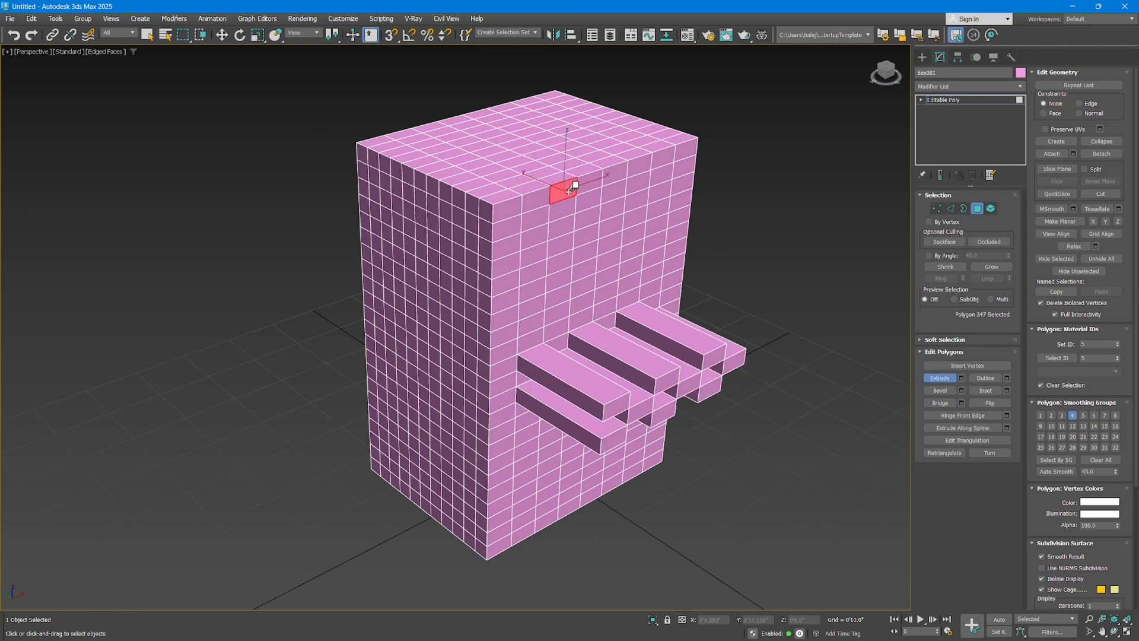
{"action": "left_click_drag", "start_coordinate": [568, 191], "coordinate": [563, 143]}
{"action": "left_click_drag", "start_coordinate": [486, 286], "coordinate": [486, 253]}
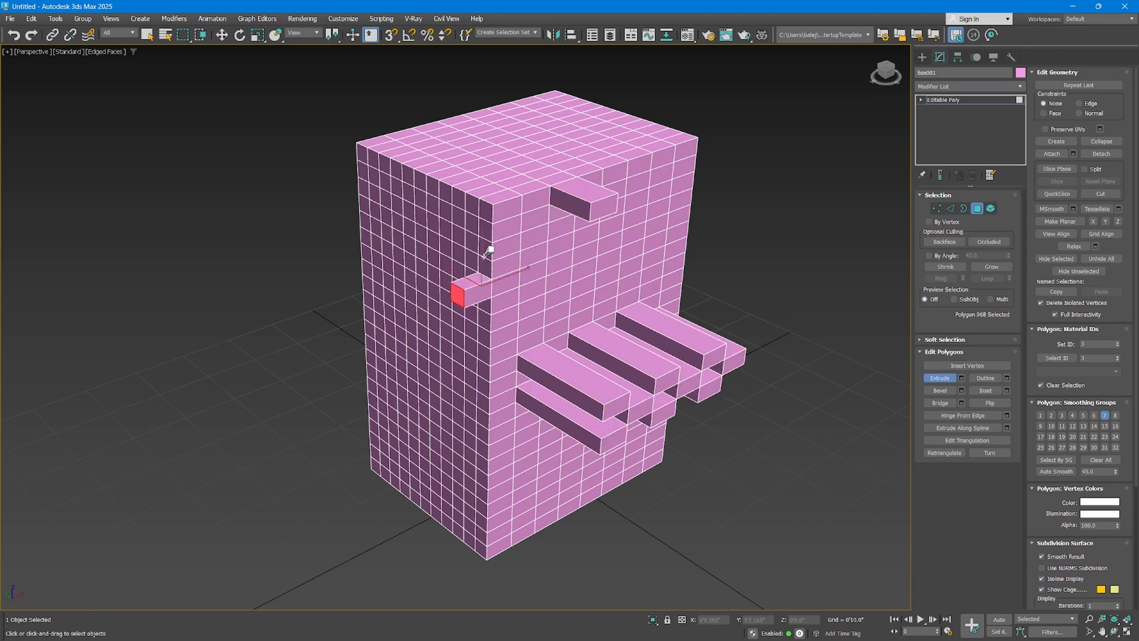
{"action": "left_click_drag", "start_coordinate": [390, 298], "coordinate": [403, 266]}
{"action": "left_click_drag", "start_coordinate": [449, 392], "coordinate": [450, 363]}
{"action": "left_click_drag", "start_coordinate": [448, 482], "coordinate": [448, 452]}
{"action": "left_click_drag", "start_coordinate": [549, 504], "coordinate": [537, 421]}
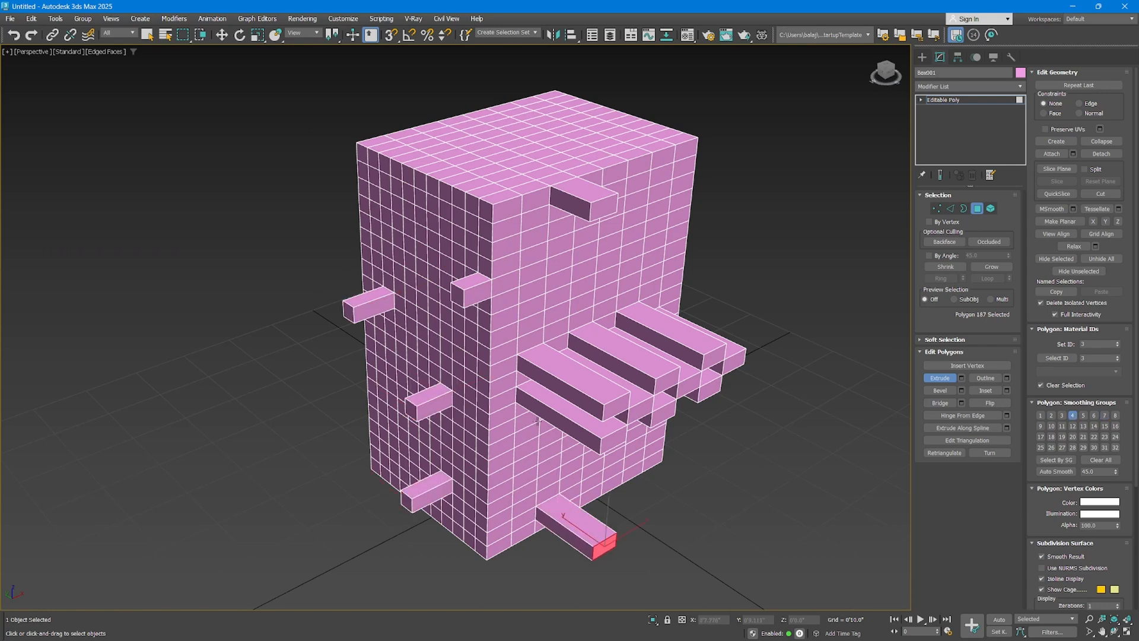
{"action": "left_click_drag", "start_coordinate": [640, 472], "coordinate": [629, 386]}
{"action": "left_click_drag", "start_coordinate": [410, 191], "coordinate": [450, 79]}
Extrude one polygon inward on the side face and one on the front face, and leave the Extrude tool.
{"action": "left_click_drag", "start_coordinate": [422, 233], "coordinate": [423, 261]}
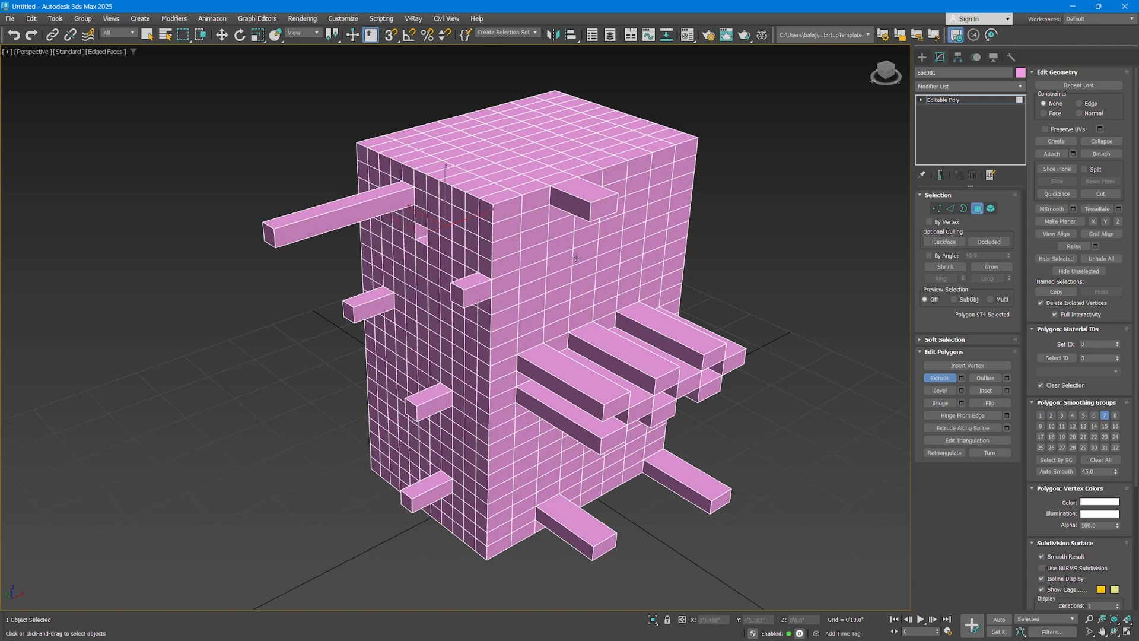
{"action": "left_click_drag", "start_coordinate": [578, 255], "coordinate": [603, 275]}
{"action": "middle_click_drag", "start_coordinate": [752, 299], "coordinate": [749, 266], "text": "alt"}
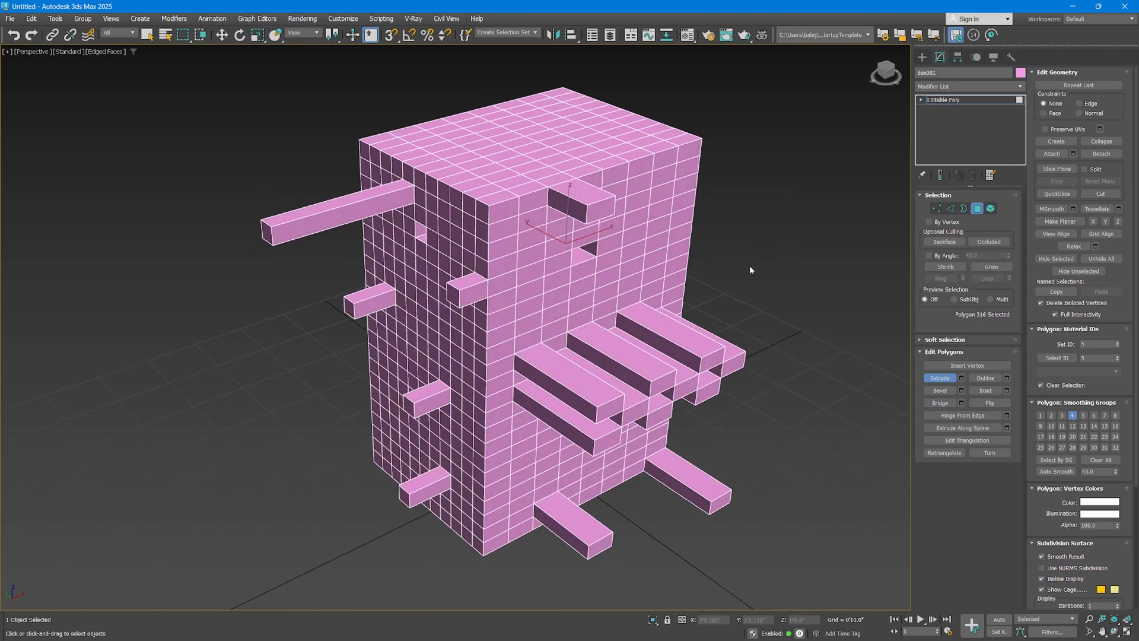
{"action": "right_click", "coordinate": [595, 256]}
{"action": "middle_click_drag", "start_coordinate": [594, 255], "coordinate": [590, 285]}
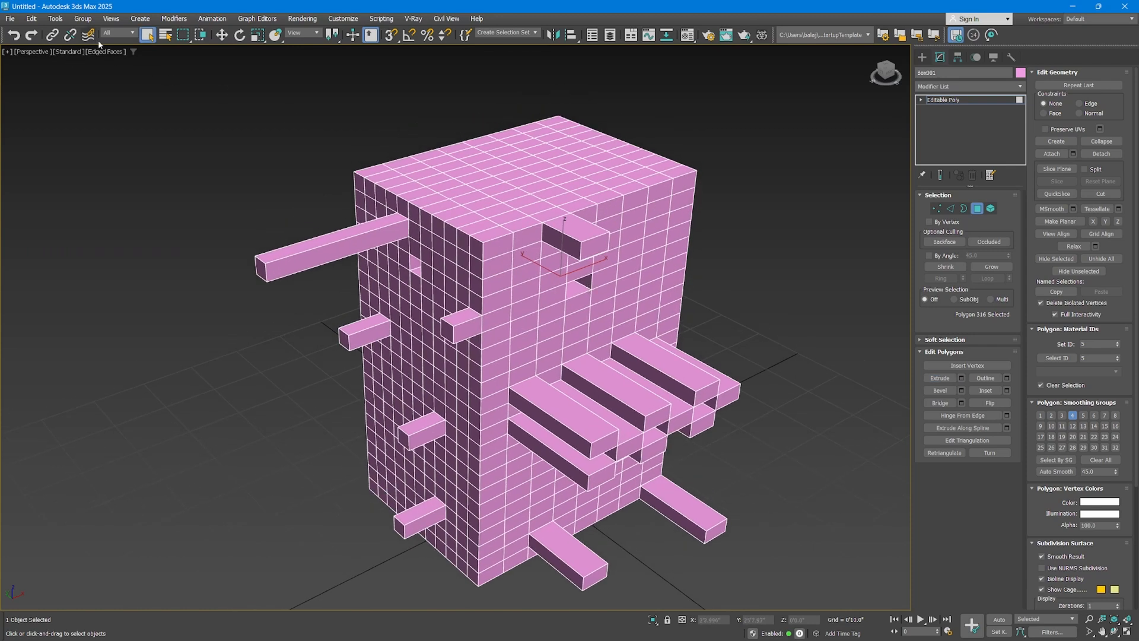
Choose the rectangular selection region and select the polygons along the box's far side with a selection rectangle.
{"action": "left_click", "coordinate": [183, 36]}
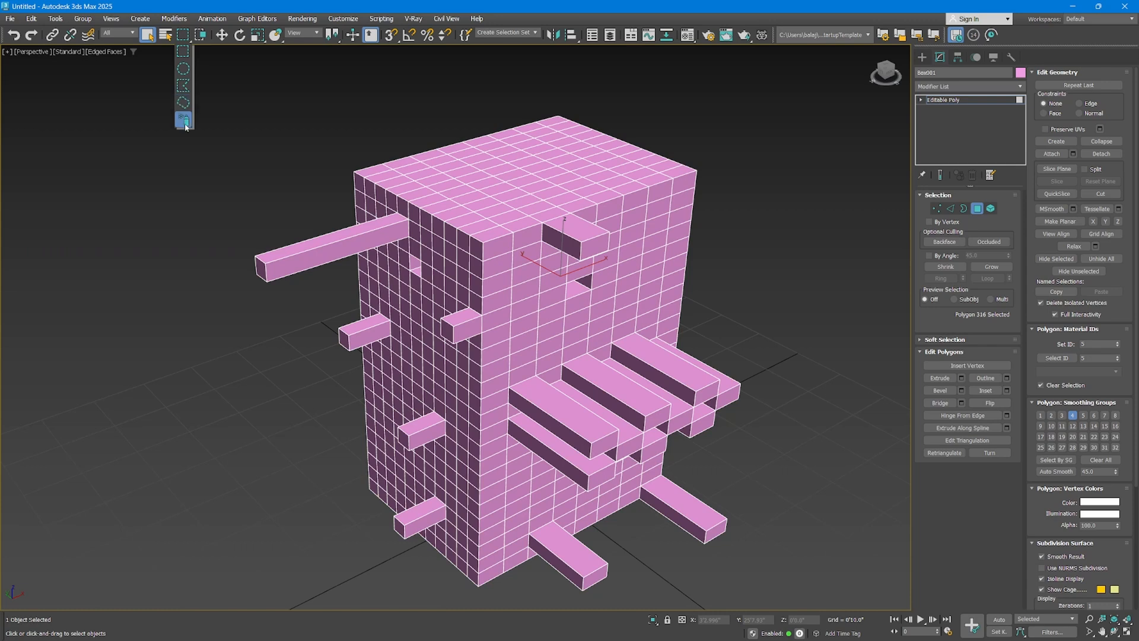
{"action": "left_click_drag", "start_coordinate": [185, 126], "coordinate": [184, 59]}
{"action": "scroll", "coordinate": [540, 200], "scroll_direction": "down", "scroll_amount": 3}
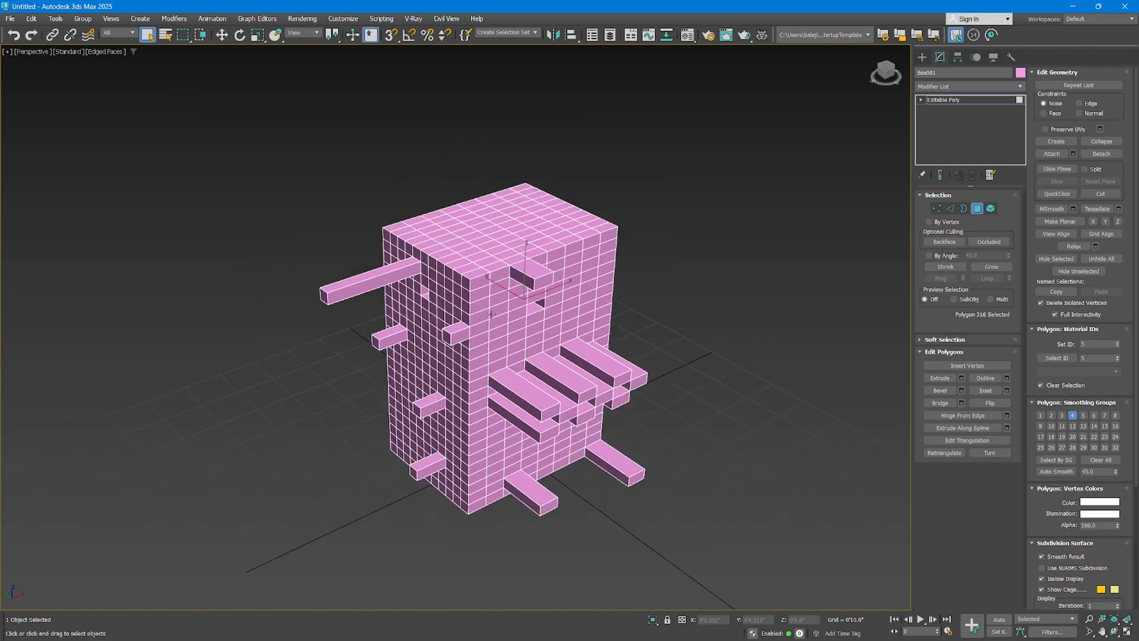
{"action": "left_click_drag", "start_coordinate": [533, 179], "coordinate": [605, 236]}
{"action": "middle_click_drag", "start_coordinate": [629, 240], "coordinate": [537, 221], "text": "alt"}
{"action": "left_click_drag", "start_coordinate": [559, 139], "coordinate": [638, 380]}
{"action": "left_click_drag", "start_coordinate": [660, 454], "coordinate": [660, 454]}
Switch to the four-viewport layout and clear the polygon selection in the Top view.
{"action": "key", "text": "alt+w"}
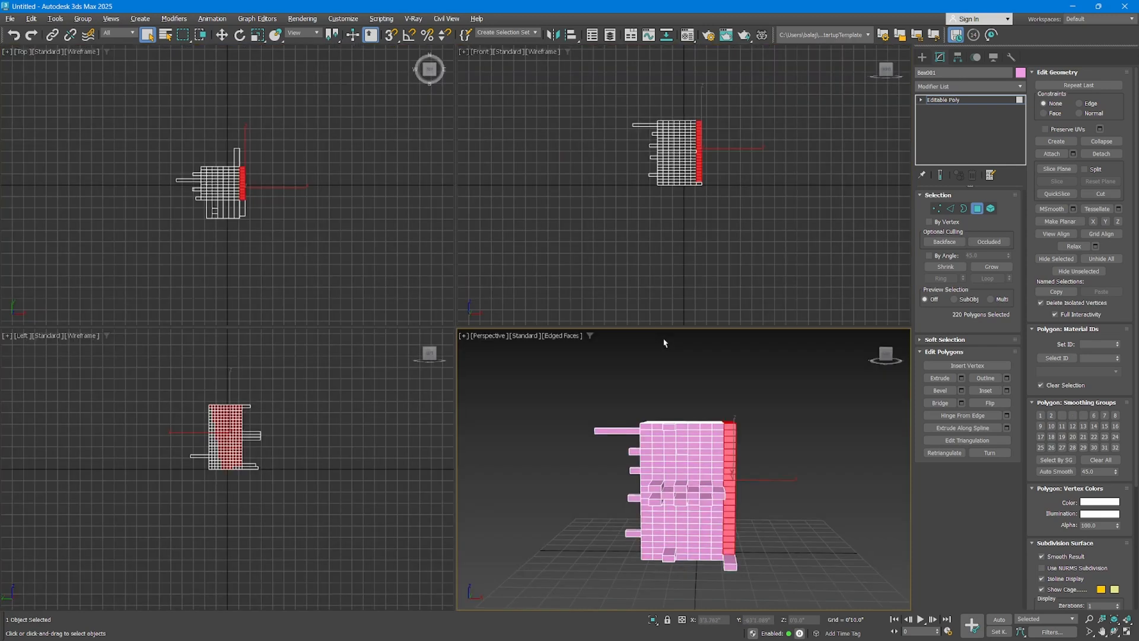
{"action": "left_click", "coordinate": [311, 201]}
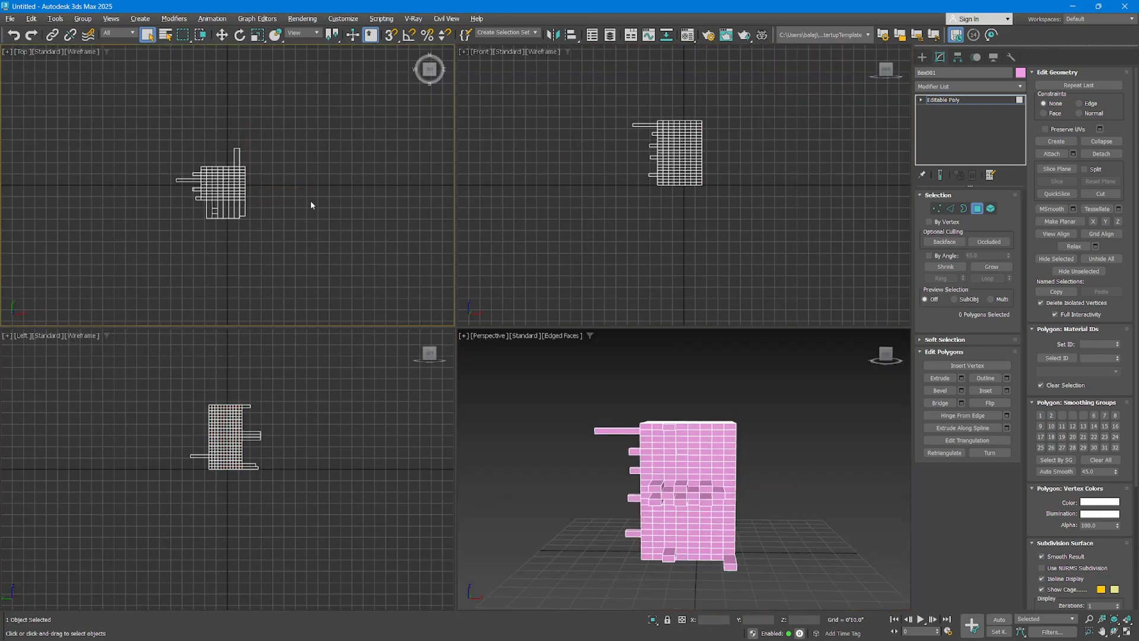
Select the full outermost column of polygons on the box's plain side in the Top view with a selection rectangle.
{"action": "scroll", "coordinate": [247, 195], "scroll_direction": "up", "scroll_amount": 6}
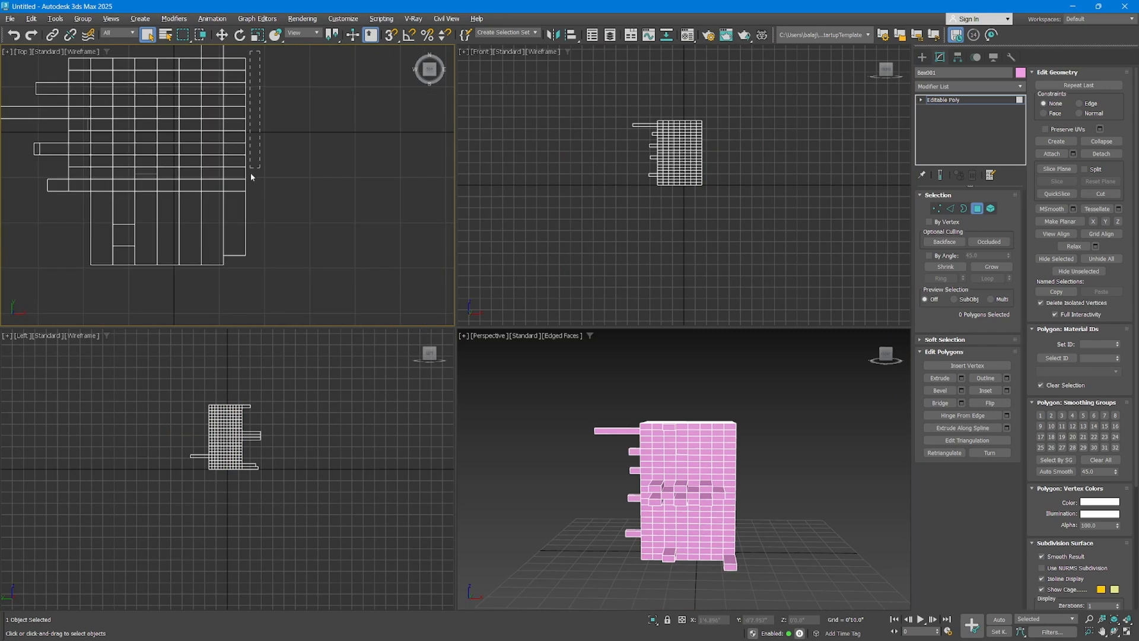
{"action": "left_click_drag", "start_coordinate": [250, 176], "coordinate": [240, 294]}
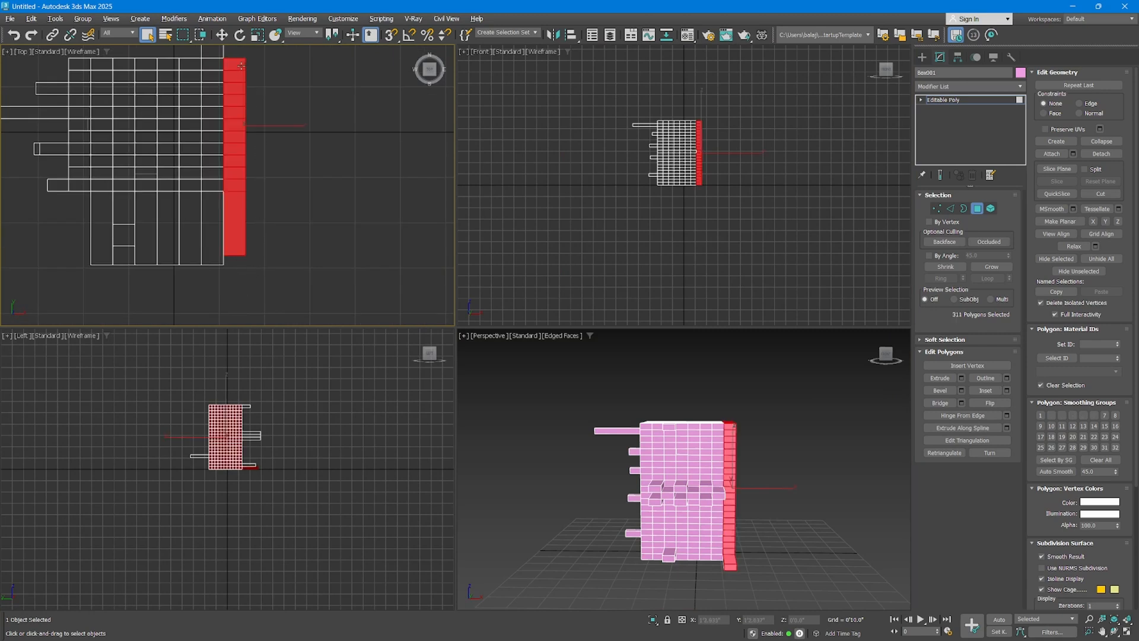
{"action": "middle_click_drag", "start_coordinate": [236, 220], "coordinate": [257, 255]}
{"action": "scroll", "coordinate": [258, 254], "scroll_direction": "down", "scroll_amount": 2}
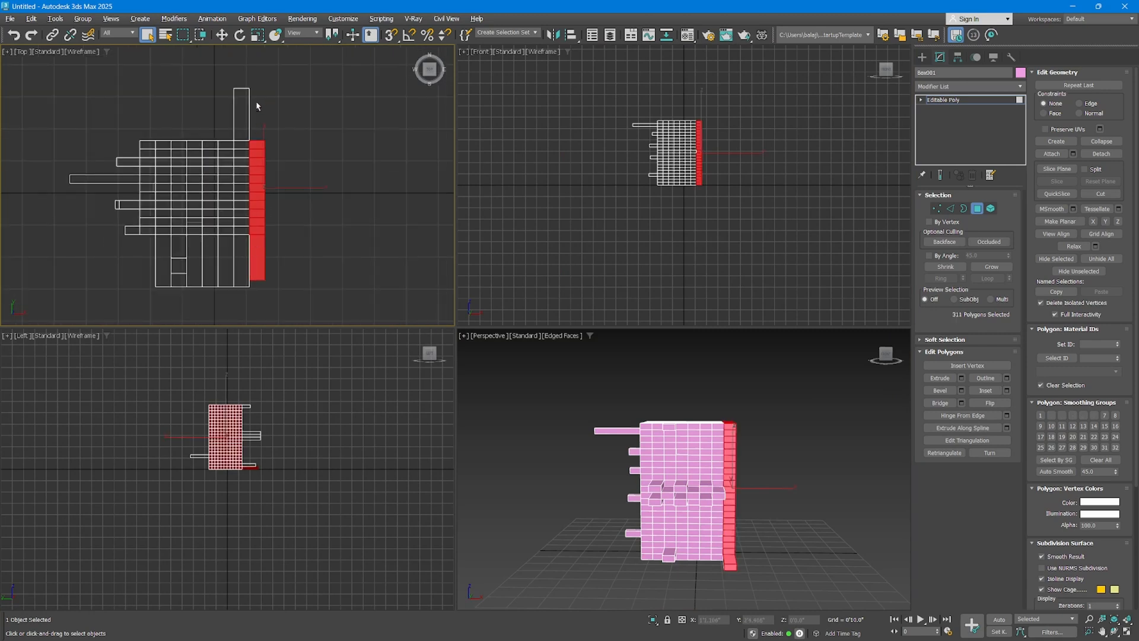
Remove the inner polygons from the selection with a subtracting rectangle in the Top view, keeping only the outer side face, and check it in Perspective.
{"action": "left_click_drag", "start_coordinate": [257, 102], "coordinate": [87, 316], "text": "alt"}
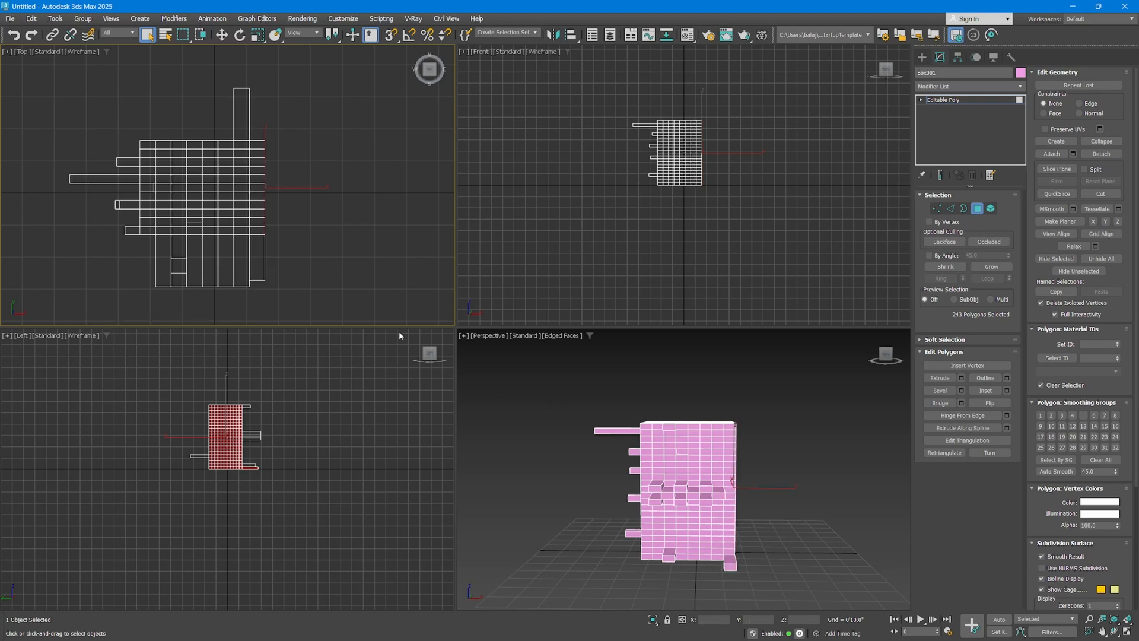
{"action": "right_click", "coordinate": [595, 419]}
{"action": "key", "text": "alt+w"}
{"action": "middle_click_drag", "start_coordinate": [653, 330], "coordinate": [605, 348], "text": "alt"}
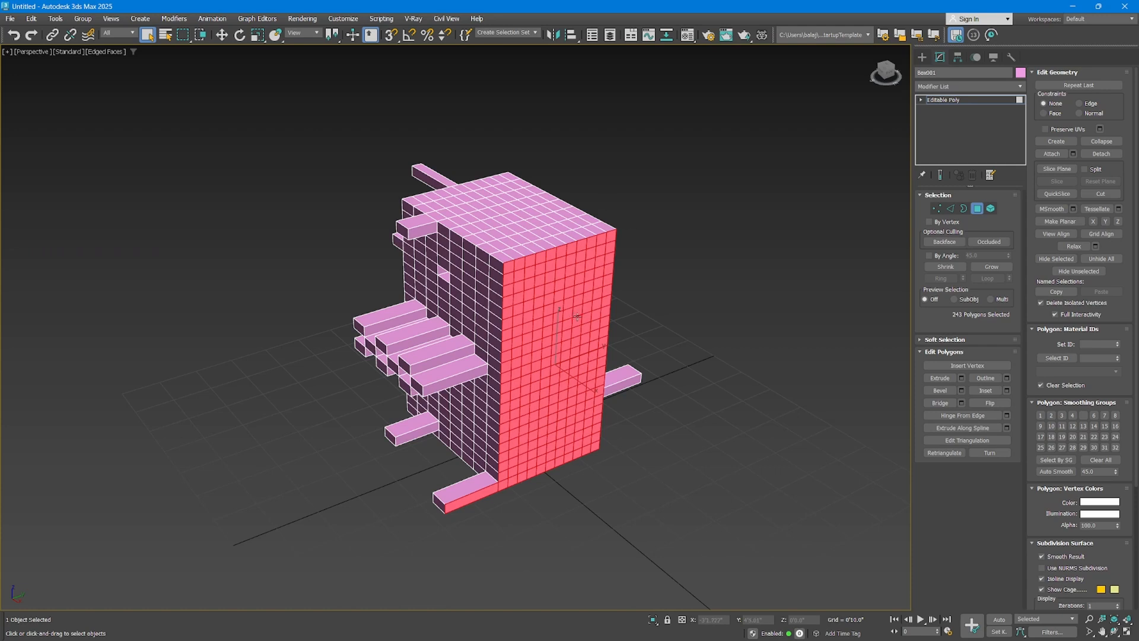
{"action": "key", "text": "alt+w"}
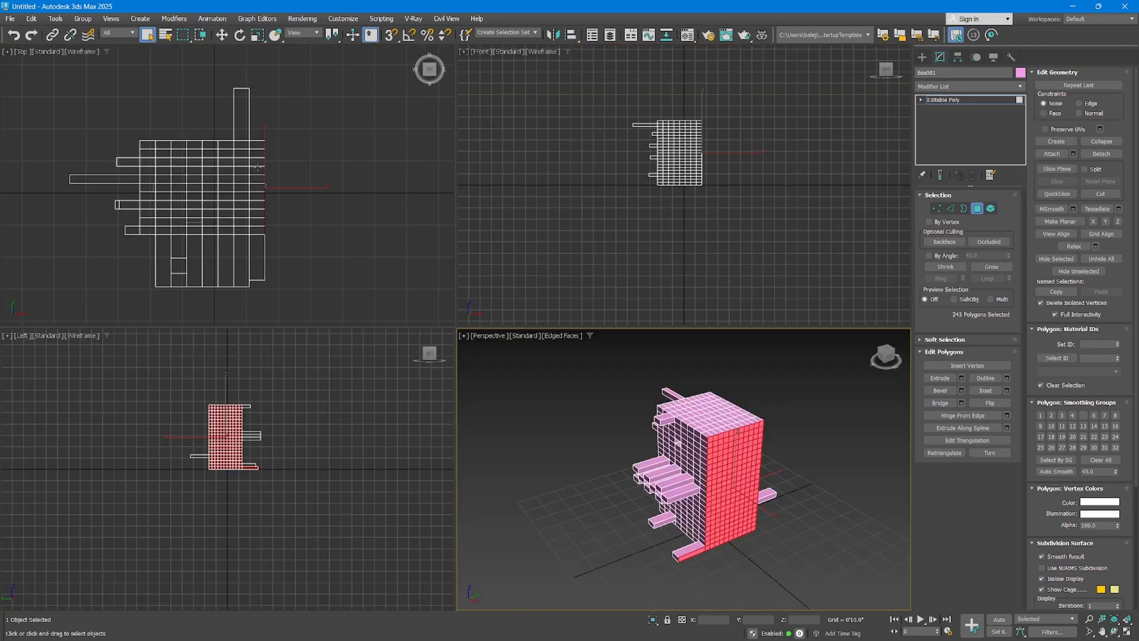
Choose the circular selection region, select polygons with circles in the Top view, and inspect the result in the Perspective view.
{"action": "left_click_drag", "start_coordinate": [183, 34], "coordinate": [183, 70]}
{"action": "left_click_drag", "start_coordinate": [229, 216], "coordinate": [313, 165]}
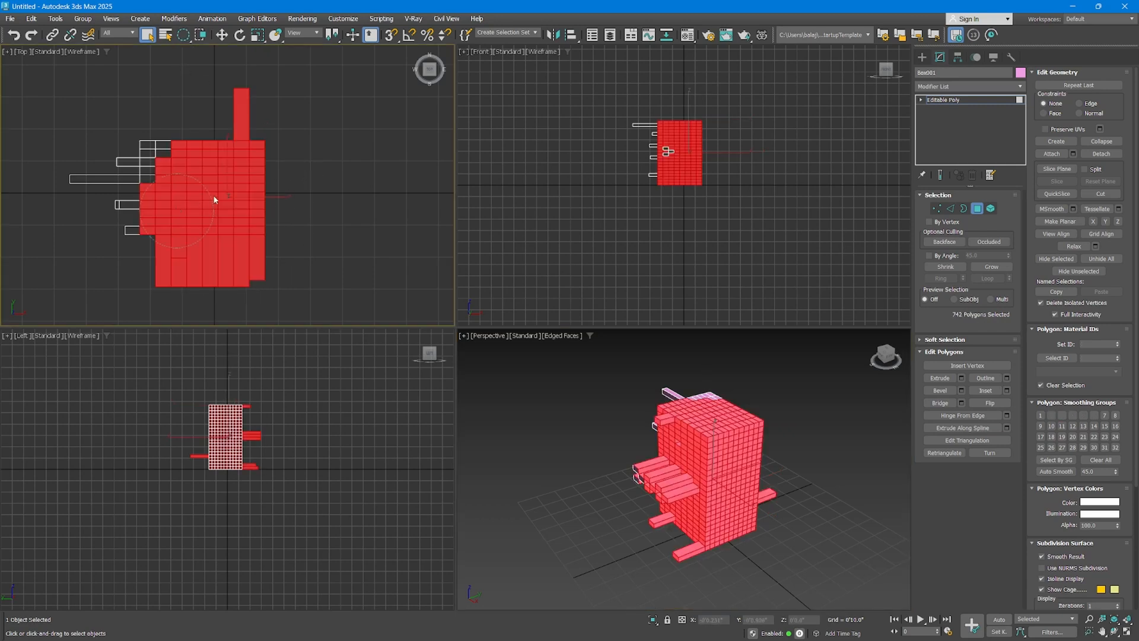
{"action": "left_click_drag", "start_coordinate": [214, 197], "coordinate": [244, 207]}
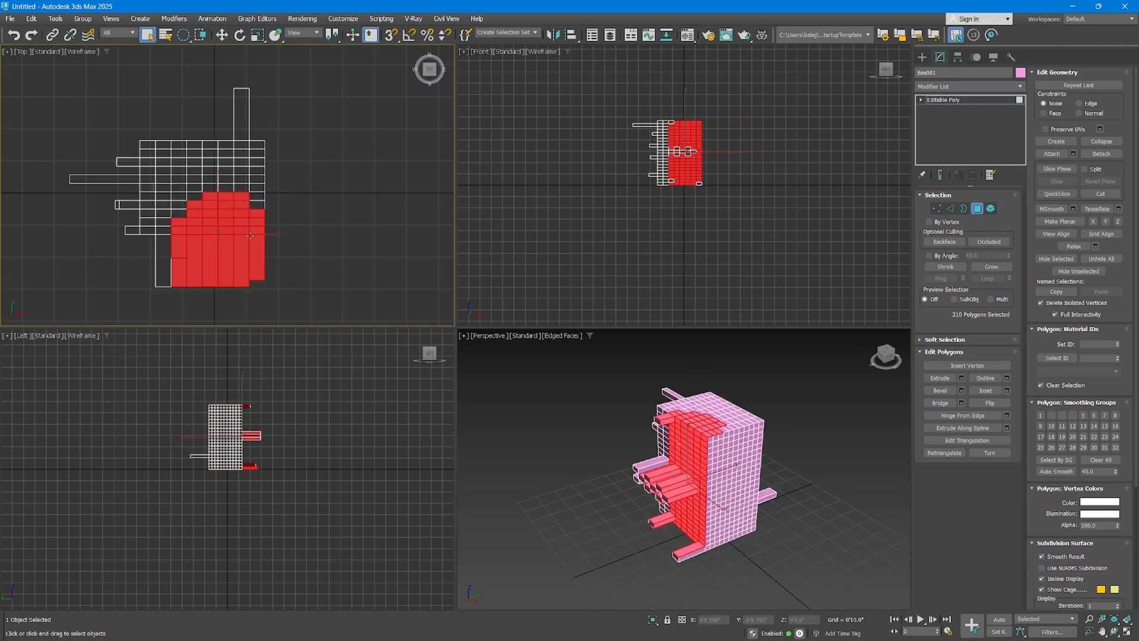
{"action": "key", "text": "alt+w"}
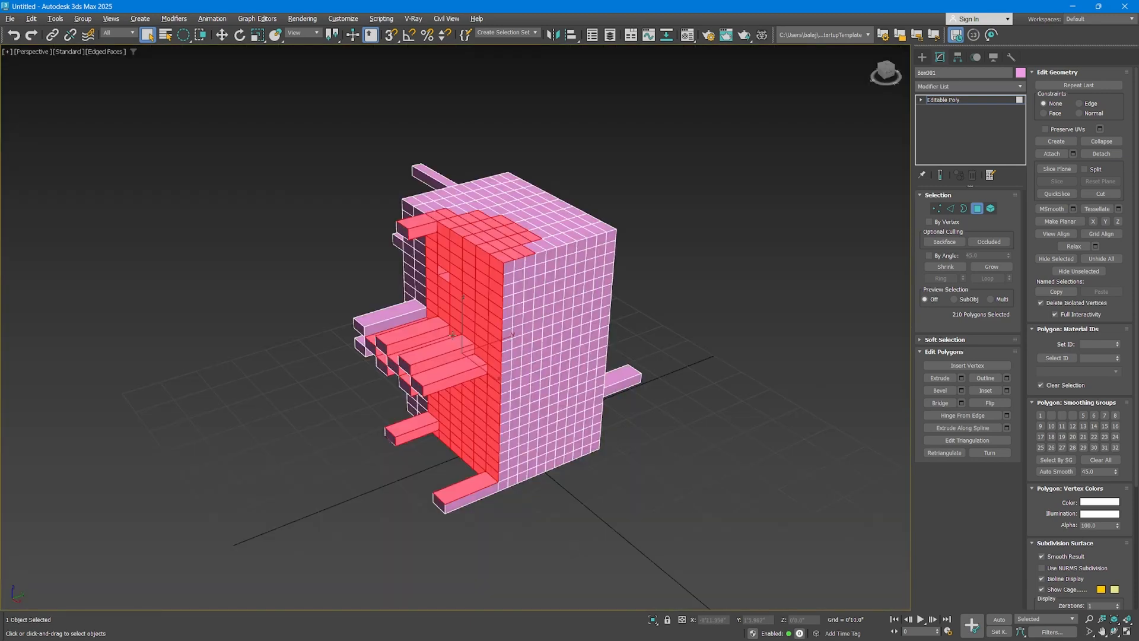
{"action": "middle_click_drag", "start_coordinate": [476, 333], "coordinate": [568, 328], "text": "alt"}
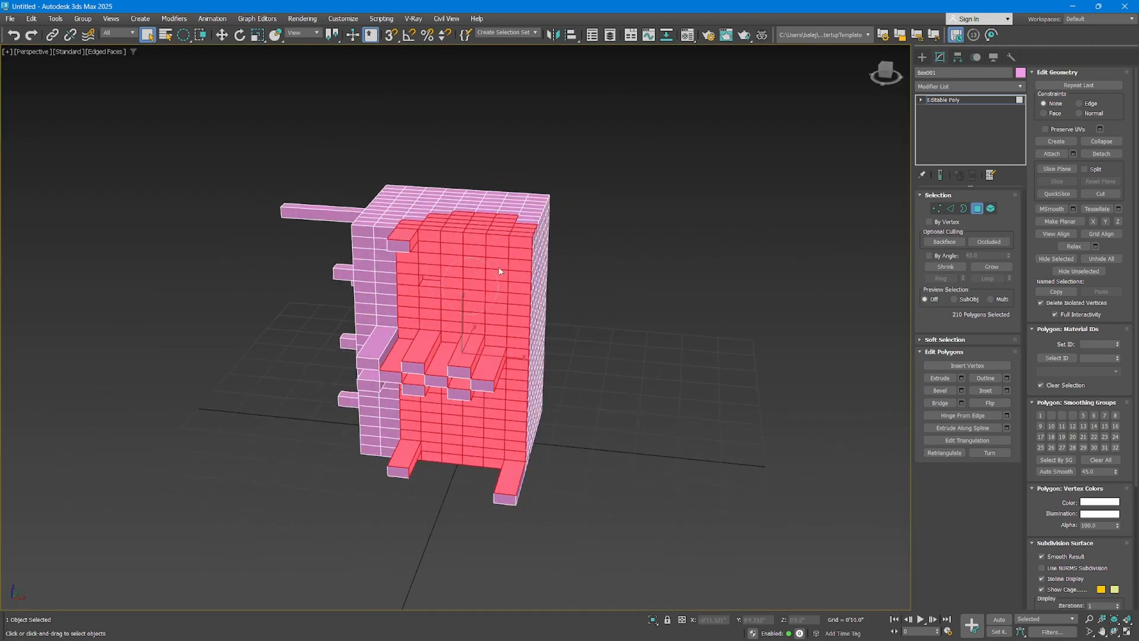
Select a round patch of polygons on the box's front face with a small selection circle in the Perspective view.
{"action": "left_click_drag", "start_coordinate": [499, 271], "coordinate": [504, 274]}
{"action": "middle_click_drag", "start_coordinate": [458, 292], "coordinate": [368, 286], "text": "alt"}
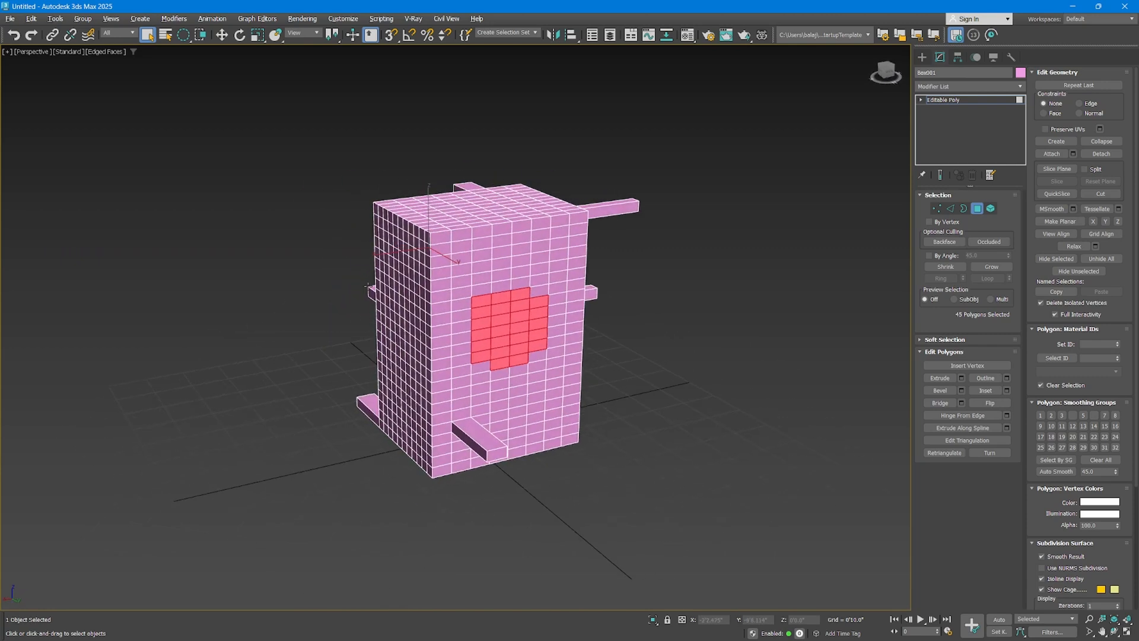
{"action": "middle_click_drag", "start_coordinate": [513, 314], "coordinate": [605, 308], "text": "alt"}
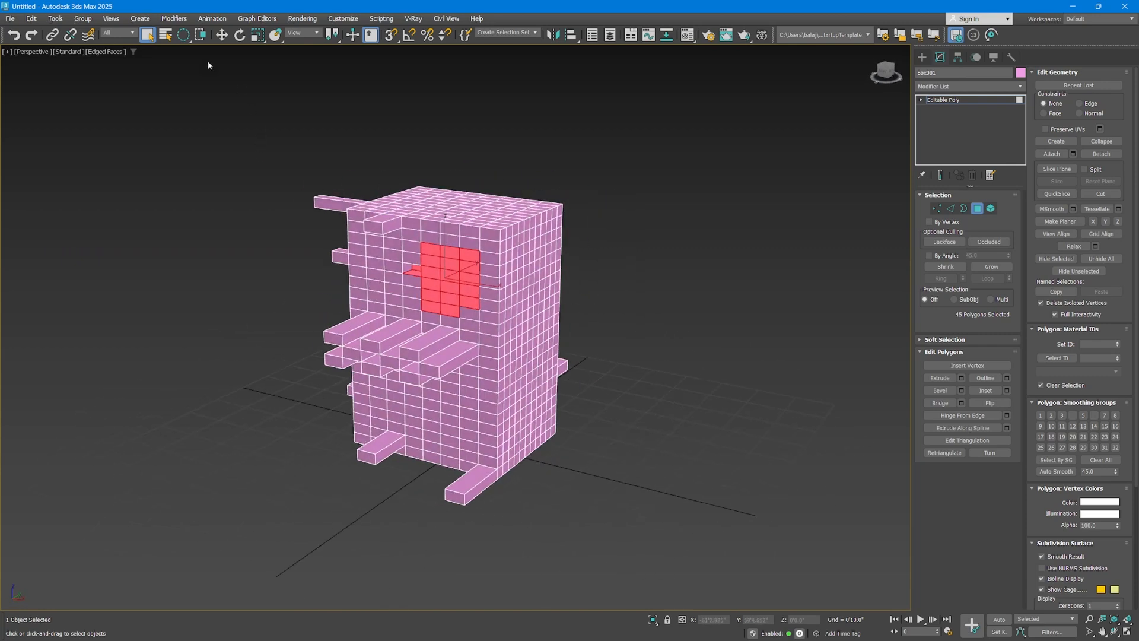
Choose the fence selection region and select the polygons around the box's front corner with a multi-point outline.
{"action": "mouse_move", "coordinate": [184, 34]}
{"action": "left_mouse_down"}
{"action": "mouse_move", "coordinate": [184, 71]}
{"action": "mouse_move", "coordinate": [184, 37]}
{"action": "left_mouse_up"}
{"action": "left_click", "coordinate": [536, 342]}
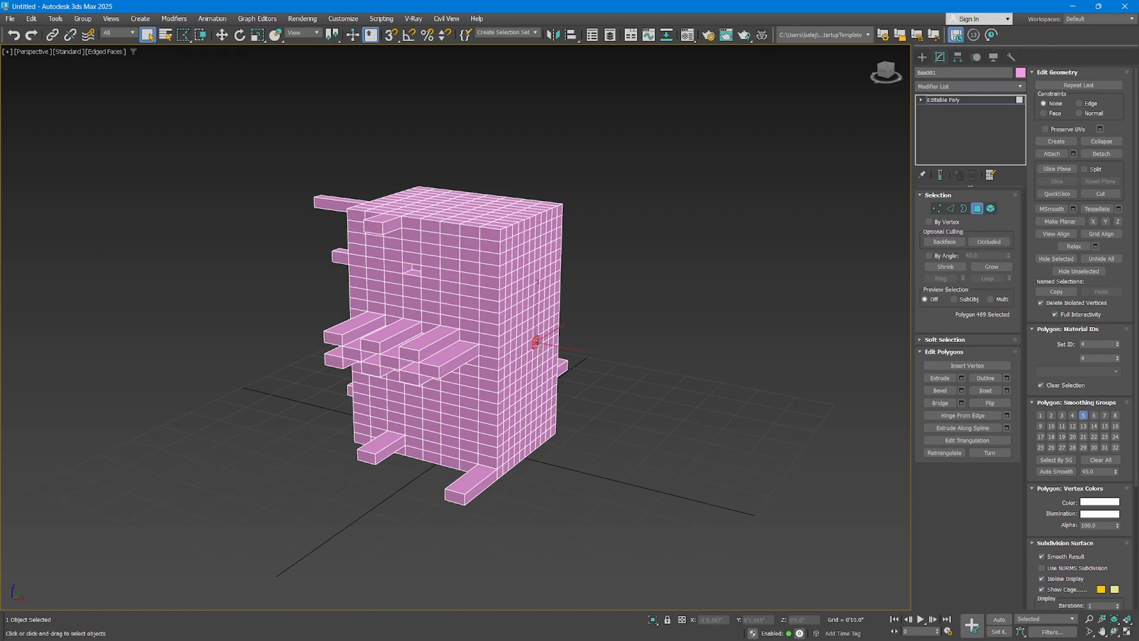
{"action": "left_click", "coordinate": [526, 325]}
{"action": "double_click", "coordinate": [526, 348]}
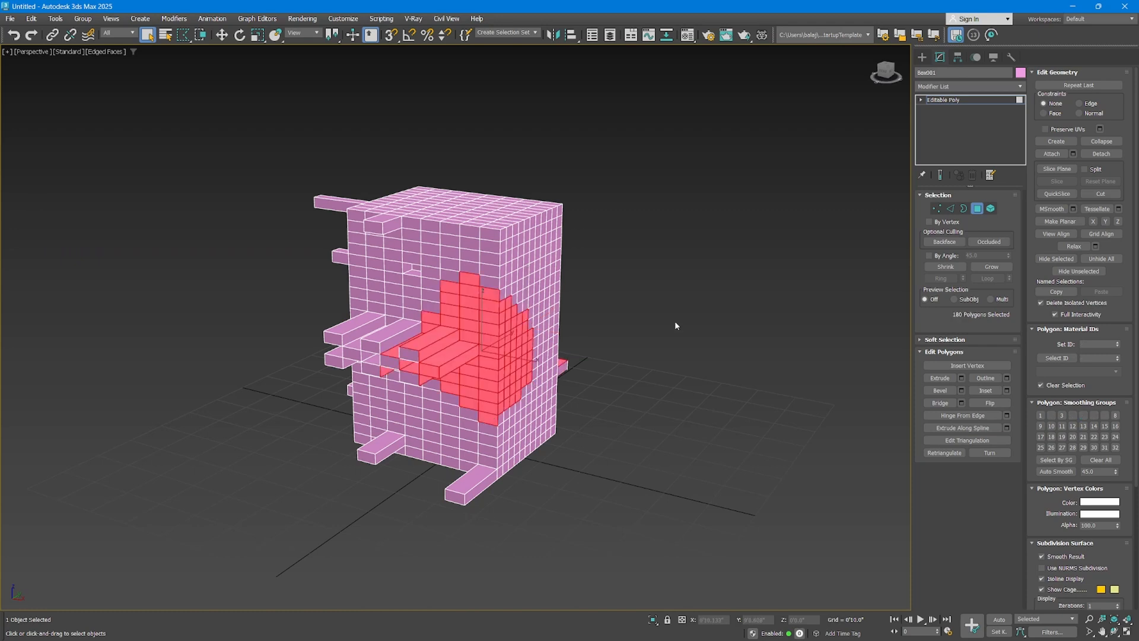
{"action": "middle_click_drag", "start_coordinate": [675, 321], "coordinate": [625, 354], "text": "alt"}
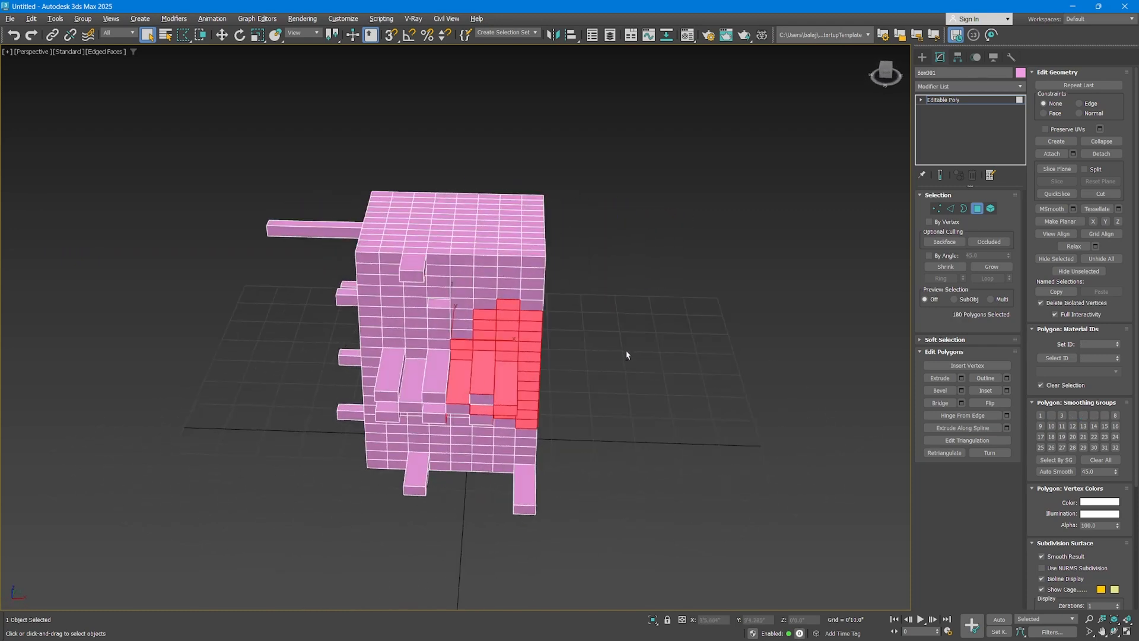
Fence-select the outermost column of polygons on the plain side in the maximized Top view, and check it in Perspective.
{"action": "key", "text": "alt+w"}
{"action": "right_click", "coordinate": [256, 175]}
{"action": "key", "text": "alt+w"}
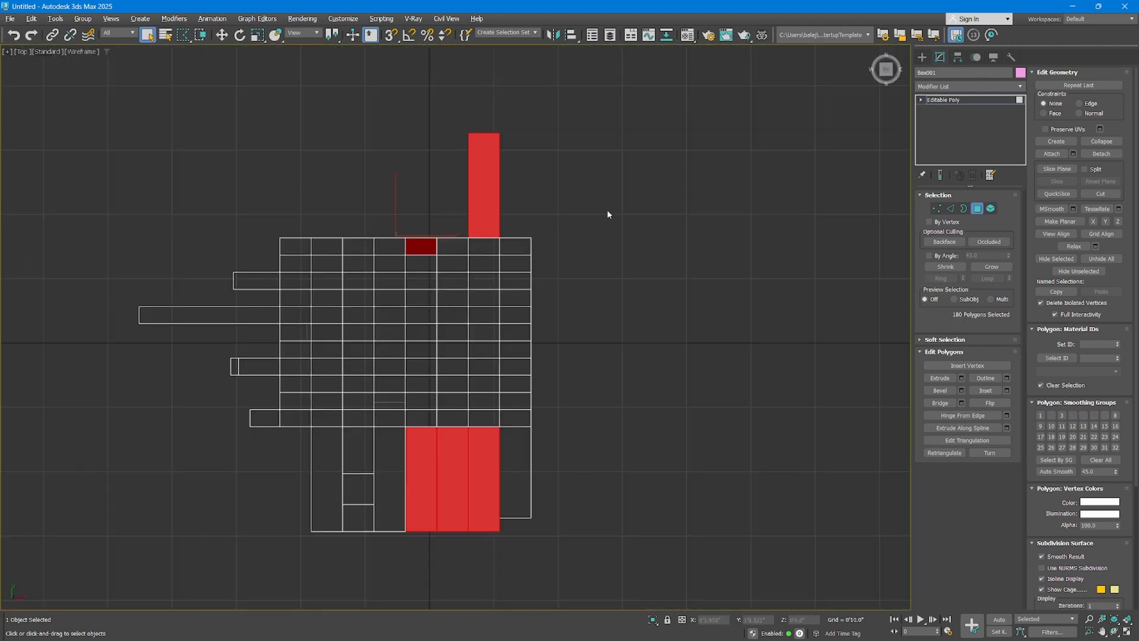
{"action": "left_click", "coordinate": [518, 221]}
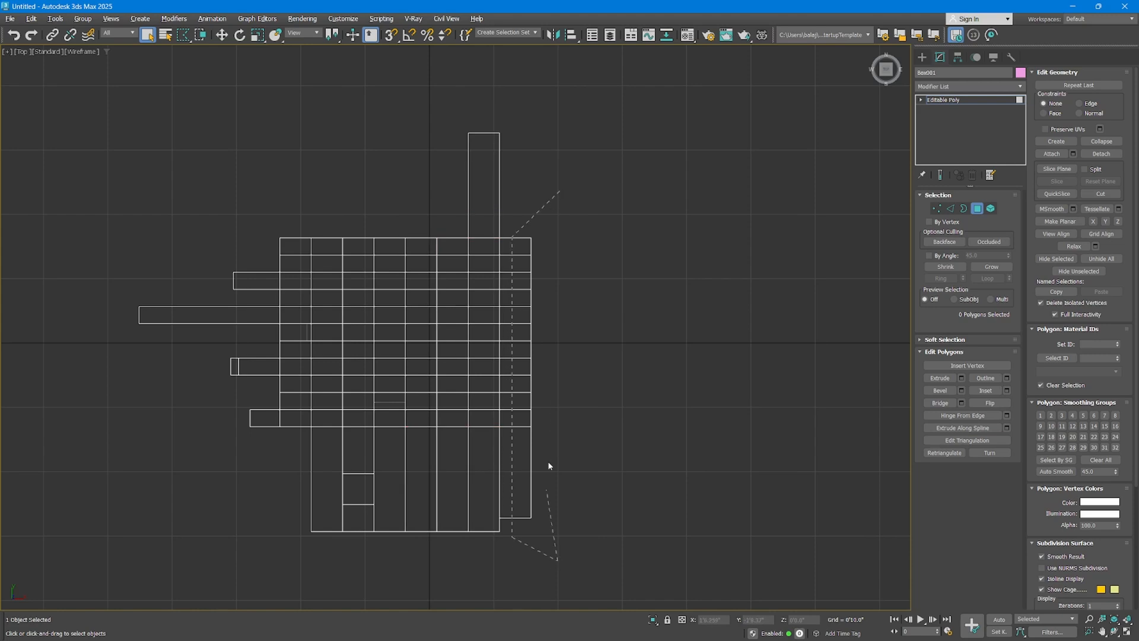
{"action": "double_click", "coordinate": [563, 191]}
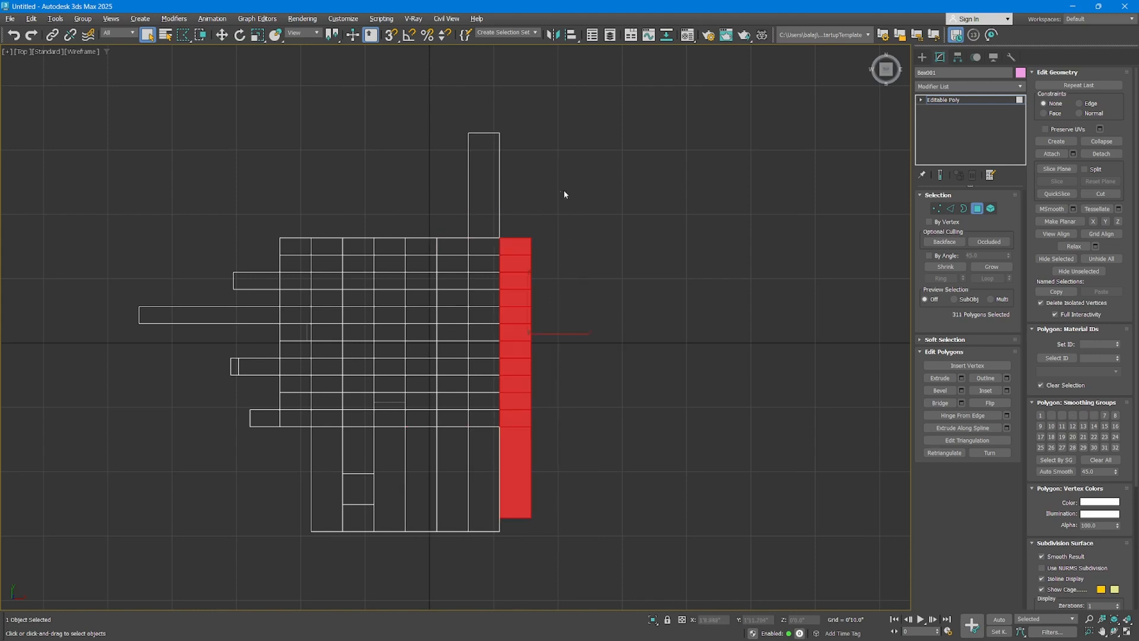
{"action": "key", "text": "alt+w"}
{"action": "right_click", "coordinate": [532, 360]}
{"action": "key", "text": "alt+w"}
{"action": "middle_click_drag", "start_coordinate": [508, 265], "coordinate": [461, 290], "text": "alt"}
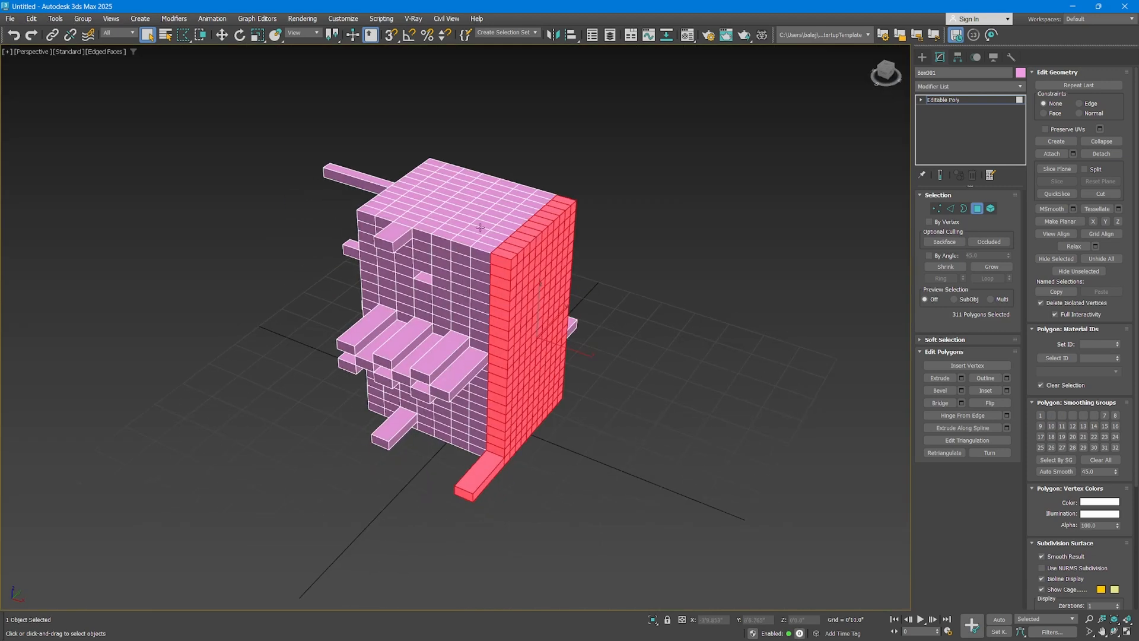
Fence-select the row of extruded bars at mid-height on the front face from a side-on Perspective view.
{"action": "middle_click_drag", "start_coordinate": [424, 332], "coordinate": [399, 279], "text": "alt"}
{"action": "left_click", "coordinate": [395, 379]}
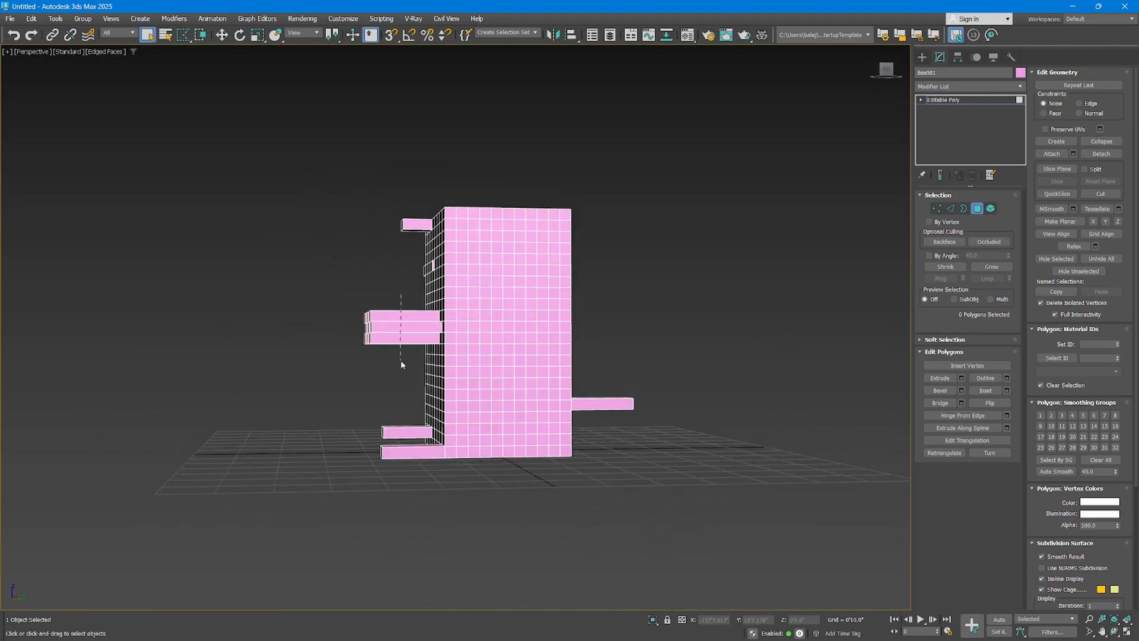
{"action": "double_click", "coordinate": [399, 295]}
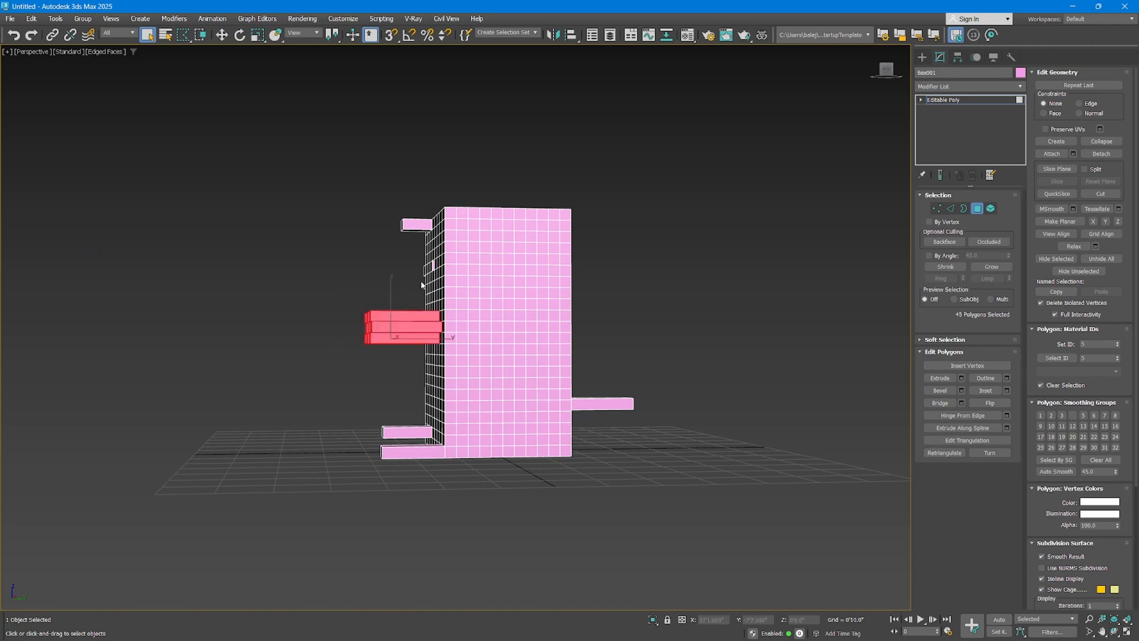
{"action": "middle_click_drag", "start_coordinate": [399, 295], "coordinate": [506, 306], "text": "alt"}
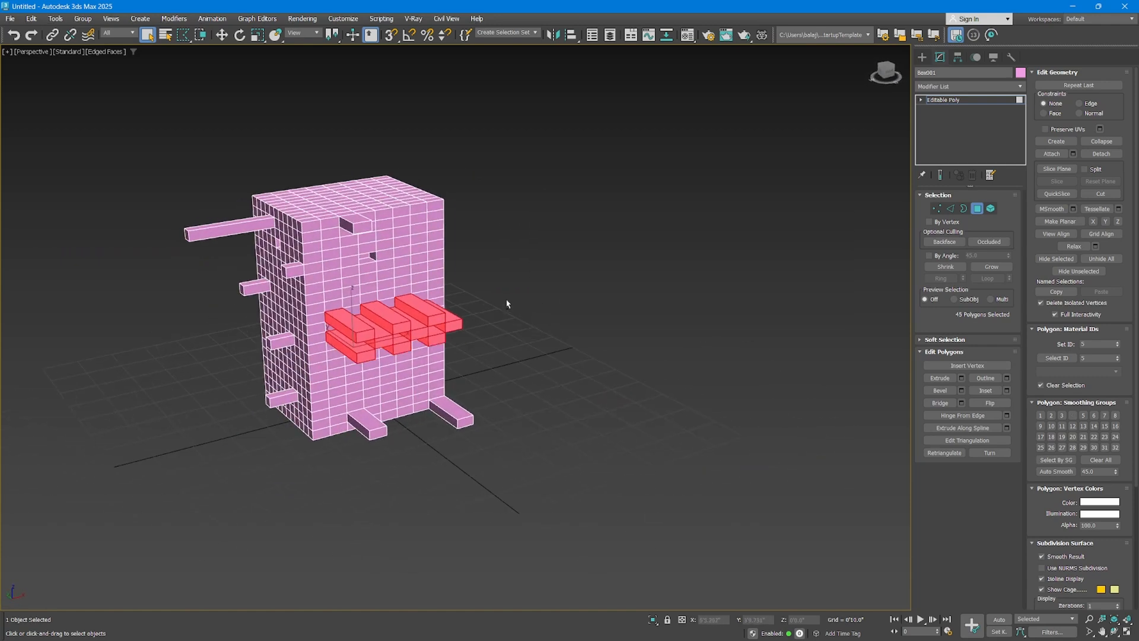
Choose the paint selection region and brush over polygons on the box's front and side faces to select them.
{"action": "left_click_drag", "start_coordinate": [185, 42], "coordinate": [184, 121]}
{"action": "left_click", "coordinate": [418, 265]}
{"action": "middle_click_drag", "start_coordinate": [546, 291], "coordinate": [478, 301], "text": "alt"}
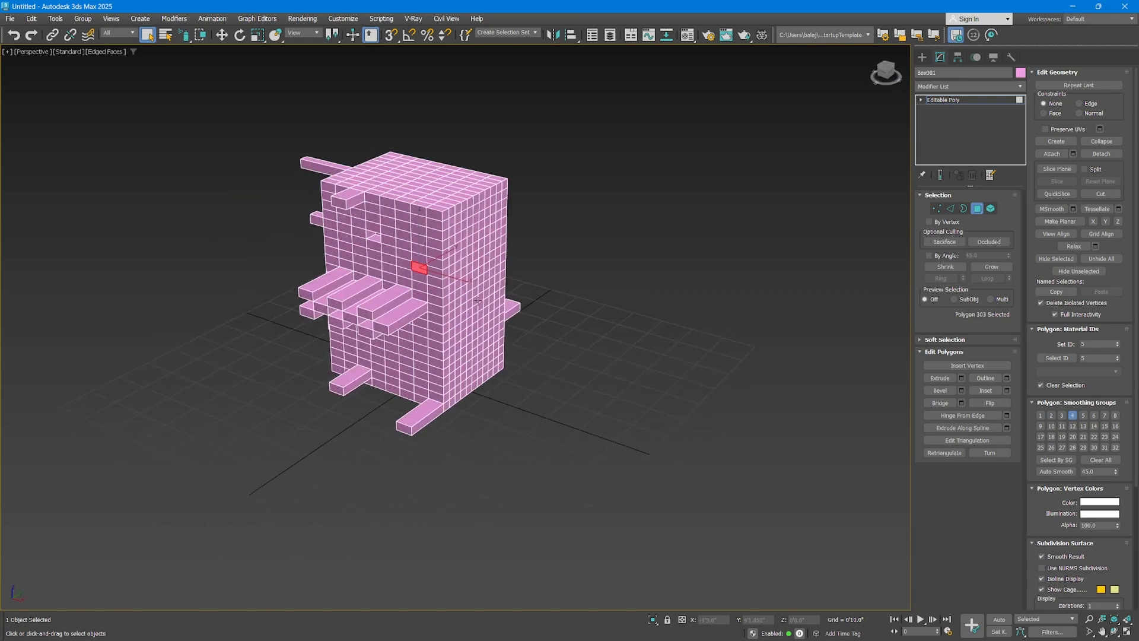
{"action": "mouse_move", "coordinate": [476, 302]}
{"action": "left_mouse_down"}
{"action": "mouse_move", "coordinate": [470, 257]}
{"action": "mouse_move", "coordinate": [473, 323]}
{"action": "left_mouse_up"}
{"action": "middle_click_drag", "start_coordinate": [498, 321], "coordinate": [394, 287], "text": "alt"}
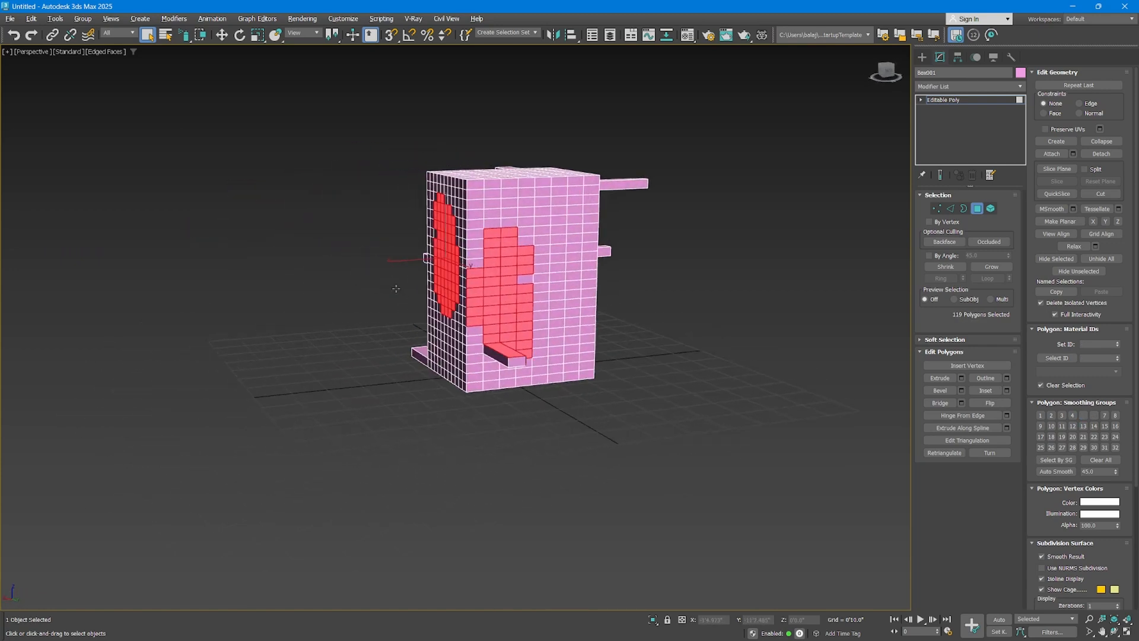
{"action": "middle_click_drag", "start_coordinate": [538, 343], "coordinate": [483, 360], "text": "alt"}
{"action": "mouse_move", "coordinate": [484, 360]}
{"action": "left_mouse_down"}
{"action": "mouse_move", "coordinate": [453, 356]}
{"action": "mouse_move", "coordinate": [460, 237]}
{"action": "mouse_move", "coordinate": [475, 308]}
{"action": "mouse_move", "coordinate": [476, 206]}
{"action": "mouse_move", "coordinate": [418, 285]}
{"action": "mouse_move", "coordinate": [481, 379]}
{"action": "mouse_move", "coordinate": [479, 234]}
{"action": "mouse_move", "coordinate": [396, 297]}
{"action": "mouse_move", "coordinate": [409, 350]}
{"action": "mouse_move", "coordinate": [394, 302]}
{"action": "left_mouse_up"}
{"action": "middle_click_drag", "start_coordinate": [394, 302], "coordinate": [458, 293], "text": "alt"}
{"action": "right_click", "coordinate": [439, 242]}
{"action": "left_click", "coordinate": [381, 301]}
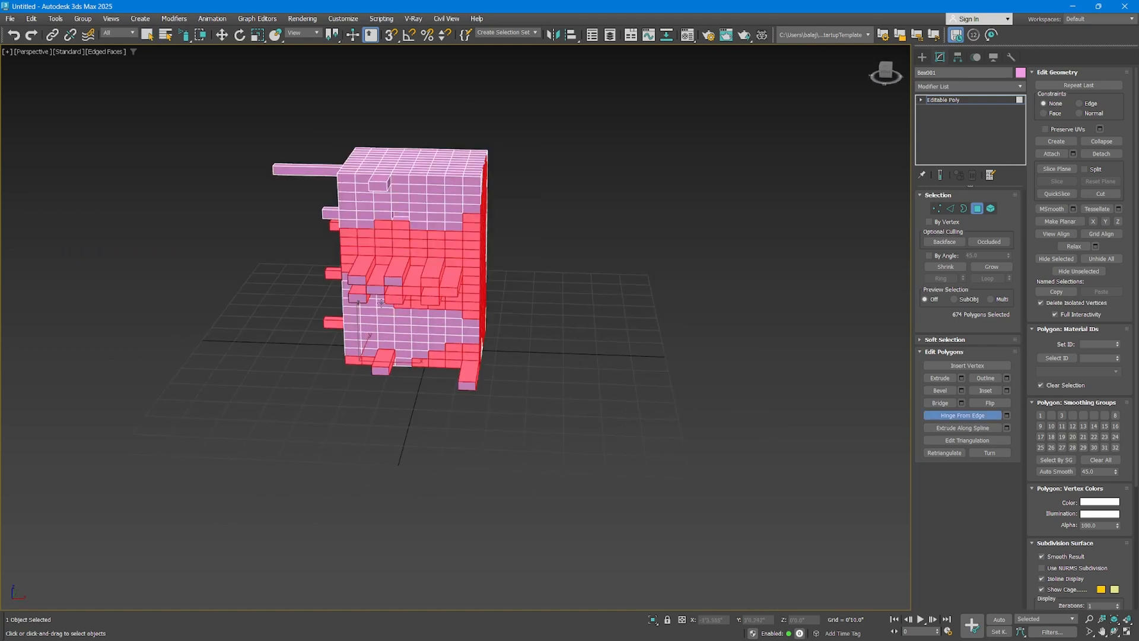
{"action": "right_click", "coordinate": [896, 261]}
Return to the rectangular selection region, select every polygon of the box, and clear the selection.
{"action": "middle_click_drag", "start_coordinate": [895, 262], "coordinate": [877, 243], "text": "alt"}
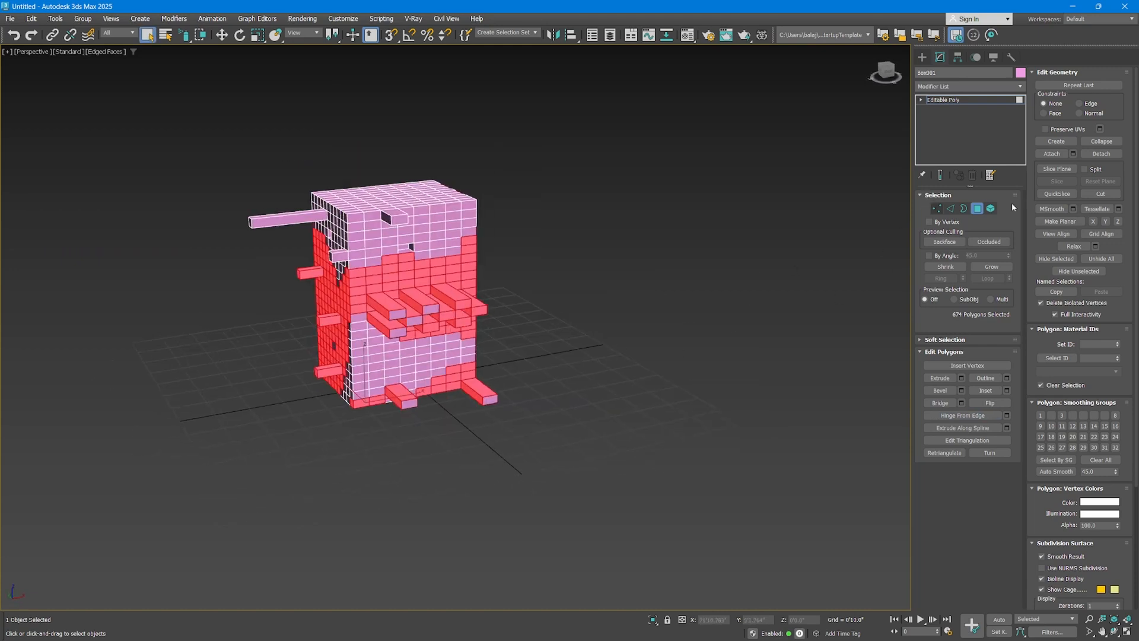
{"action": "left_click_drag", "start_coordinate": [184, 34], "coordinate": [183, 37]}
{"action": "left_click_drag", "start_coordinate": [132, 475], "coordinate": [132, 476]}
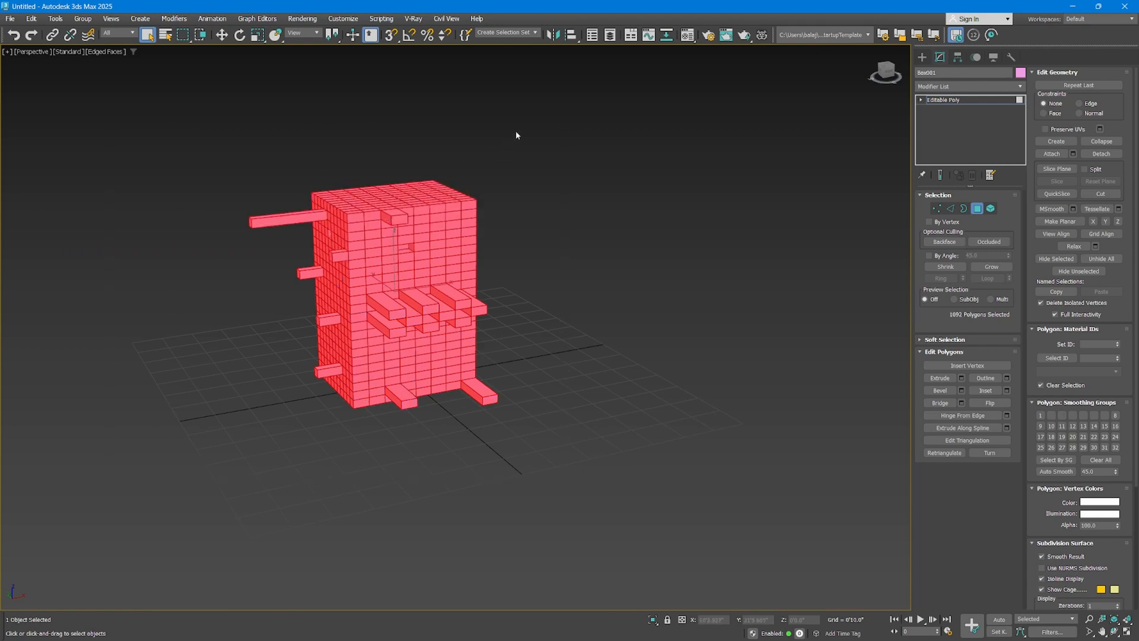
{"action": "left_click_drag", "start_coordinate": [669, 107], "coordinate": [381, 488], "text": "alt"}
{"action": "left_click", "coordinate": [515, 307]}
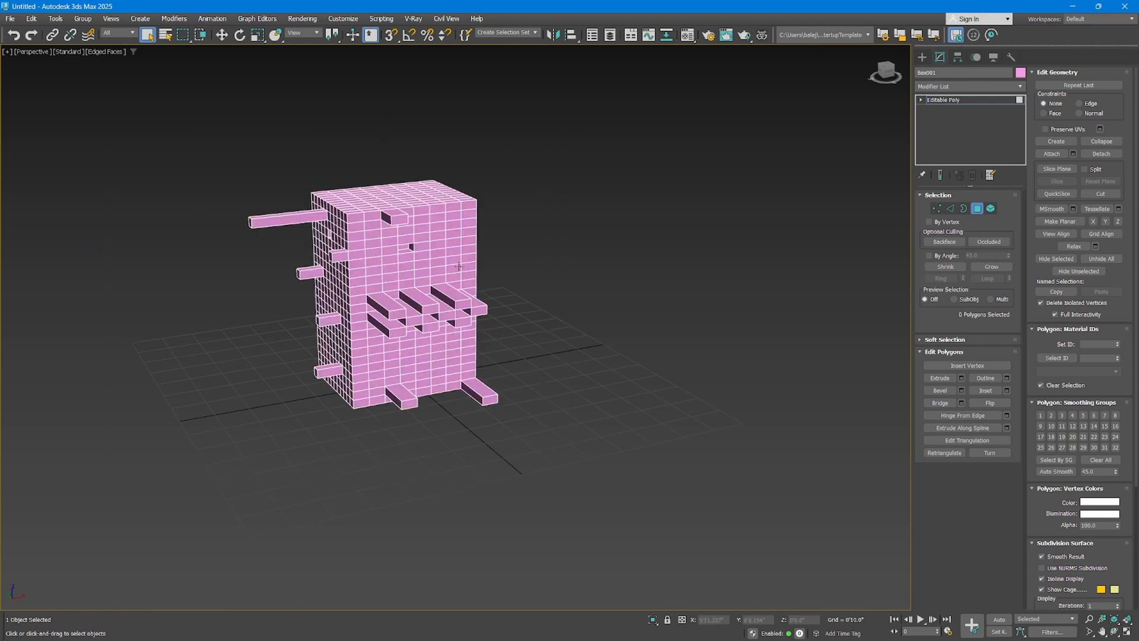
Bevel one polygon near the middle of the plain side face outward so that it widens toward its end.
{"action": "left_click", "coordinate": [951, 396]}
{"action": "middle_click_drag", "start_coordinate": [549, 278], "coordinate": [472, 297], "text": "alt"}
{"action": "left_click_drag", "start_coordinate": [407, 339], "coordinate": [447, 252]}
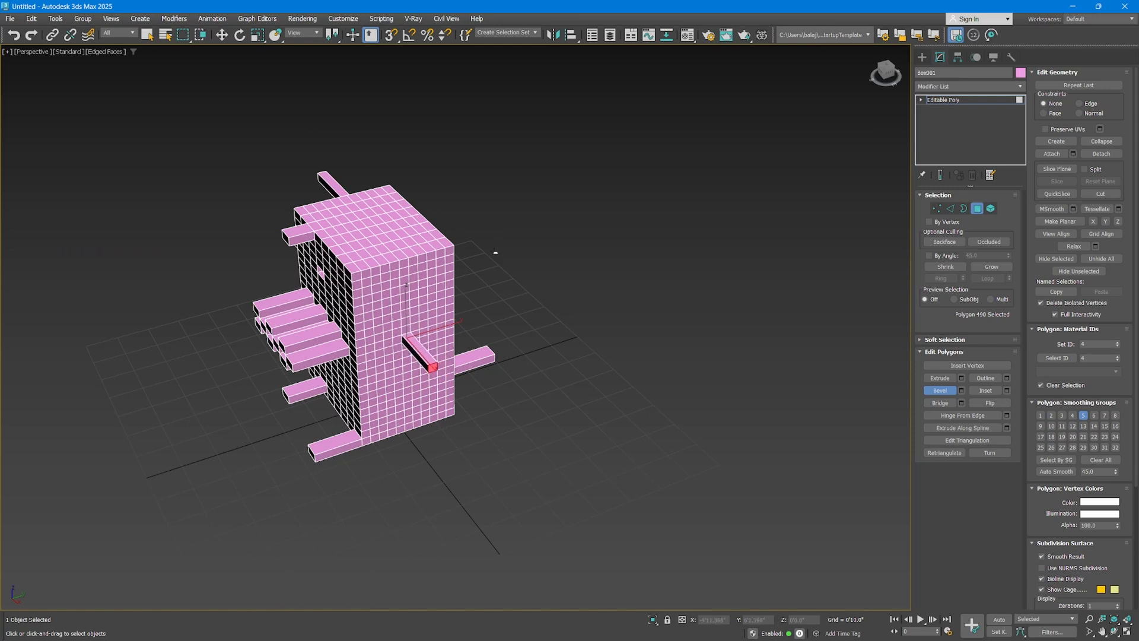
{"action": "scroll", "coordinate": [502, 233], "scroll_direction": "up", "scroll_amount": 5}
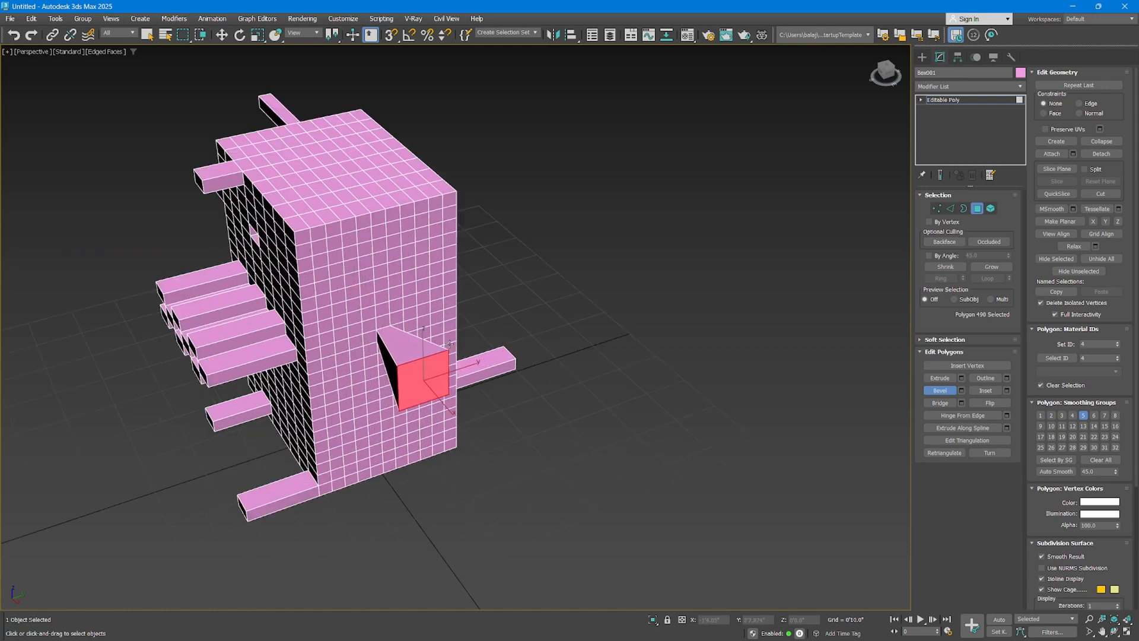
Bevel a lower polygon on the same side face into a narrowing spike, and bevel the flared block's end face further outward.
{"action": "middle_click_drag", "start_coordinate": [407, 378], "coordinate": [408, 372], "text": "alt"}
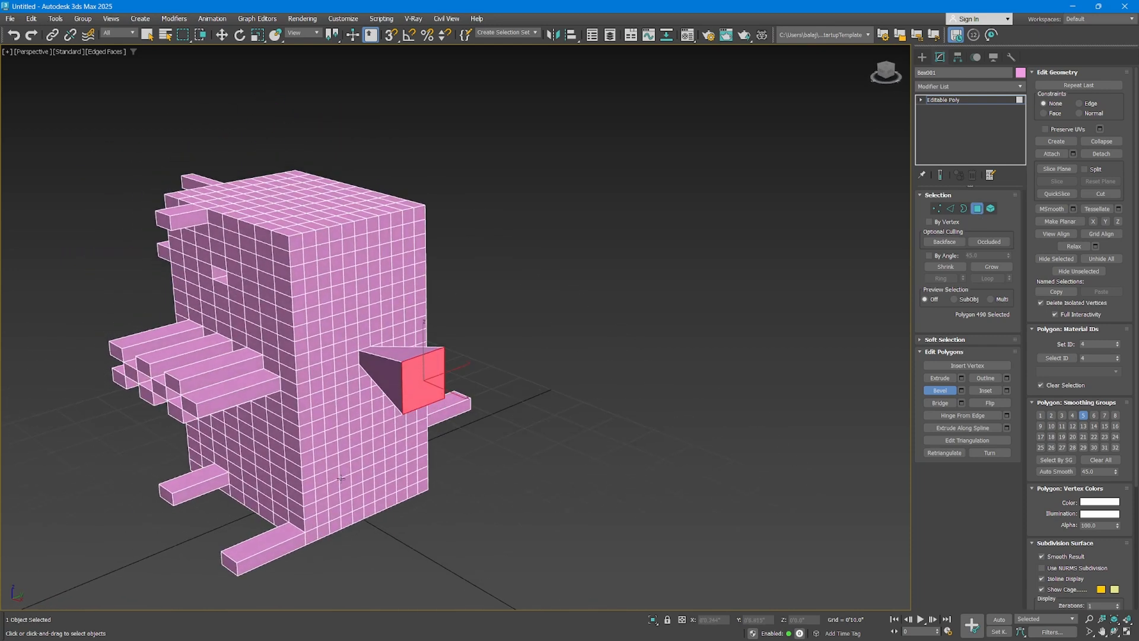
{"action": "left_click_drag", "start_coordinate": [336, 477], "coordinate": [353, 396]}
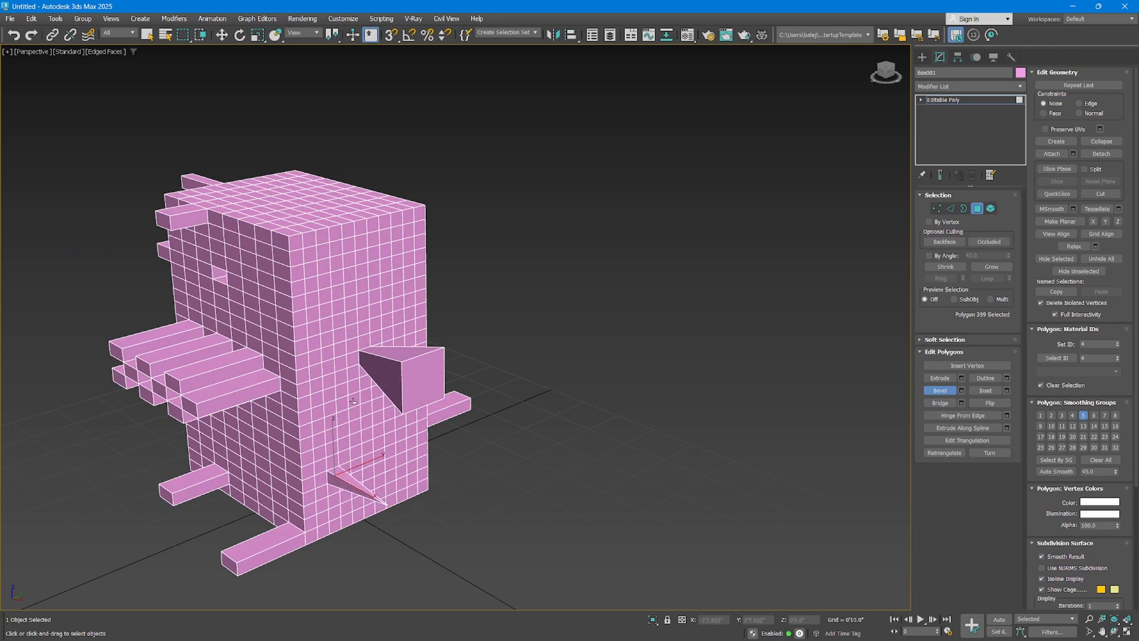
{"action": "left_click_drag", "start_coordinate": [430, 389], "coordinate": [442, 355]}
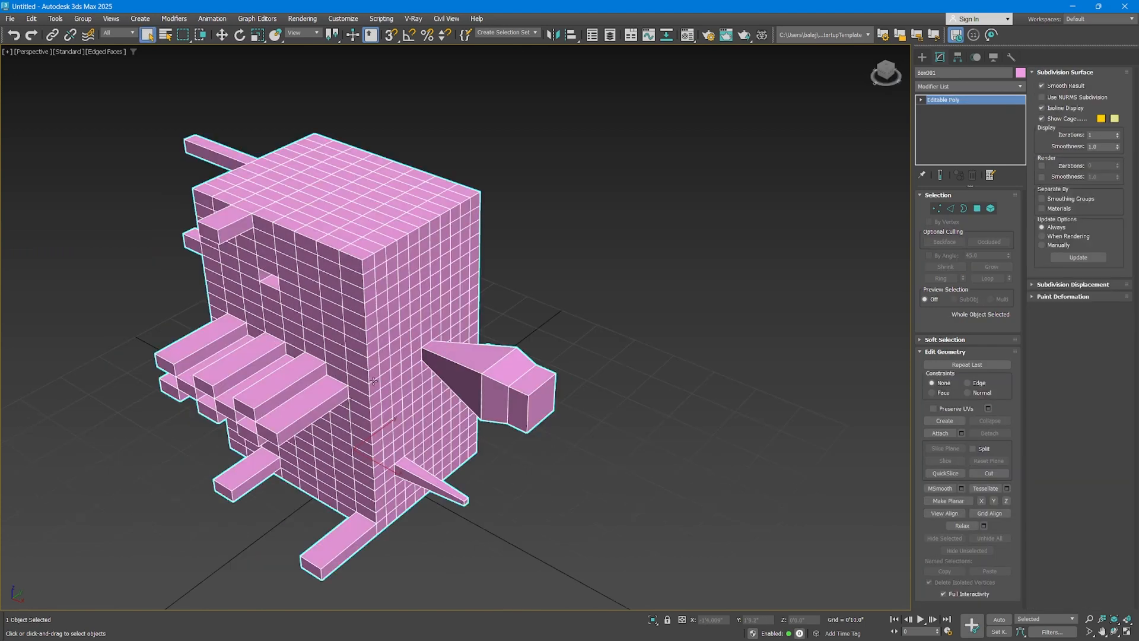